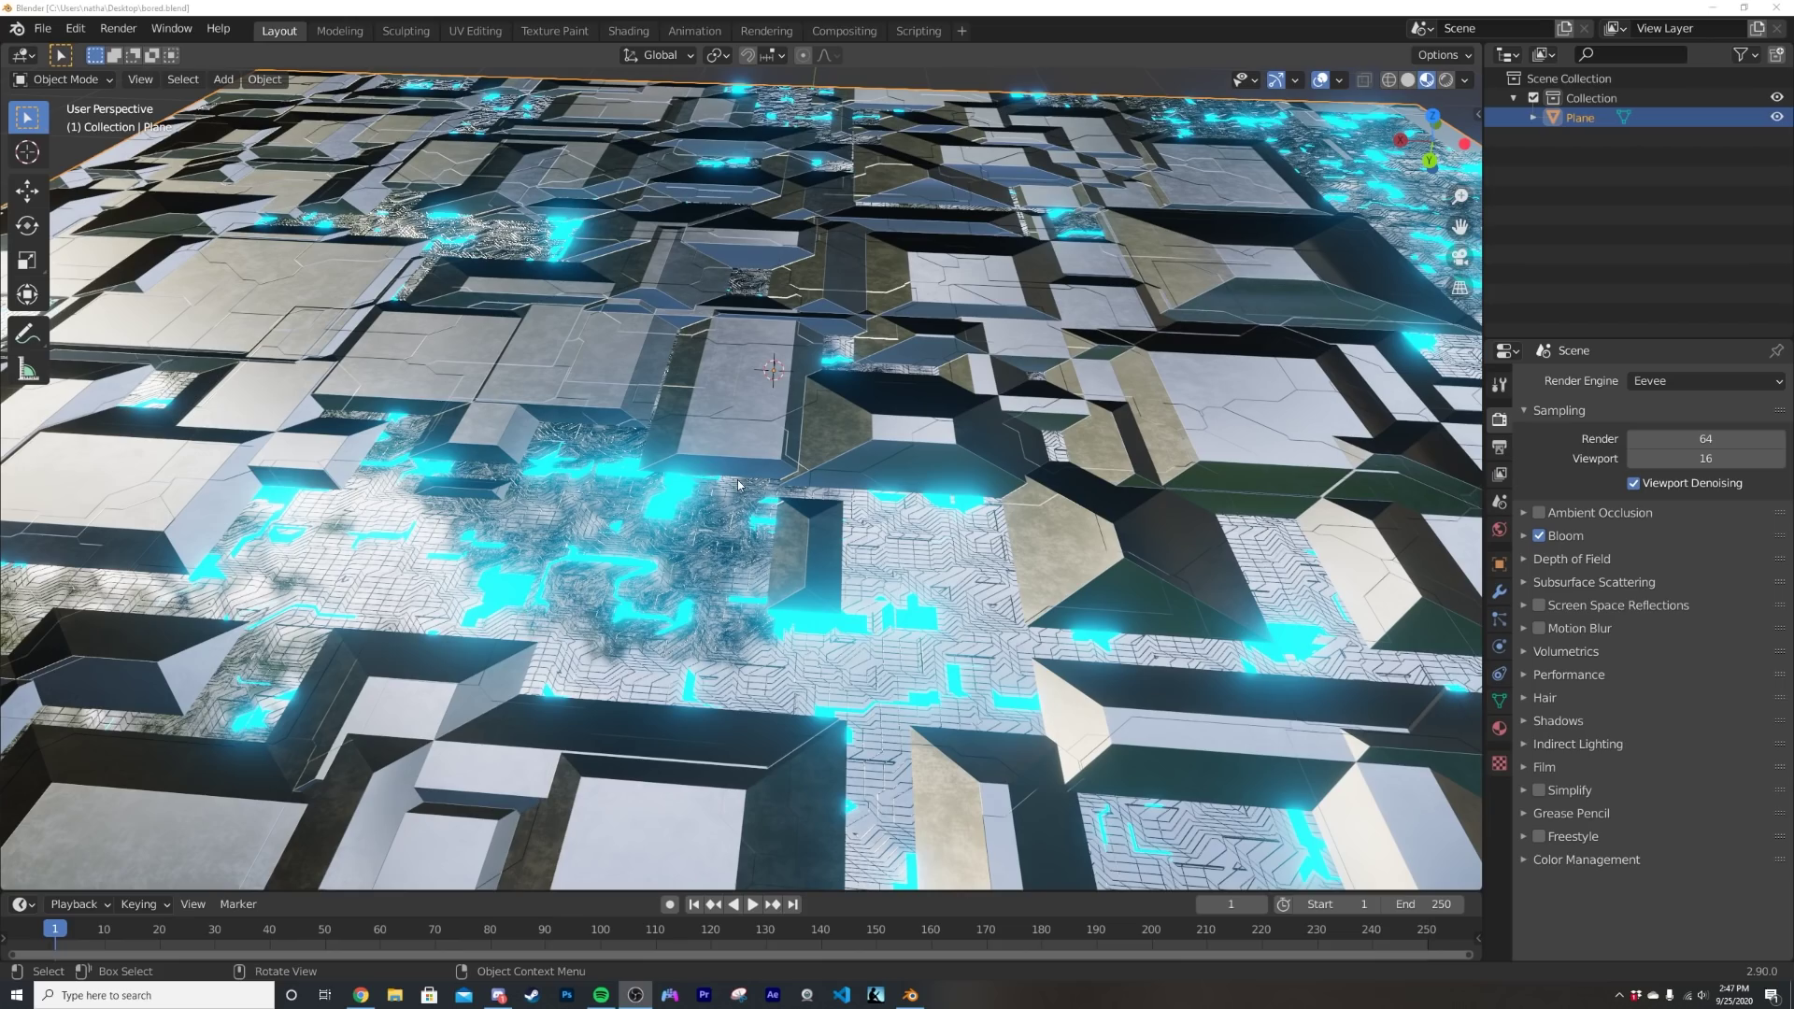
- Examine the finished sci-fi panel plane in material preview and its flat base mesh in solid shading and Edit Mode
middle_drag(716, 443, 585, 547)
middle_drag(834, 572, 734, 548)
scroll(735, 550, down, 4)
middle_drag(844, 589, 618, 530)
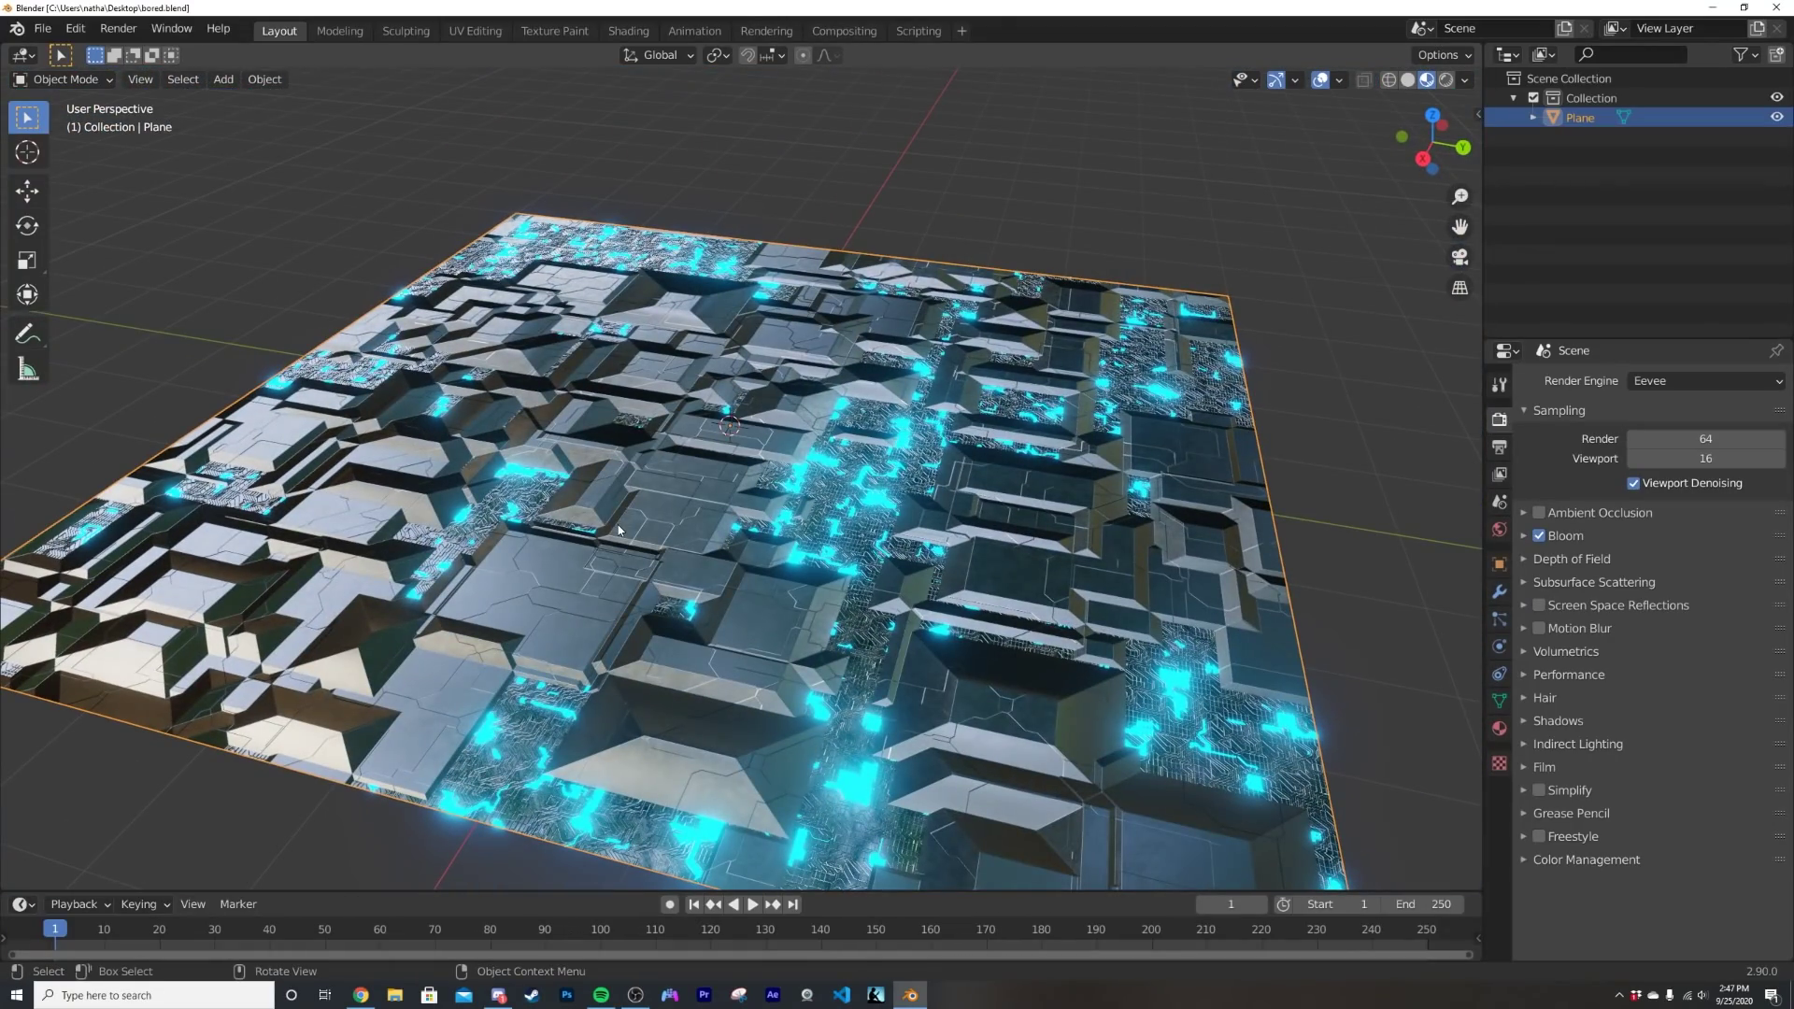
key(z)
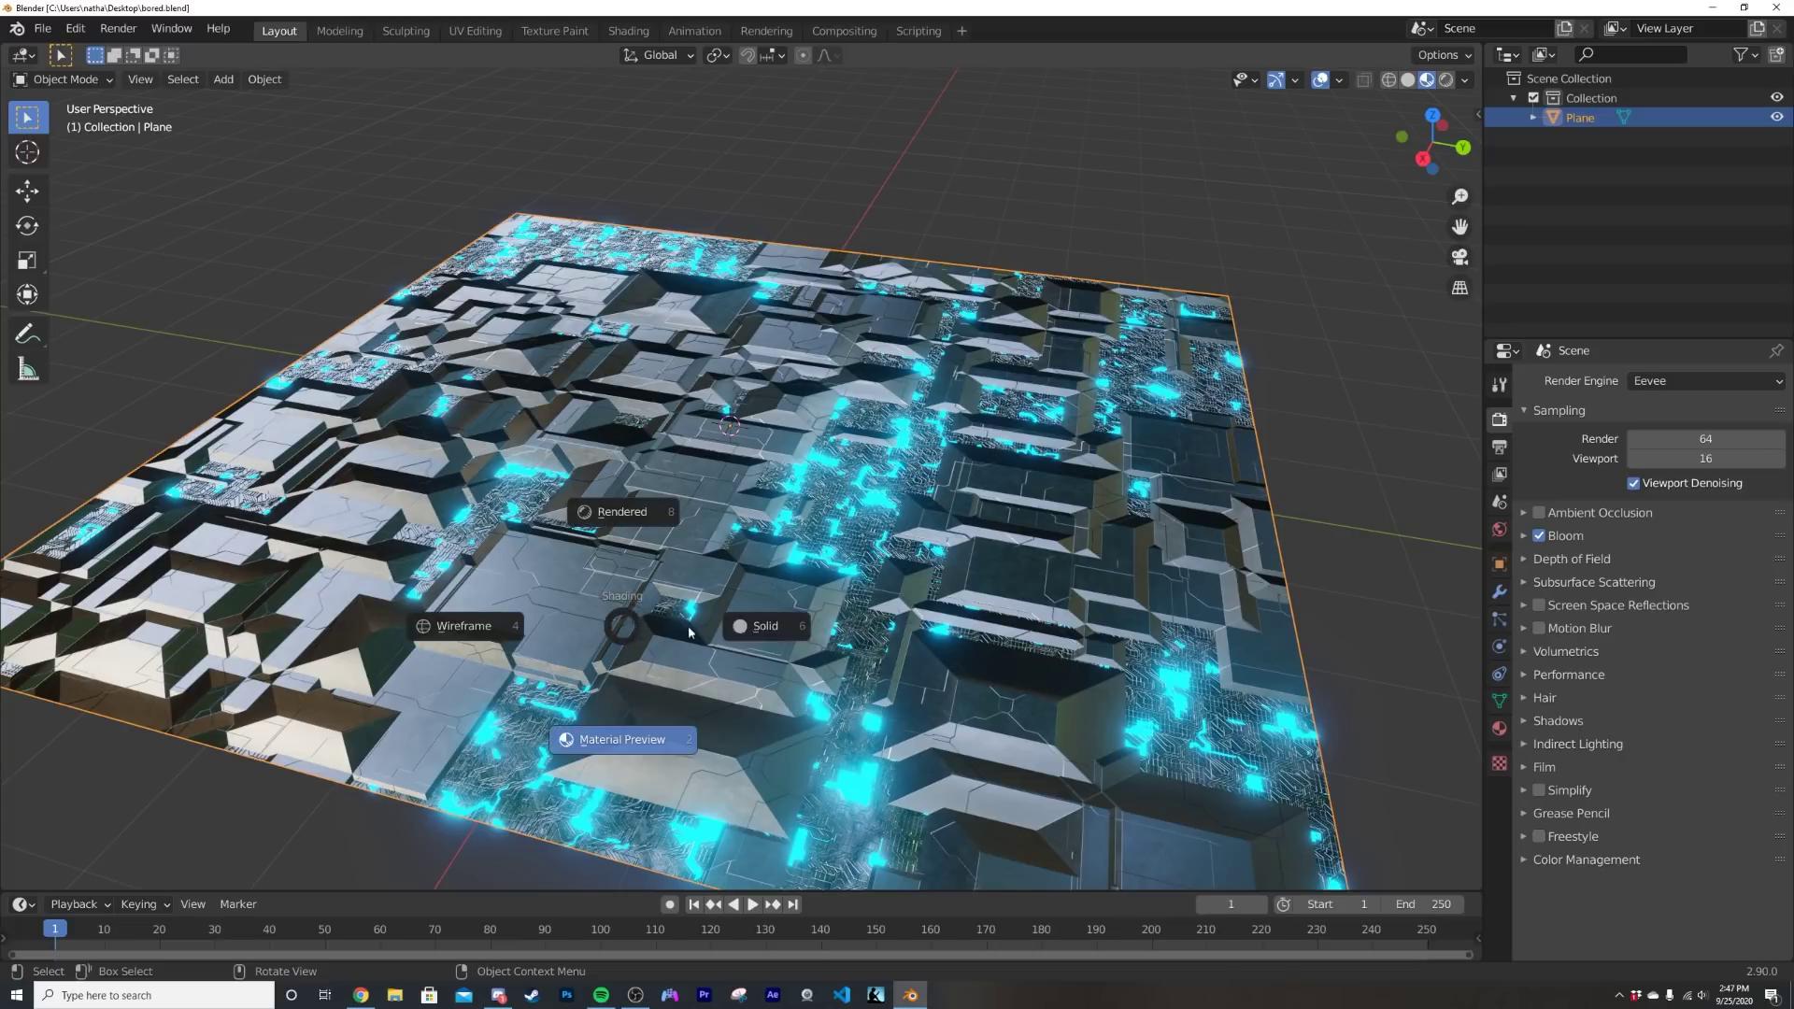
click(690, 632)
mouse_move(909, 673)
middle_down()
mouse_move(753, 599)
mouse_move(753, 621)
mouse_move(767, 565)
middle_up()
key(Tab)
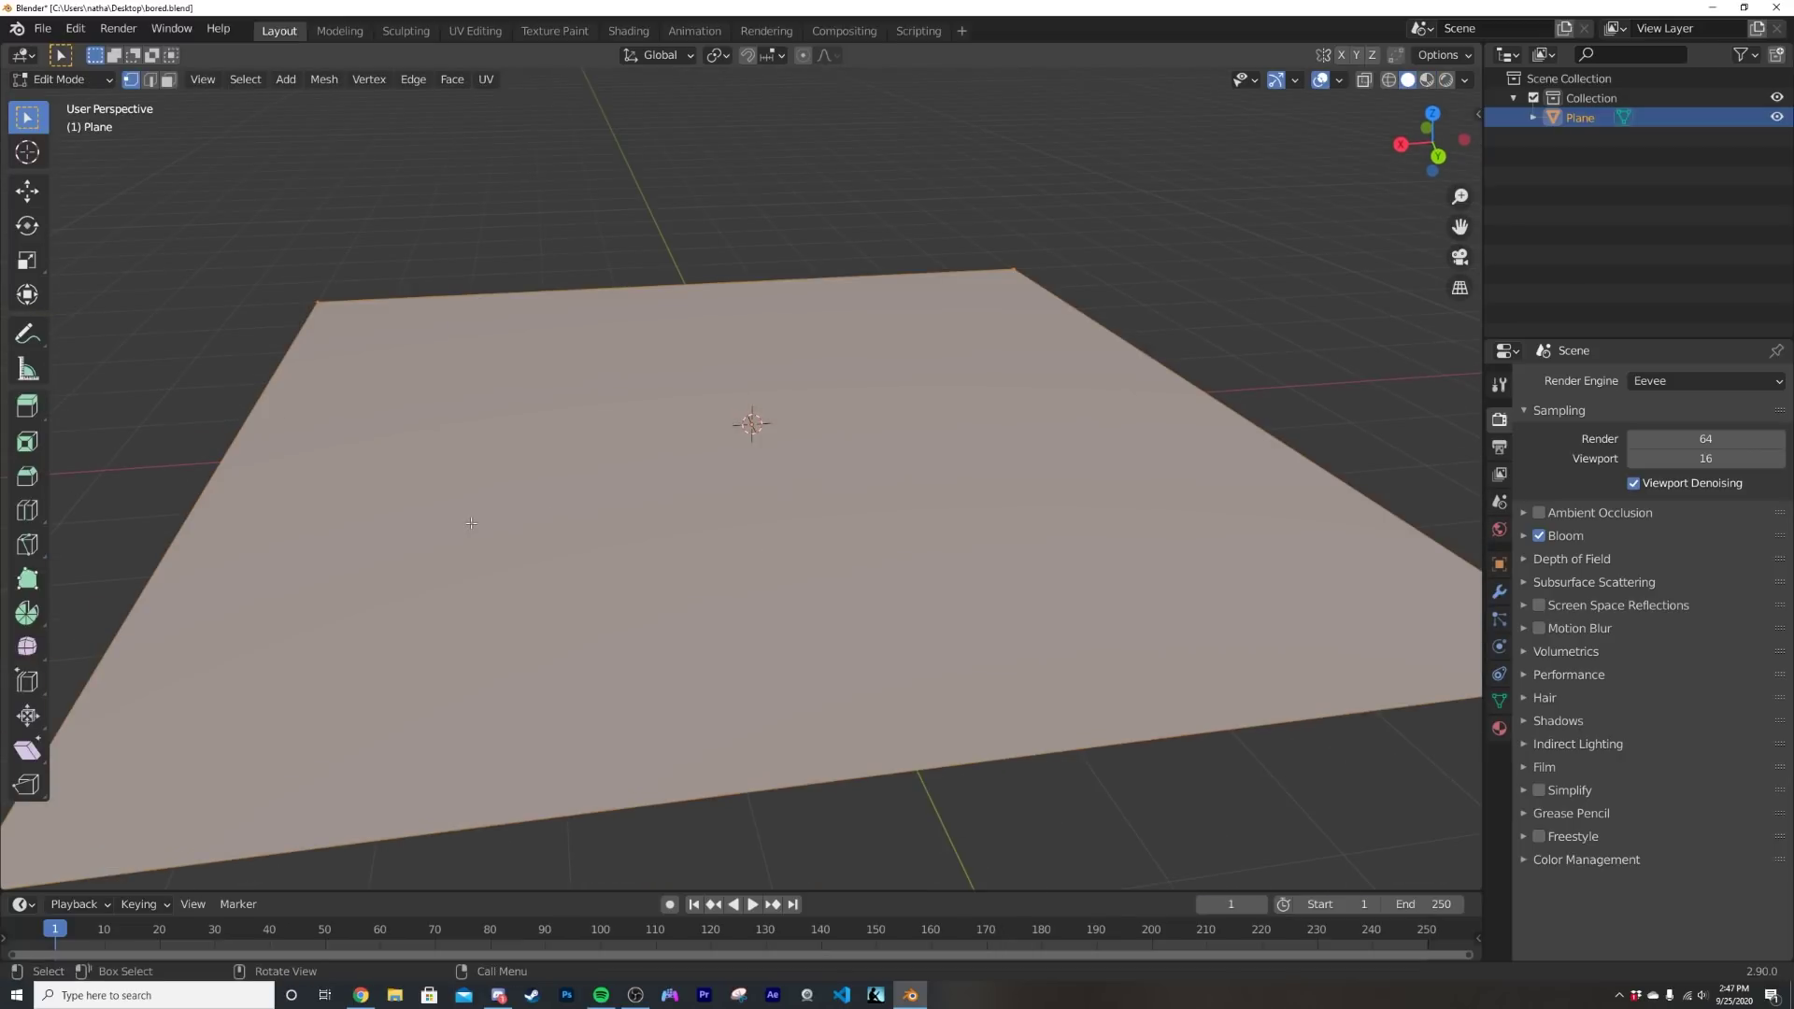
key(Tab)
key(z)
click(621, 521)
middle_drag(925, 558, 702, 573)
scroll(702, 573, up, 5)
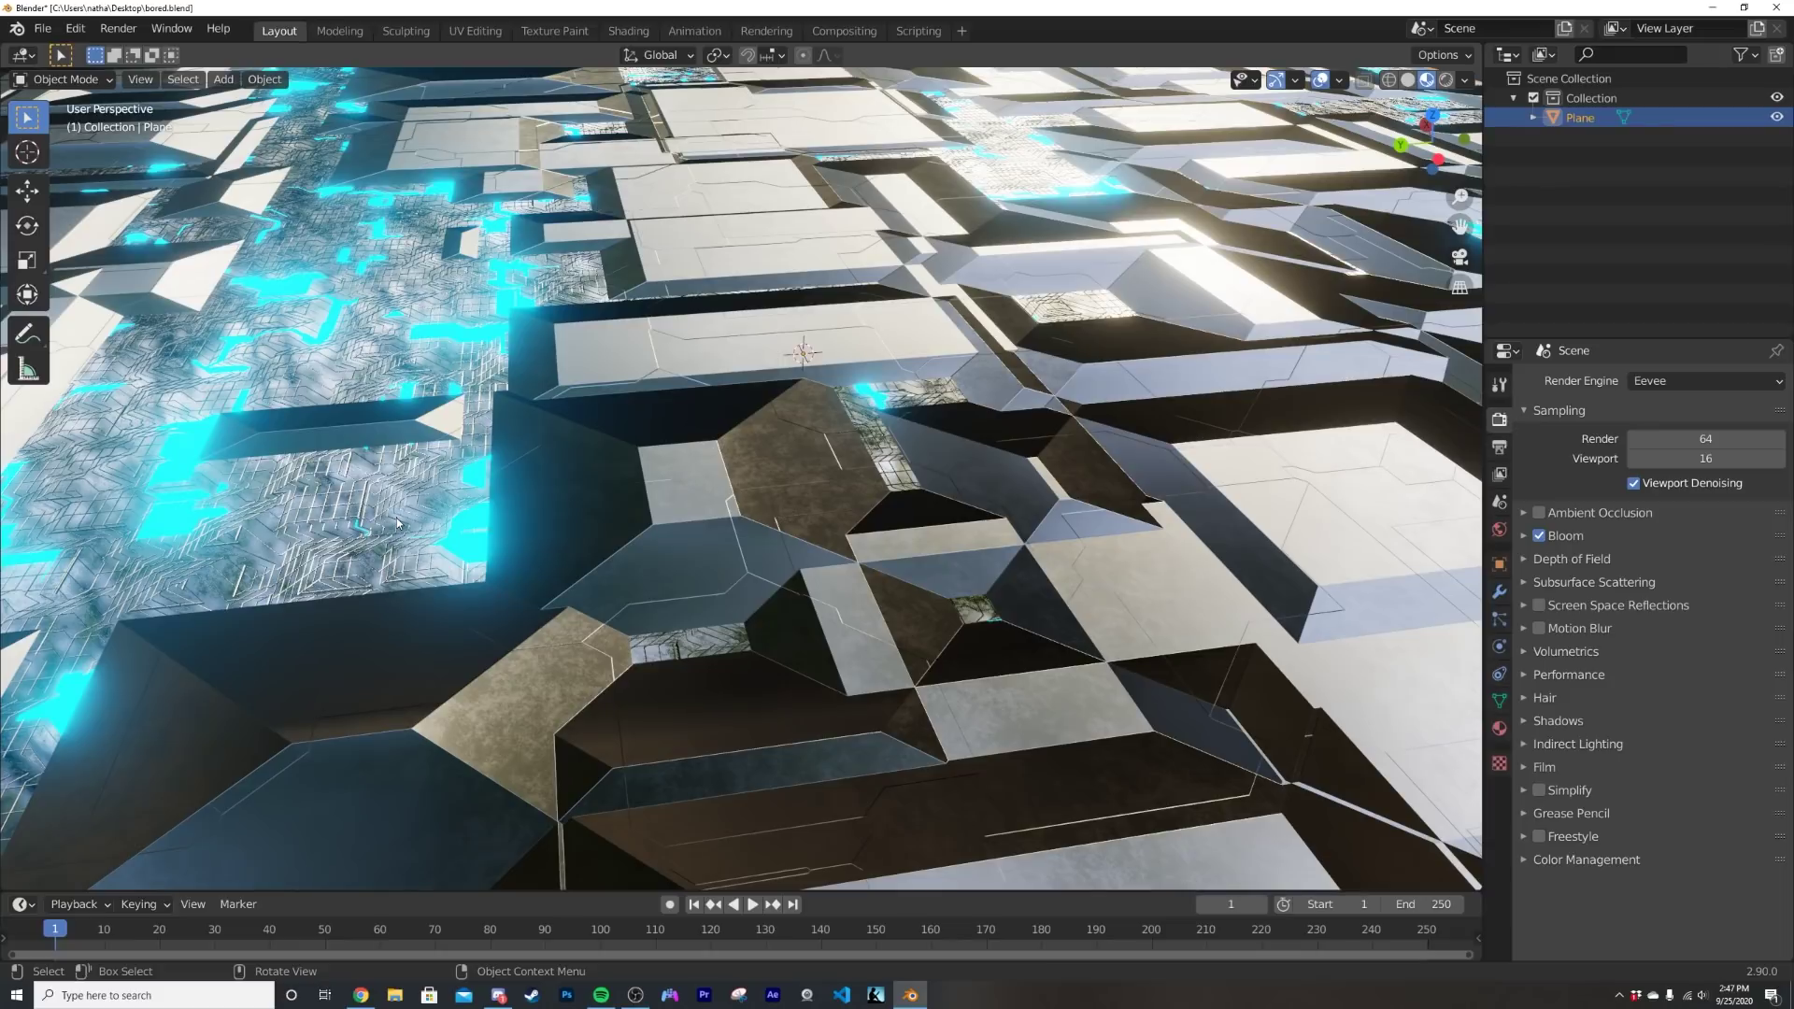
- Review the finished material's whole node tree in the Shading workspace alongside the textured plane
click(628, 31)
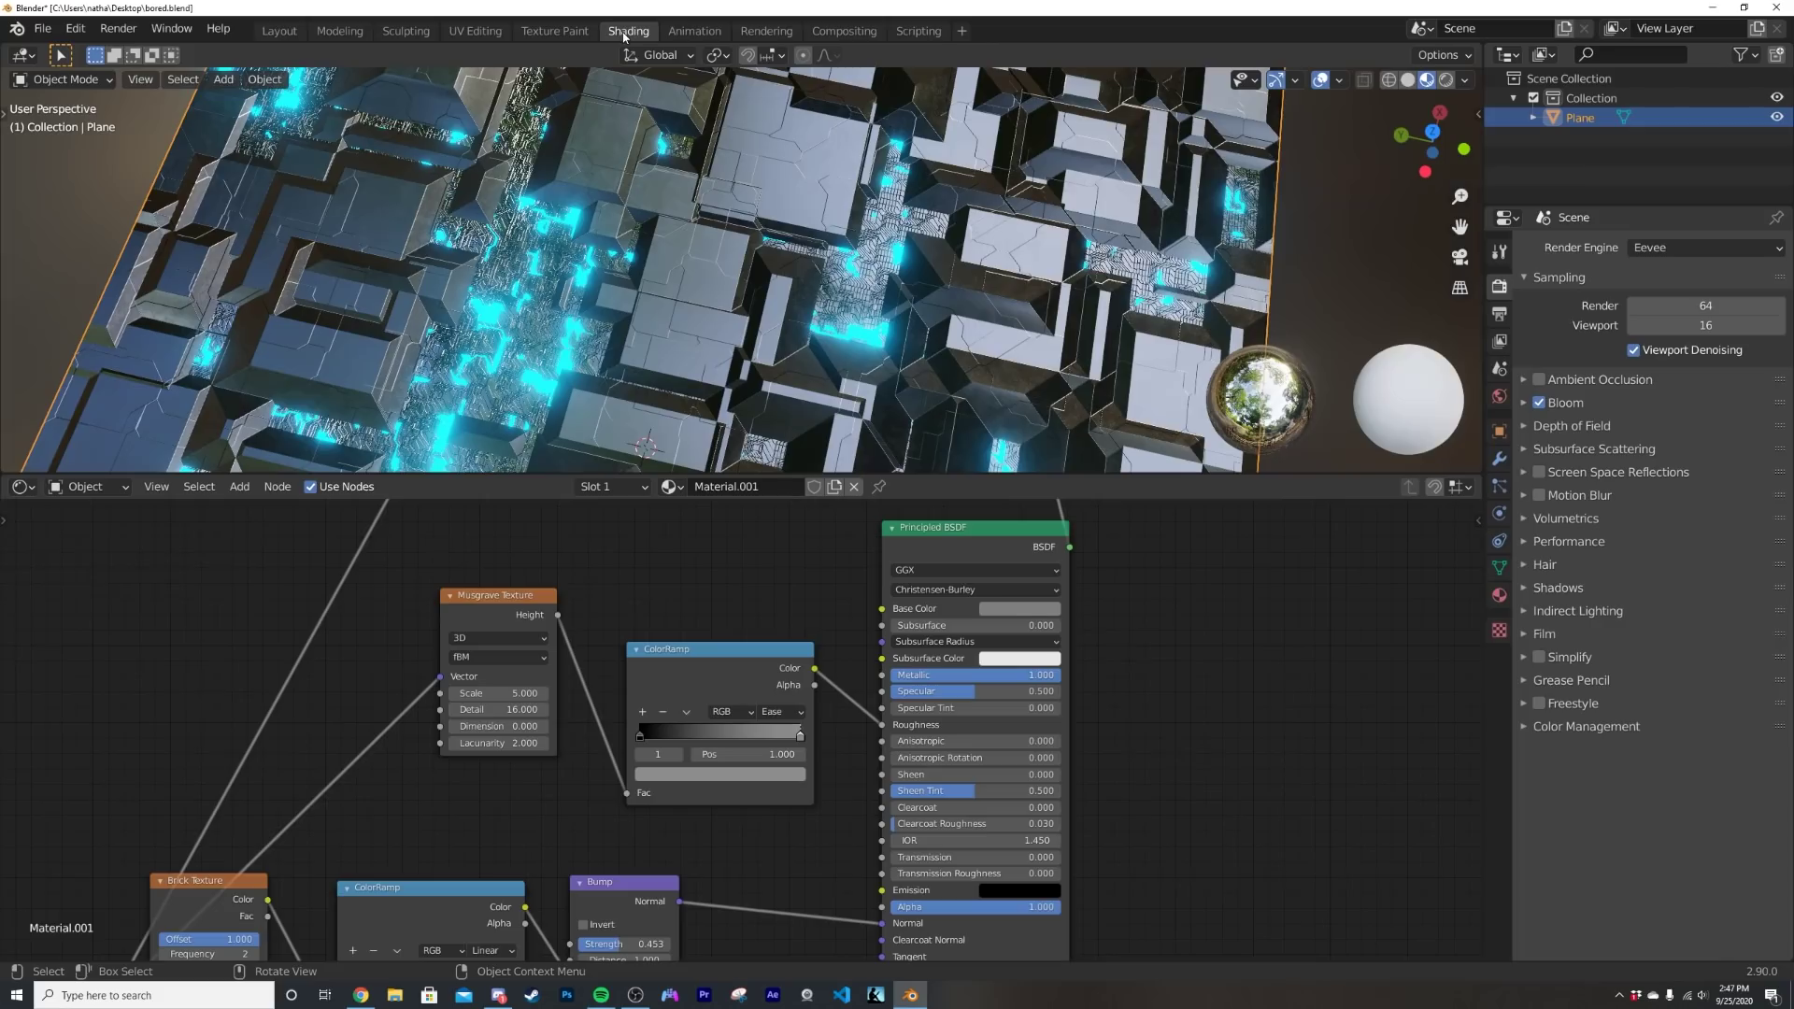
scroll(806, 676, down, 8)
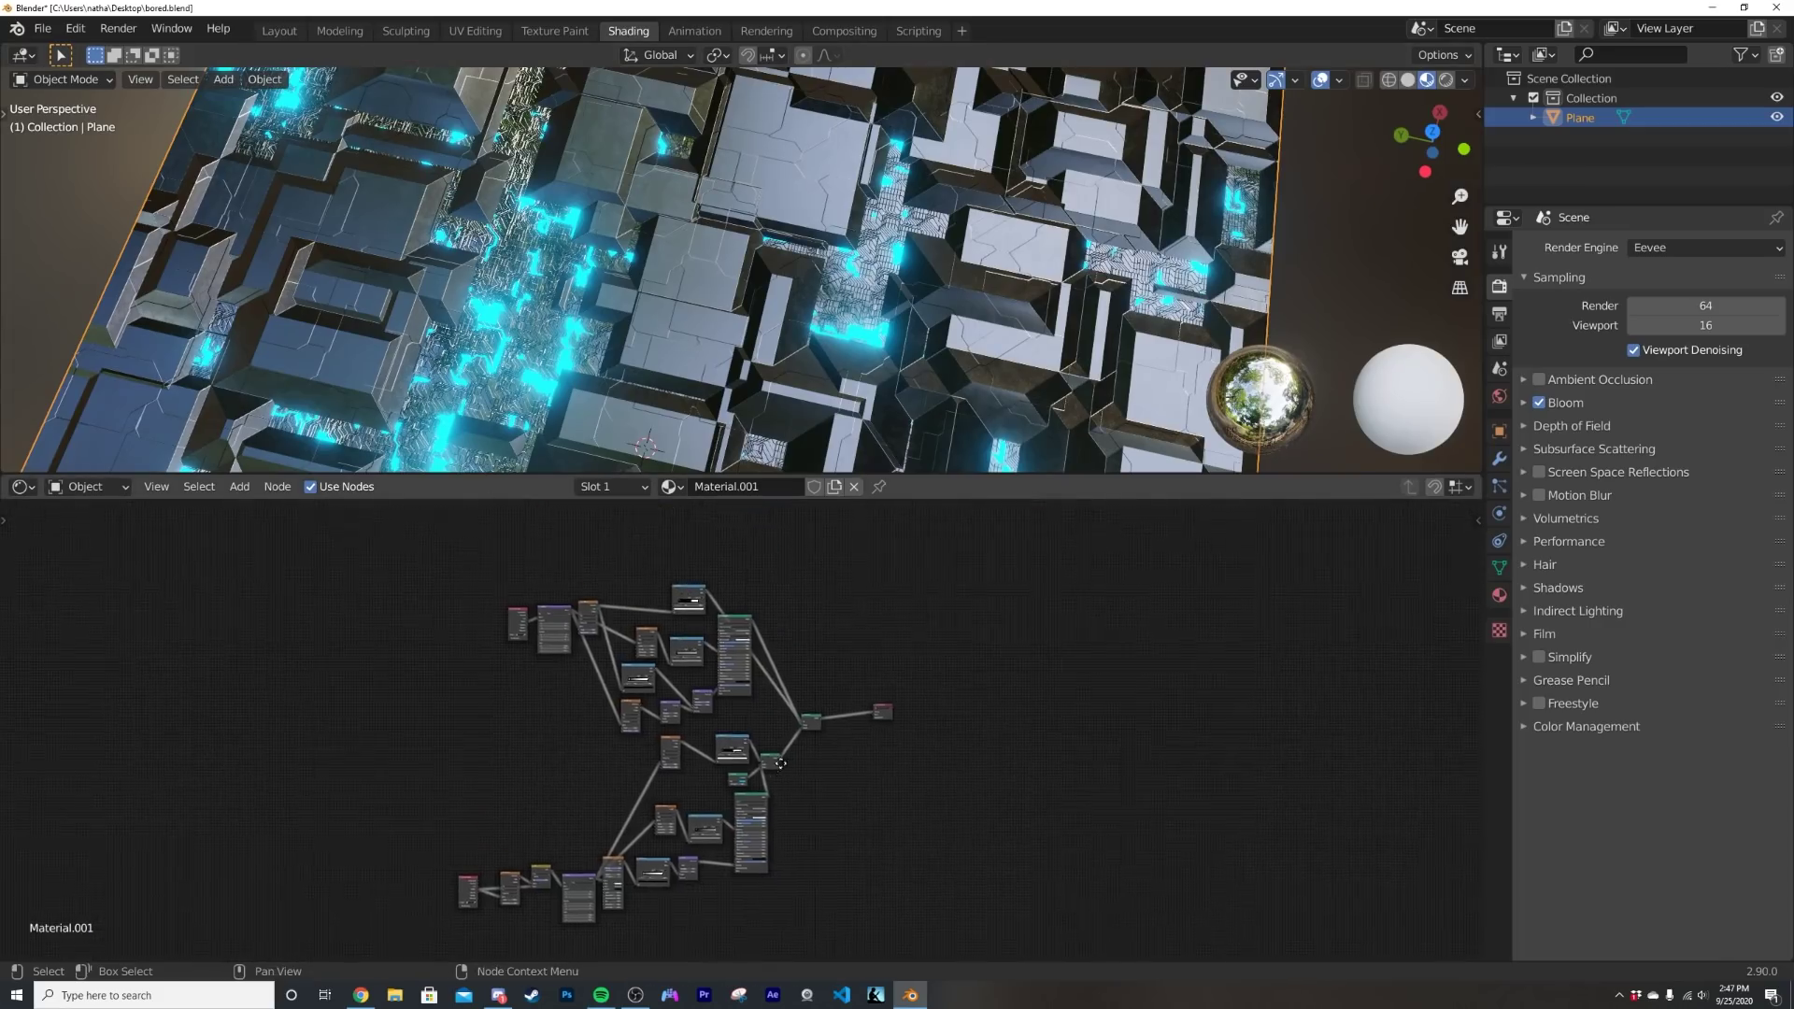
middle_drag(467, 662, 508, 601)
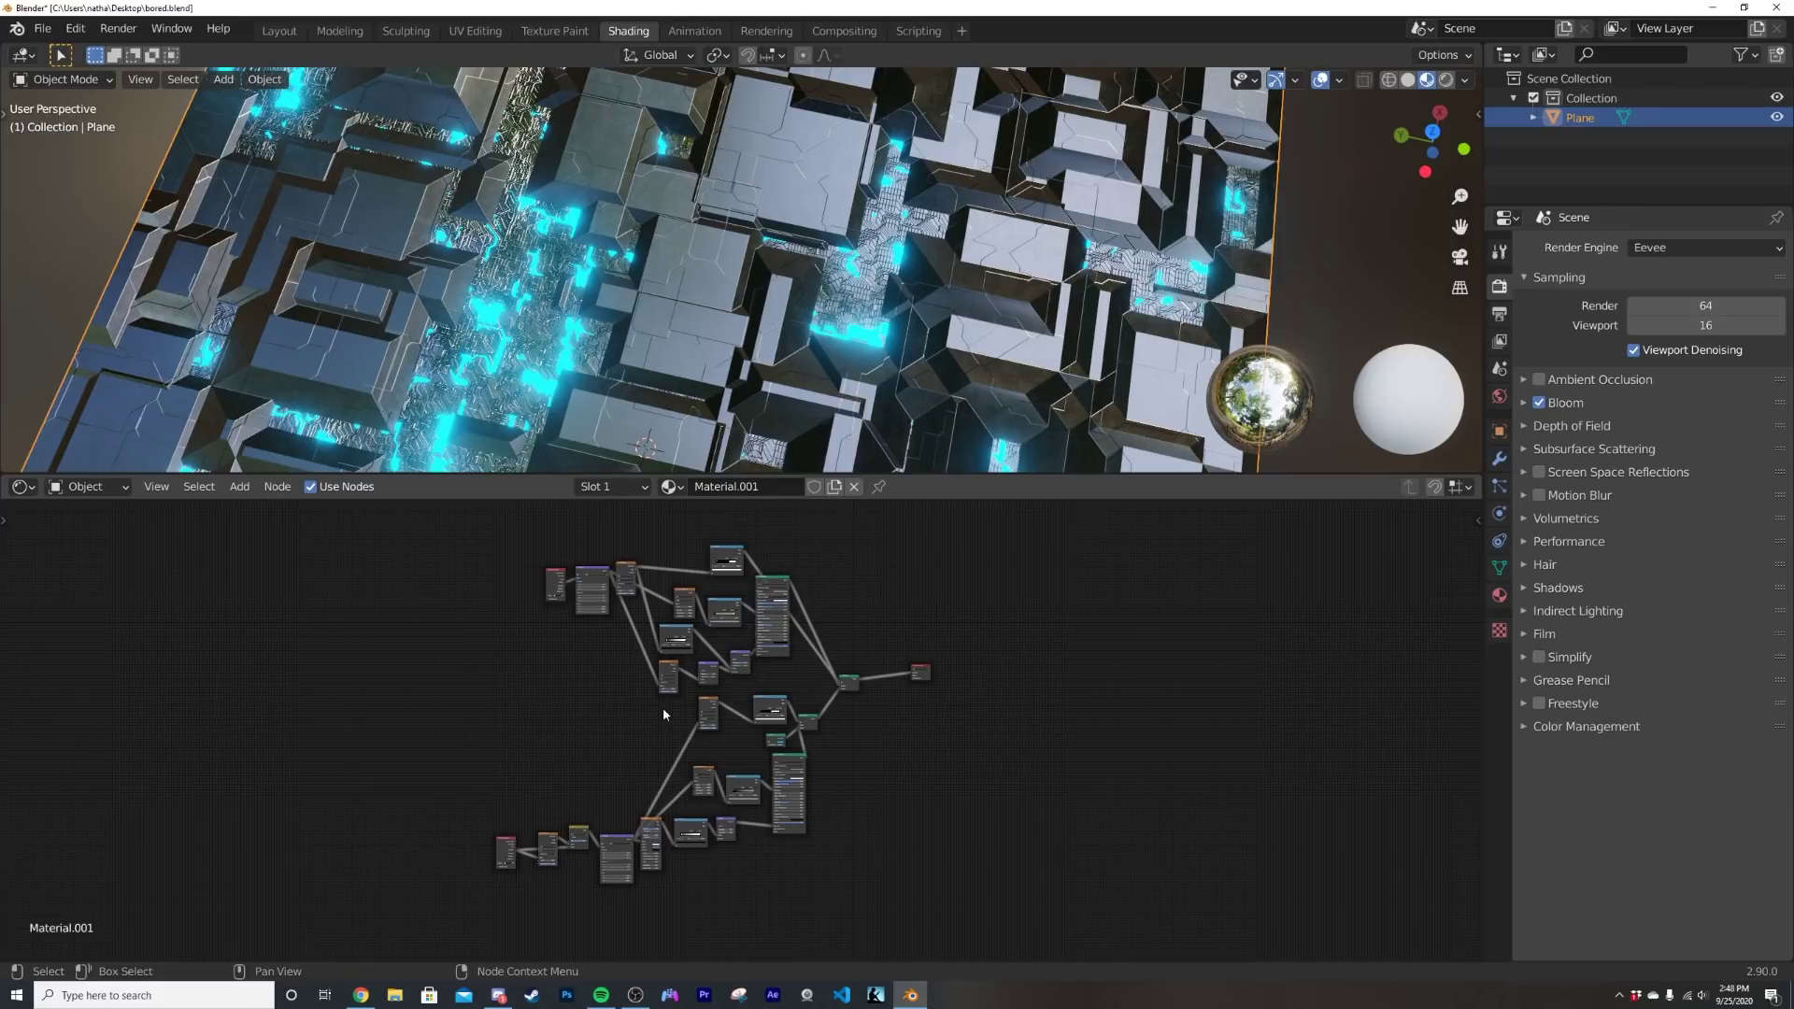
scroll(663, 714, up, 2)
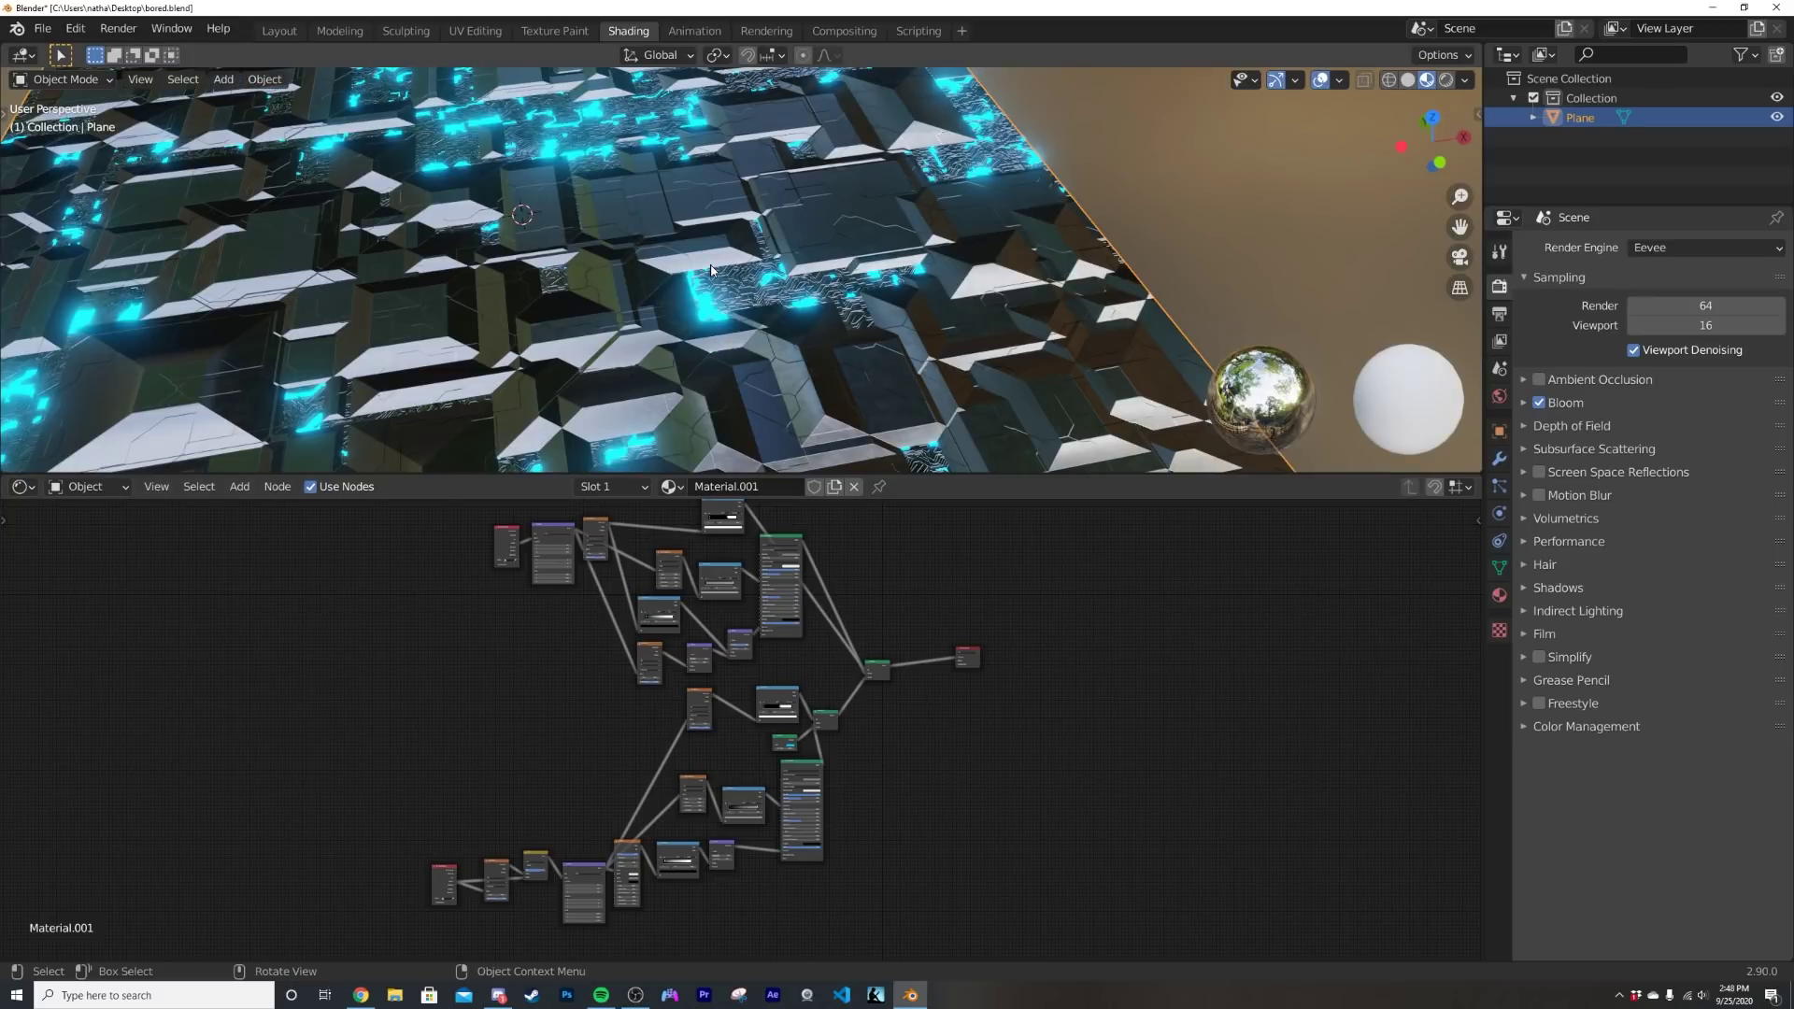
middle_drag(710, 271, 826, 258)
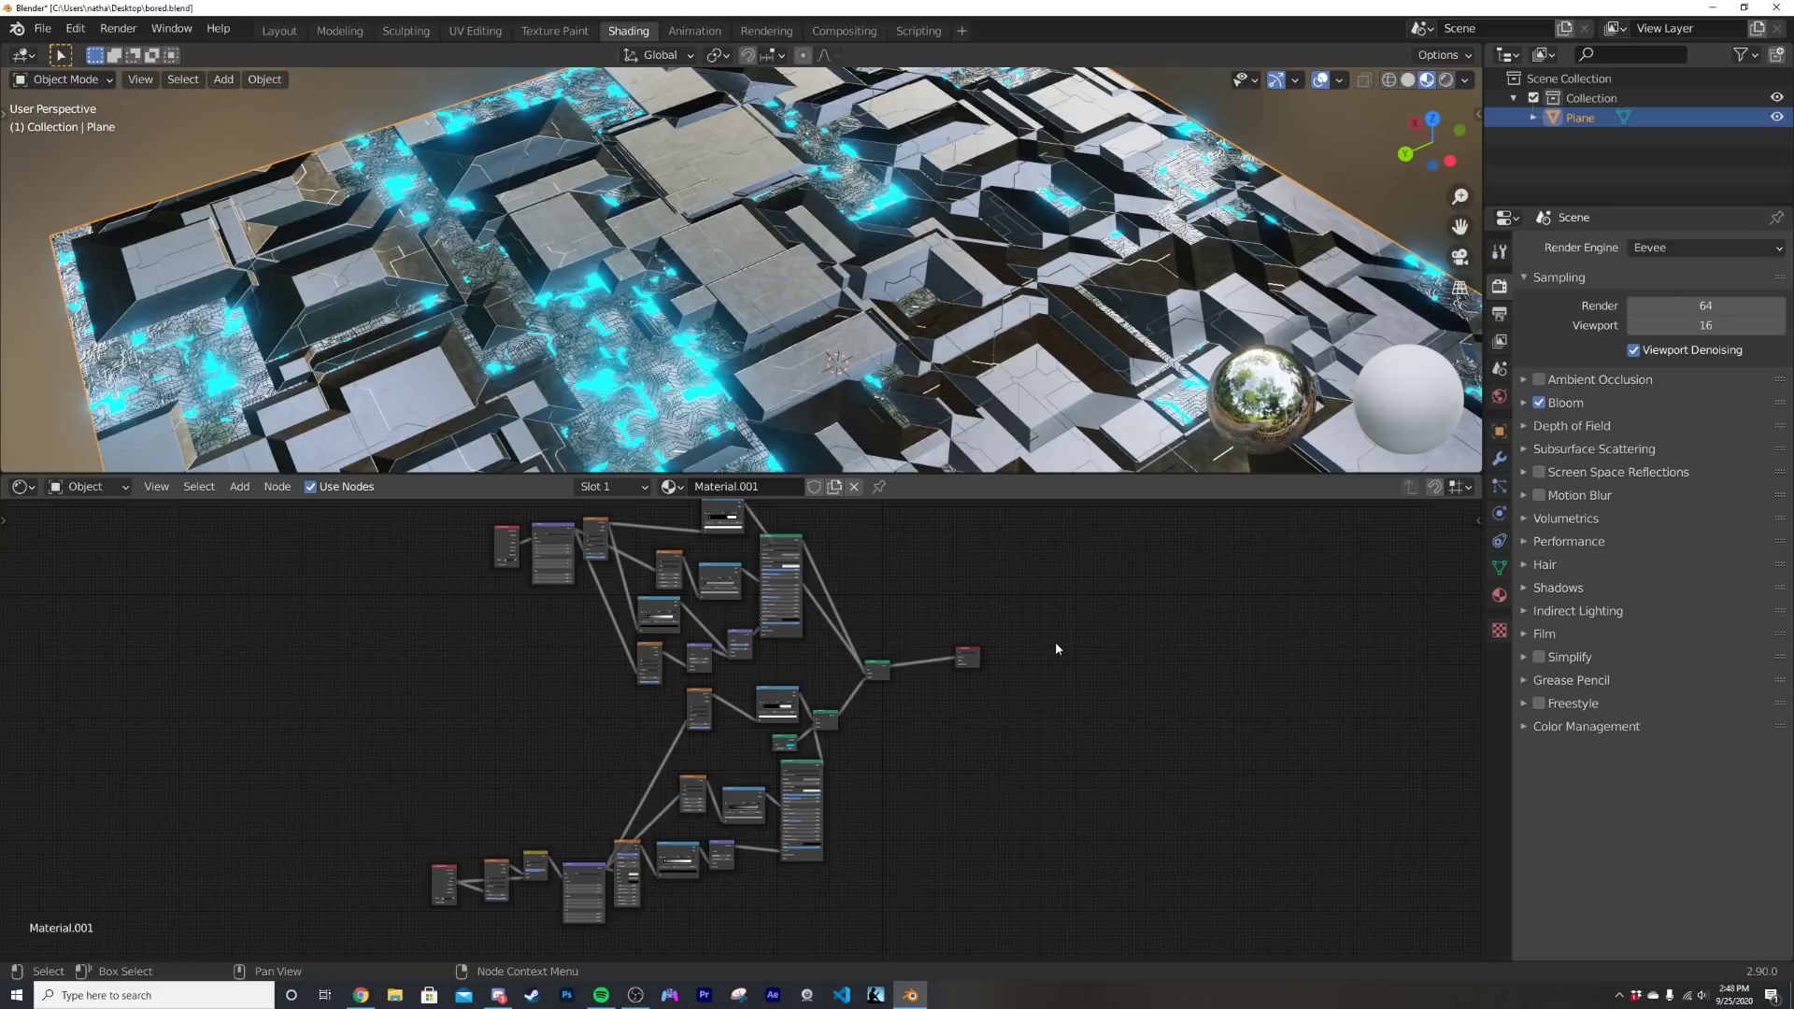
mouse_move(1116, 243)
middle_down()
mouse_move(1084, 202)
mouse_move(1056, 216)
middle_up()
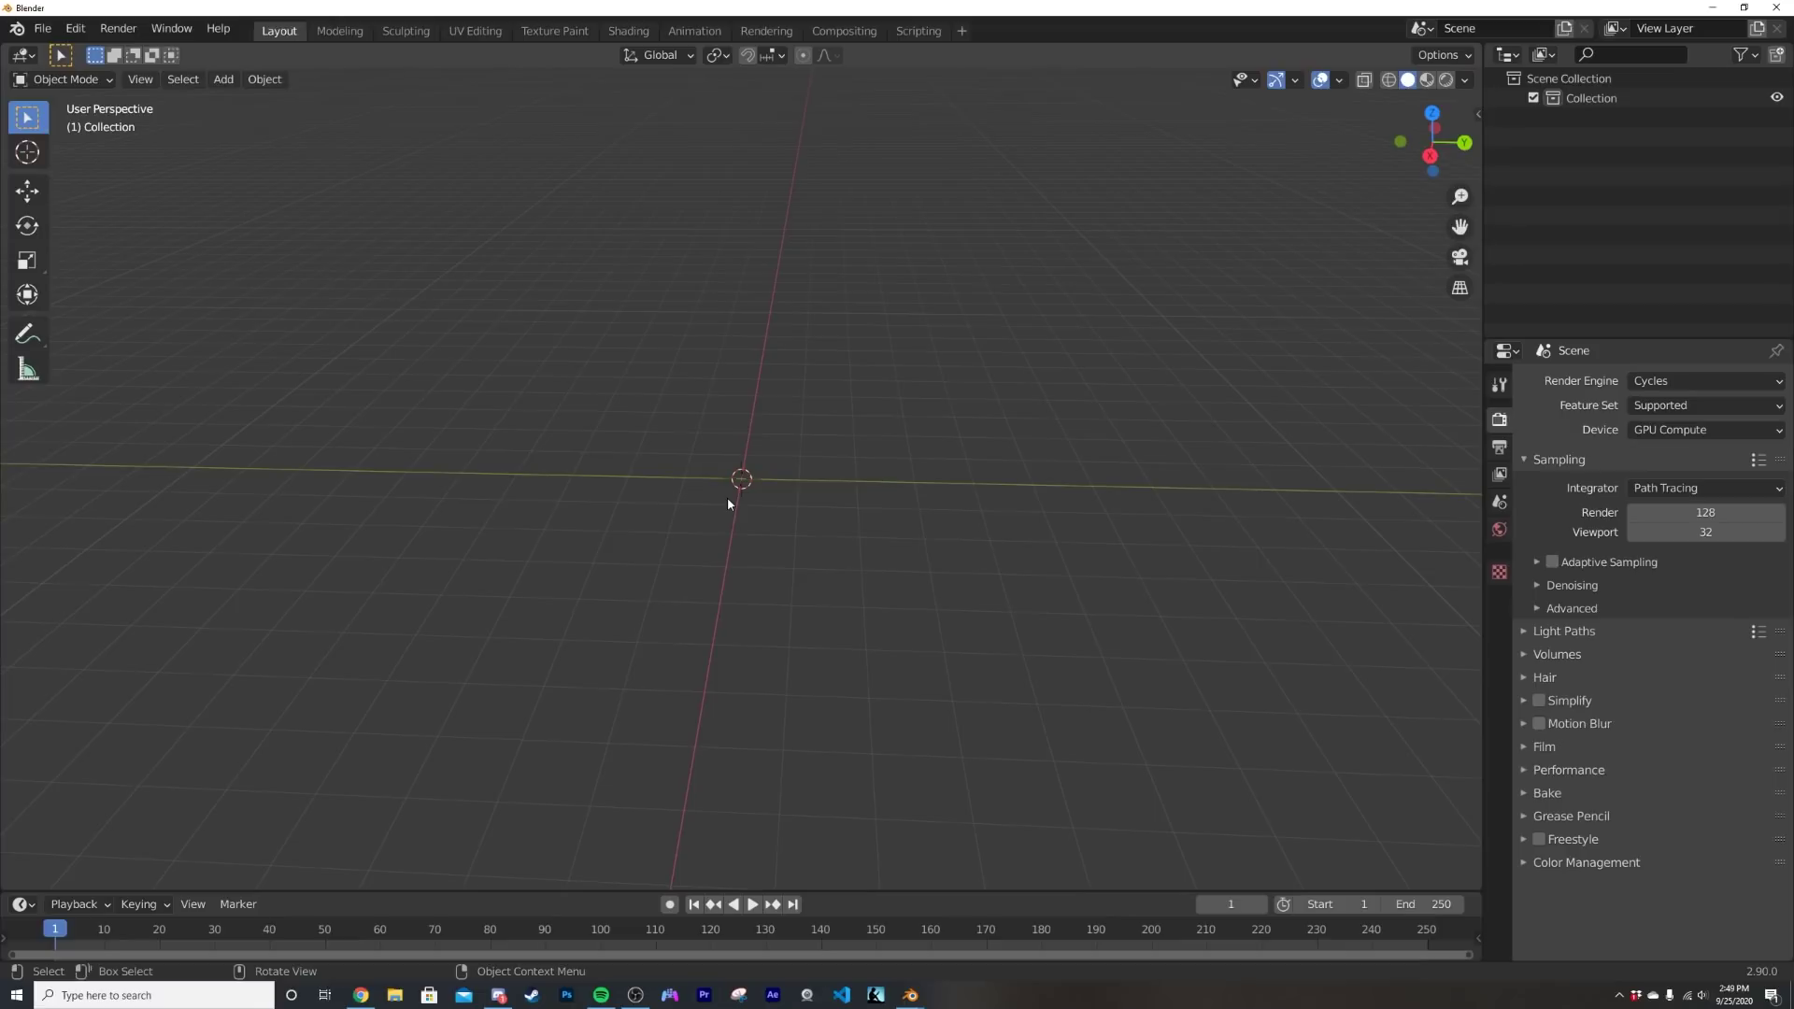
- Add a plane to the new scene, scale it by 5 and apply all its transforms
key(shift+a)
click(849, 500)
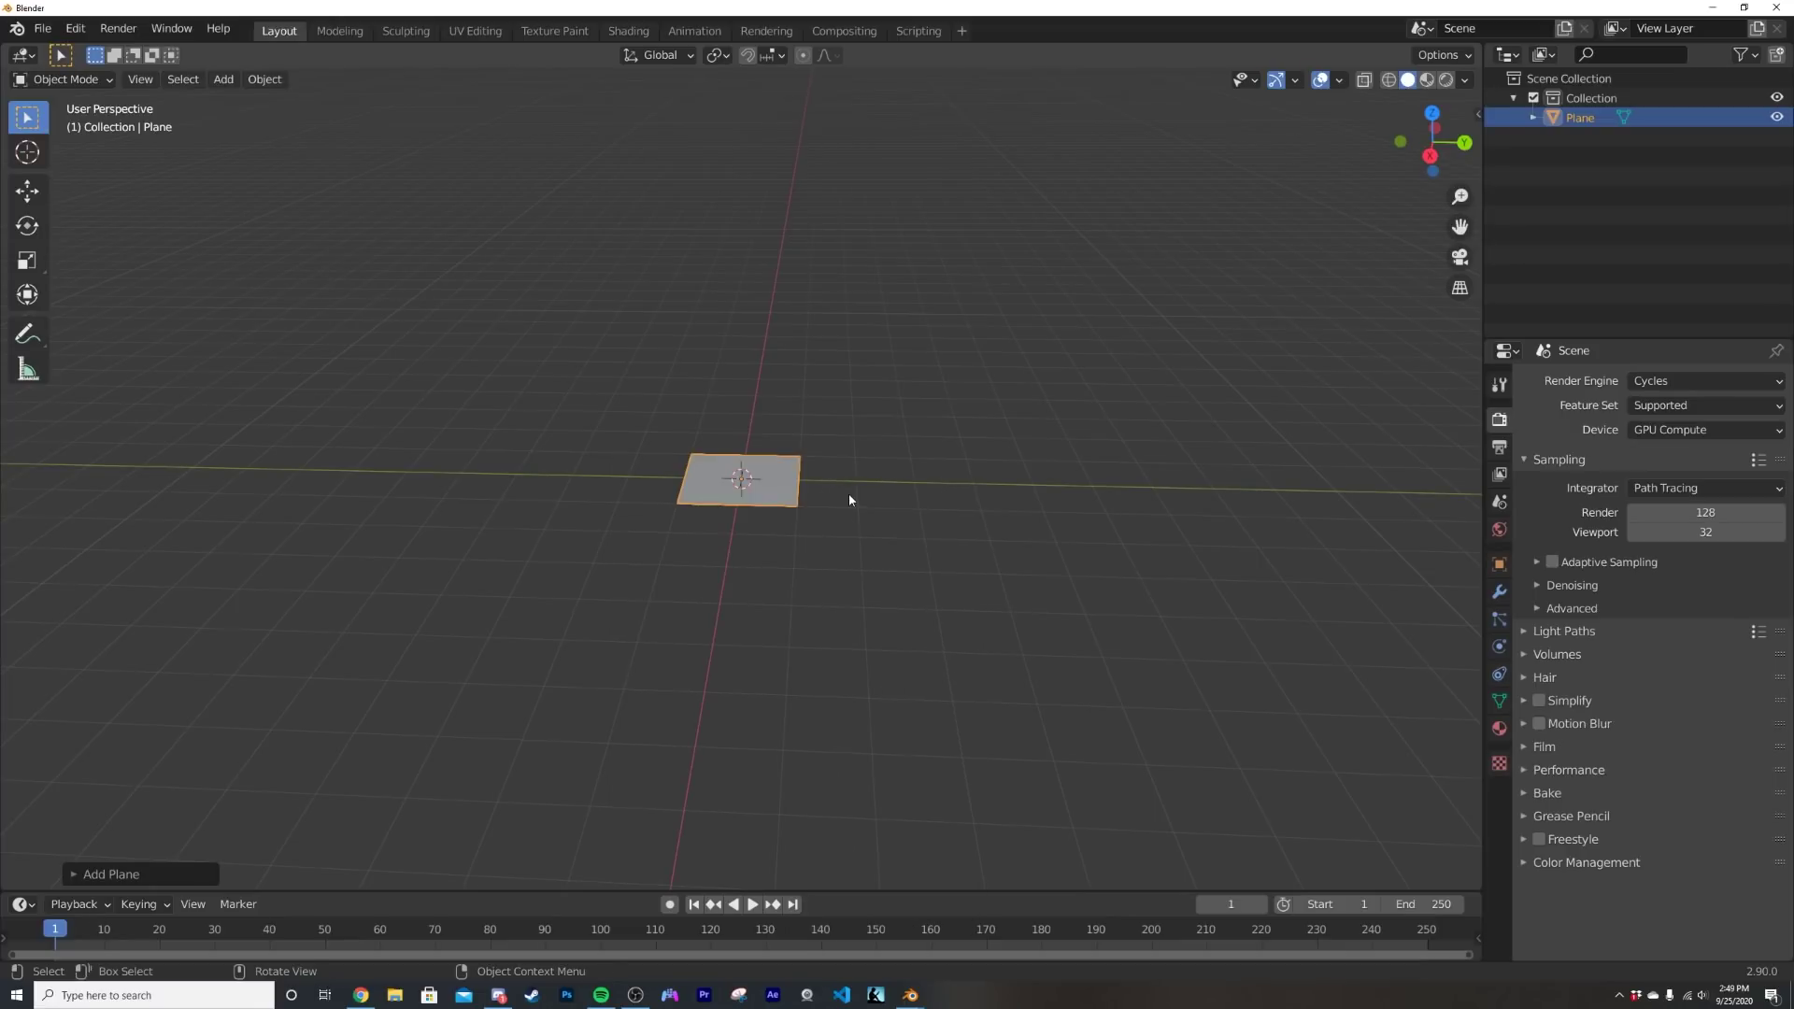
text(s5)
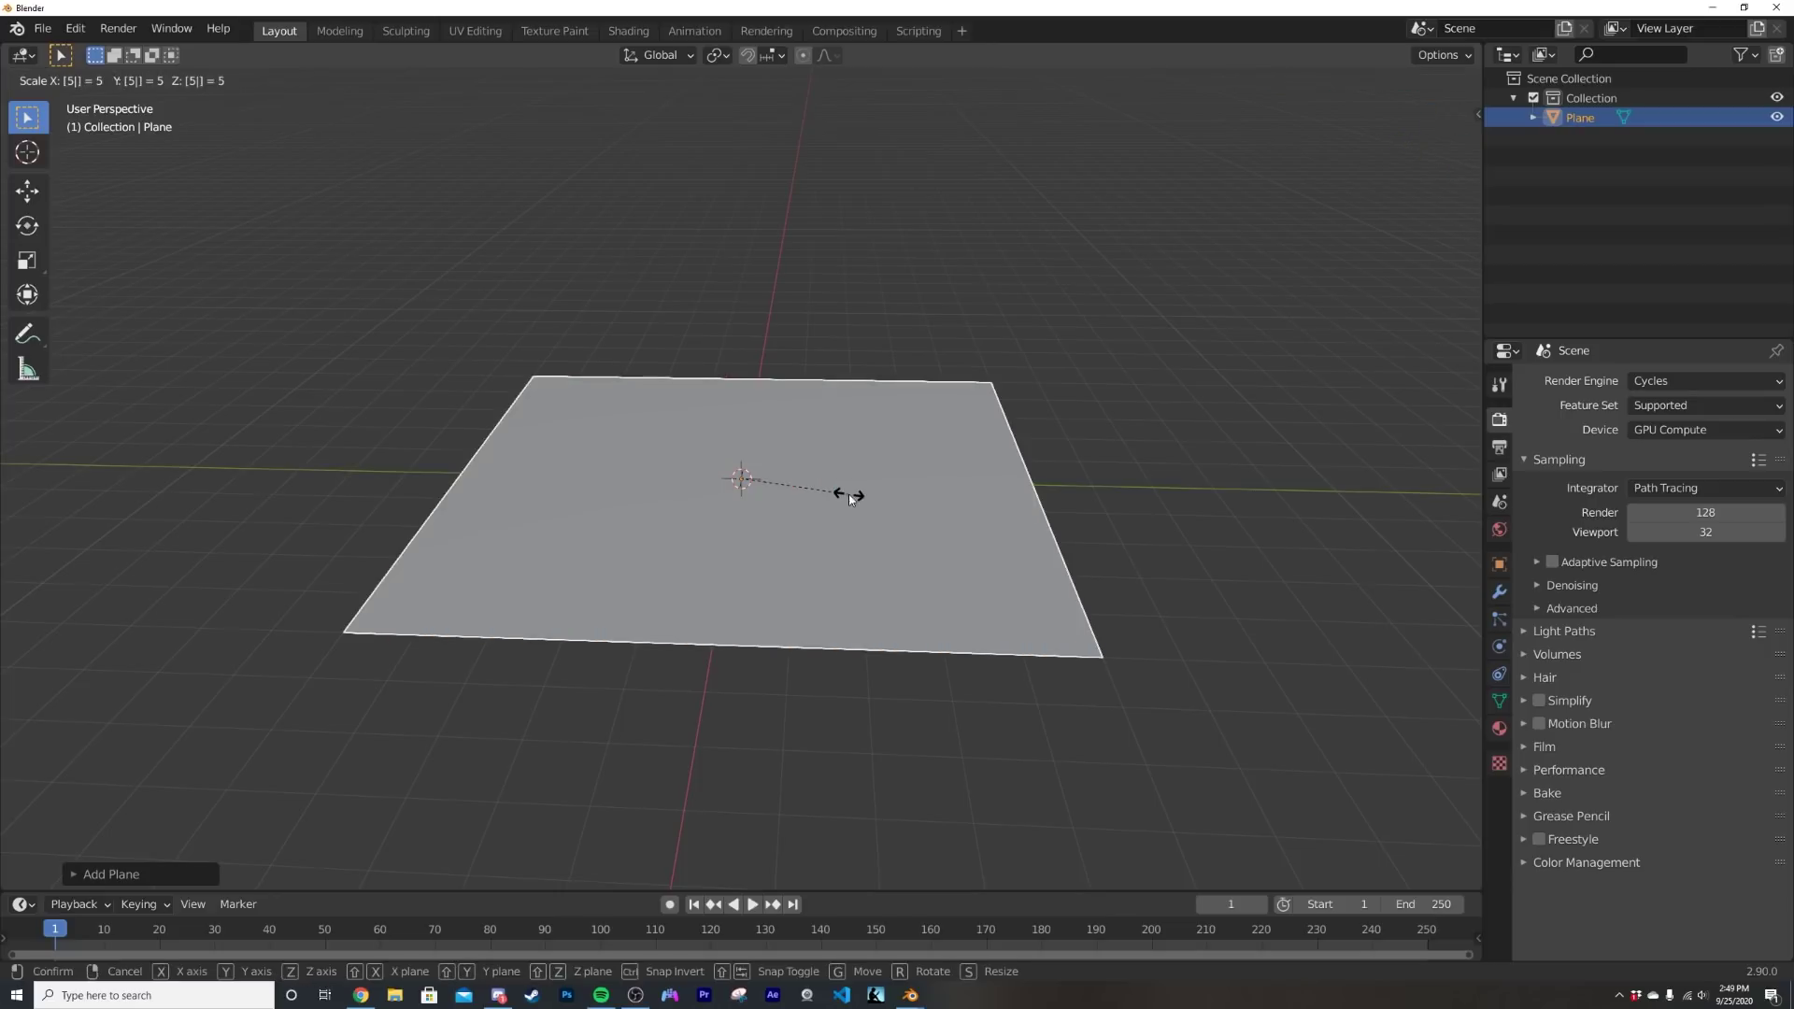
key(Return)
key(ctrl+a)
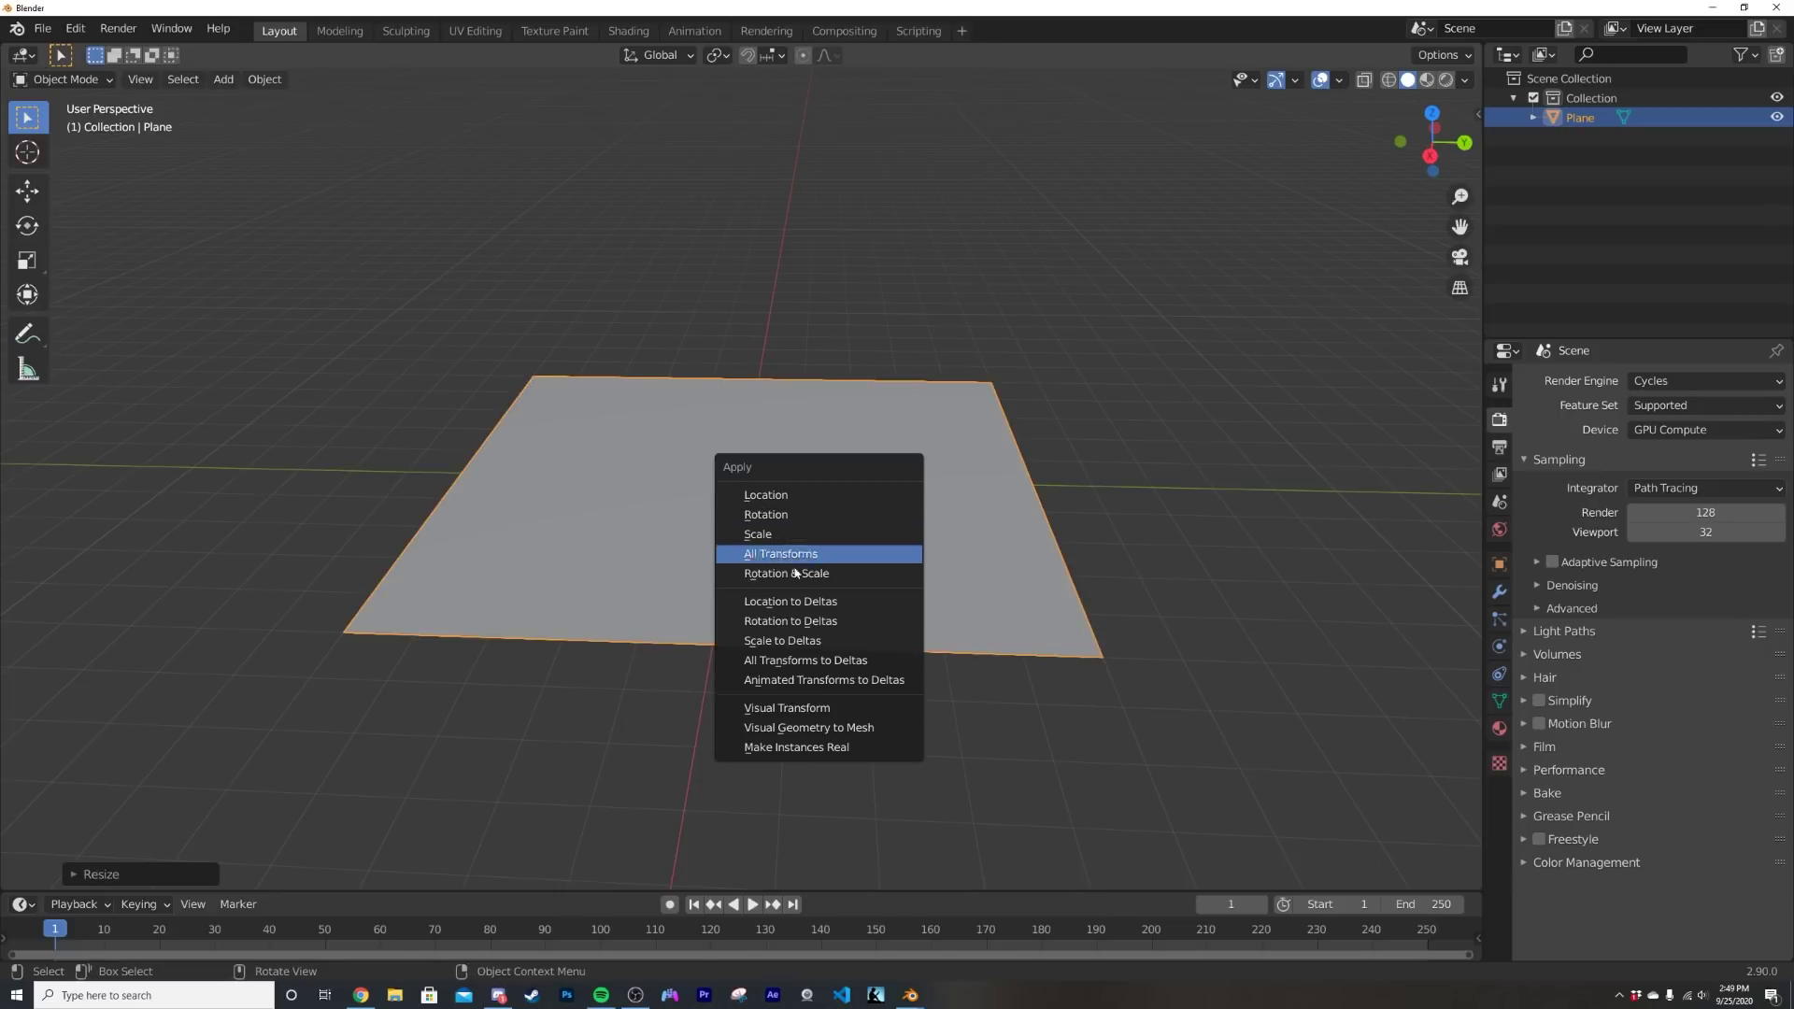
click(786, 544)
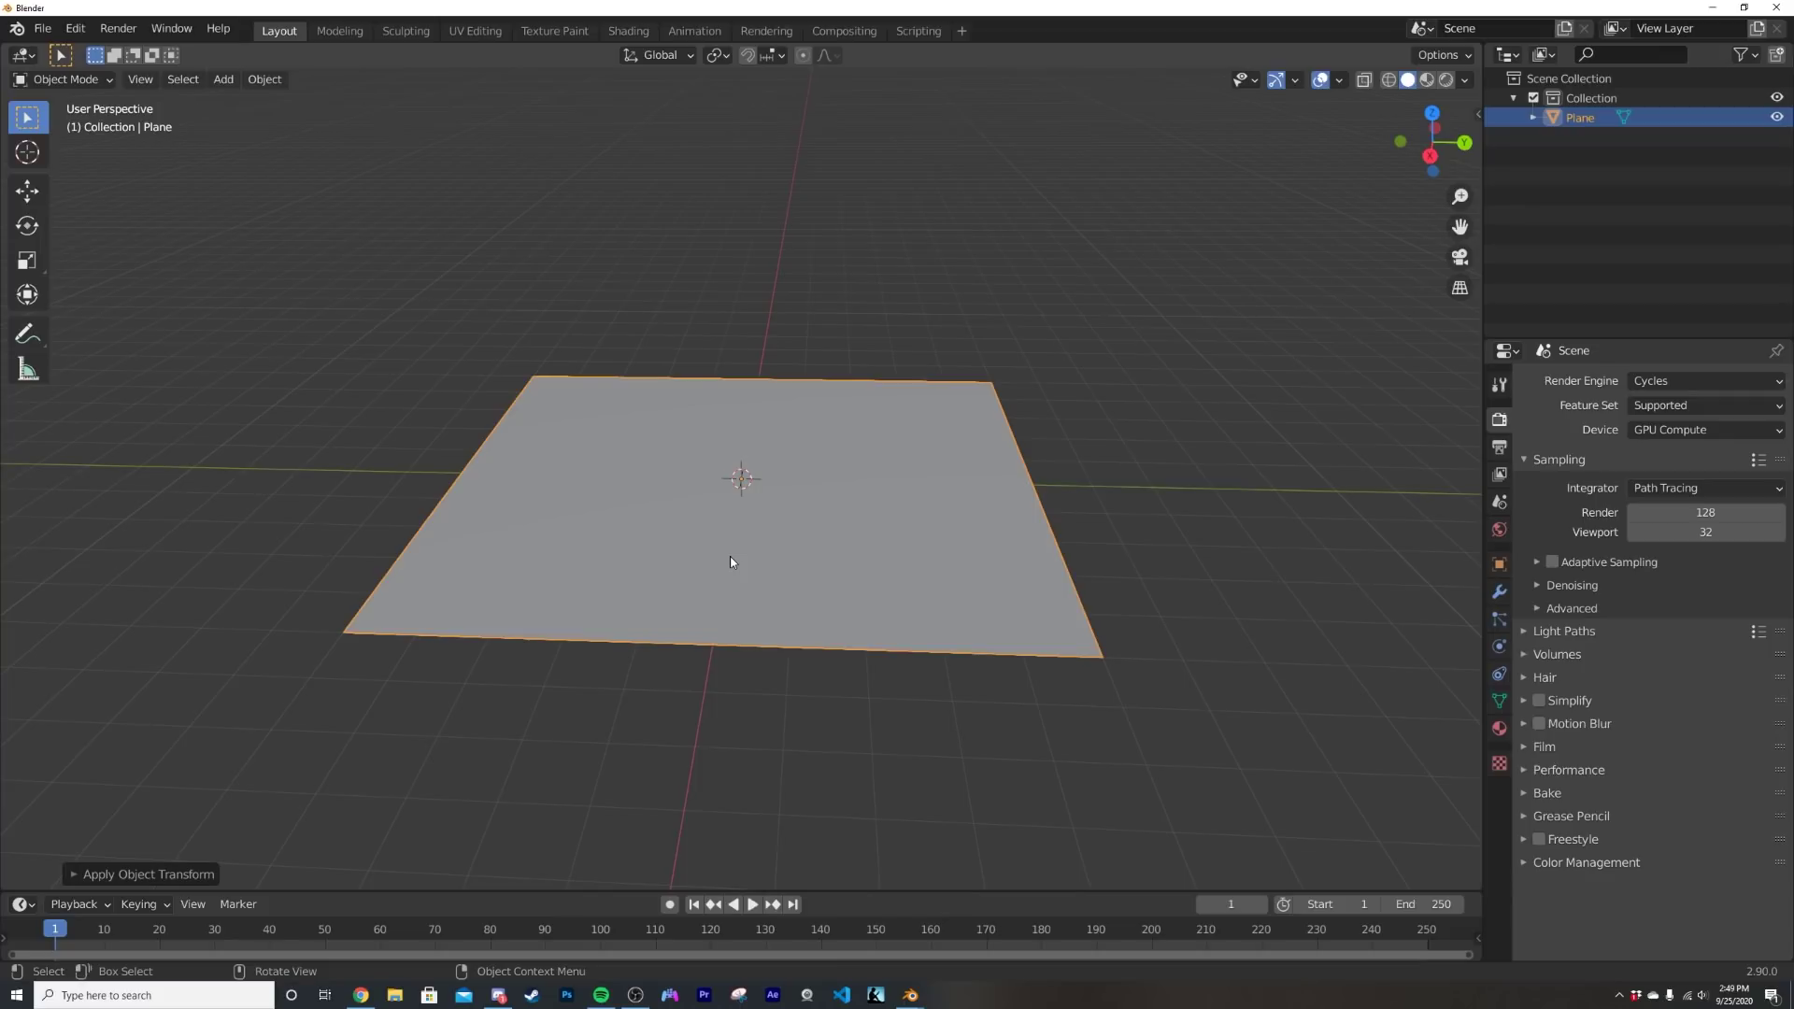
- Switch to the Shading workspace, remove the file browser and image editor areas, and enlarge the node editor
click(637, 38)
middle_drag(844, 318, 997, 343)
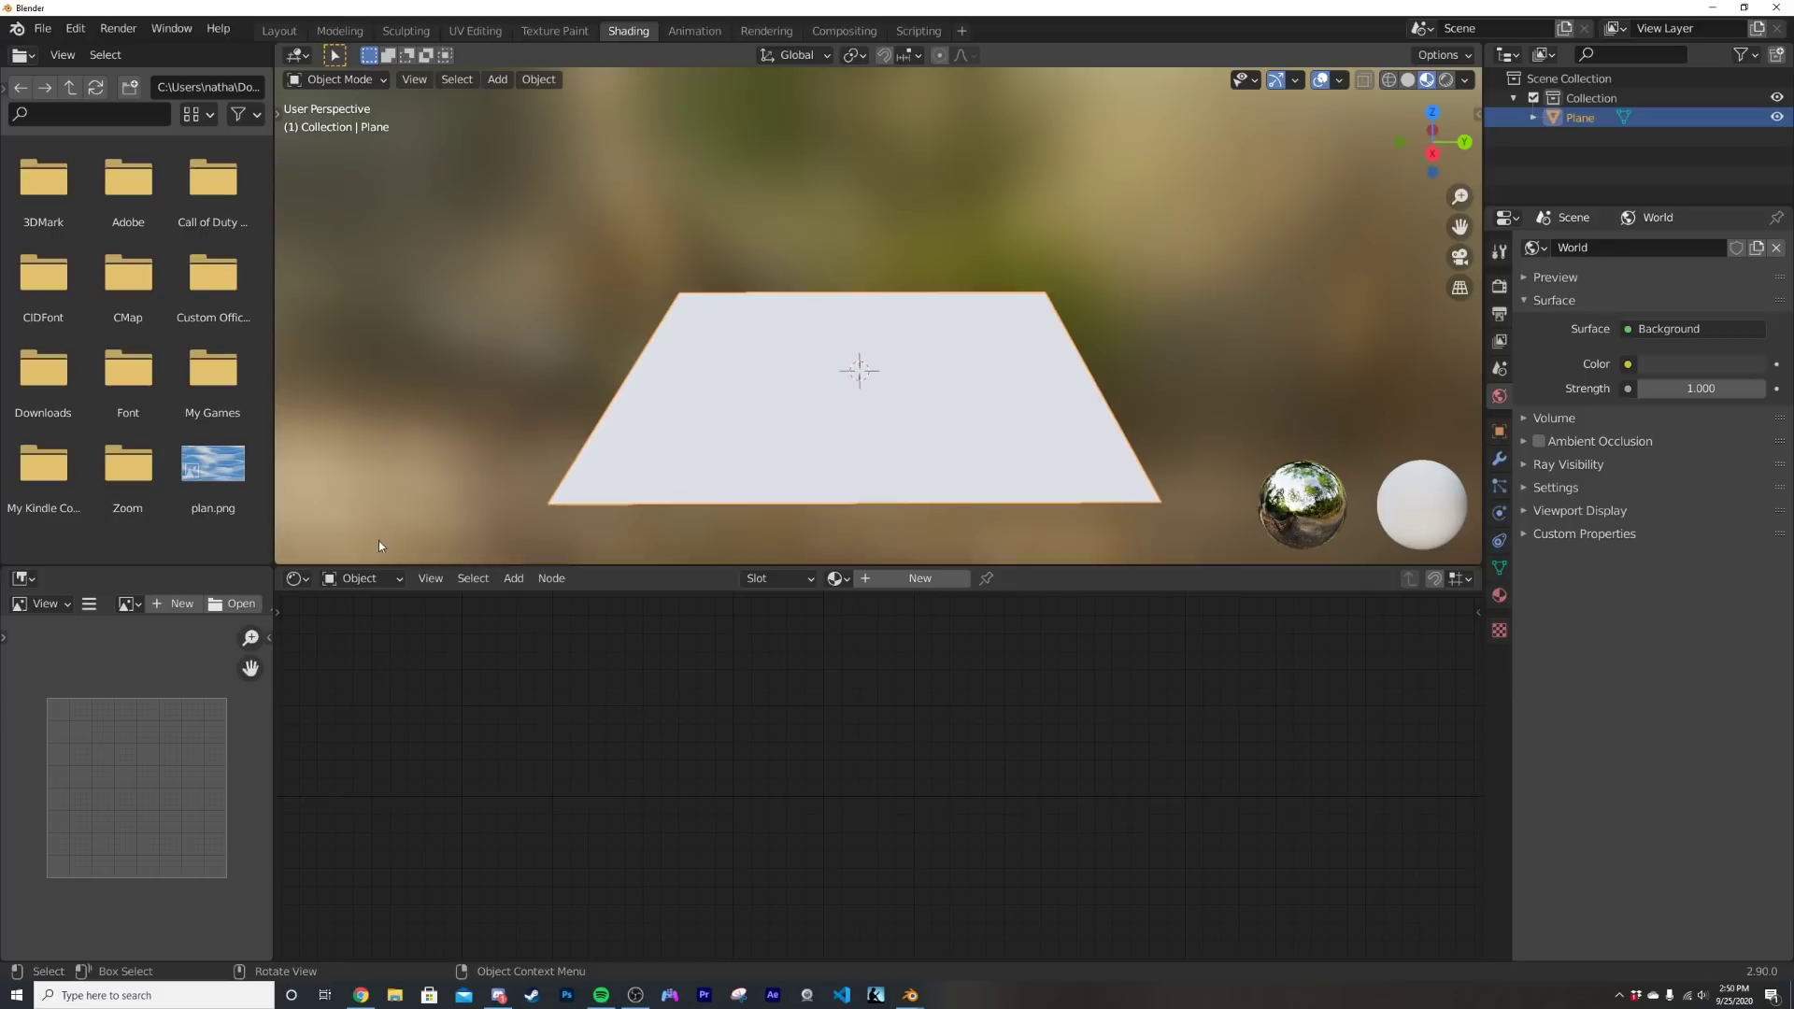
drag(275, 563, 140, 561)
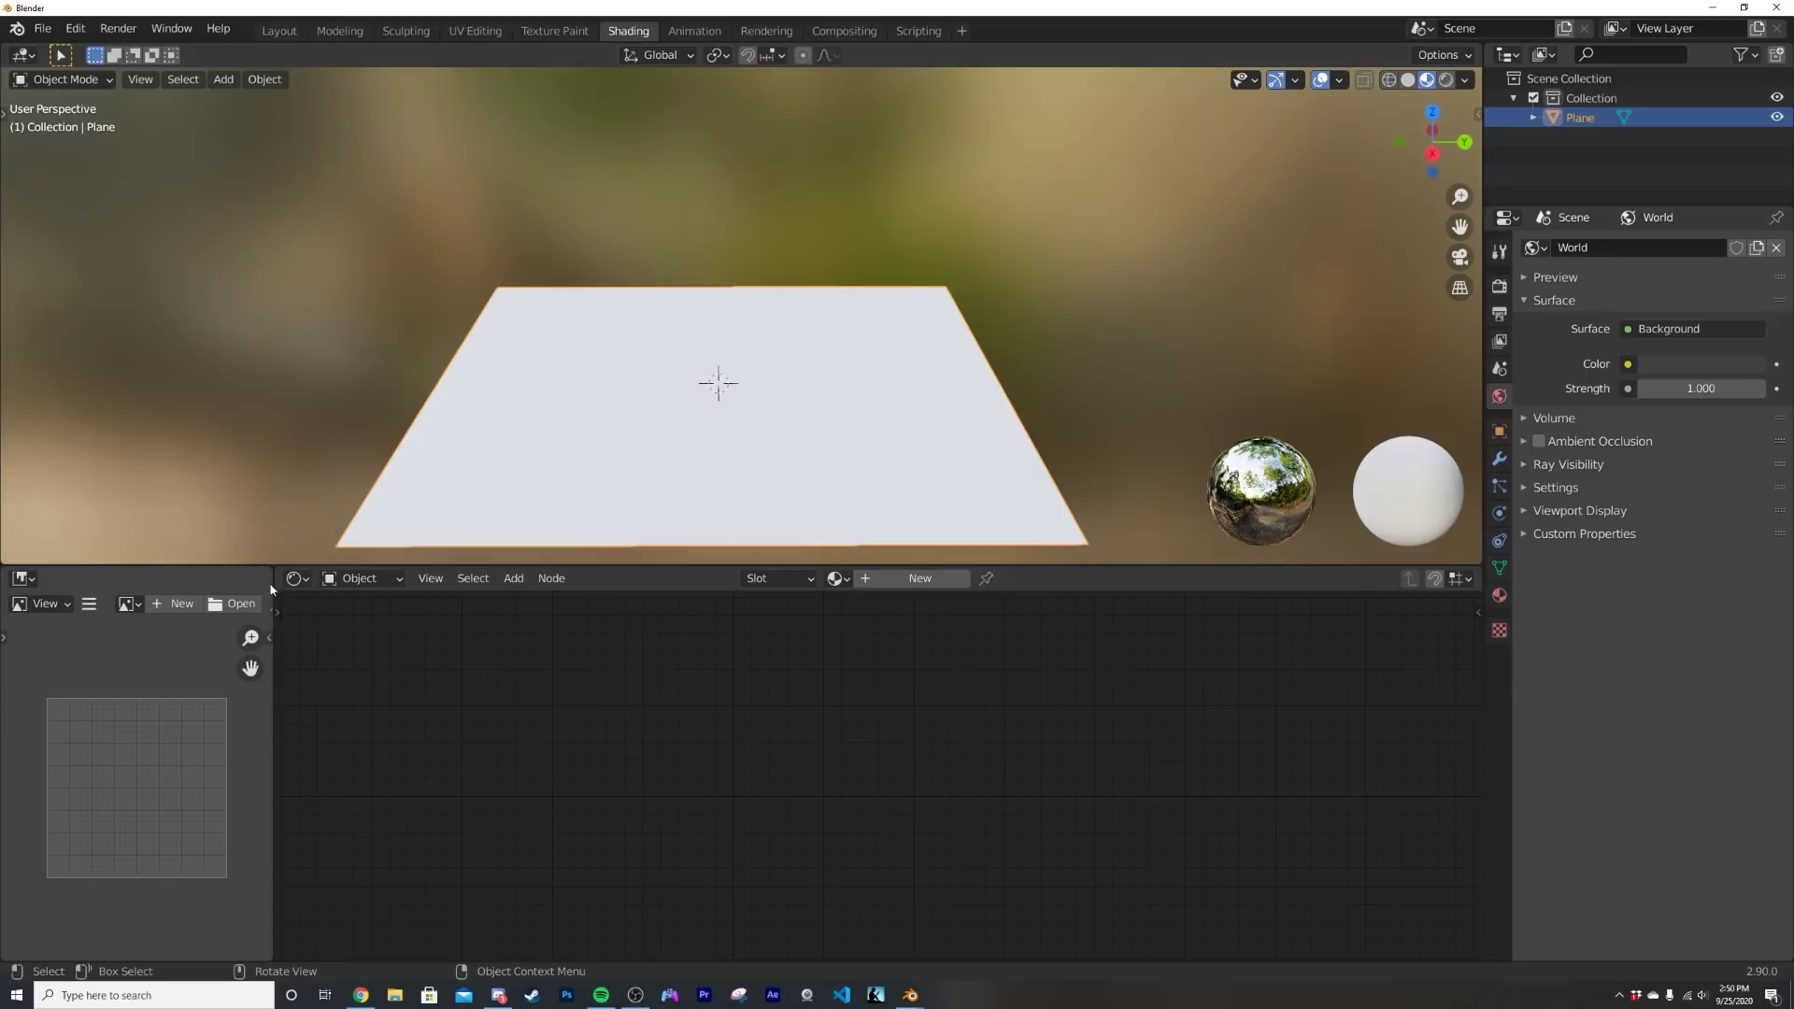
mouse_move(274, 572)
mouse_down()
mouse_move(206, 635)
mouse_move(241, 572)
mouse_up()
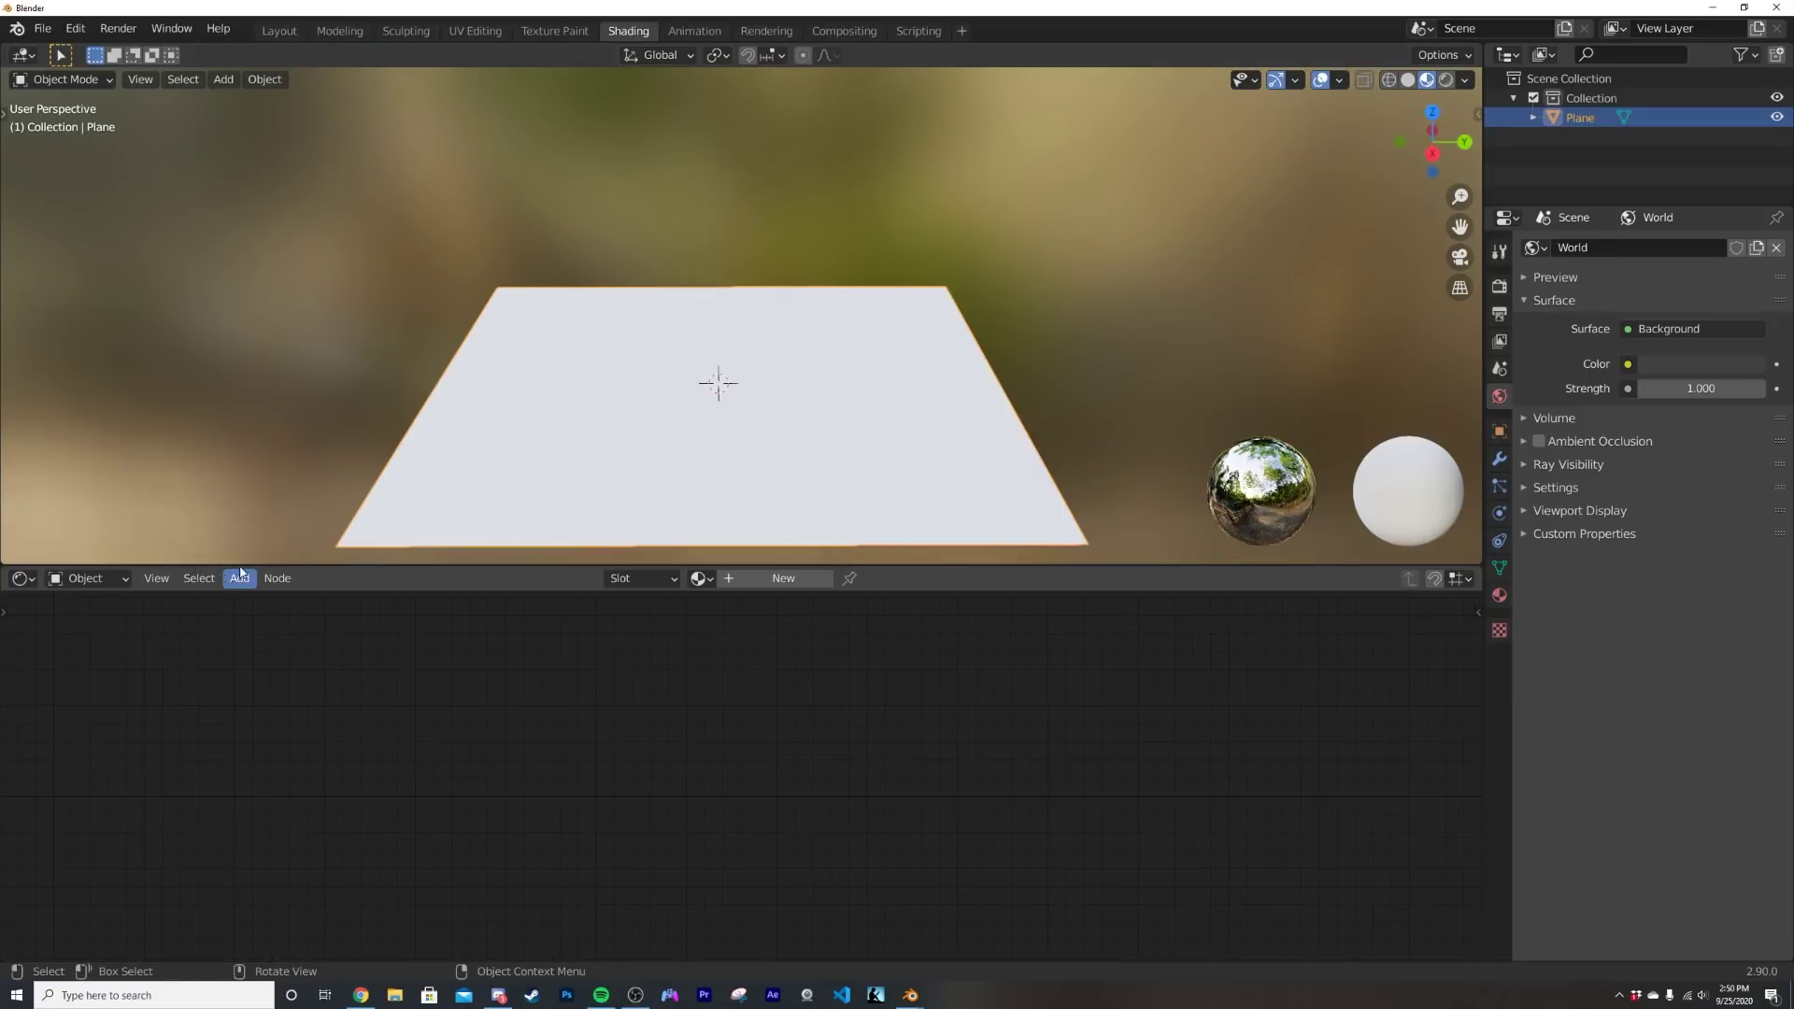
drag(372, 566, 408, 437)
shift+middle_drag(706, 285, 712, 194)
middle_drag(712, 193, 708, 224)
scroll(708, 224, up, 2)
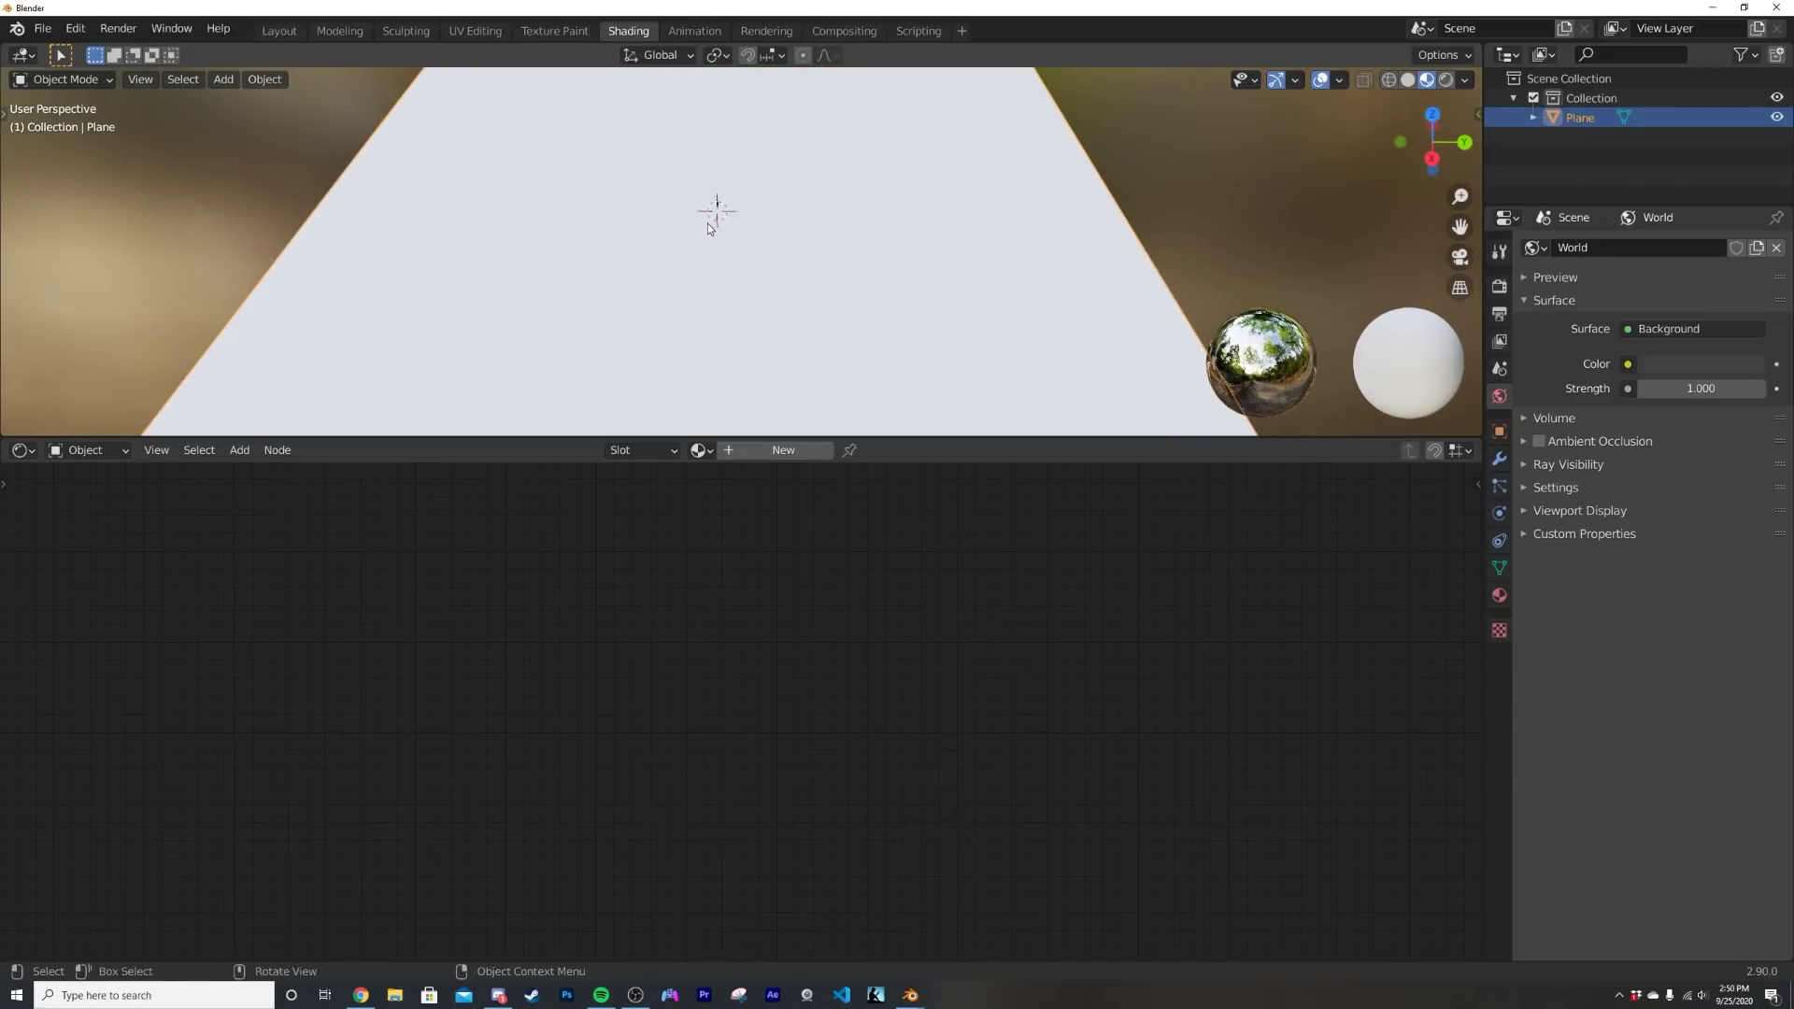
- Create a new material on the plane with Metallic at 1.000 and a light grey base color
click(783, 451)
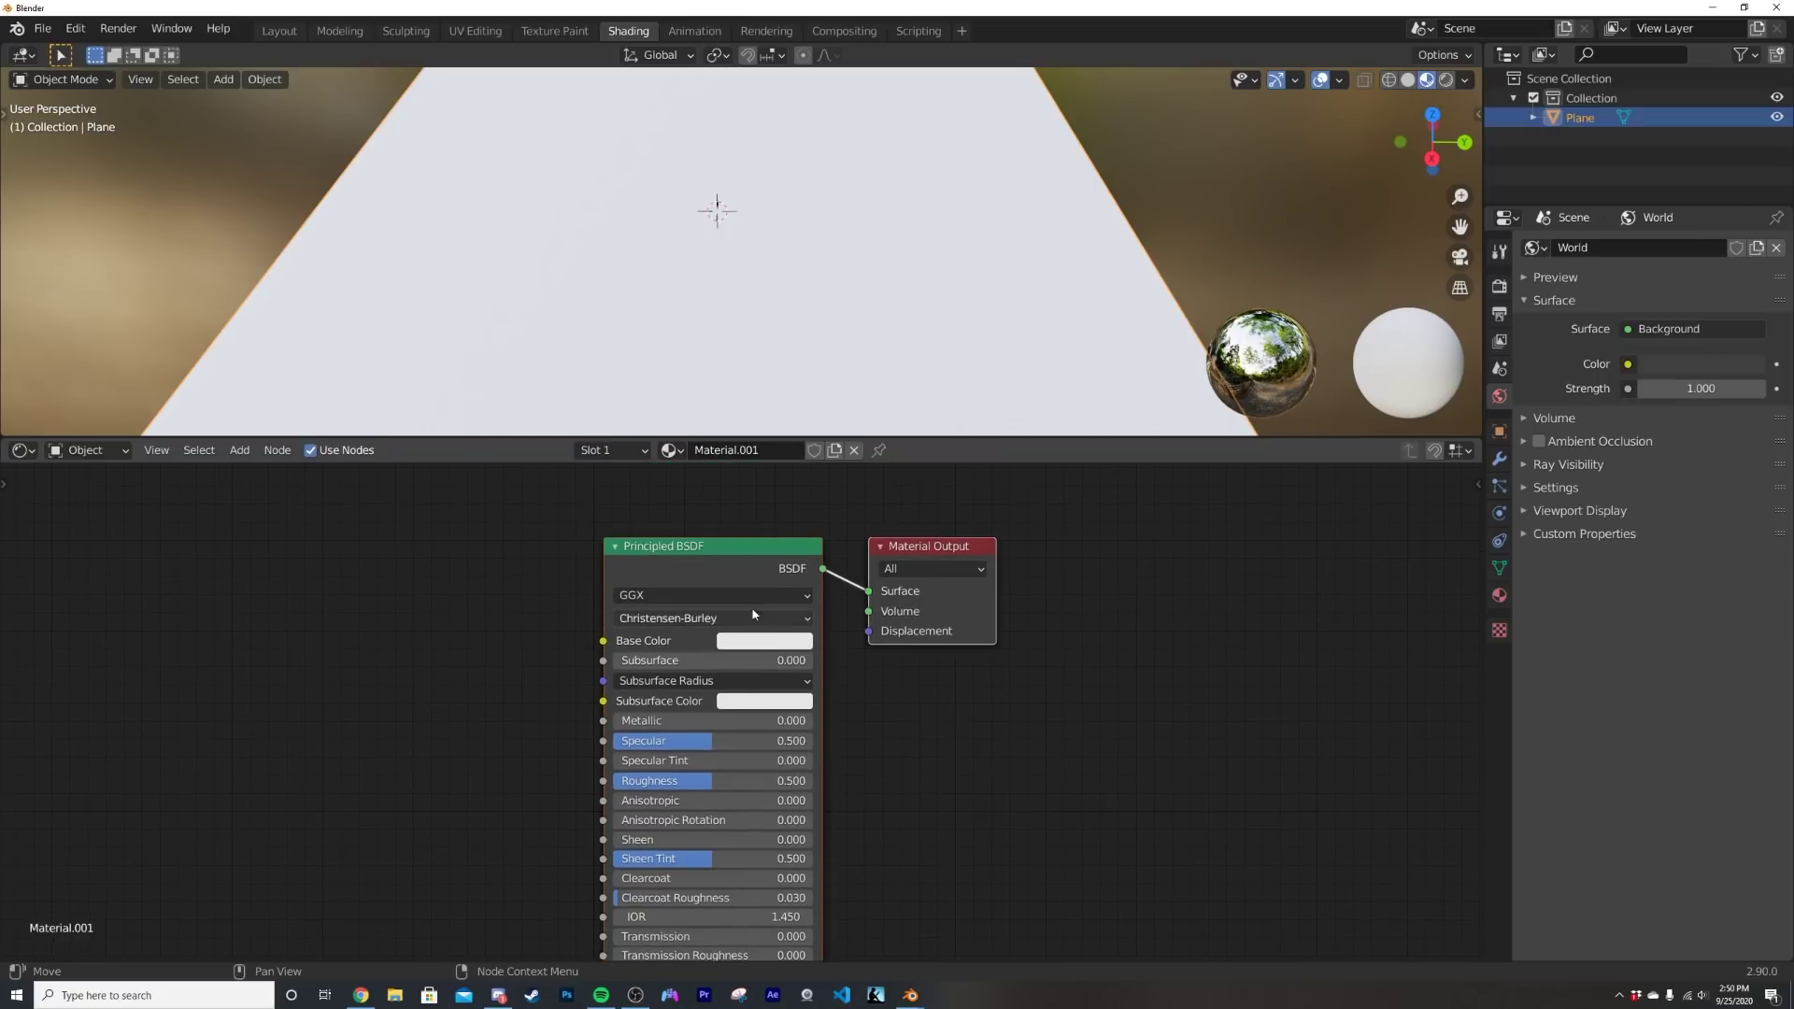
drag(703, 535, 742, 524)
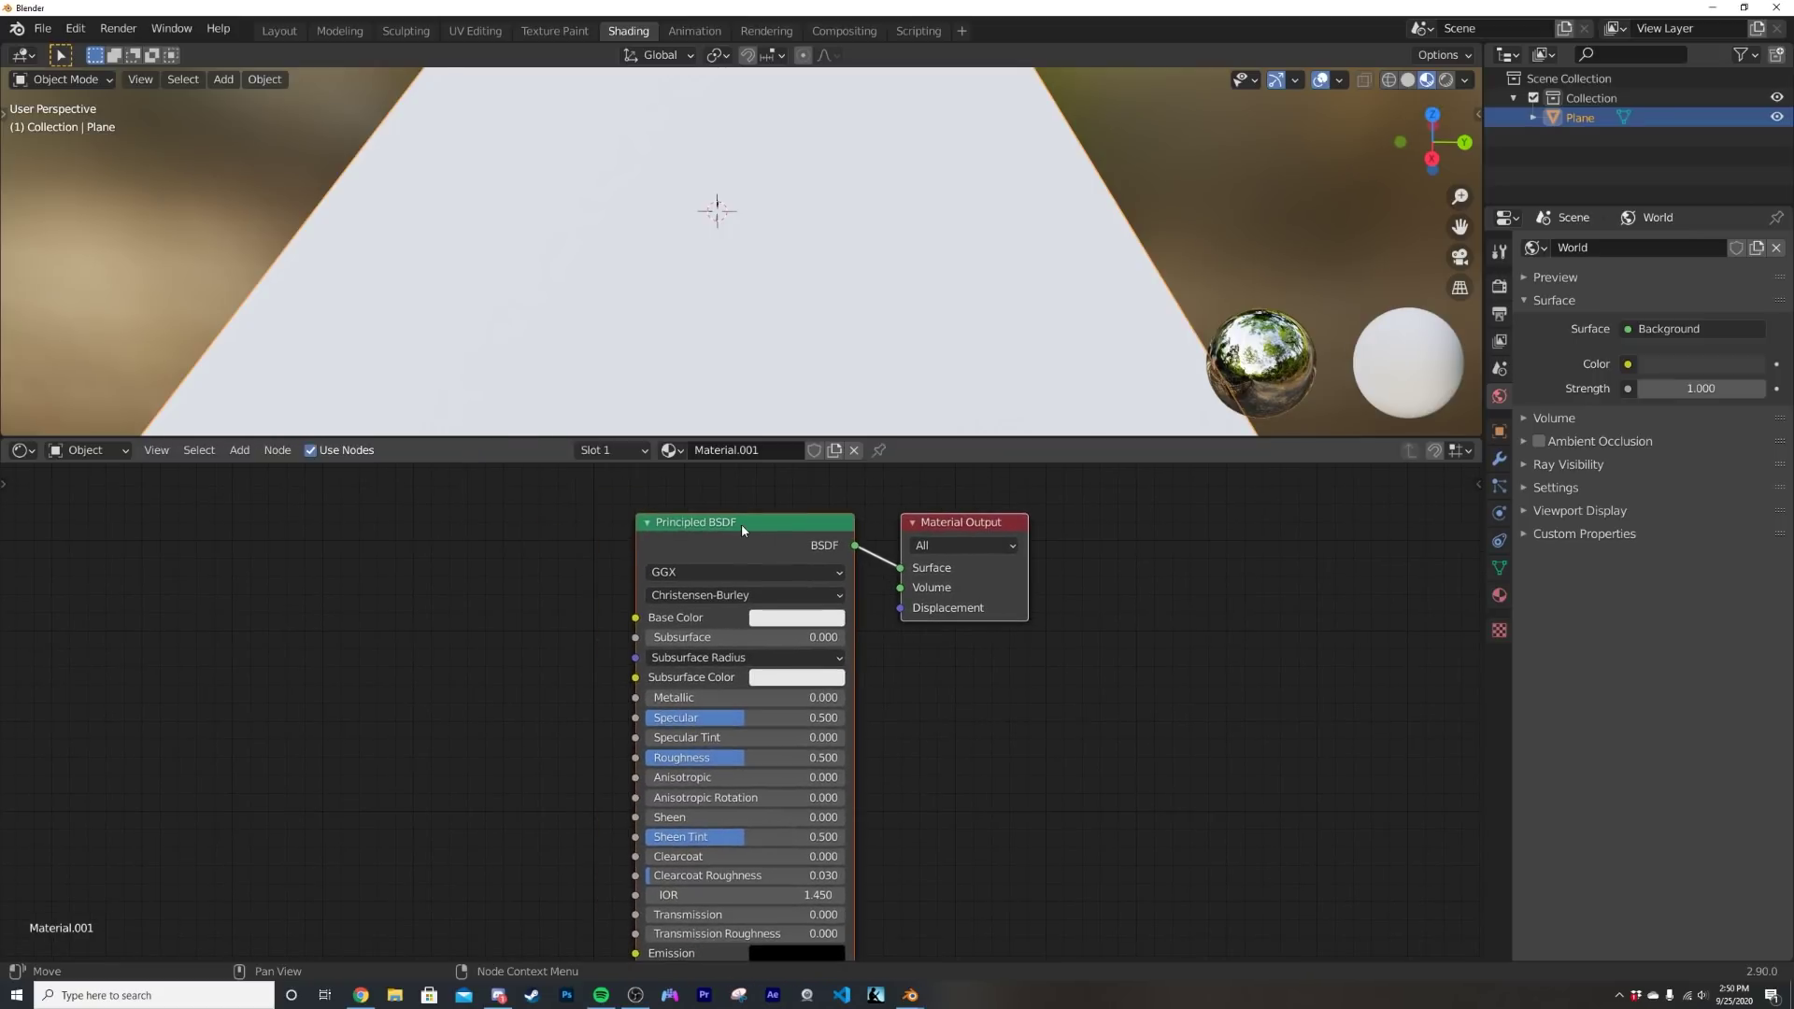
drag(673, 703, 846, 699)
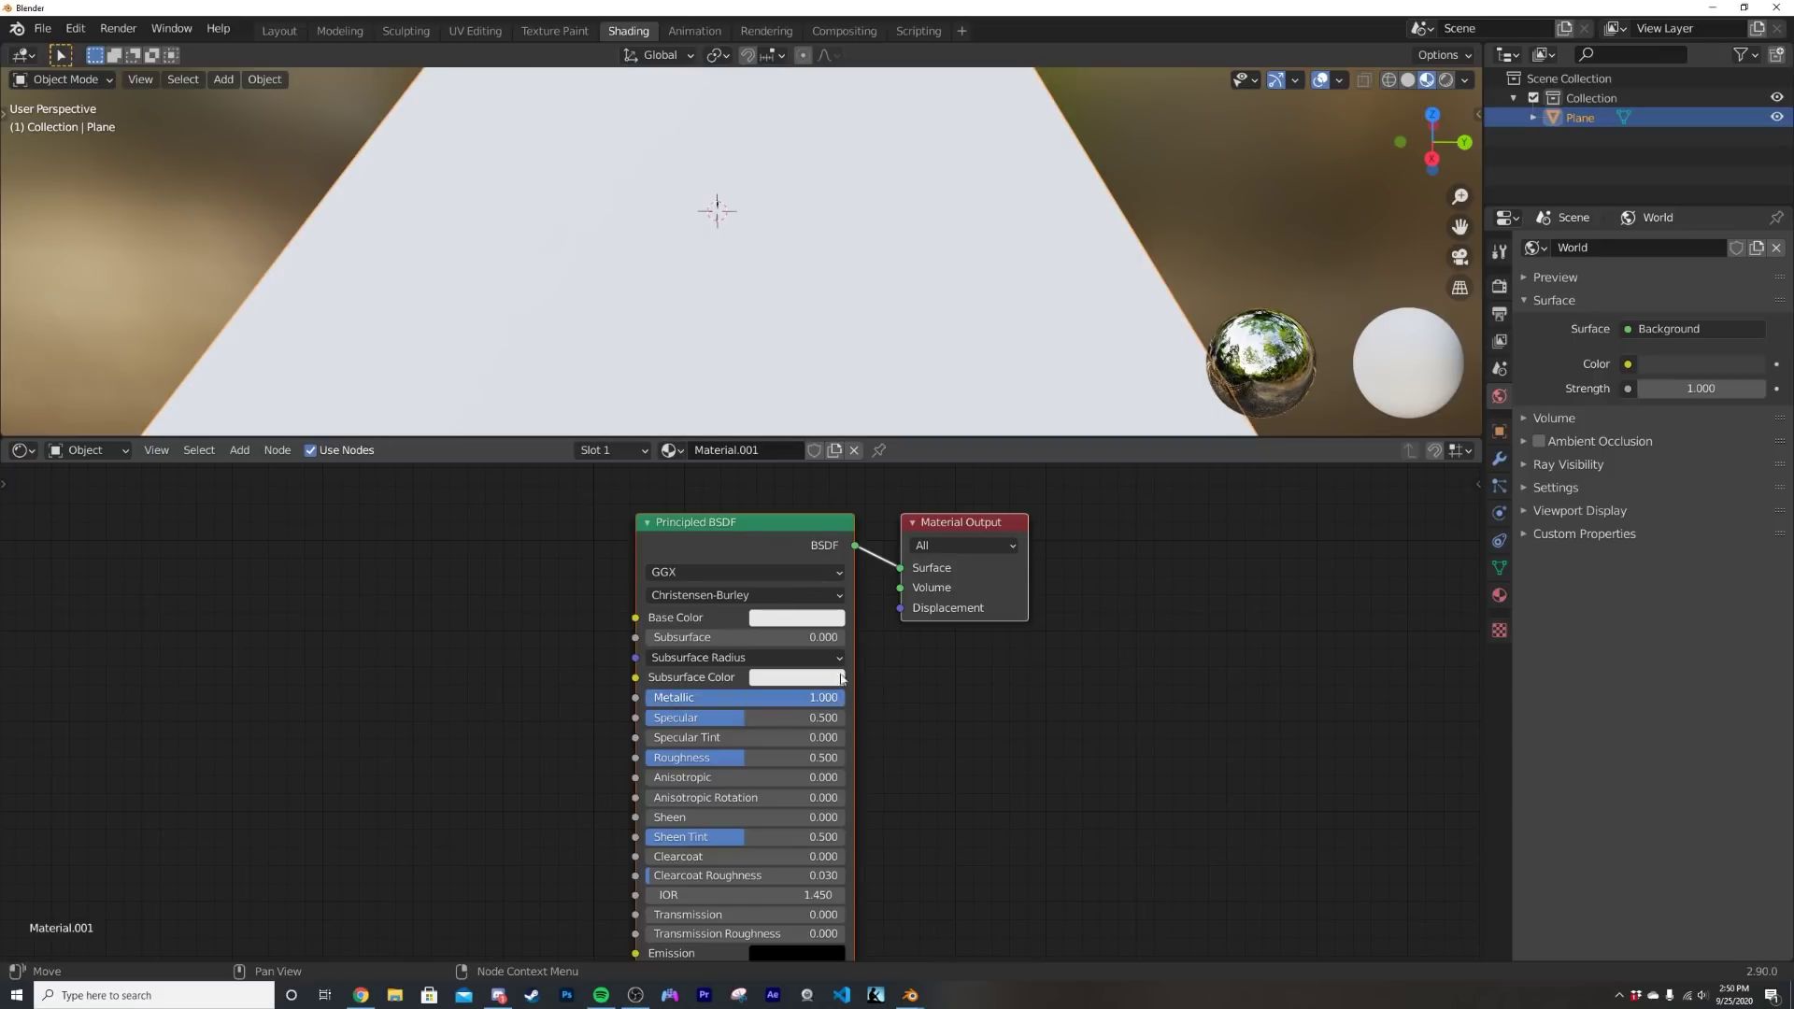
click(797, 618)
drag(901, 386, 908, 405)
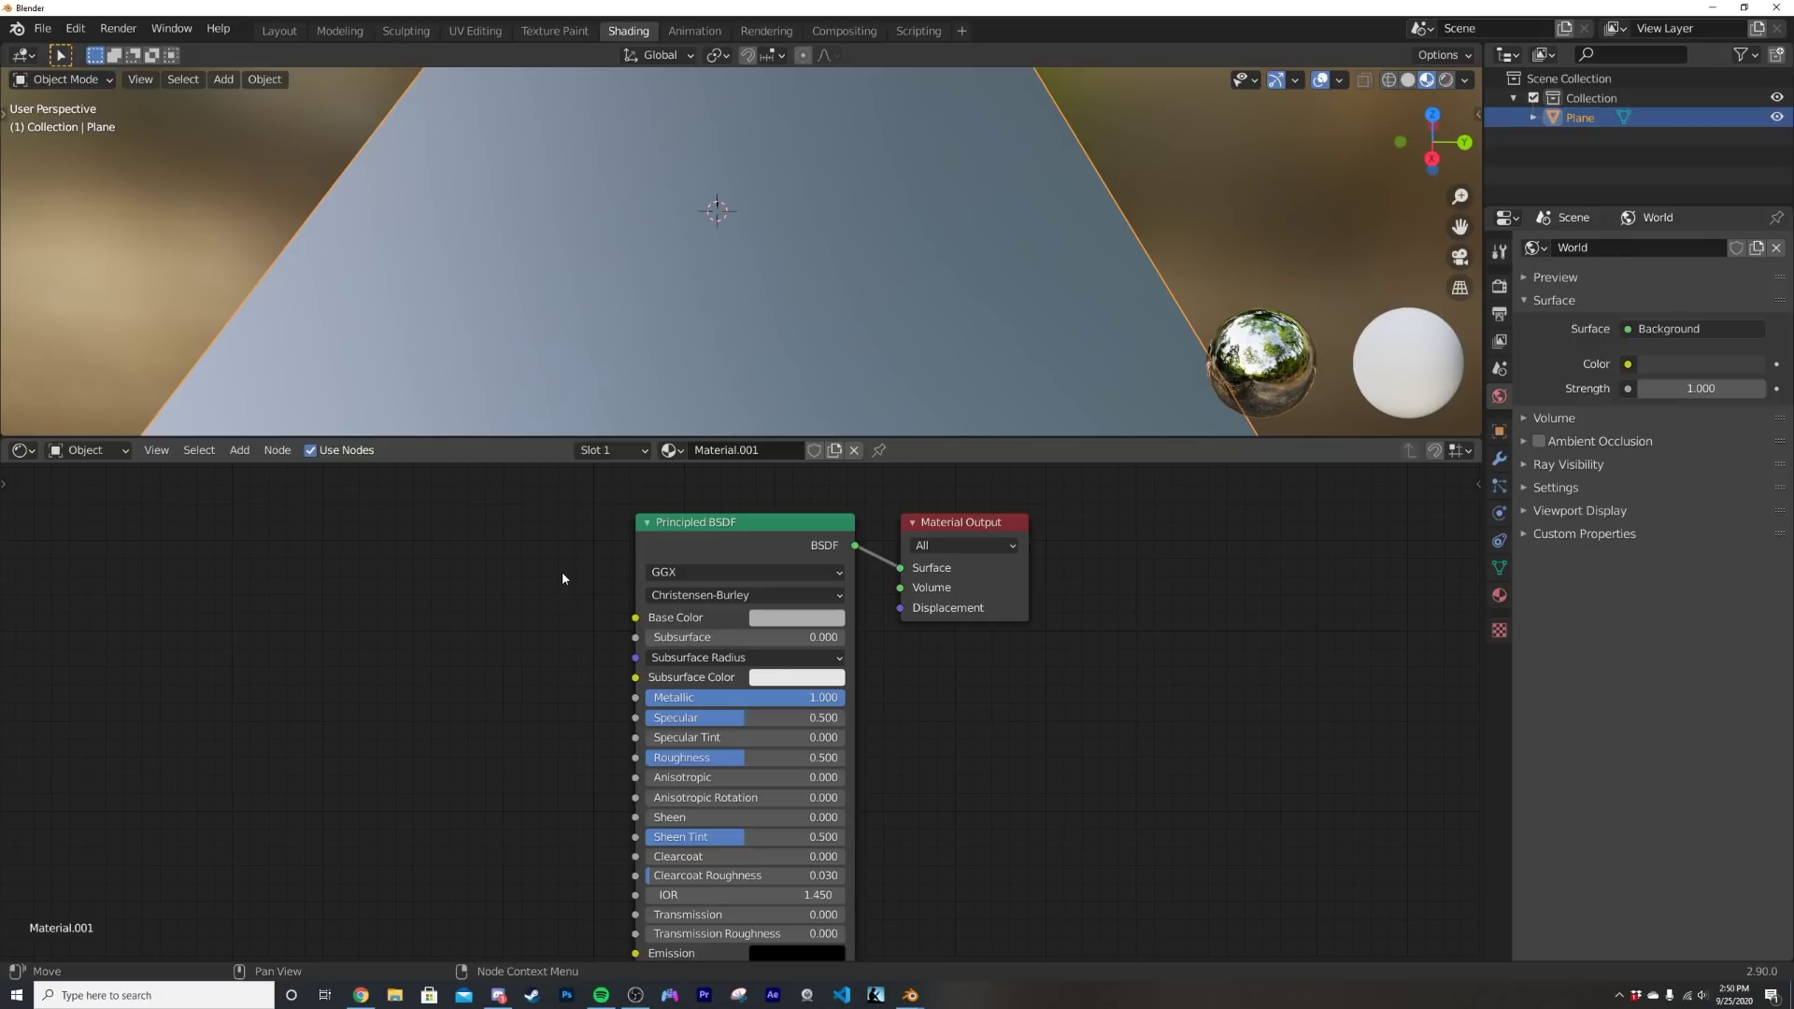
- Move the Principled BSDF away from the Material Output and place a duplicate of it directly below
click(709, 529)
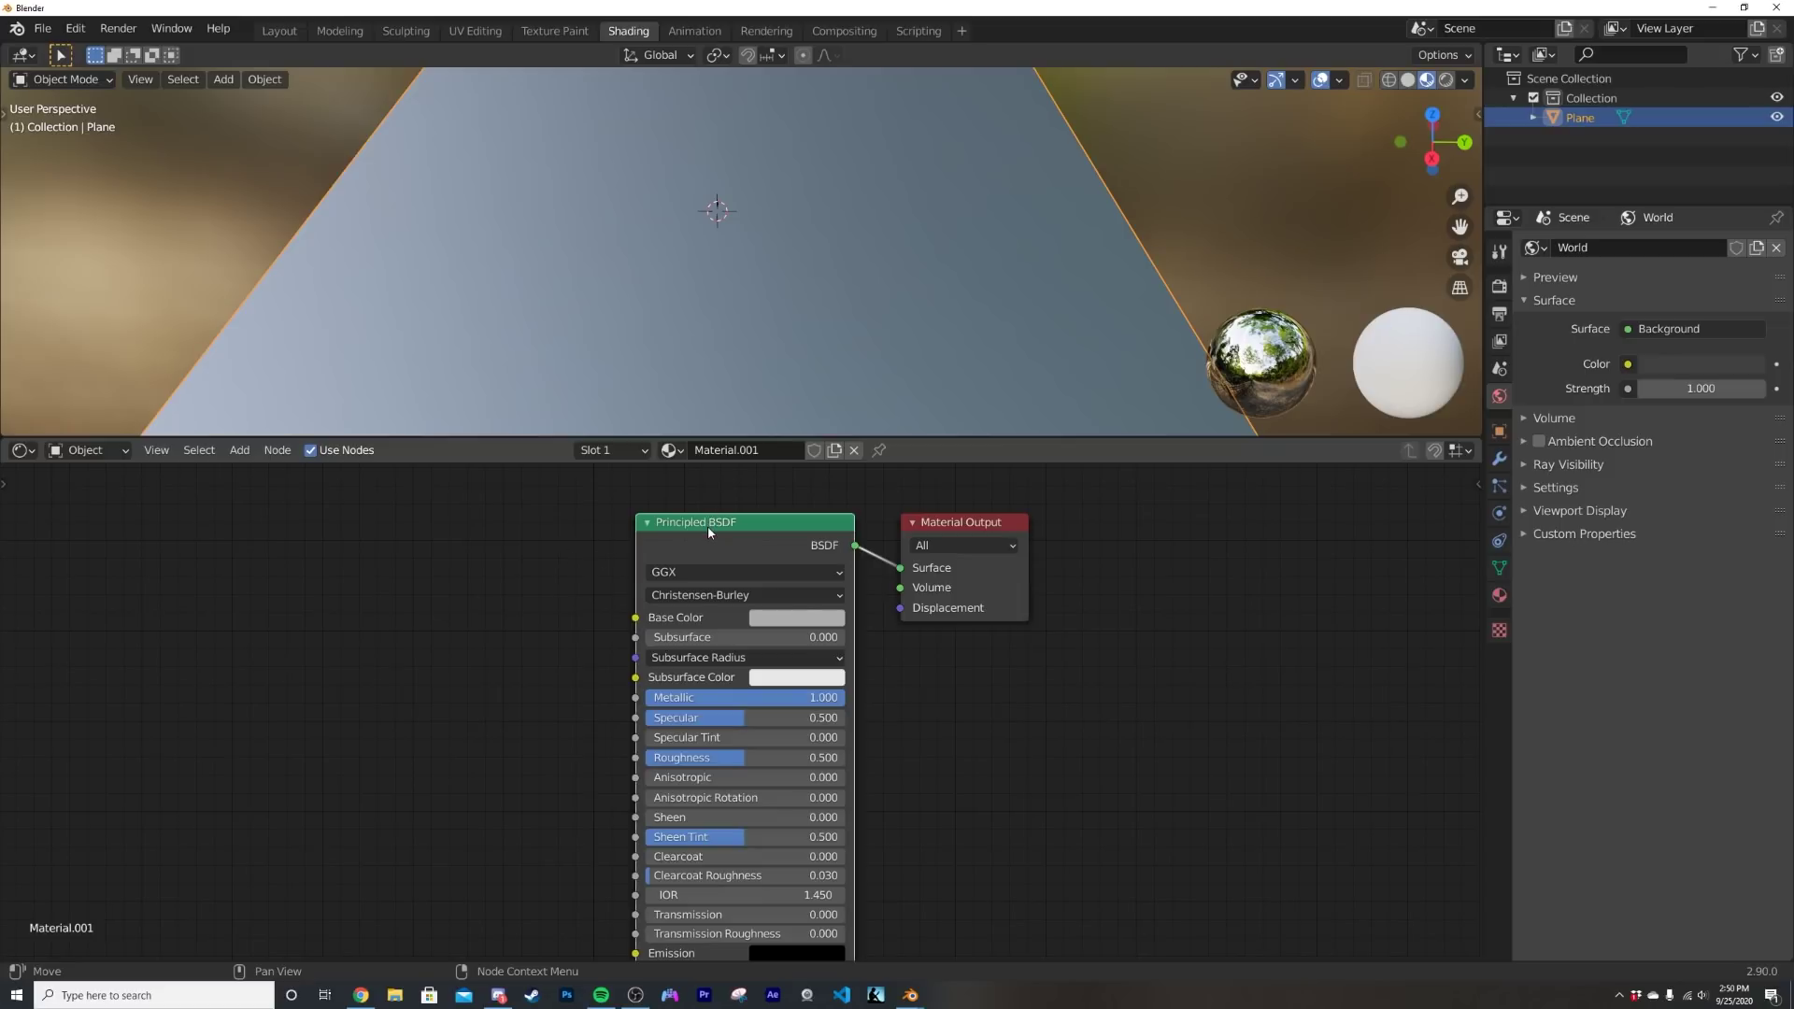
drag(721, 529, 595, 529)
scroll(655, 620, down, 2)
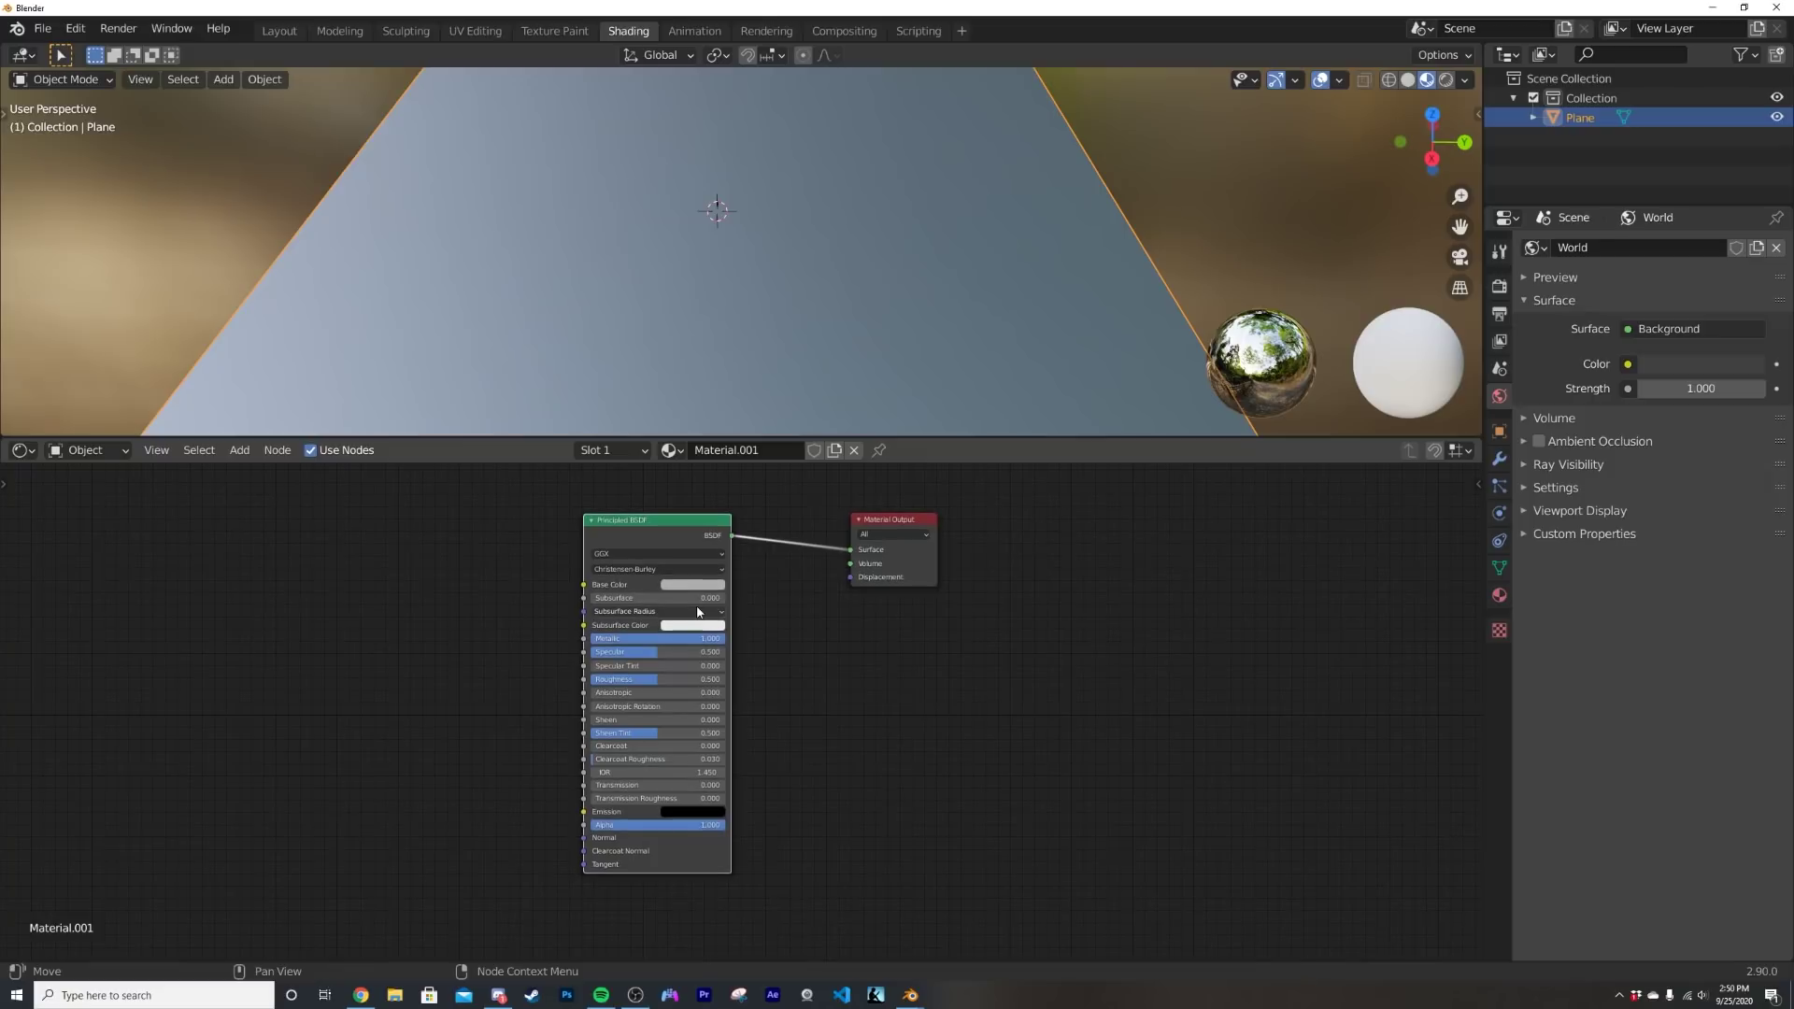
key(shift+d)
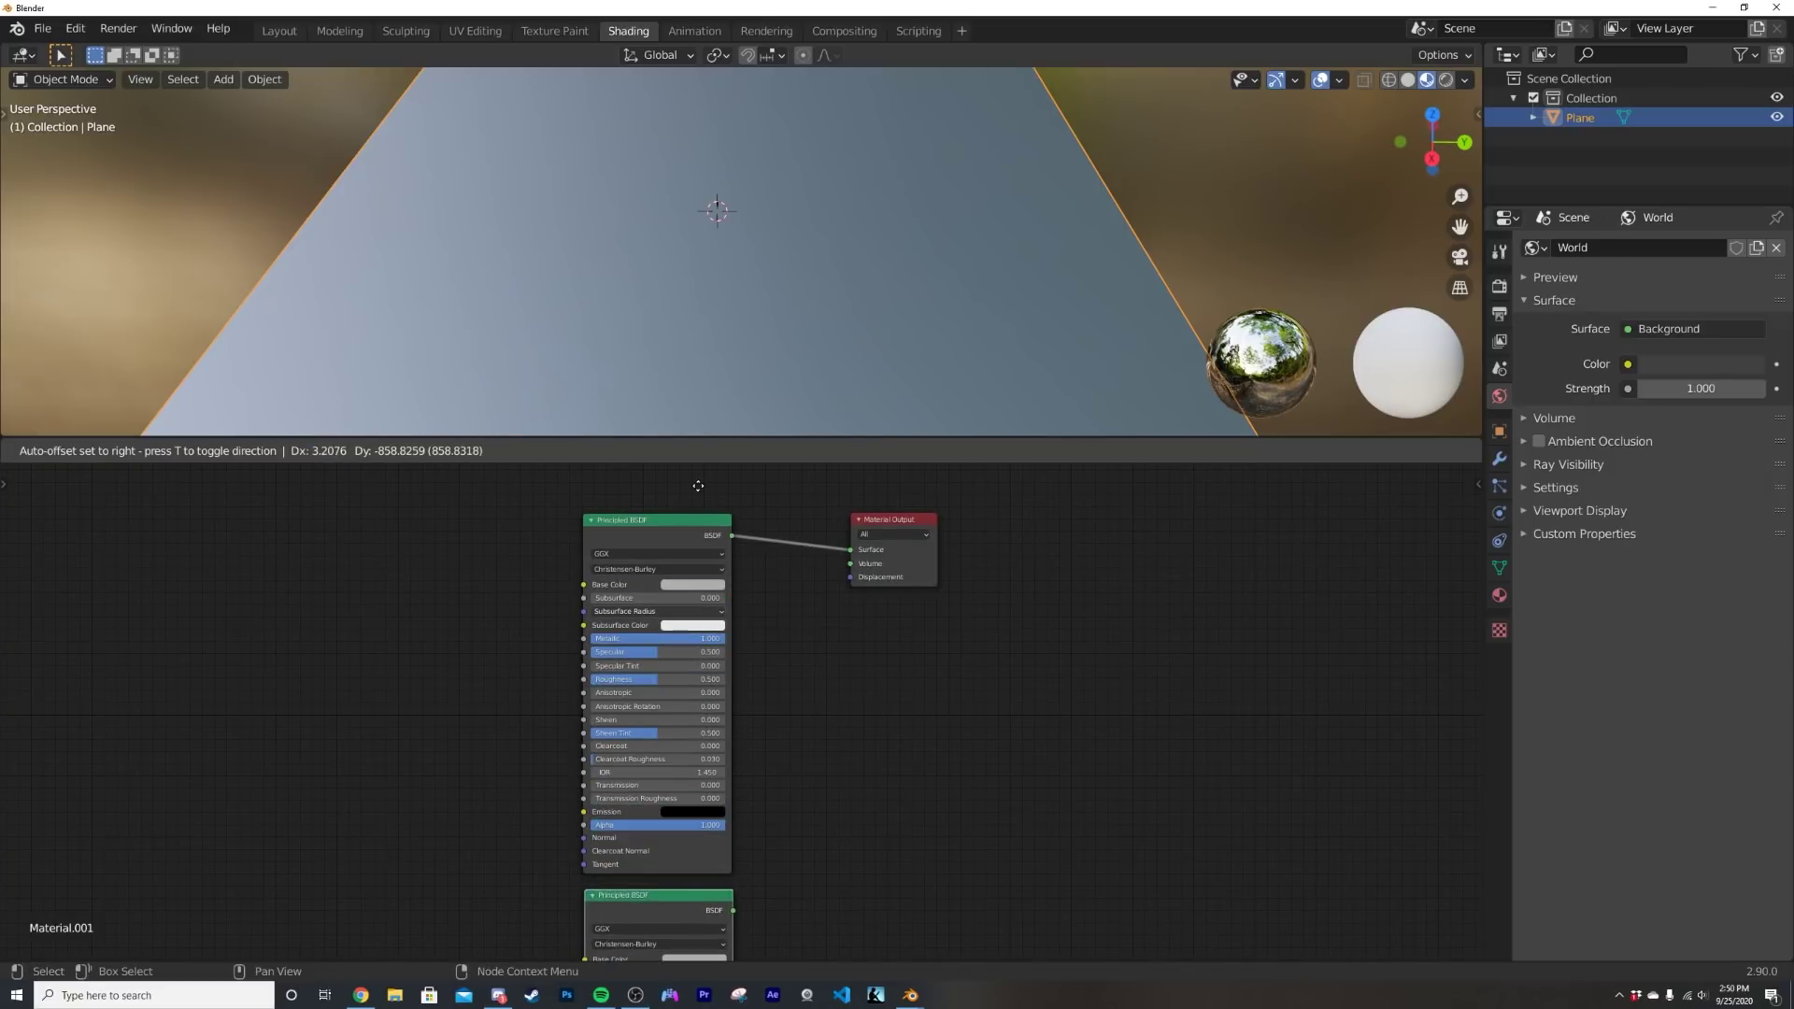
click(698, 486)
drag(733, 910, 850, 804)
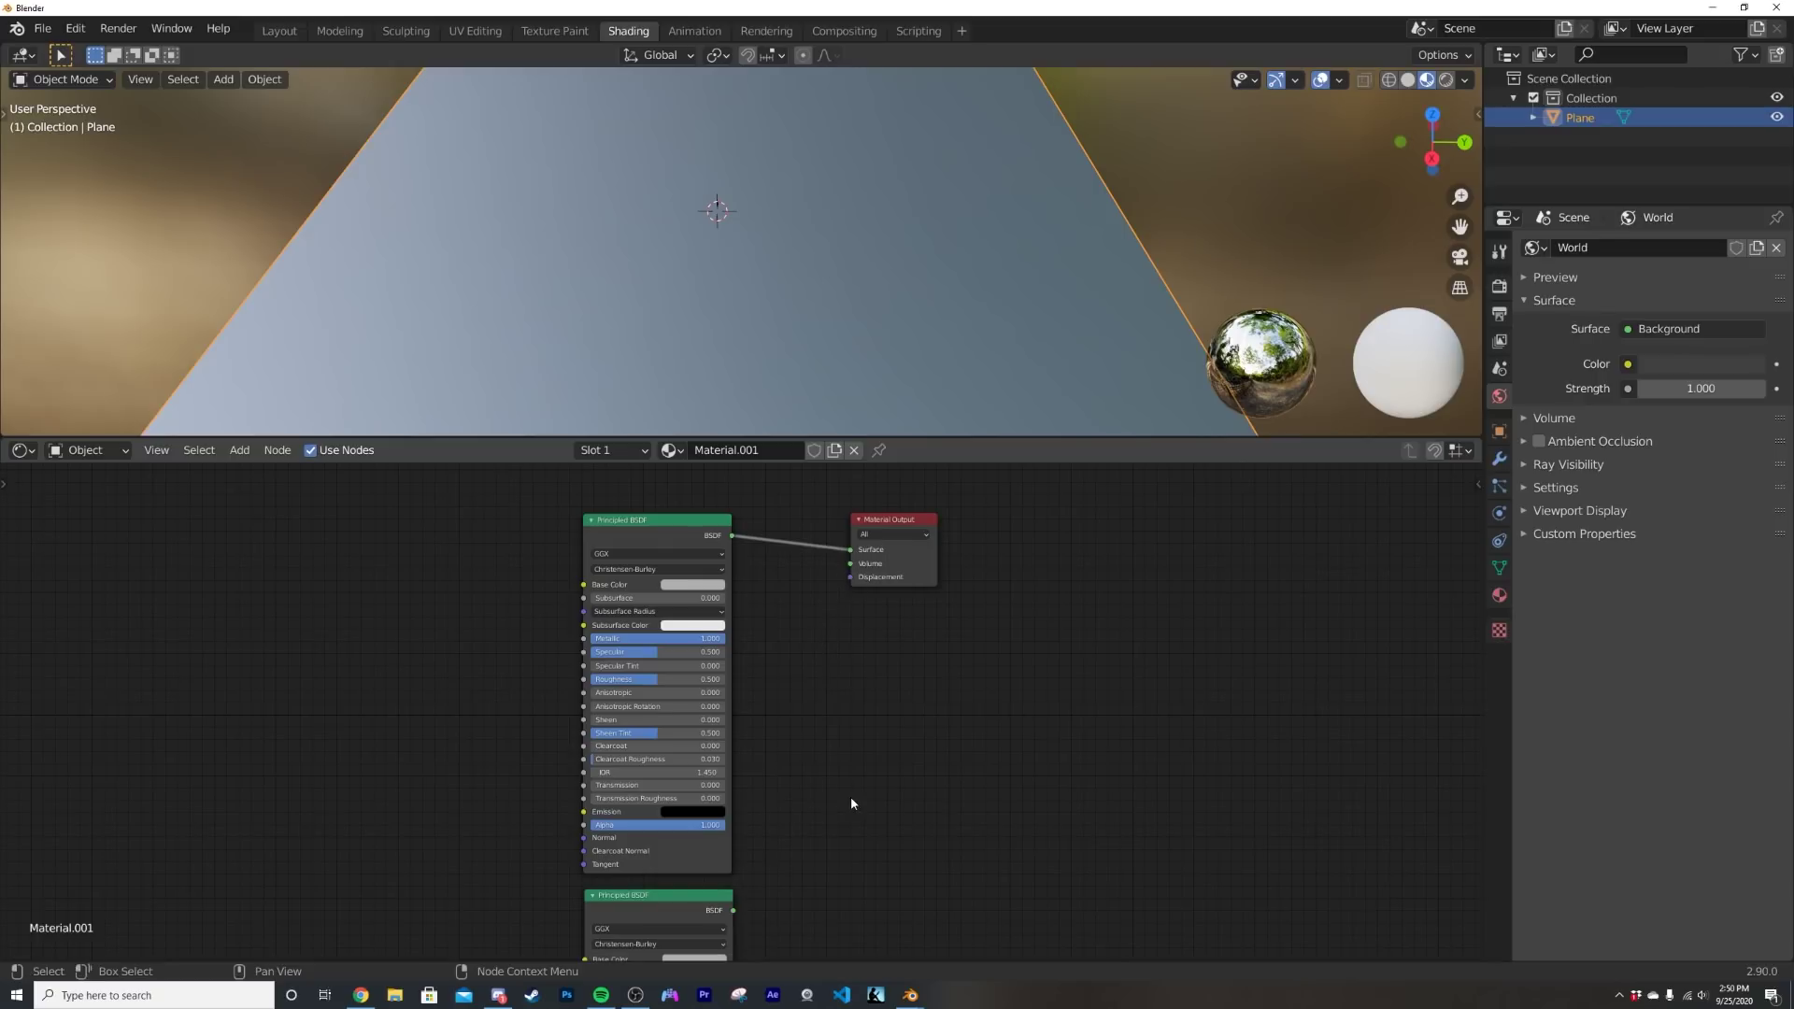
- Insert a Mix Shader on the link between the original Principled BSDF and the Material Output
key(shift+a)
text(smis)
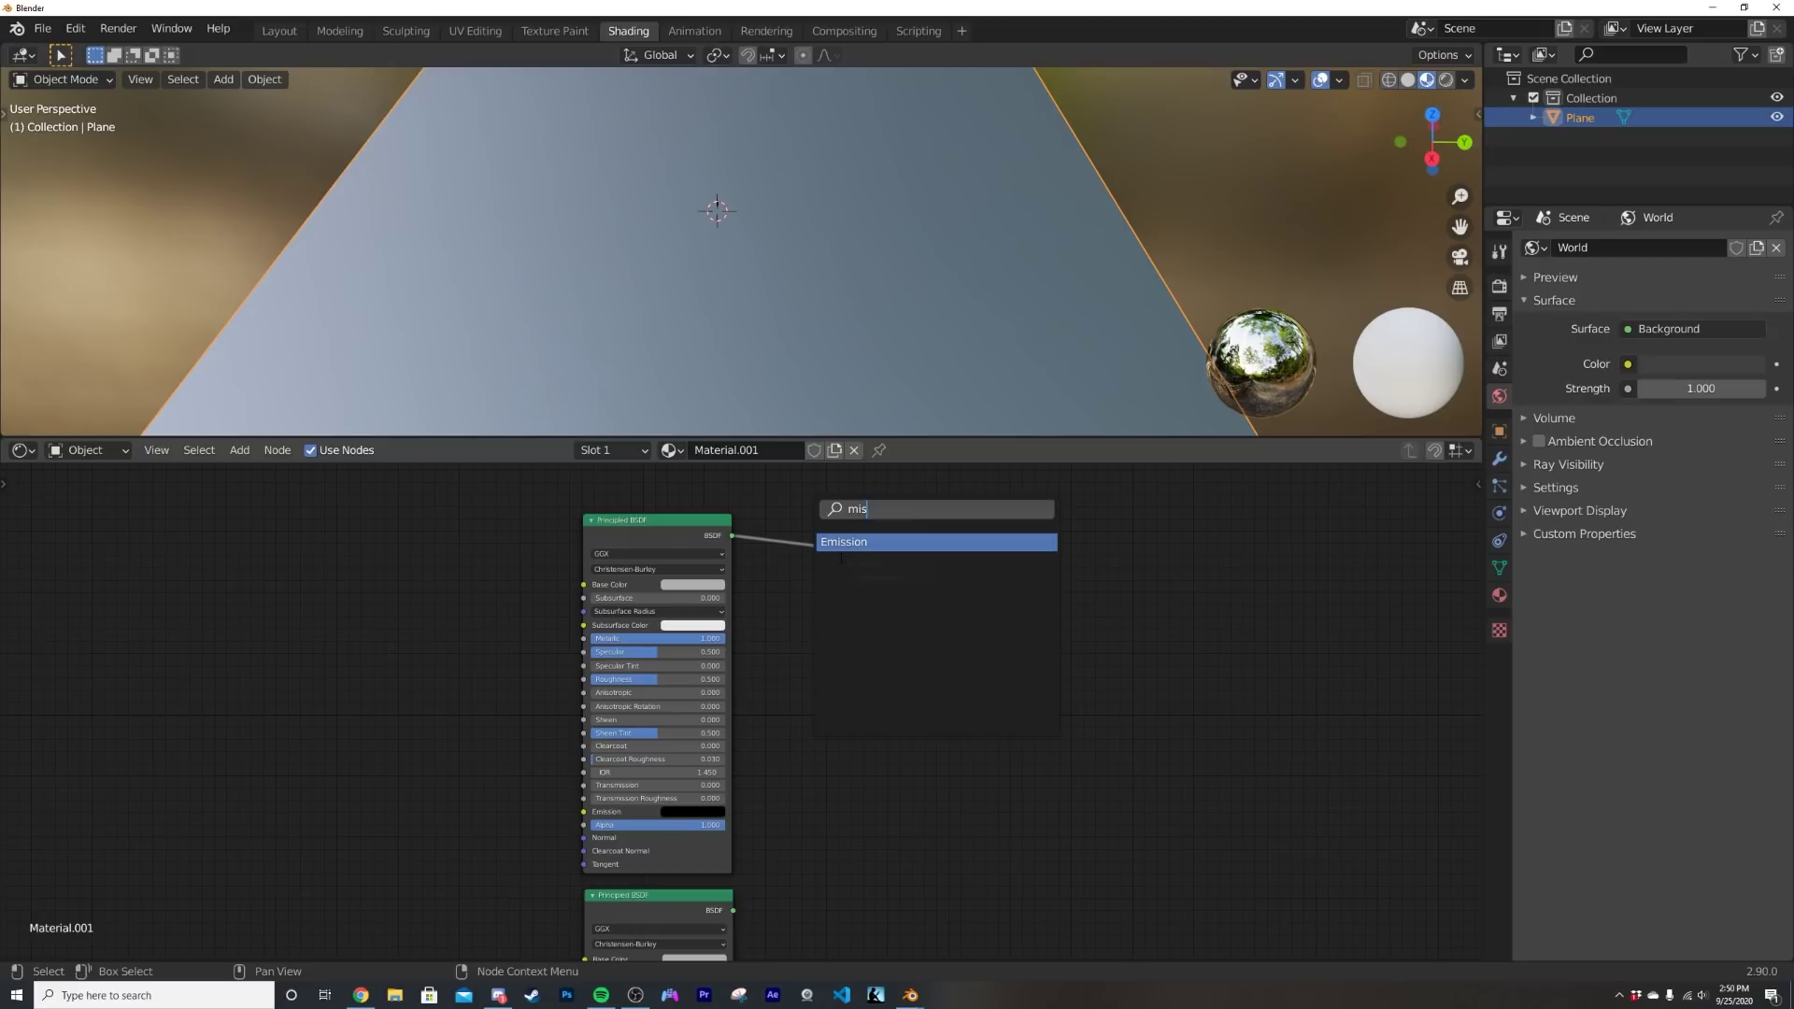
text(=x)
key(BackSpace)
key(BackSpace)
key(BackSpace)
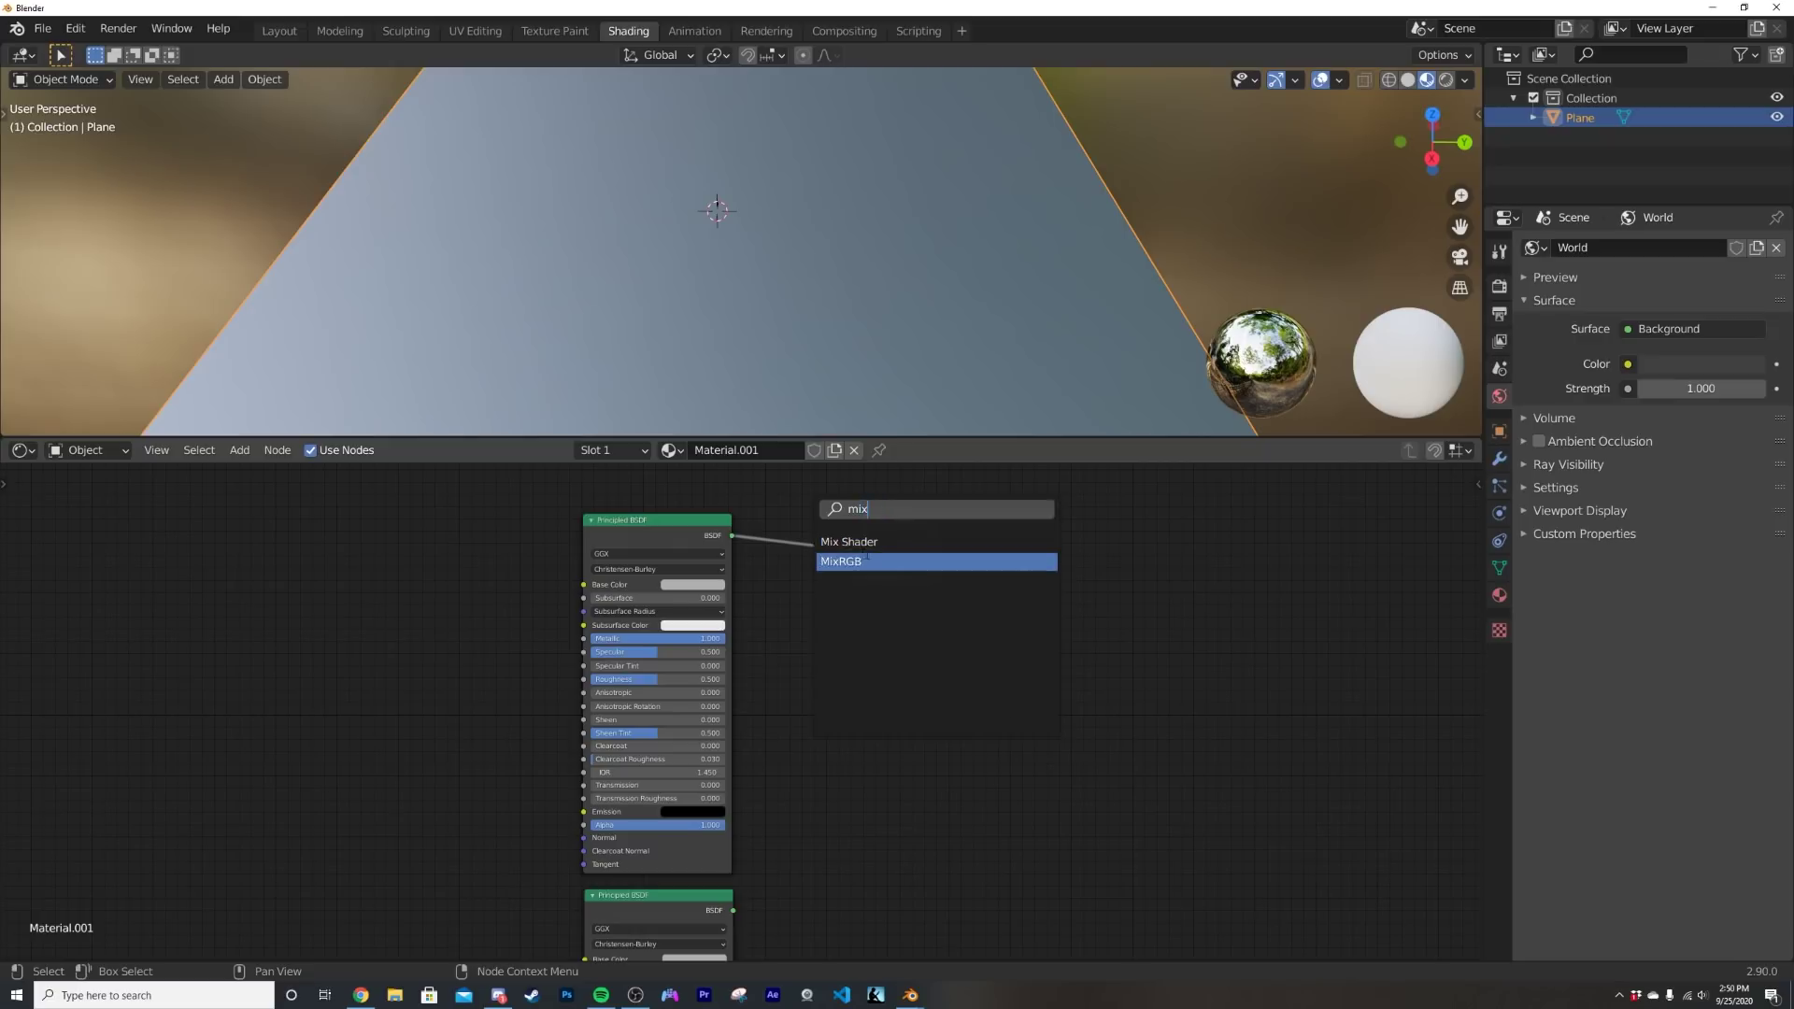
click(874, 562)
click(850, 552)
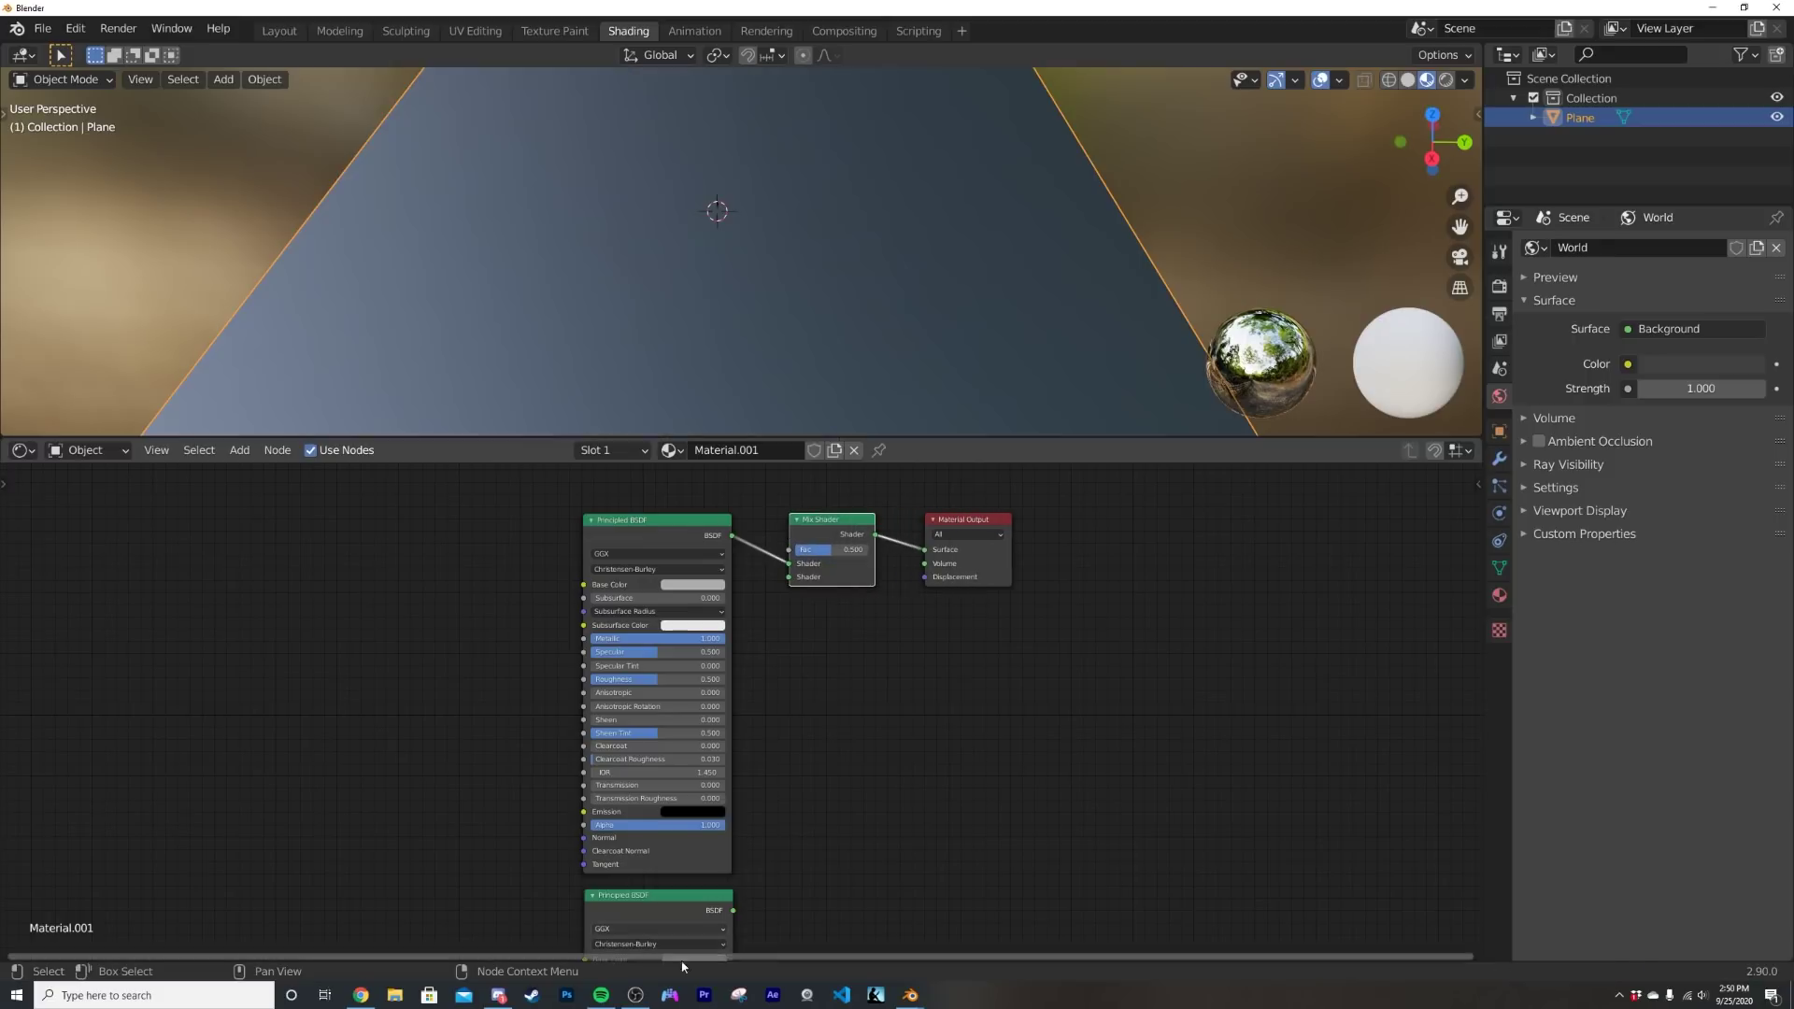
- Connect the duplicate Principled BSDF to the Mix Shader's second shader input and move the Mix Shader above the original BSDF
drag(735, 911, 790, 577)
middle_drag(811, 670, 804, 866)
scroll(804, 865, down, 1)
drag(830, 729, 640, 646)
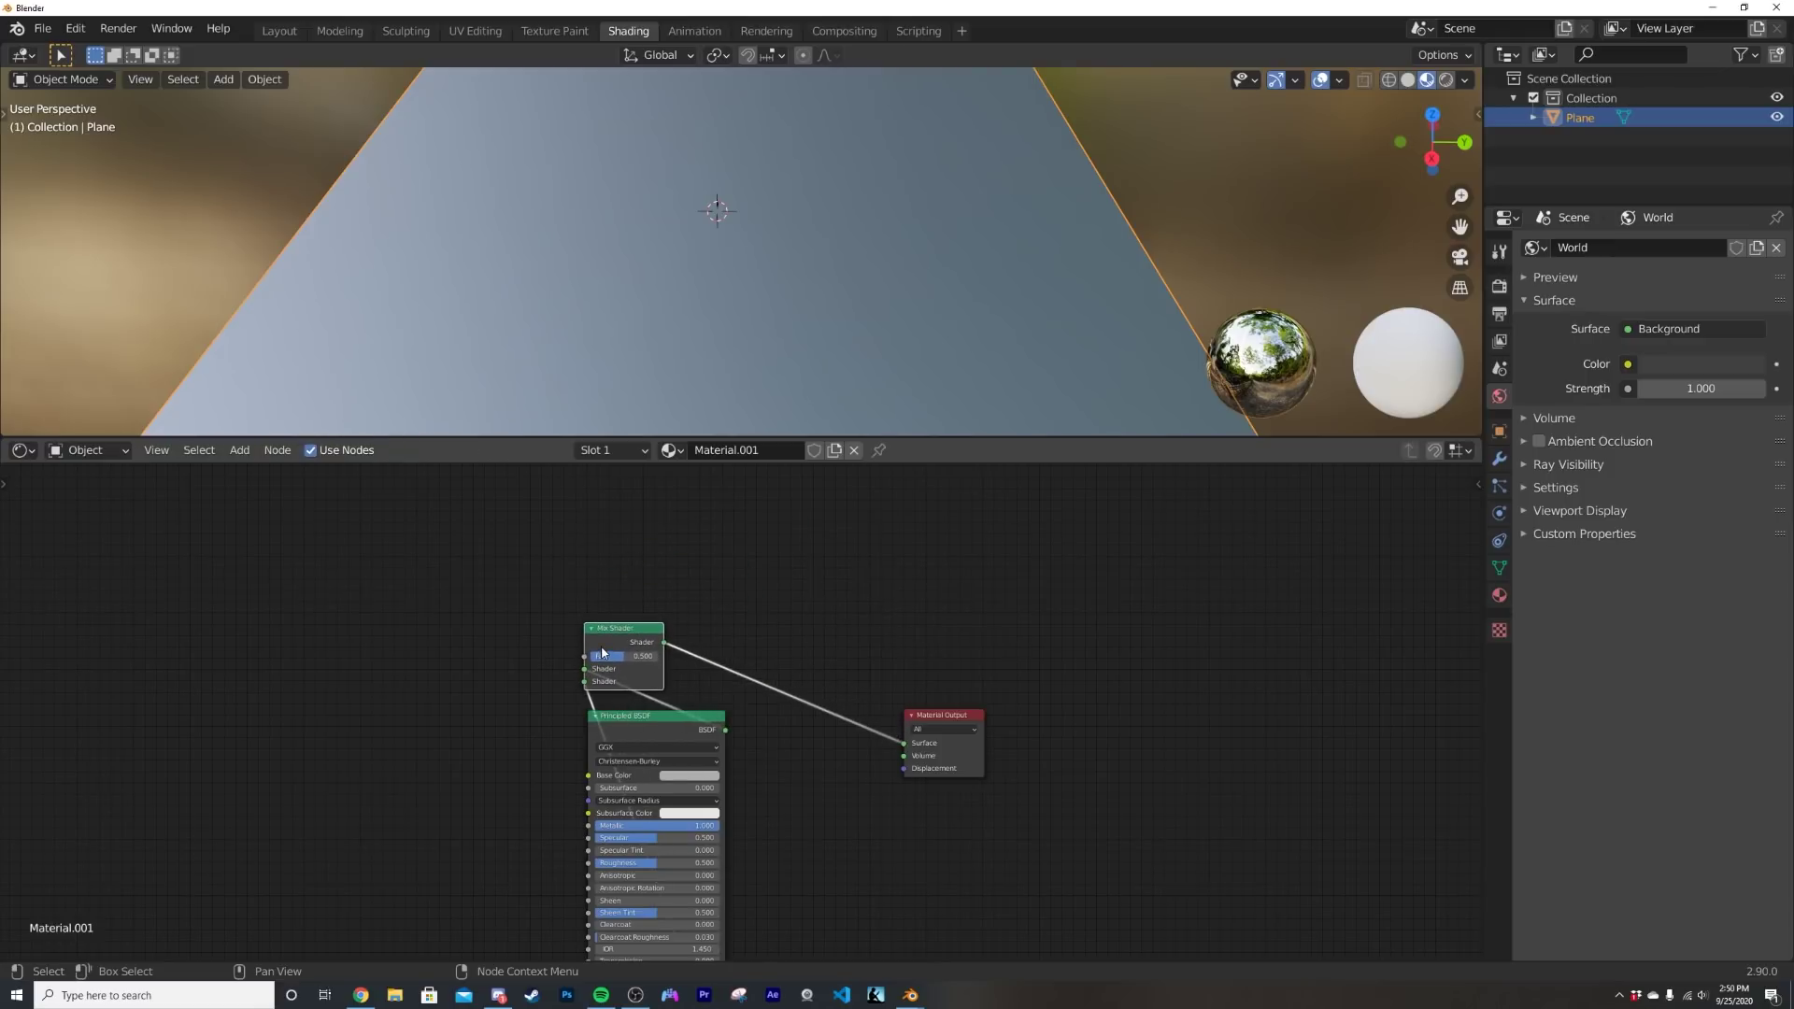
- Lower the duplicate Principled BSDF's Roughness to about 0.058
middle_drag(669, 802, 670, 625)
scroll(720, 710, up, 4)
middle_drag(634, 886, 691, 791)
drag(691, 793, 616, 793)
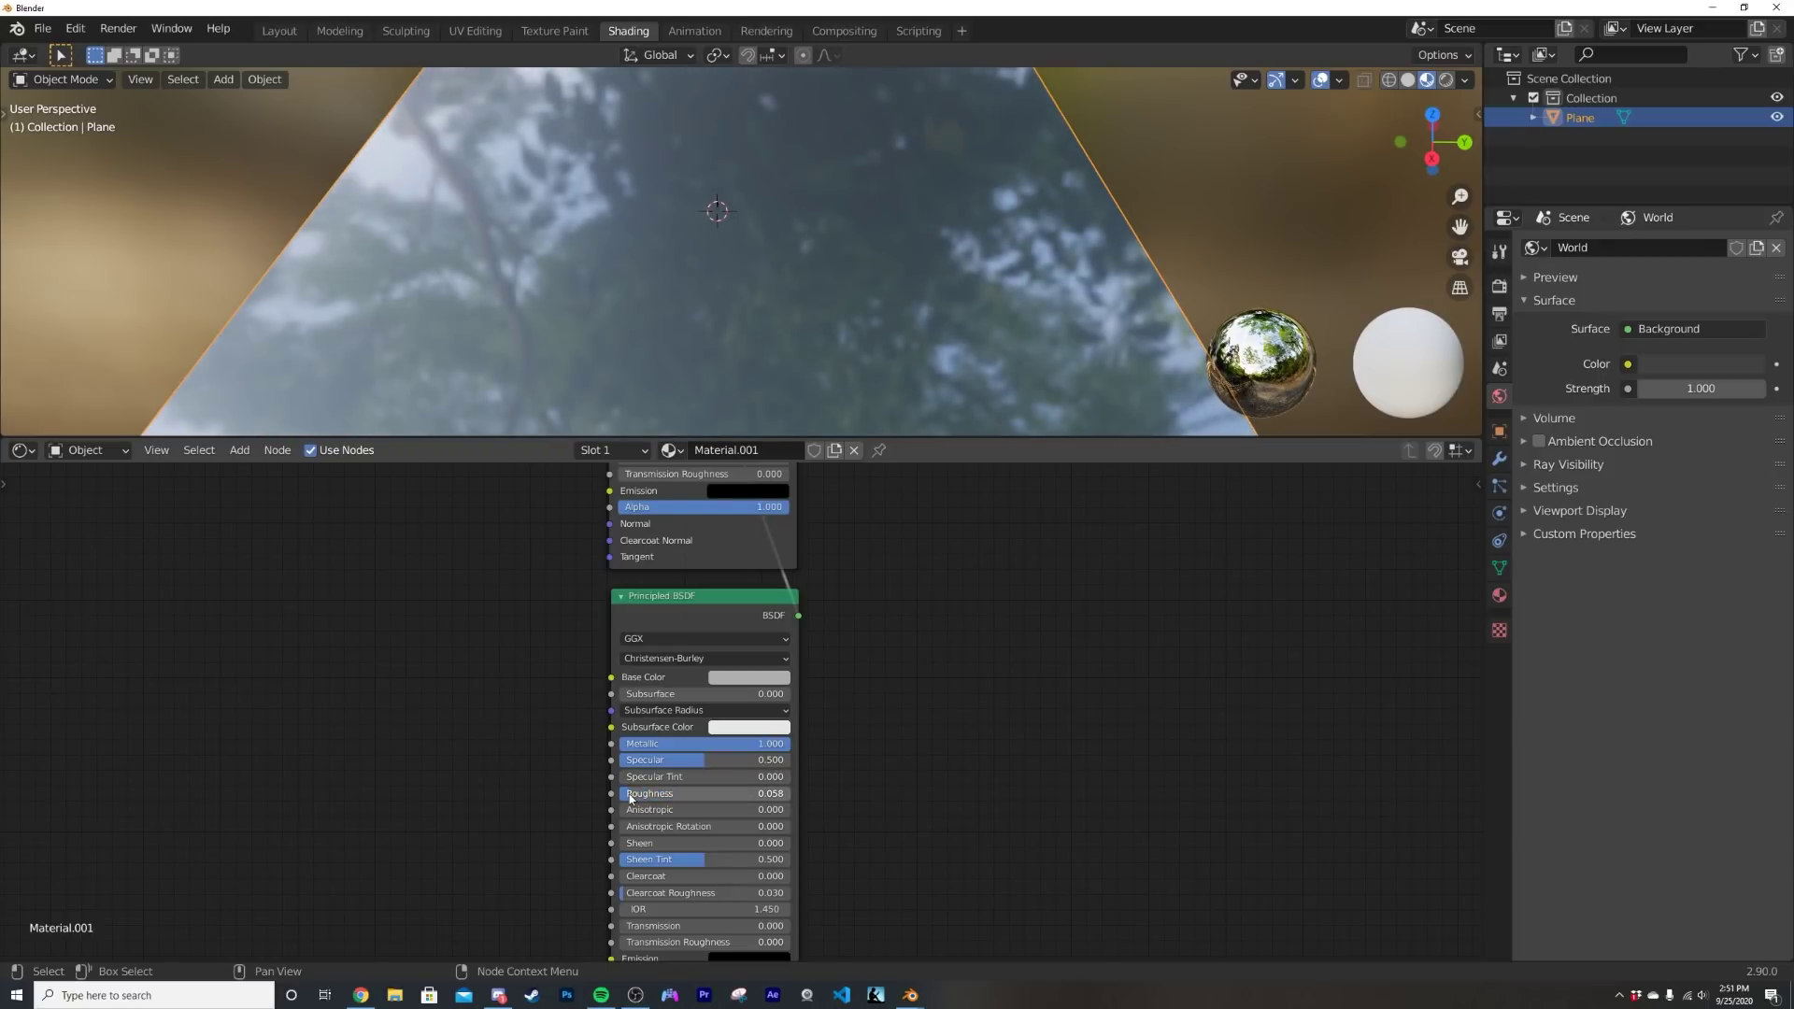
- Add a ColorRamp, connect its Color output to the Mix Shader's Fac and place it beside the Mix Shader
middle_drag(670, 640, 656, 804)
middle_drag(692, 618, 685, 783)
shift+scroll(684, 783, up, 5)
key(shift+a)
text(c)
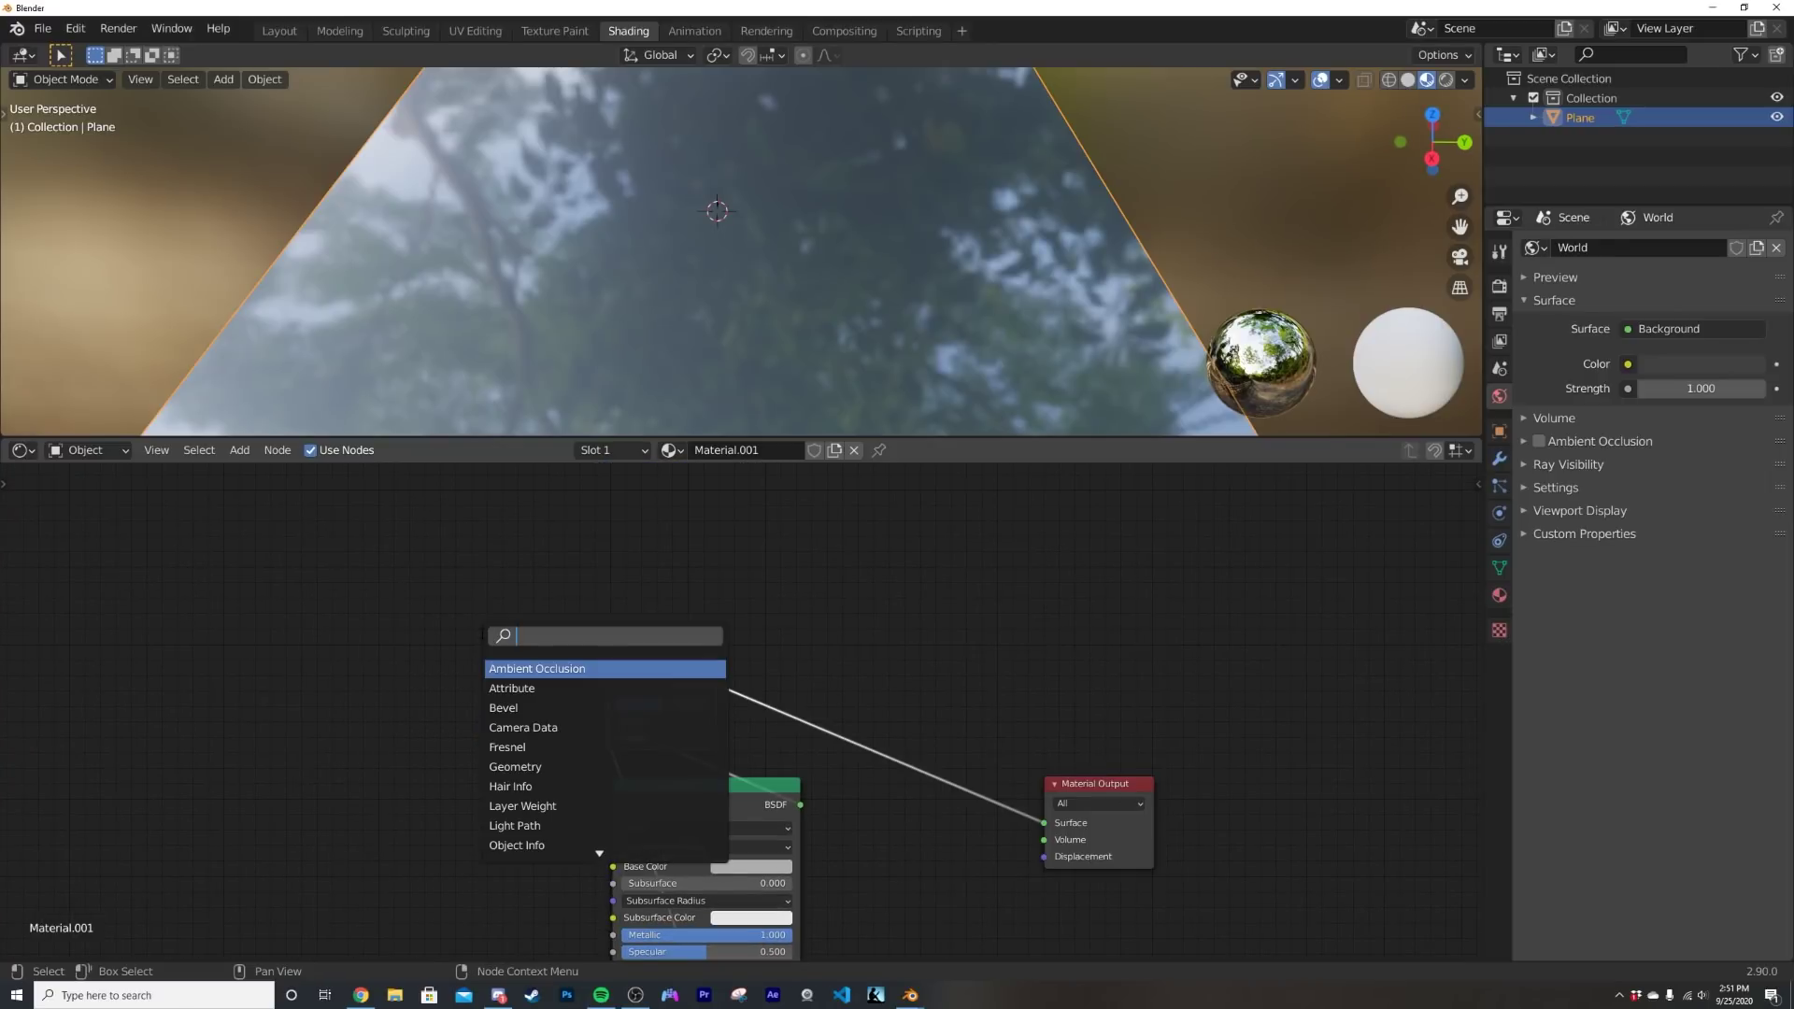
text(ol)
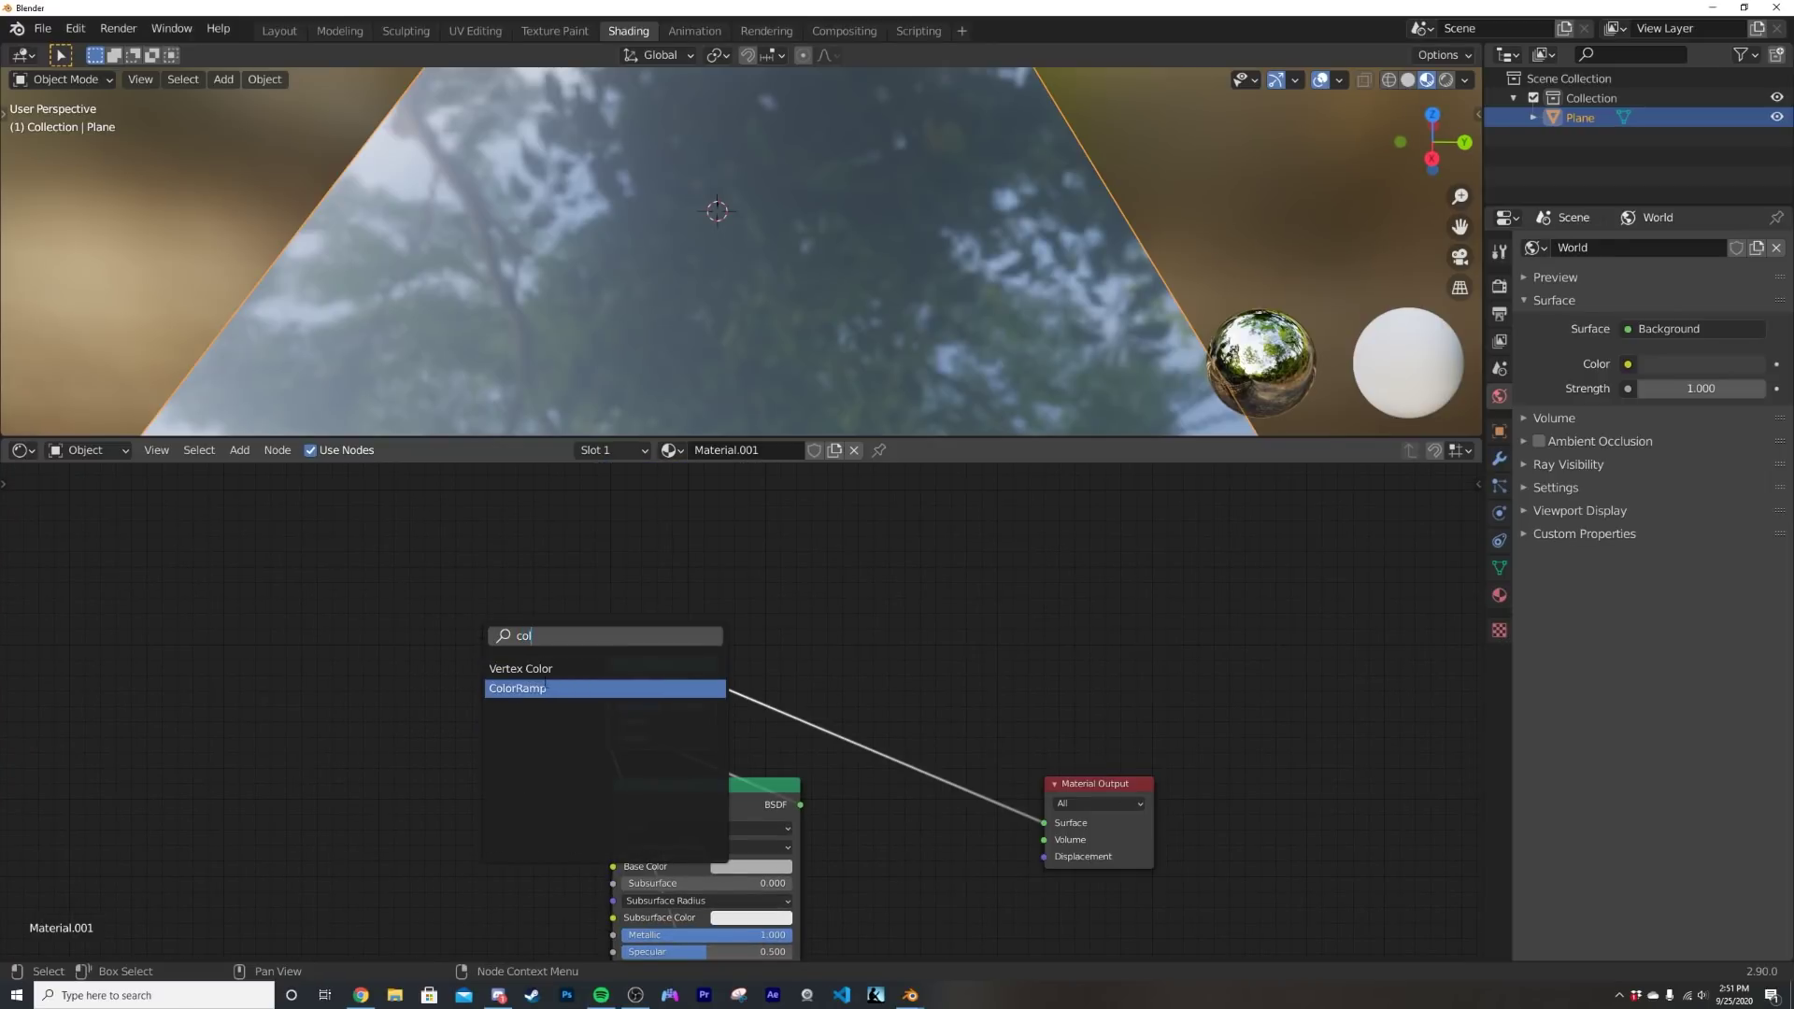
click(542, 689)
click(434, 675)
drag(495, 665, 608, 704)
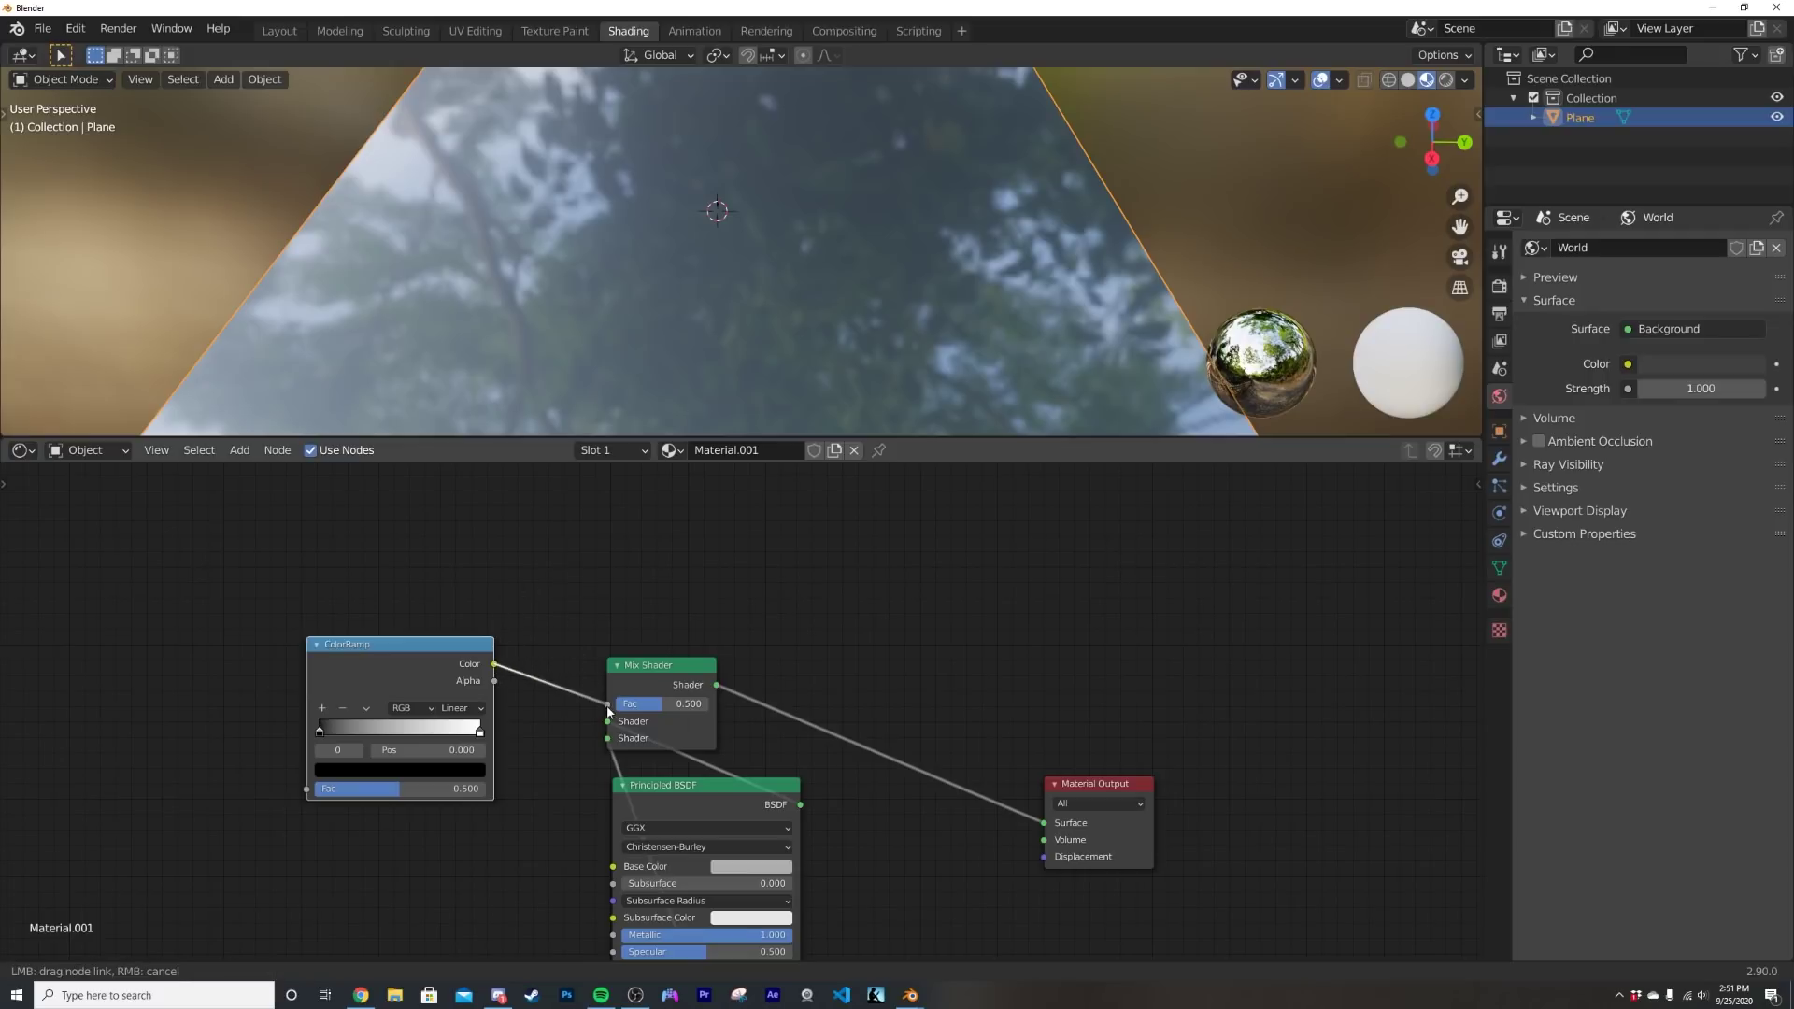
middle_drag(343, 692, 497, 684)
drag(591, 660, 682, 687)
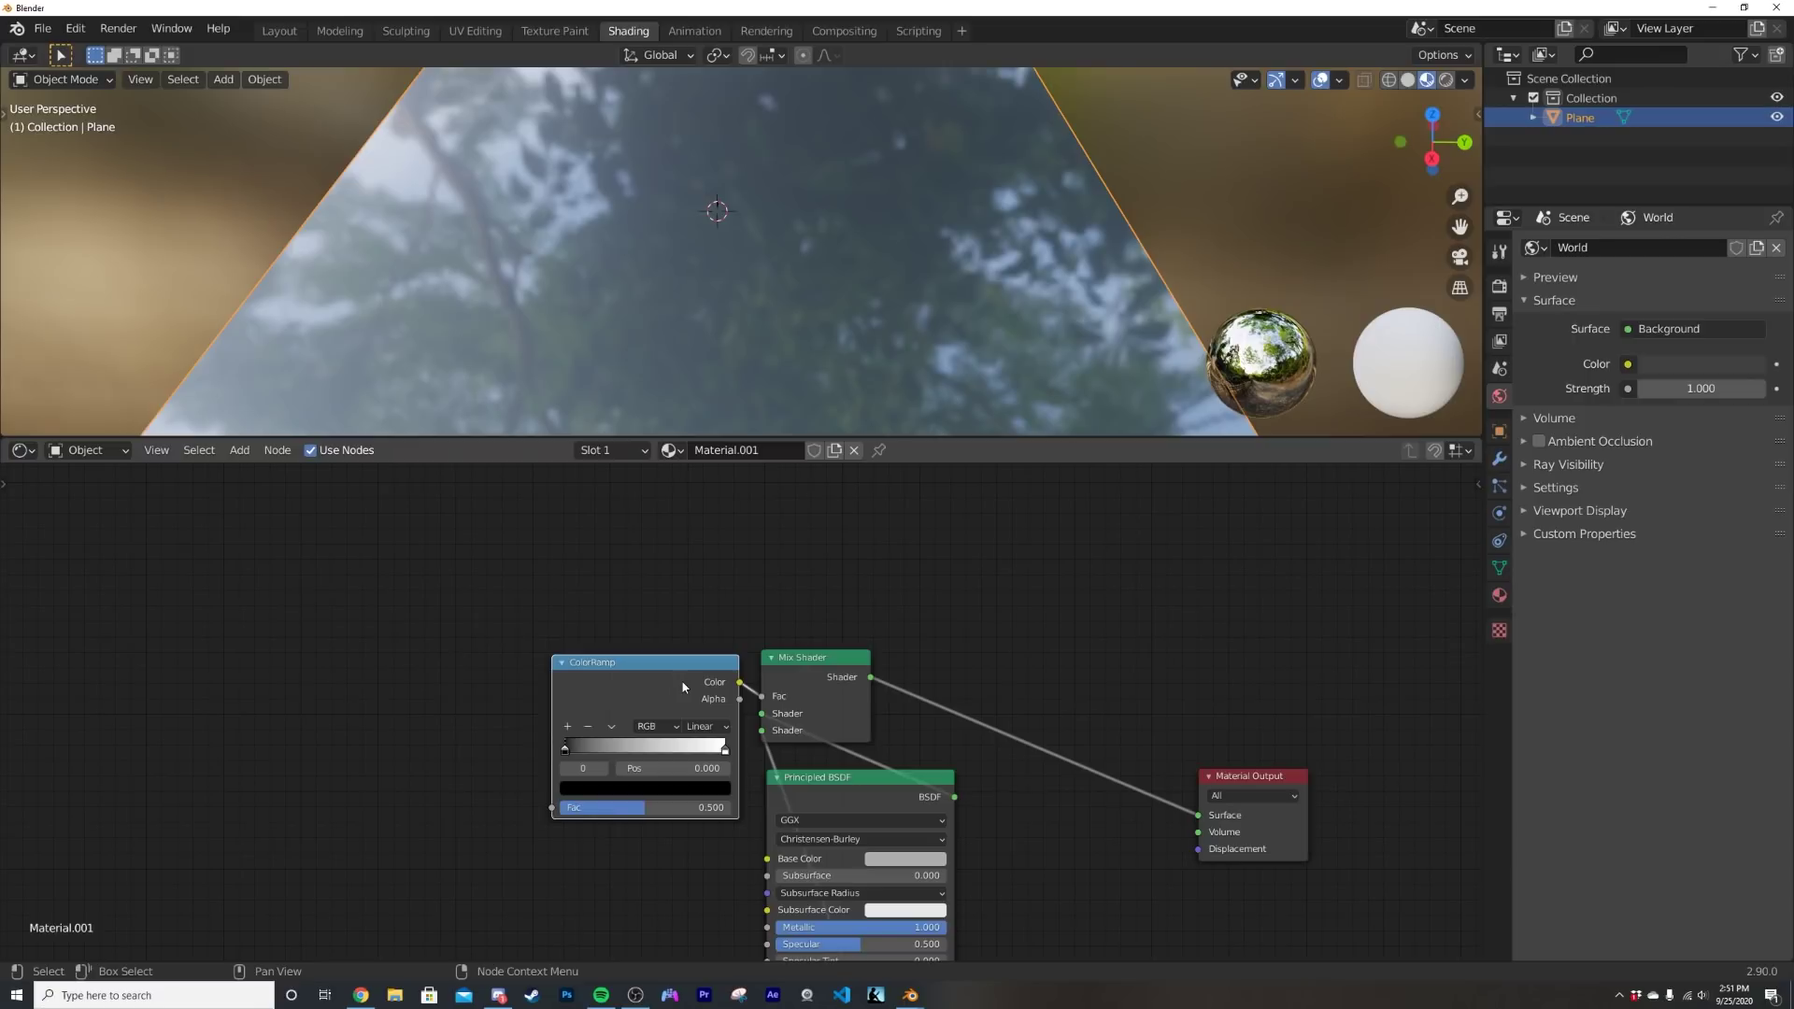
- Add a Voronoi Texture node and place it beside the ColorRamp's input side
key(shift+a)
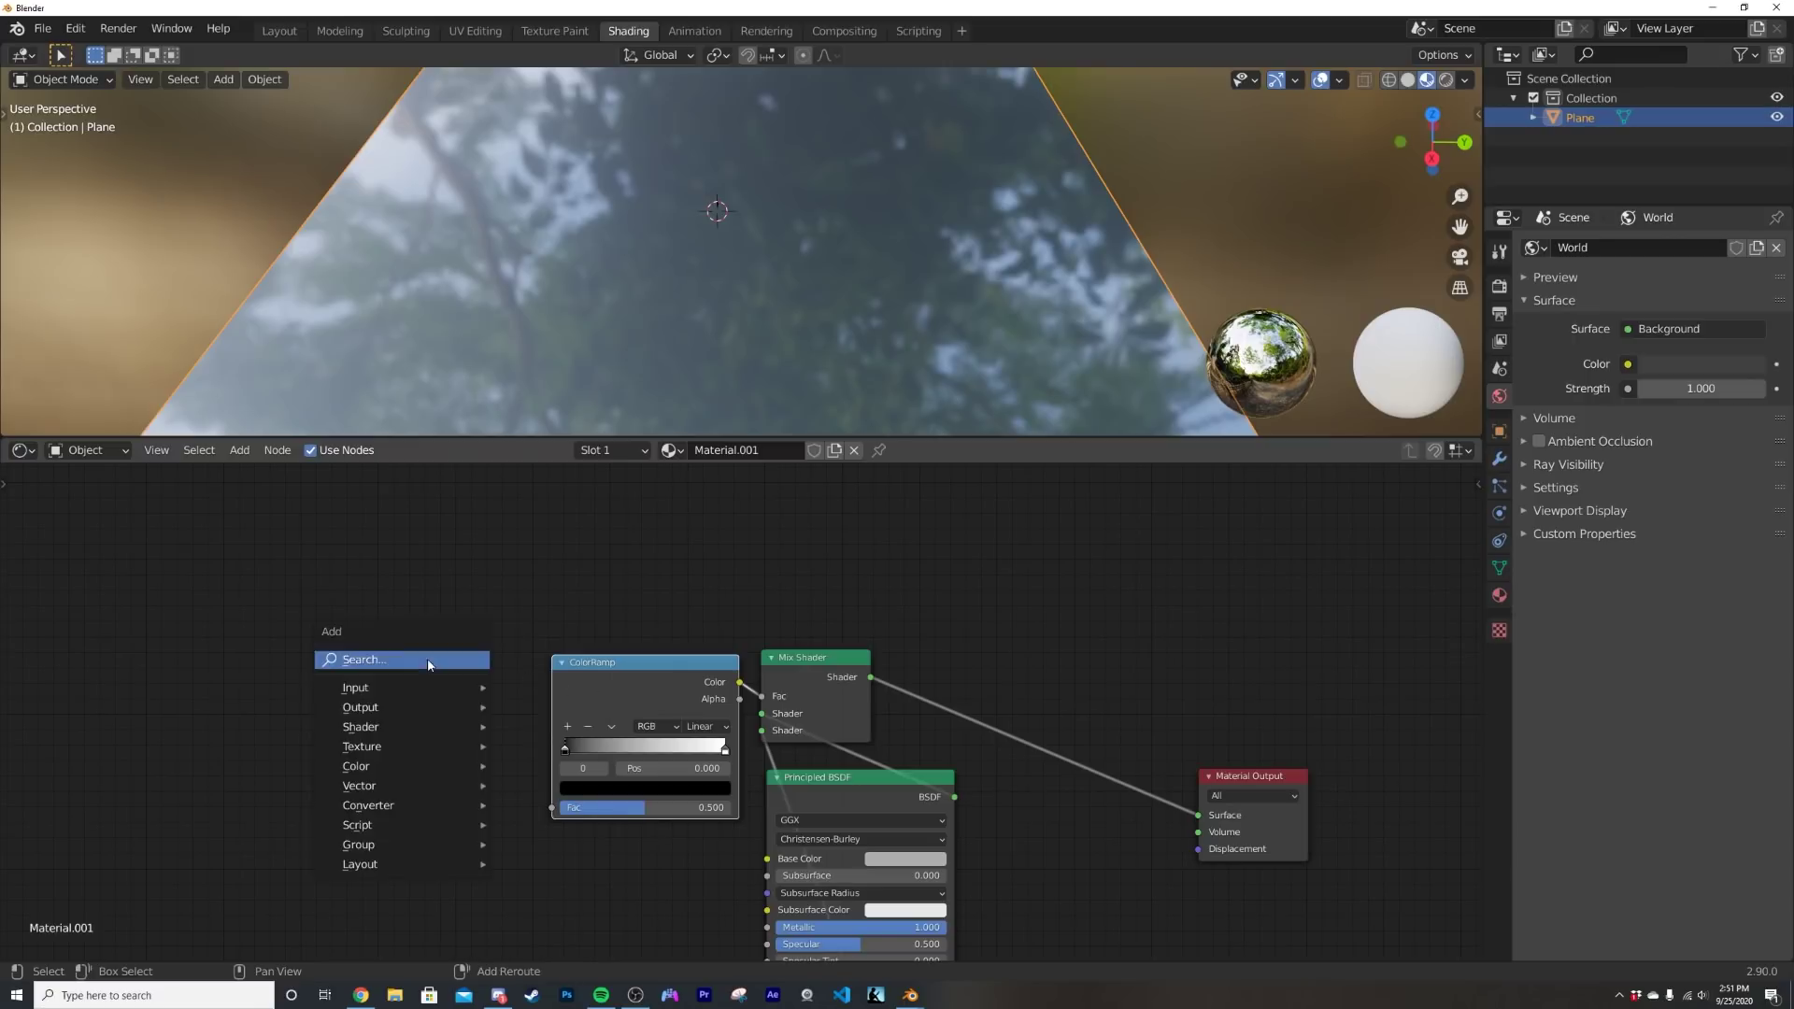
click(428, 665)
text(vor)
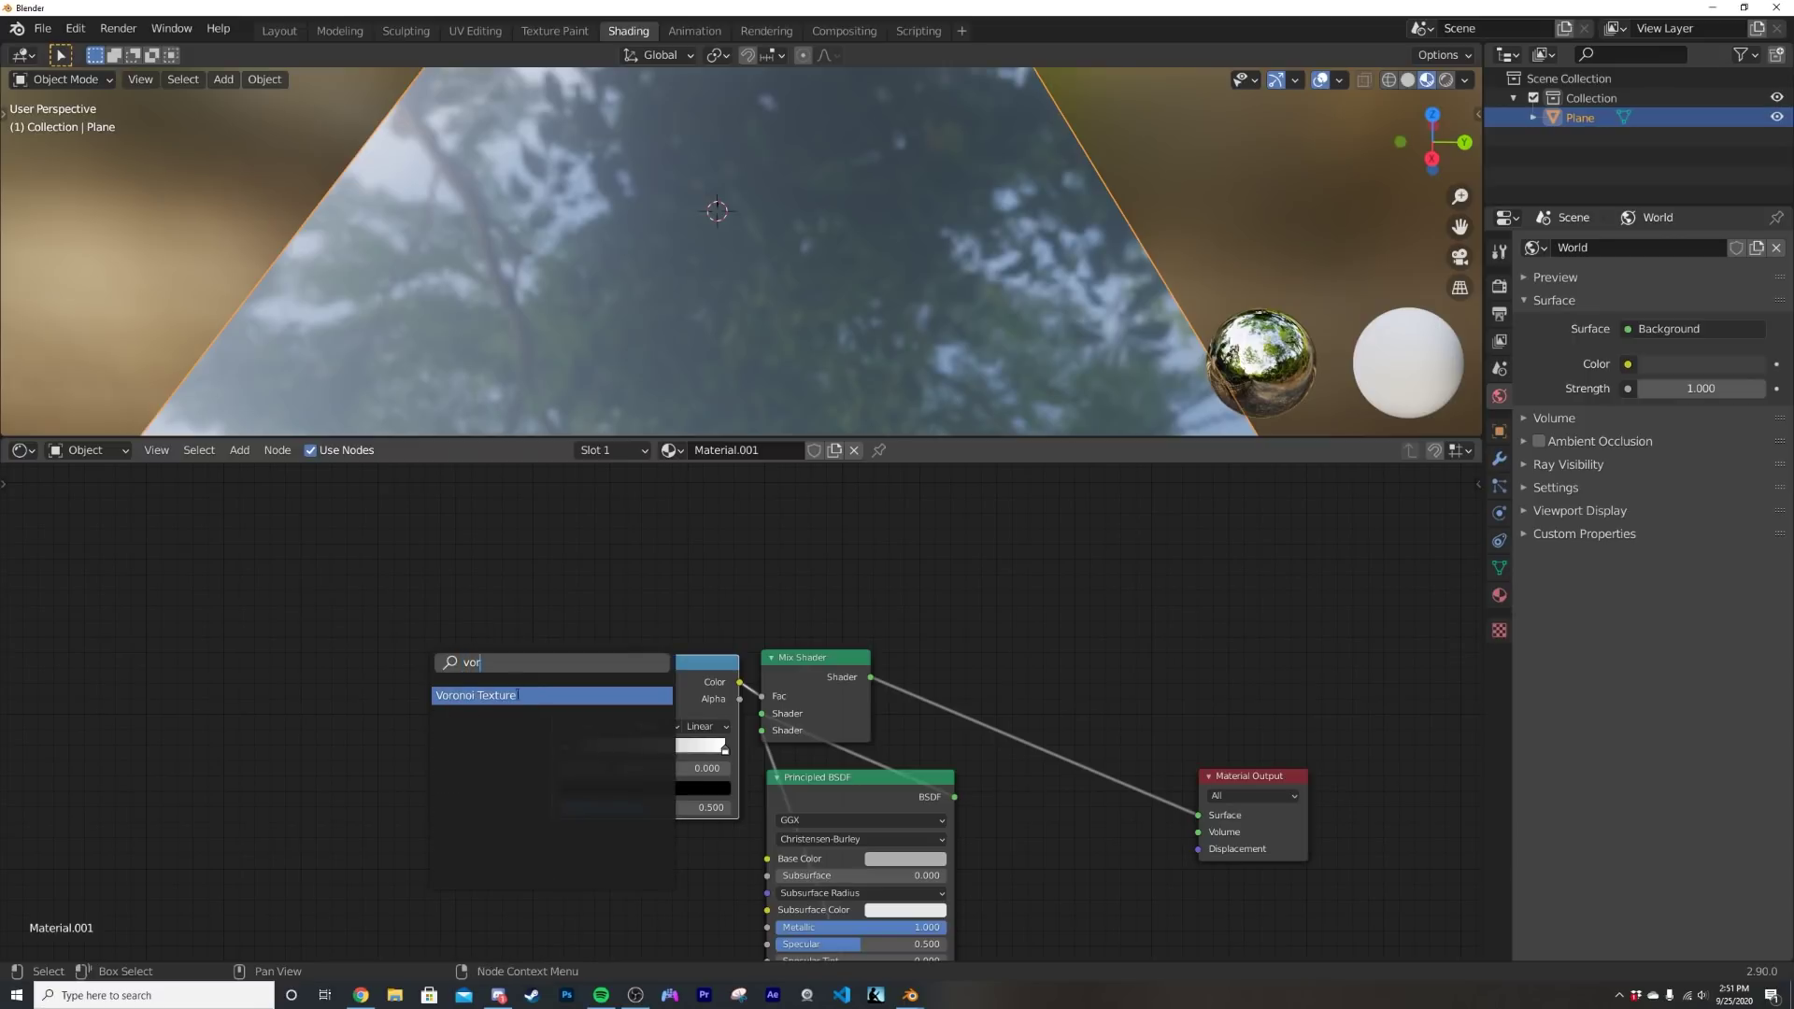
click(469, 696)
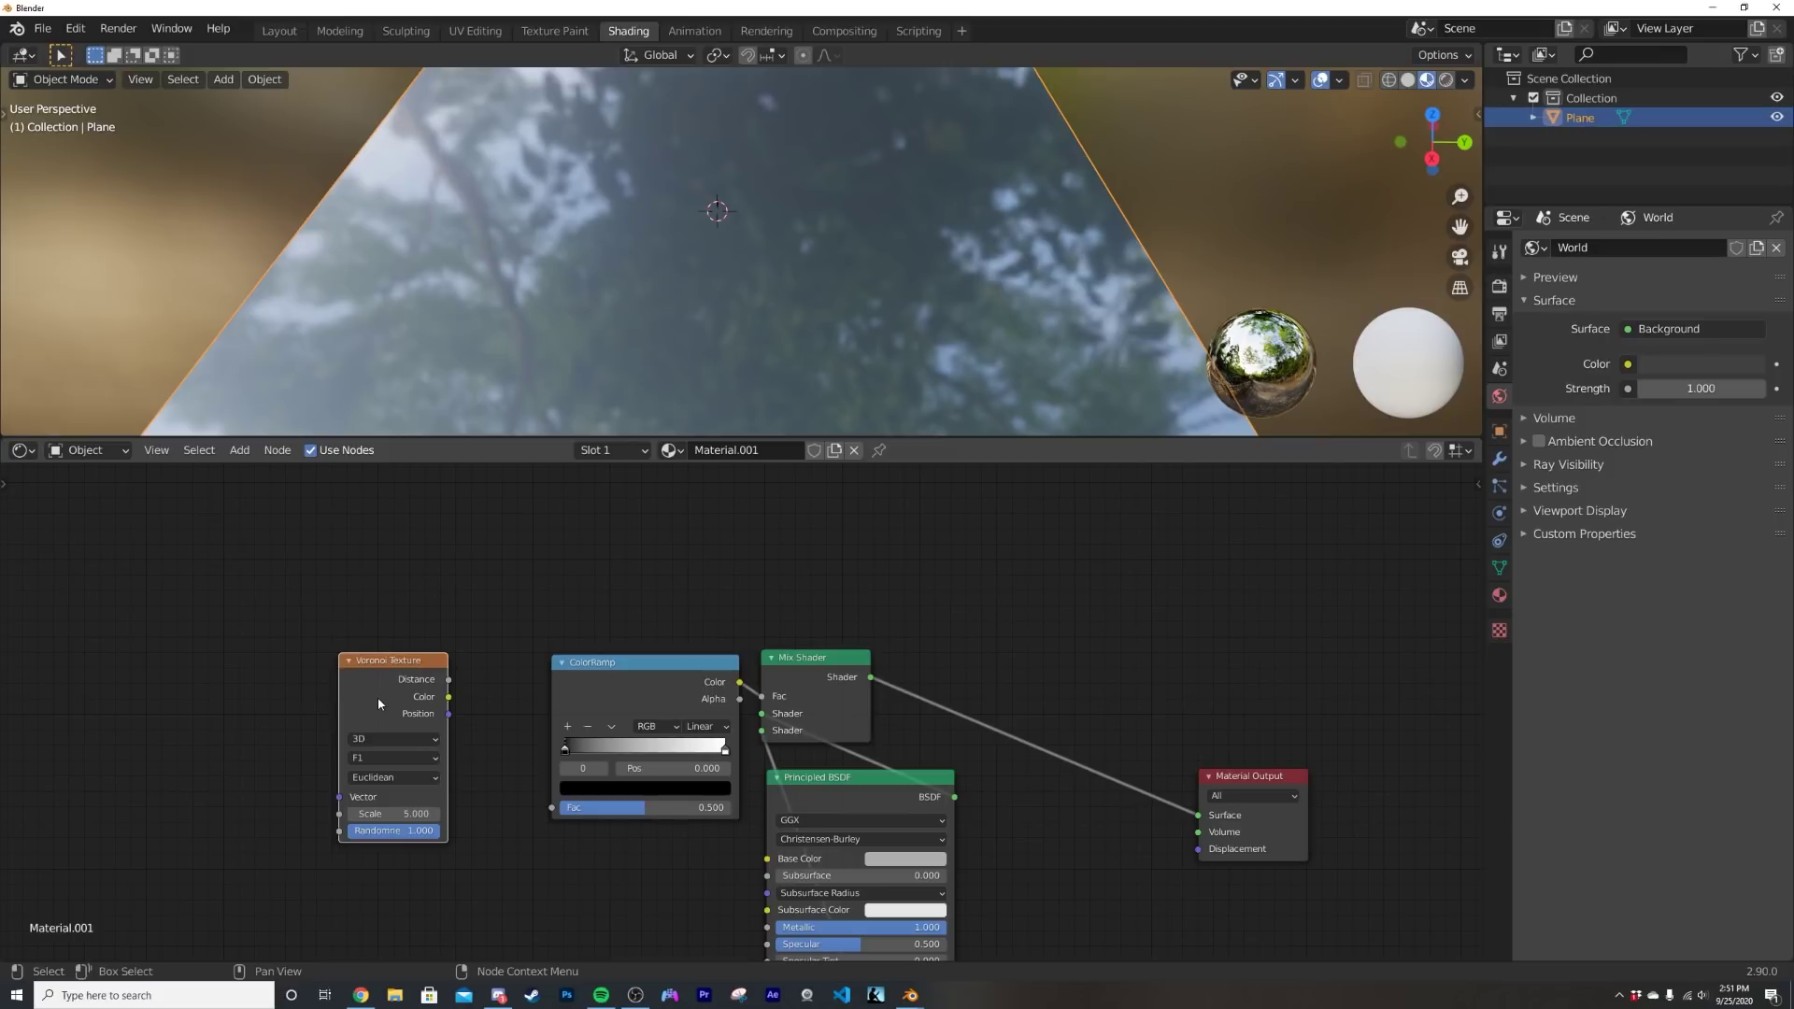
drag(402, 680, 424, 699)
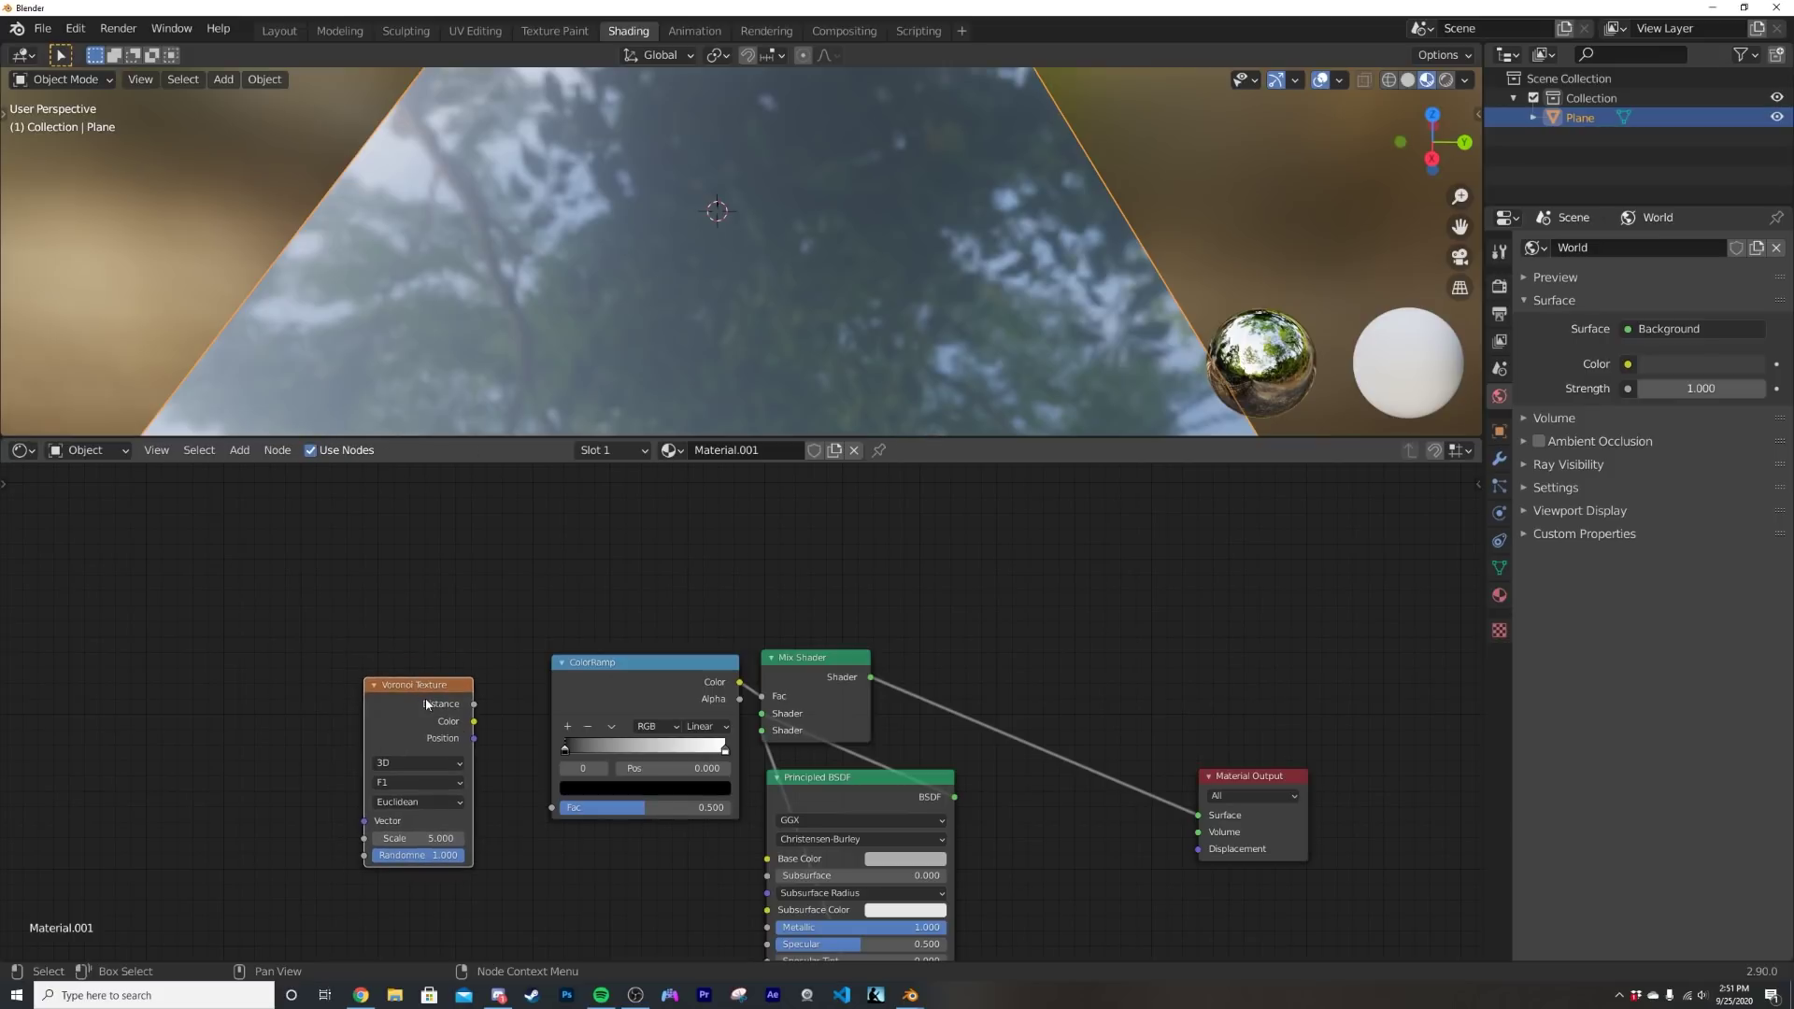
- Add Mapping and Texture Coordinate nodes to the Voronoi Texture, using Object coordinates for the mapping
middle_drag(401, 689, 542, 689)
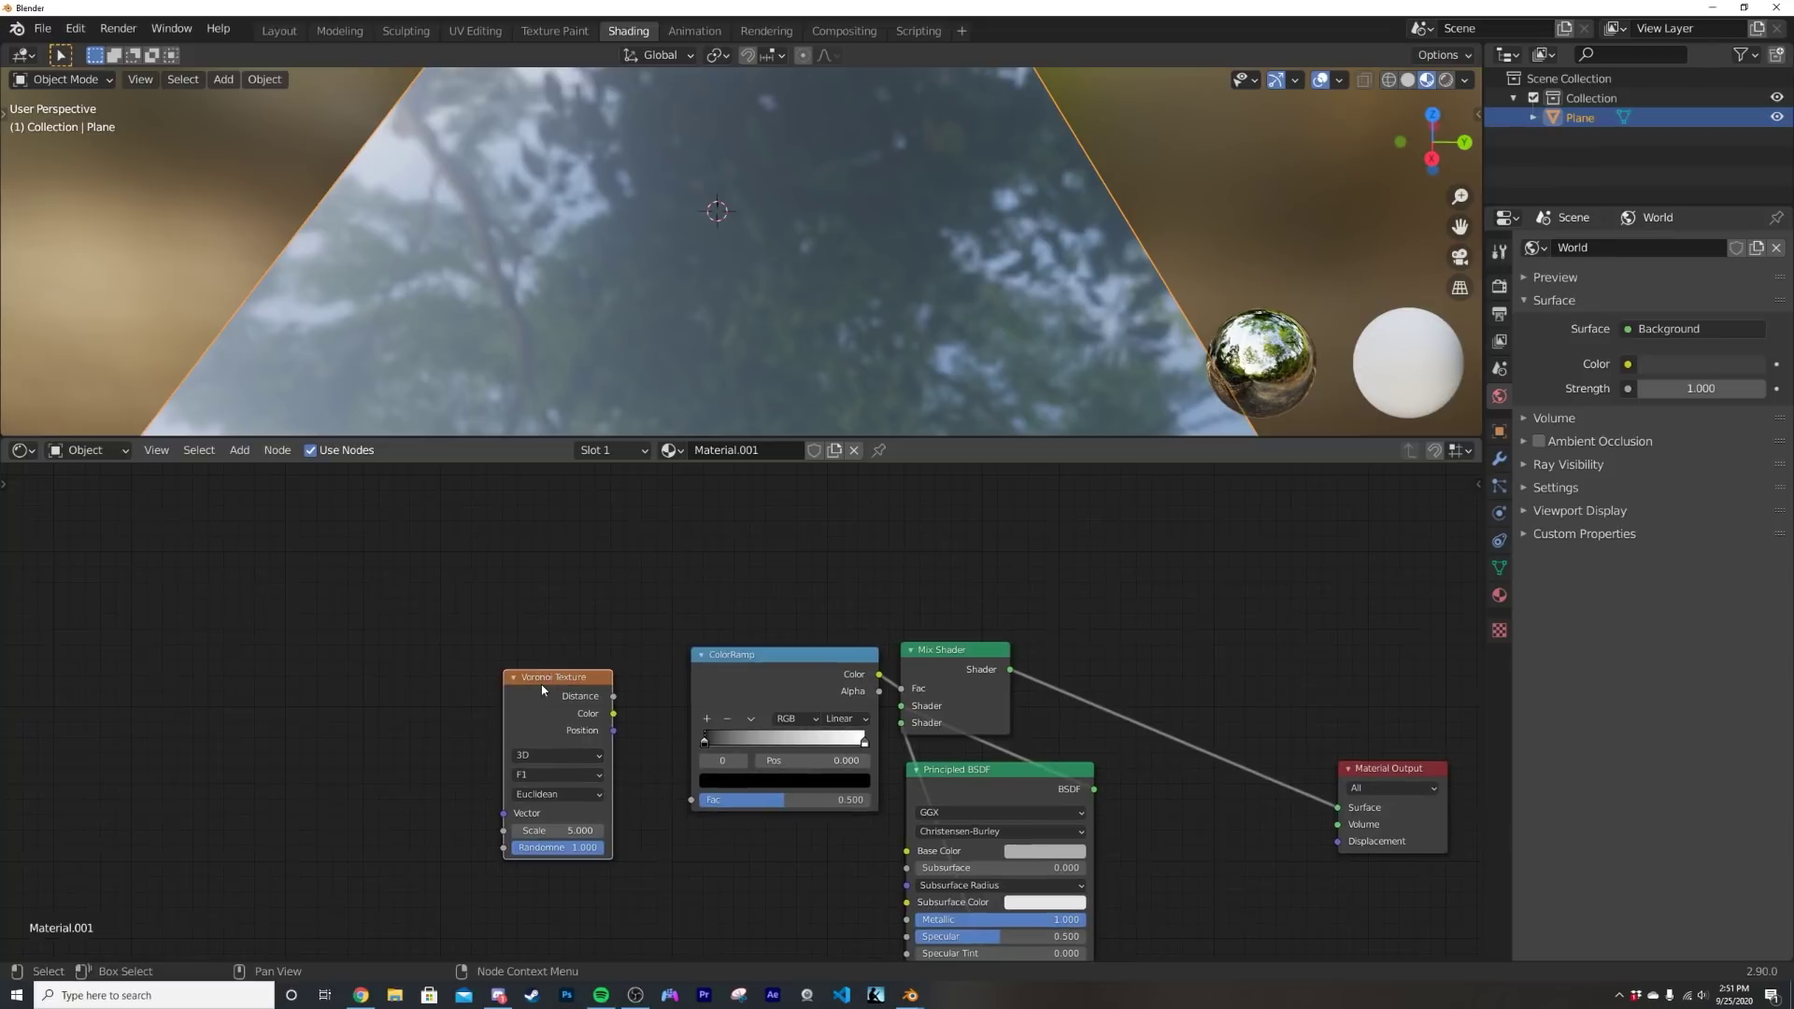
key(ctrl)
key(ctrl+t)
drag(221, 785, 289, 769)
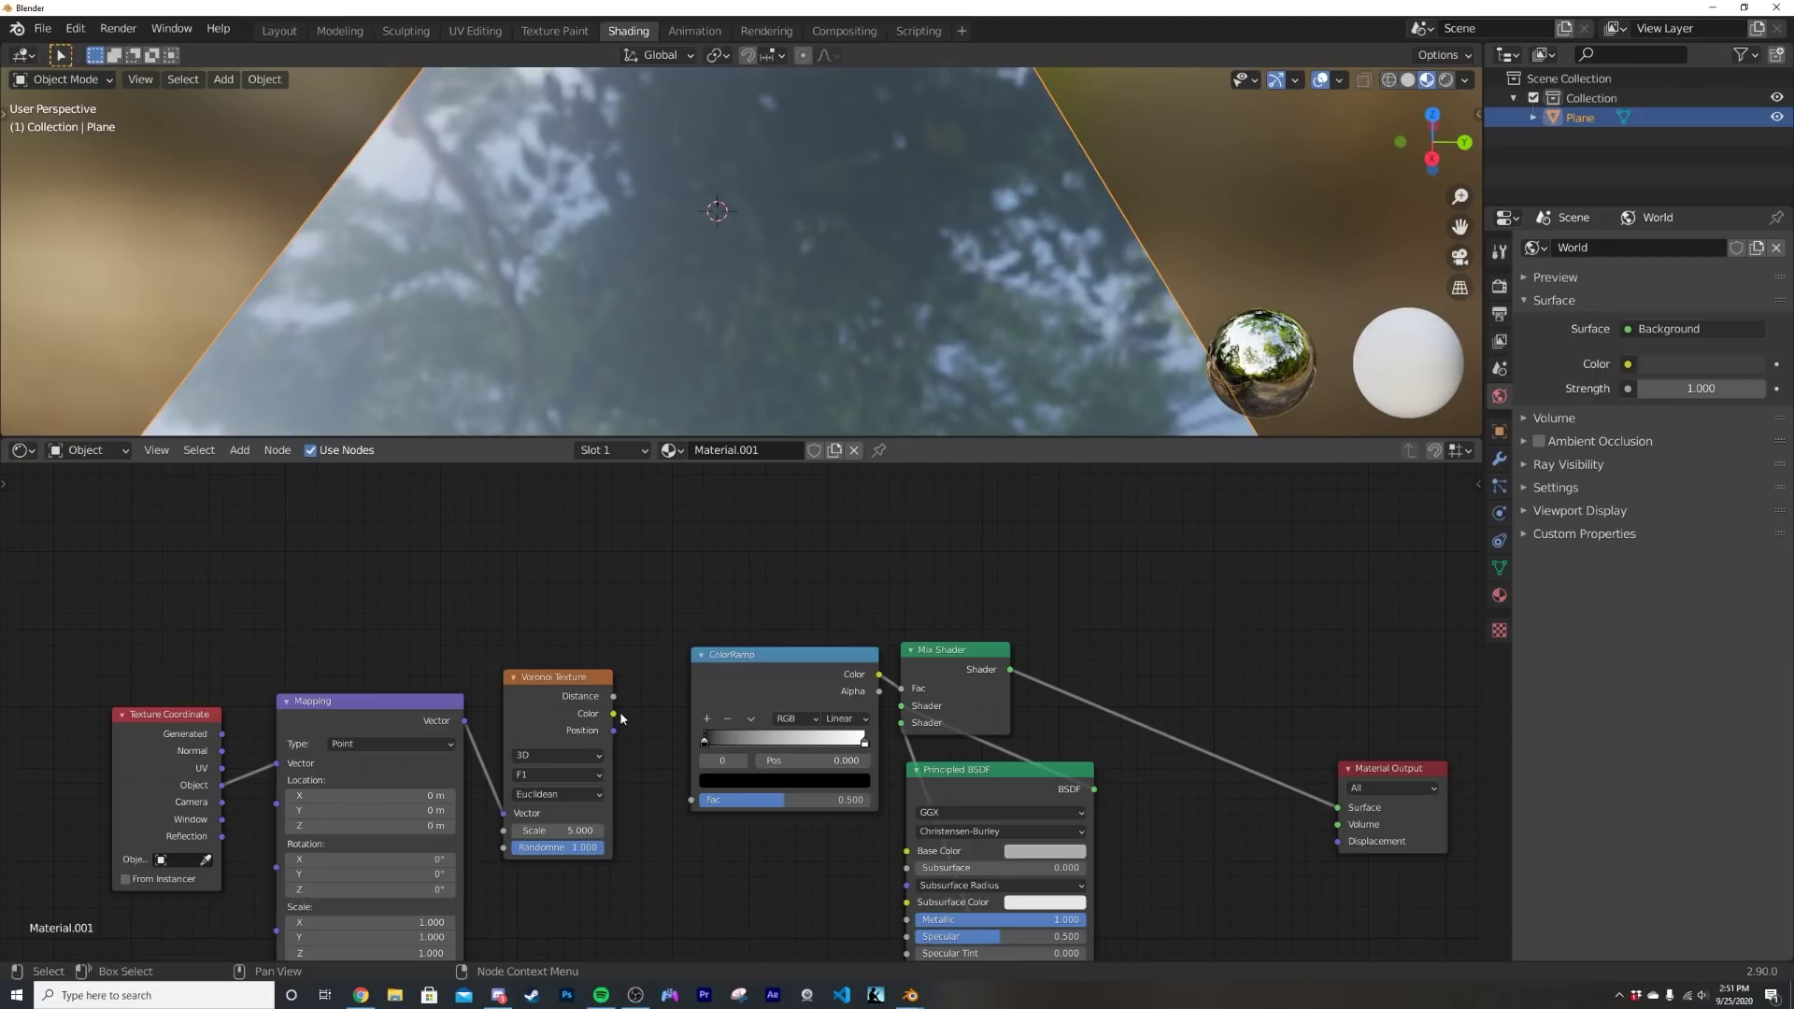
- Connect the Voronoi Texture's Distance output to the ColorRamp's Fac input and widen the Voronoi node slightly
drag(614, 714, 643, 656)
drag(614, 717, 734, 479)
drag(612, 705, 692, 799)
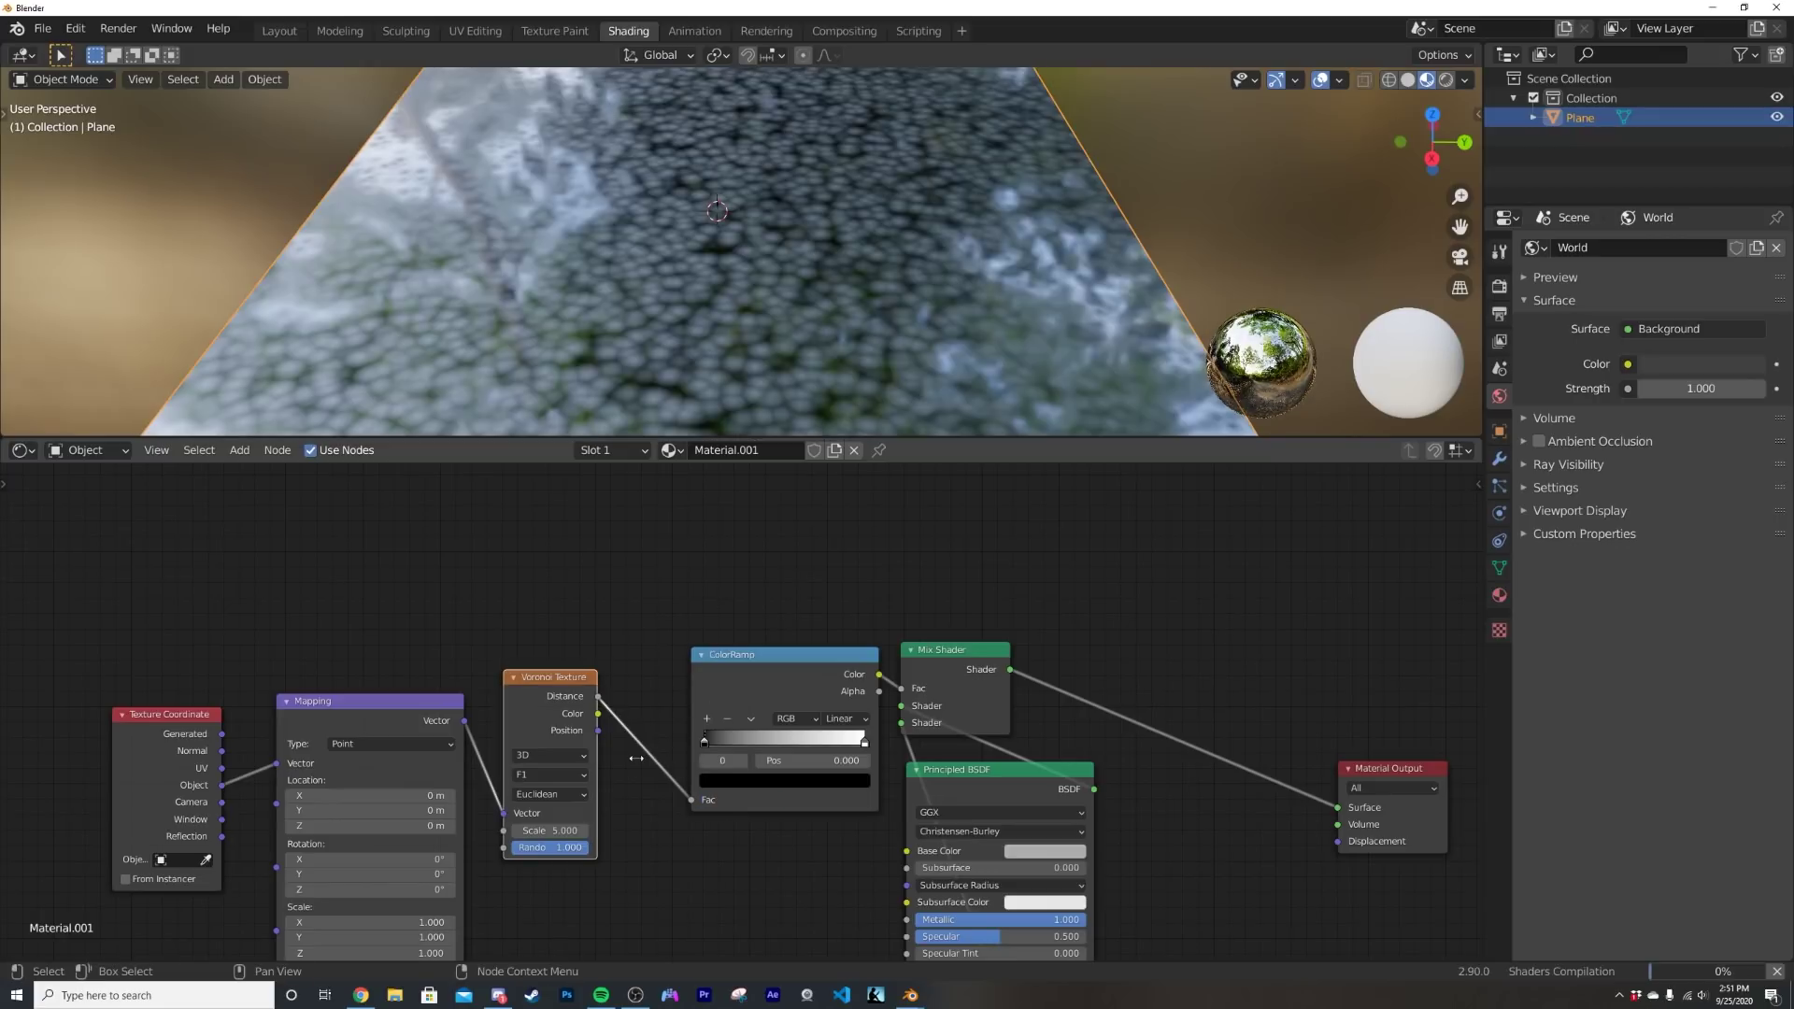
drag(595, 761, 618, 762)
middle_drag(729, 412, 795, 305)
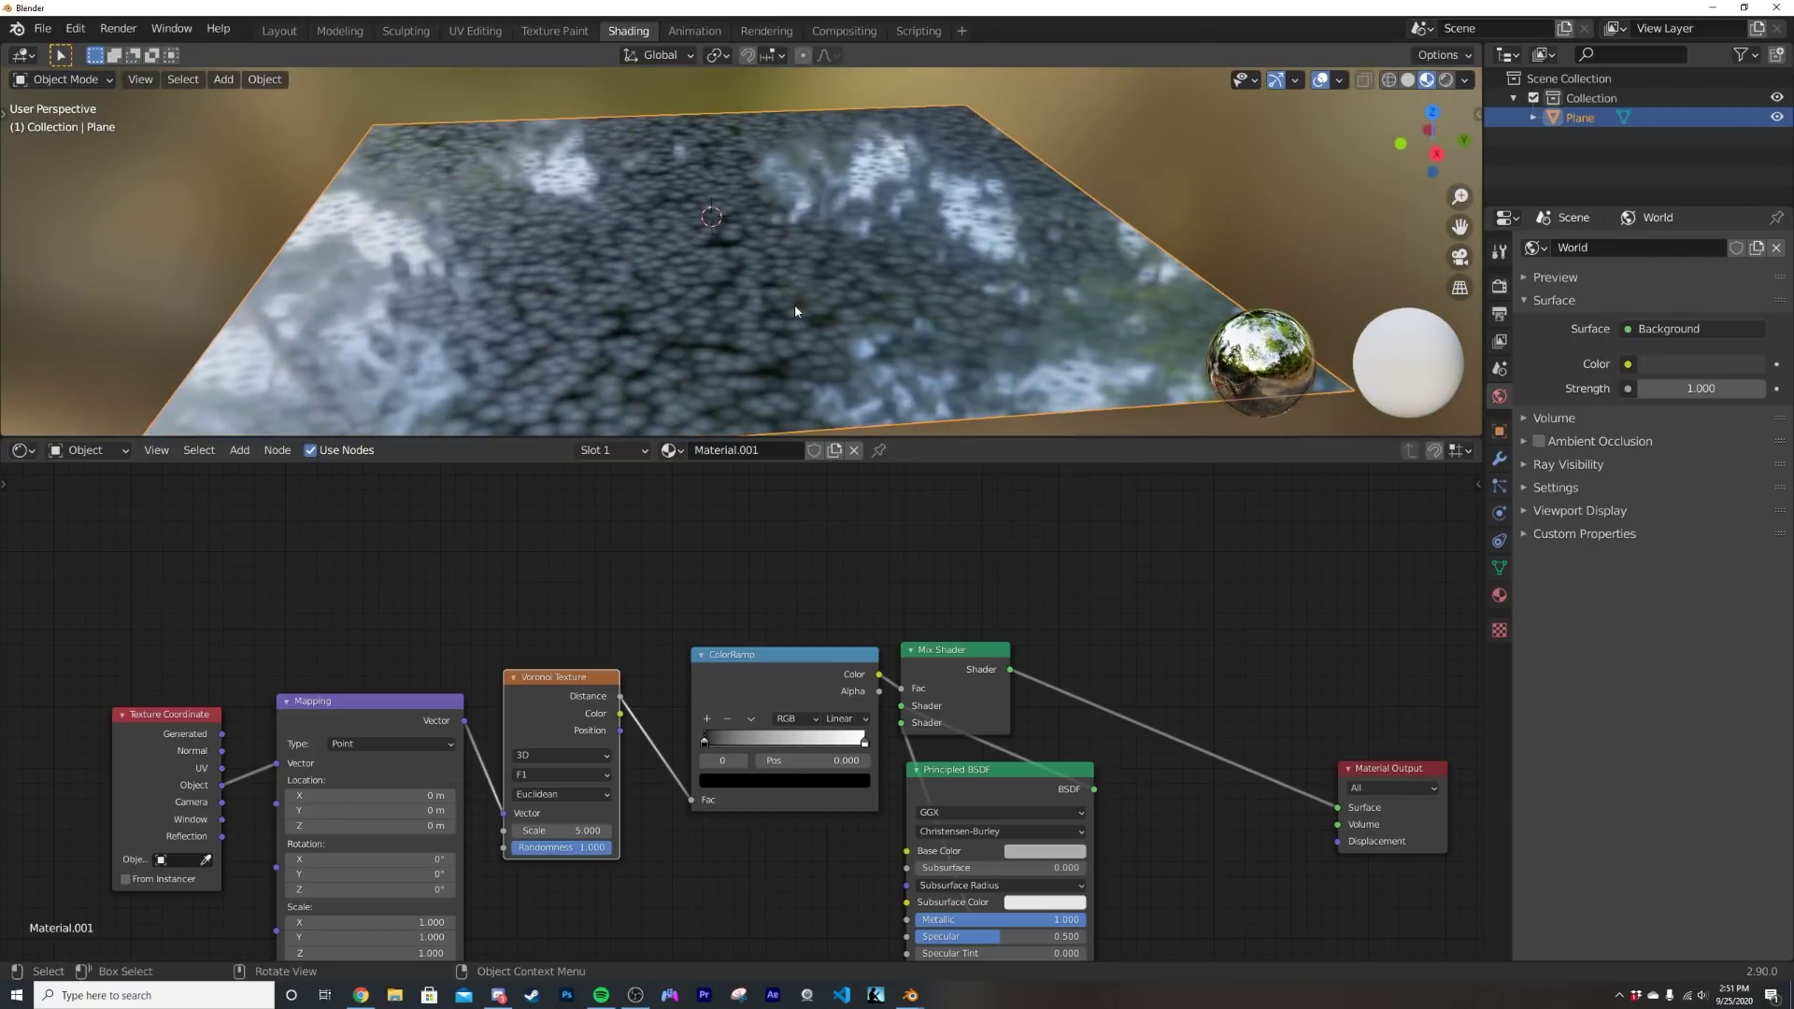
- Set the Voronoi Texture's Scale to 1
click(561, 831)
text(1)
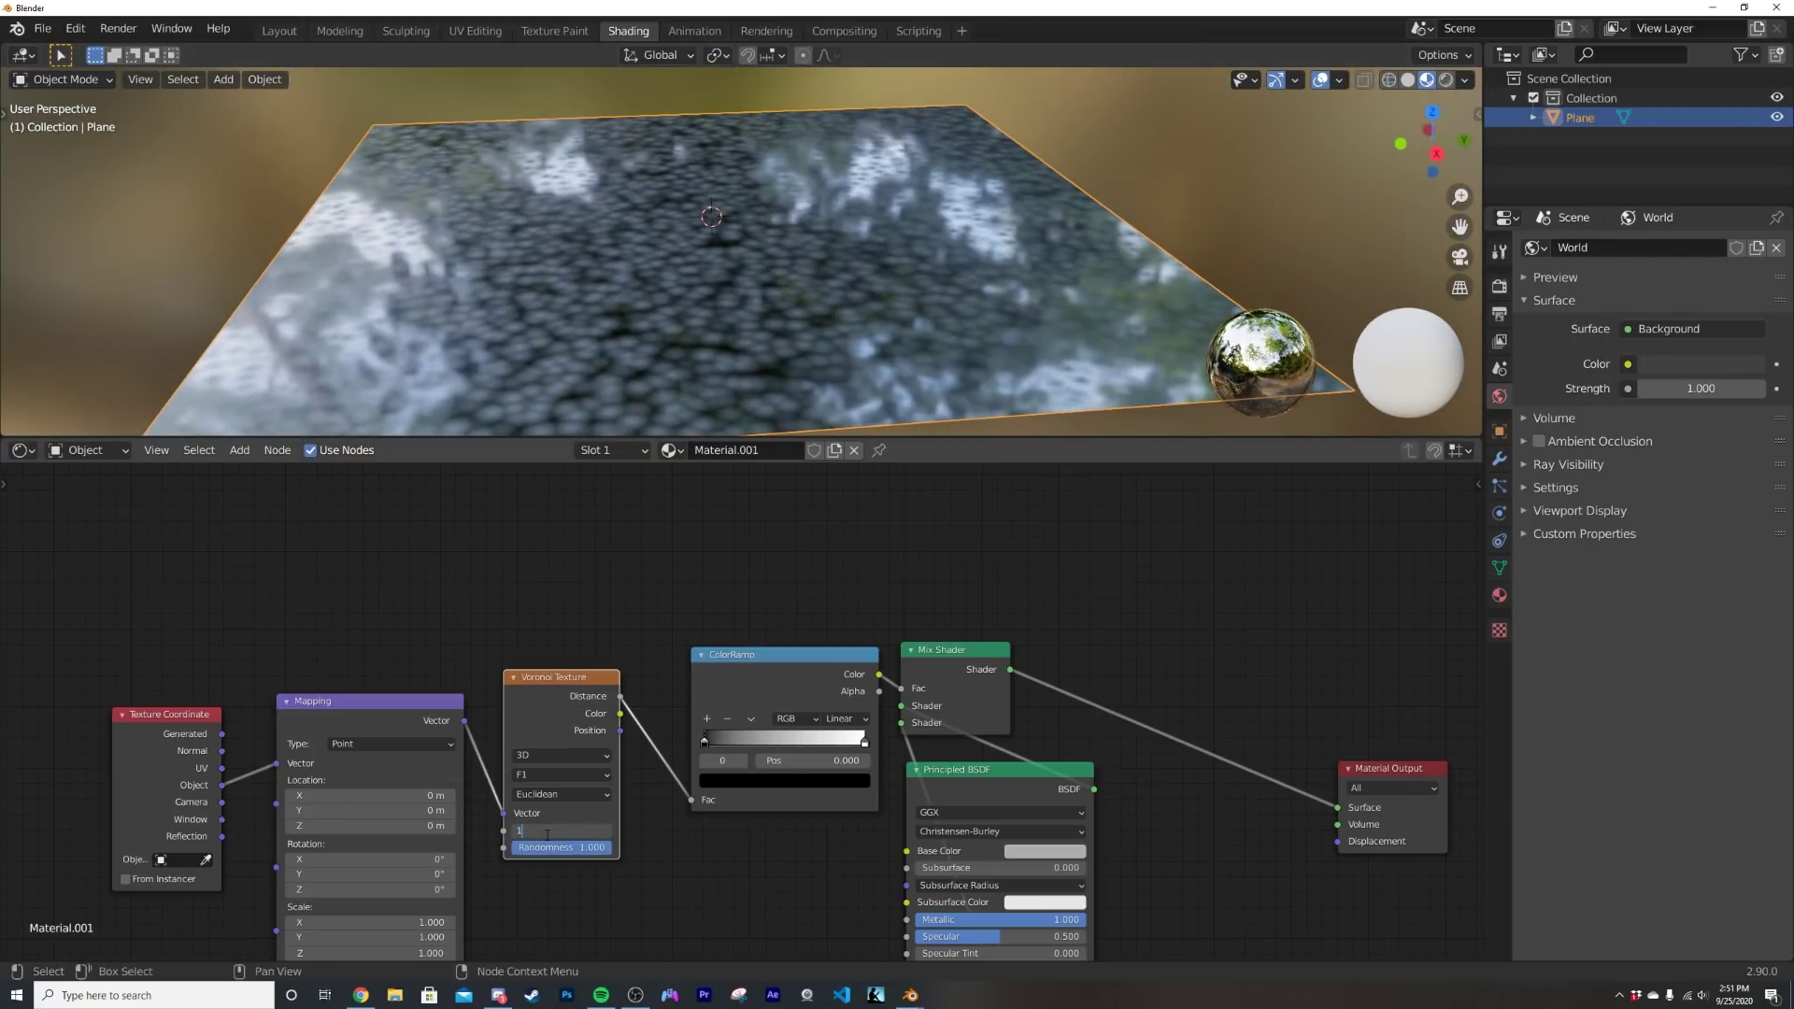
key(Return)
scroll(854, 363, up, 3)
mouse_move(849, 328)
middle_down()
mouse_move(916, 288)
mouse_move(734, 316)
mouse_move(866, 302)
middle_up()
- Set the ColorRamp's interpolation to Constant, move its white stop to about 0.561 and shift the node slightly away from the Mix Shader
click(846, 719)
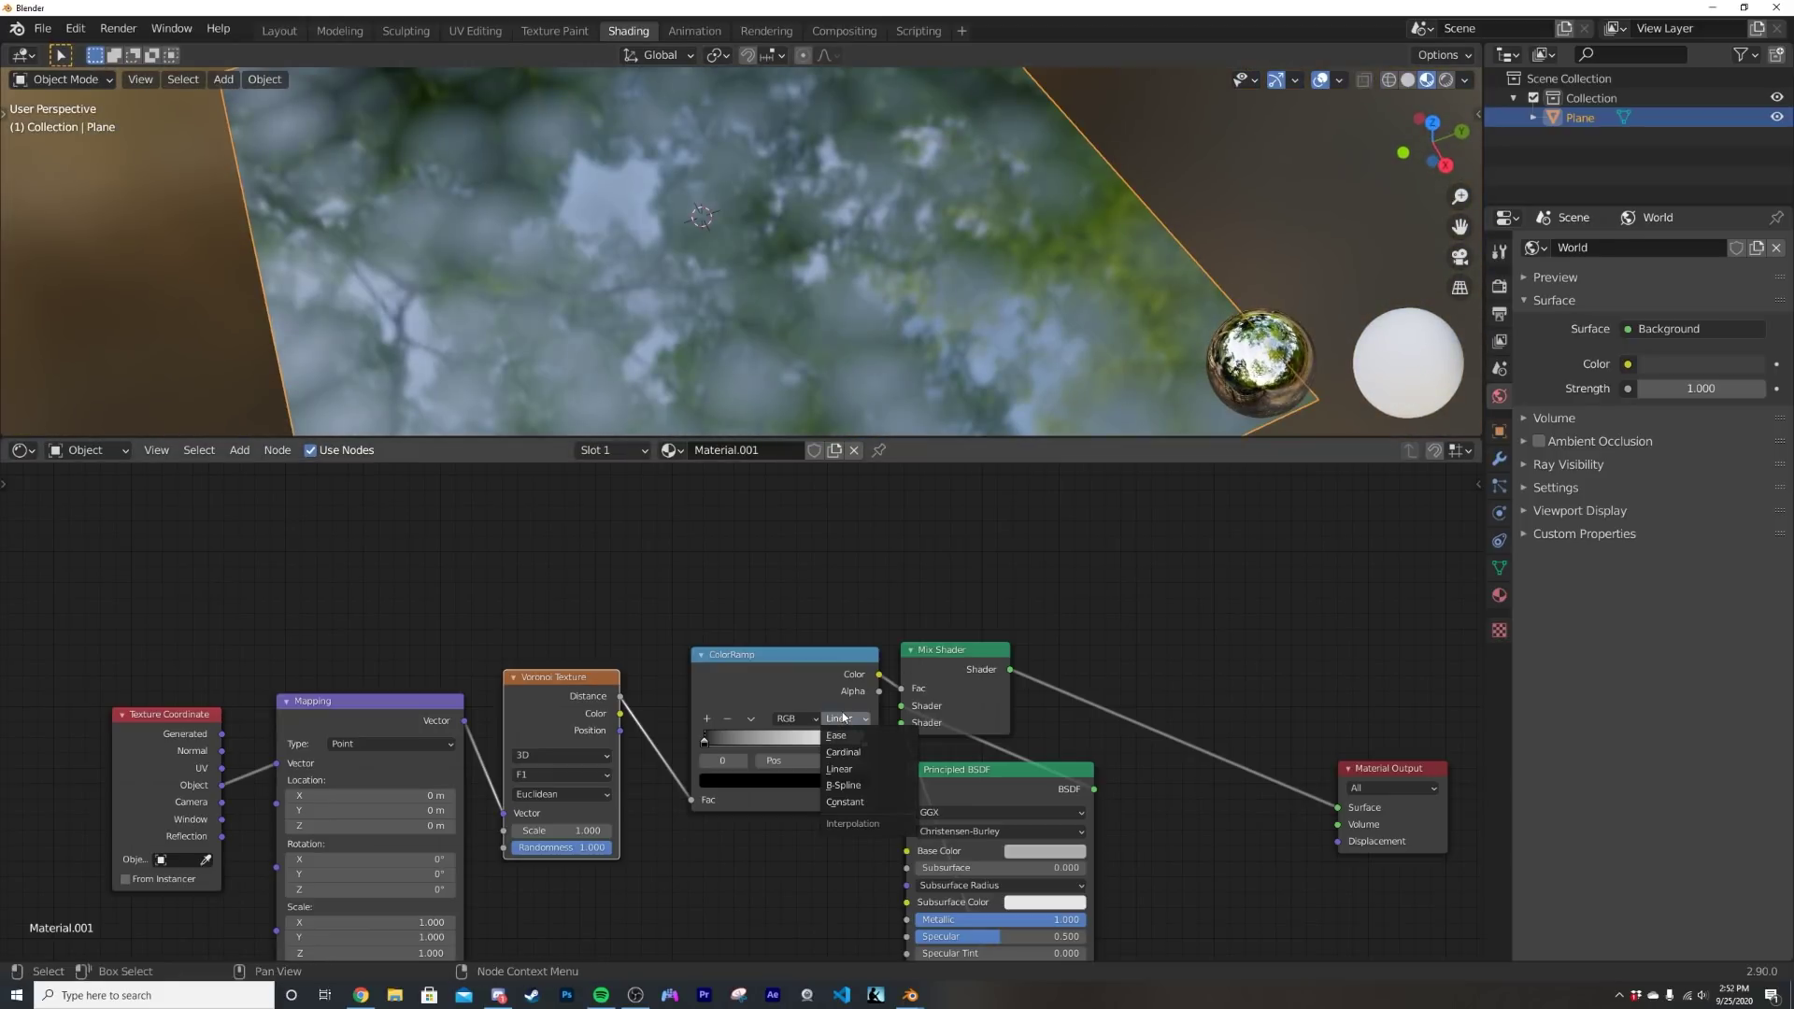
click(851, 794)
drag(865, 744, 795, 743)
middle_drag(838, 350, 878, 306)
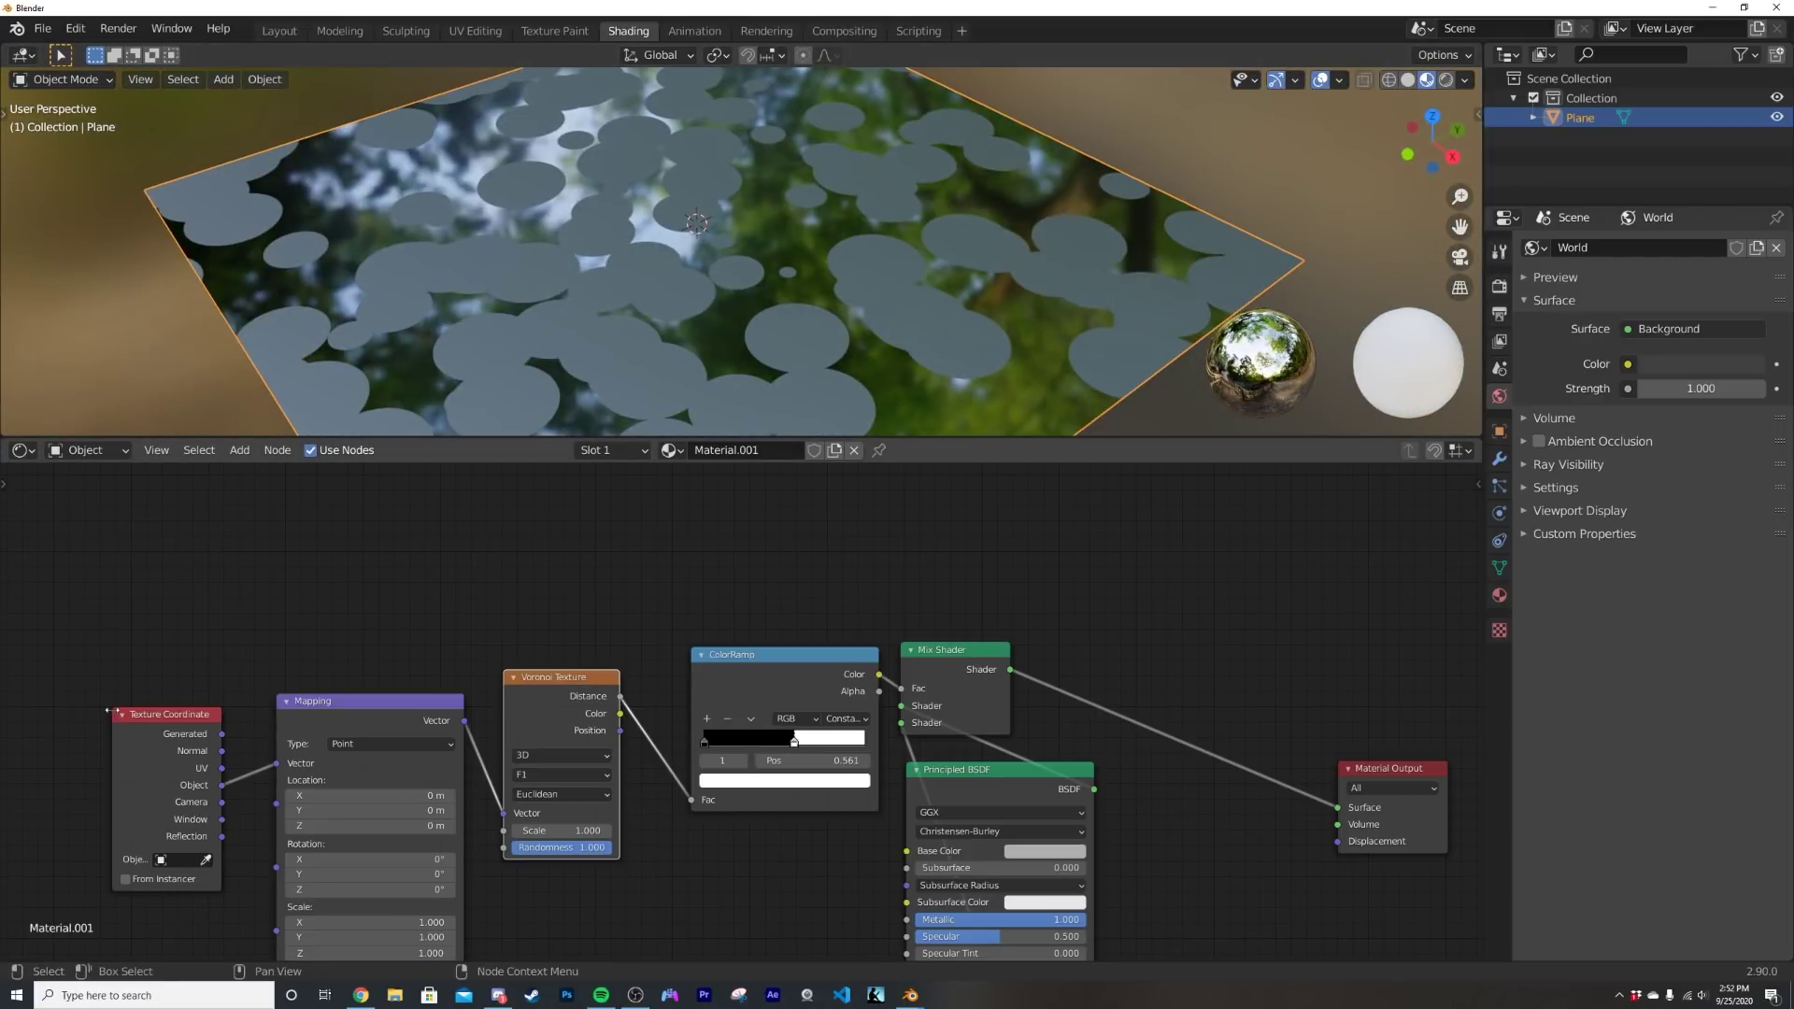
drag(748, 682, 725, 686)
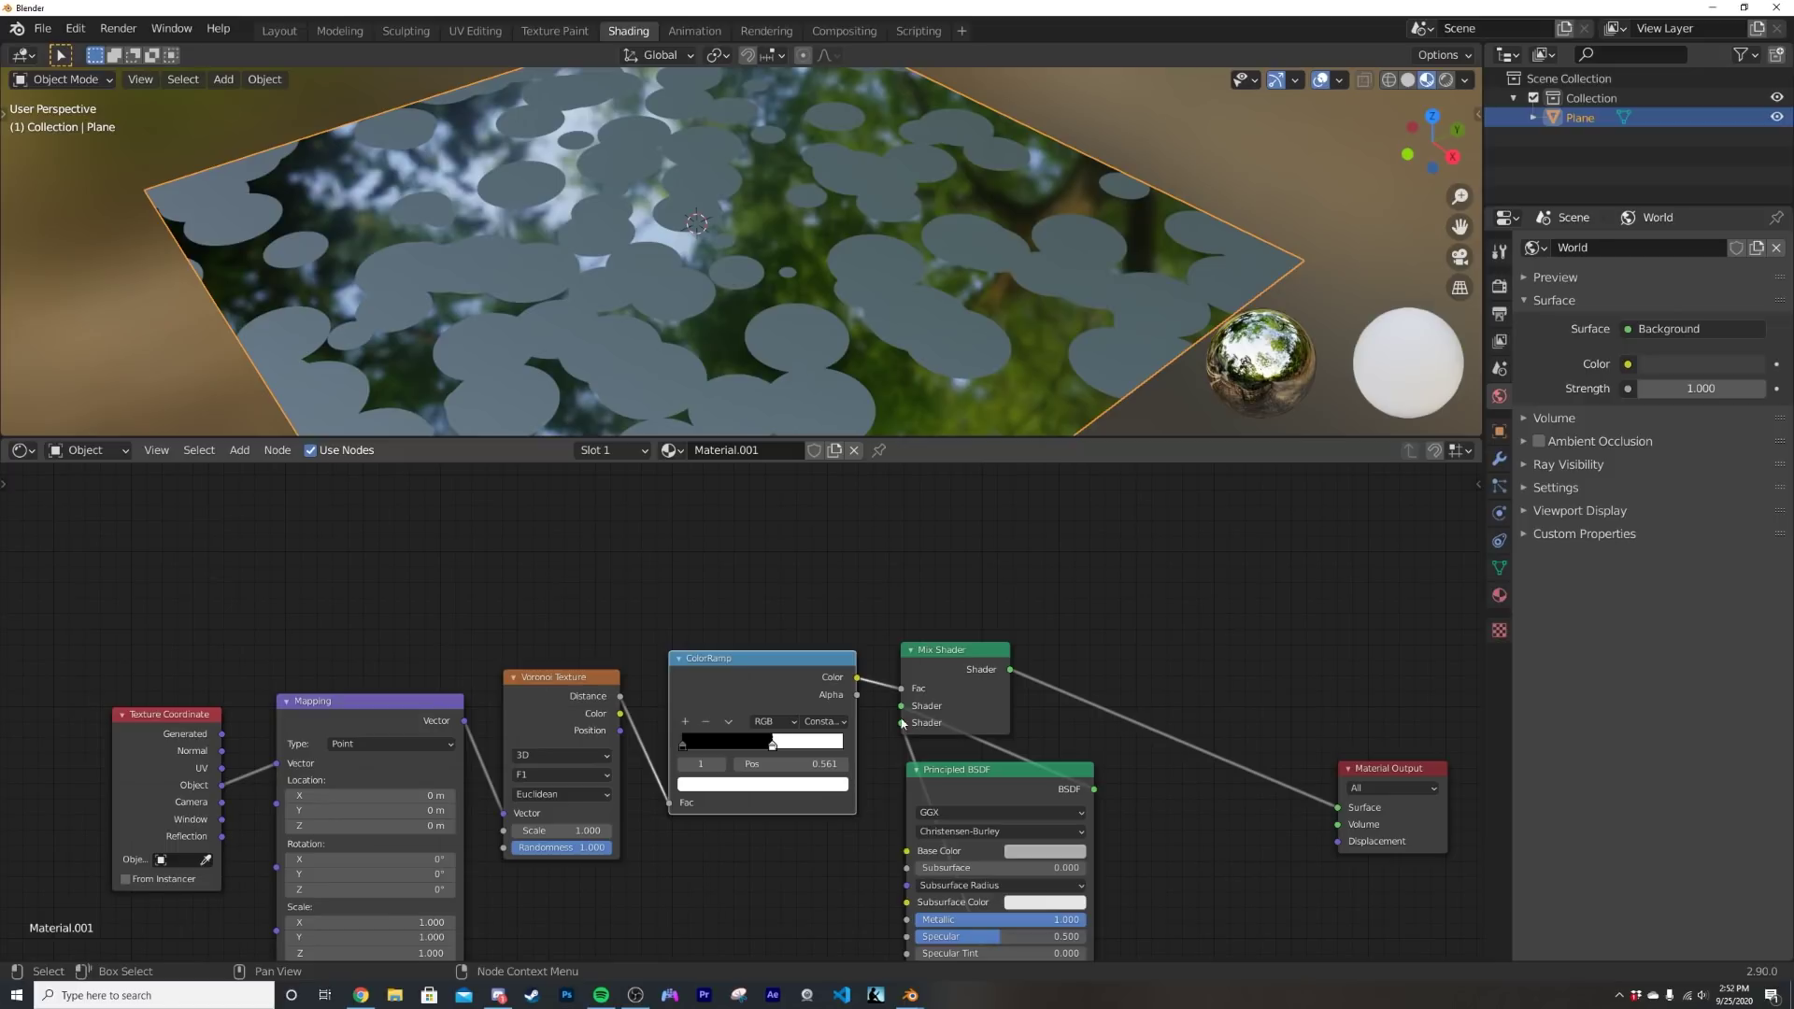
middle_drag(897, 272, 905, 309)
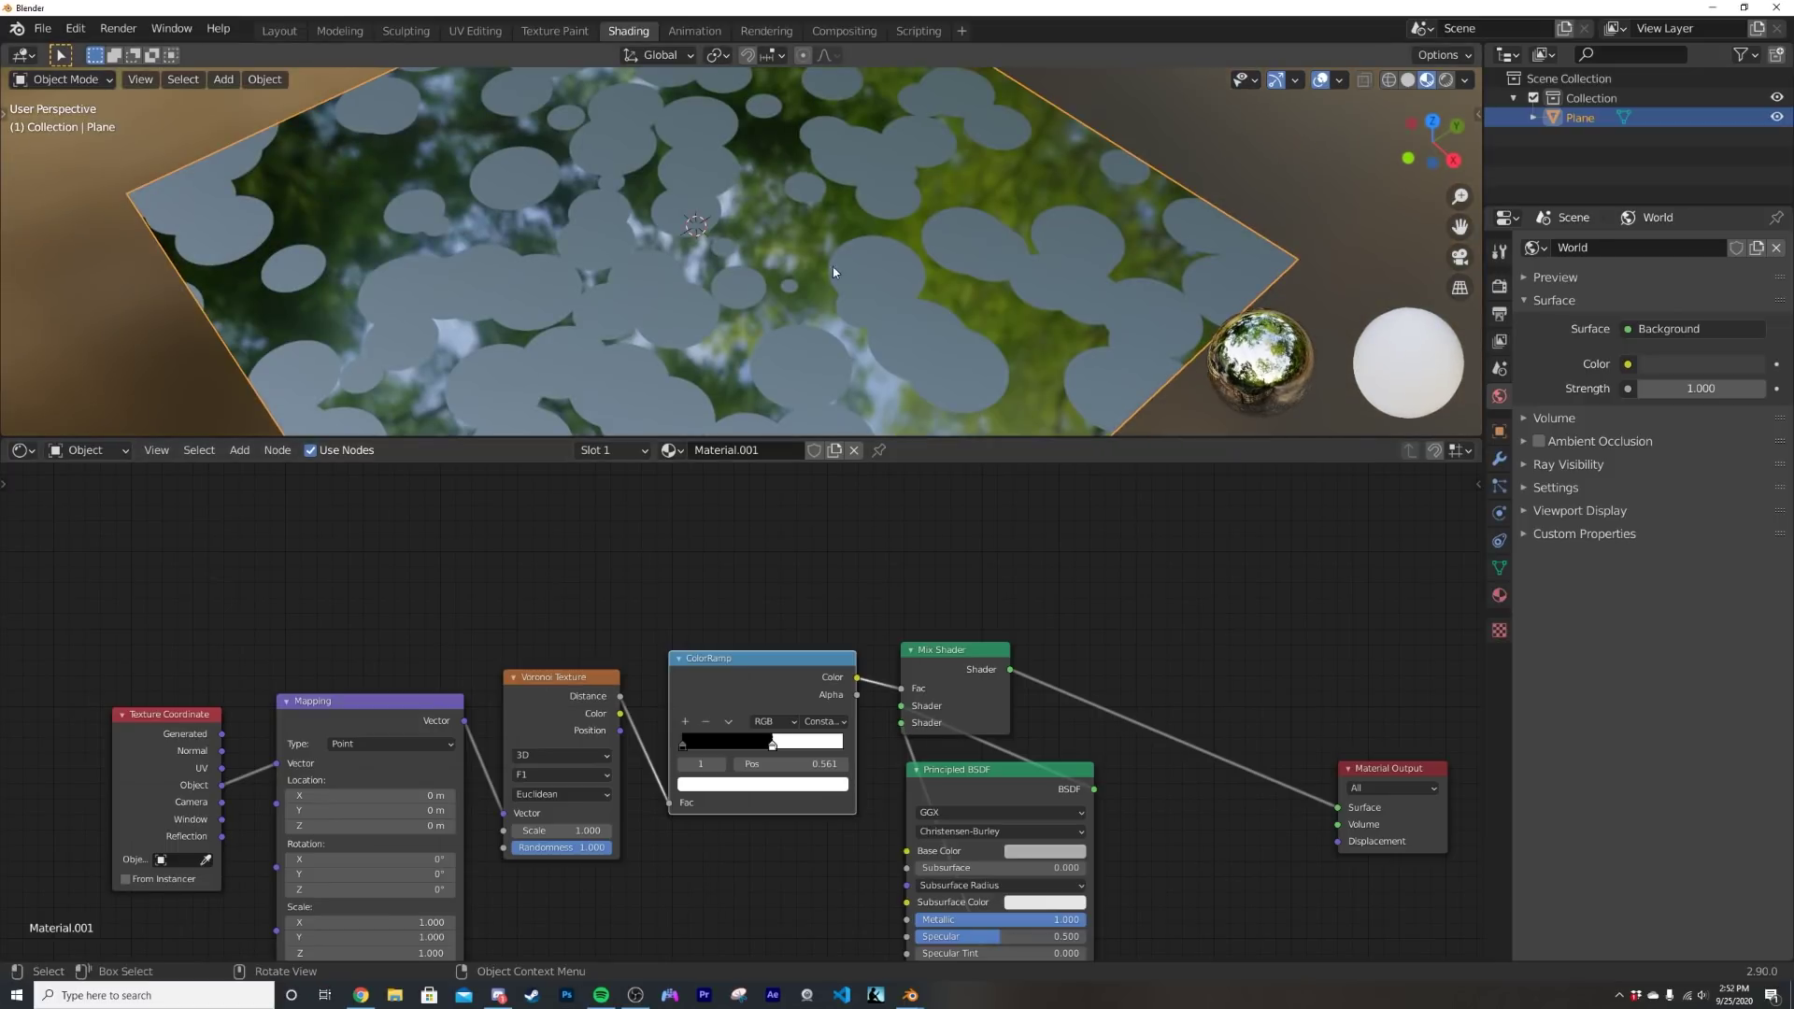
- Fine-tune the ColorRamp's white stop to a position of about 0.57
middle_drag(1013, 745, 992, 651)
scroll(987, 664, down, 5)
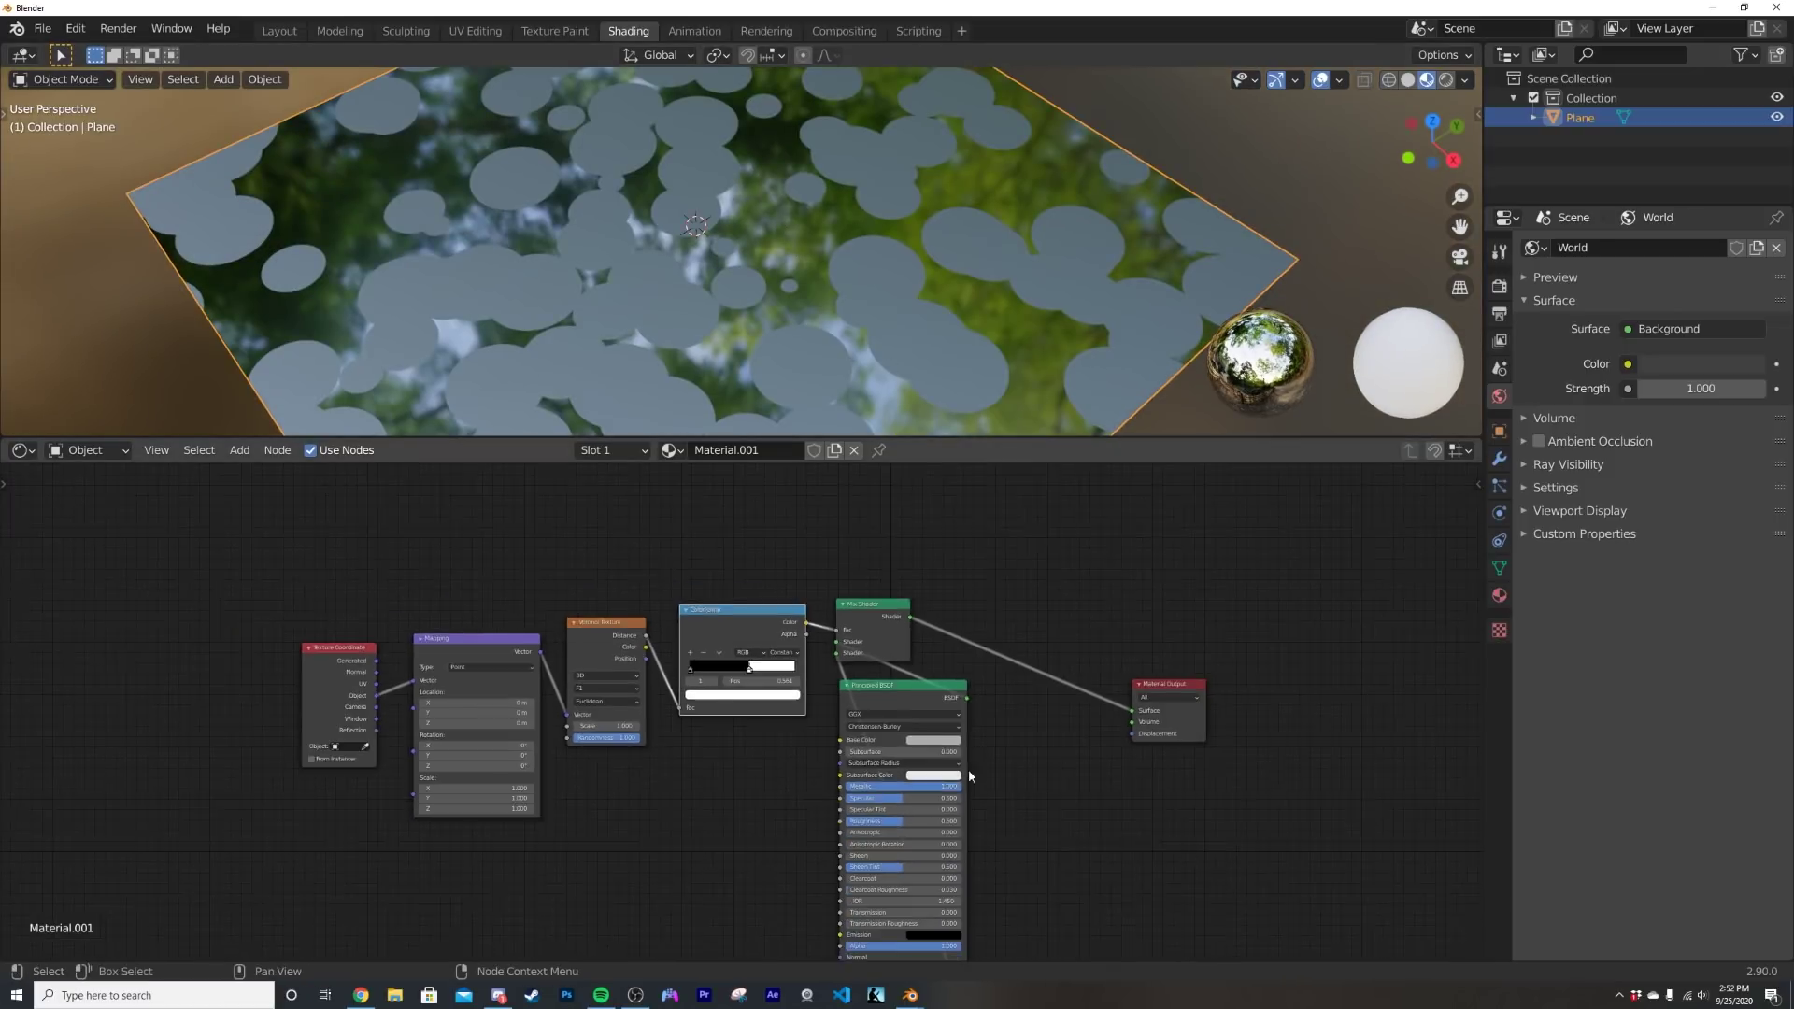
middle_drag(969, 776, 997, 542)
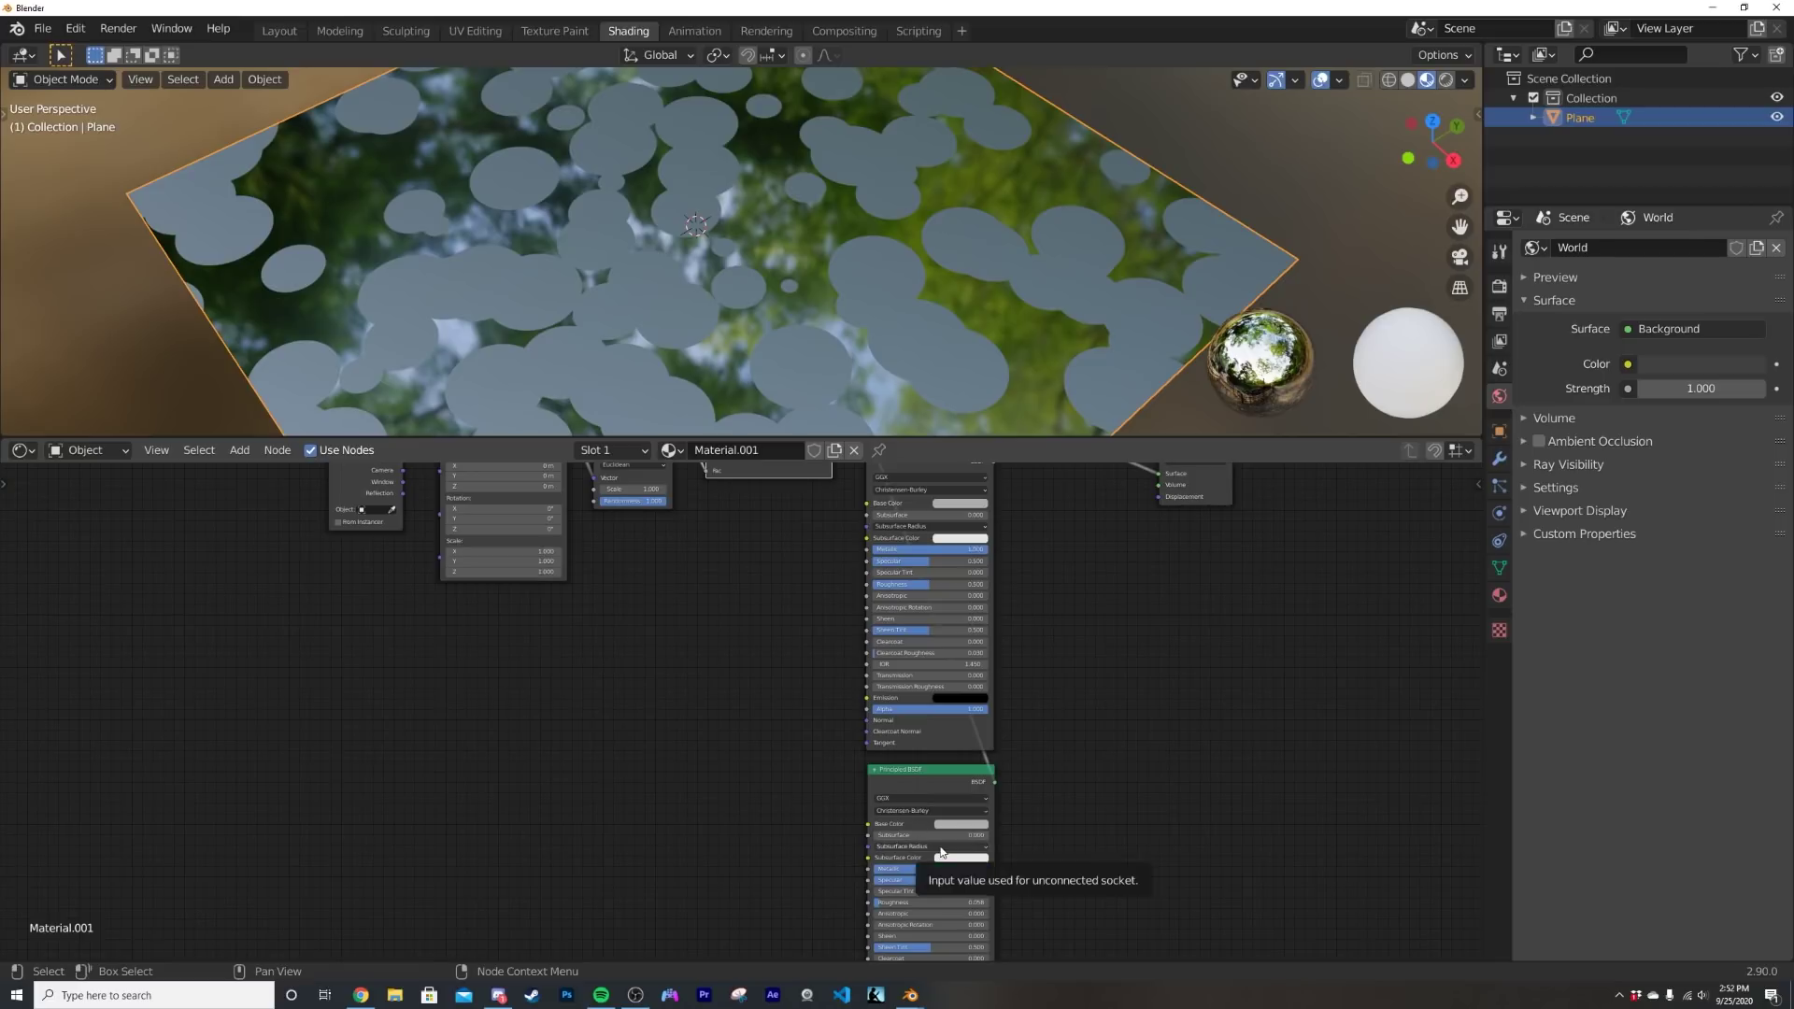
middle_drag(880, 699, 855, 769)
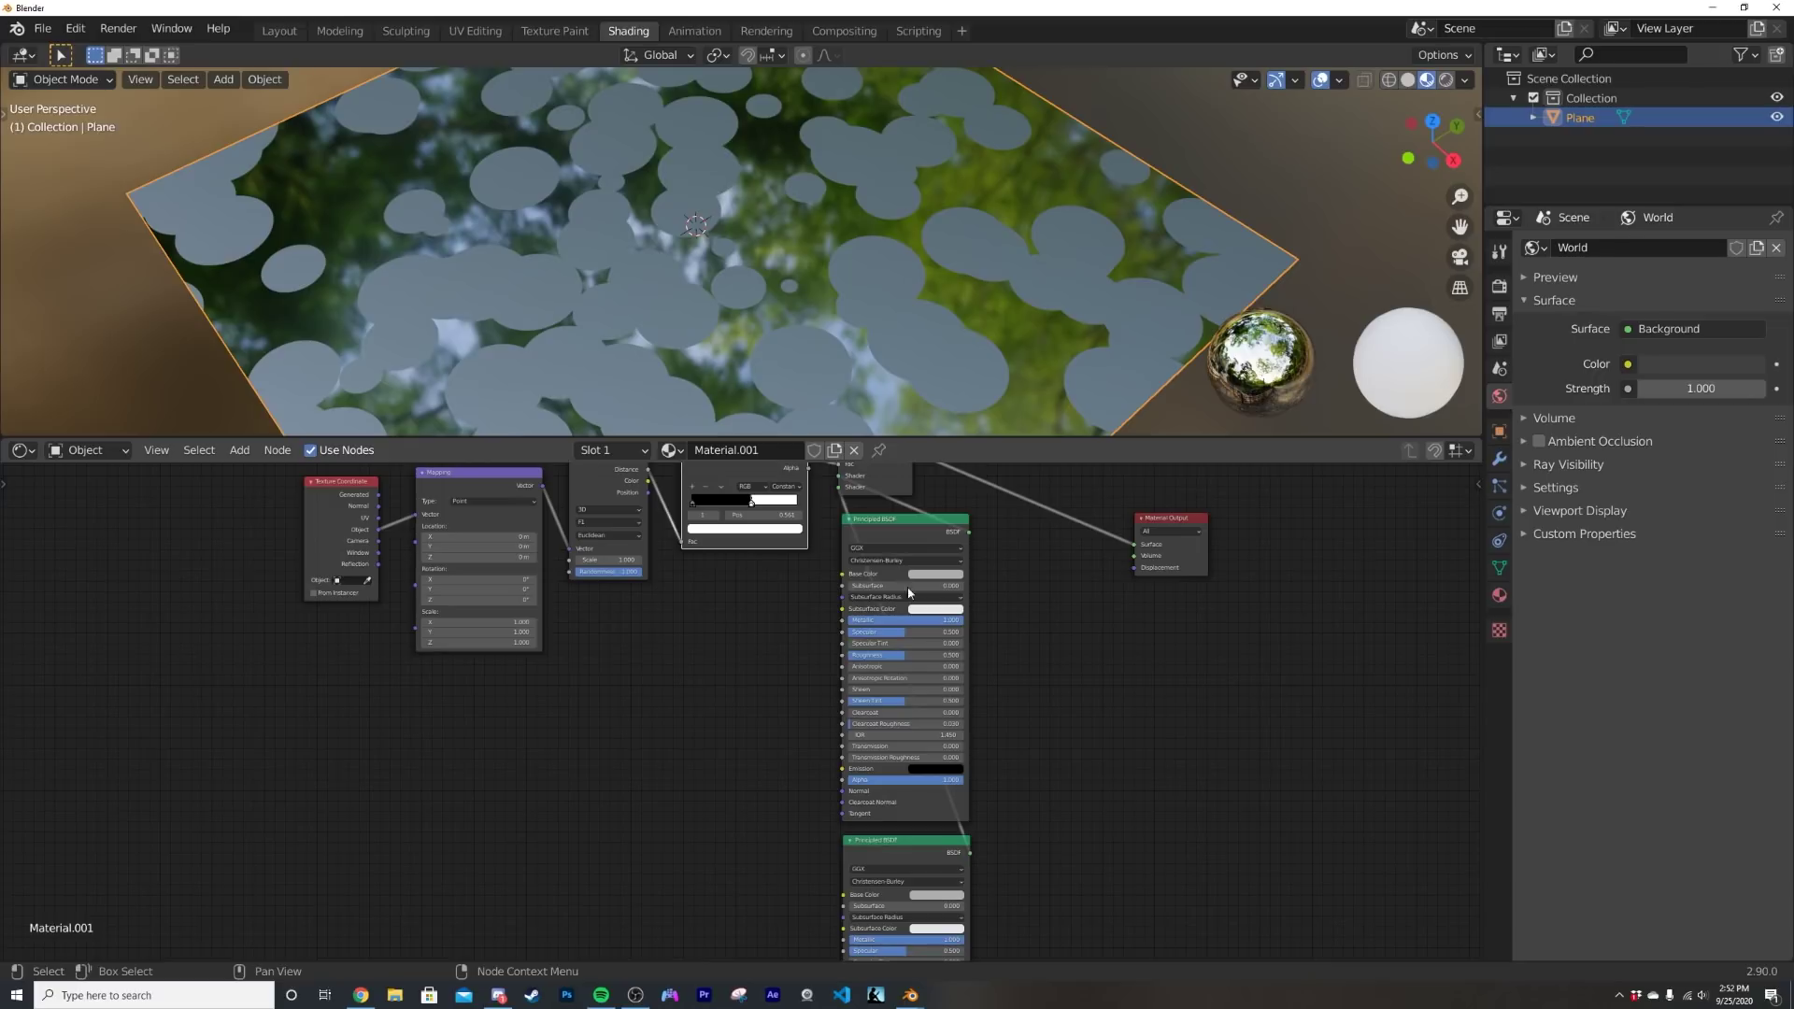
middle_drag(873, 261, 705, 255)
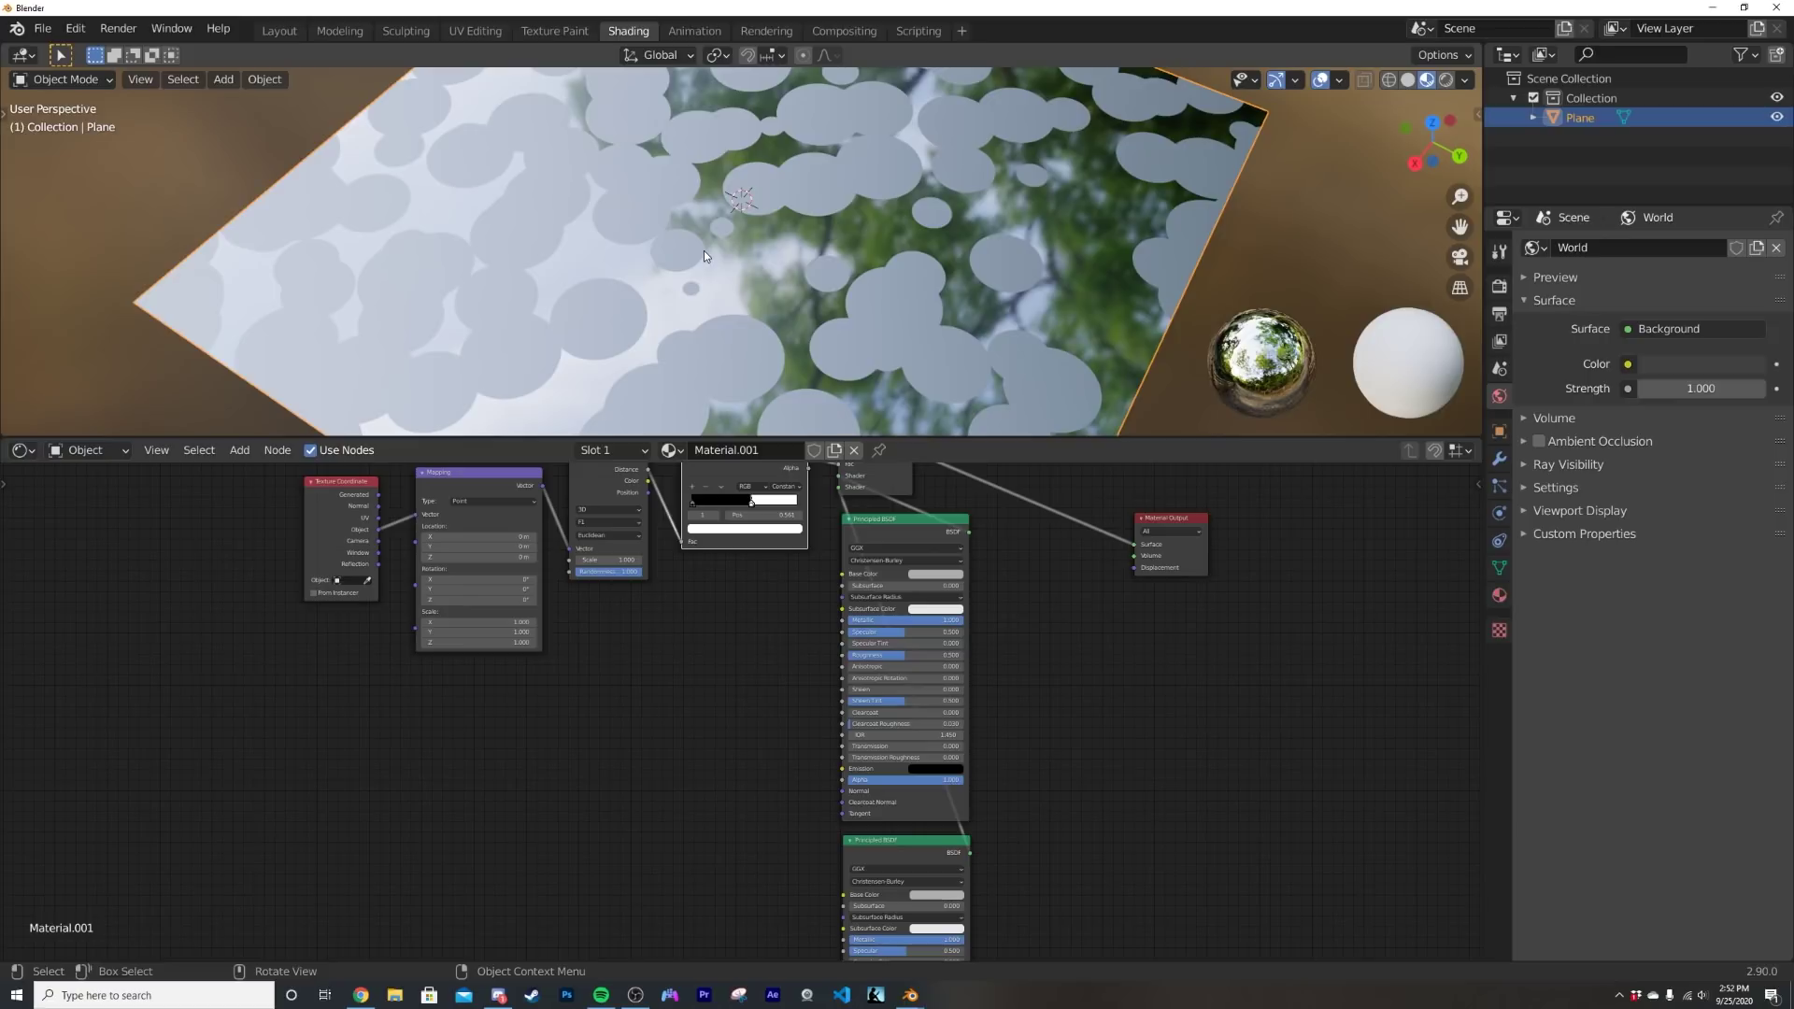
scroll(745, 619, up, 3)
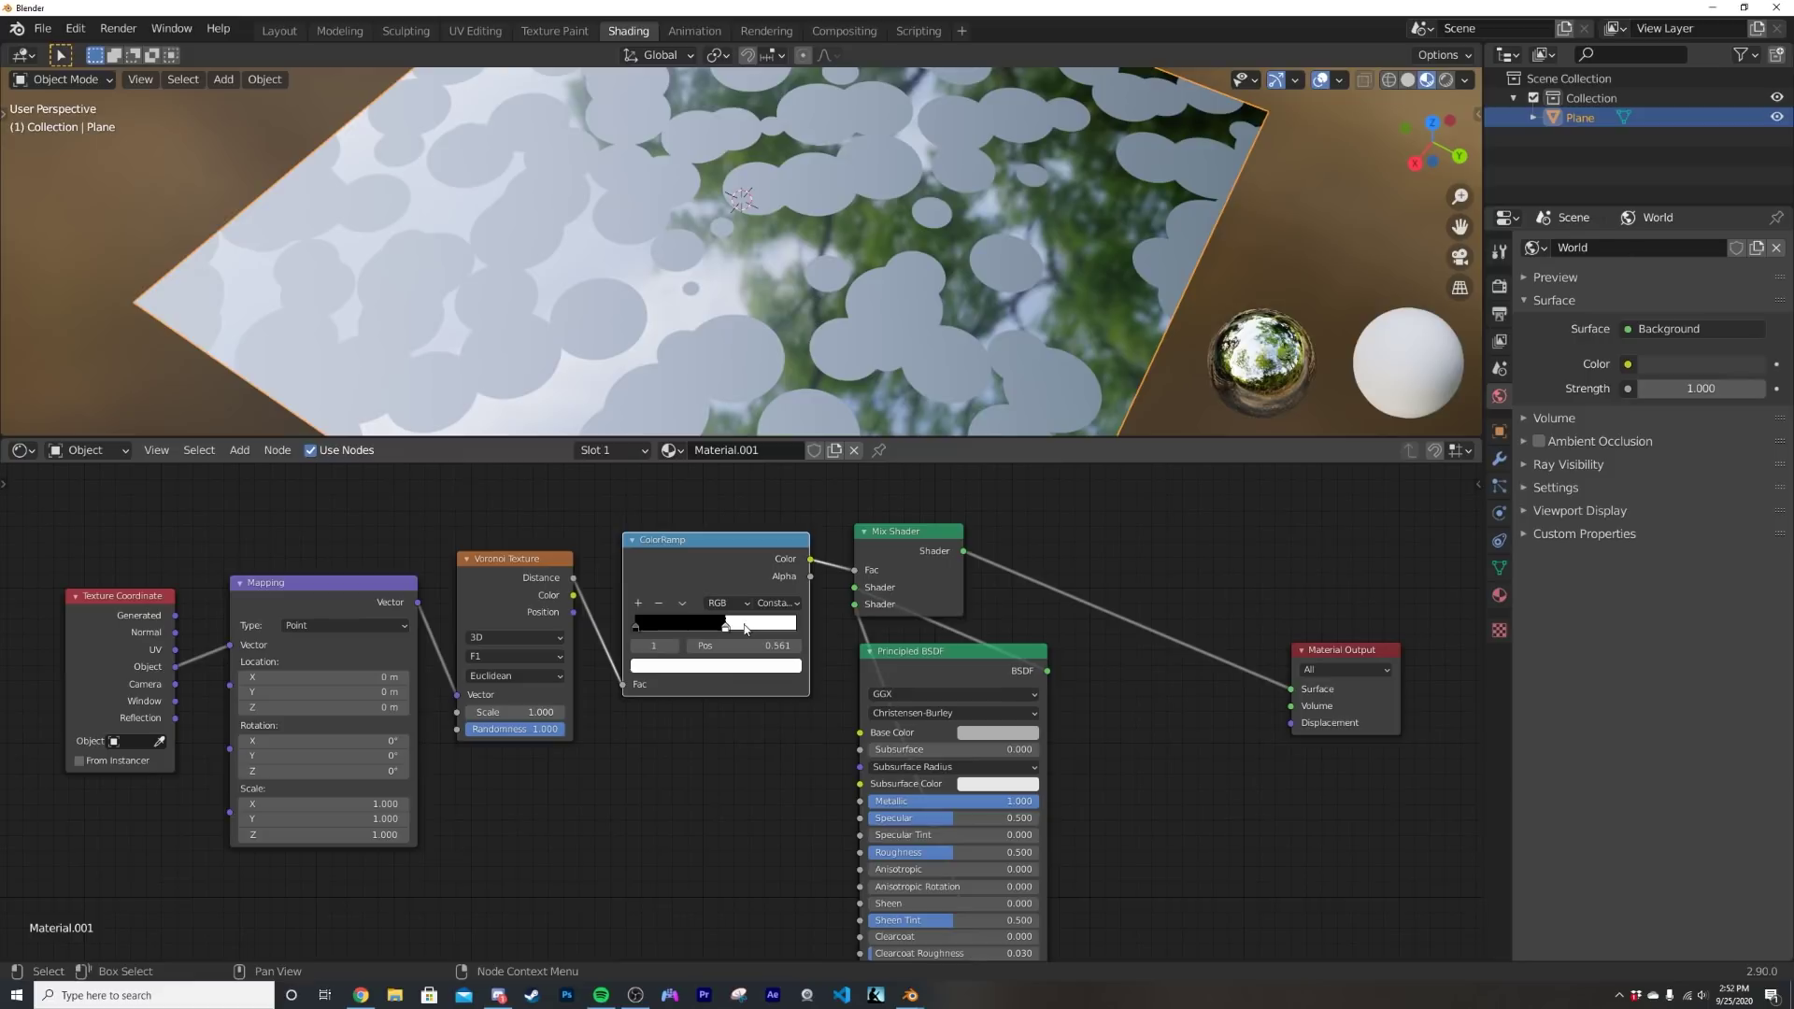
scroll(732, 623, up, 1)
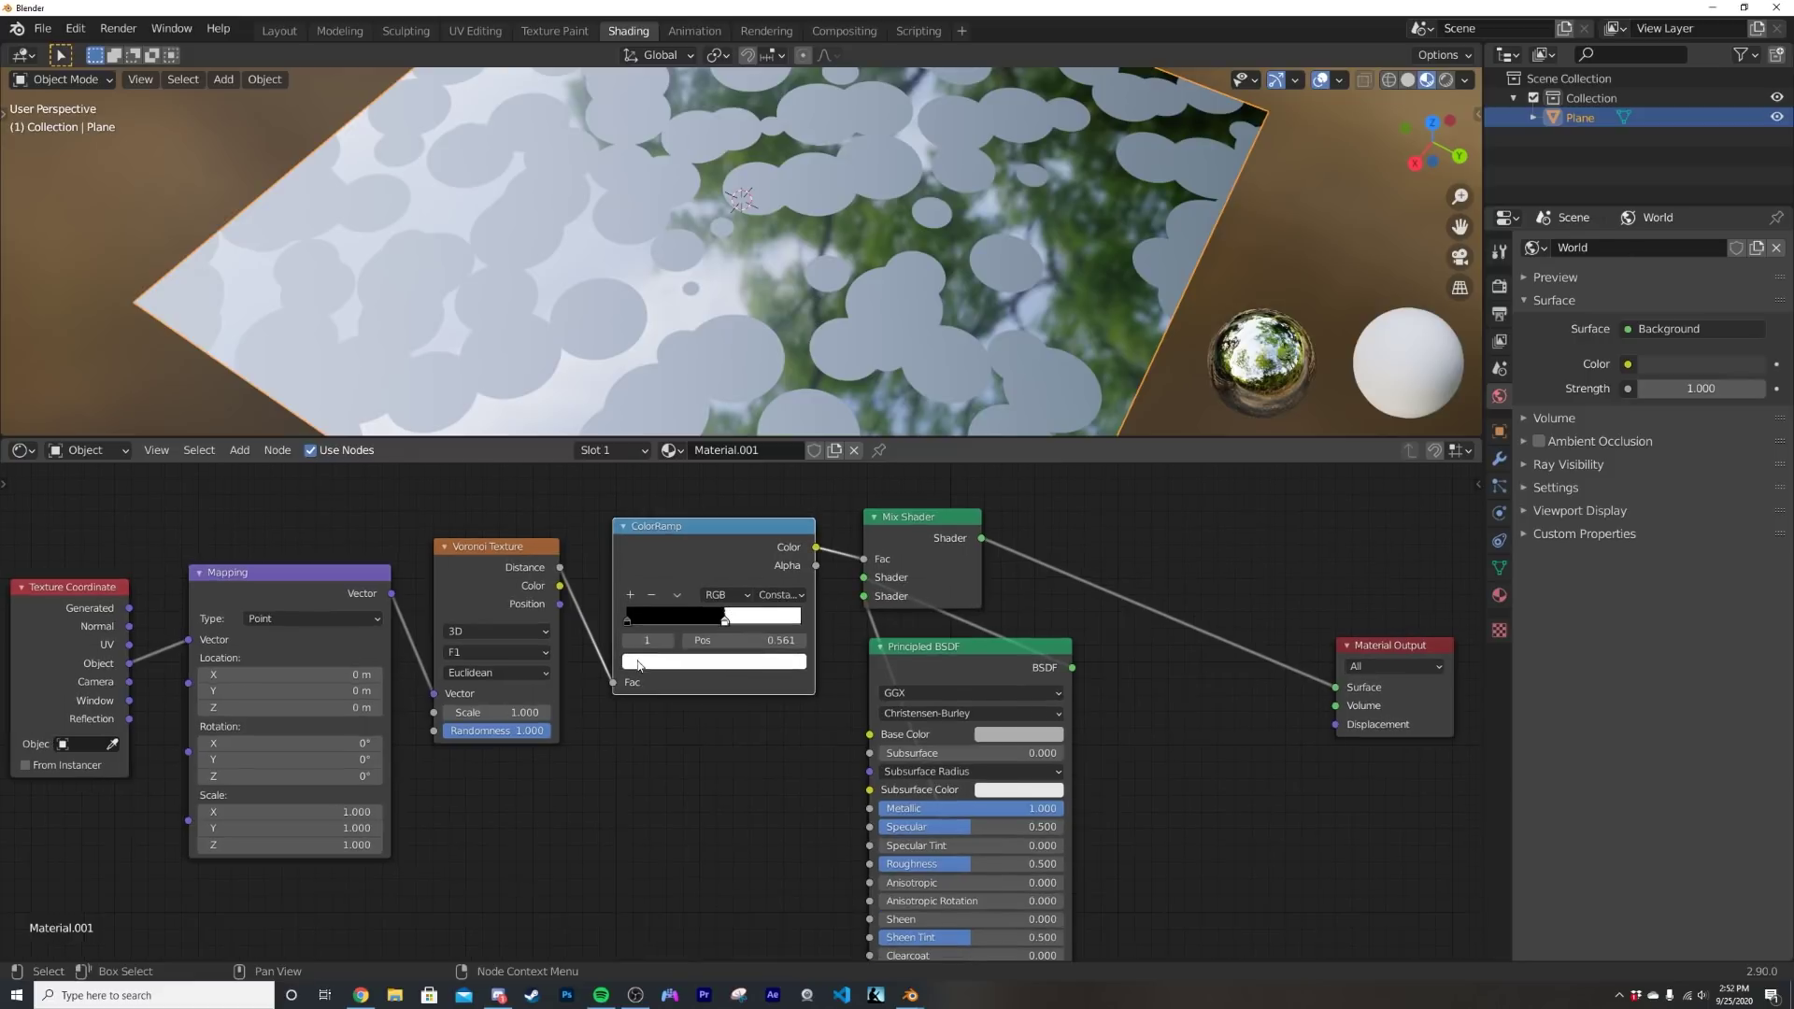
click(780, 595)
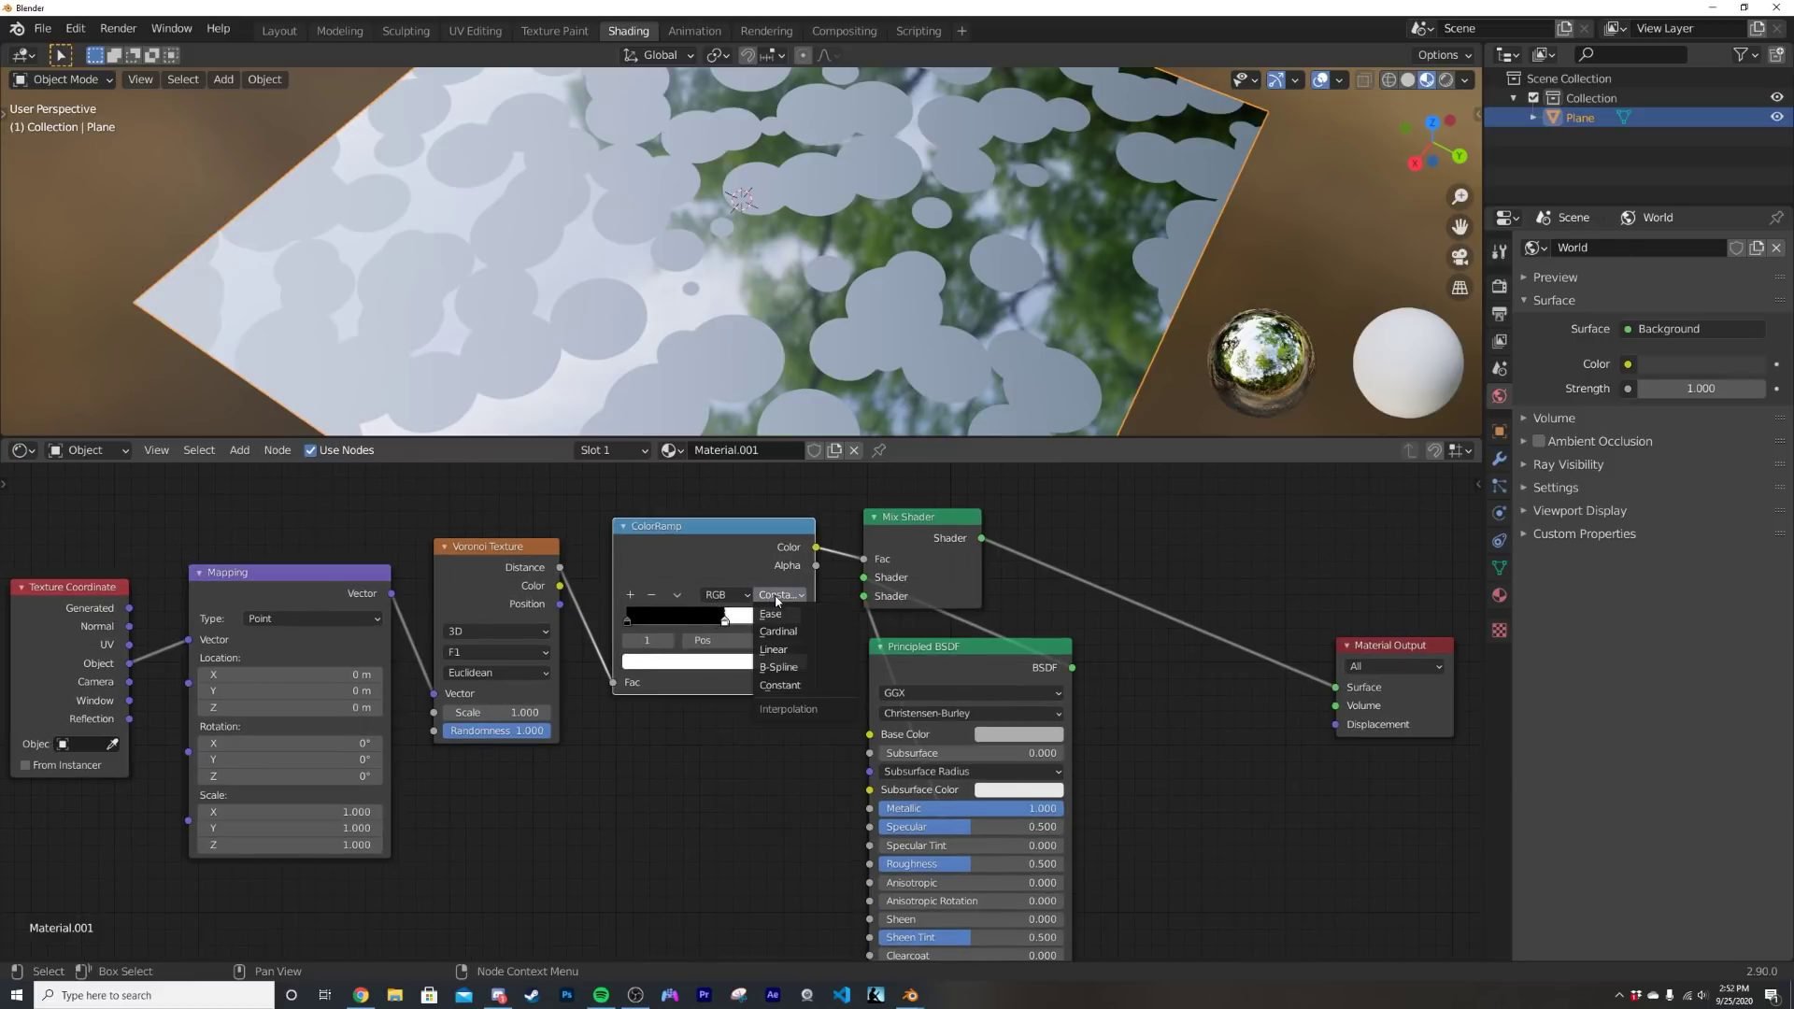
drag(726, 620, 732, 624)
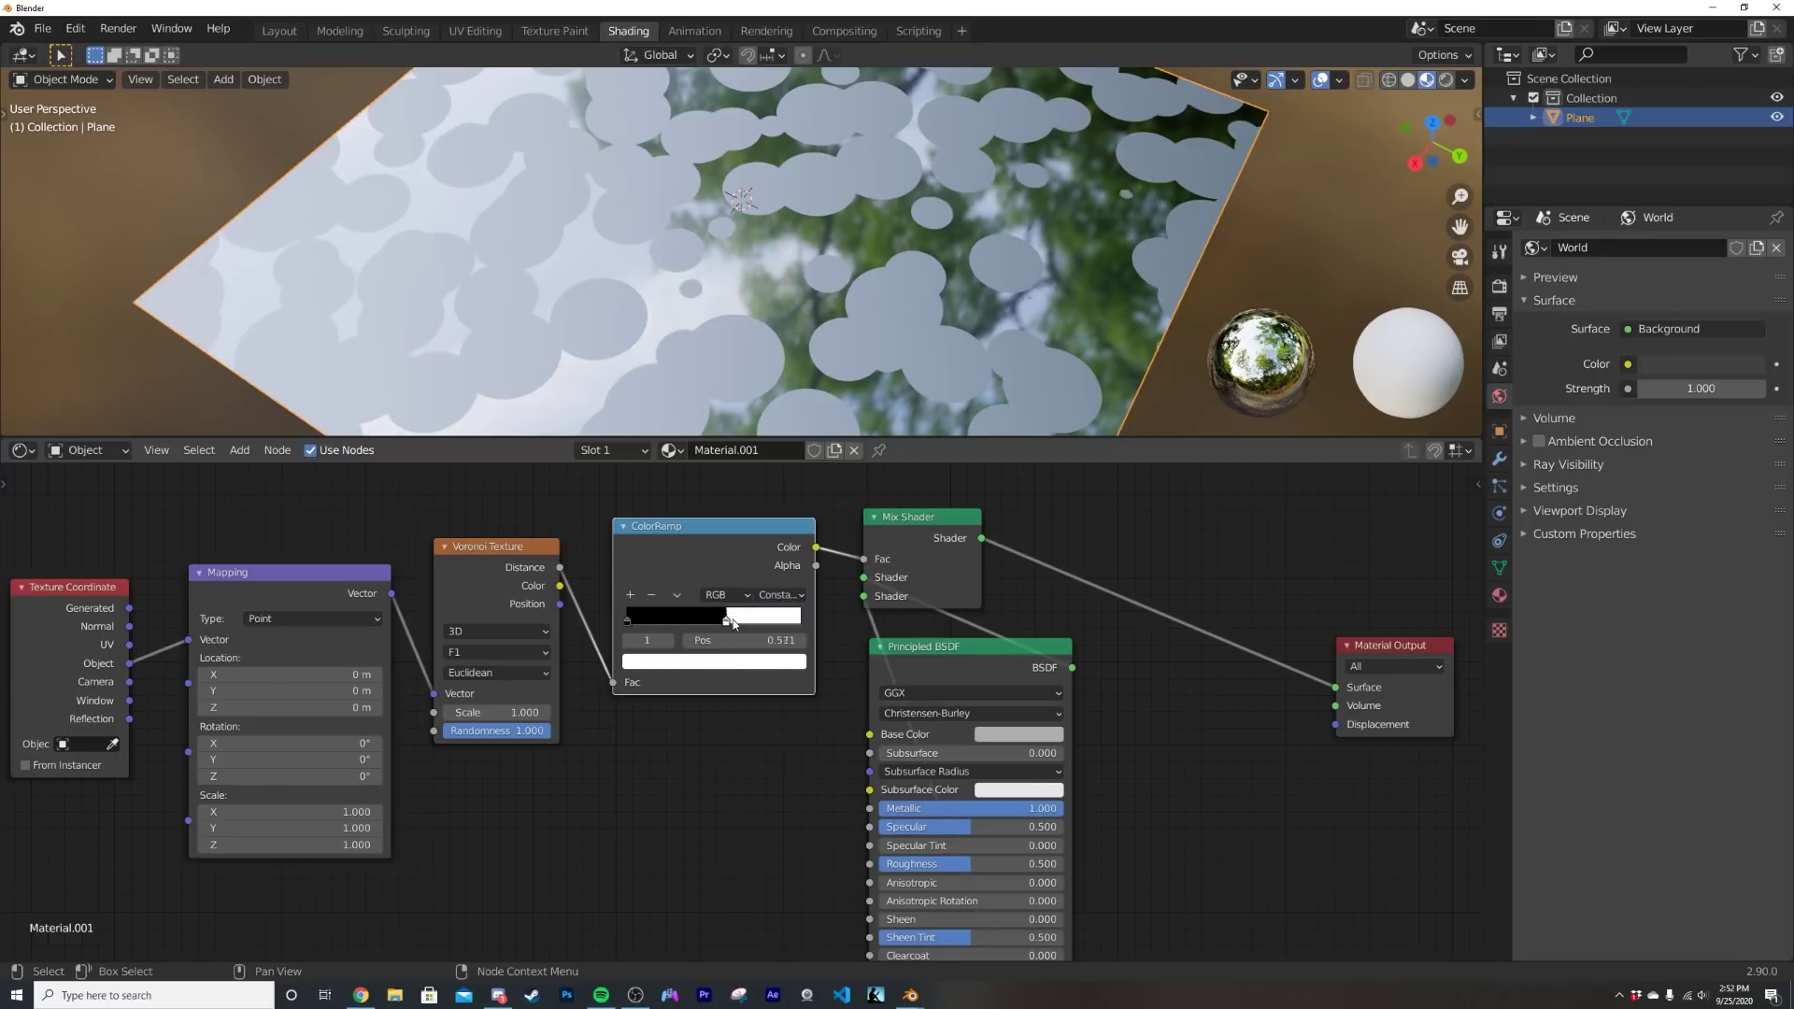
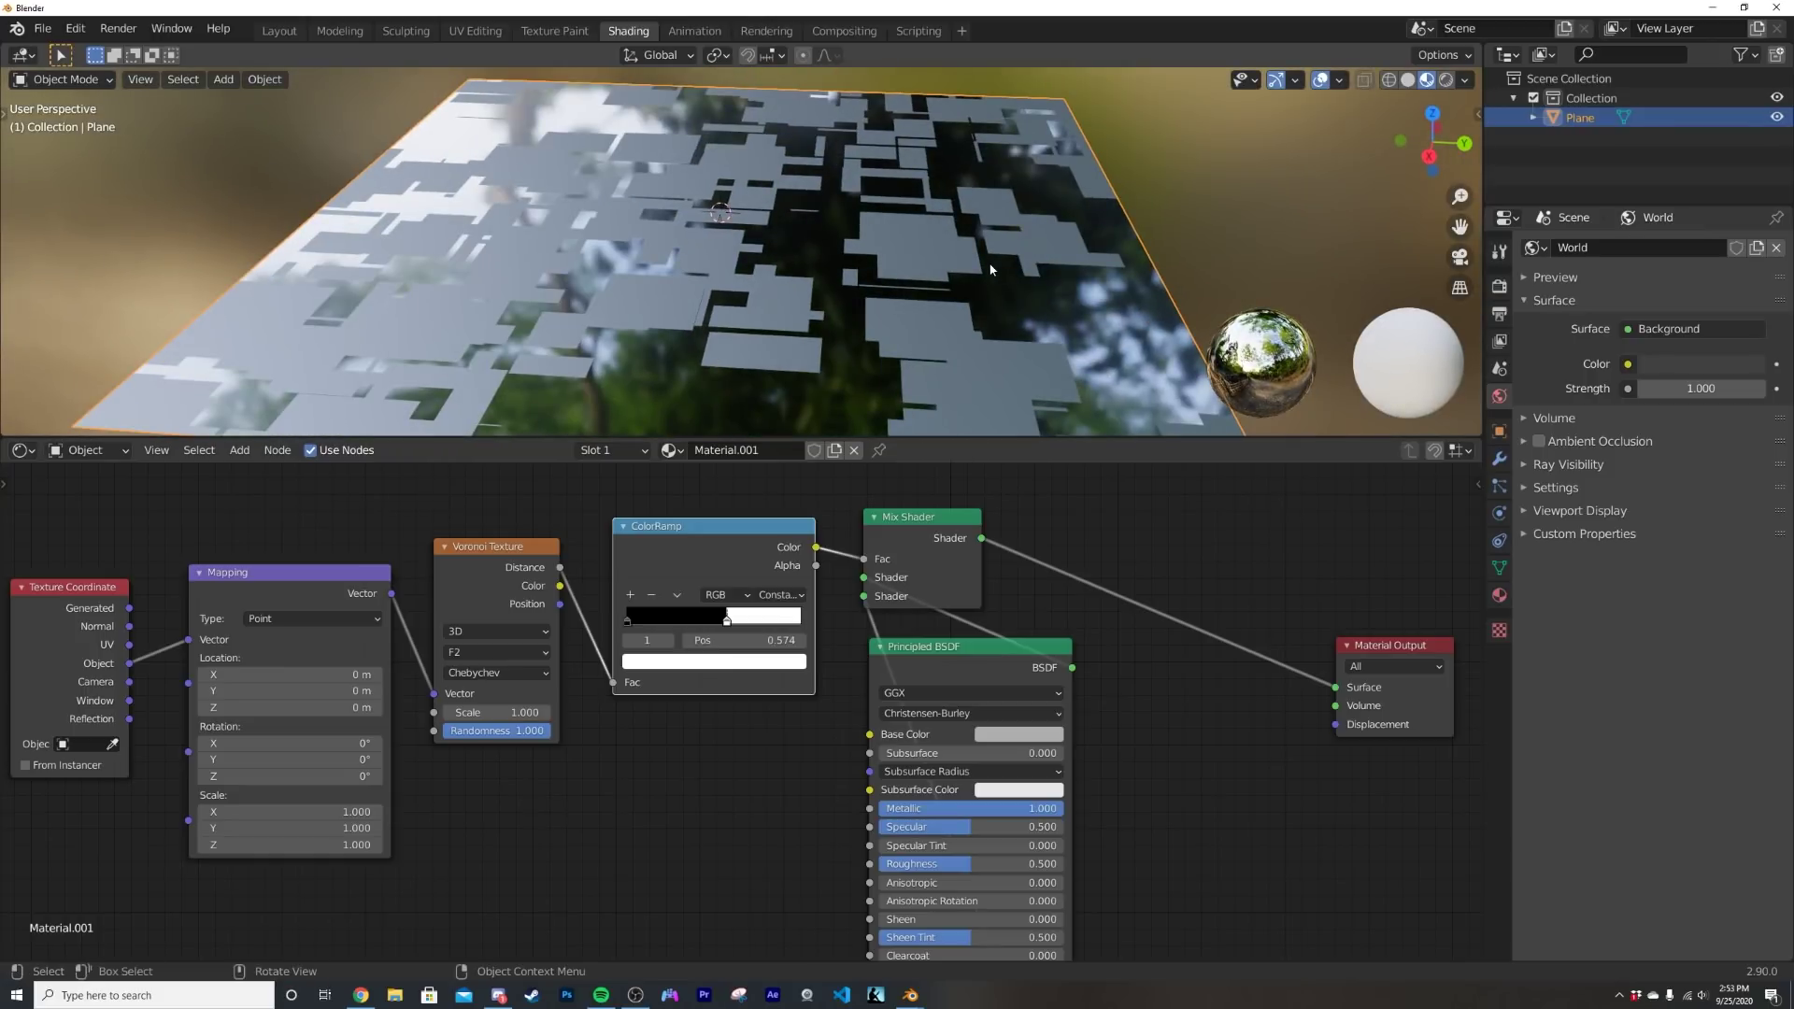
- Move the Texture Coordinate, Mapping, Voronoi Texture and ColorRamp nodes up together to clear space beside the first Principled BSDF
middle_drag(953, 390, 956, 370)
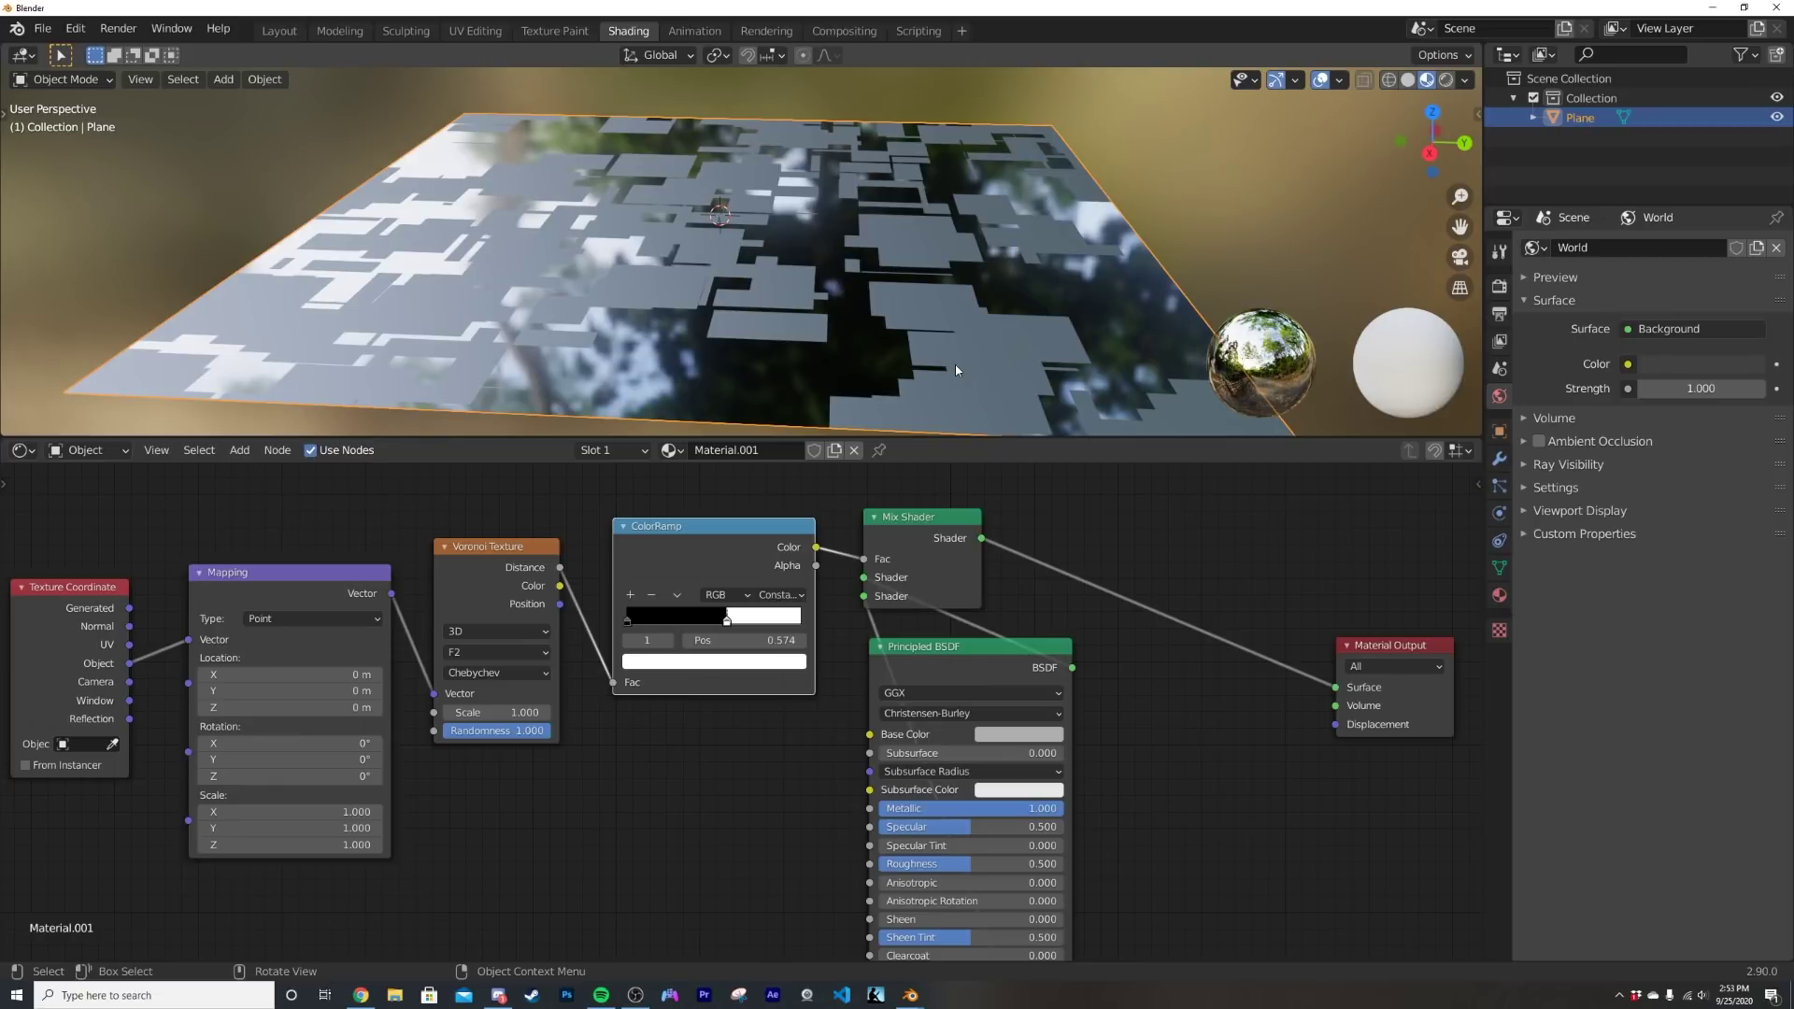
middle_drag(903, 809, 889, 710)
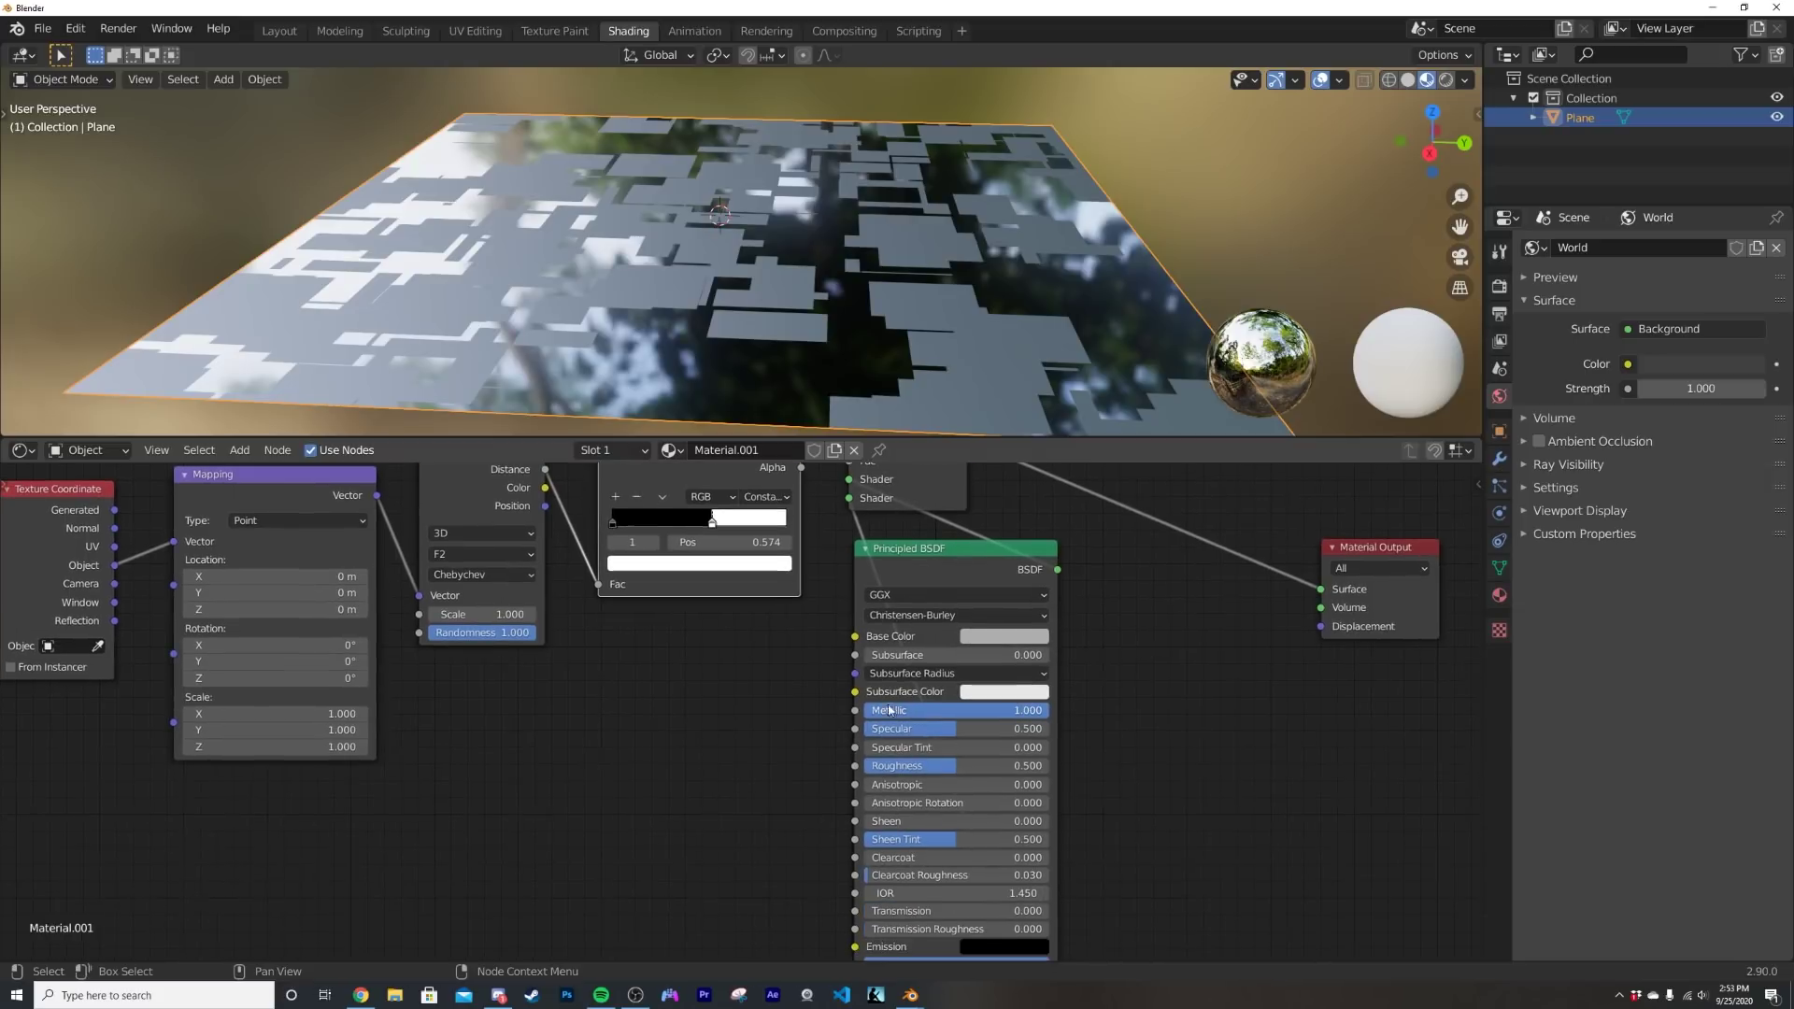
scroll(937, 727, down, 2)
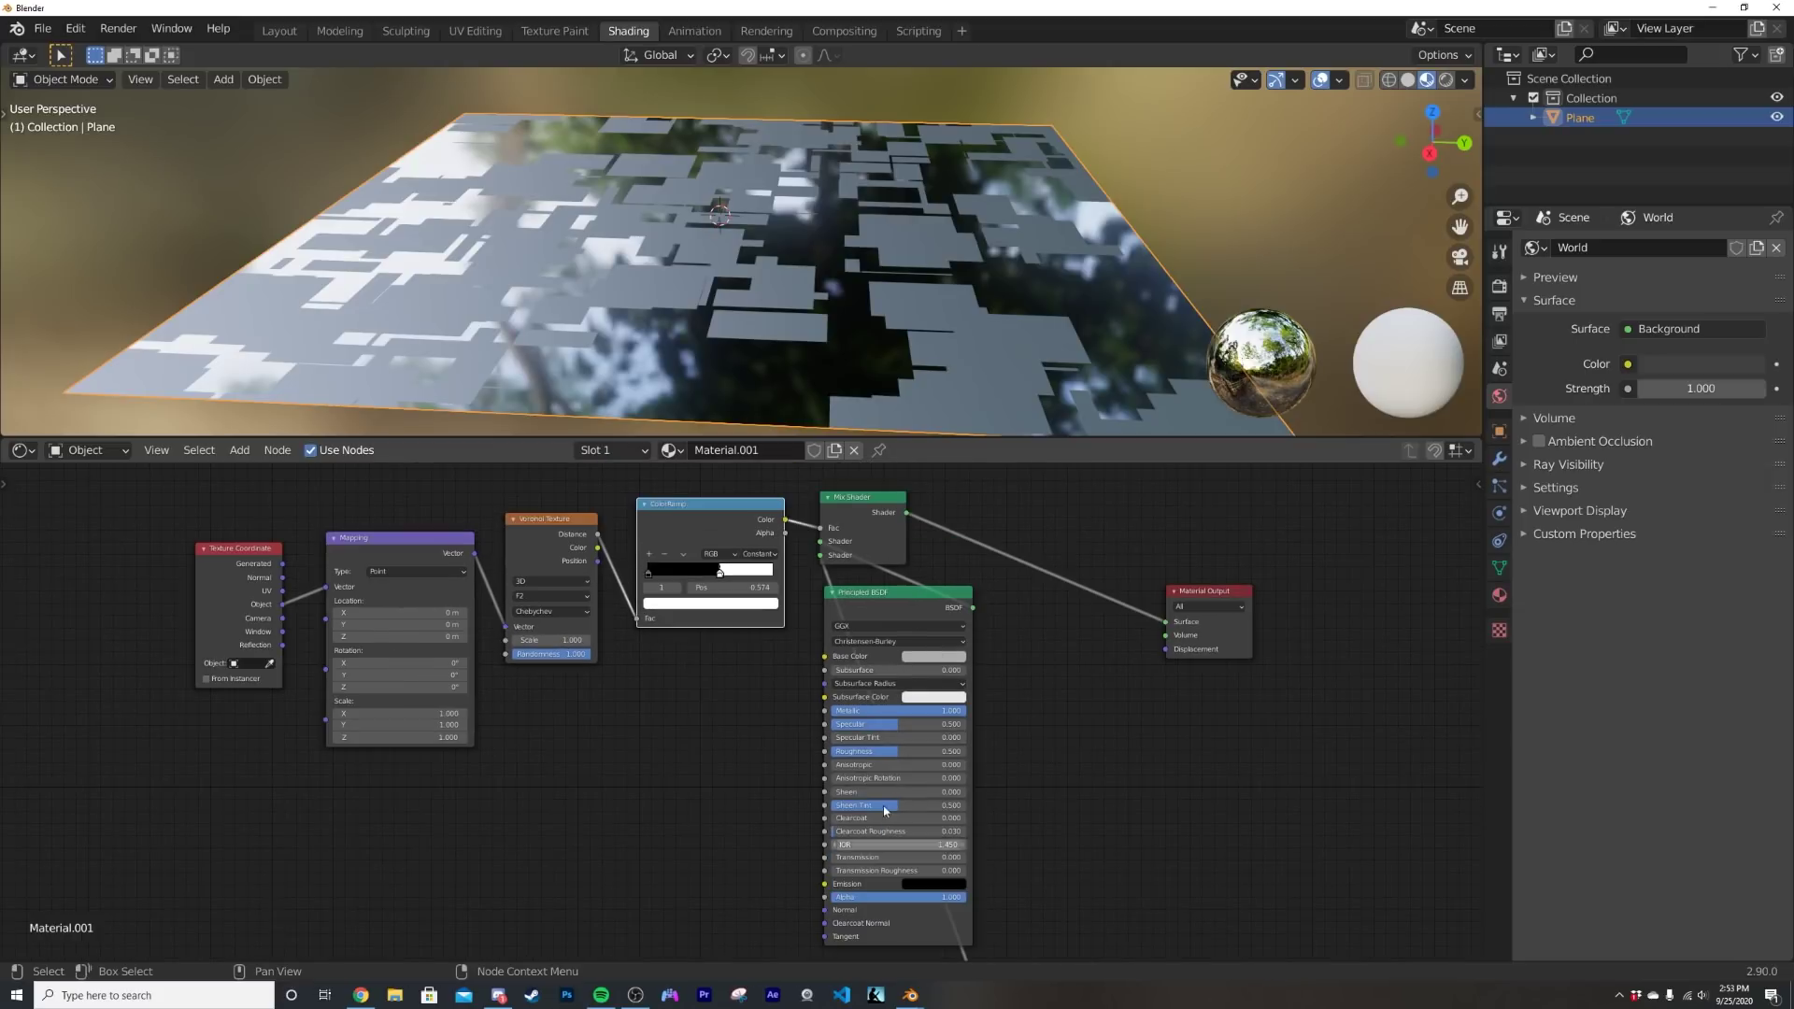
middle_drag(852, 920, 892, 789)
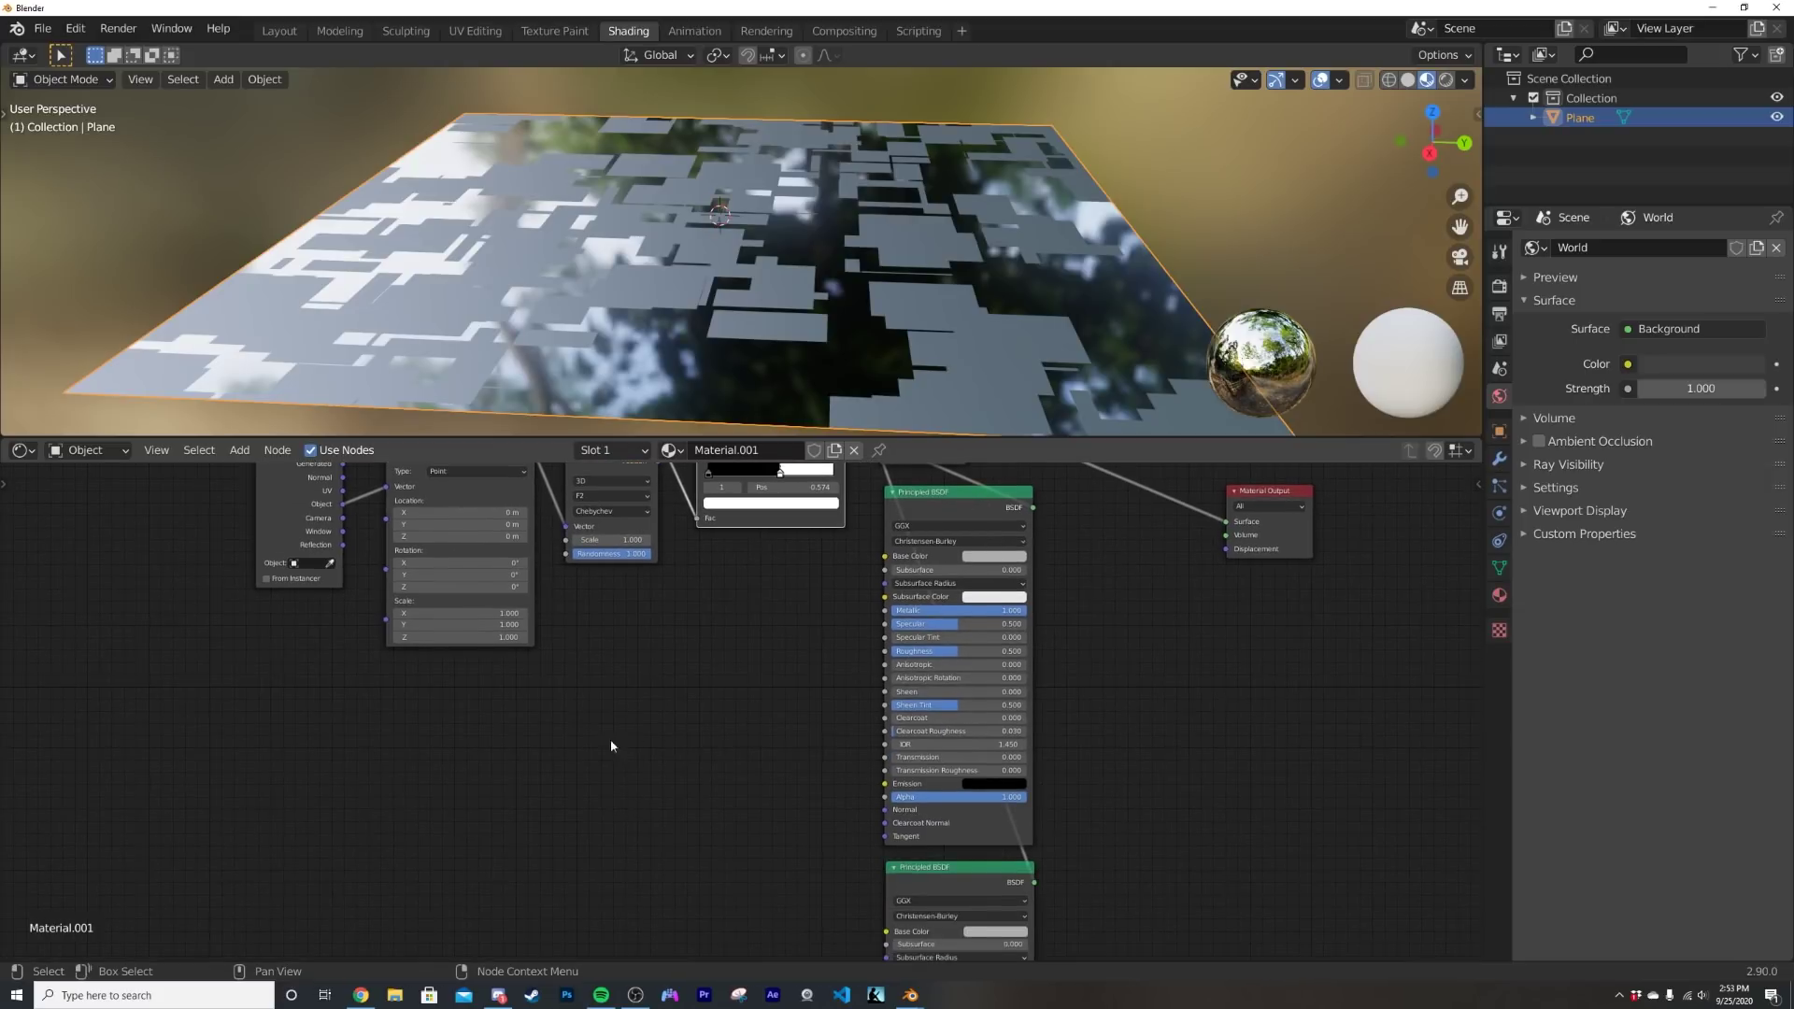
middle_drag(612, 746, 571, 865)
drag(178, 527, 719, 694)
key(g)
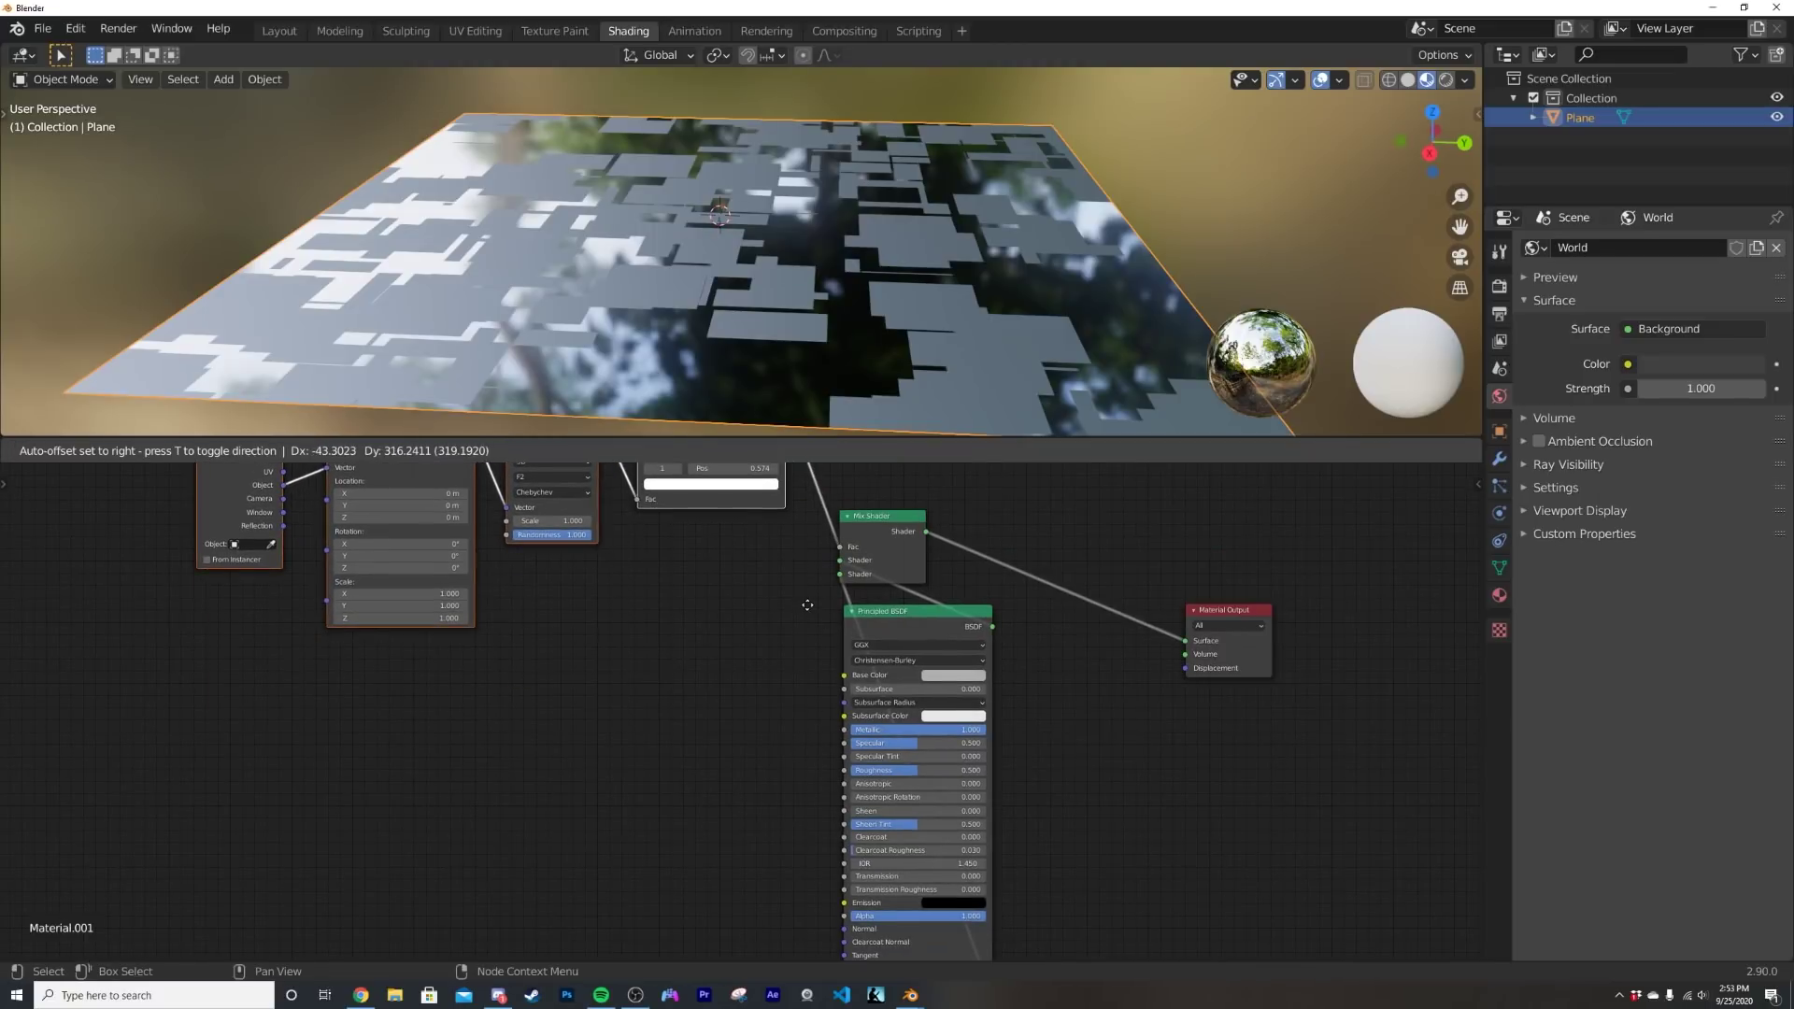
click(802, 608)
- Add a Bump node and connect its Normal output to the first Principled BSDF's Normal input
scroll(721, 721, up, 4)
middle_drag(668, 827, 626, 683)
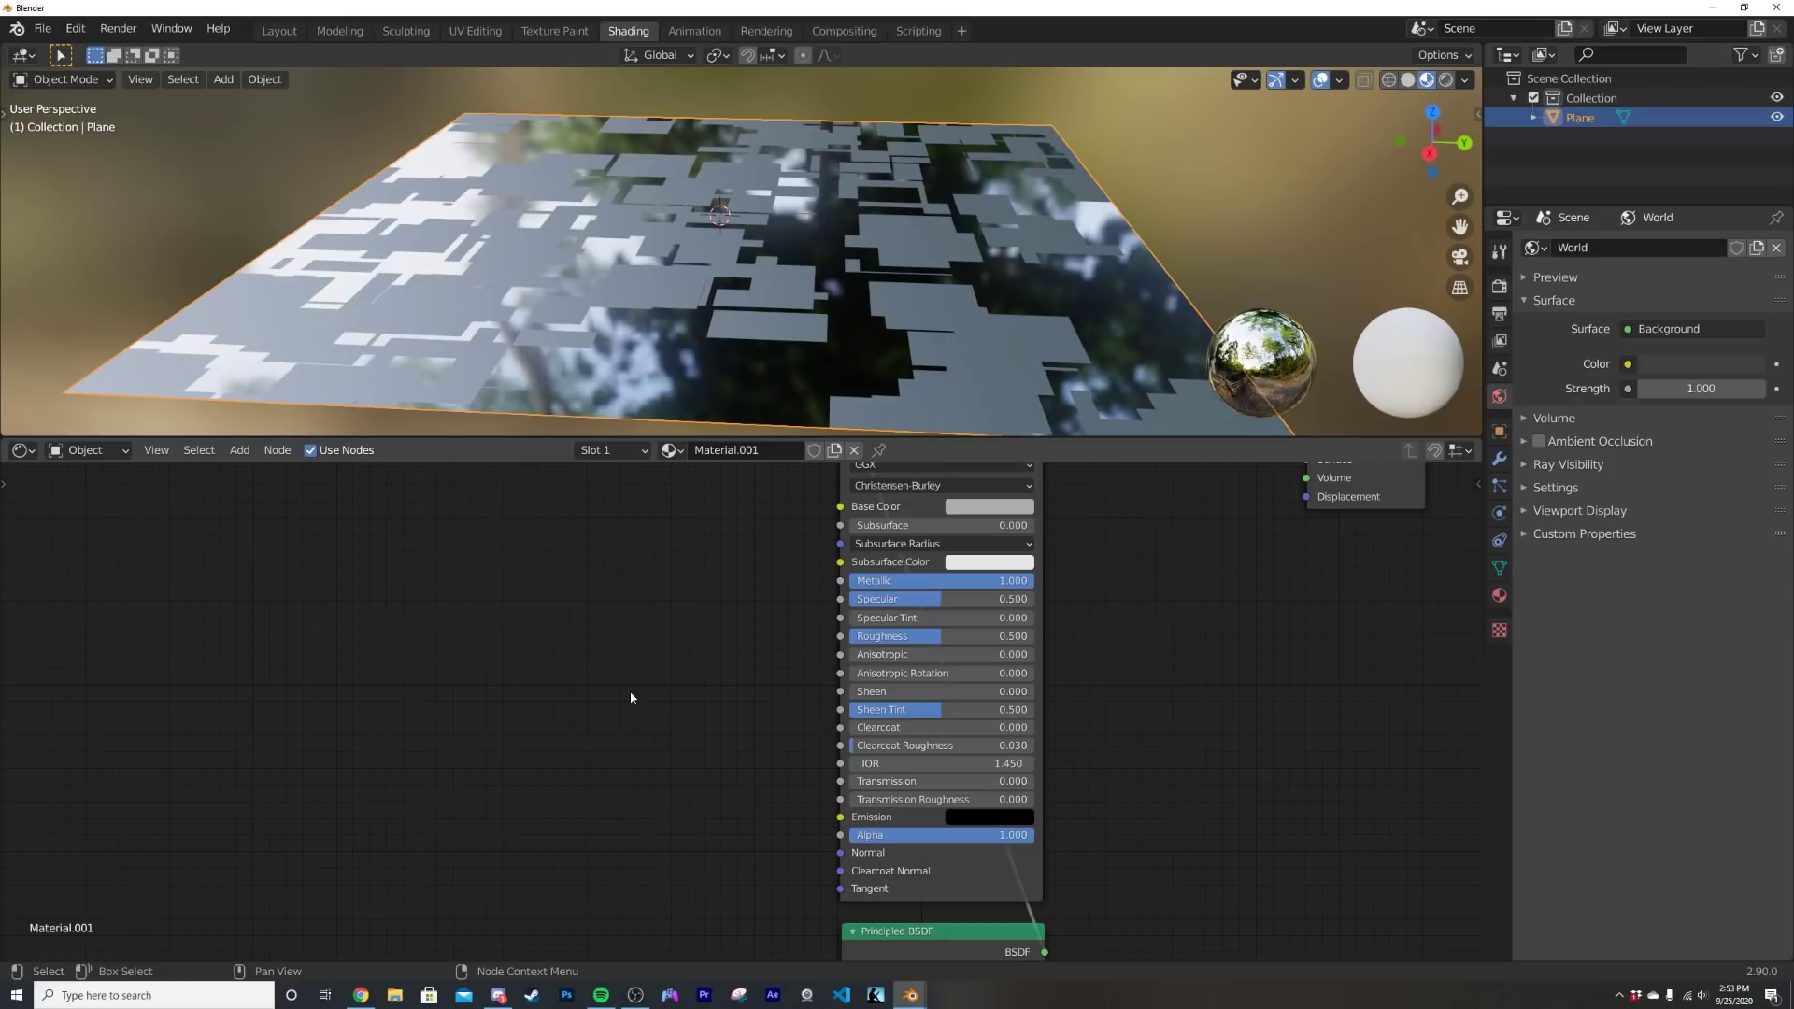
key(shift+a)
click(630, 692)
text(bum)
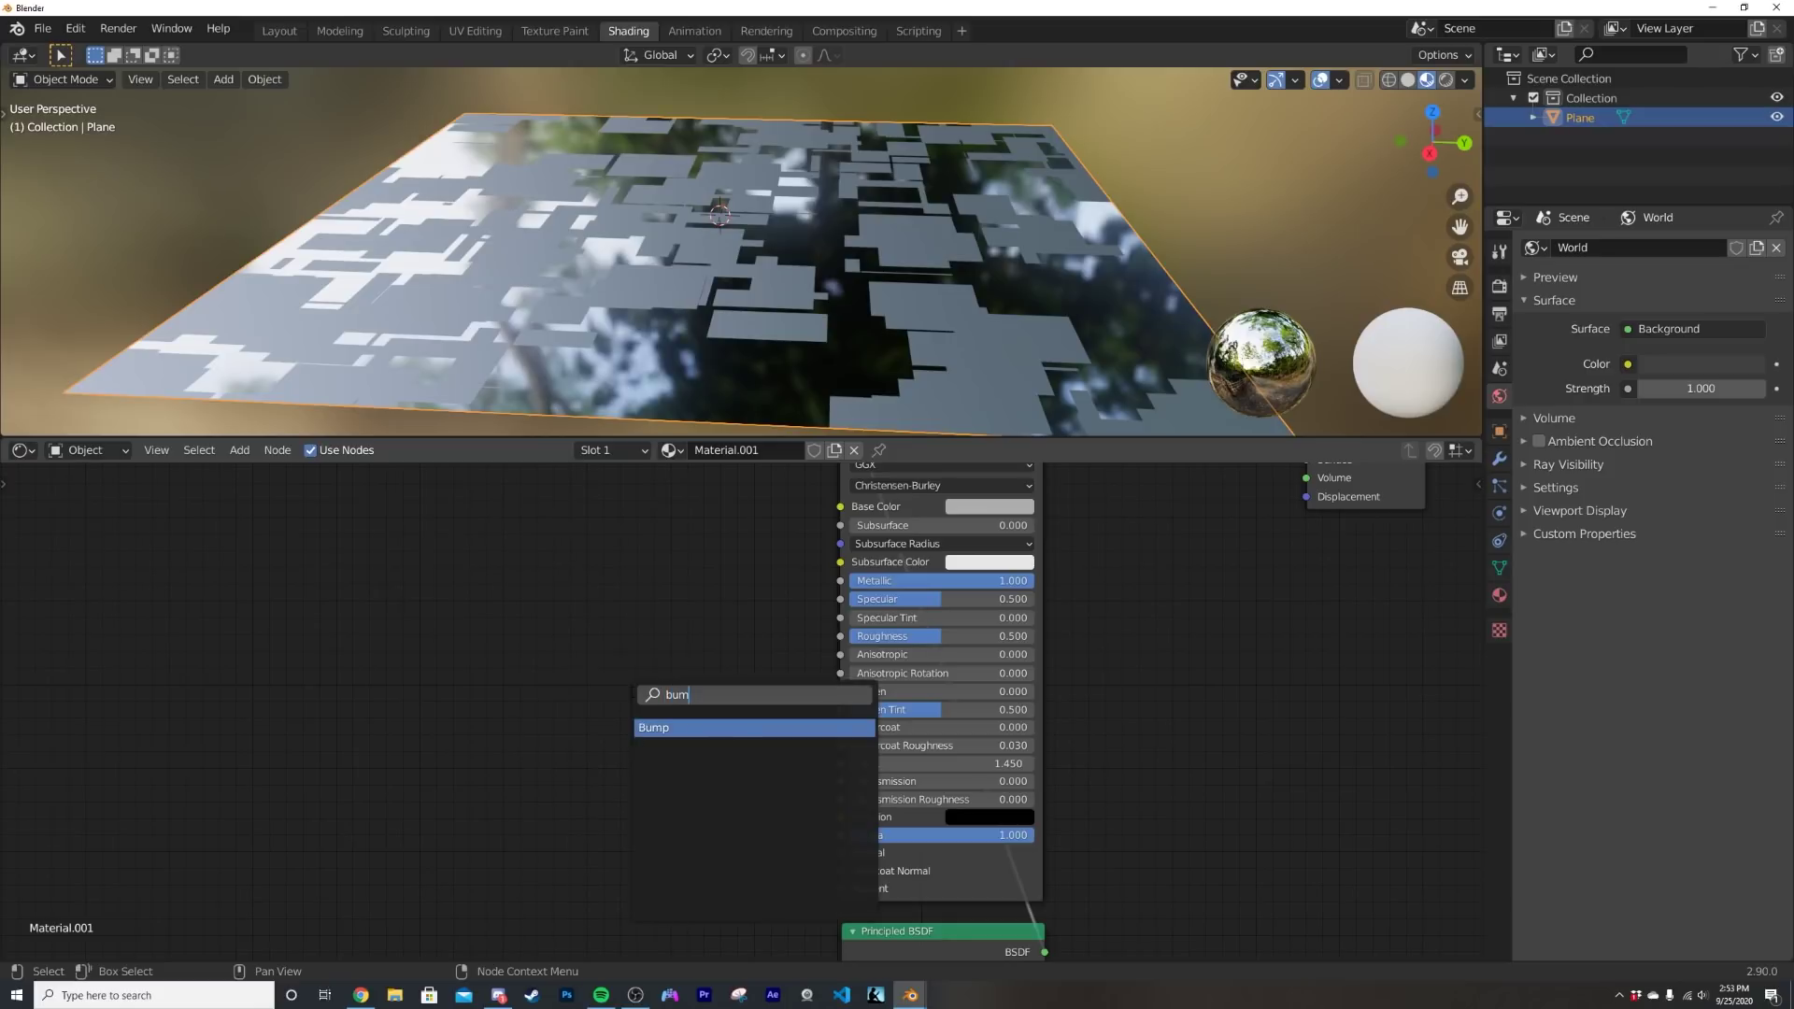
click(668, 728)
click(826, 851)
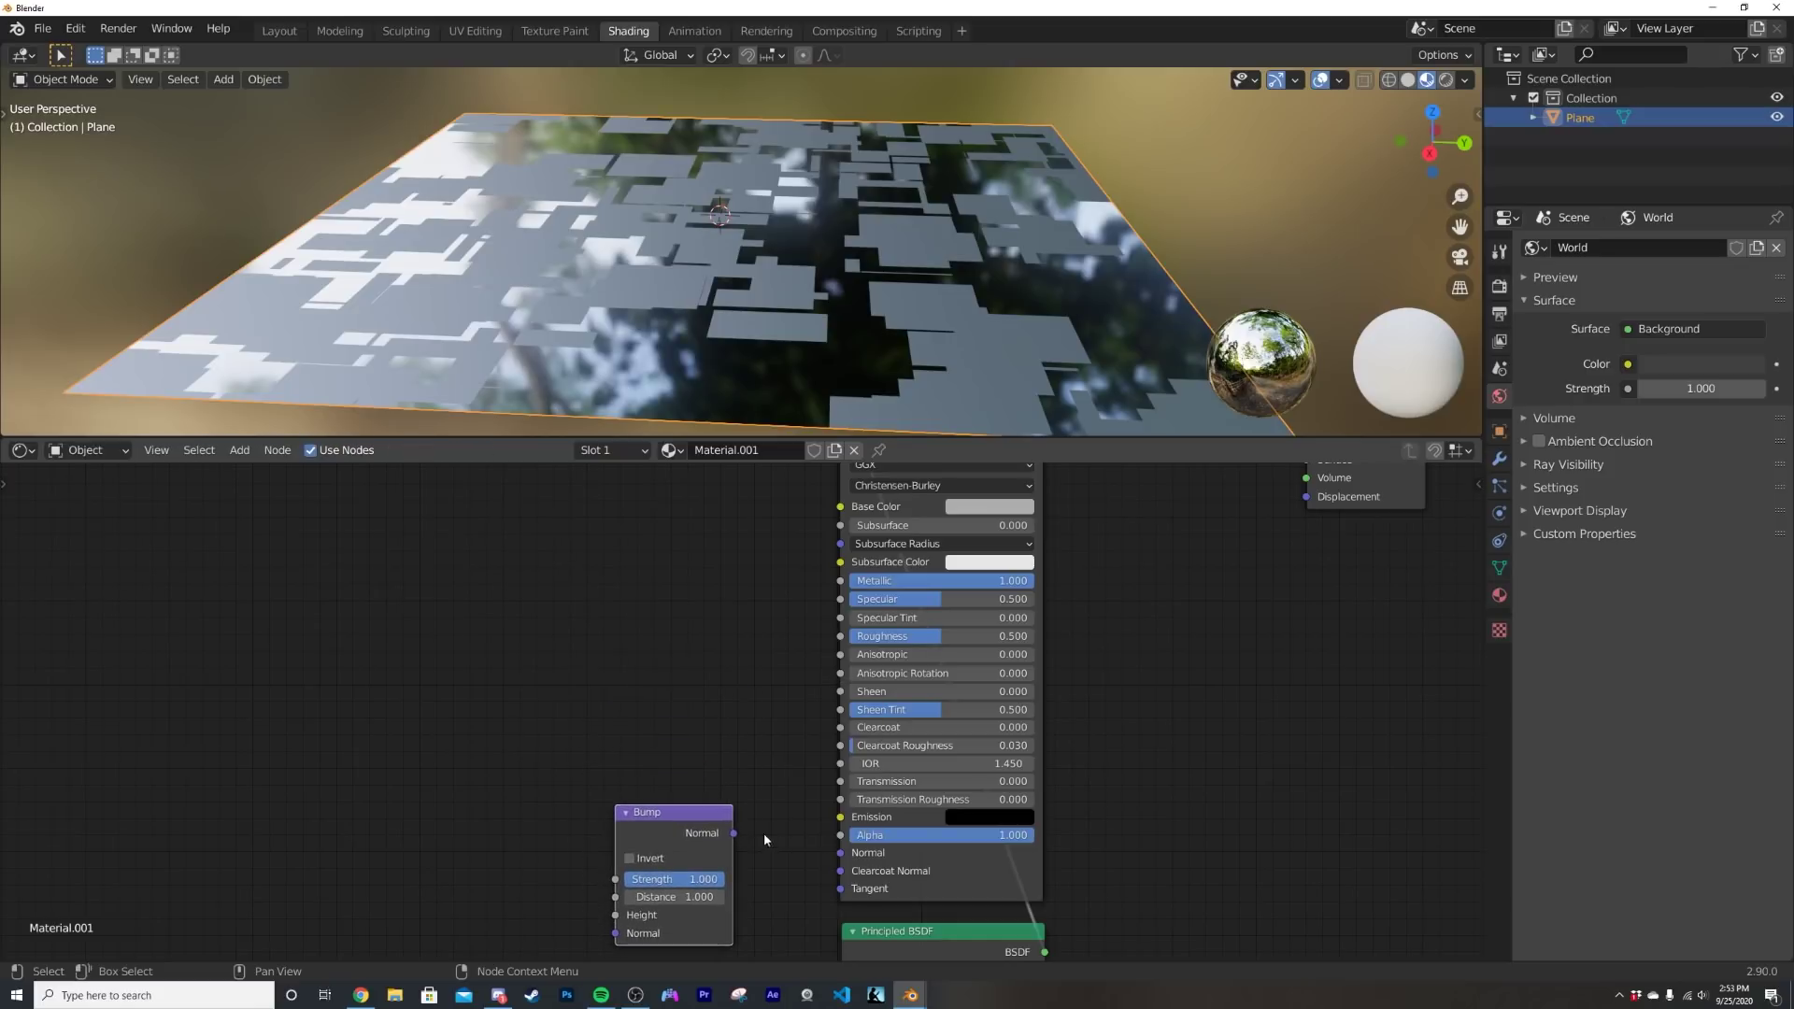
drag(734, 832, 840, 853)
- Review the Voronoi Texture and ColorRamp nodes, the panel pattern on the plane and the new Bump node's surroundings
middle_drag(653, 763, 744, 733)
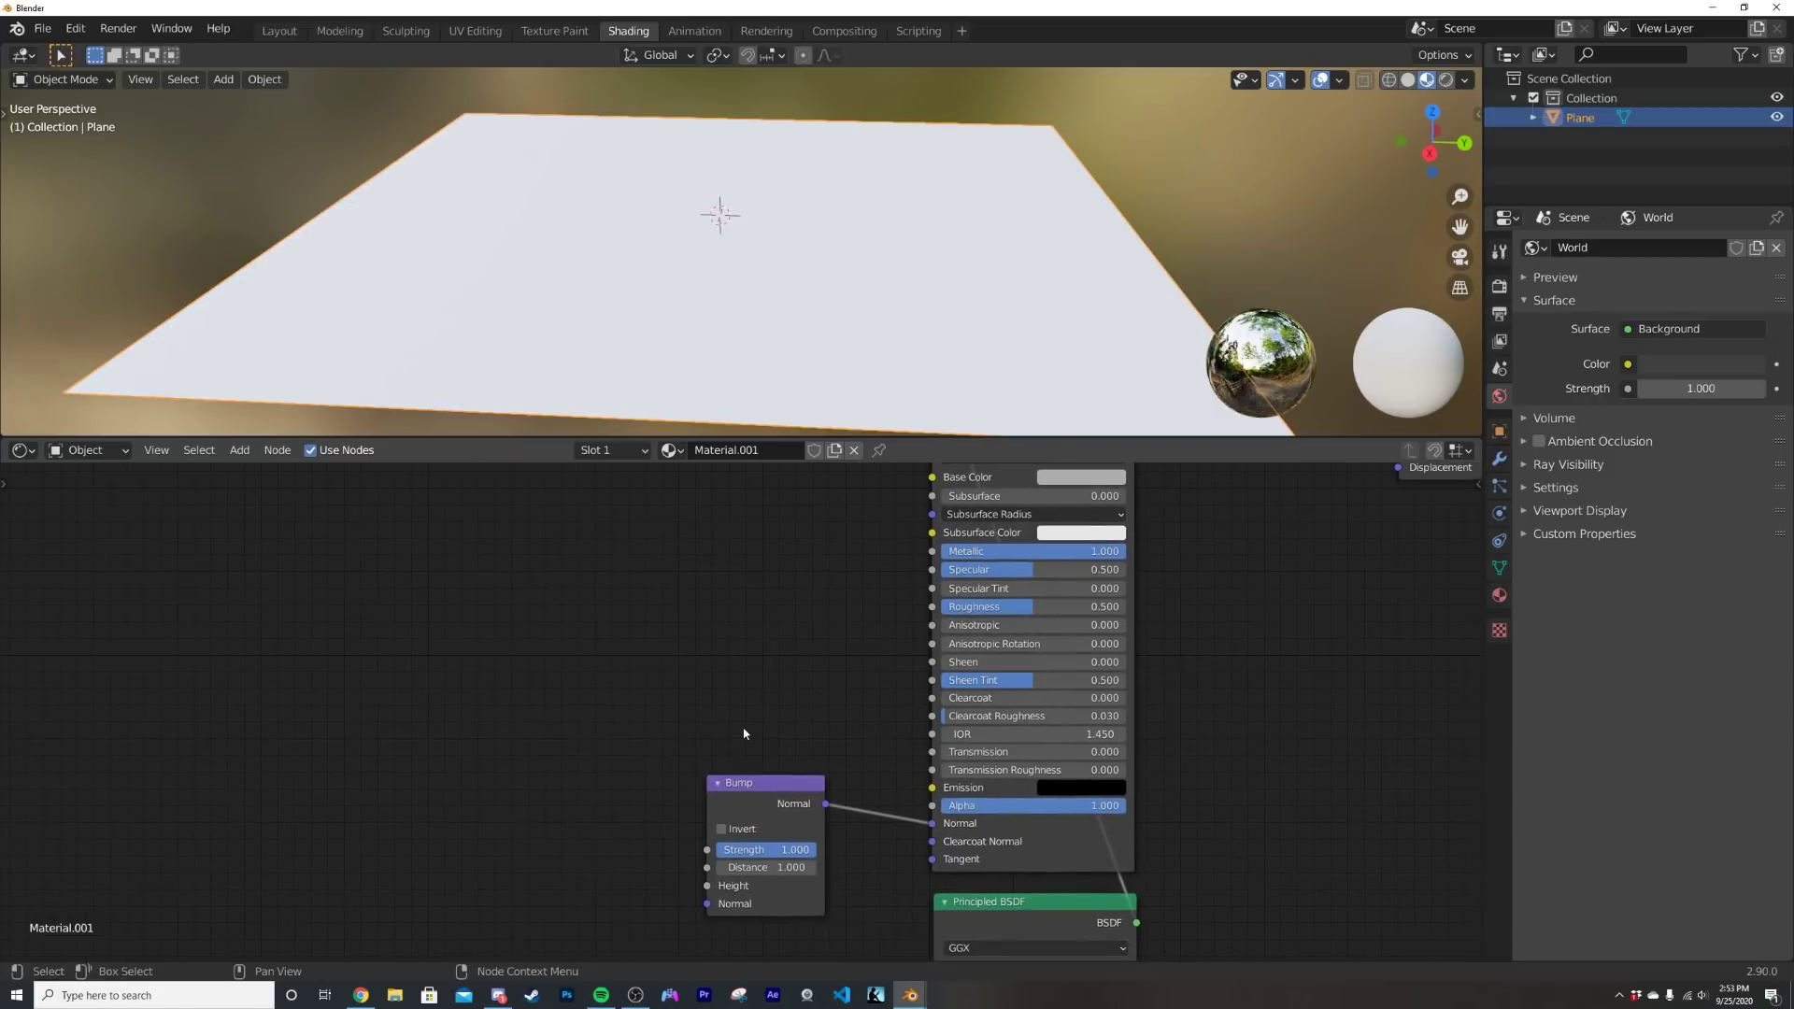
scroll(681, 599, down, 4)
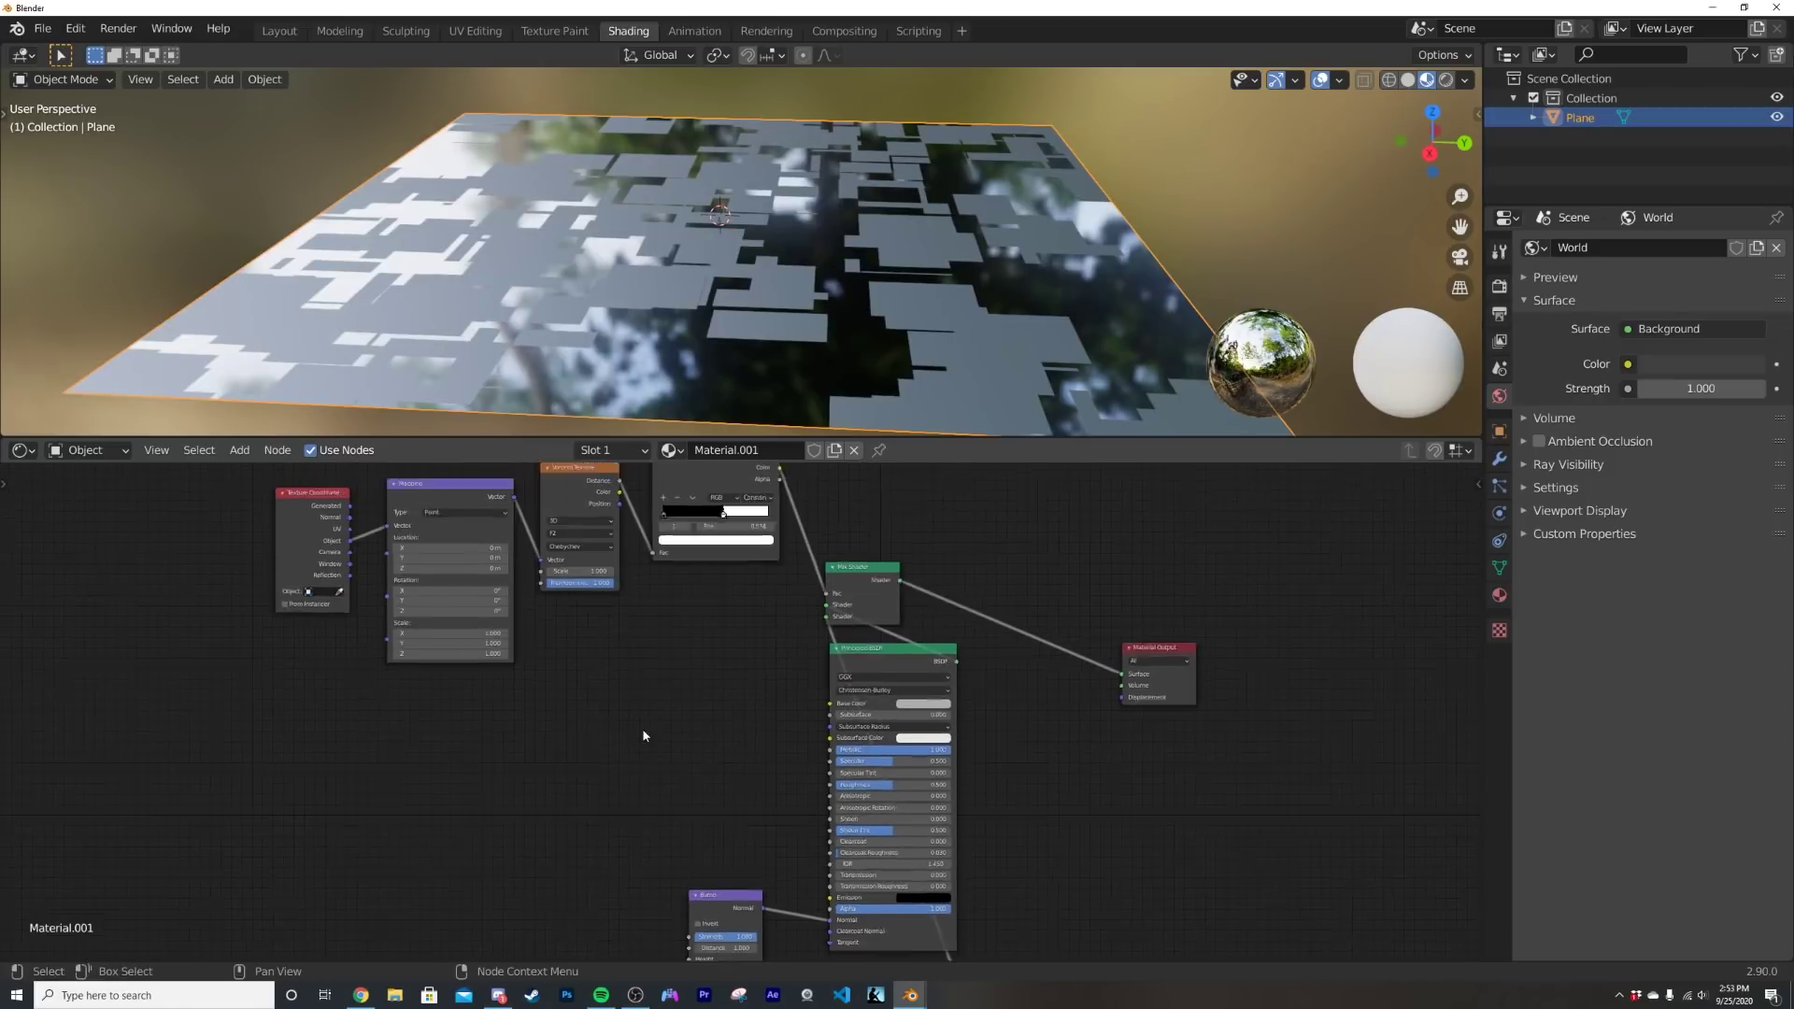
click(607, 517)
drag(607, 515, 609, 514)
scroll(701, 537, up, 4)
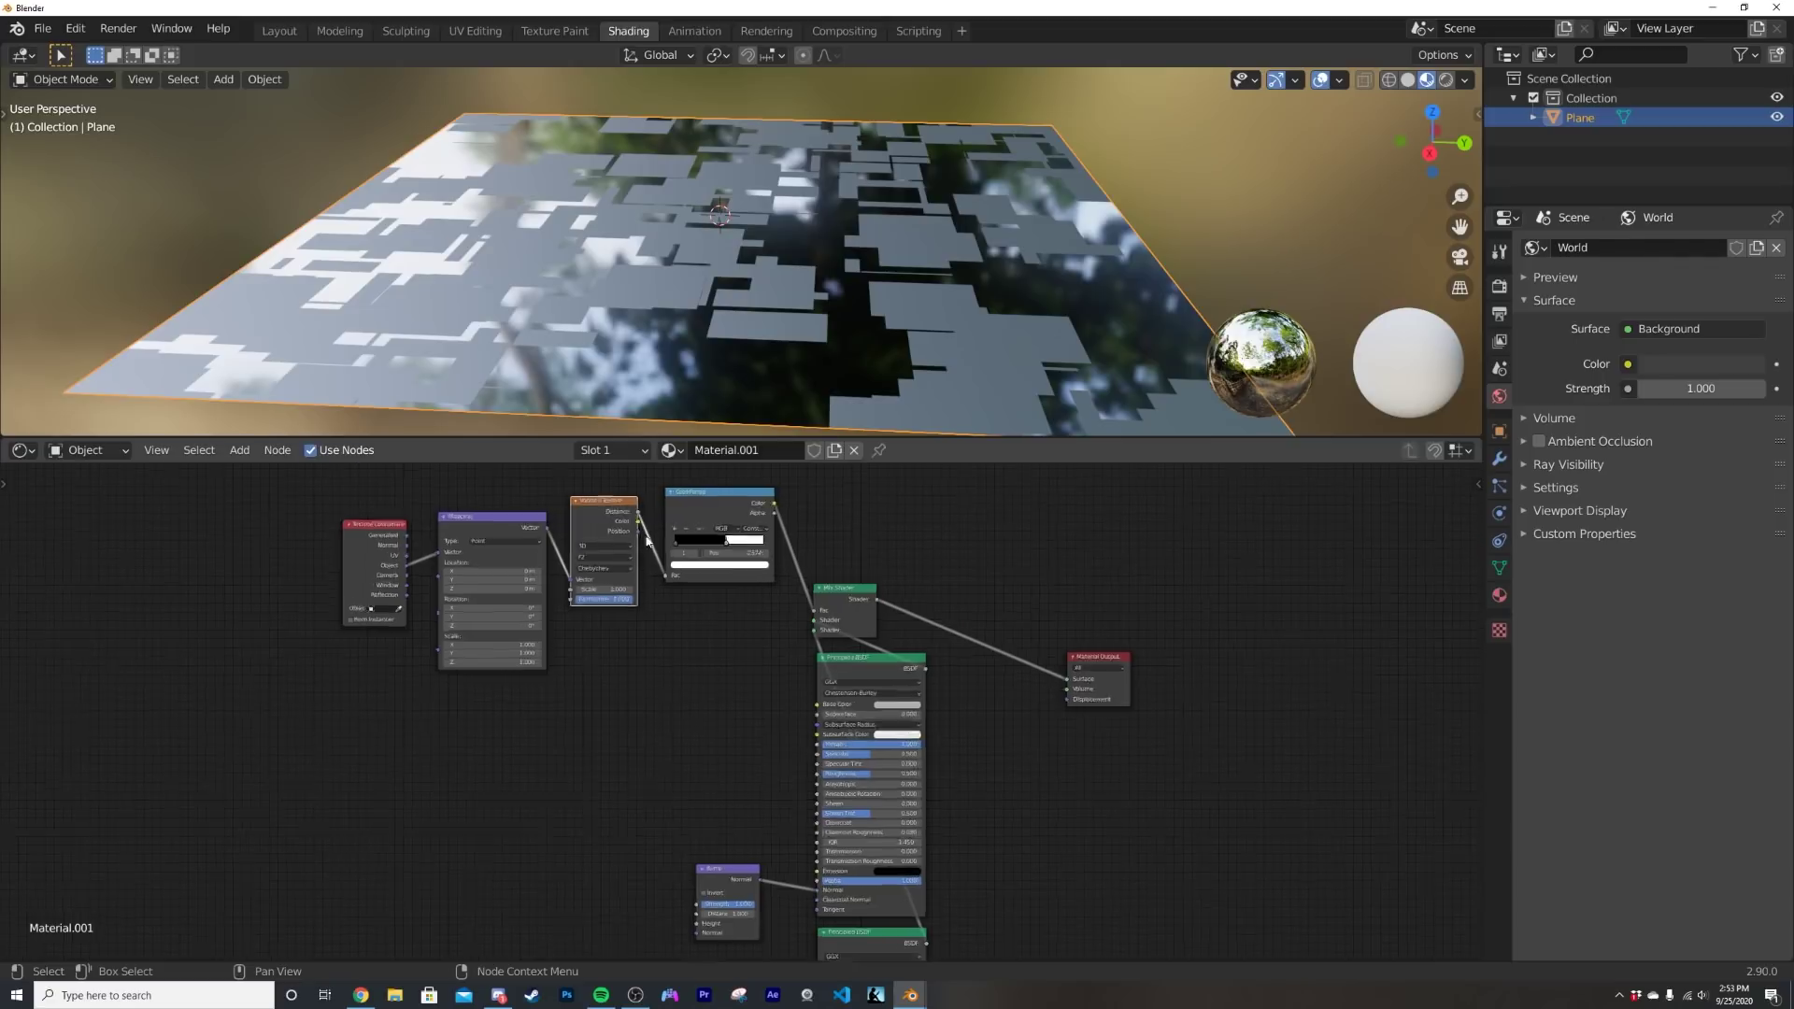
middle_drag(712, 541, 669, 720)
drag(657, 632, 660, 629)
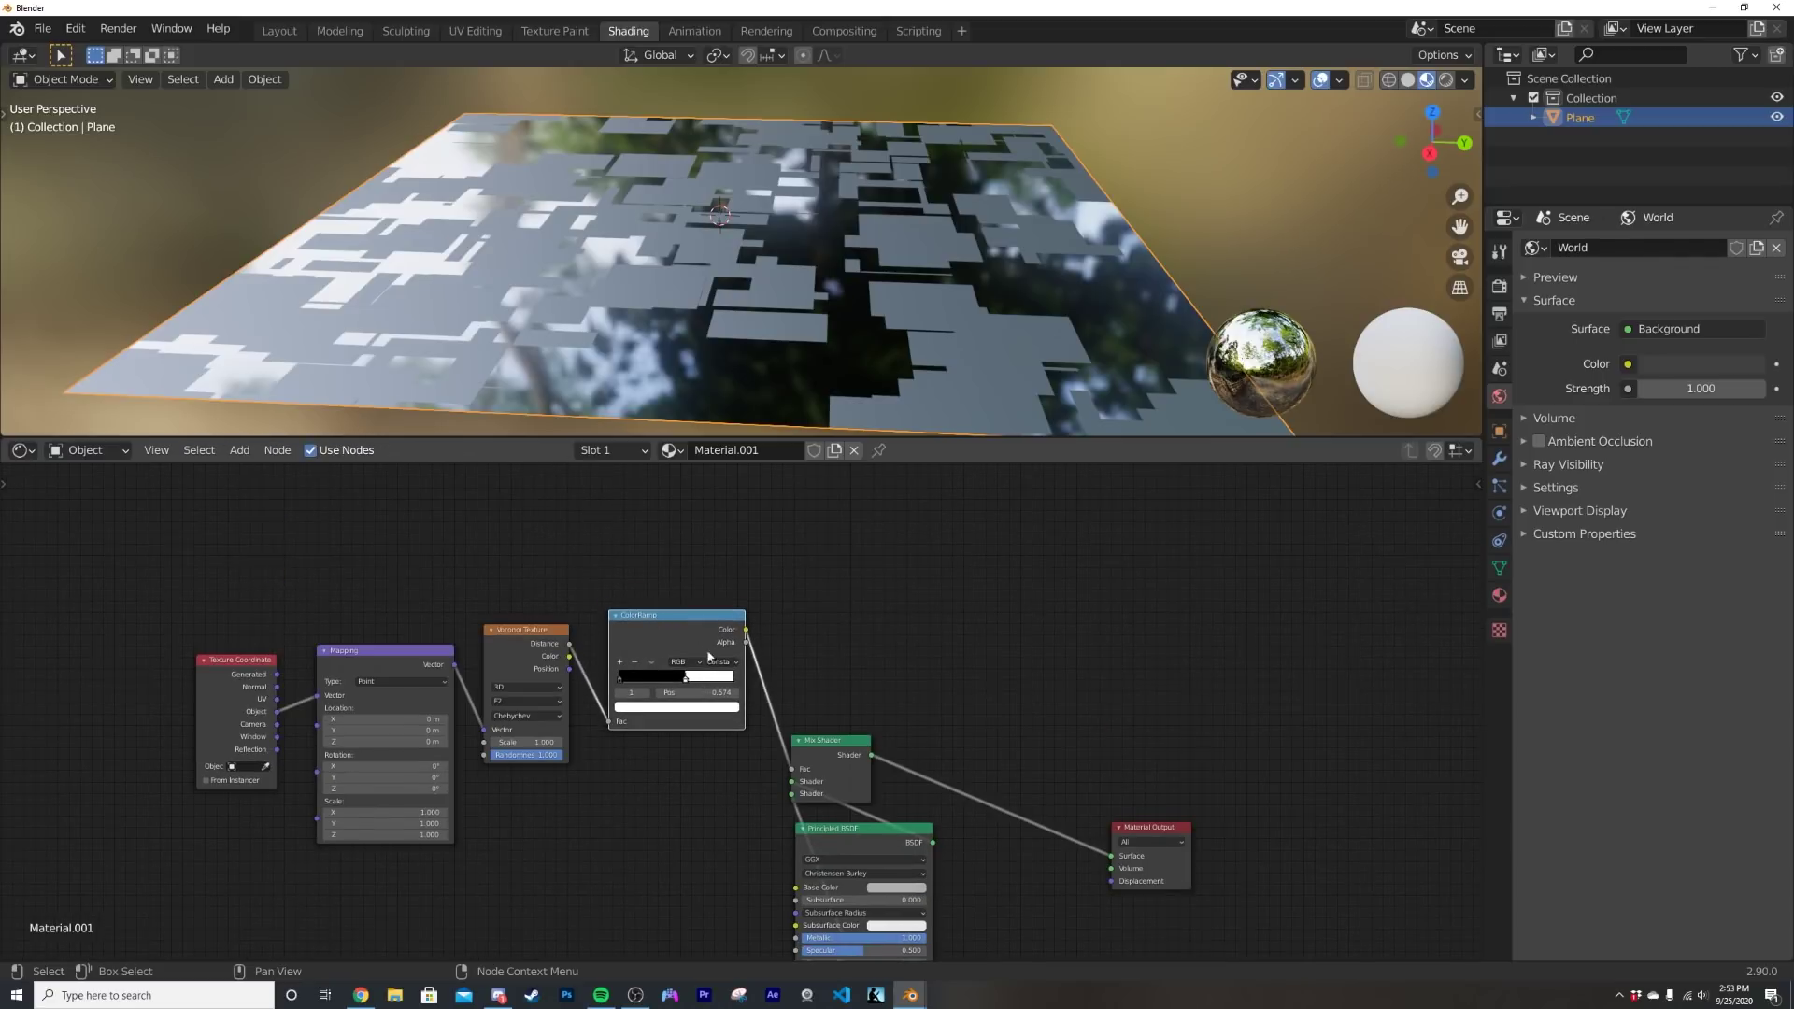
middle_drag(982, 310, 973, 359)
middle_drag(675, 578, 706, 864)
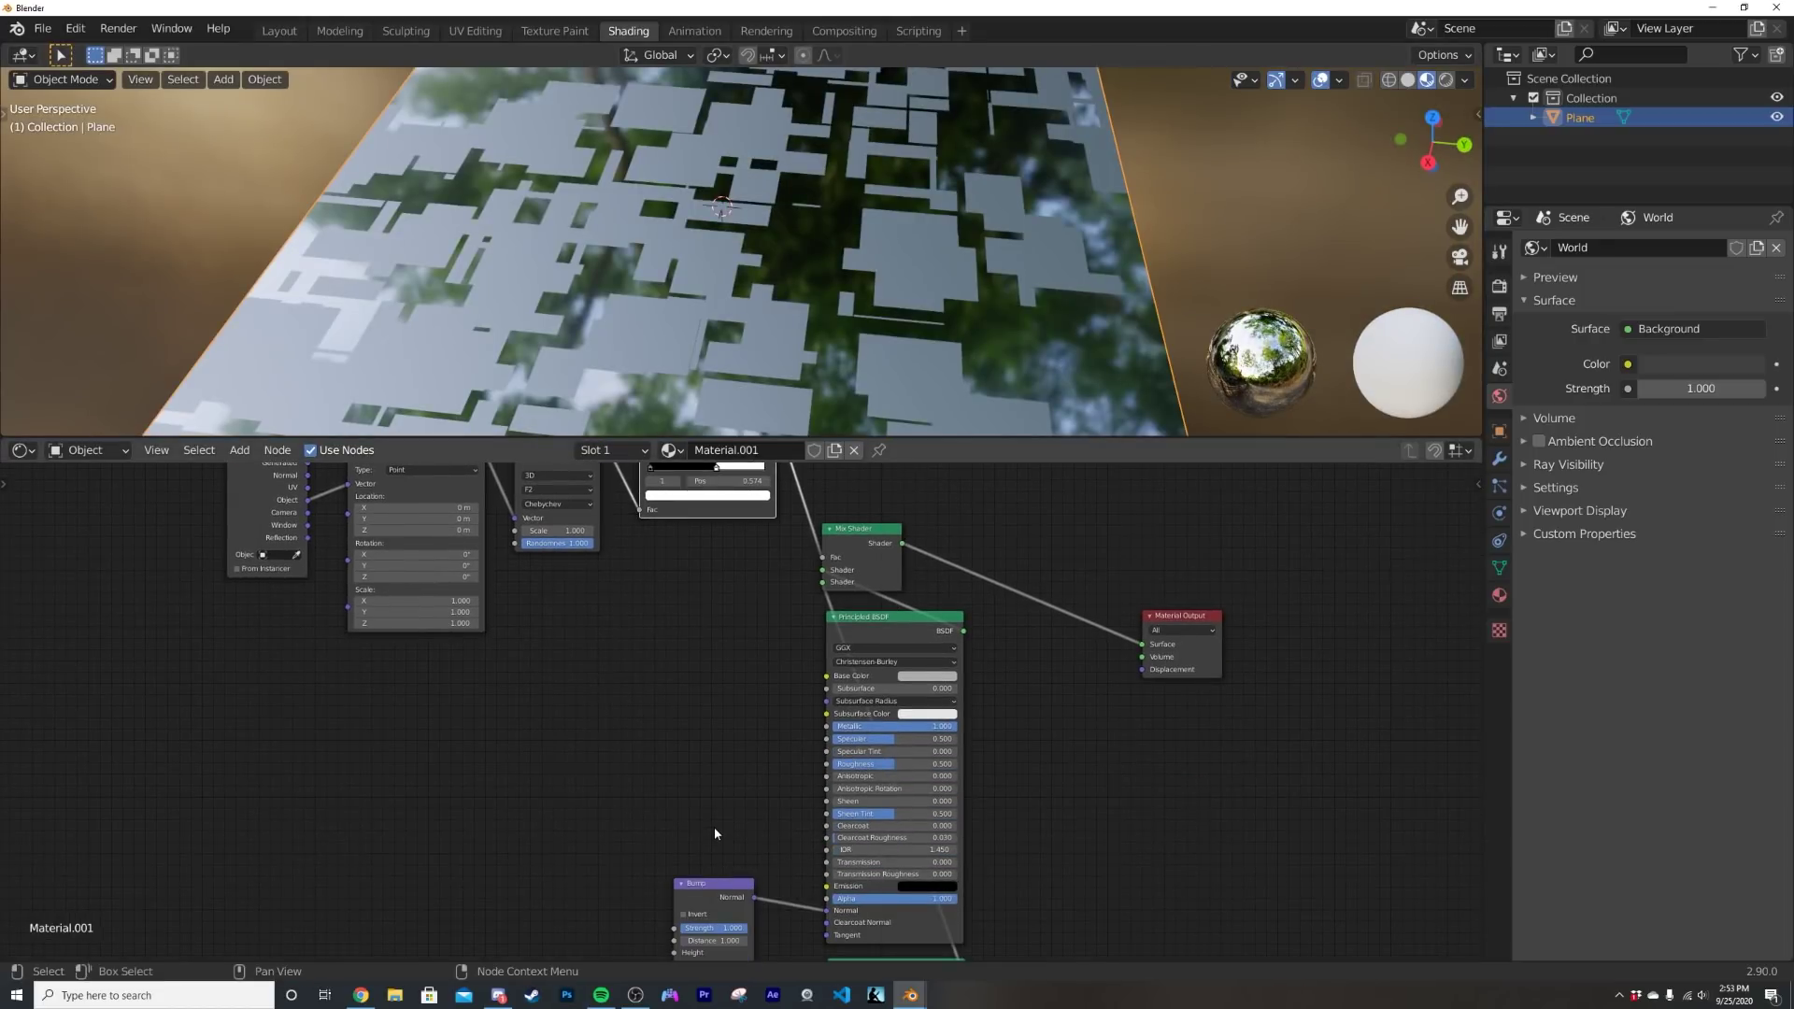
- Duplicate the ColorRamp node, place the copy below the original and set its interpolation to Ease
middle_drag(722, 476, 711, 641)
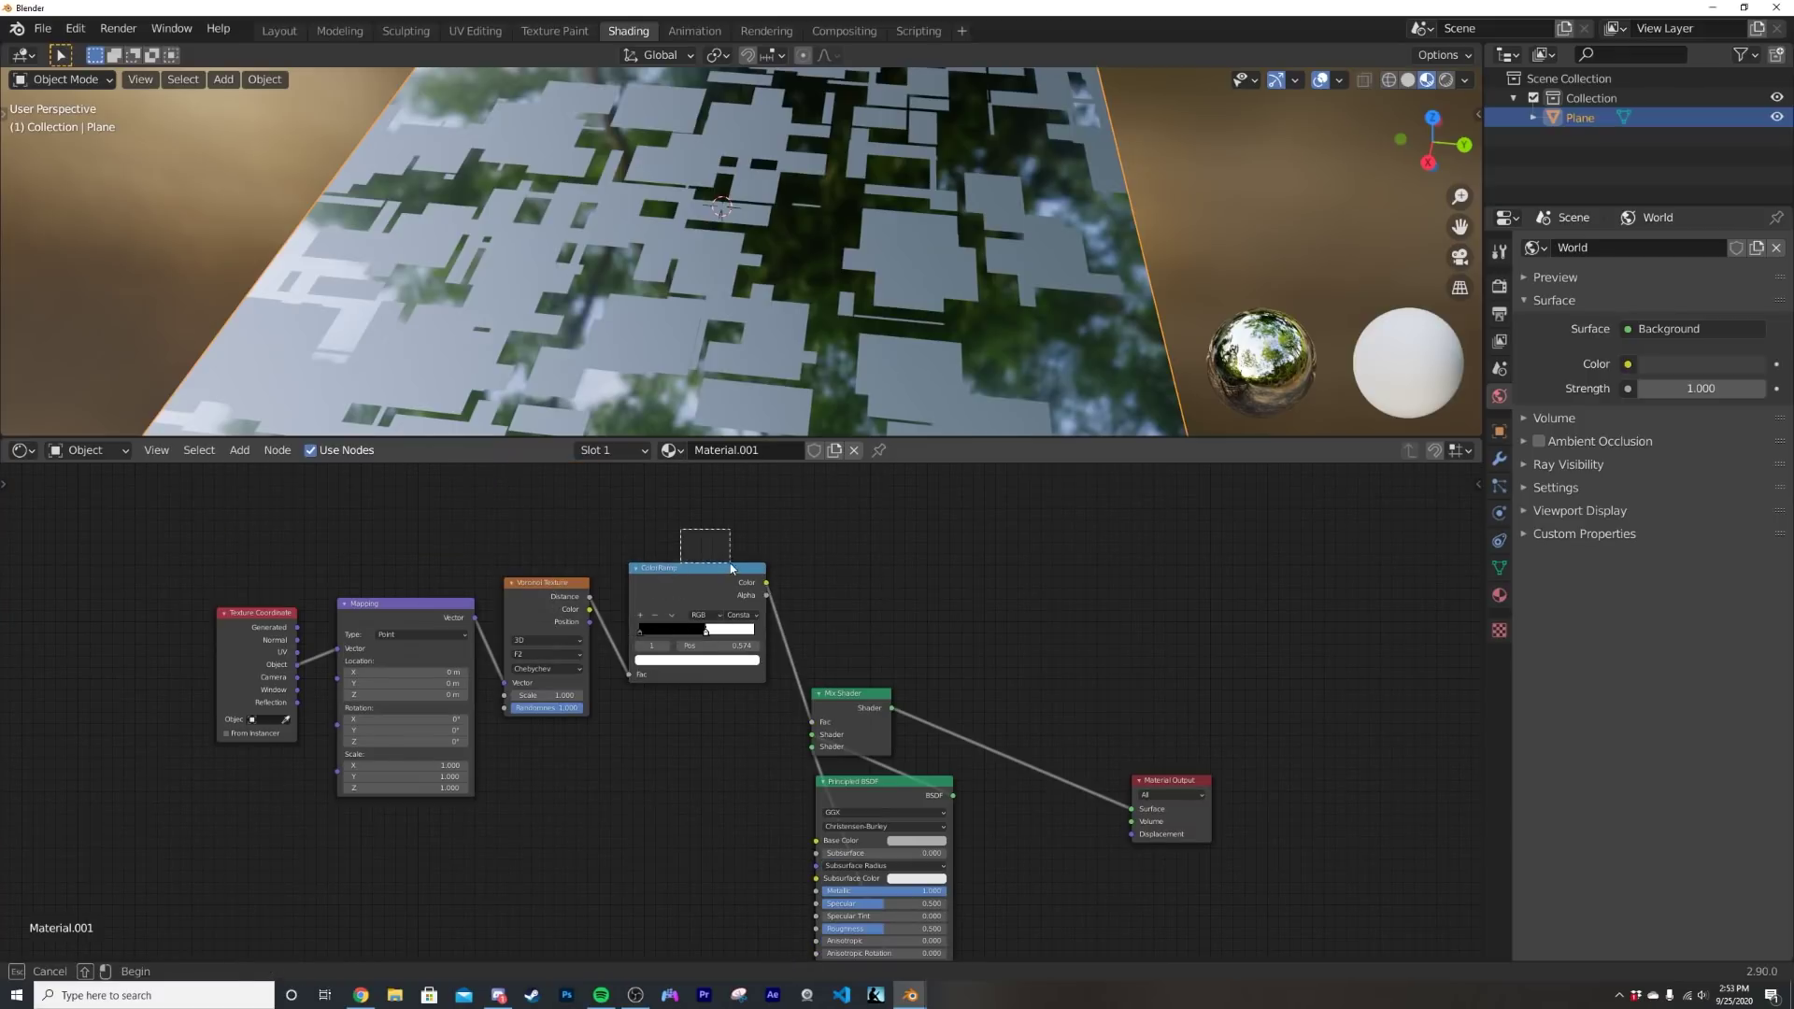
key(shift+d)
click(629, 790)
scroll(695, 880, up, 3)
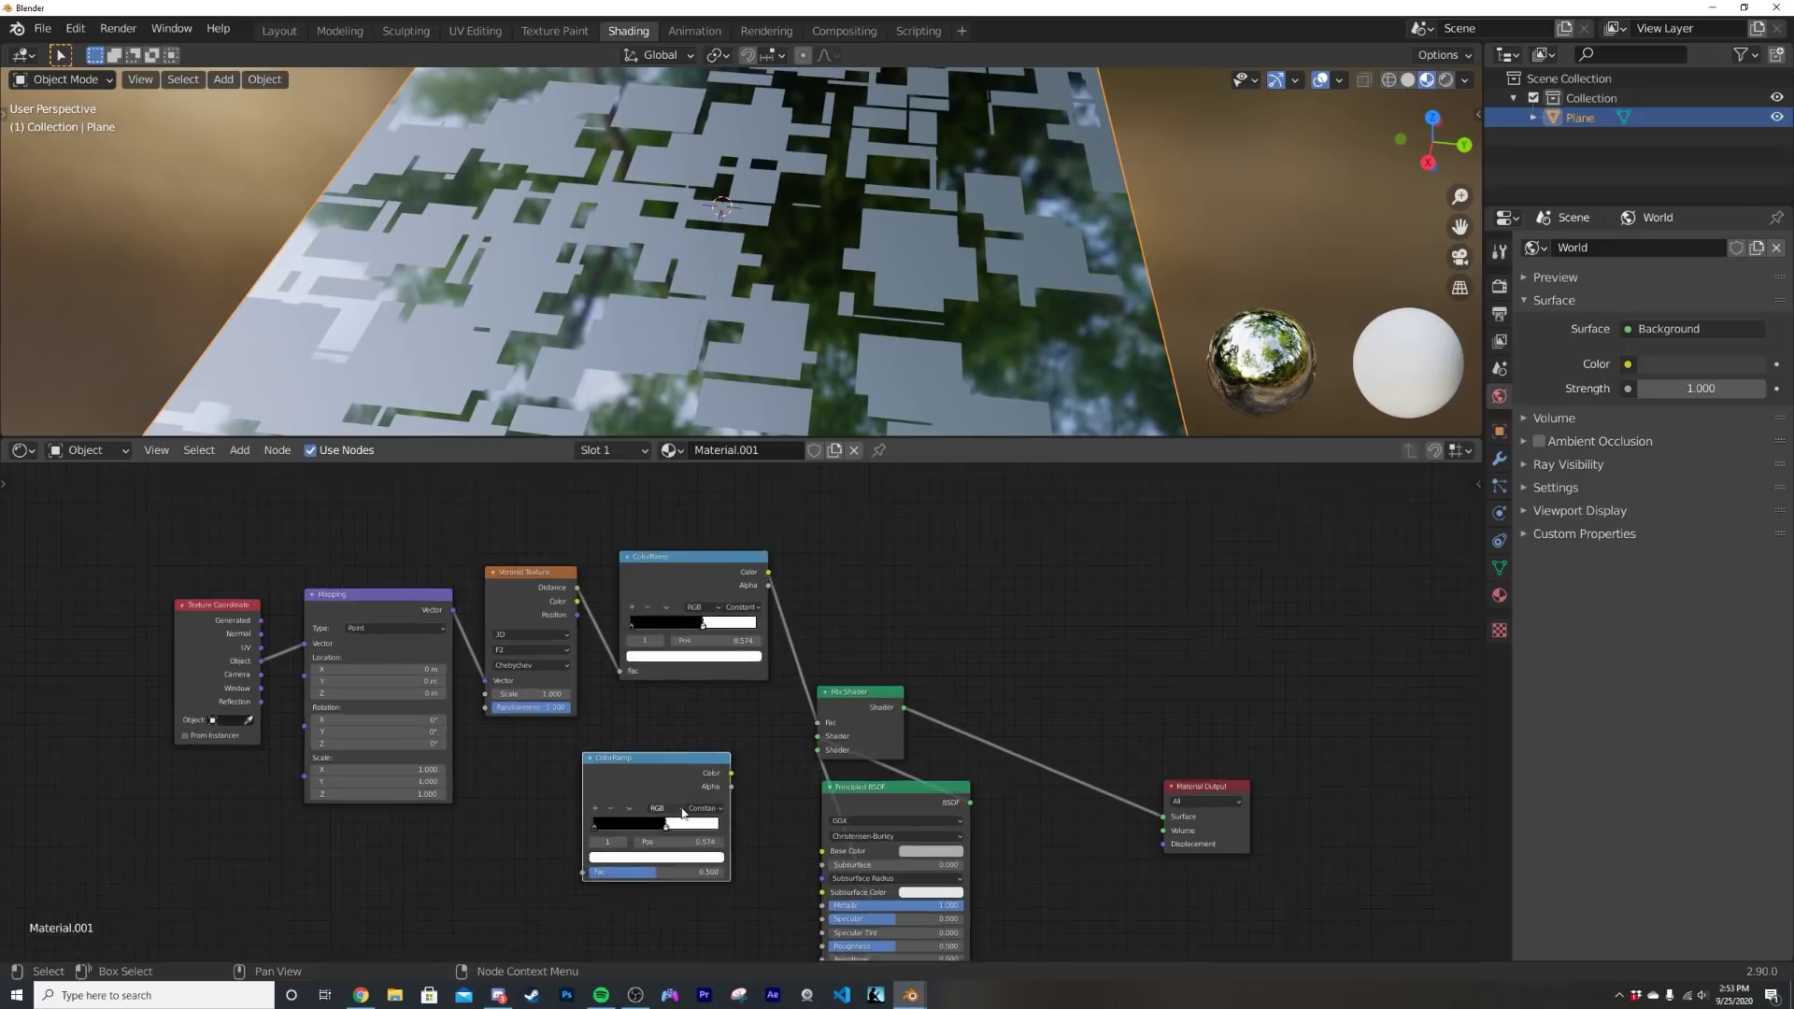
click(695, 881)
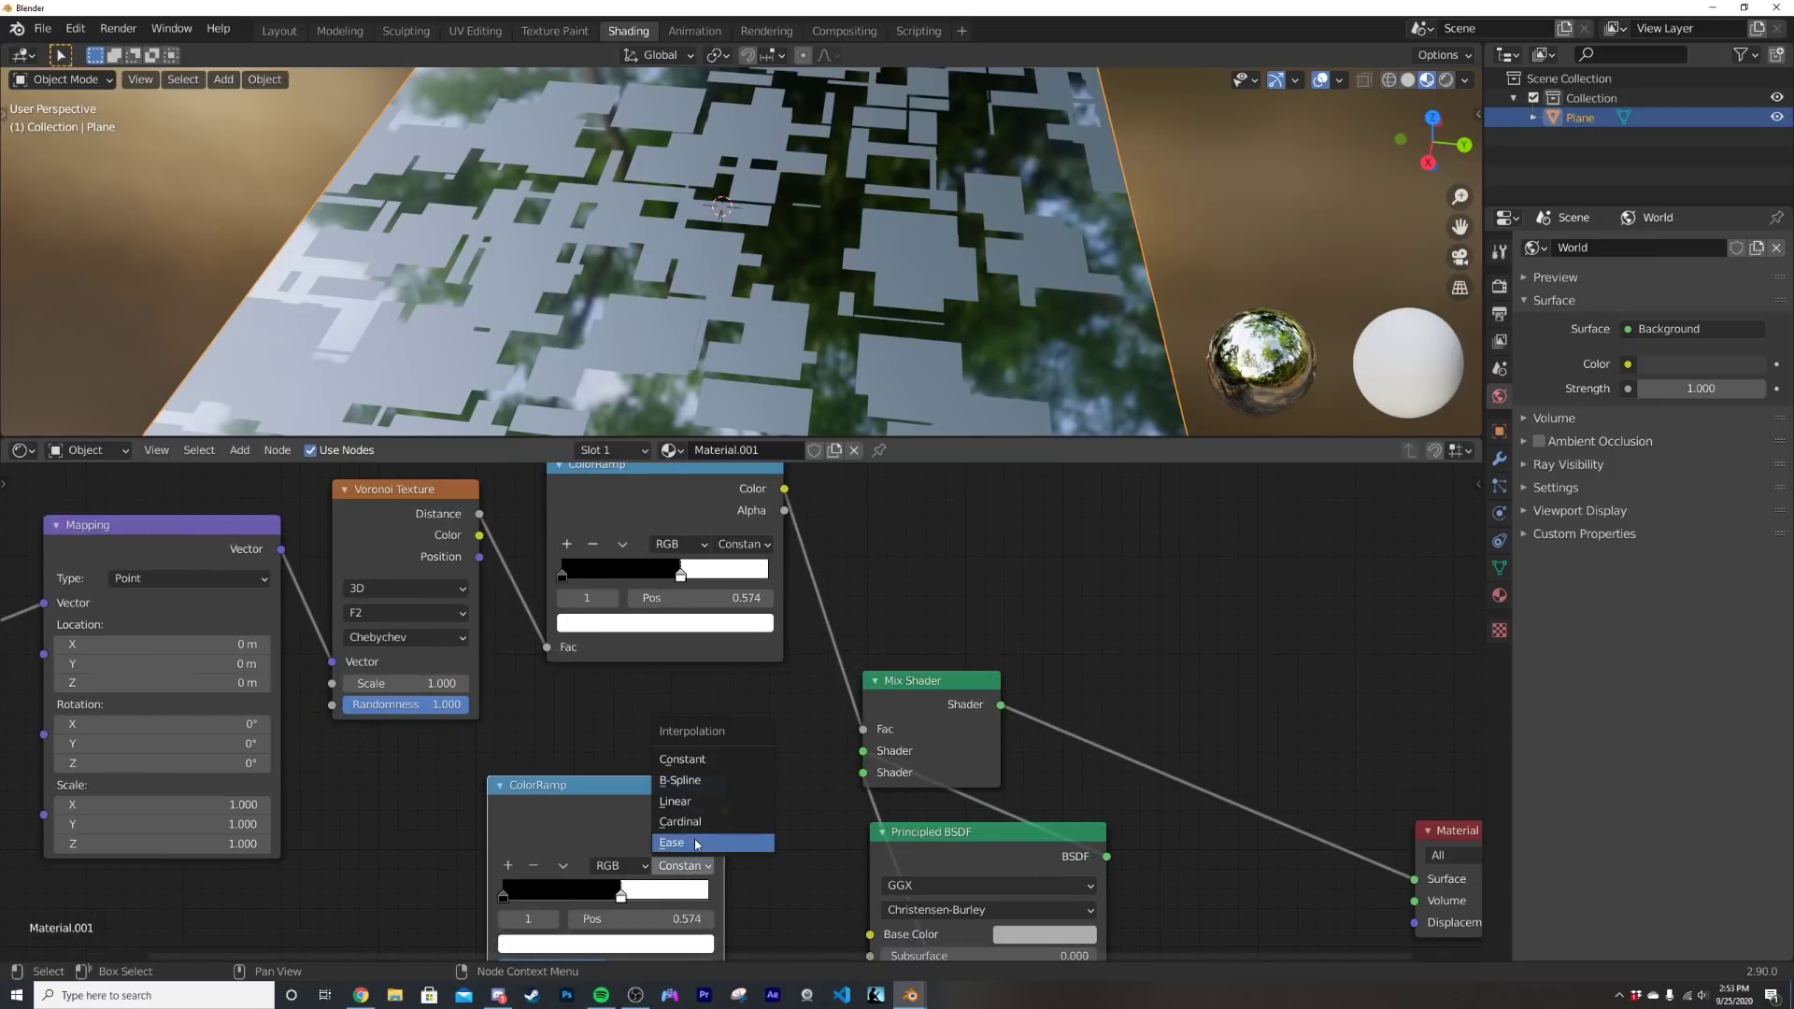
click(721, 832)
middle_drag(724, 837, 774, 757)
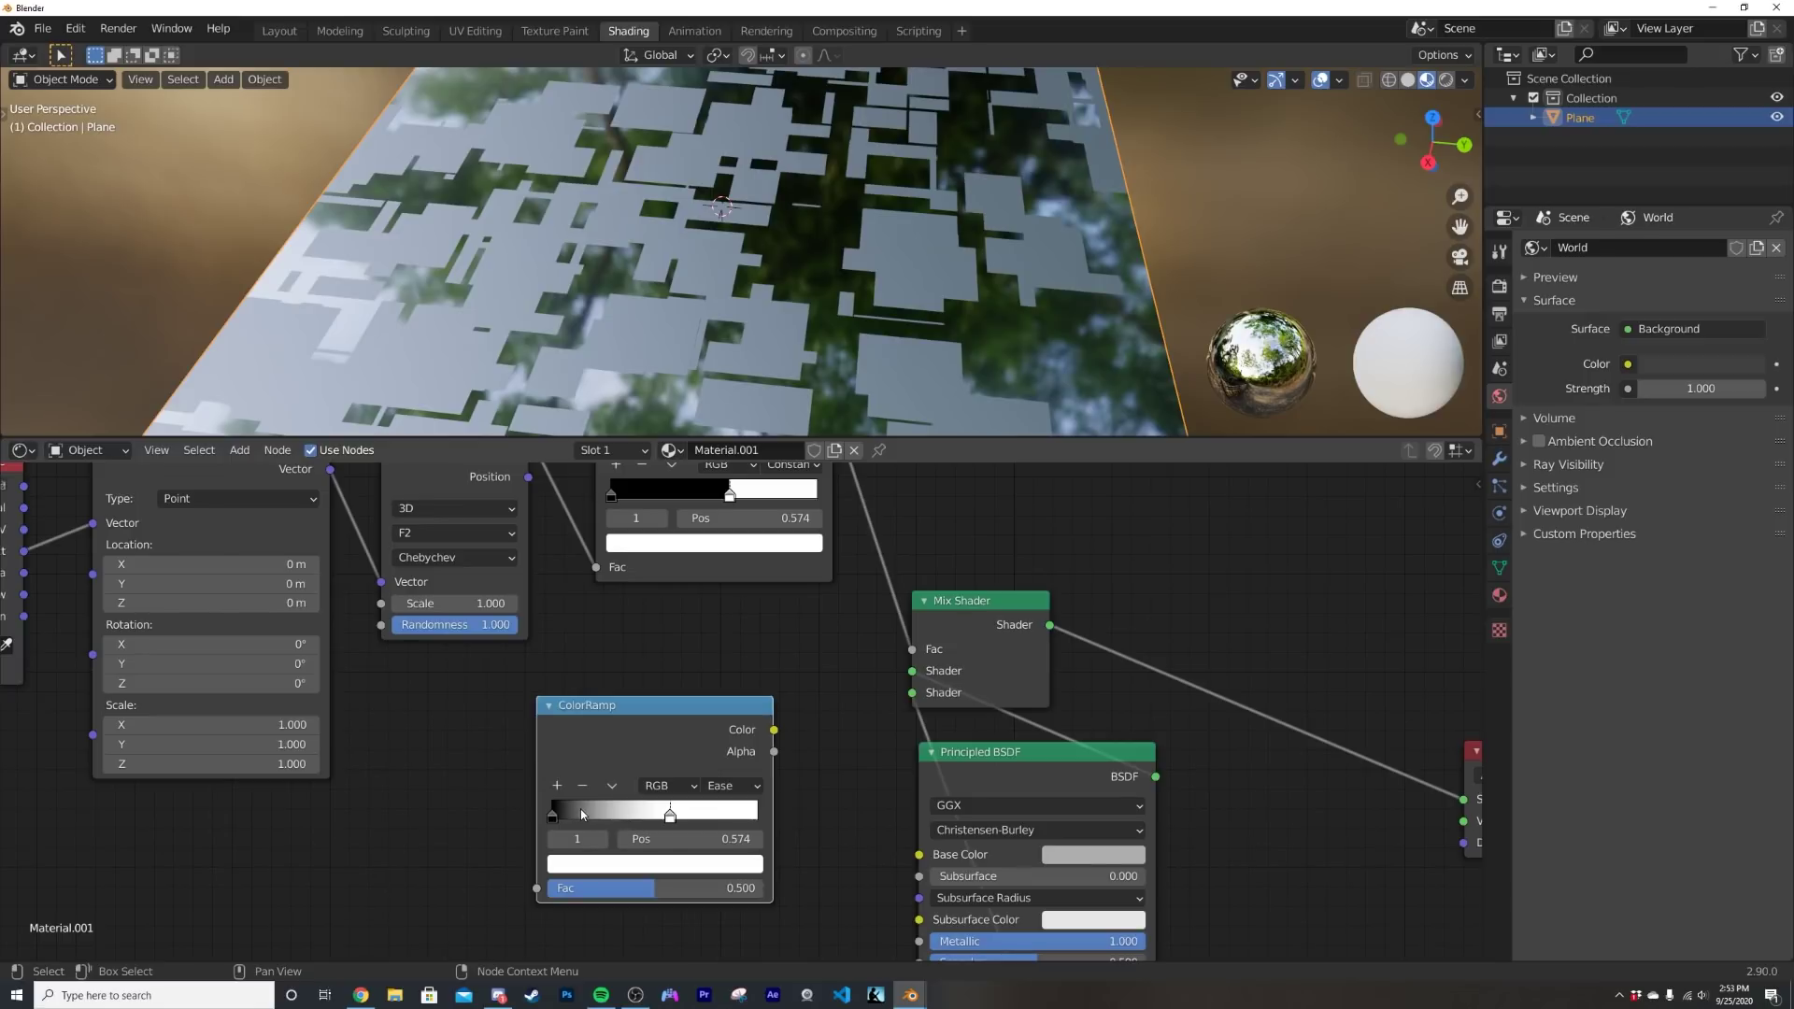
- Place the duplicated ColorRamp beside the Bump node and connect its Color output to the Bump's Height input
scroll(580, 809, down, 4)
scroll(725, 793, up, 2)
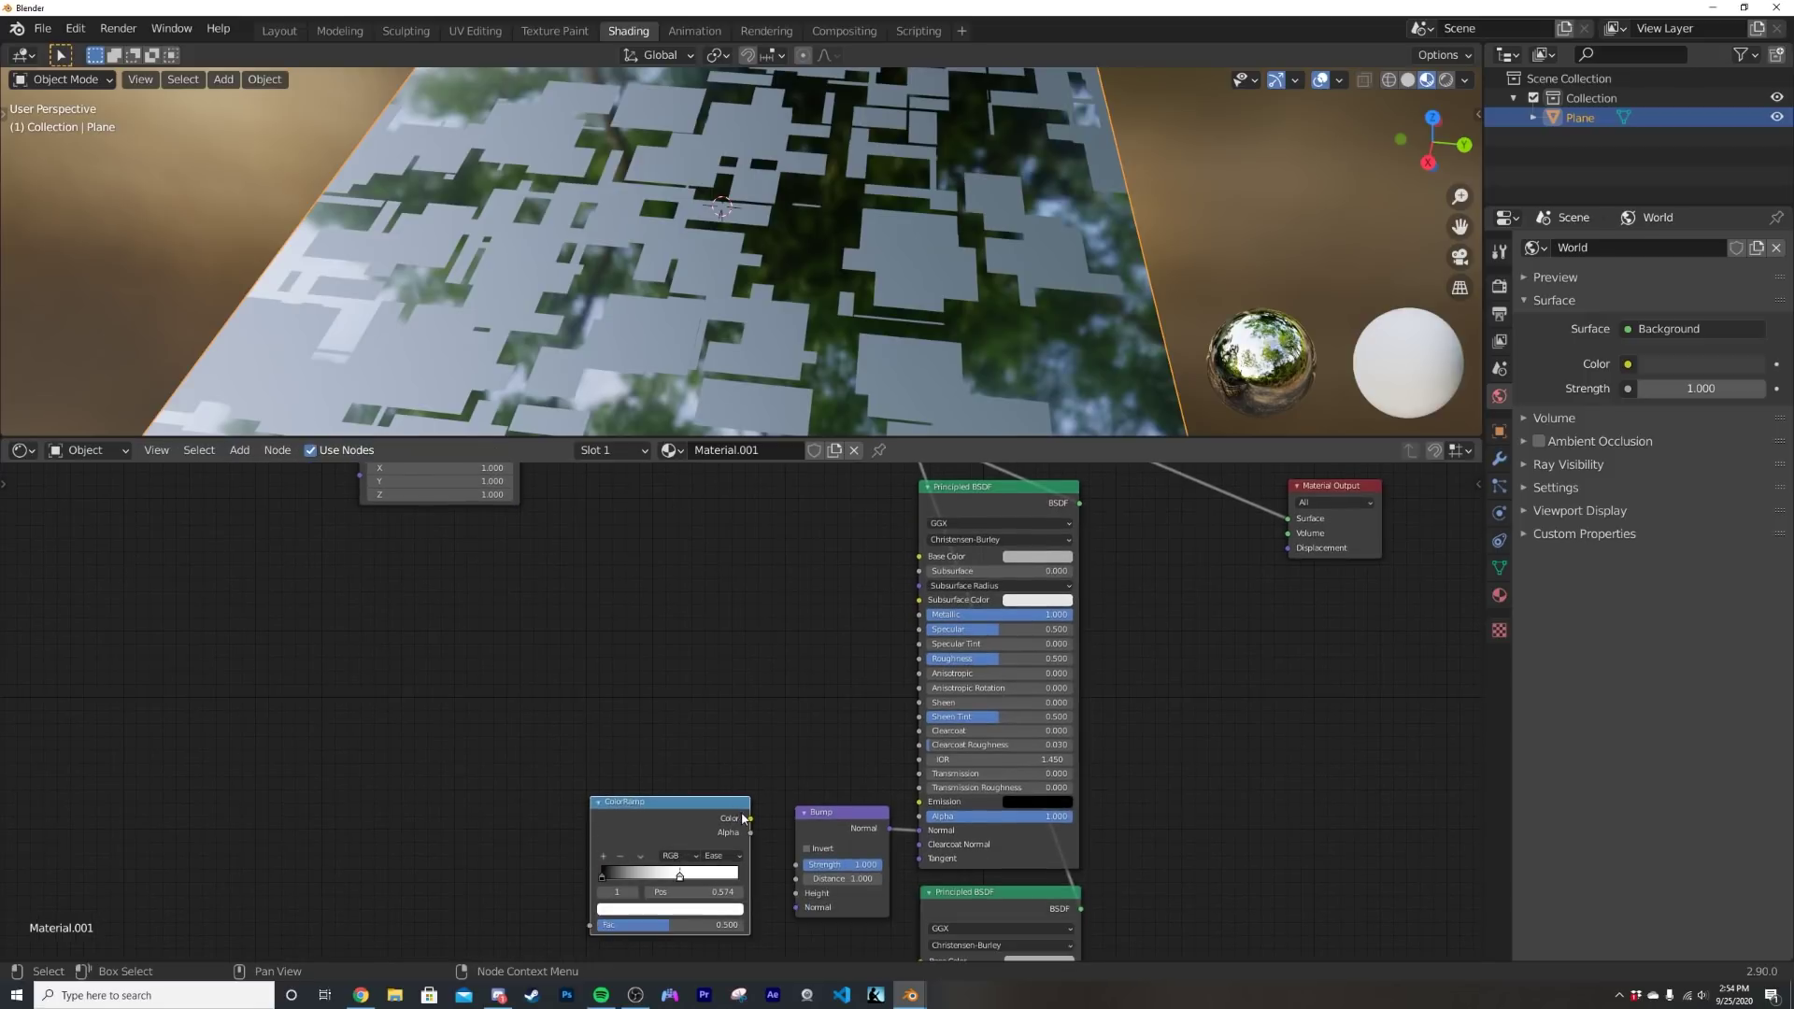
drag(743, 817, 796, 895)
shift+scroll(733, 832, up, 3)
scroll(741, 775, down, 3)
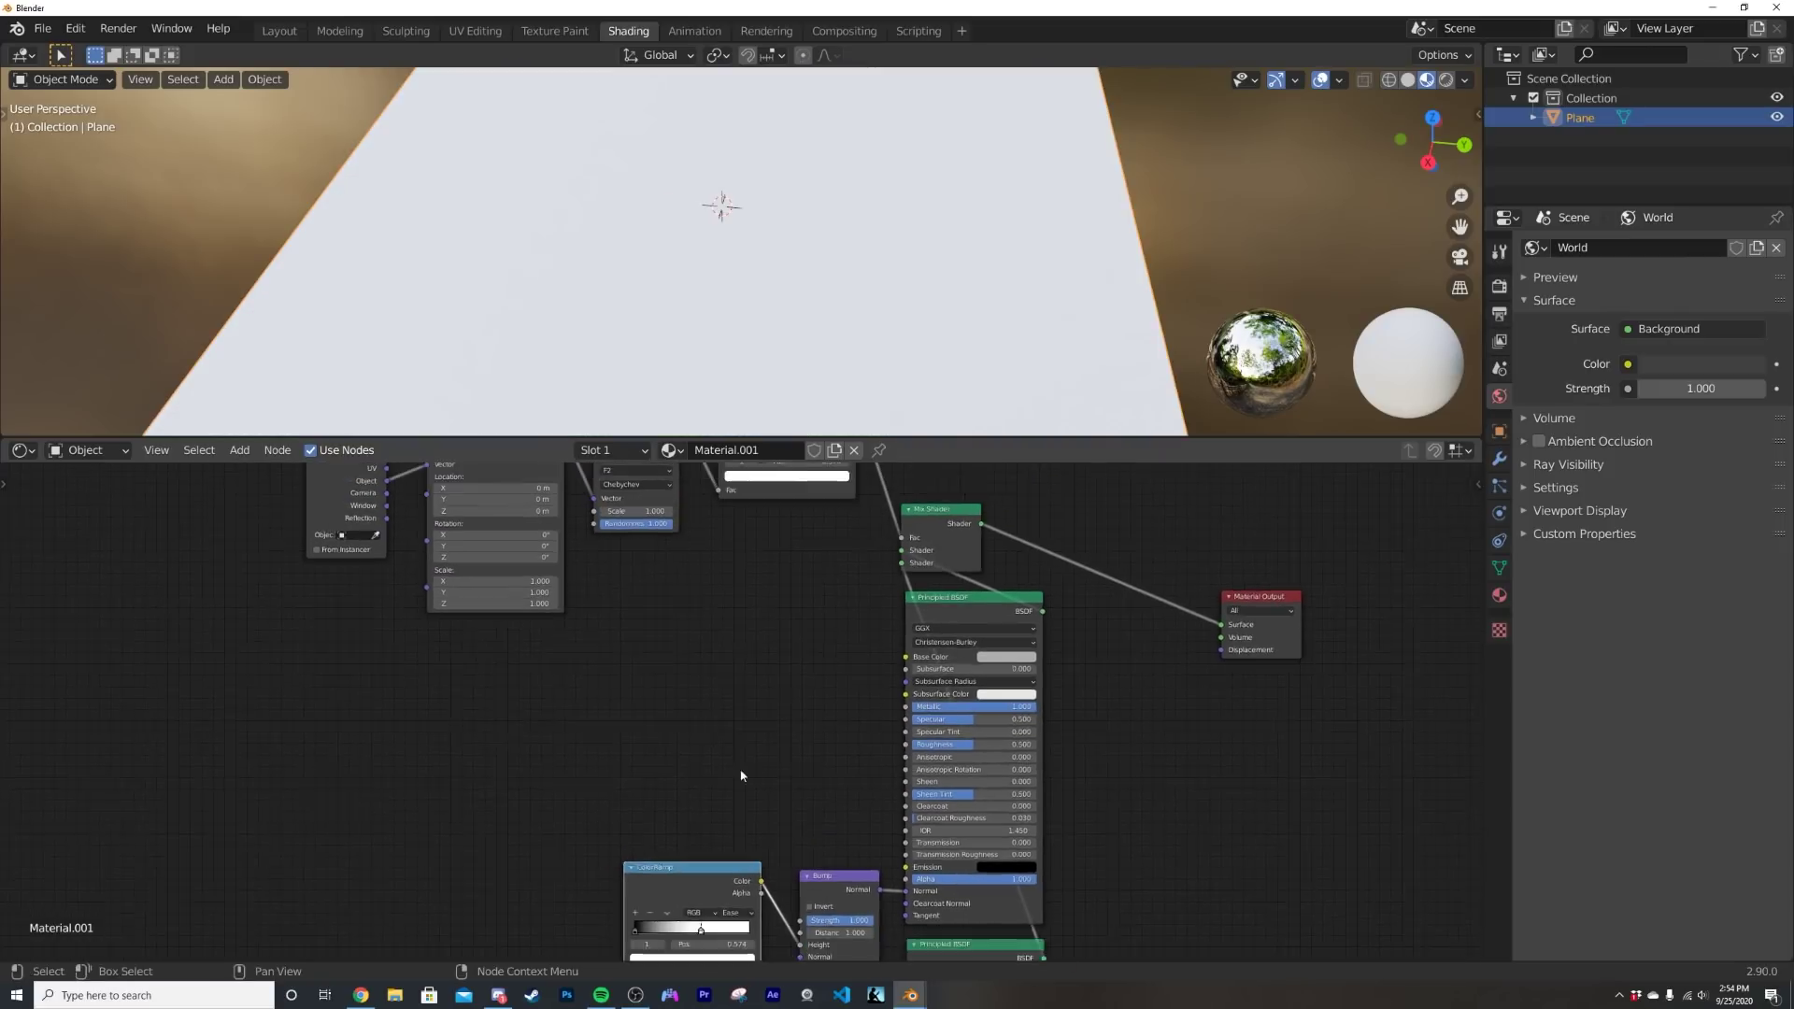
- Connect the Voronoi Texture's Distance output to the Fac input of the Ease ColorRamp
drag(694, 527, 702, 499)
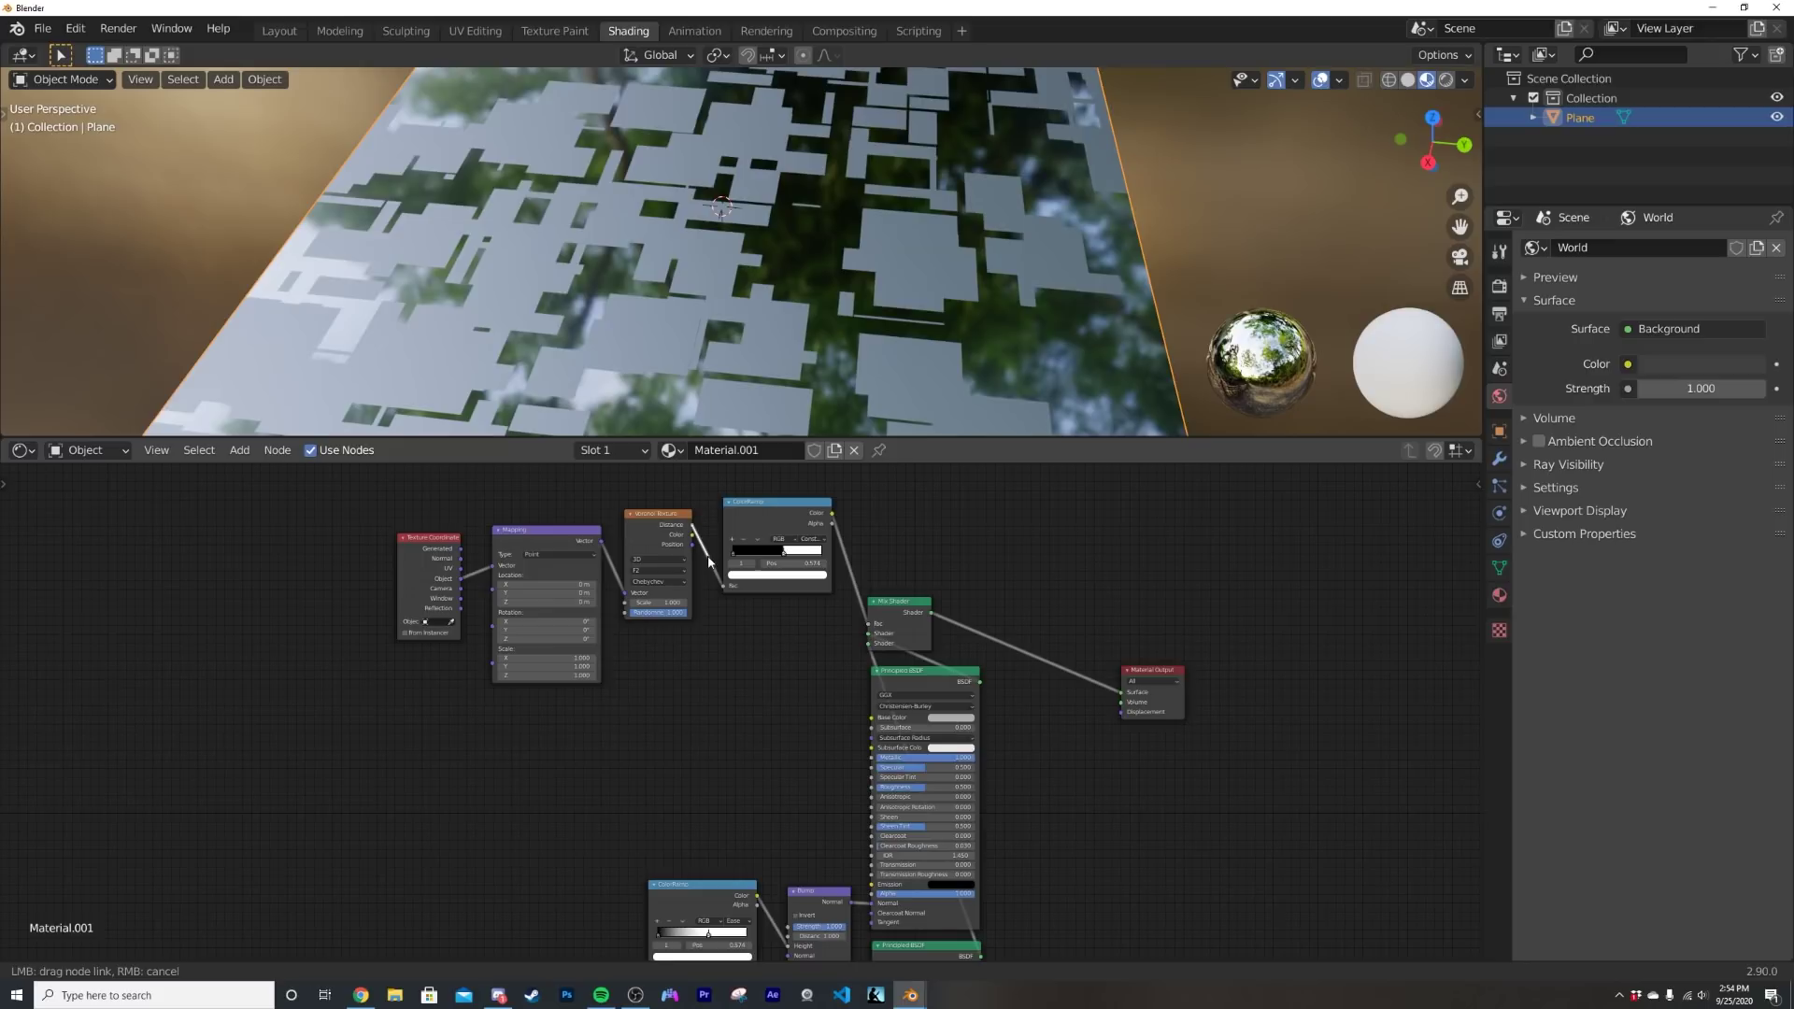
drag(655, 769, 653, 762)
scroll(653, 761, down, 1)
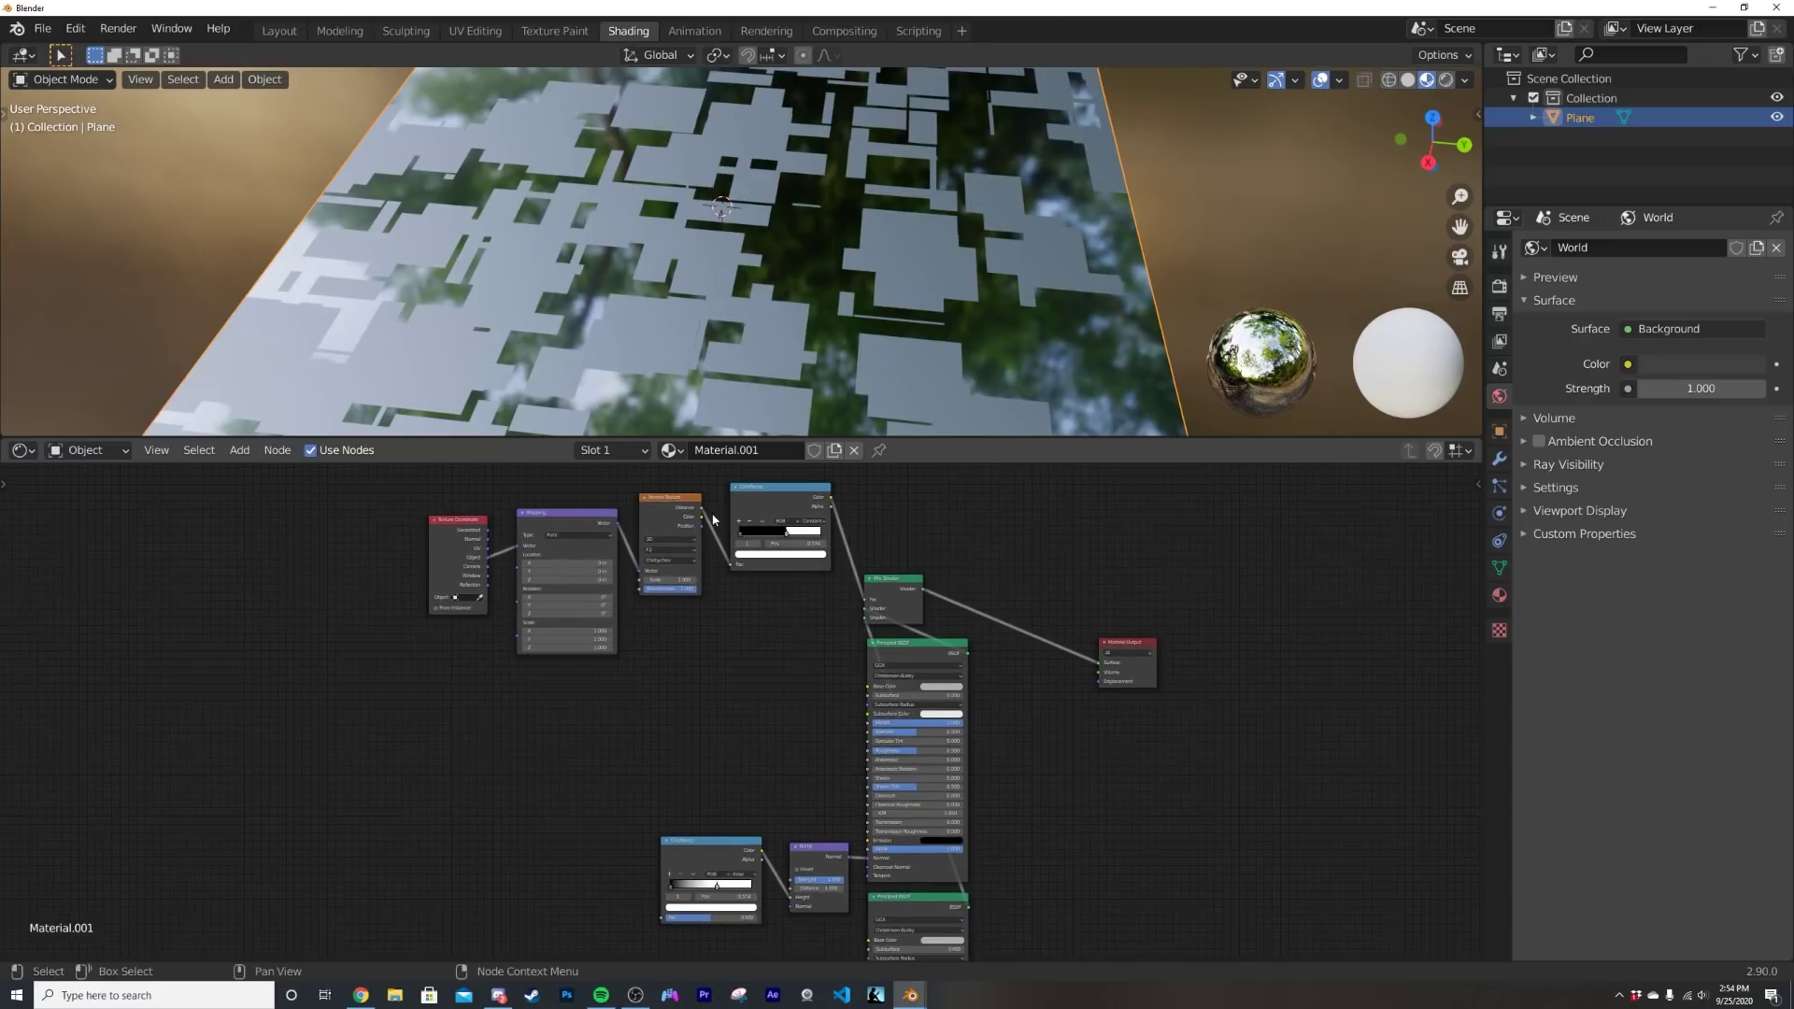
drag(702, 510, 663, 920)
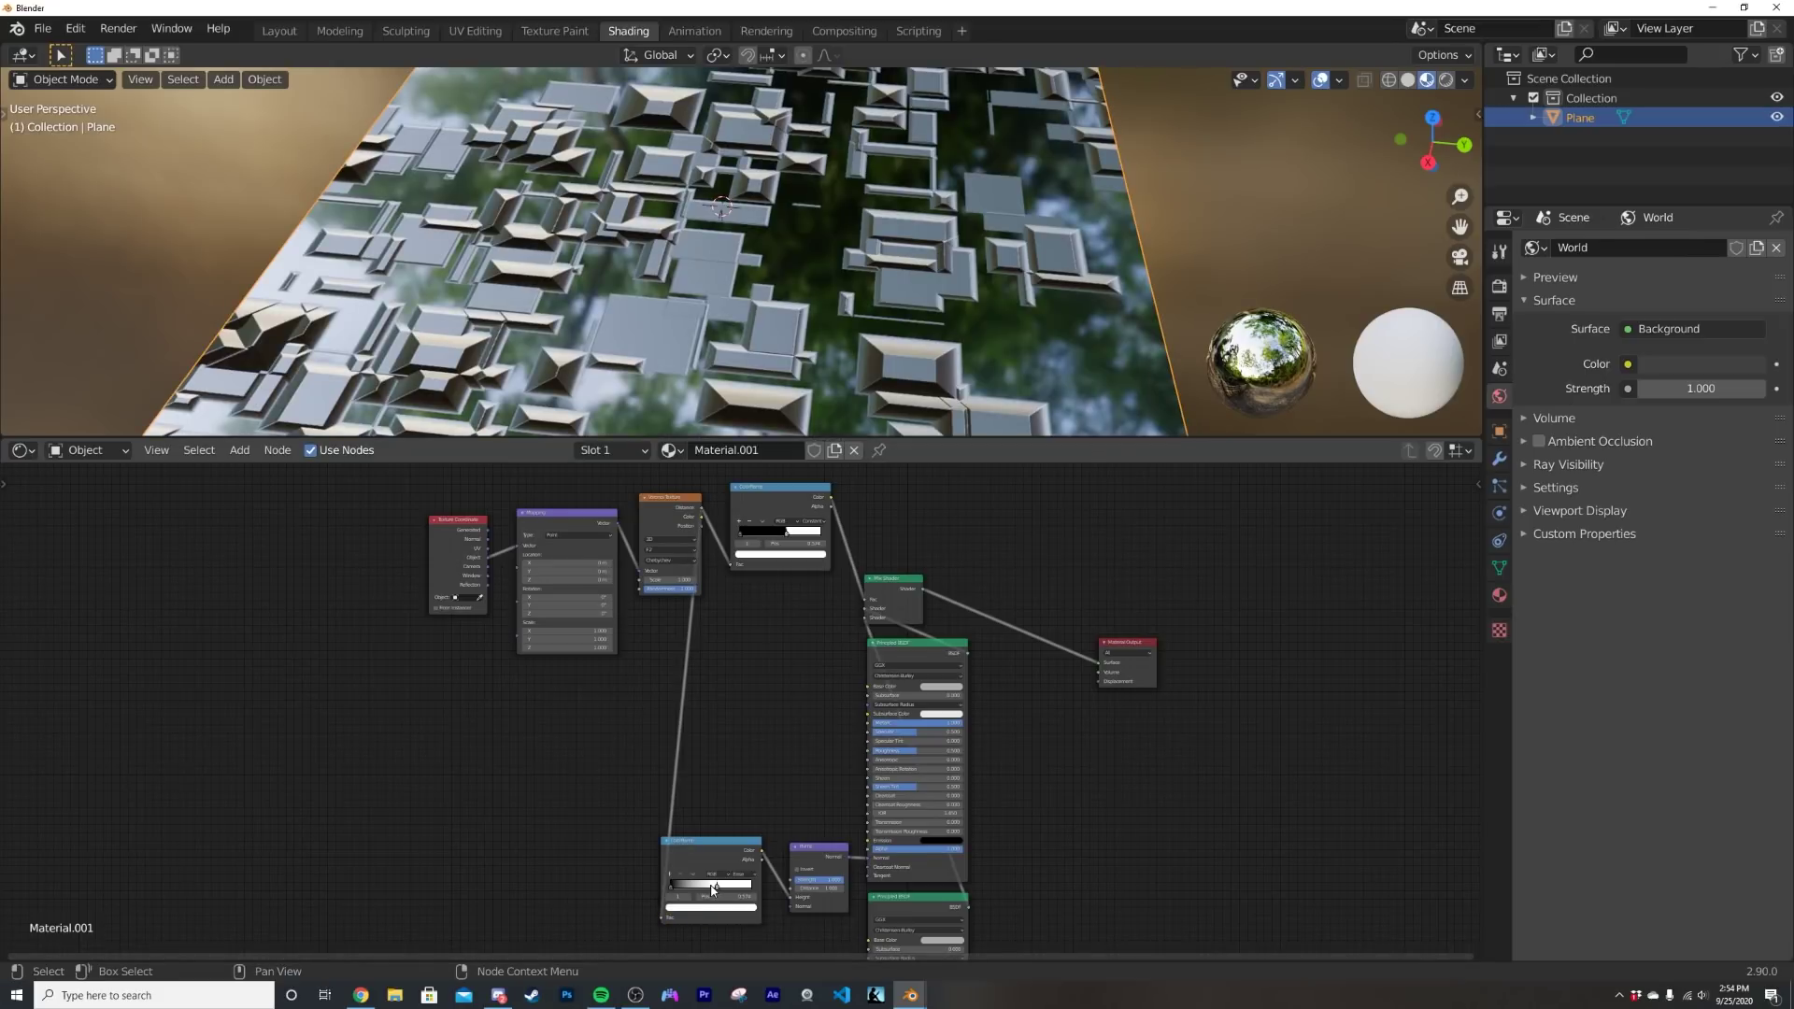
- Set the white stop of the Ease ColorRamp to position 1.000 and check the bevels on the plane
scroll(708, 877, up, 2)
middle_drag(709, 877, 654, 611)
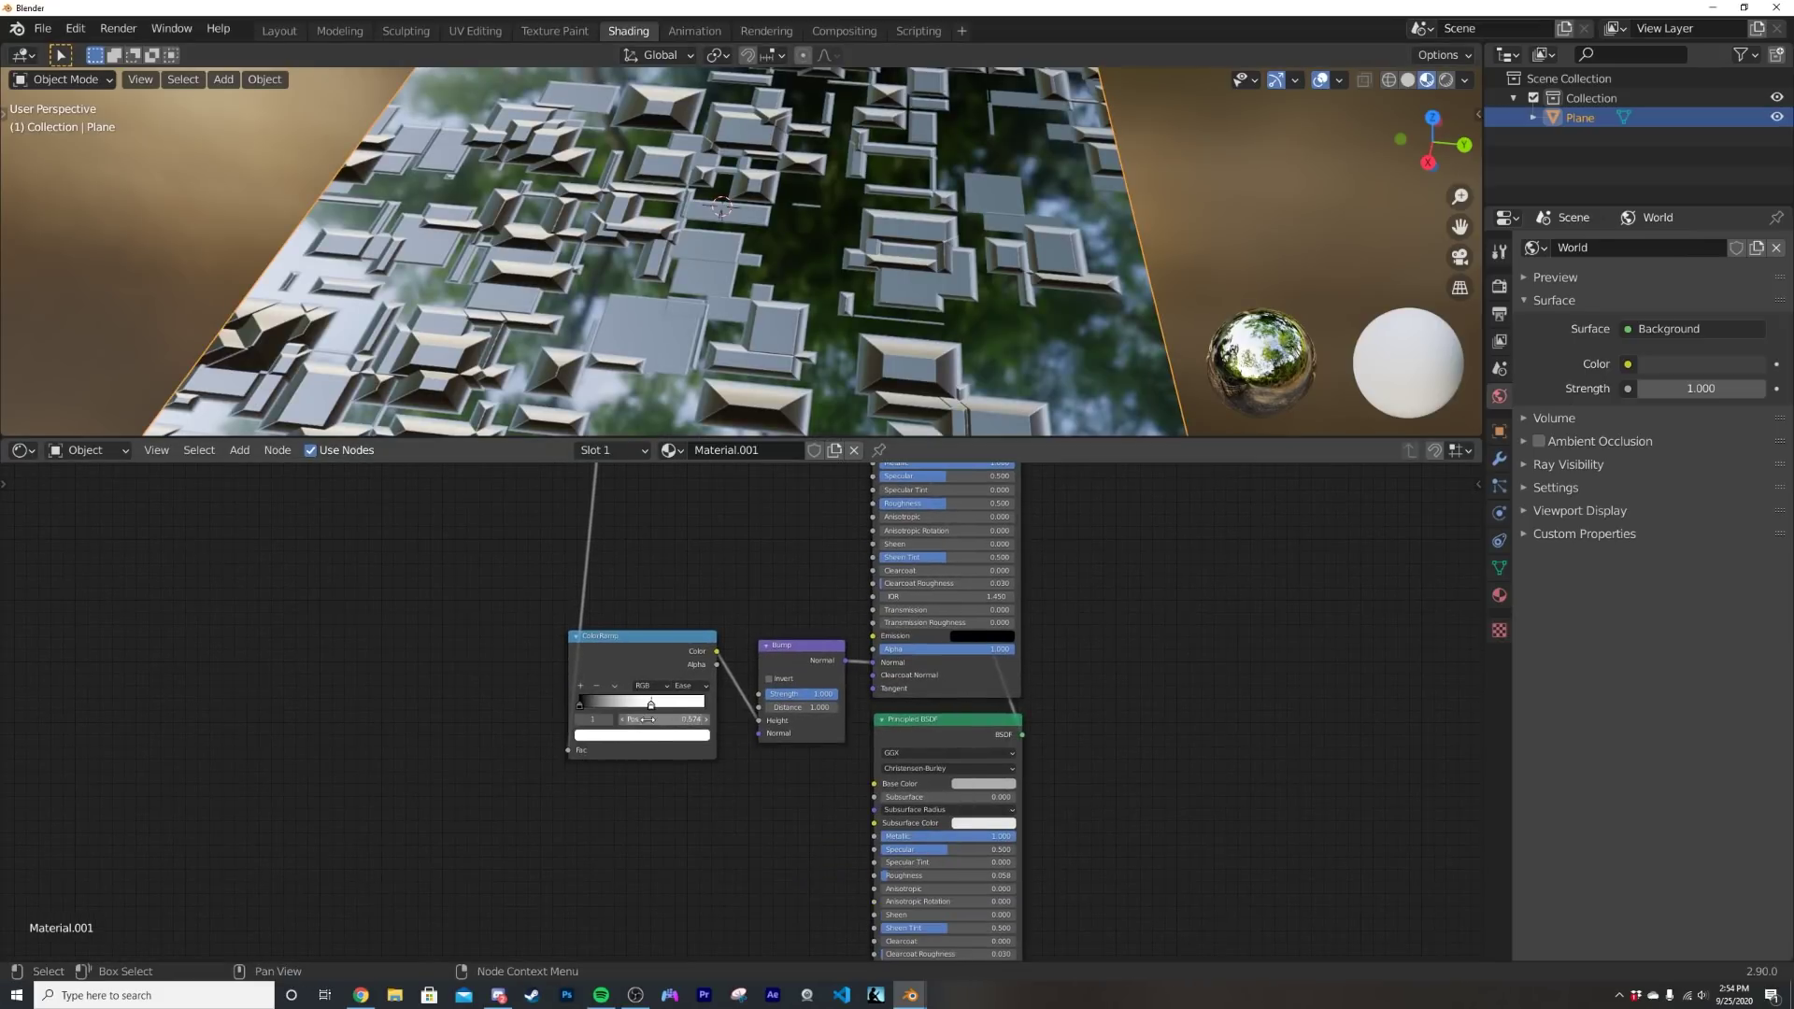
drag(650, 708, 729, 702)
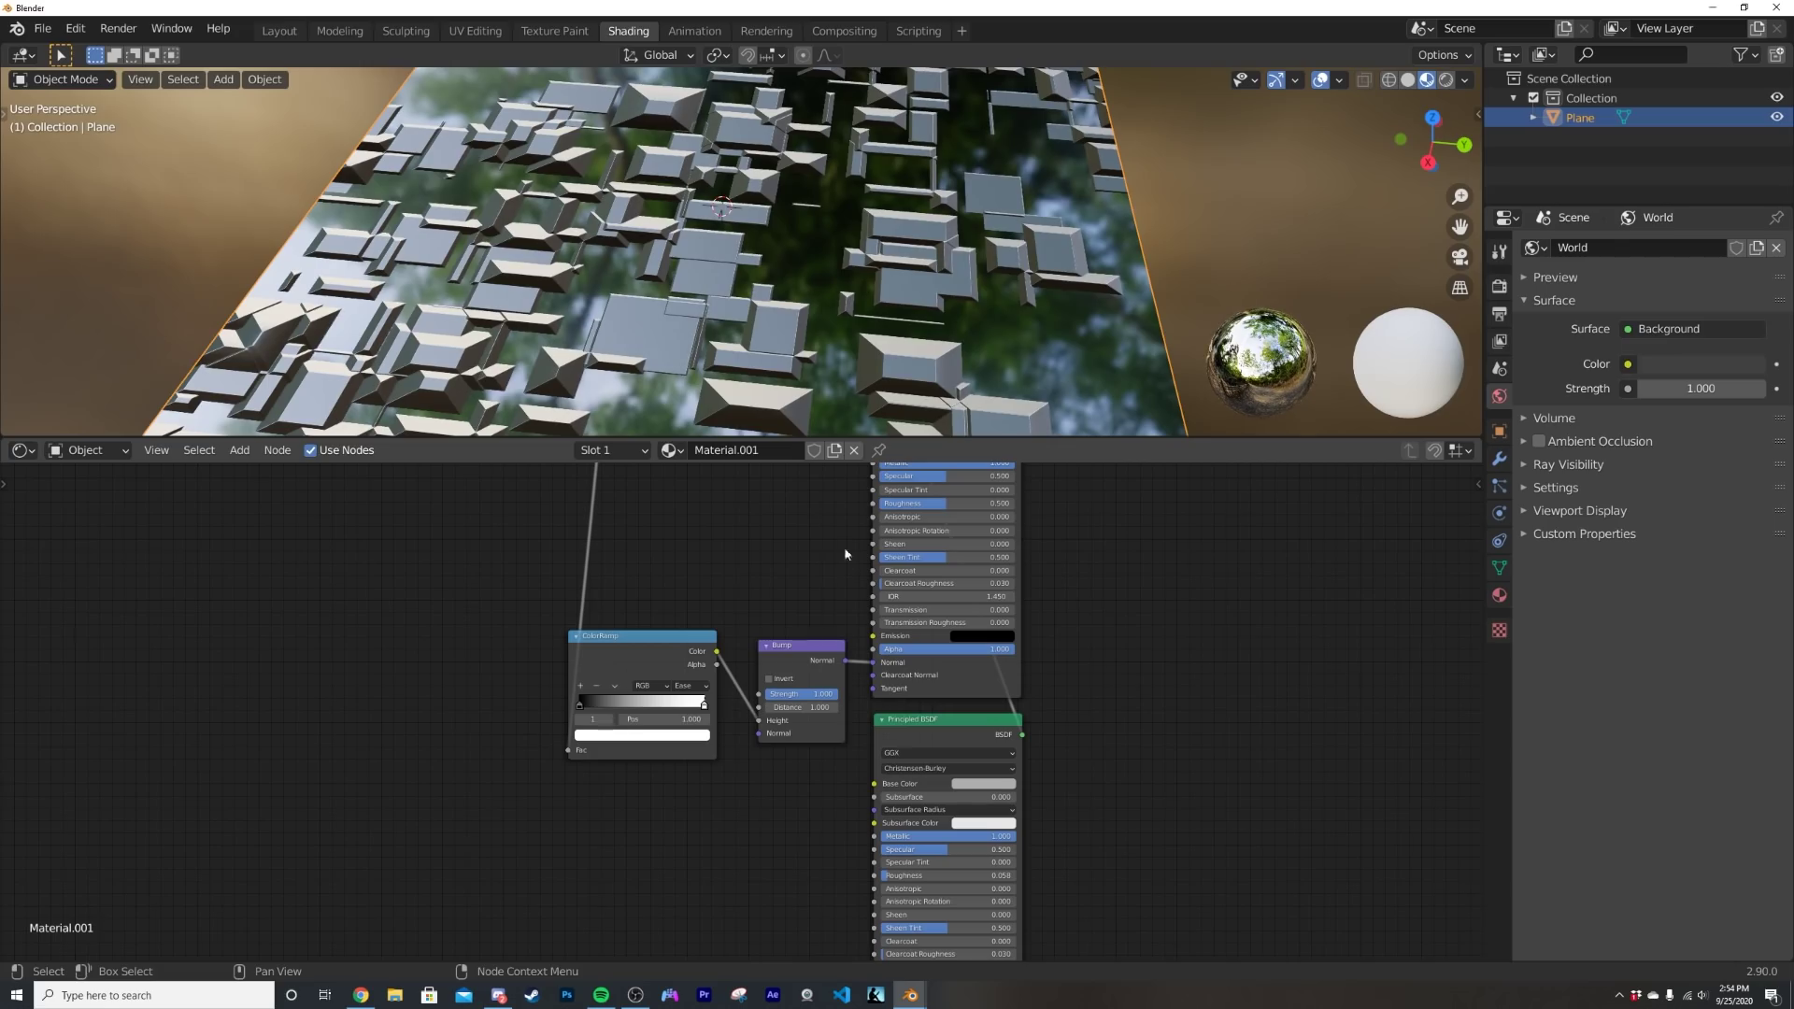
middle_drag(757, 234, 955, 251)
scroll(644, 193, up, 4)
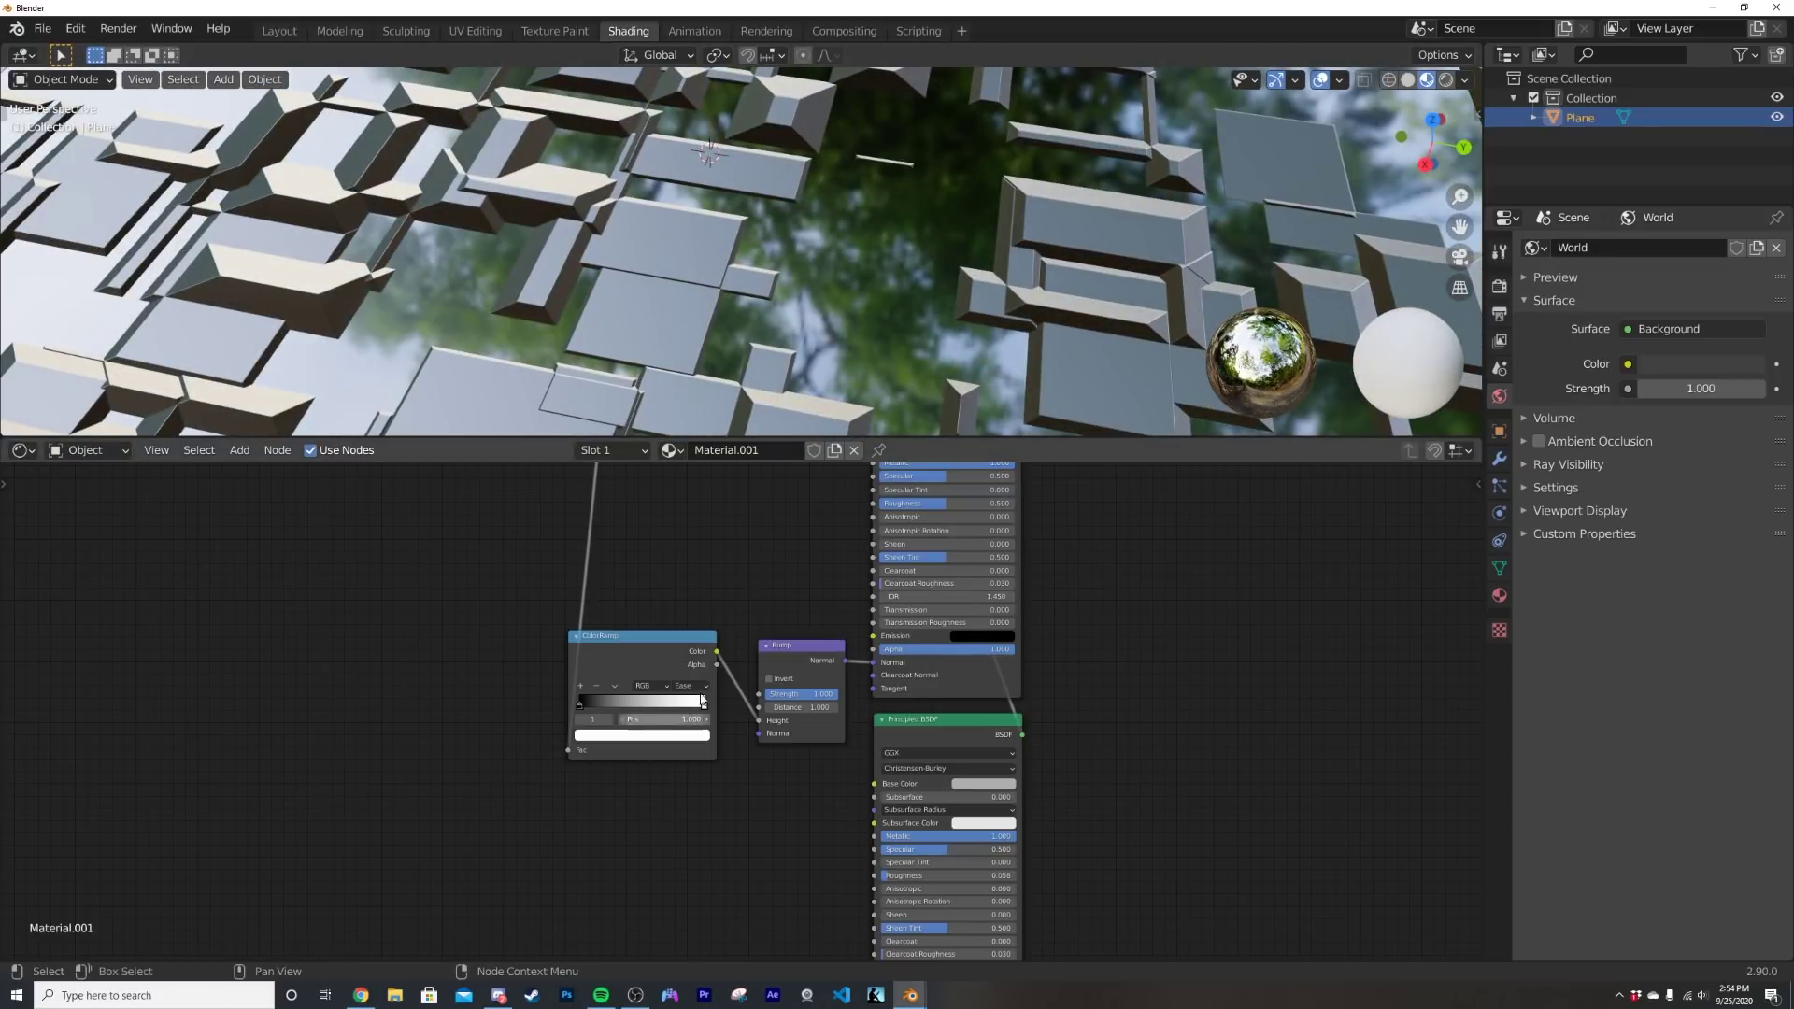
middle_drag(725, 601, 711, 690)
middle_drag(757, 269, 604, 359)
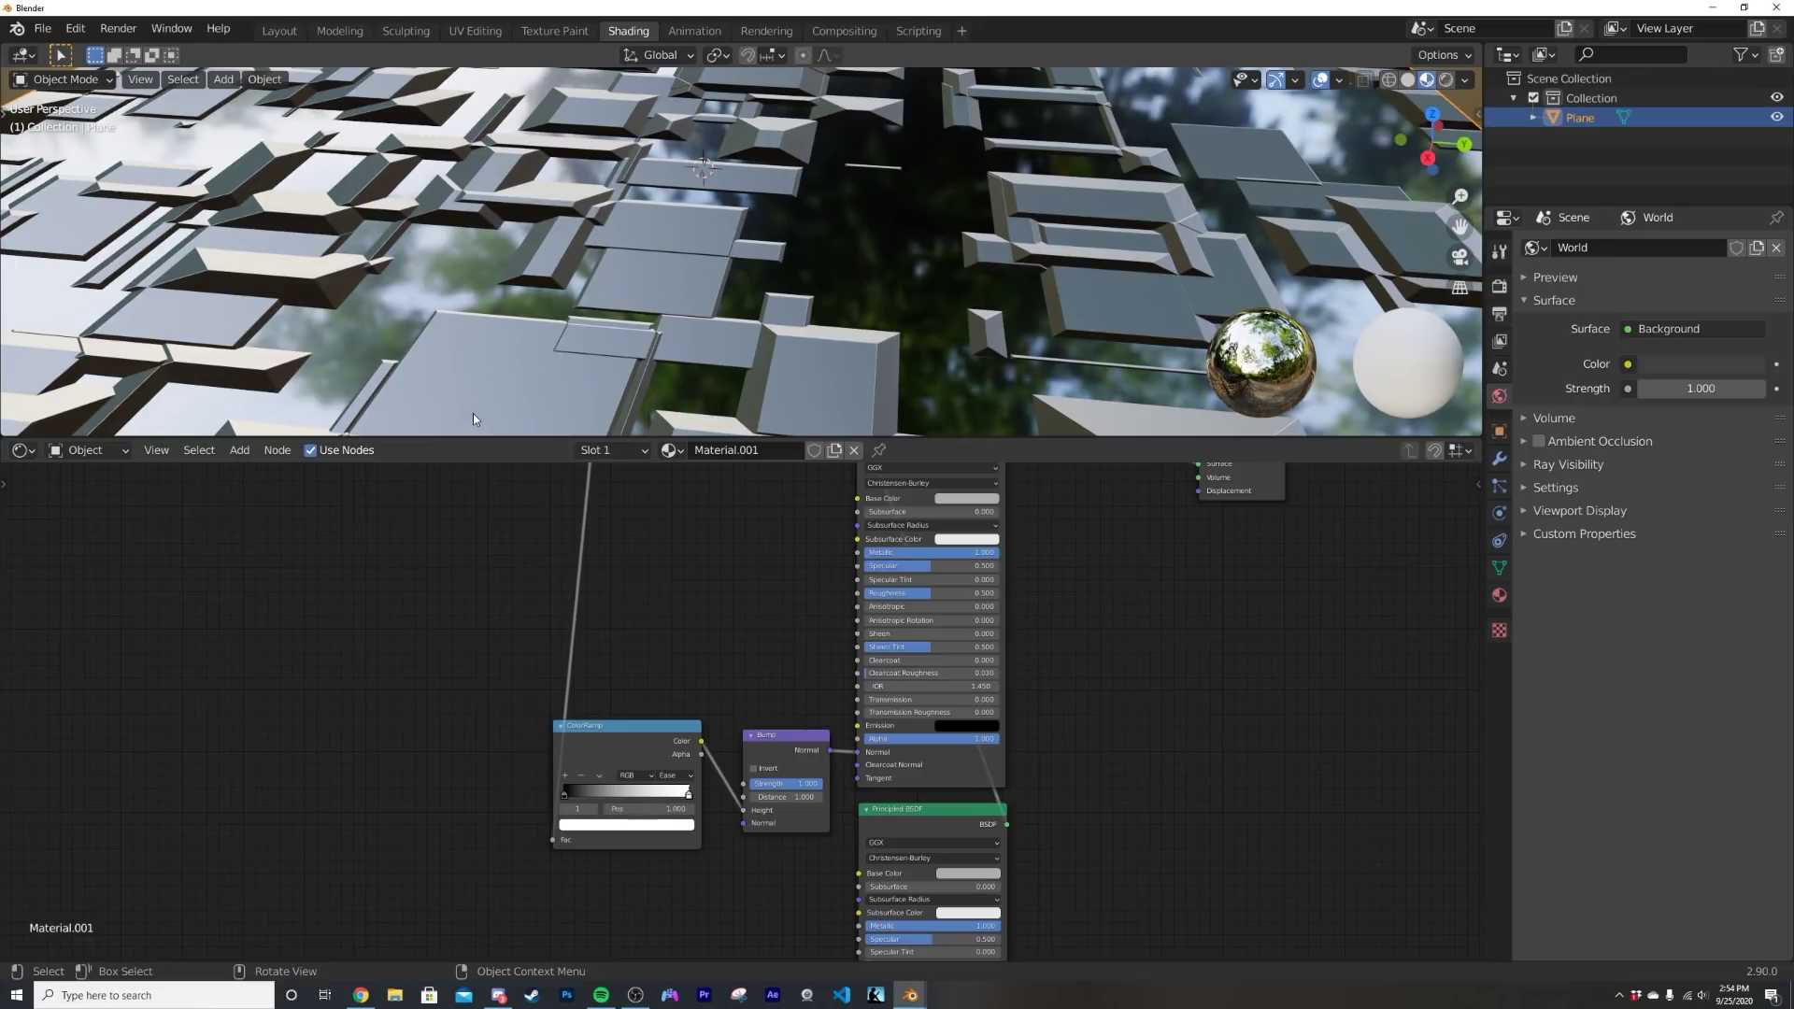
- Duplicate the Bump node, place it below the Ease ColorRamp and connect its Normal output to the first Bump's Normal input
drag(681, 754, 588, 699)
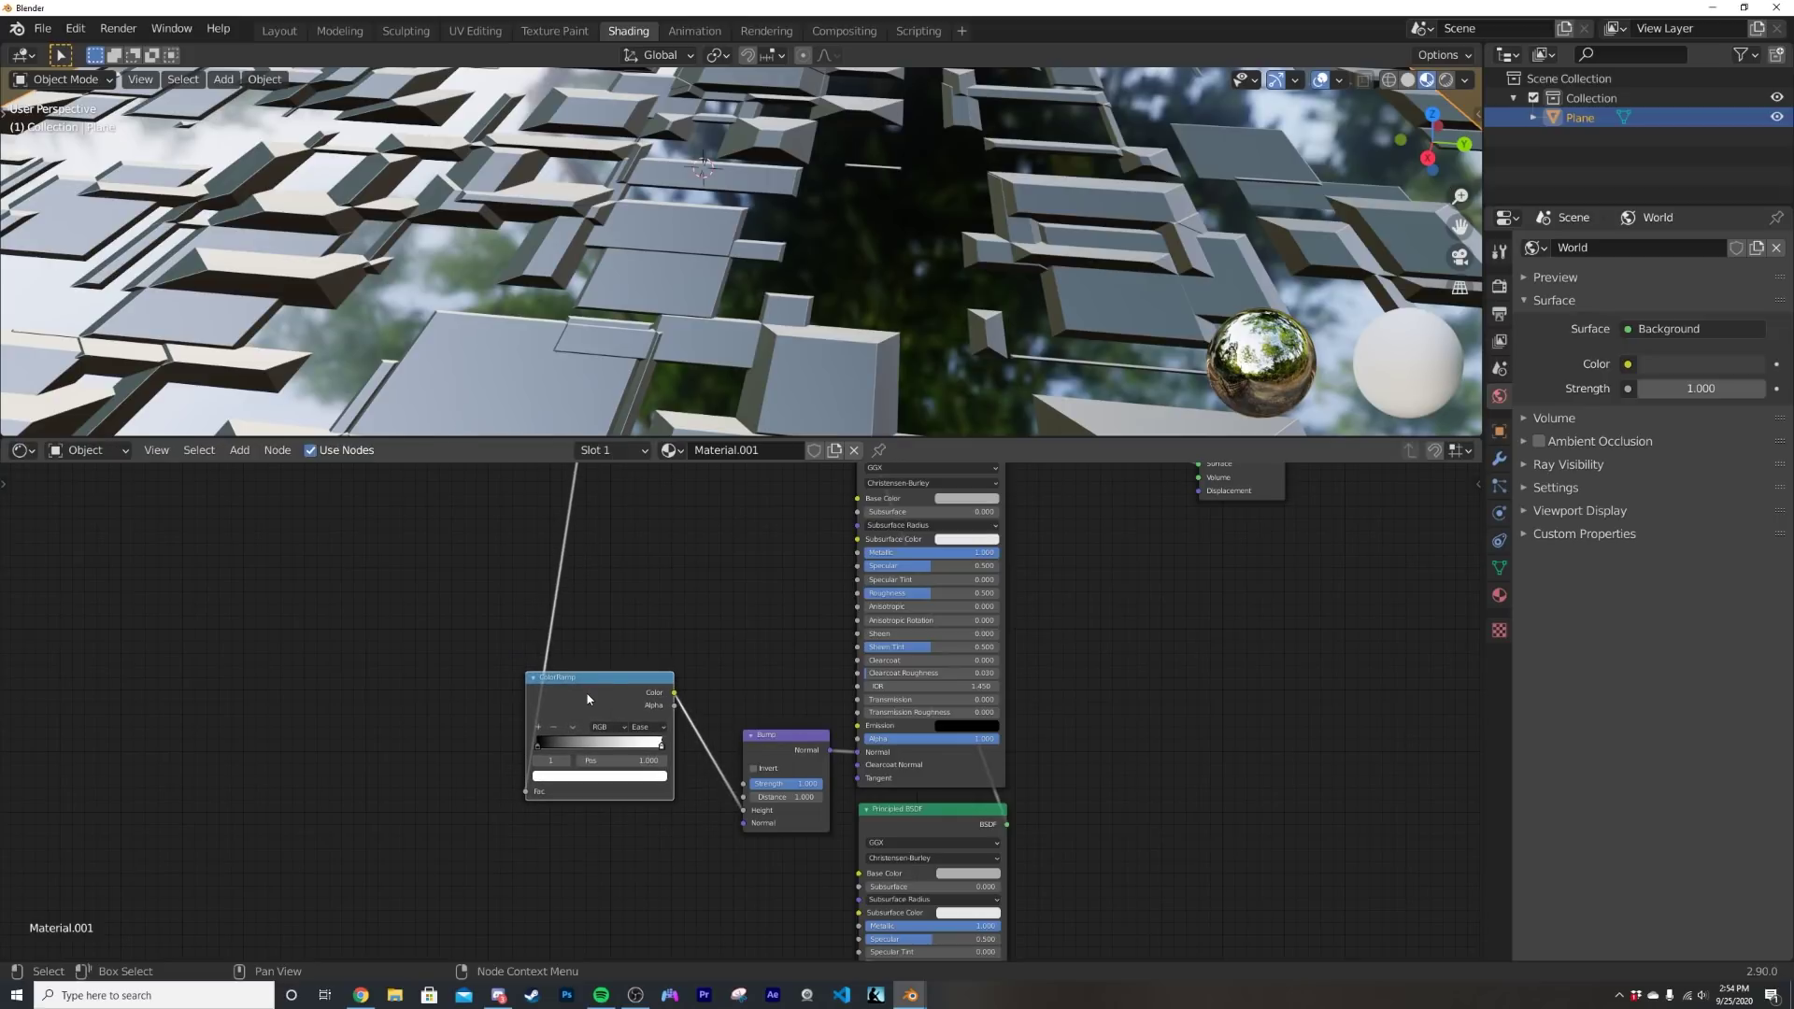
click(785, 750)
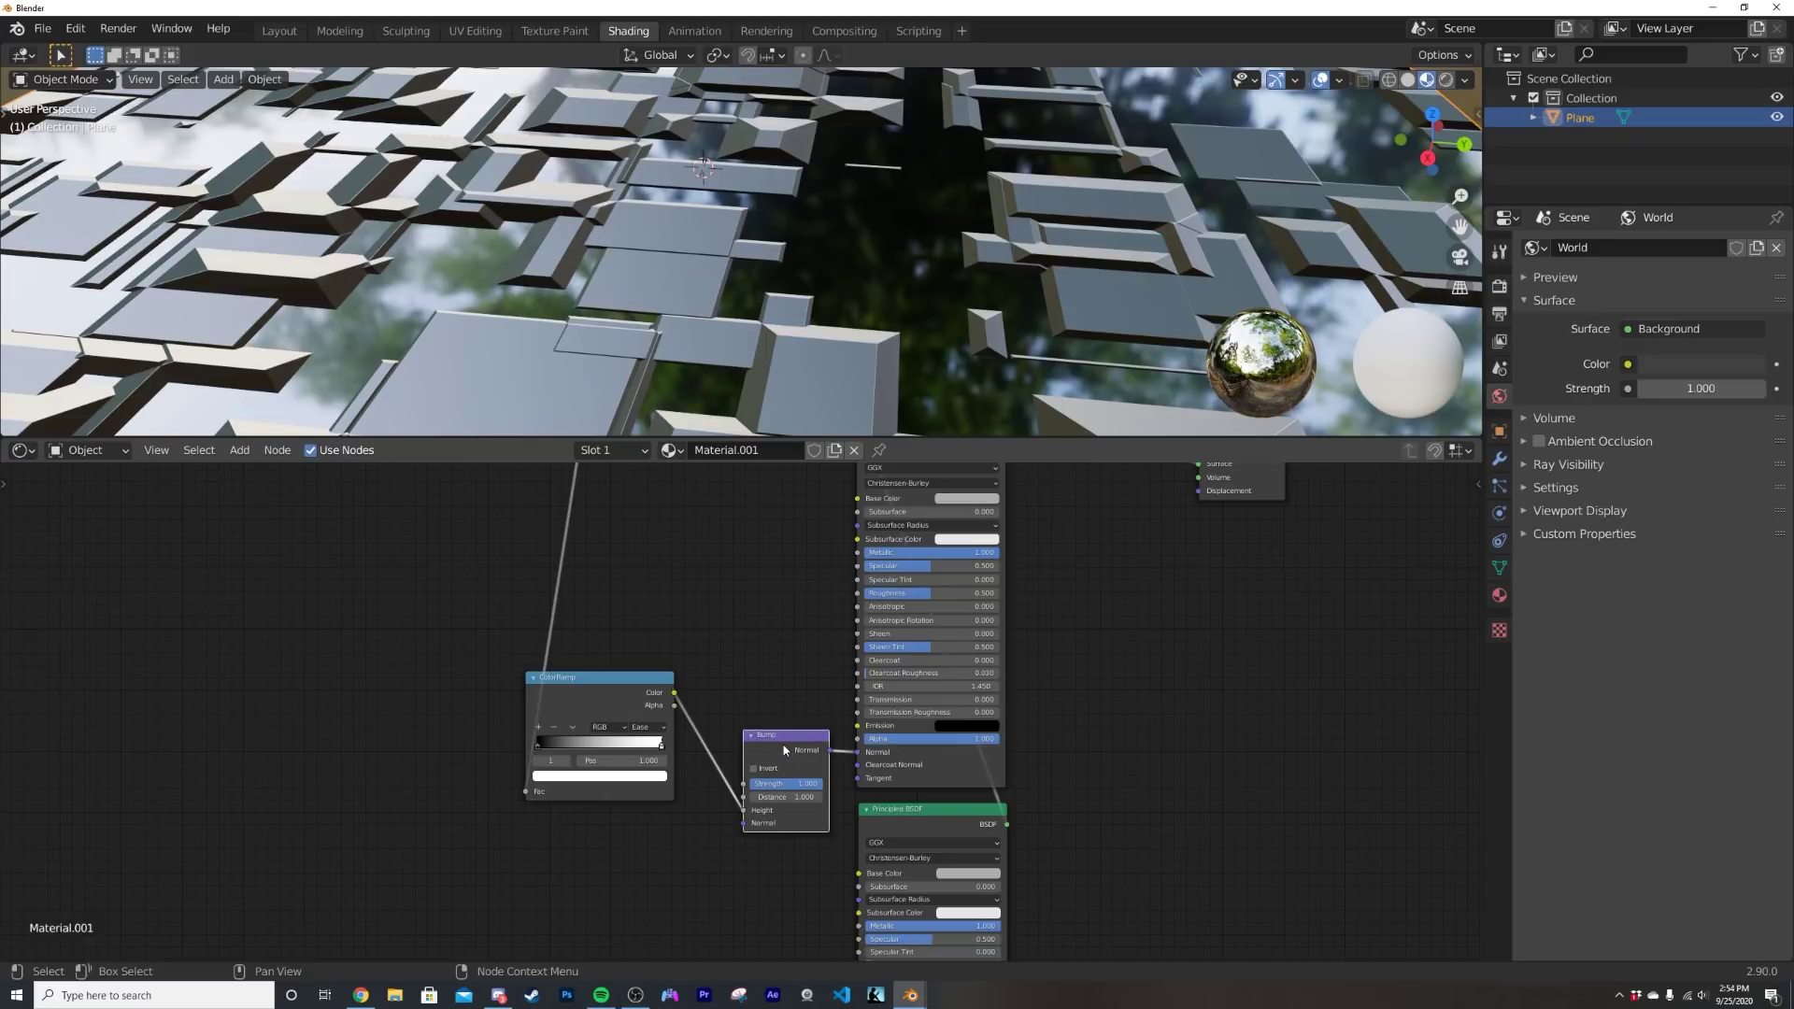
key(shift+d)
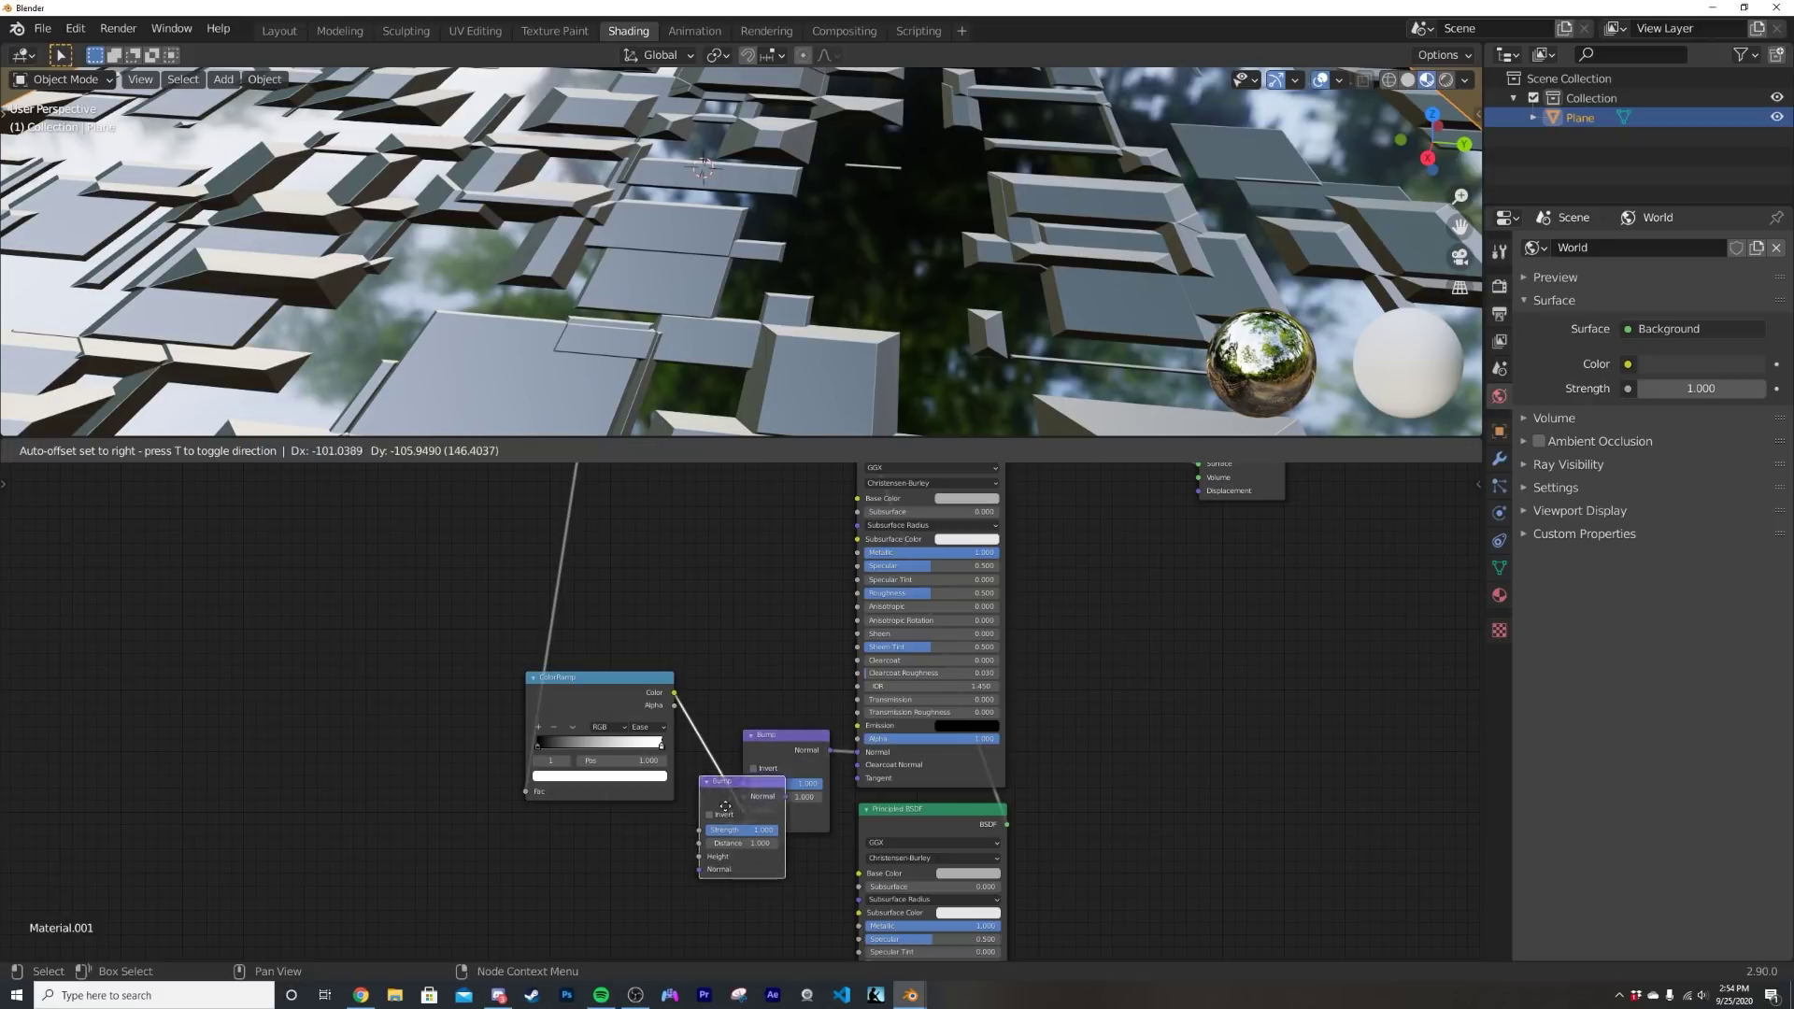
click(652, 861)
drag(670, 855, 745, 823)
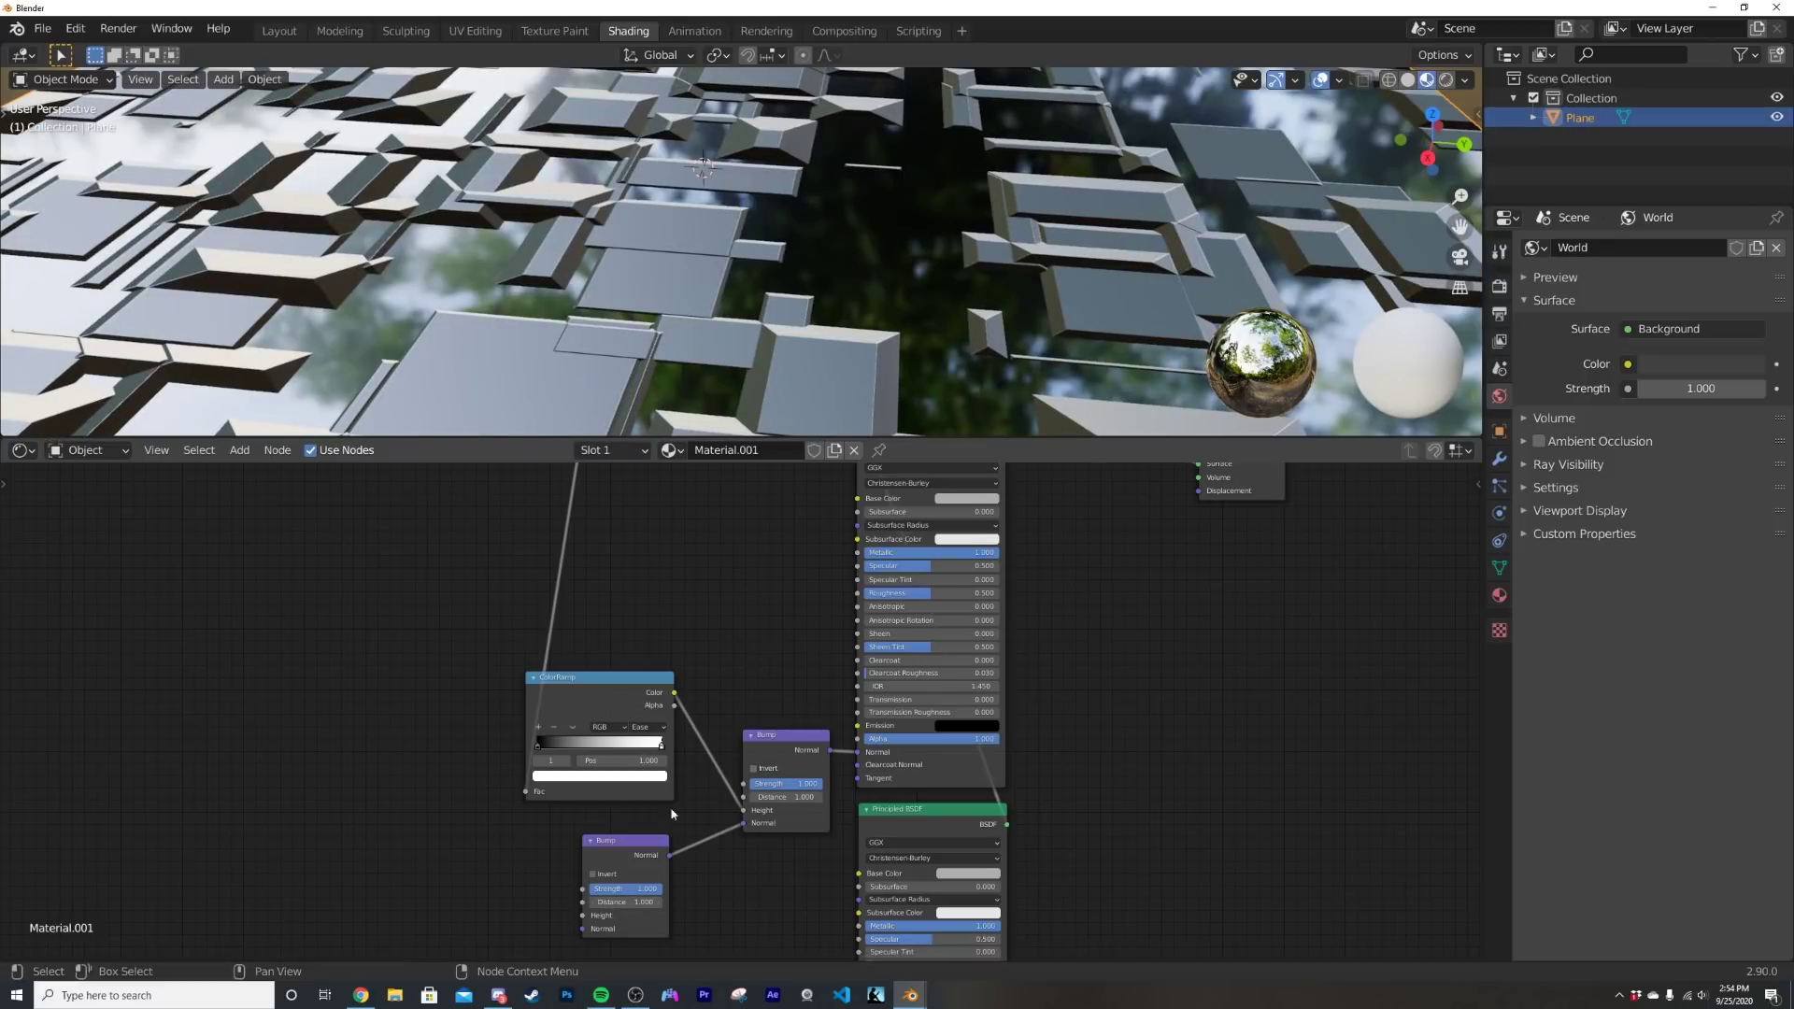
- Add a second Voronoi Texture node beside the duplicated Bump node
key(shift+a)
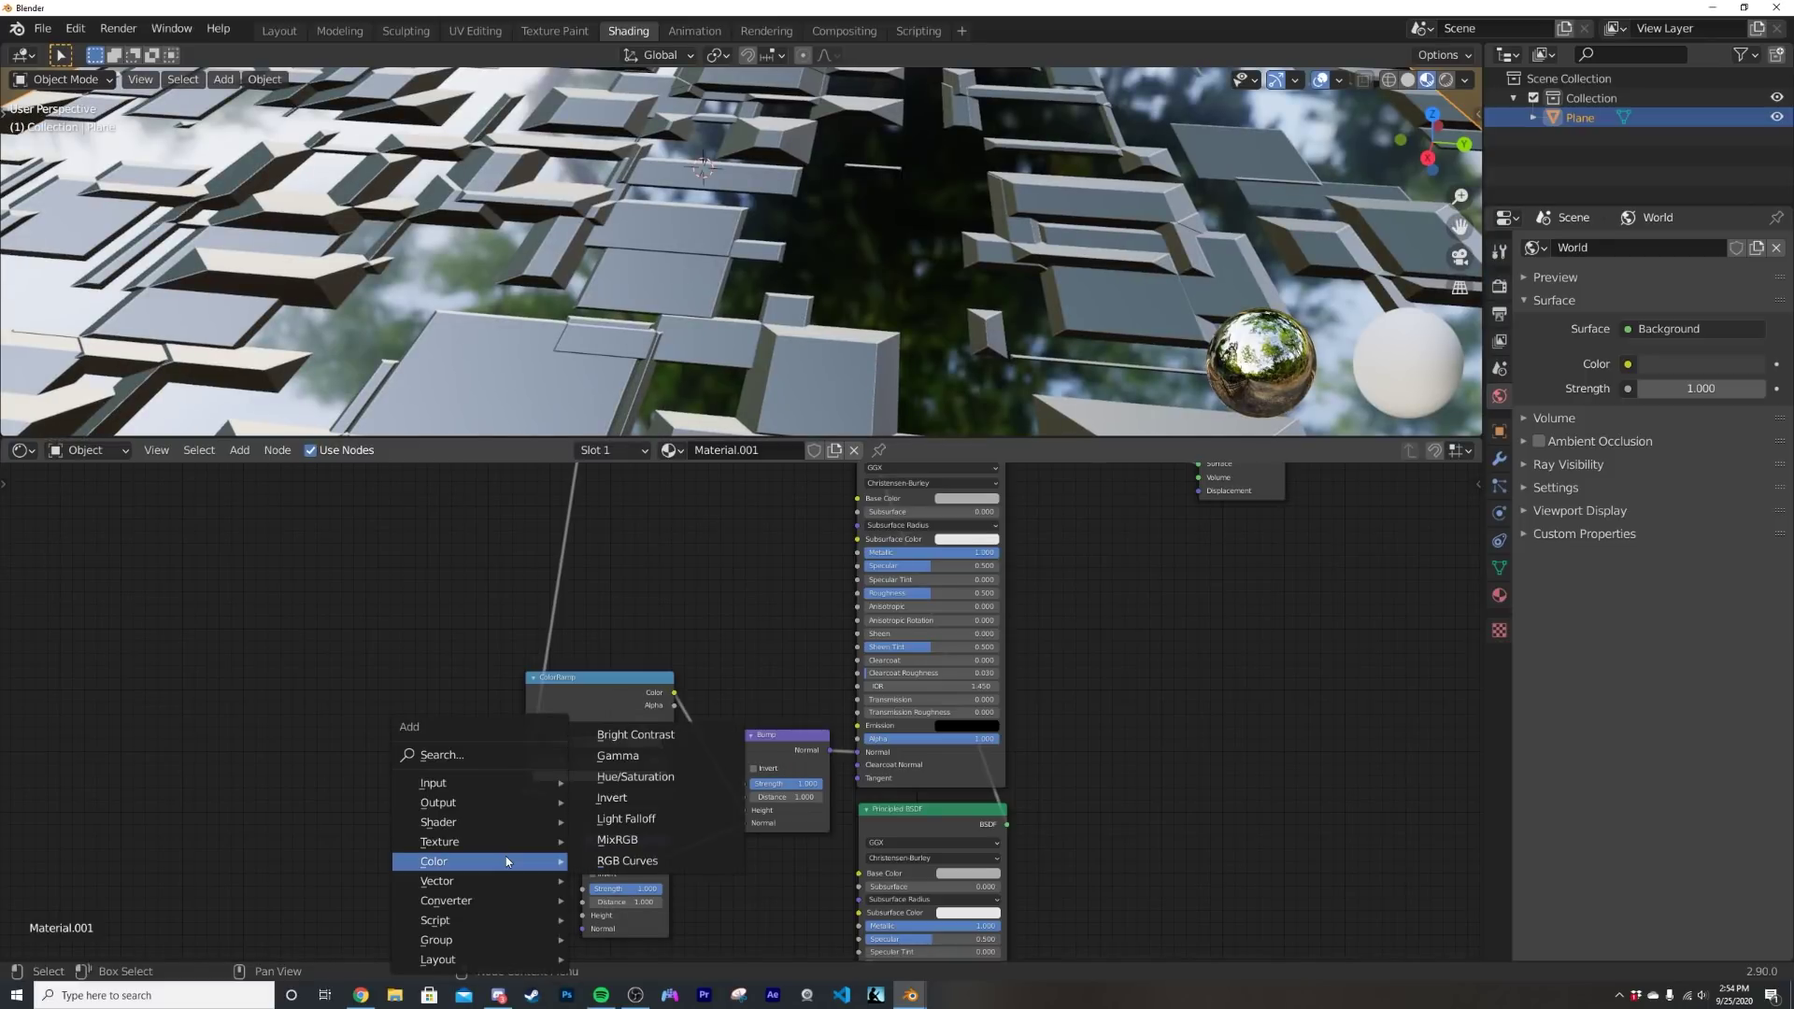
key(shift+a)
click(280, 787)
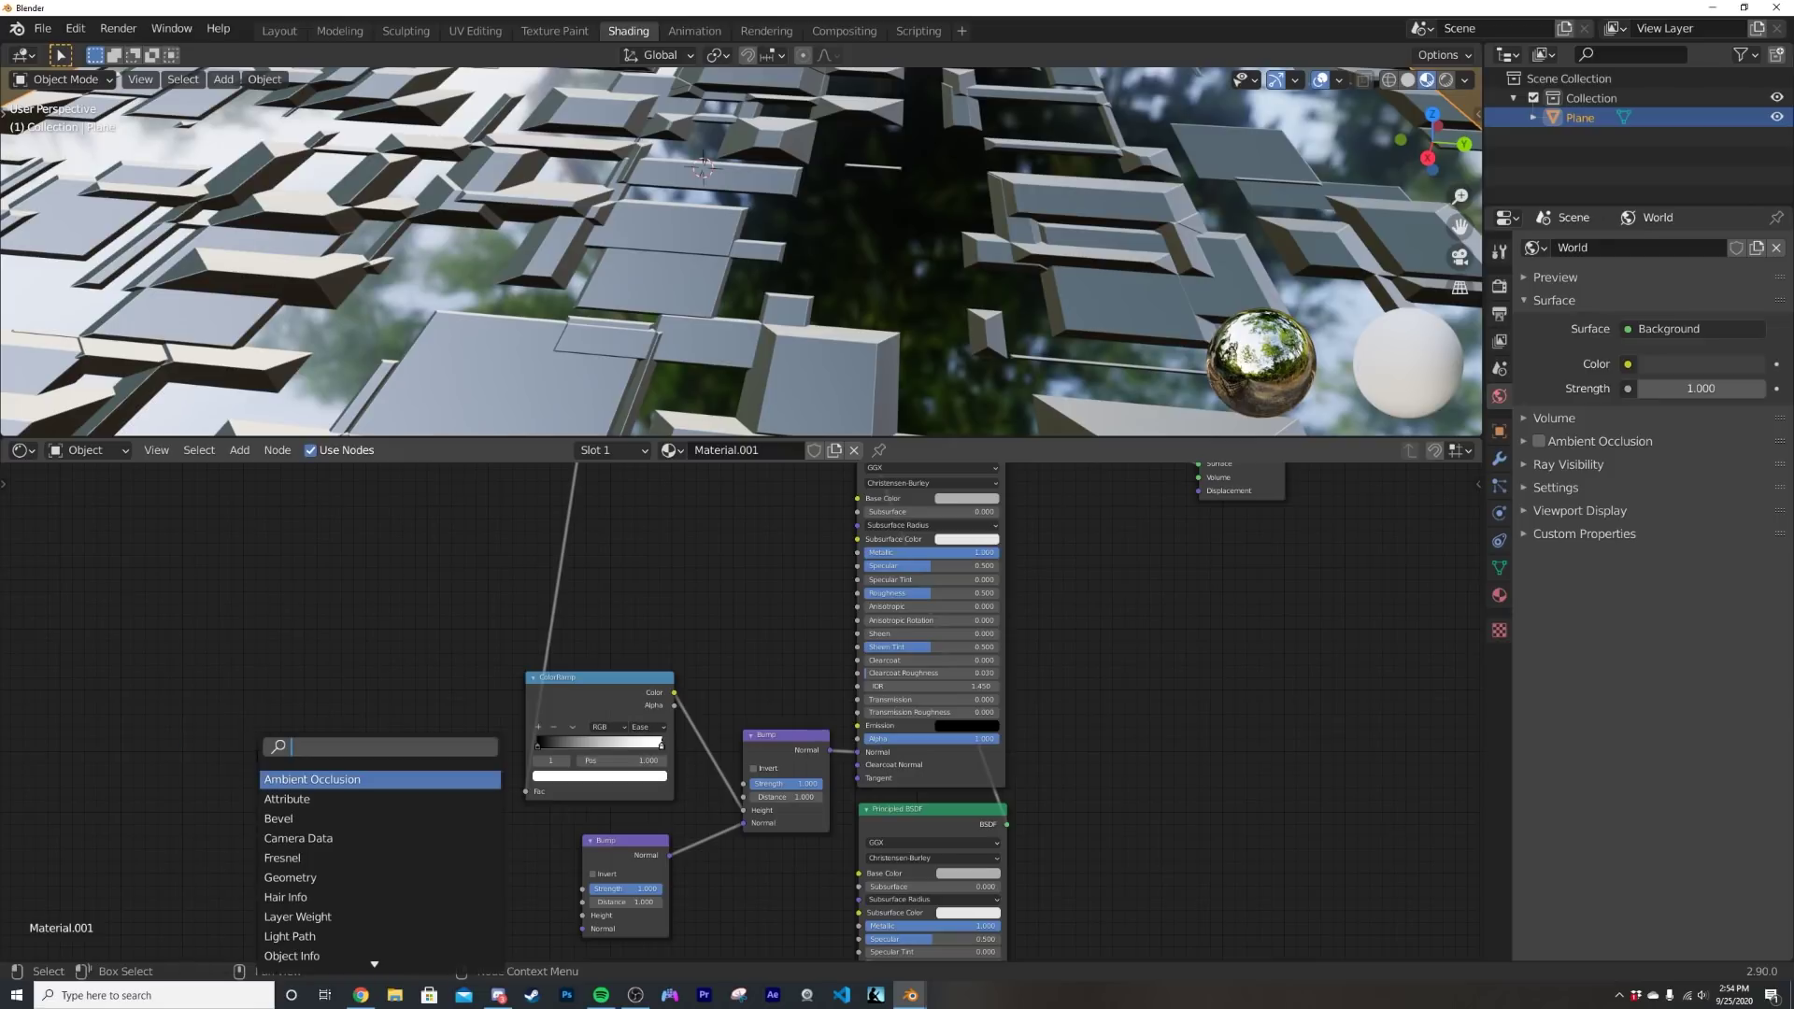
text(vor)
click(339, 783)
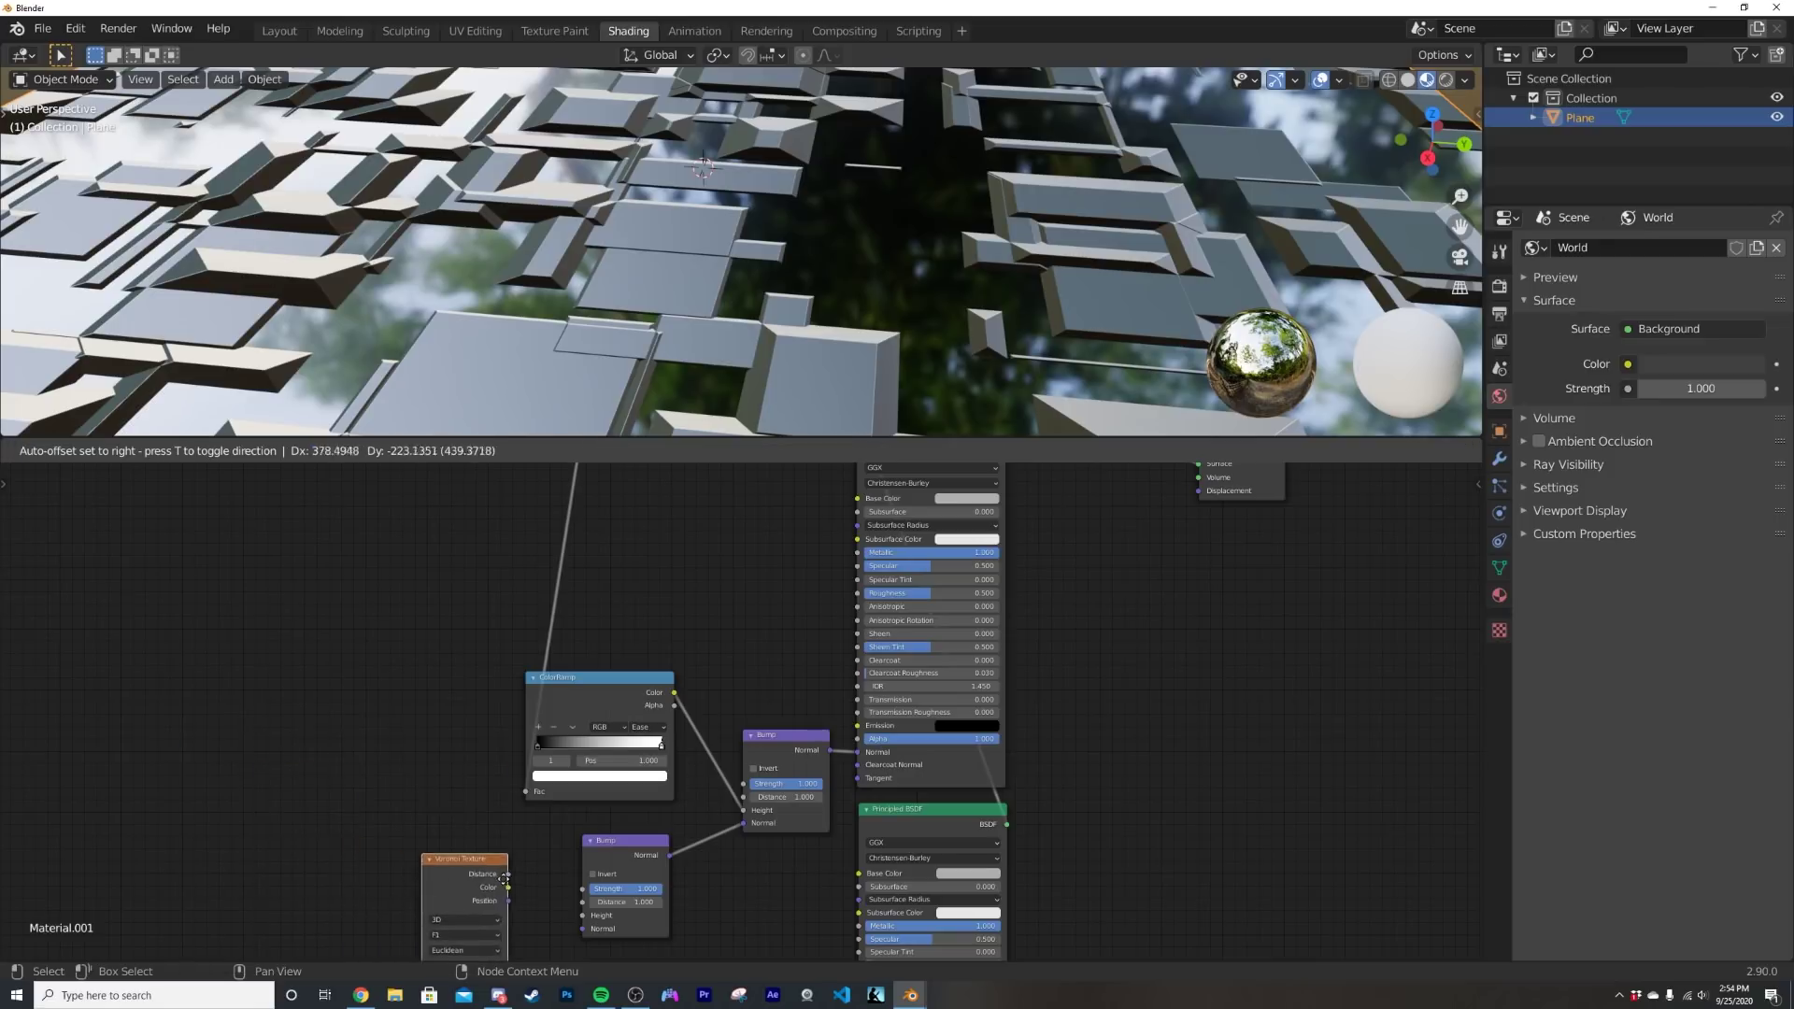
click(509, 865)
- Connect the Mapping node's Vector output to the second Voronoi Texture's Vector input
scroll(529, 865, down, 6)
middle_drag(542, 652, 536, 717)
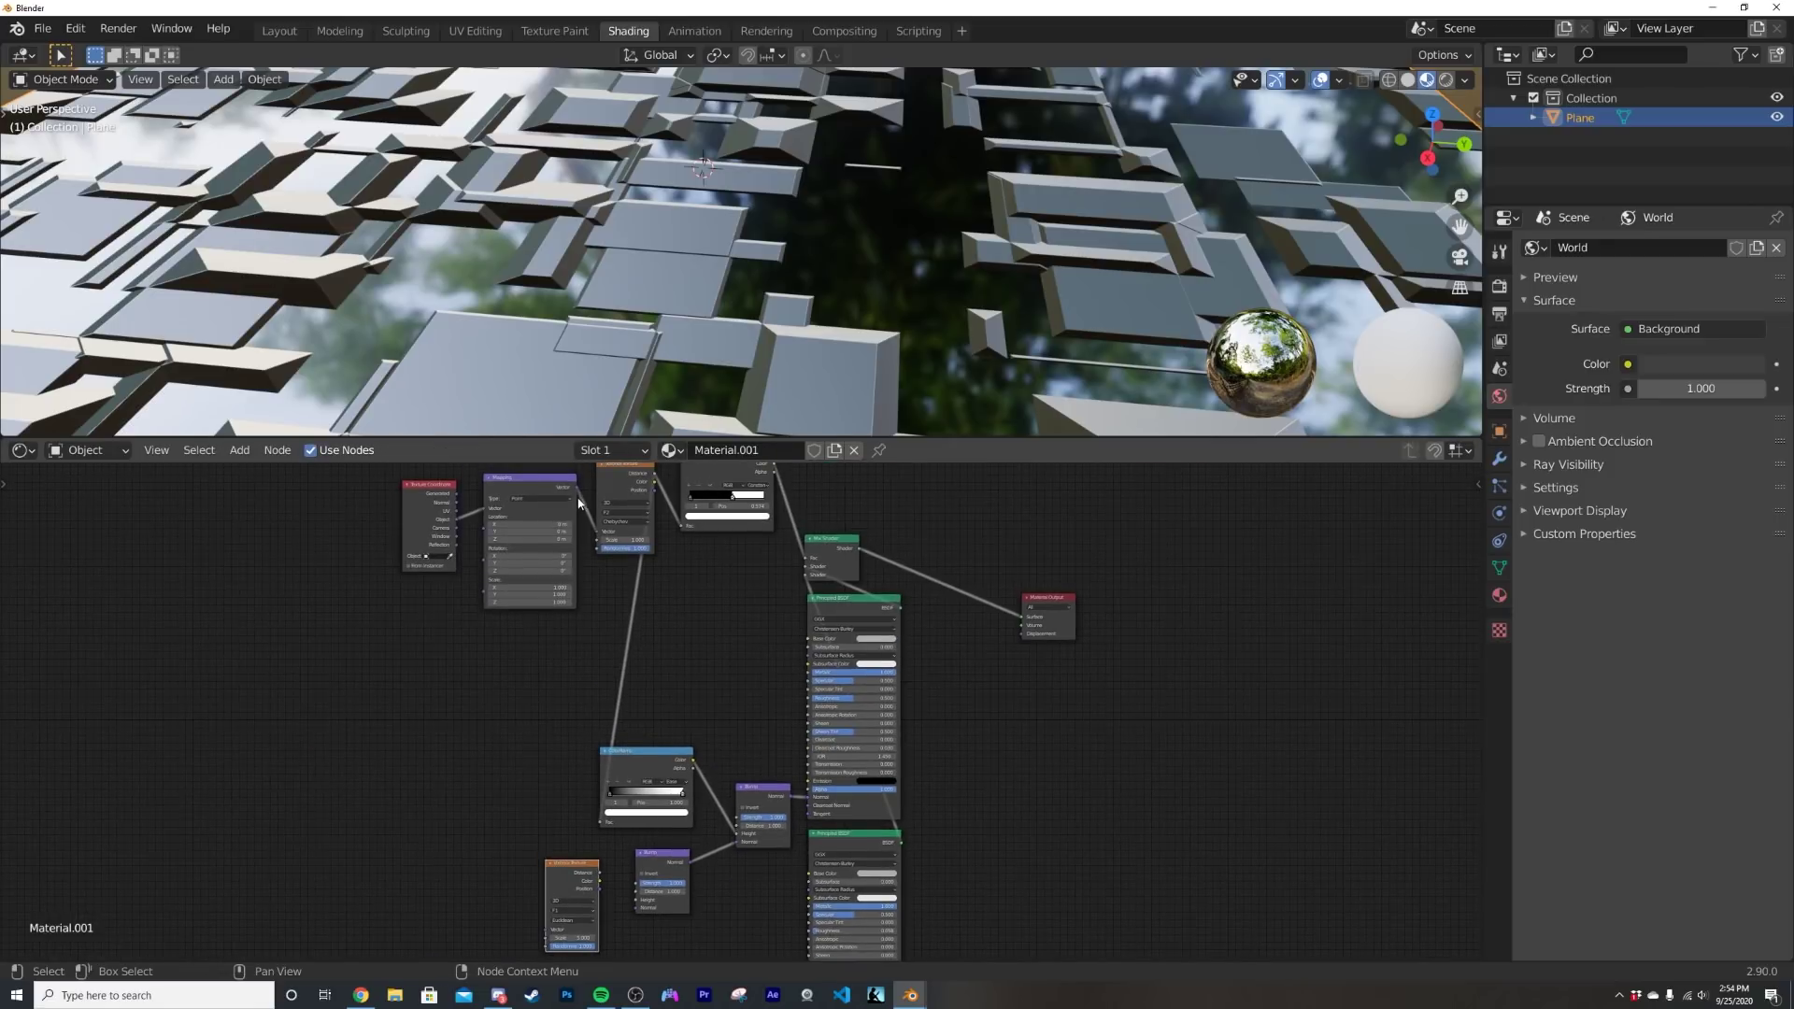
drag(578, 493, 547, 935)
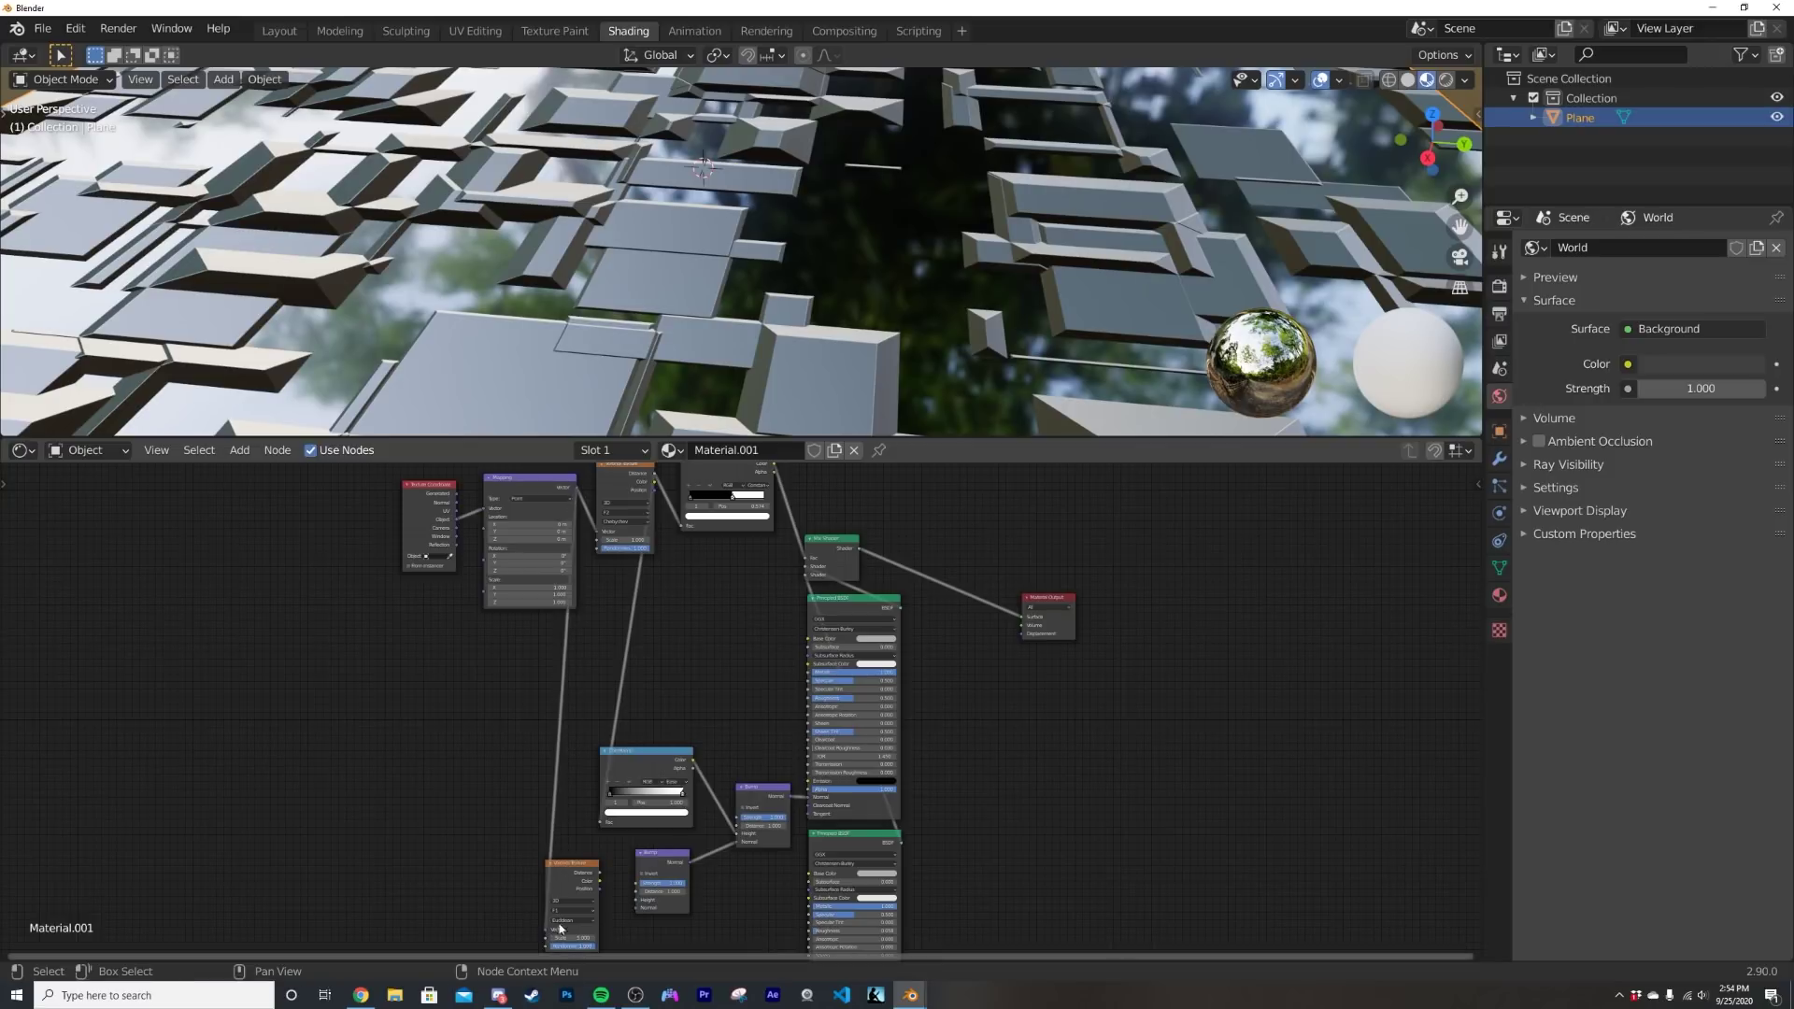
- Connect the second Voronoi Texture's Color output to the duplicated Bump node's Height input
scroll(617, 901, up, 5)
middle_drag(581, 883, 618, 662)
scroll(564, 832, up, 8)
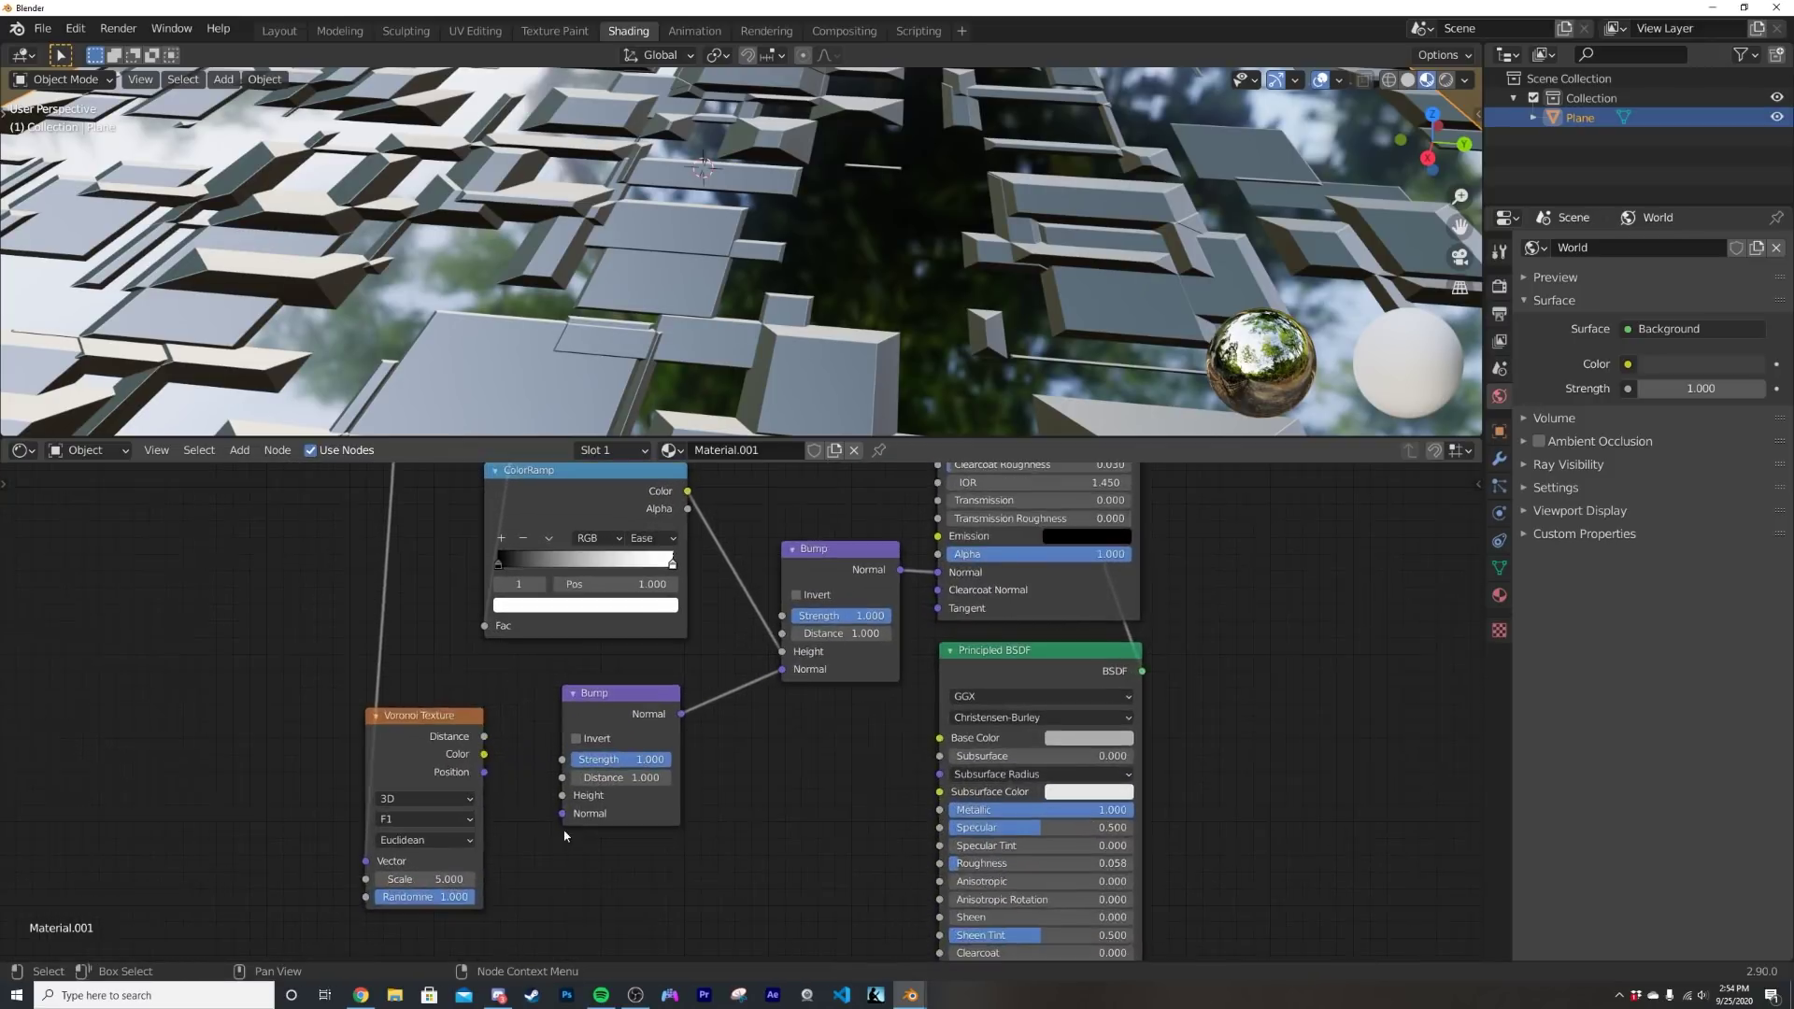
middle_drag(444, 785, 487, 758)
drag(462, 715, 575, 794)
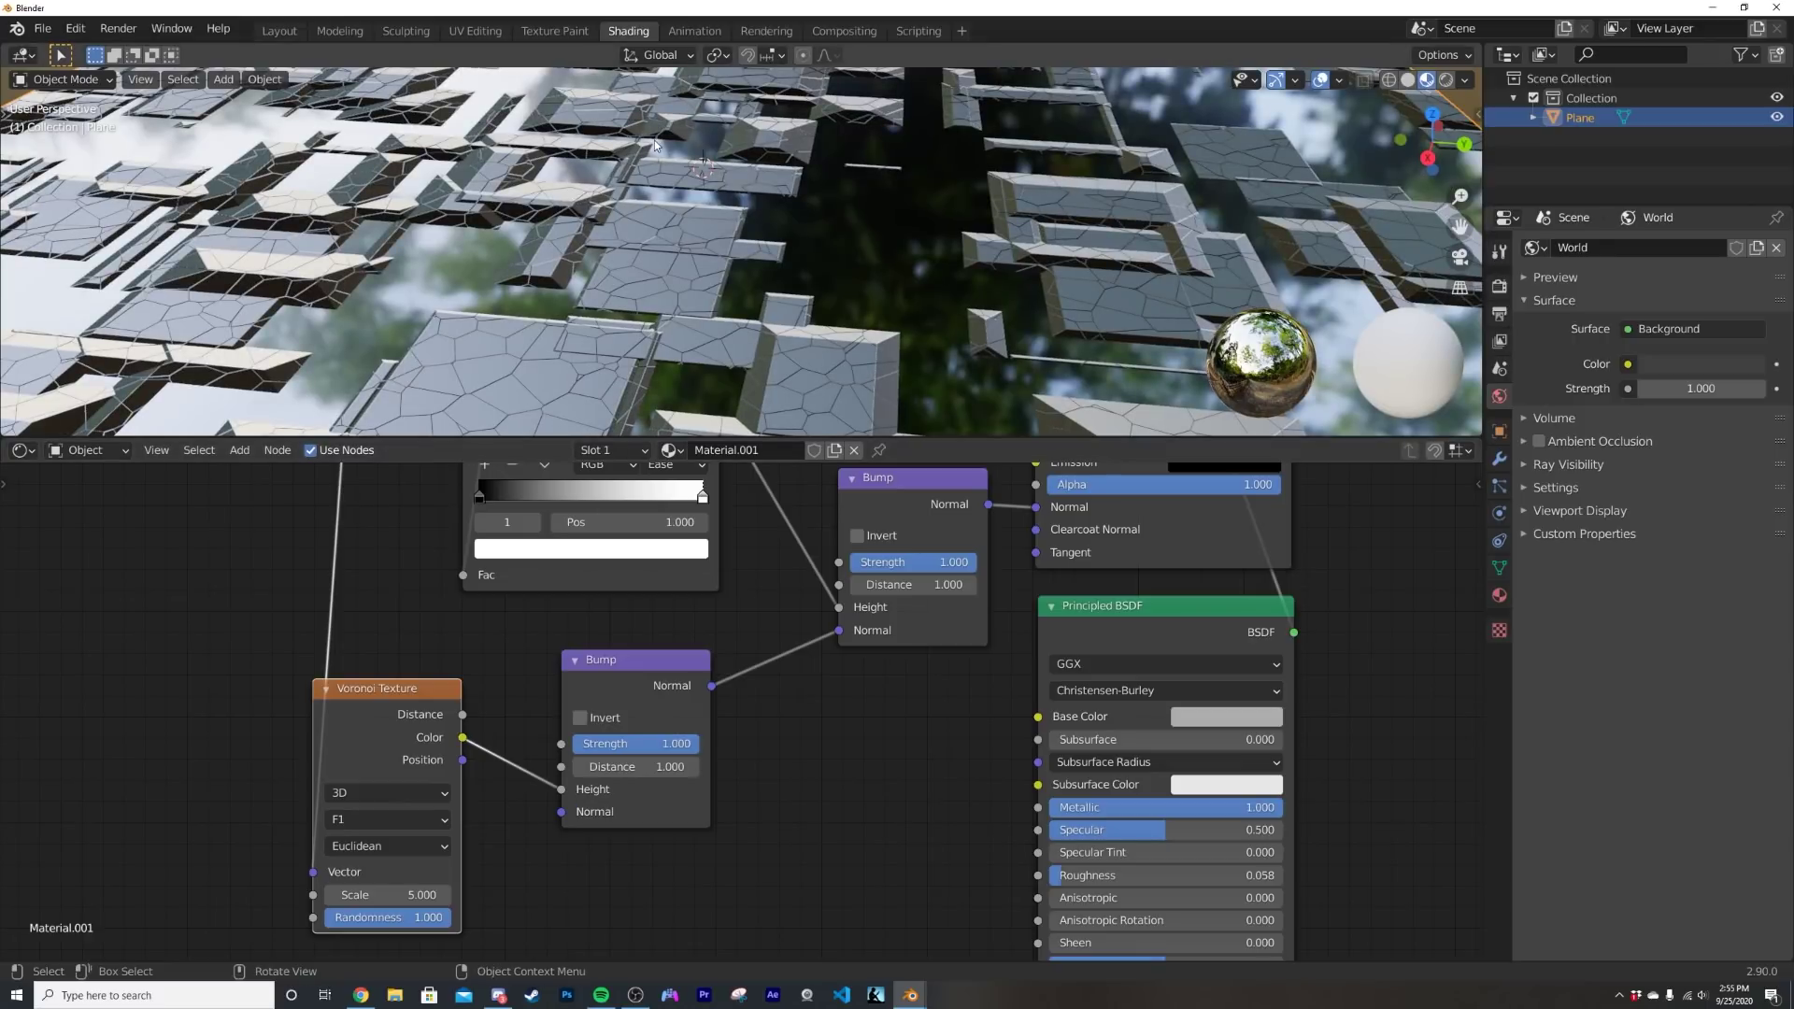
- Set the second Voronoi Texture's distance metric to Manhattan and its scale to about 2.23
scroll(655, 248, up, 8)
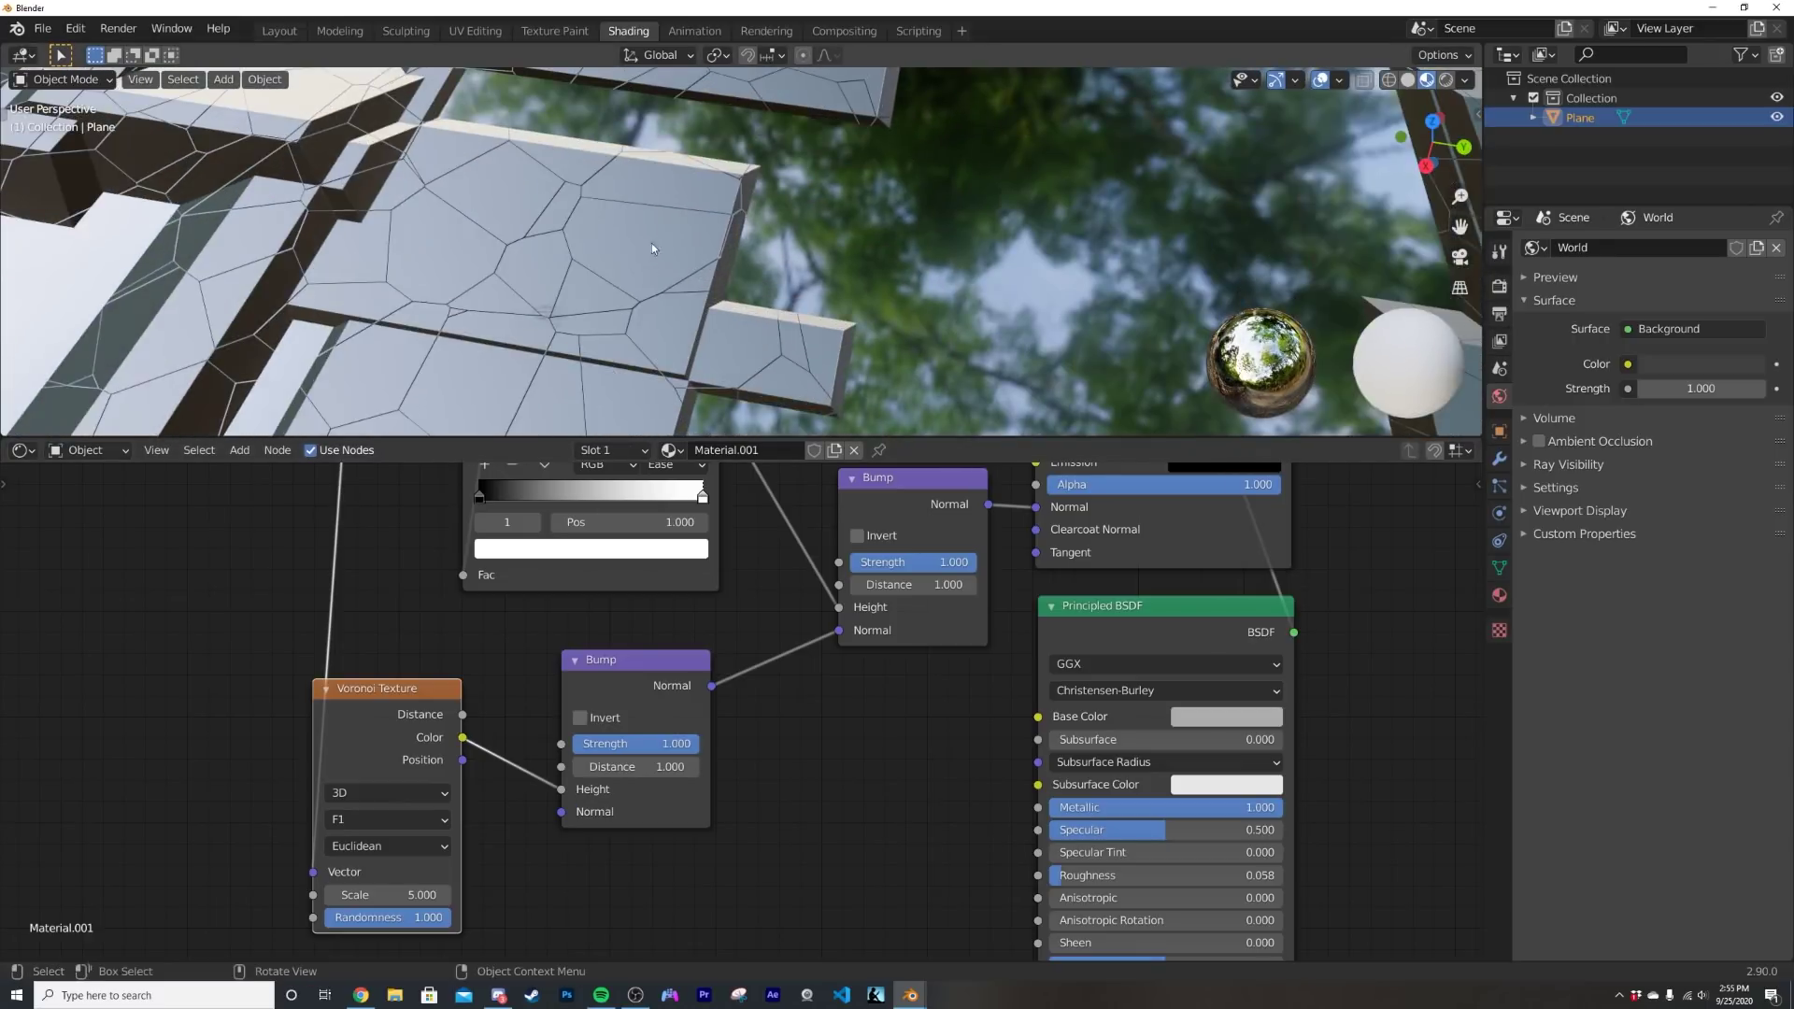
click(433, 847)
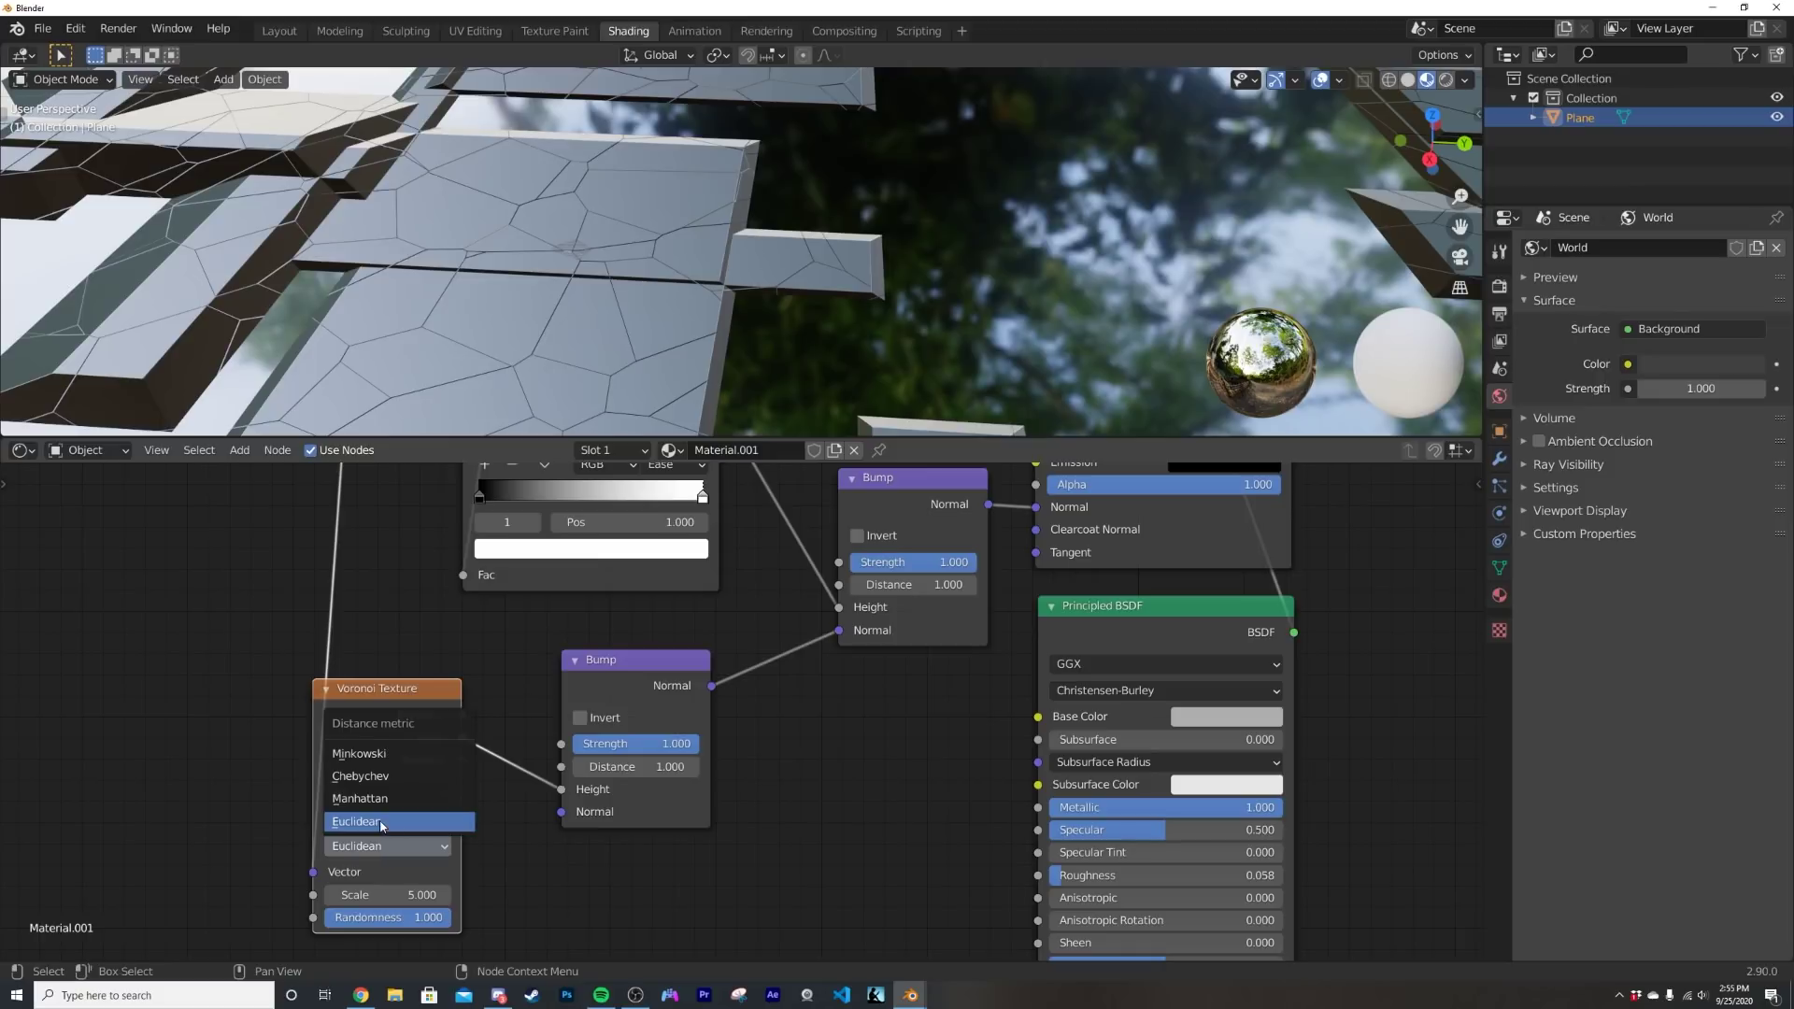
click(378, 802)
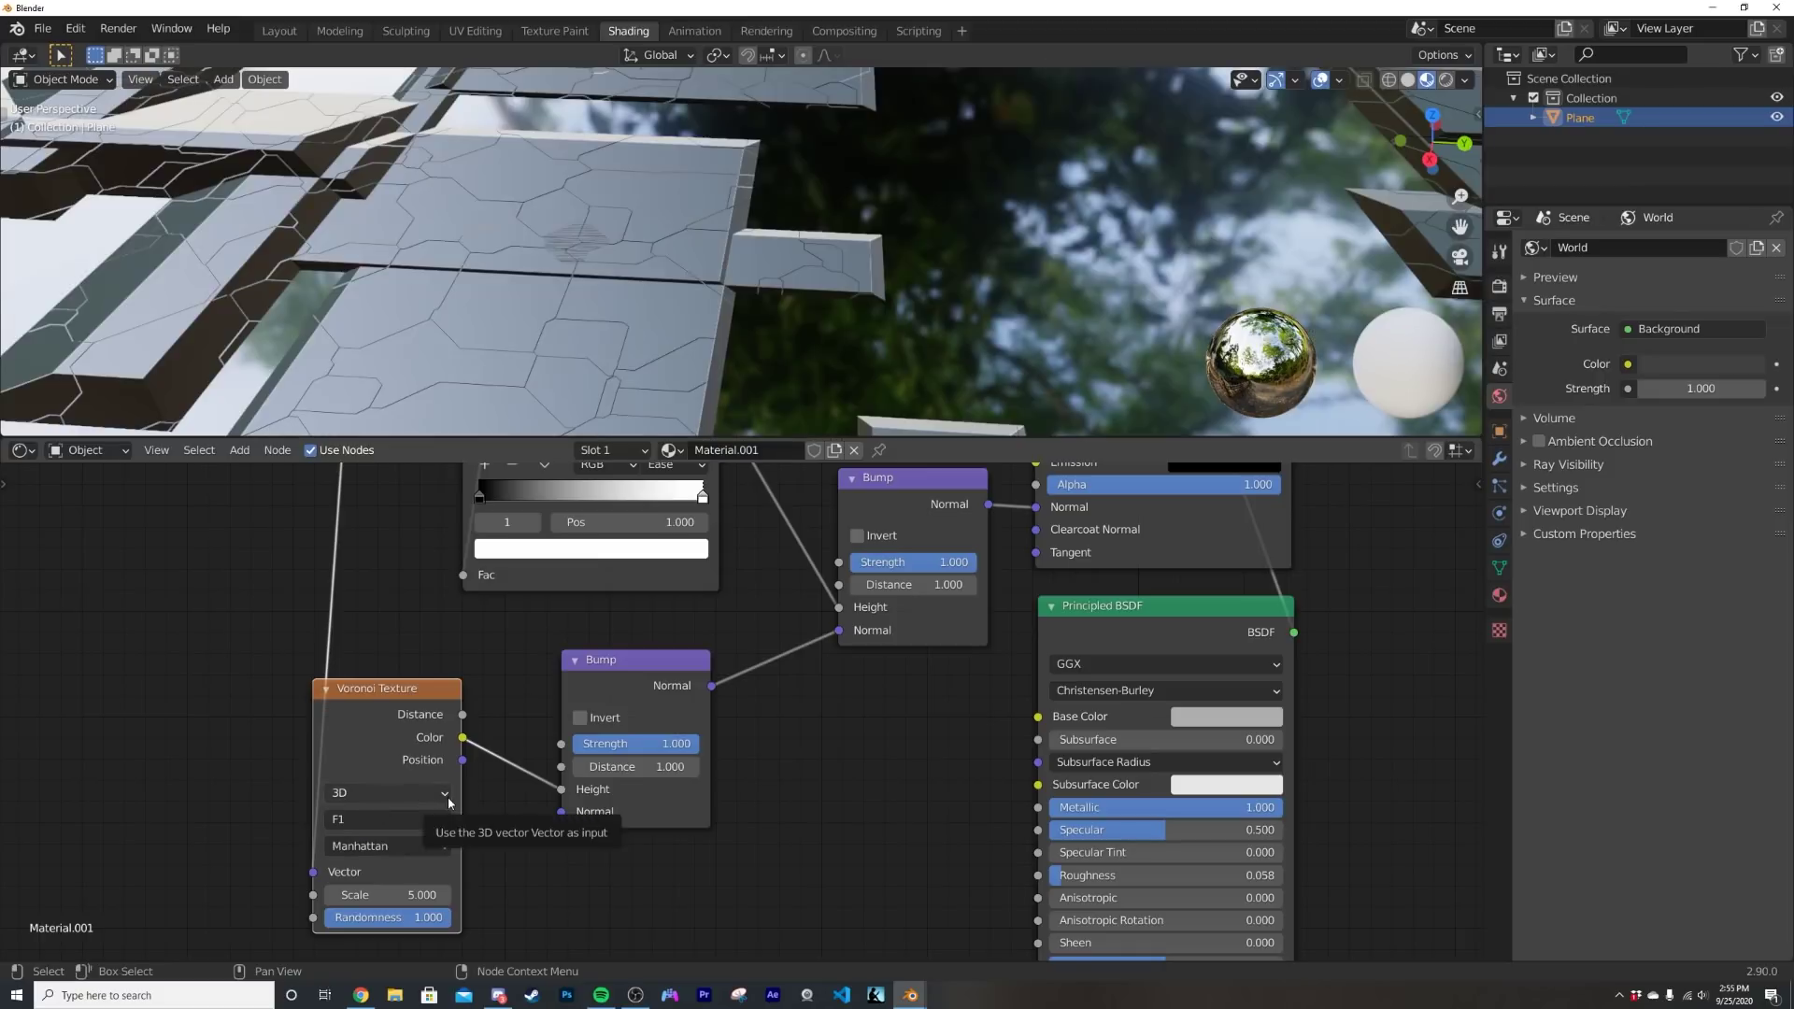
shift+drag(402, 895, 344, 894)
- Lower the duplicated Bump node's strength to about 0.447
middle_drag(722, 174, 696, 402)
scroll(699, 265, down, 4)
mouse_move(654, 743)
mouse_down()
mouse_move(598, 743)
mouse_move(628, 743)
mouse_up()
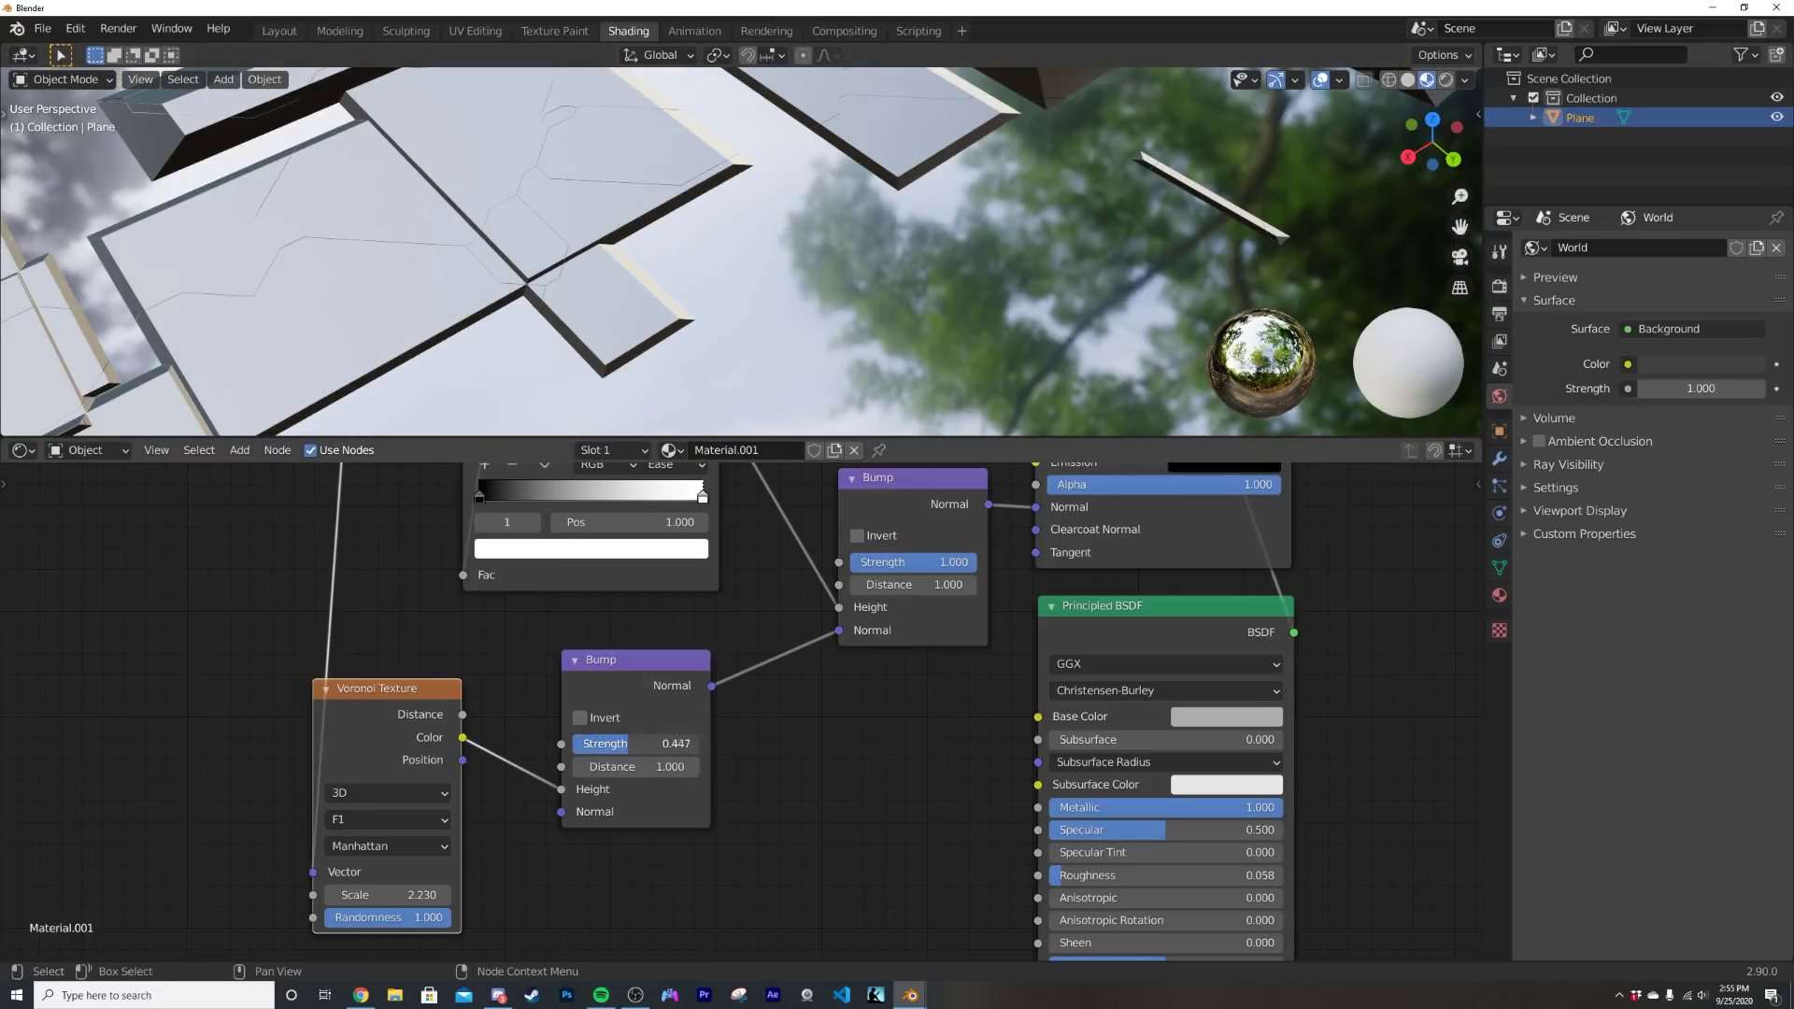
- Examine the bevelled panels and fine crack lines on the plane from several angles and distances
middle_drag(582, 222, 657, 349)
scroll(657, 349, down, 8)
middle_drag(696, 420, 754, 294)
scroll(712, 322, up, 10)
scroll(847, 268, down, 5)
middle_drag(817, 594, 709, 817)
middle_drag(803, 503, 748, 691)
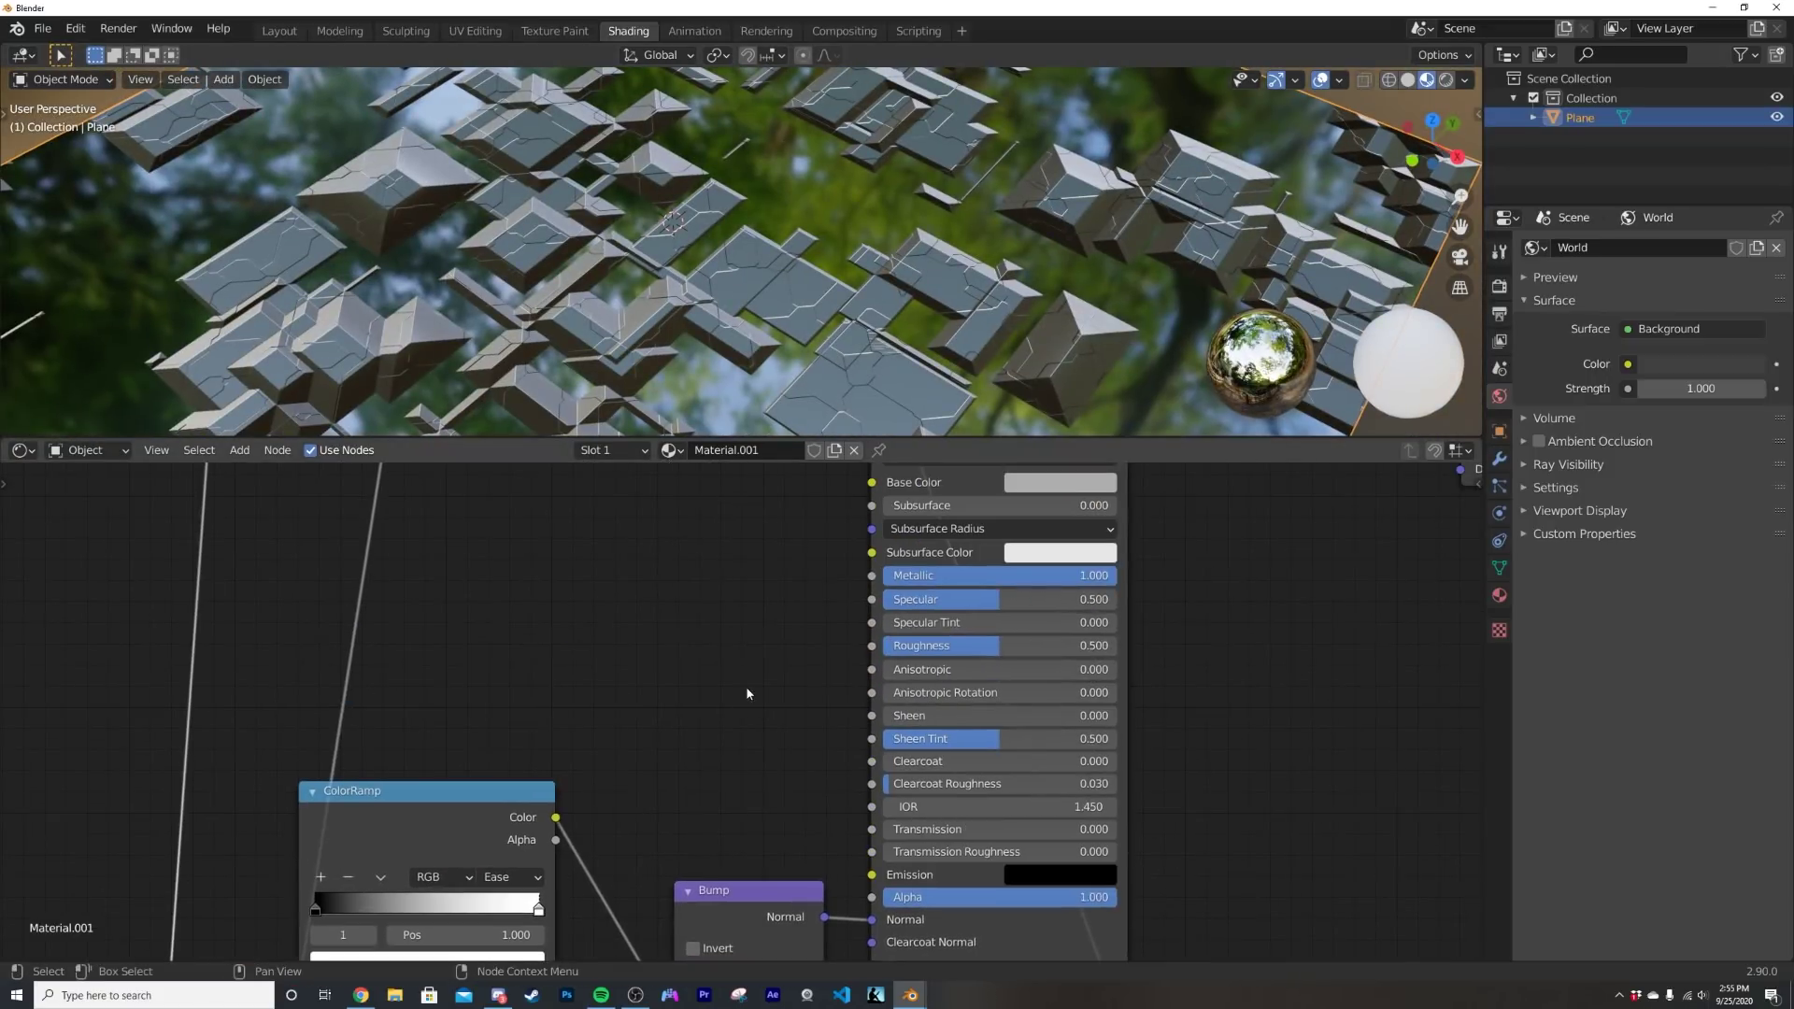
middle_drag(658, 276, 612, 196)
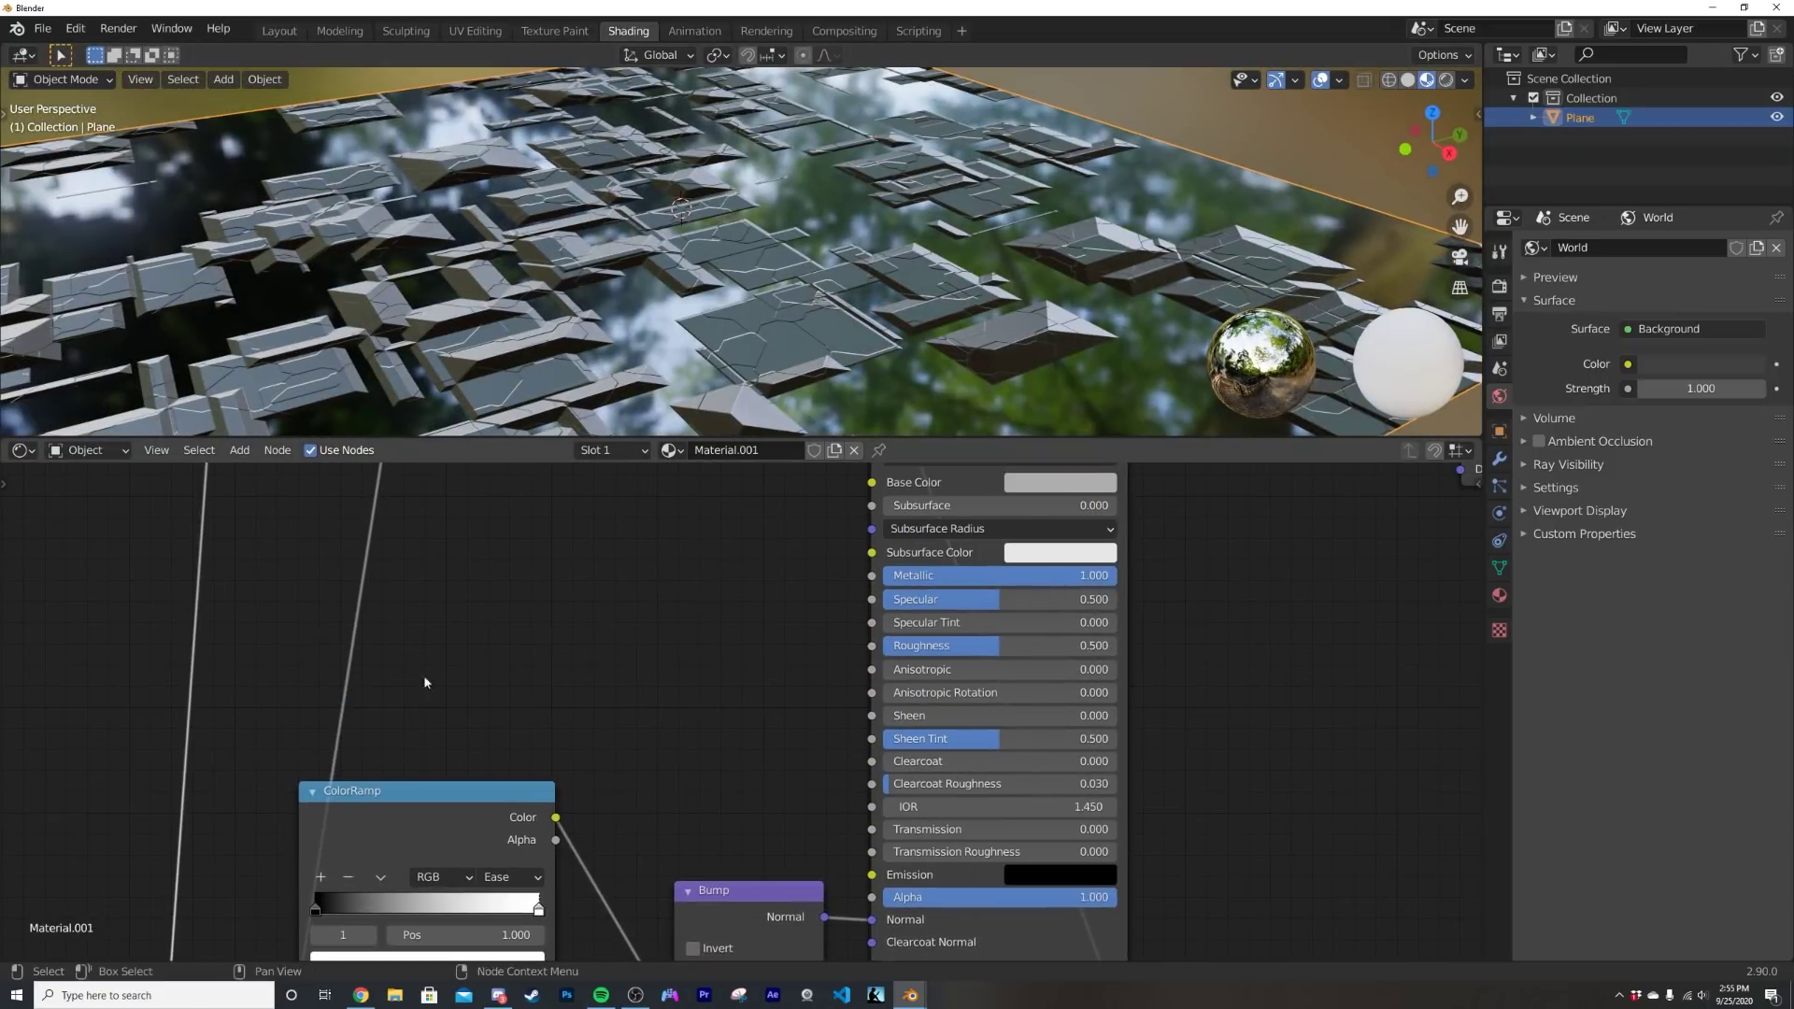
- Move the texture, Mapping, ColorRamp and Bump nodes away from the shaders to clear space beside the first Principled BSDF
scroll(570, 614, down, 4)
scroll(558, 684, down, 2)
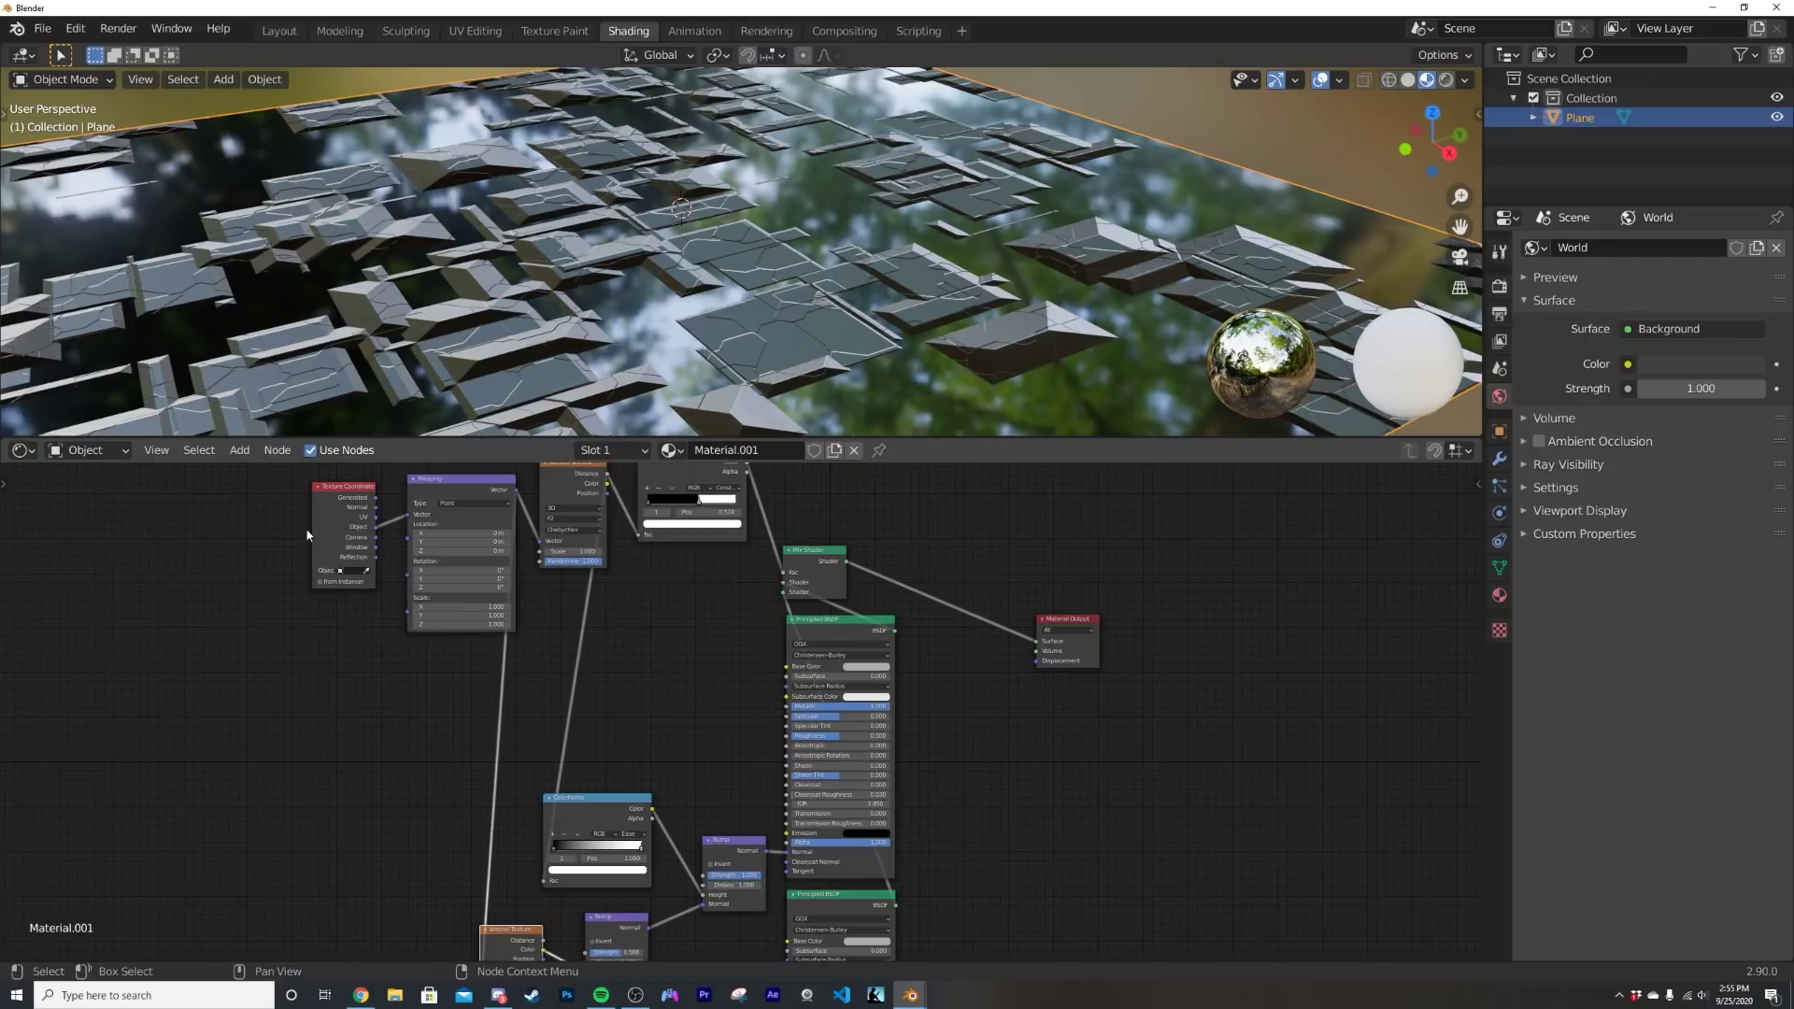
scroll(307, 534, down, 2)
drag(300, 520, 554, 607)
drag(405, 774, 749, 871)
key(g)
click(629, 842)
scroll(696, 673, up, 2)
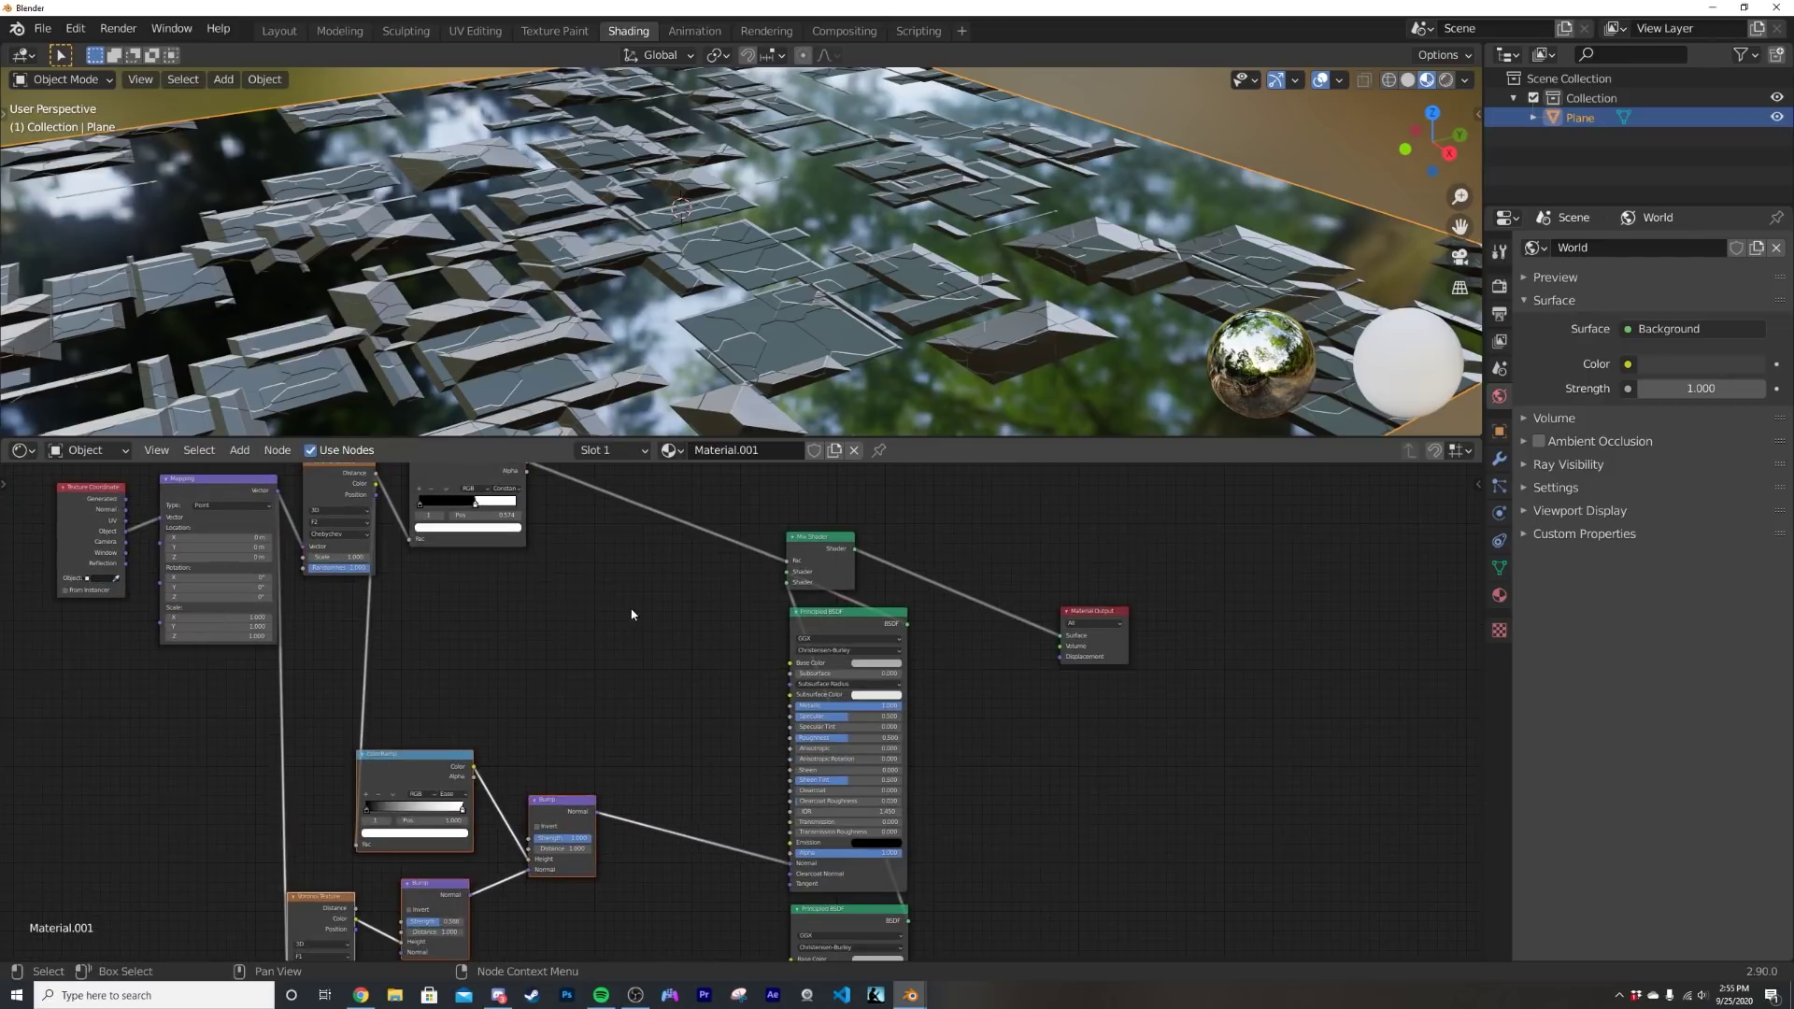
middle_drag(629, 613, 638, 685)
- Duplicate the bump ColorRamp beside the first Principled BSDF and connect the copy's Color output to that shader's Roughness
click(465, 540)
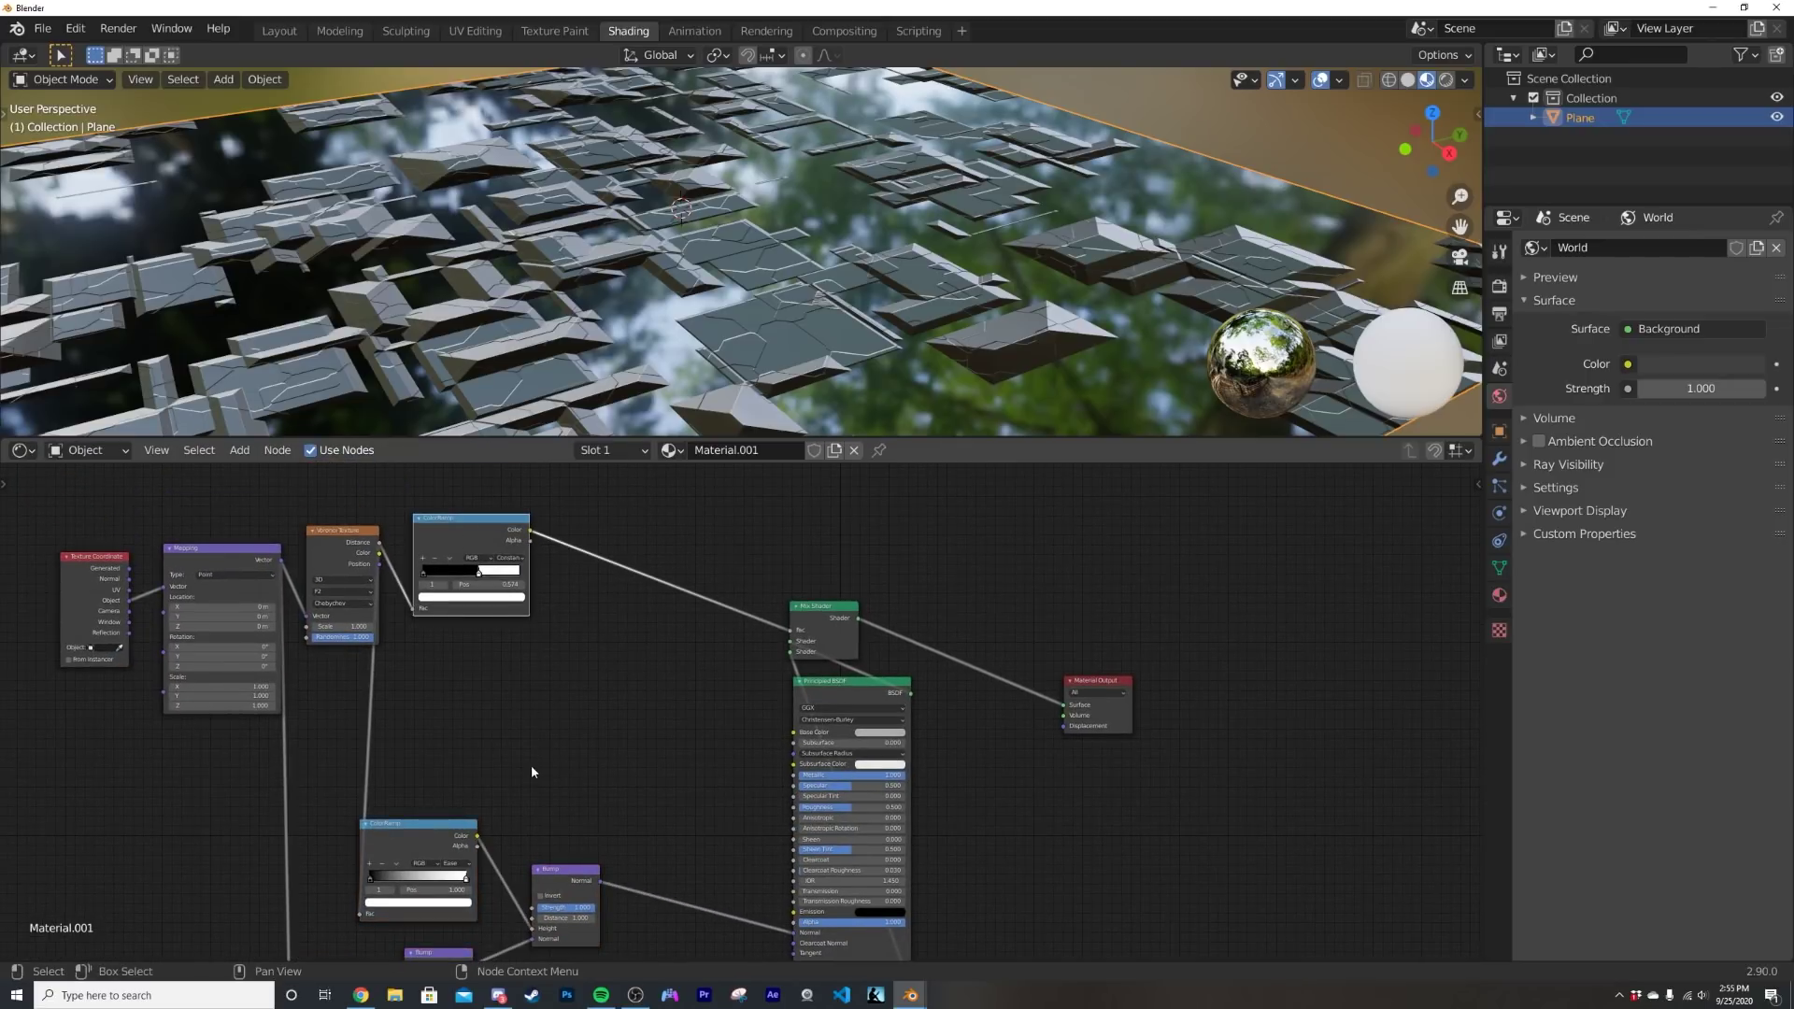
click(450, 830)
key(shift+d)
click(703, 764)
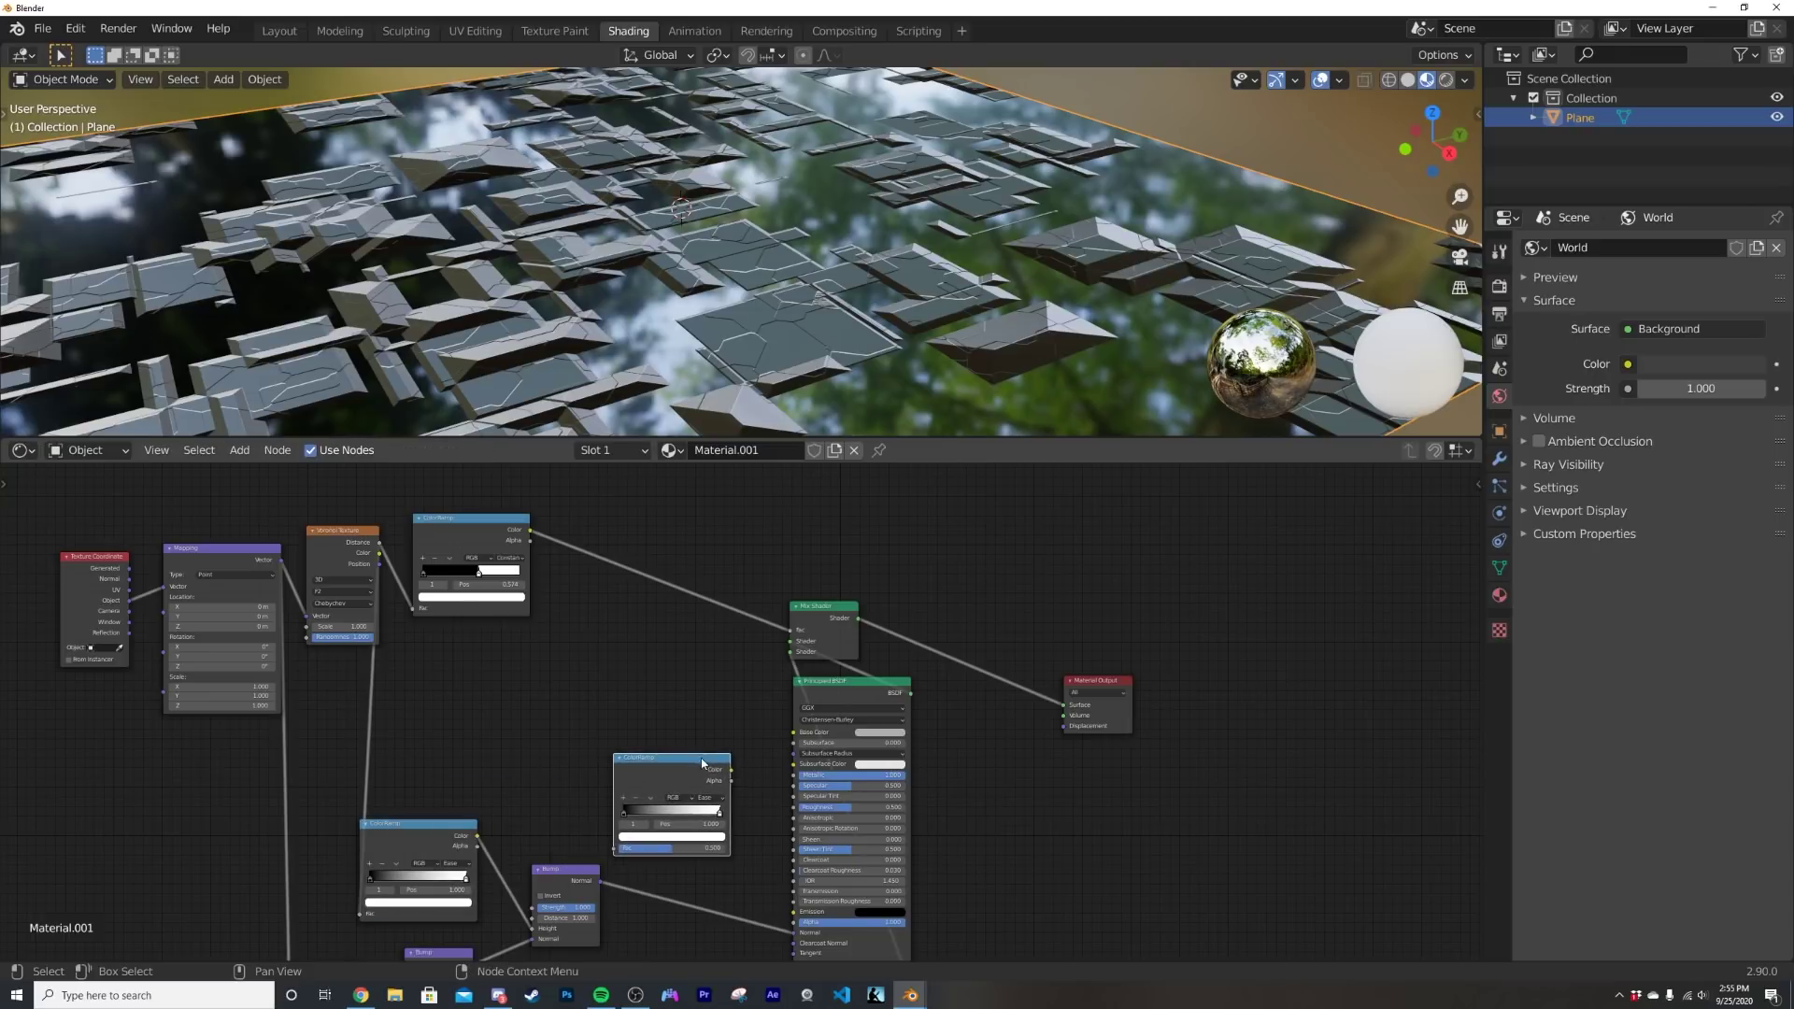
drag(733, 770, 795, 808)
key(g)
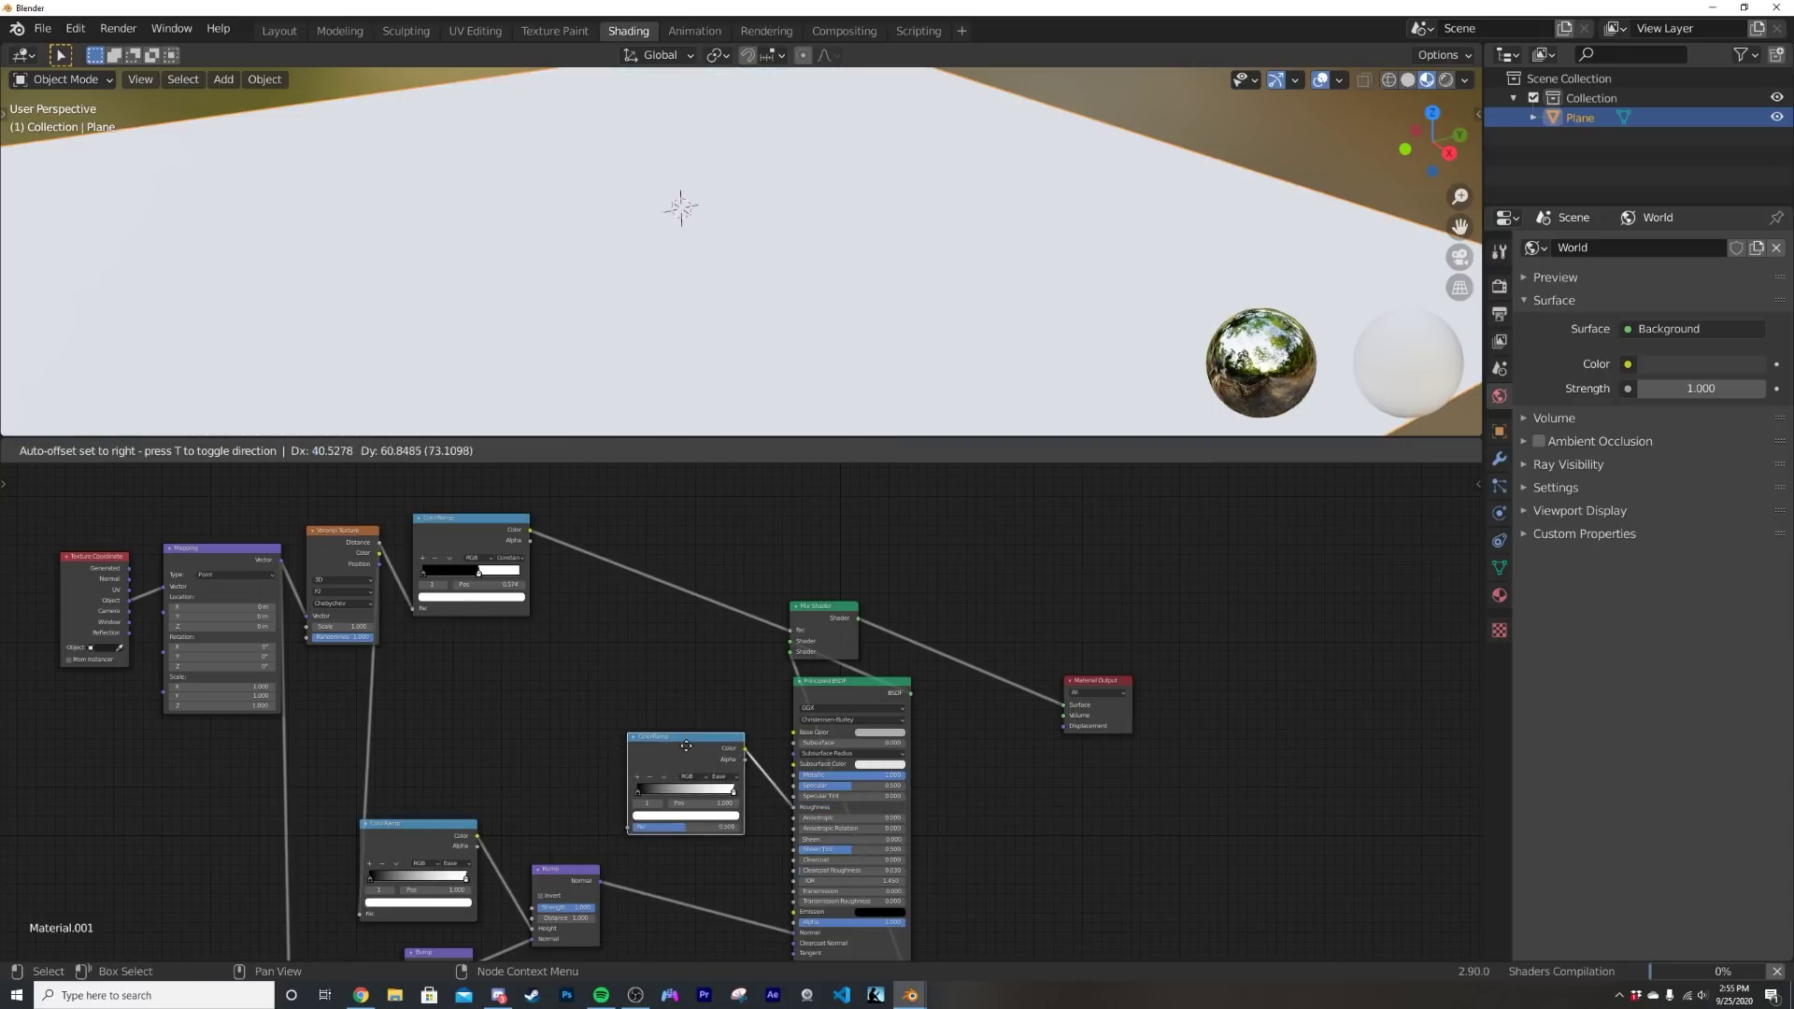
- Add a Musgrave Texture before the roughness ColorRamp and feed its Vector input from the Mapping node
middle_drag(696, 709, 729, 708)
scroll(729, 708, up, 2)
key(shift+a)
click(554, 679)
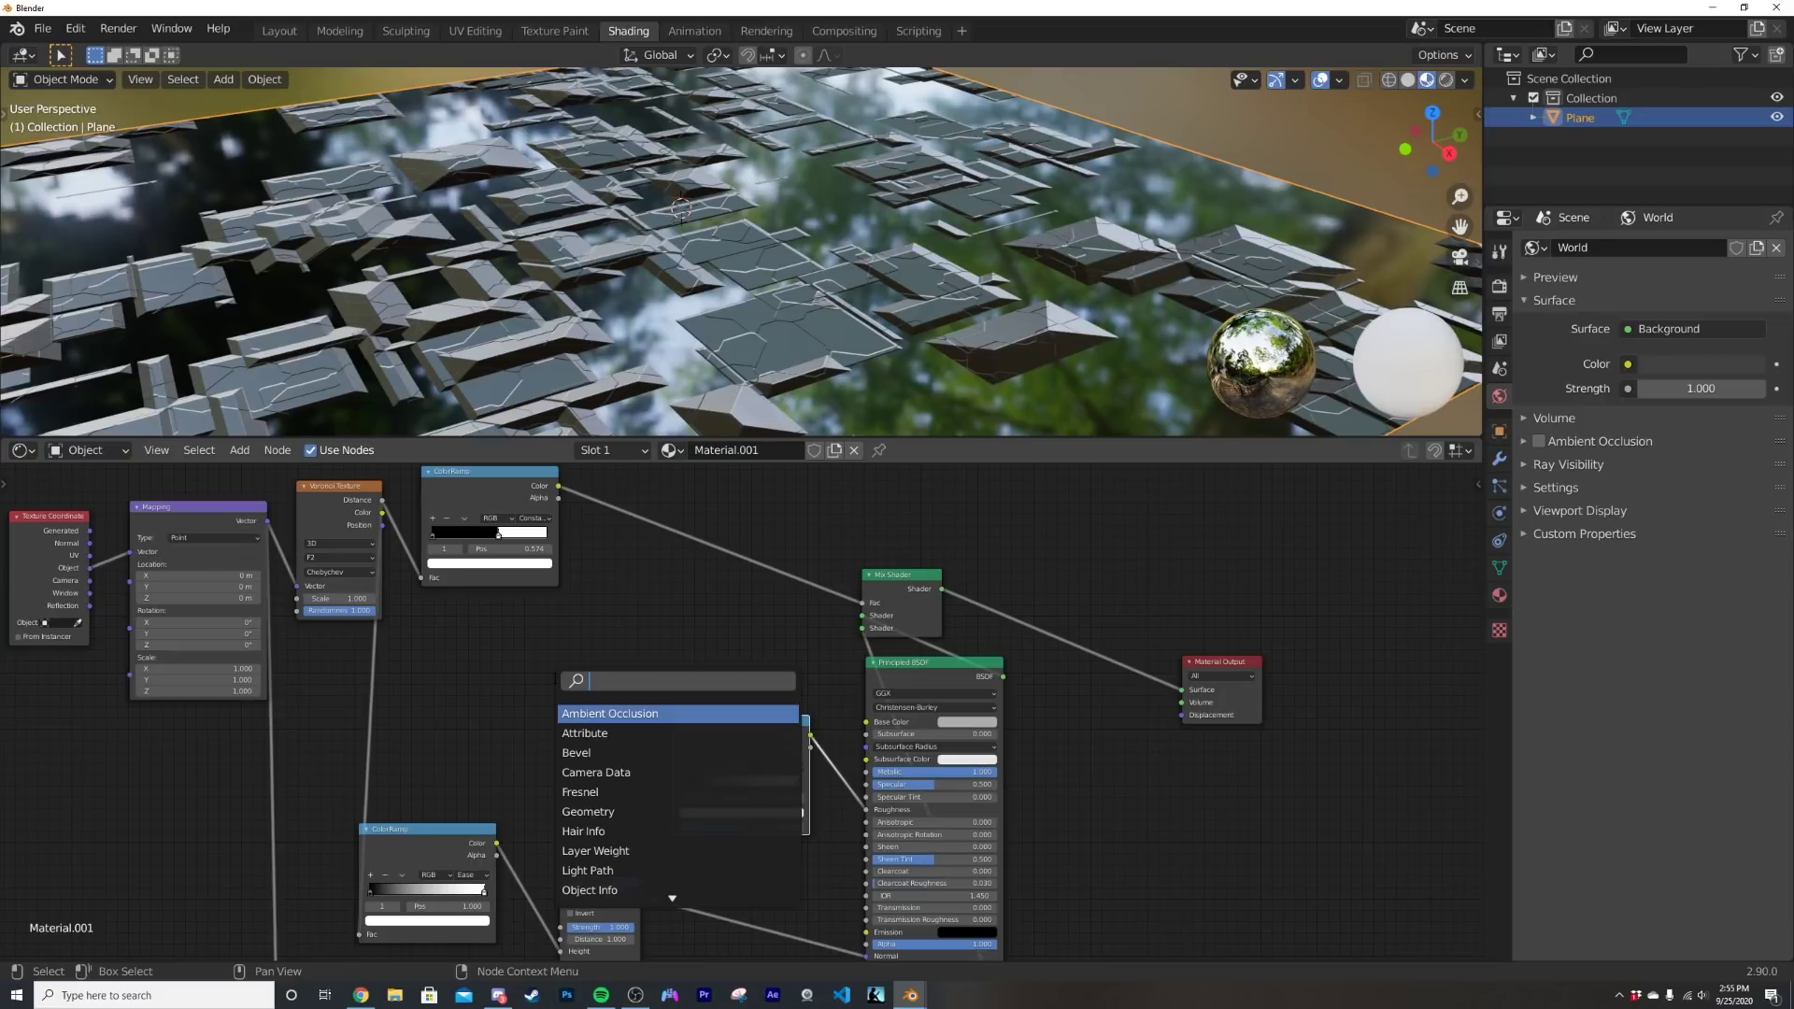
text(mus)
click(605, 714)
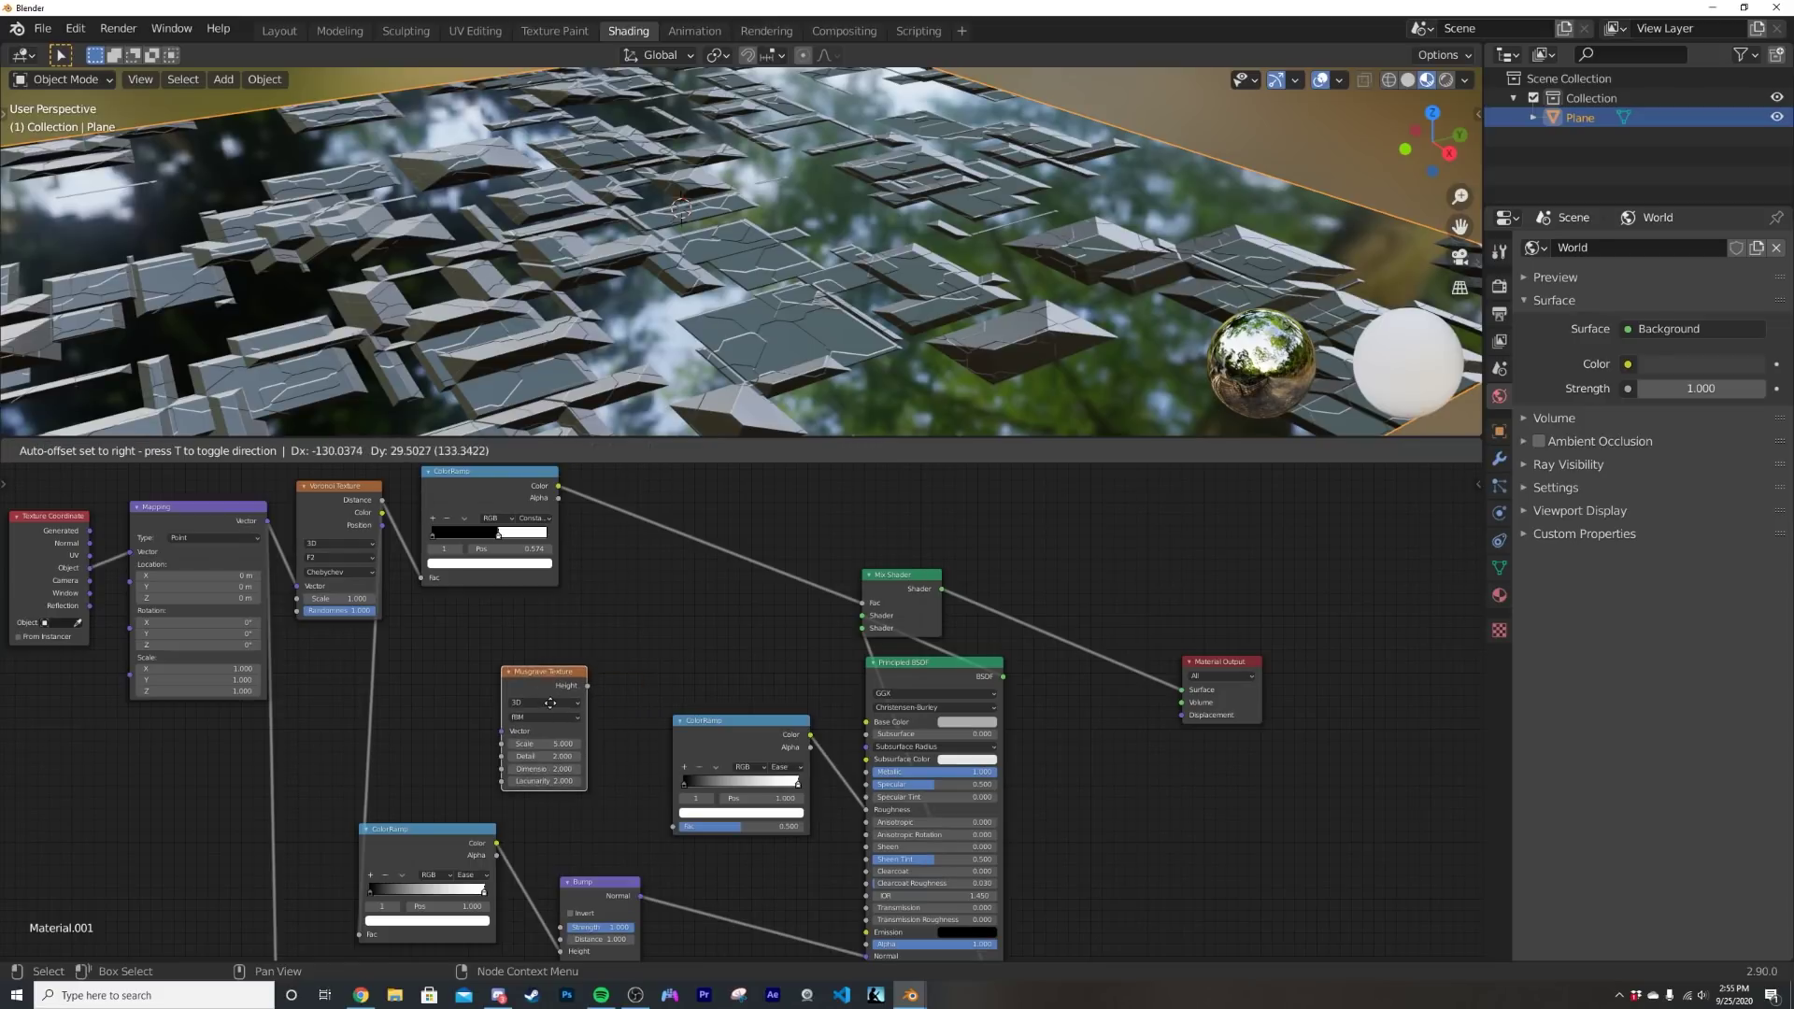
drag(269, 523, 508, 738)
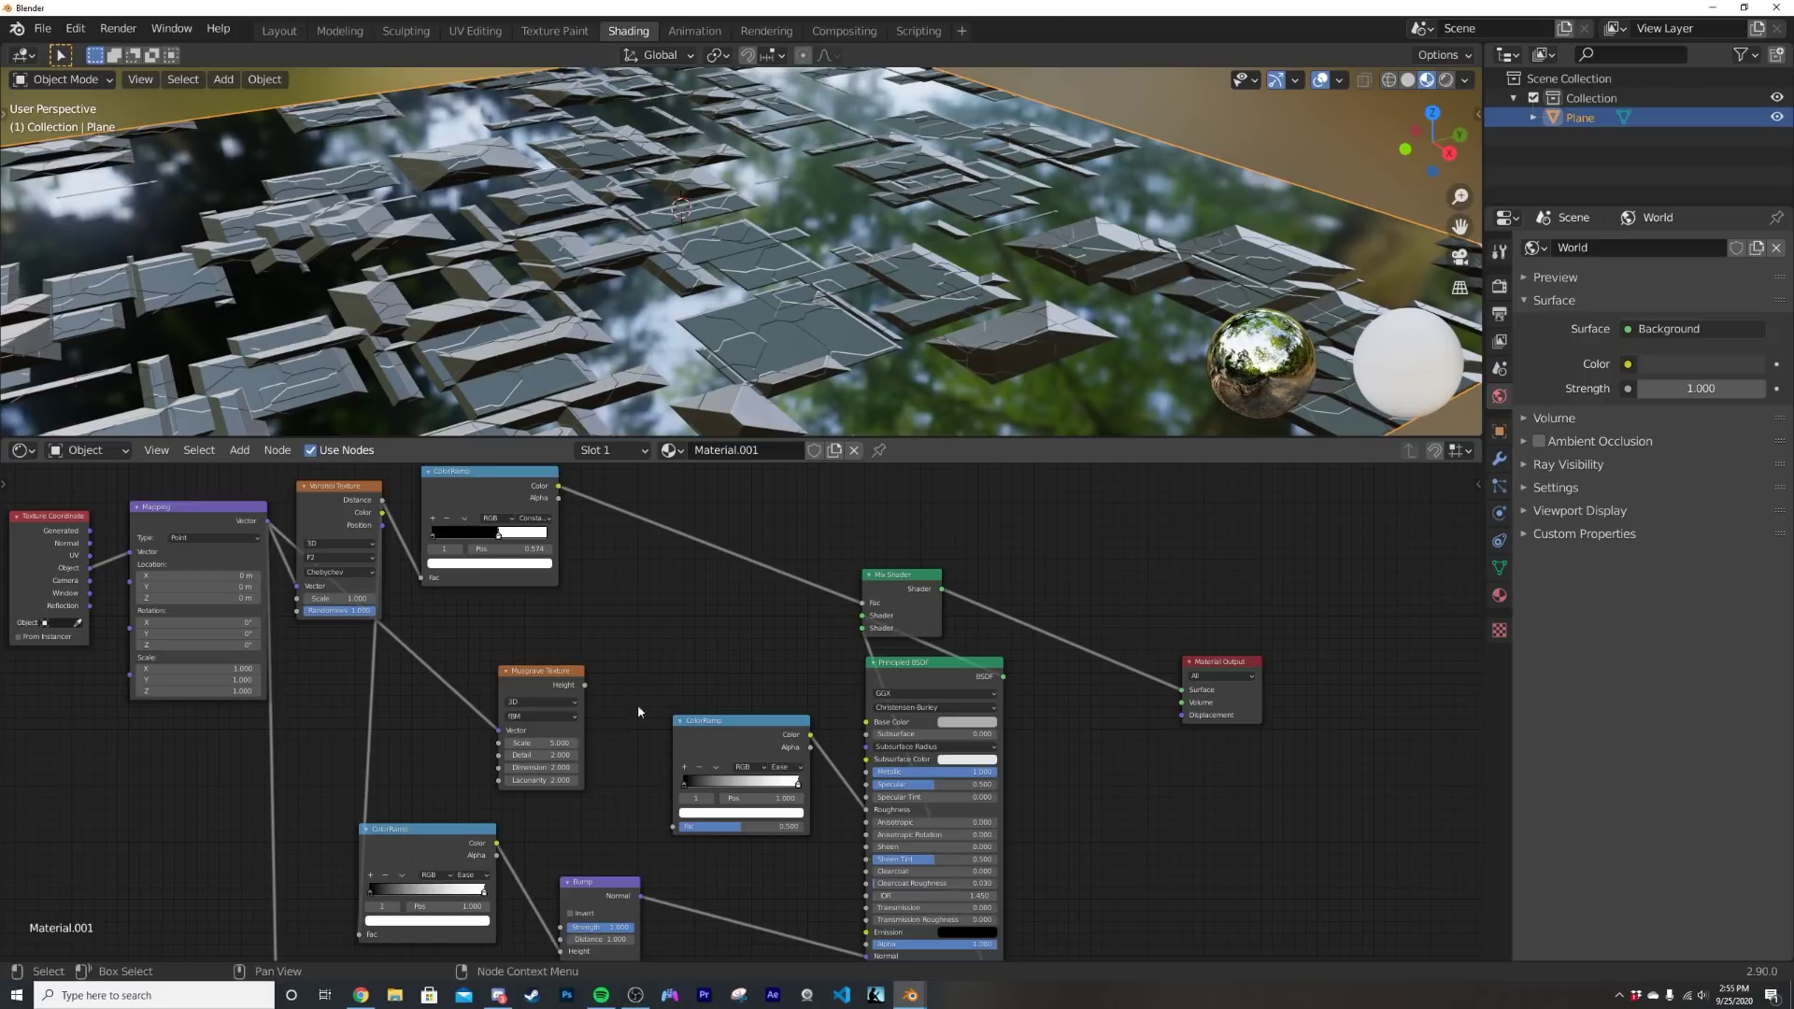
- Connect the Musgrave Height output to the roughness ColorRamp's Fac, and set the texture's Detail to 16 and Dimension to 0
scroll(638, 711, up, 2)
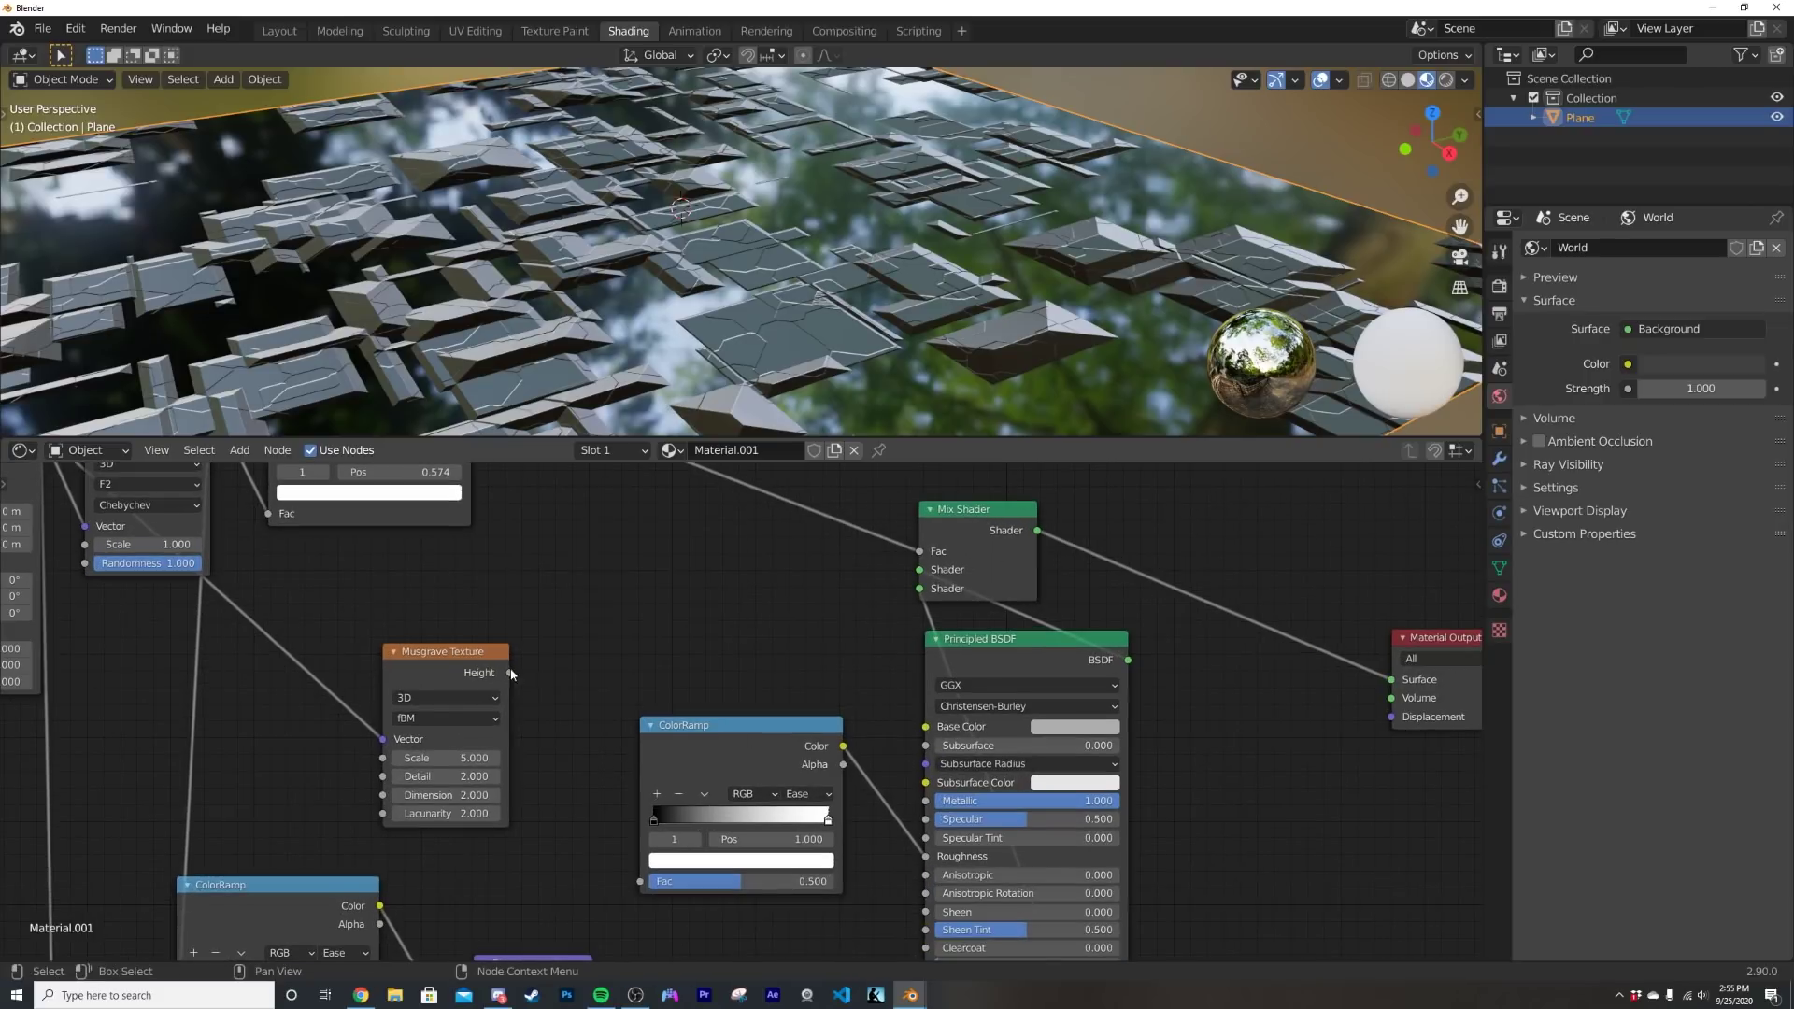
drag(510, 673, 610, 851)
drag(512, 673, 640, 881)
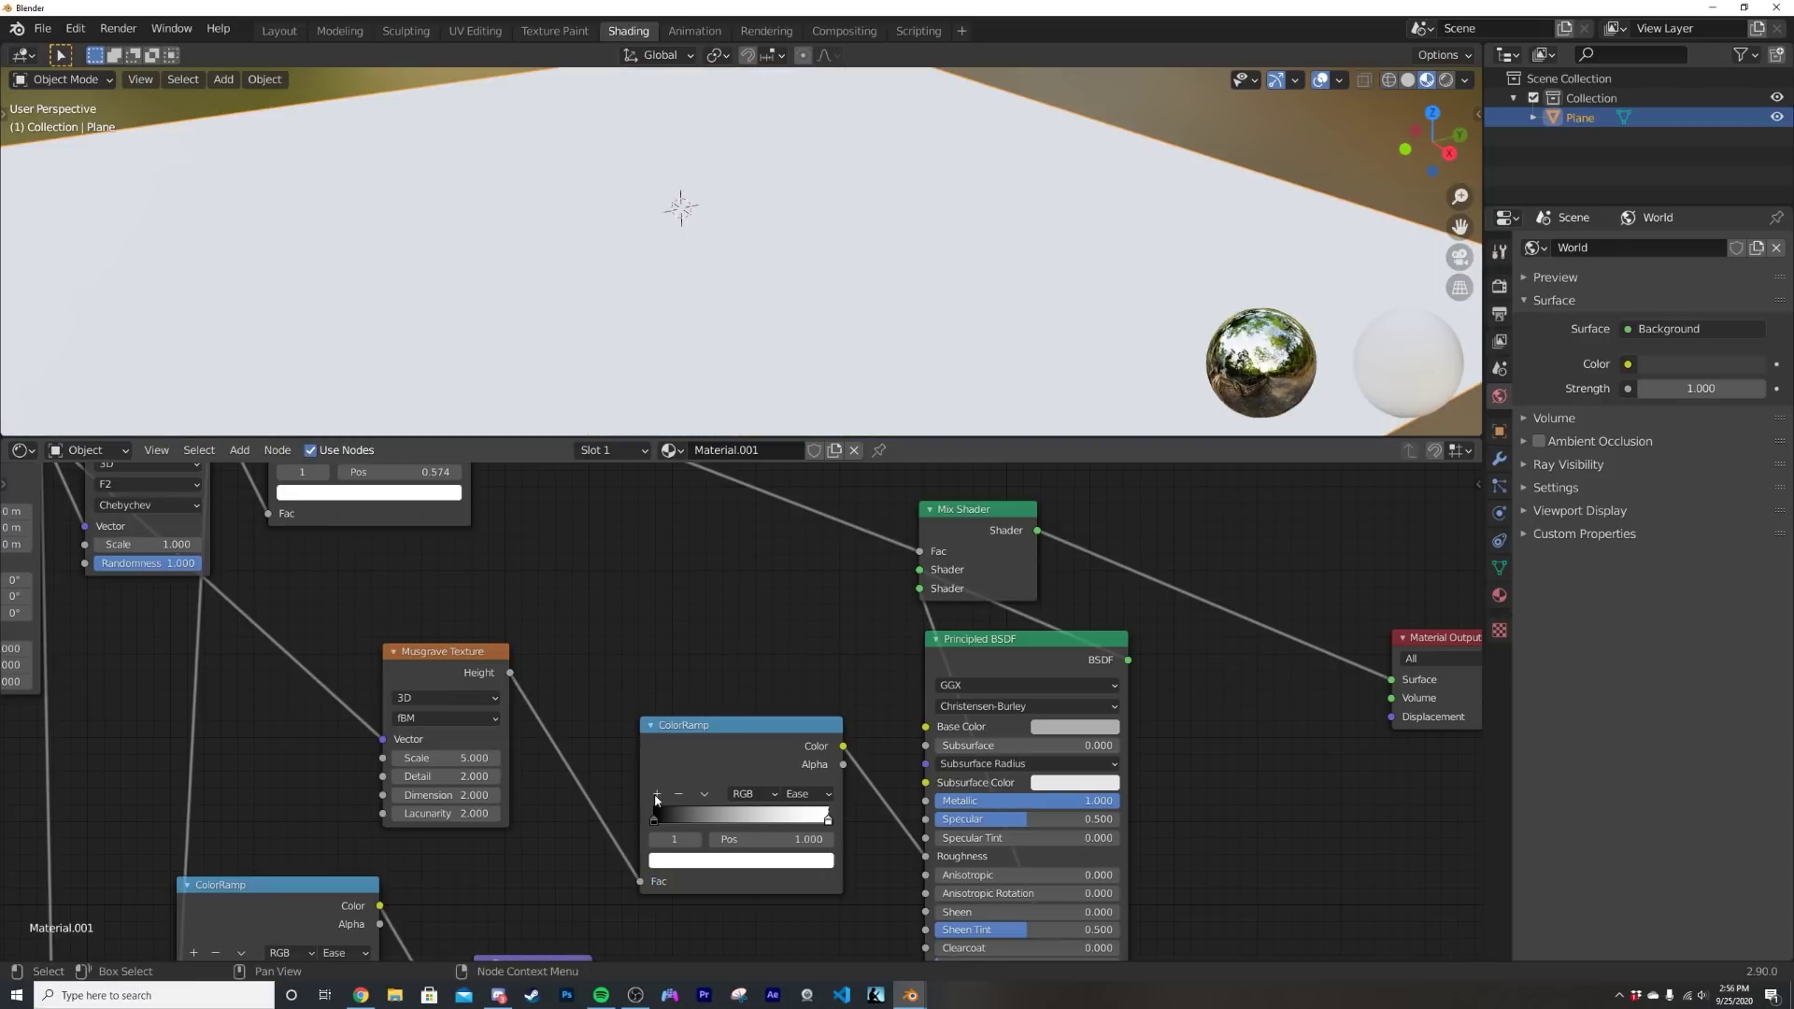
middle_drag(567, 257, 660, 275)
scroll(606, 807, up, 5)
drag(350, 839, 439, 808)
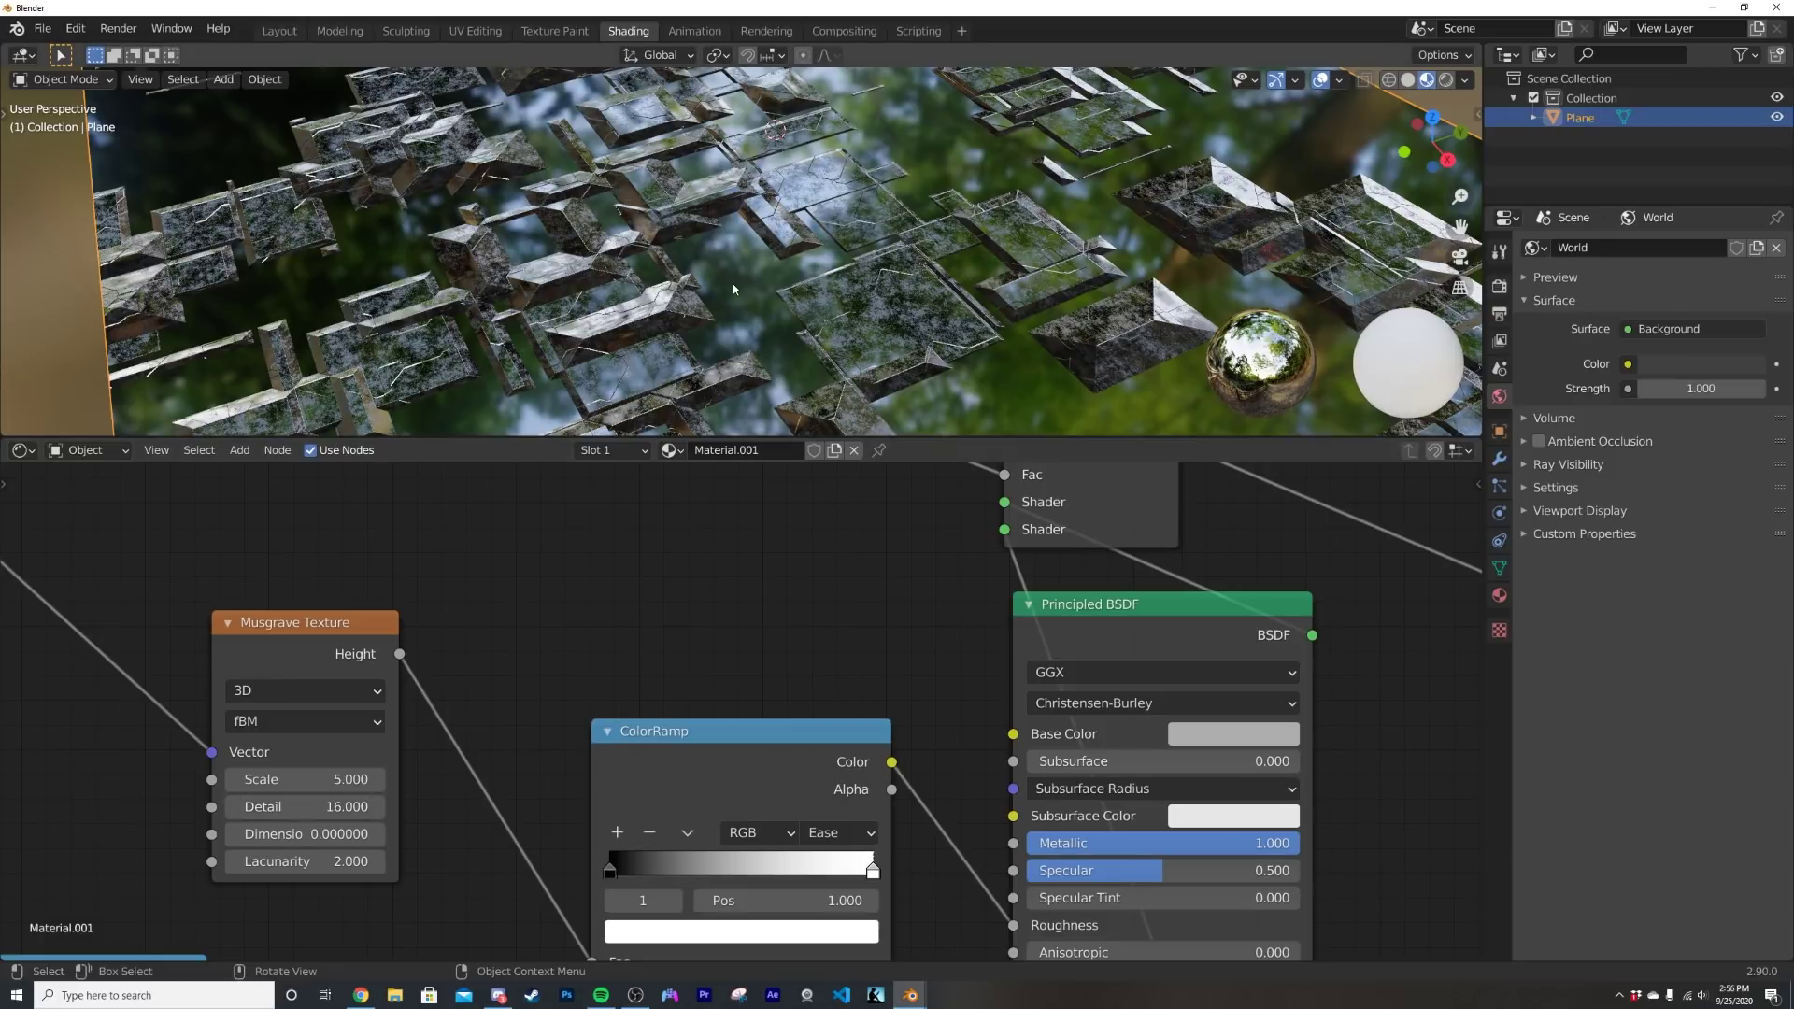
- Lighten the black stop of the roughness ColorRamp to a mid grey
scroll(897, 313, up, 4)
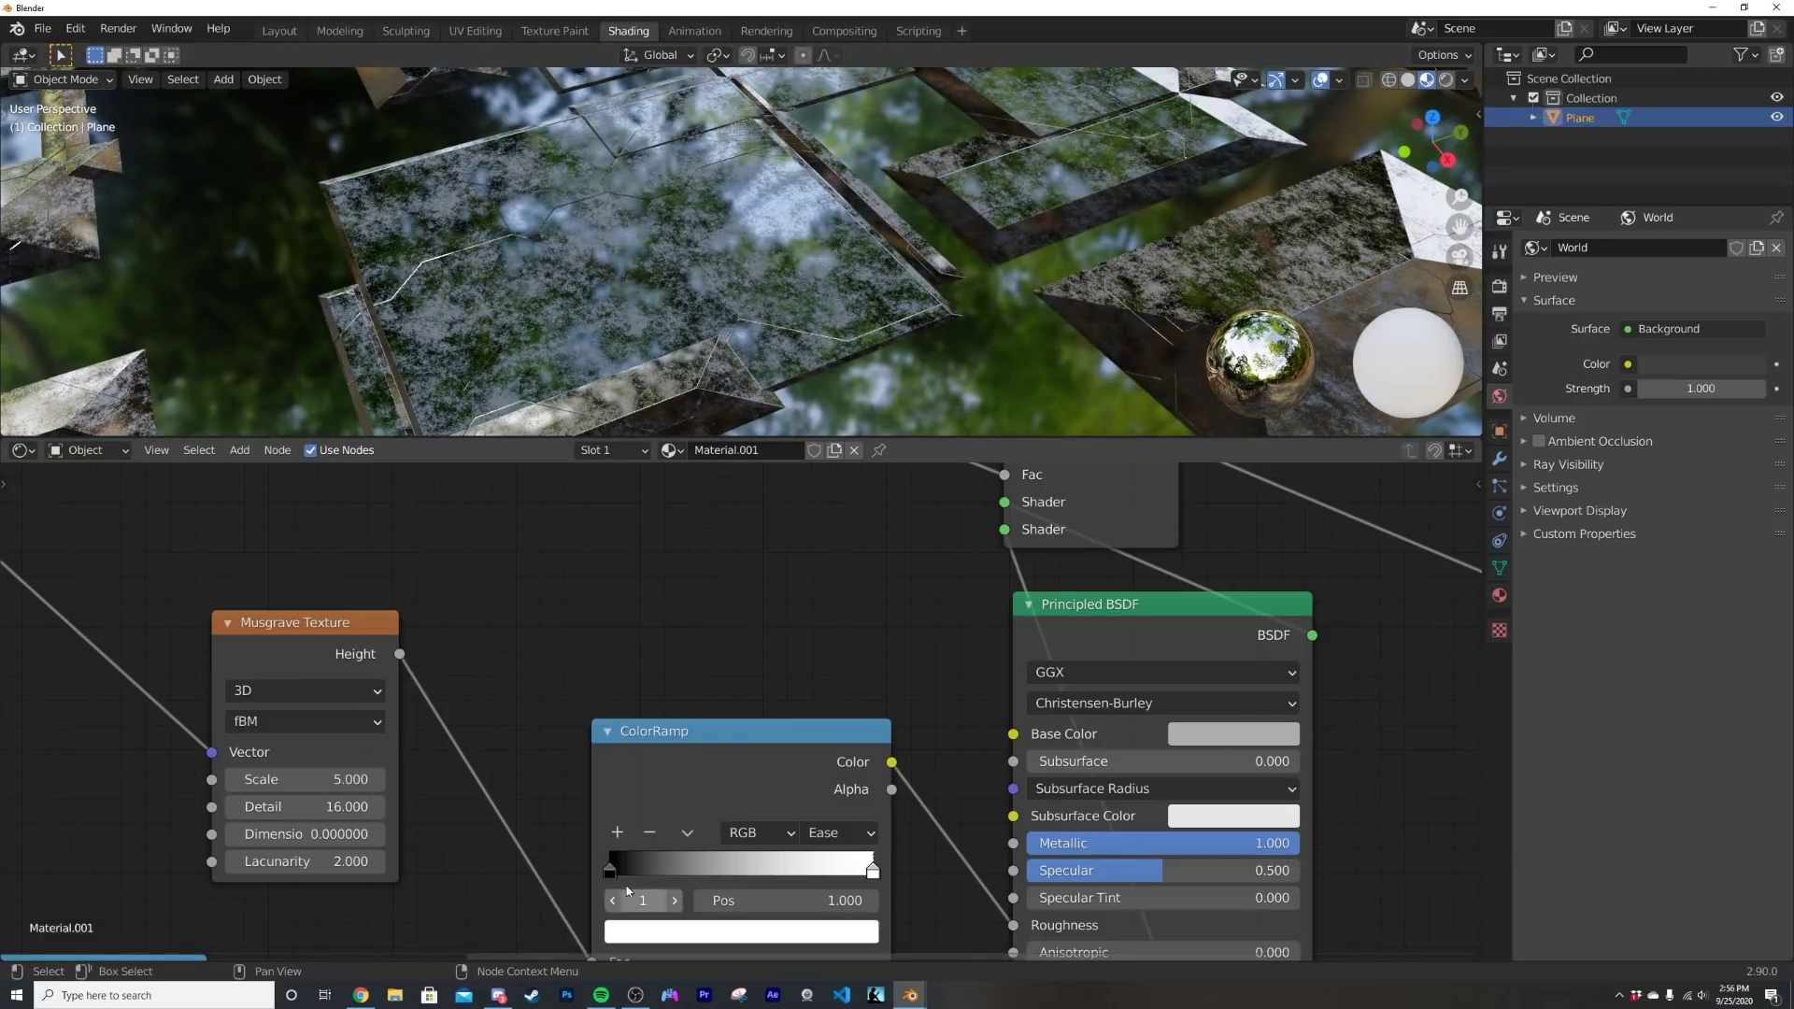
click(615, 873)
middle_drag(734, 890, 702, 760)
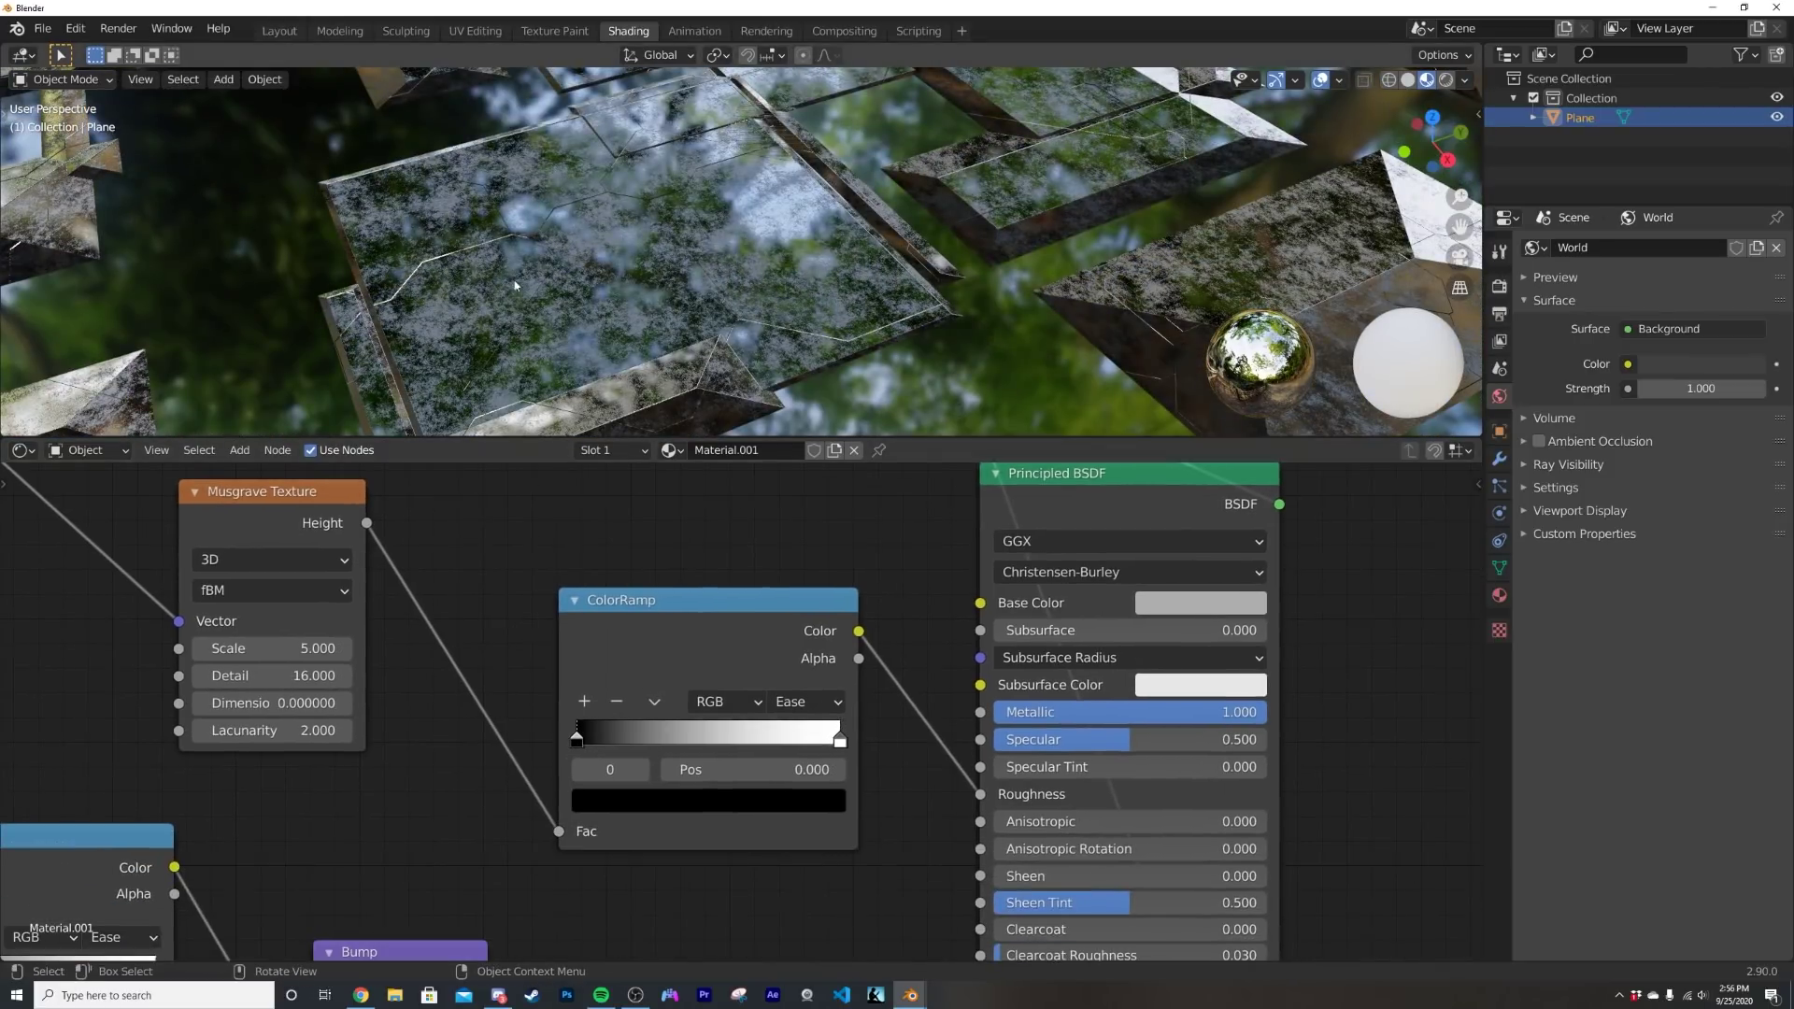
click(720, 801)
drag(789, 629, 784, 532)
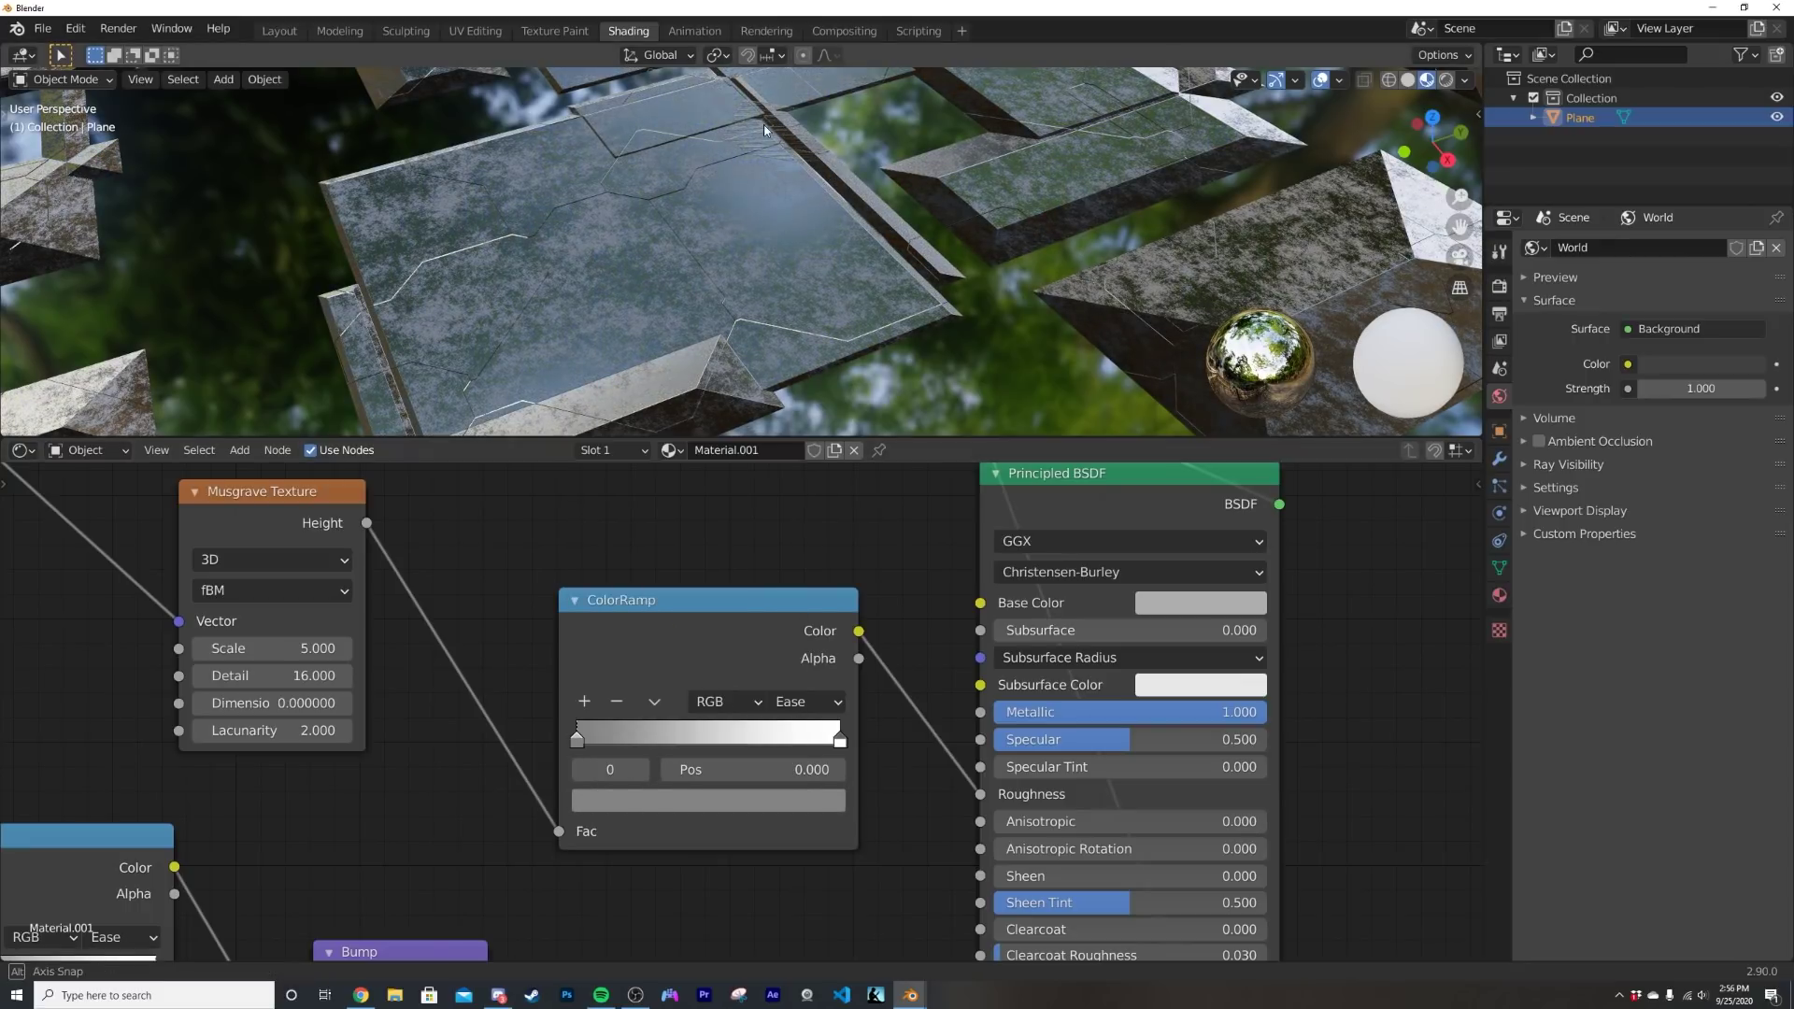
- Darken the white stop of the roughness ColorRamp to a light grey with a value of about 0.624
middle_drag(692, 356, 672, 266)
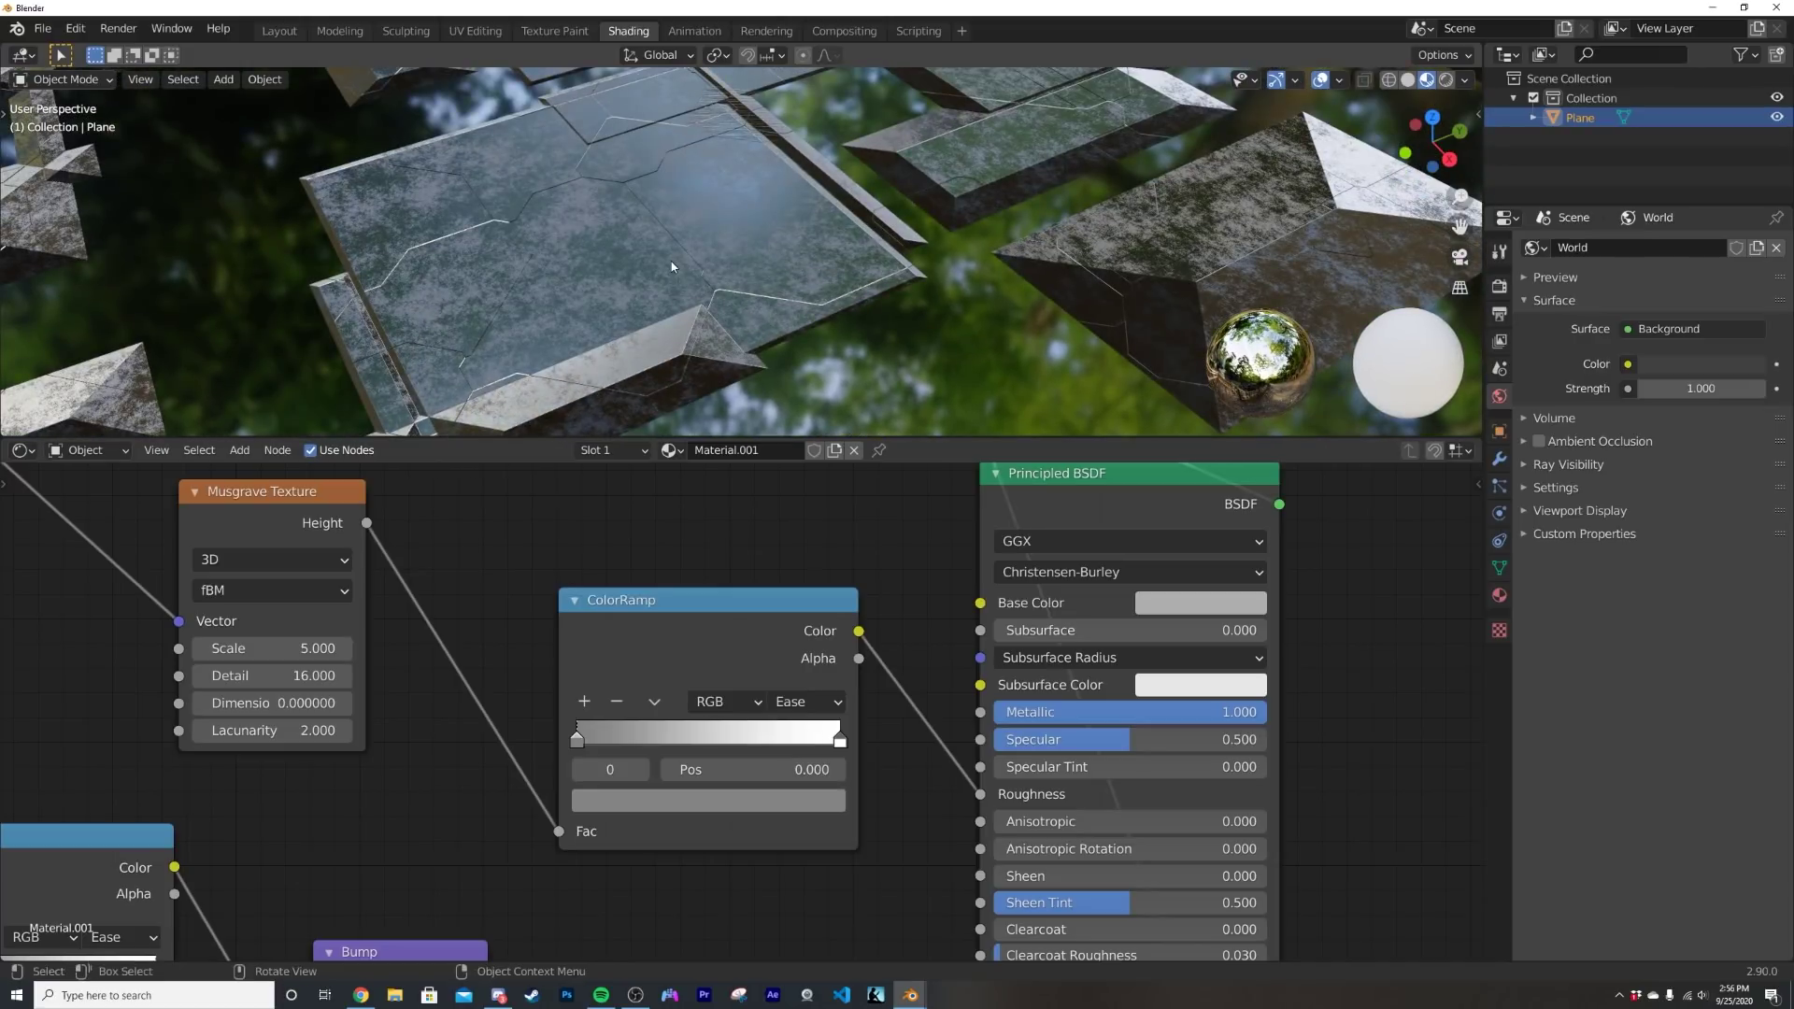
click(840, 739)
click(812, 807)
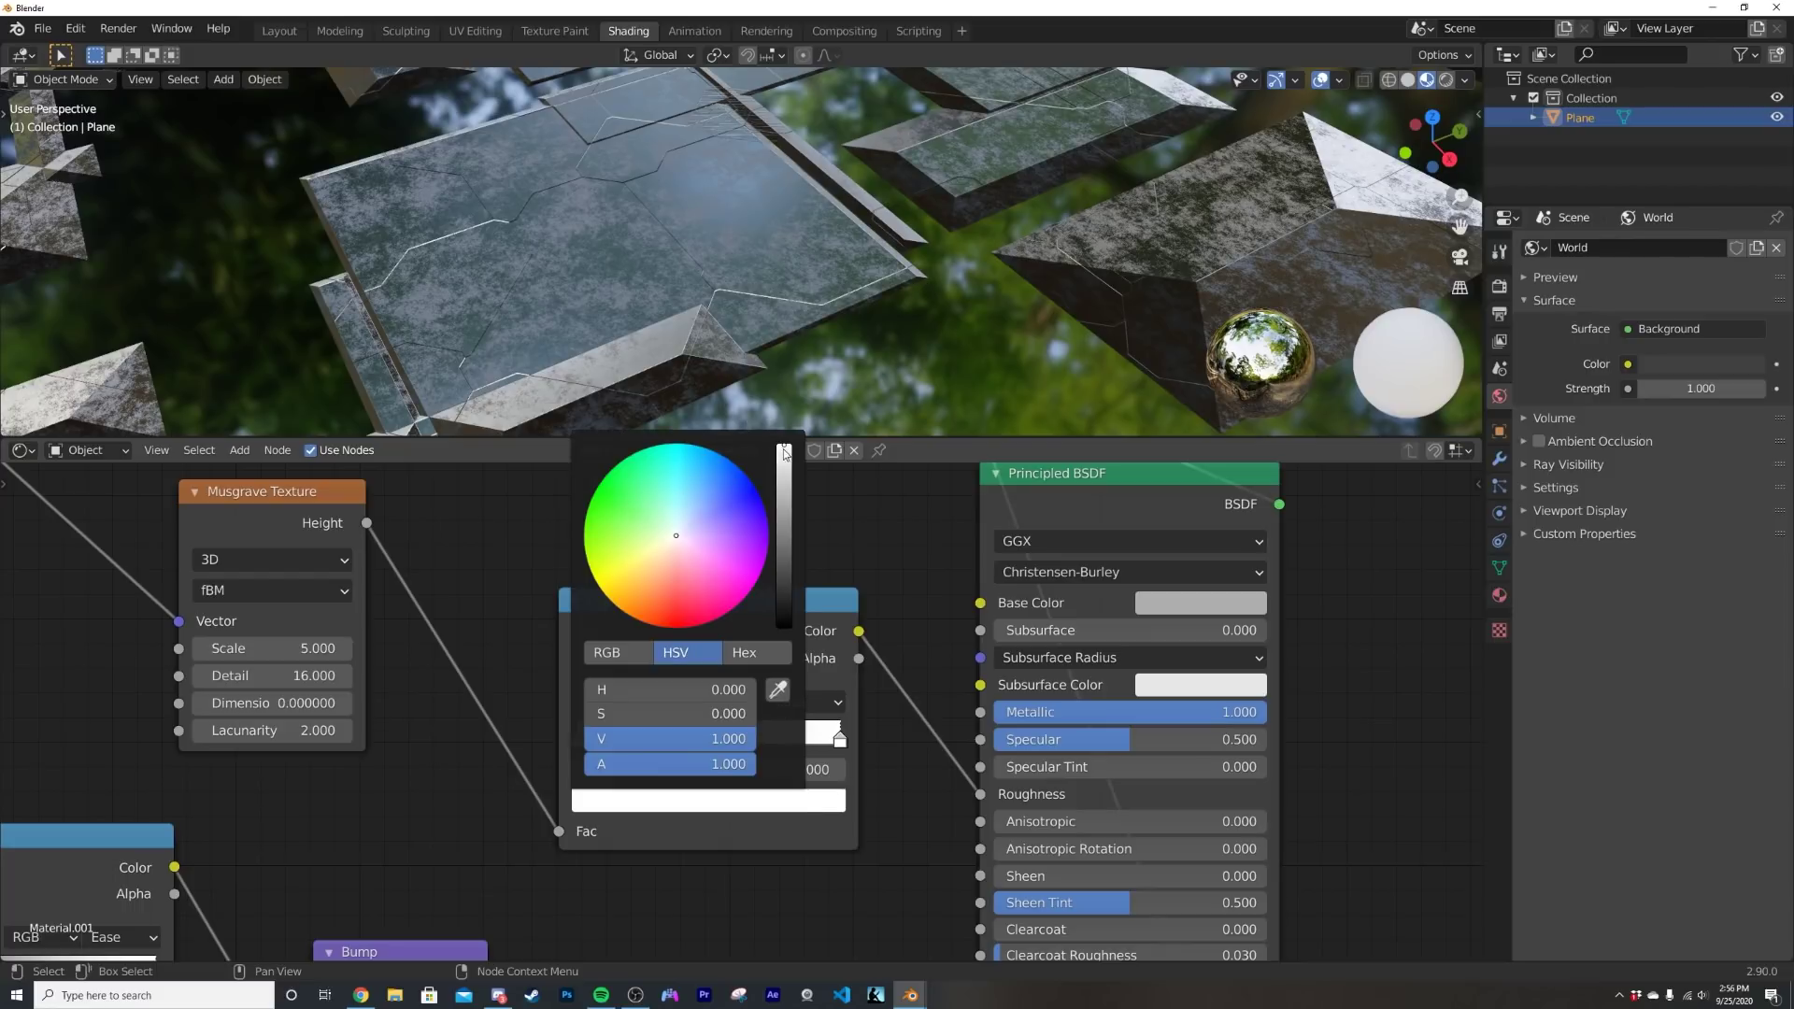
drag(785, 454, 784, 528)
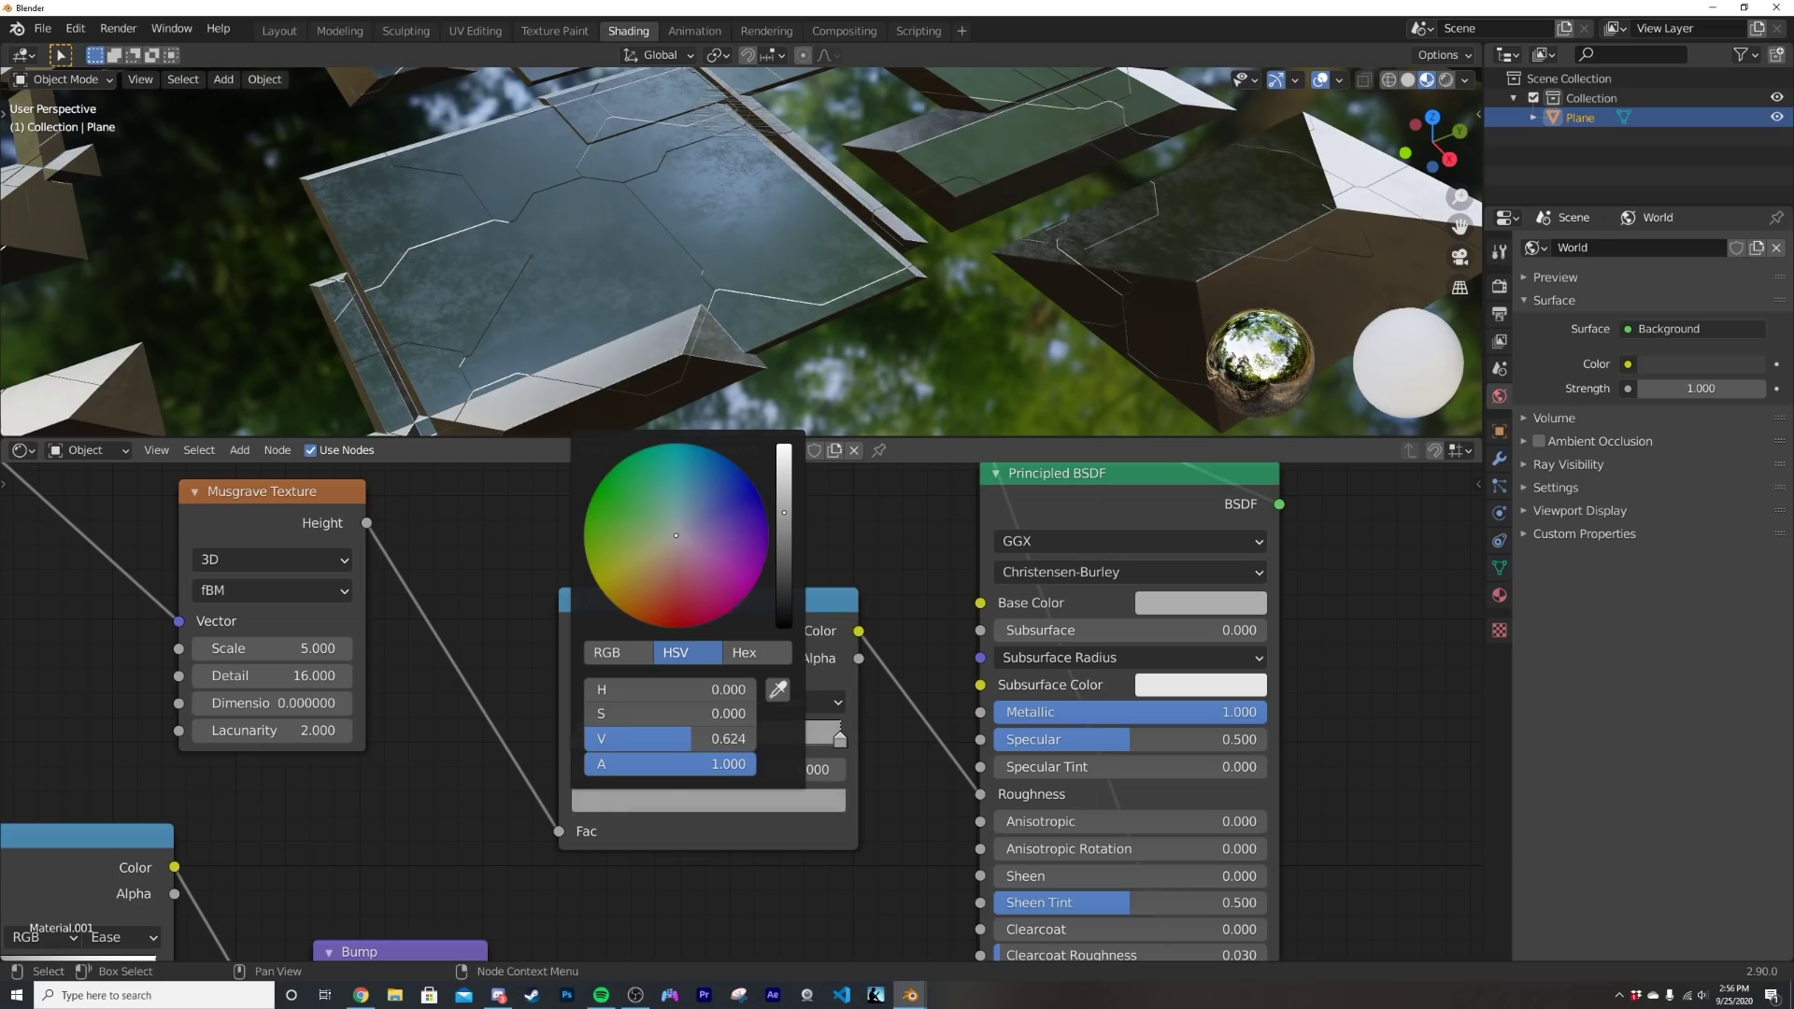
- Examine the roughness variation on the metallic panels from several angles and distances
middle_drag(709, 425, 659, 267)
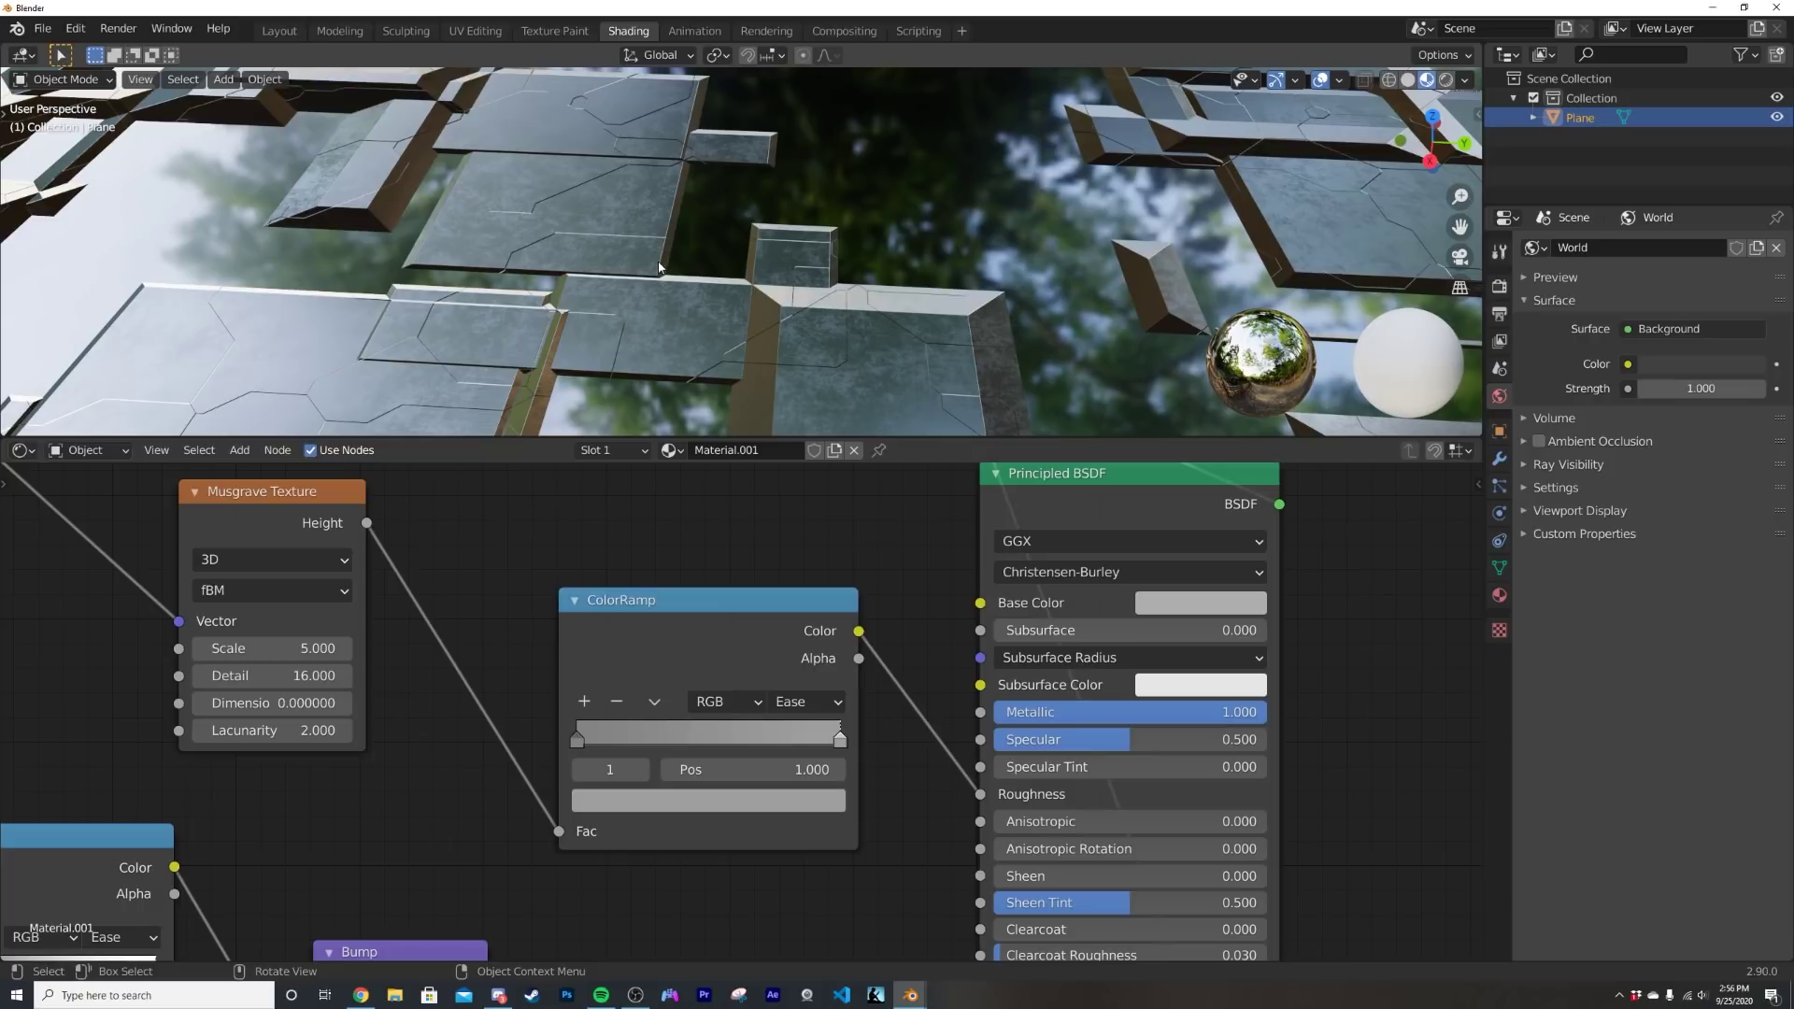
middle_drag(577, 274, 705, 282)
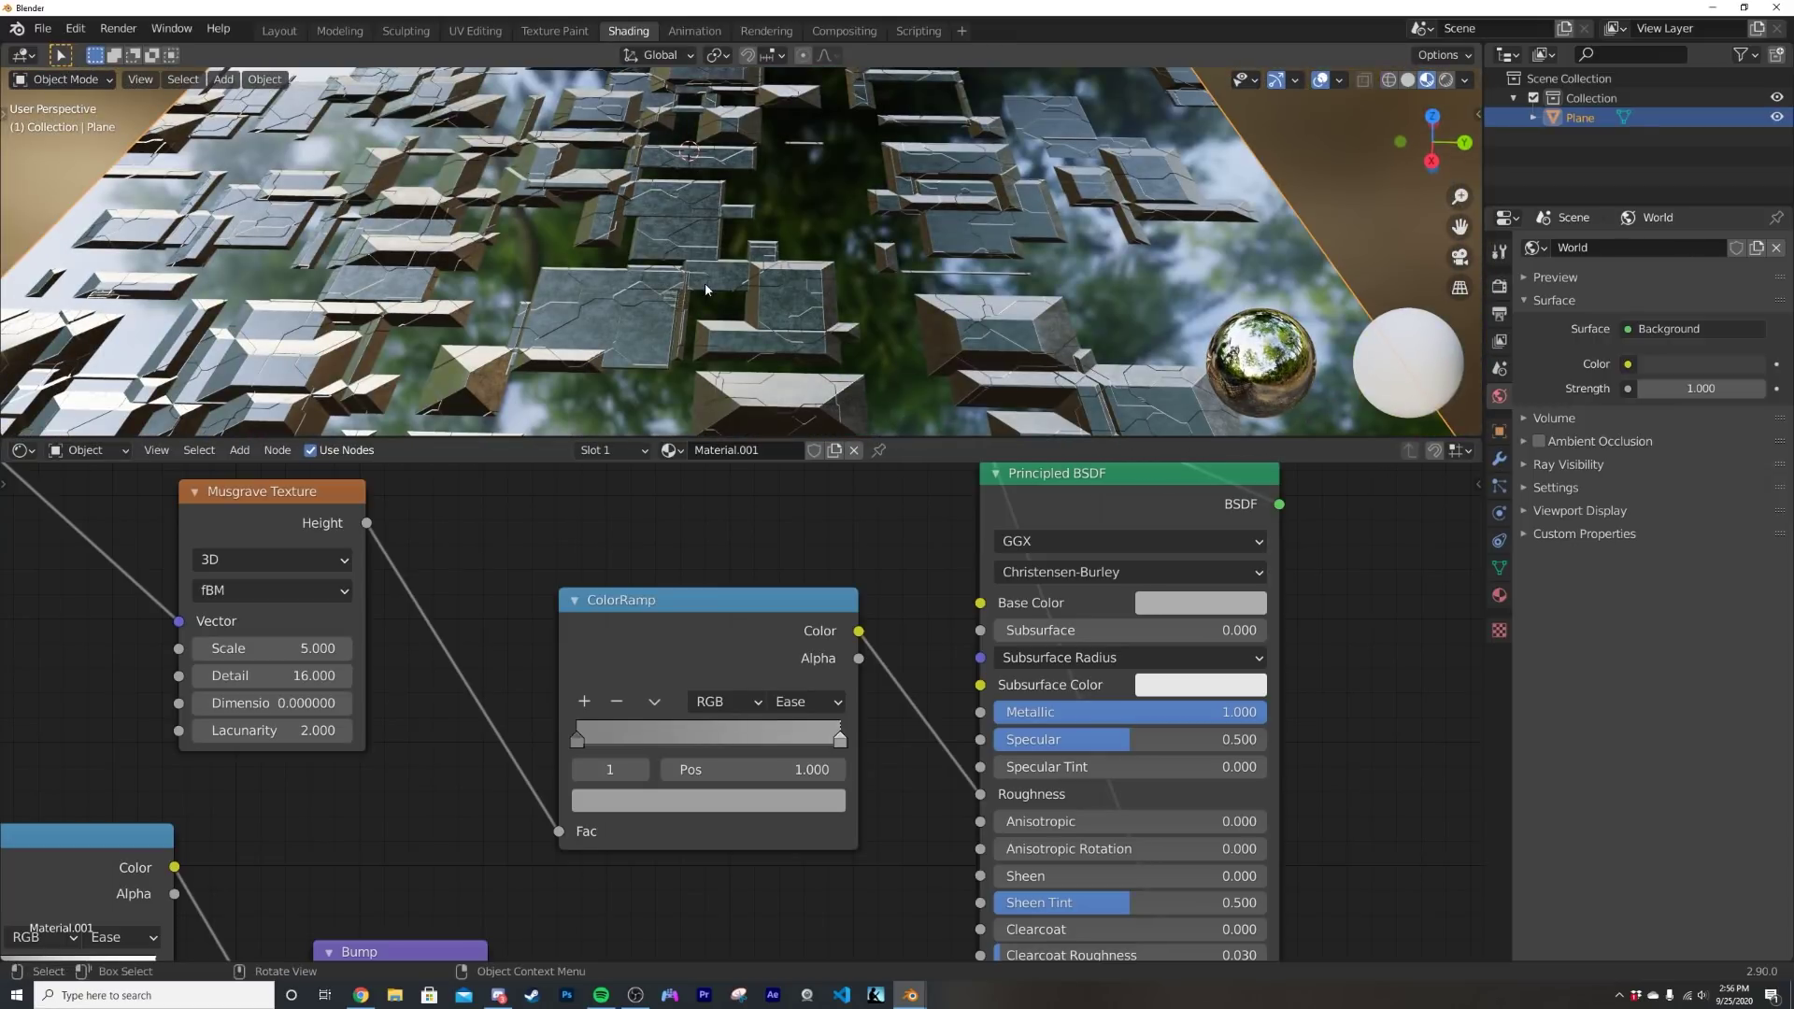
scroll(750, 316, down, 4)
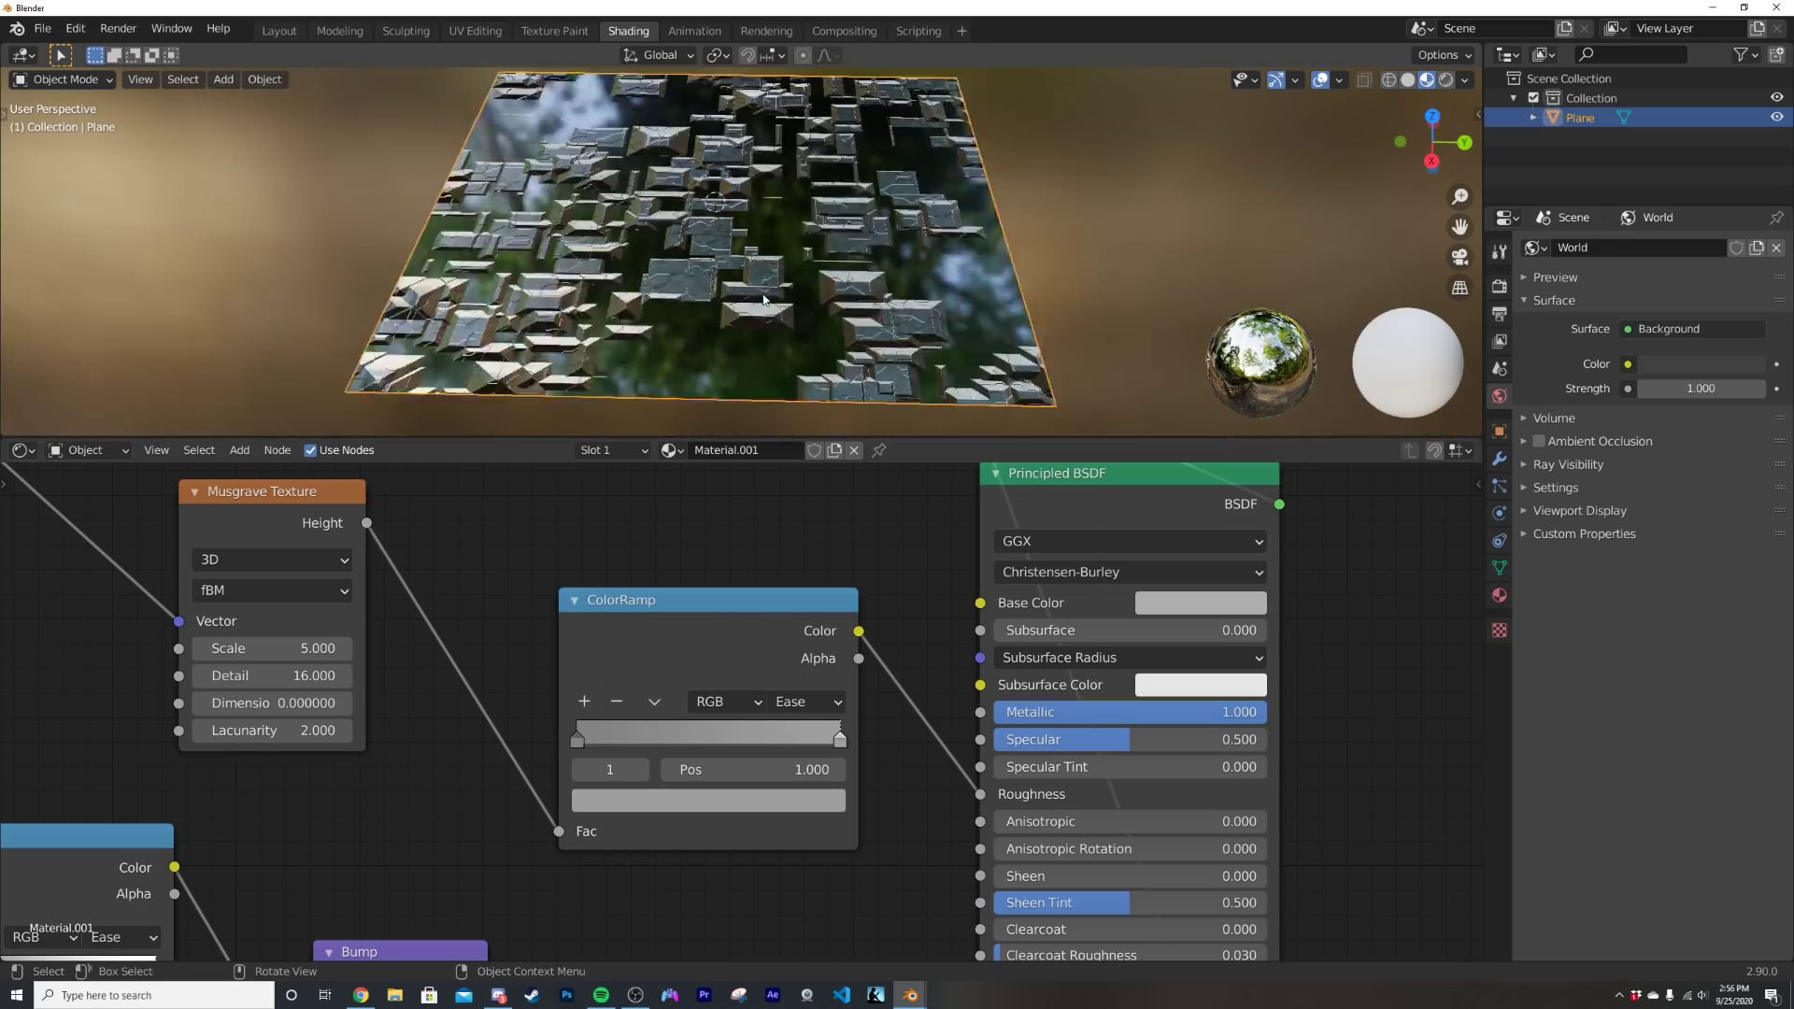
middle_drag(751, 317, 963, 230)
scroll(833, 288, up, 5)
- Move the second Principled BSDF slightly further below the first one in the node graph
scroll(909, 772, down, 8)
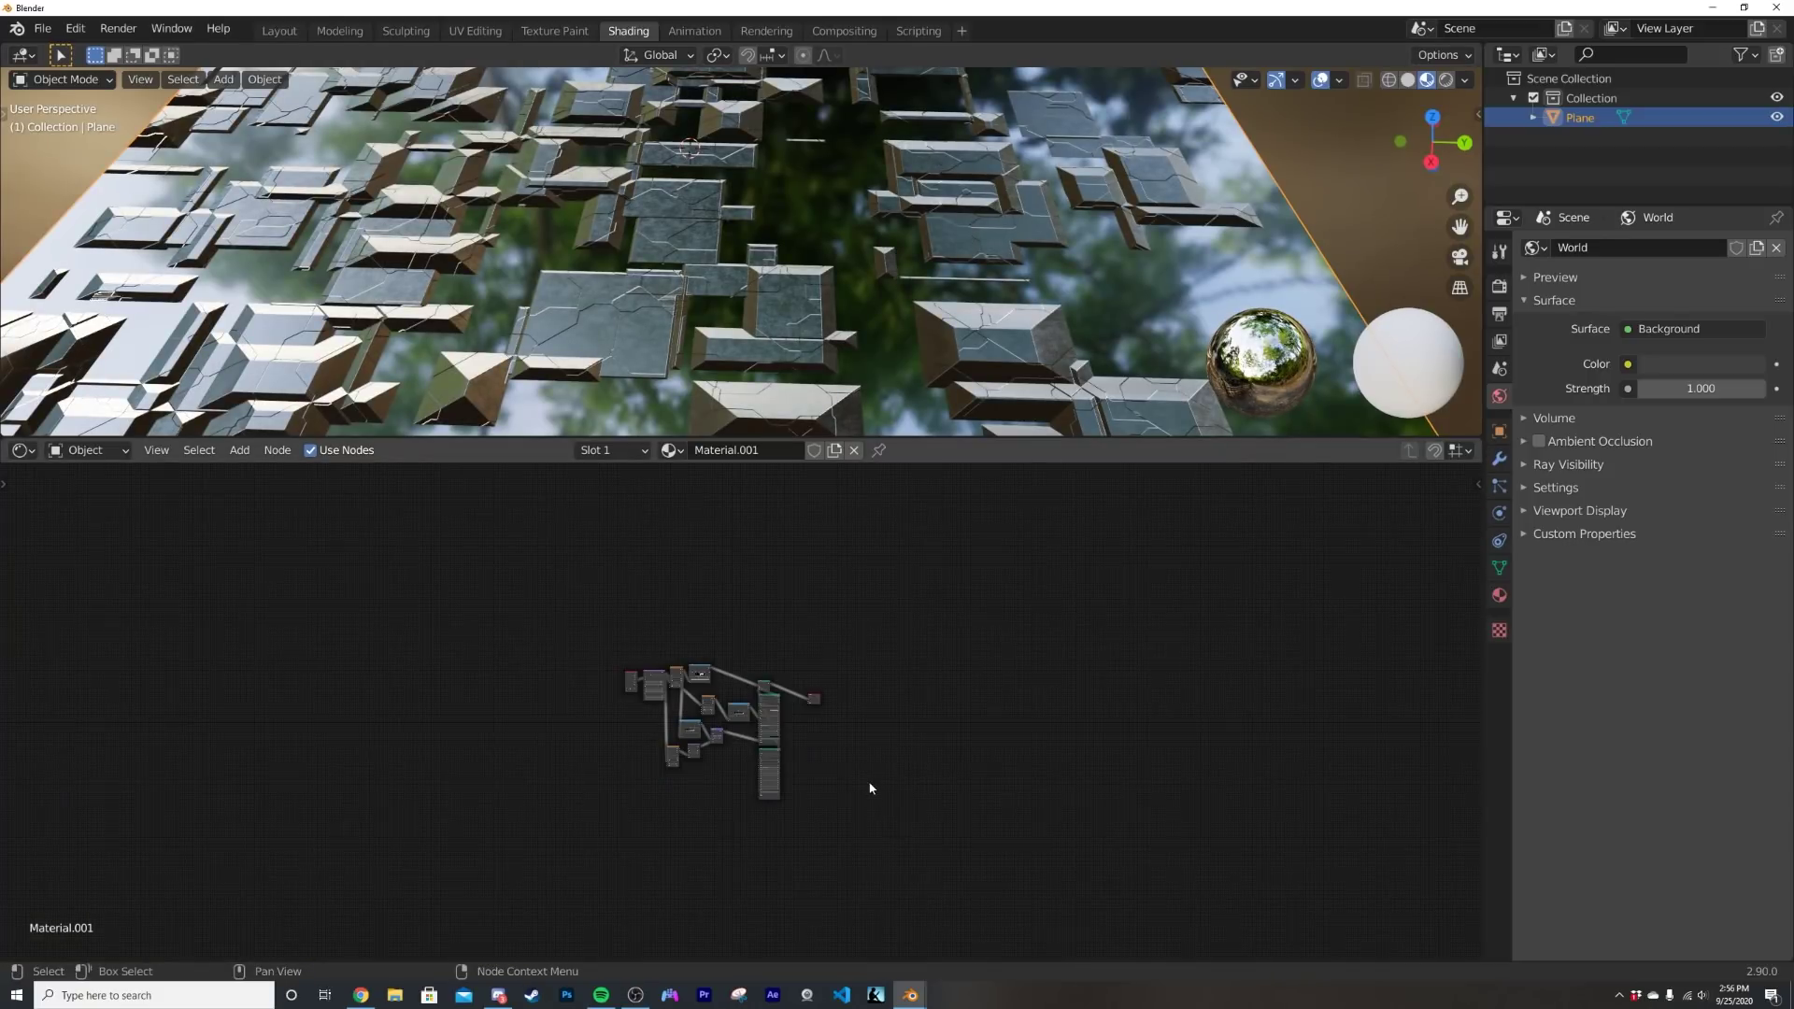
scroll(845, 788, up, 8)
mouse_move(802, 788)
mouse_down()
mouse_move(797, 828)
mouse_move(800, 796)
mouse_up()
scroll(794, 783, up, 1)
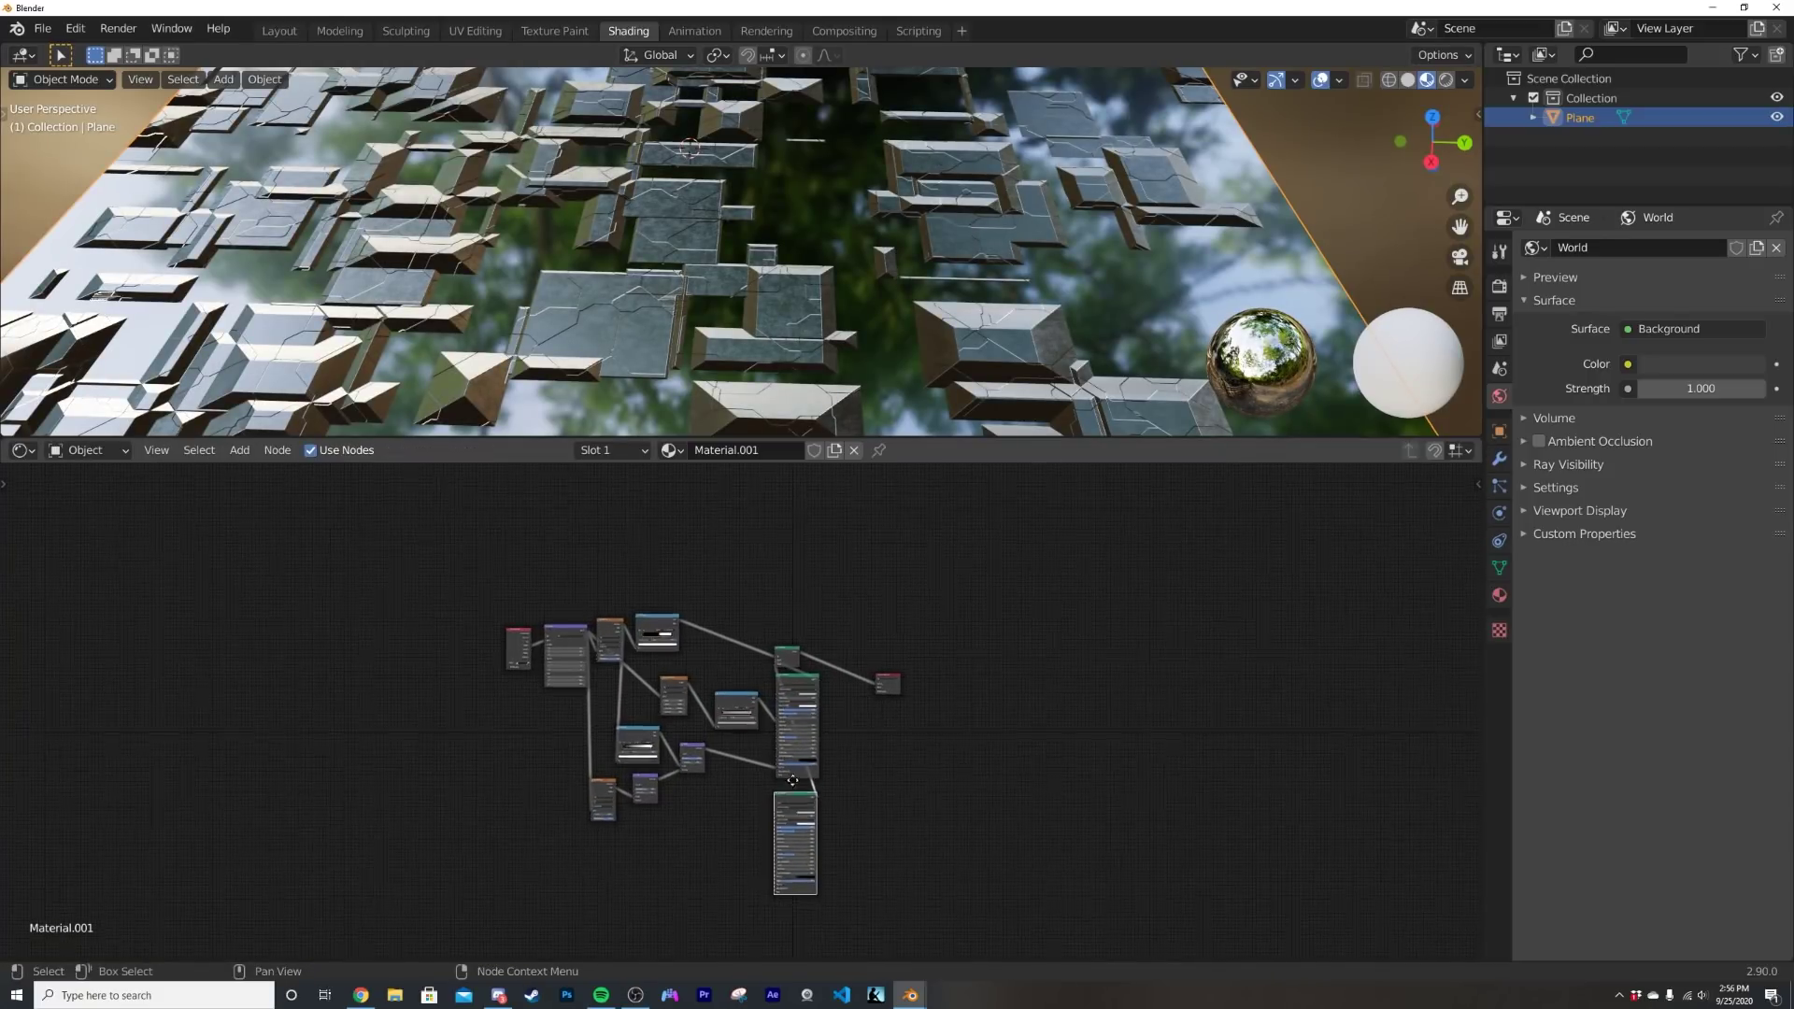
middle_drag(793, 780, 783, 665)
scroll(782, 667, up, 9)
scroll(402, 587, down, 6)
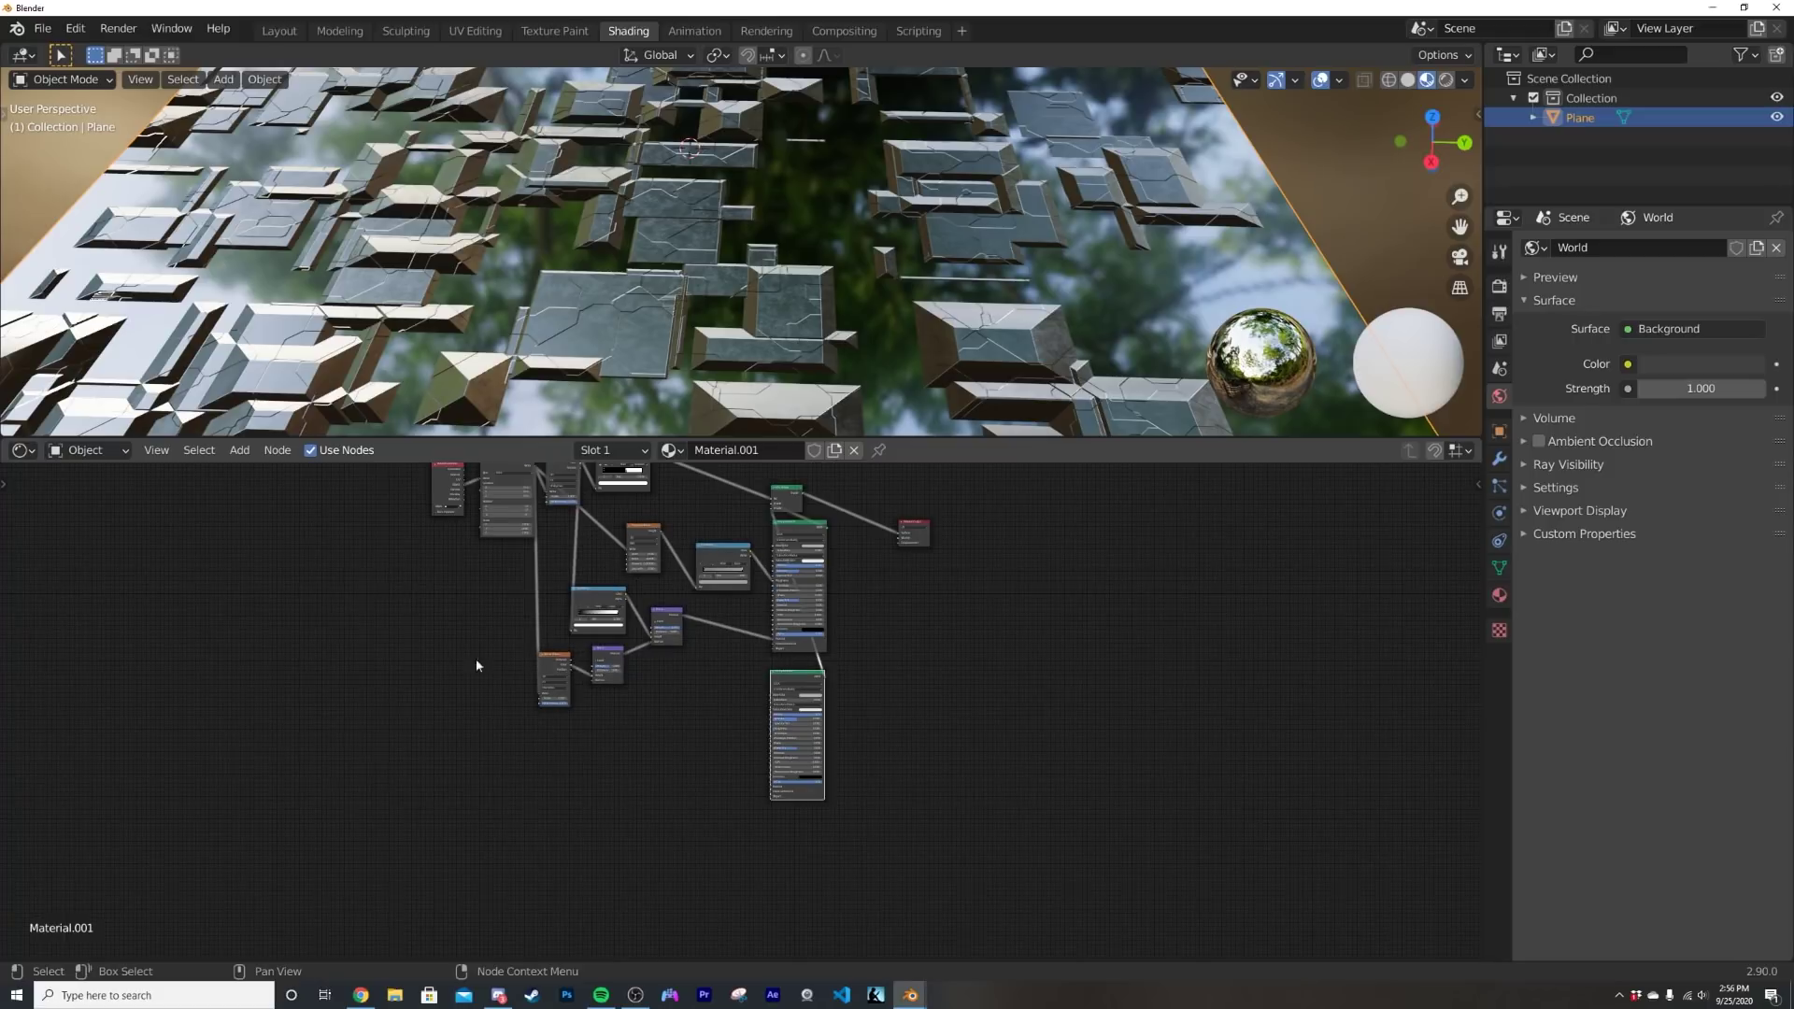
- Move the bump ColorRamp, the Manhattan Voronoi Texture and both Bump nodes together, further away from the second Principled BSDF
drag(502, 620, 673, 680)
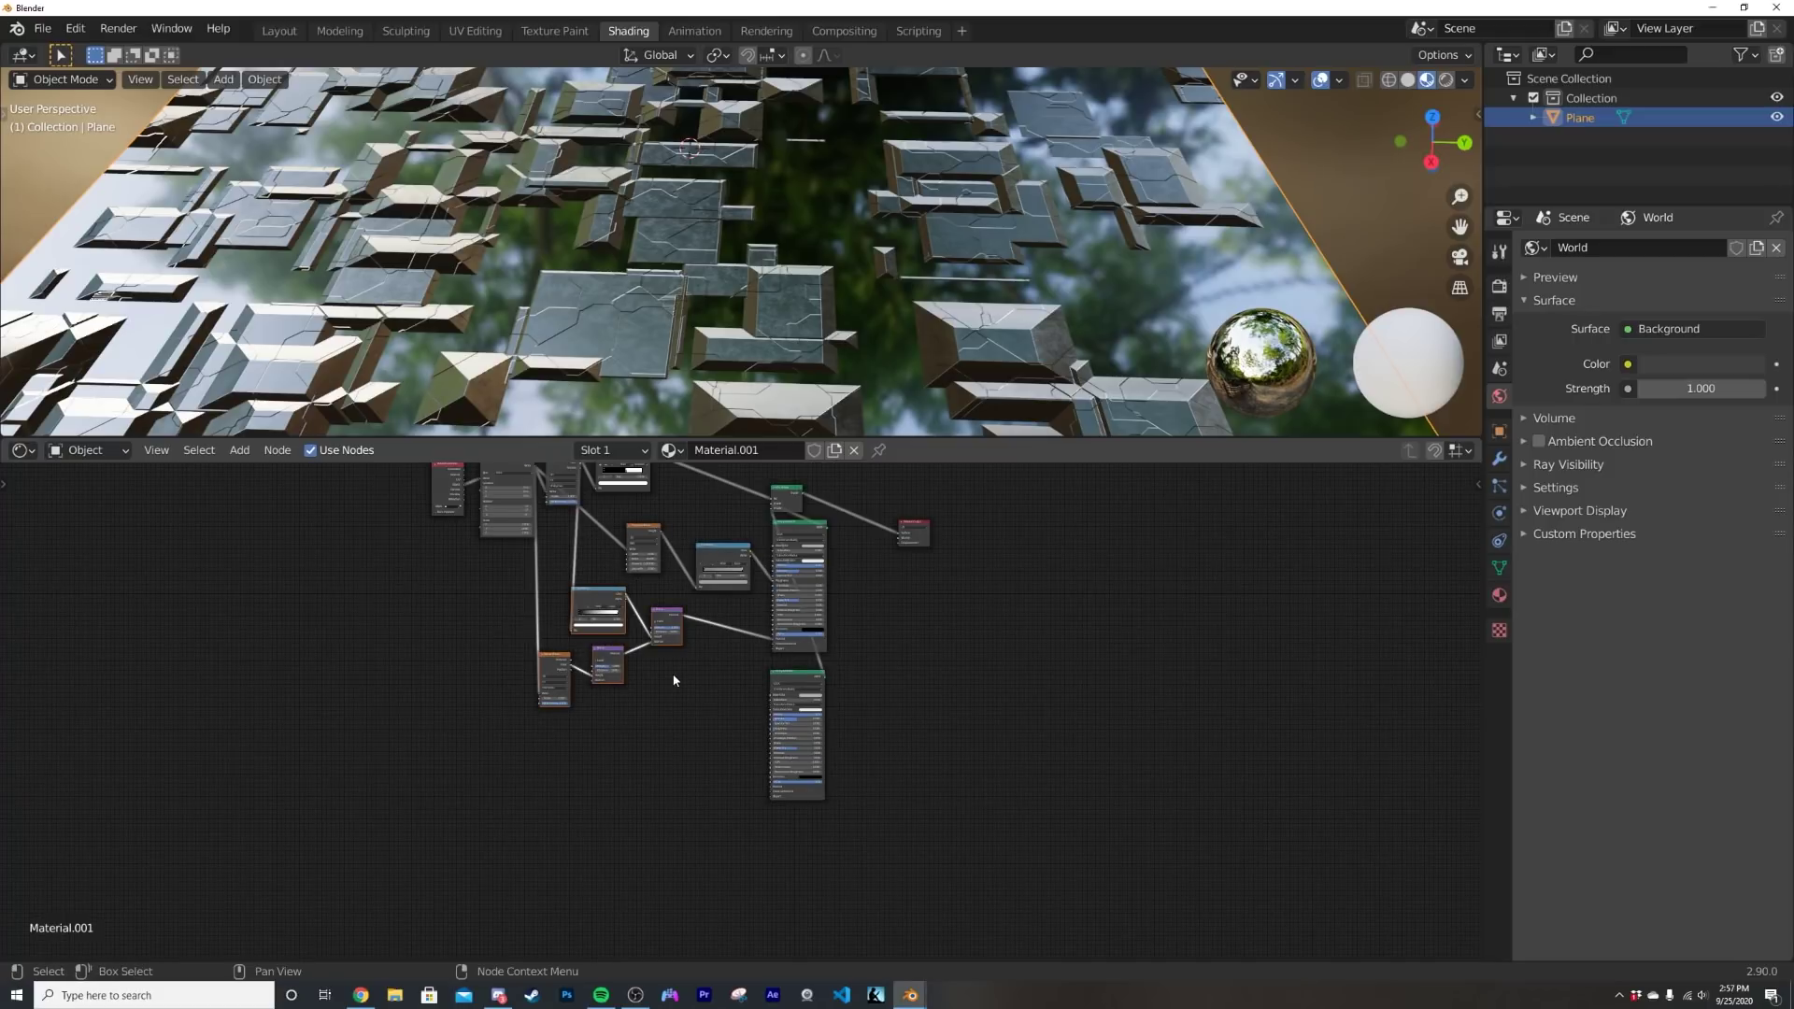
key(g)
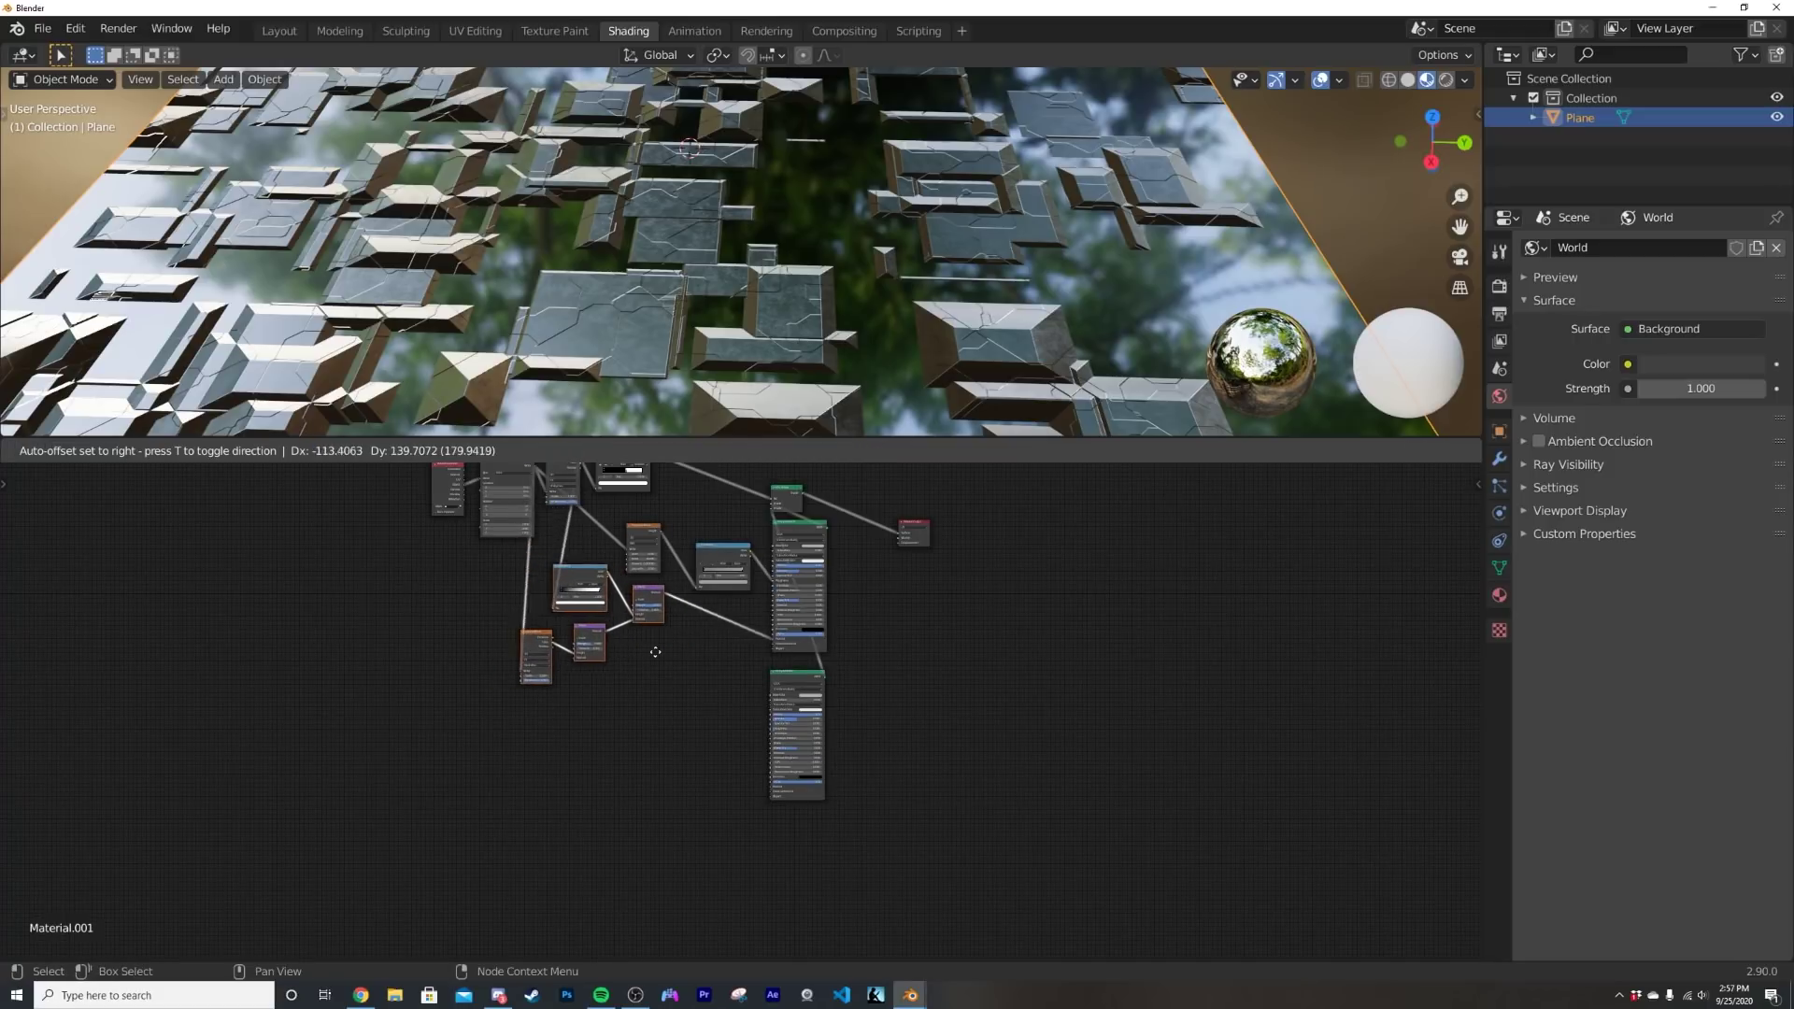
click(655, 649)
- Add a new Bump node beside the second Principled BSDF
scroll(755, 697, up, 3)
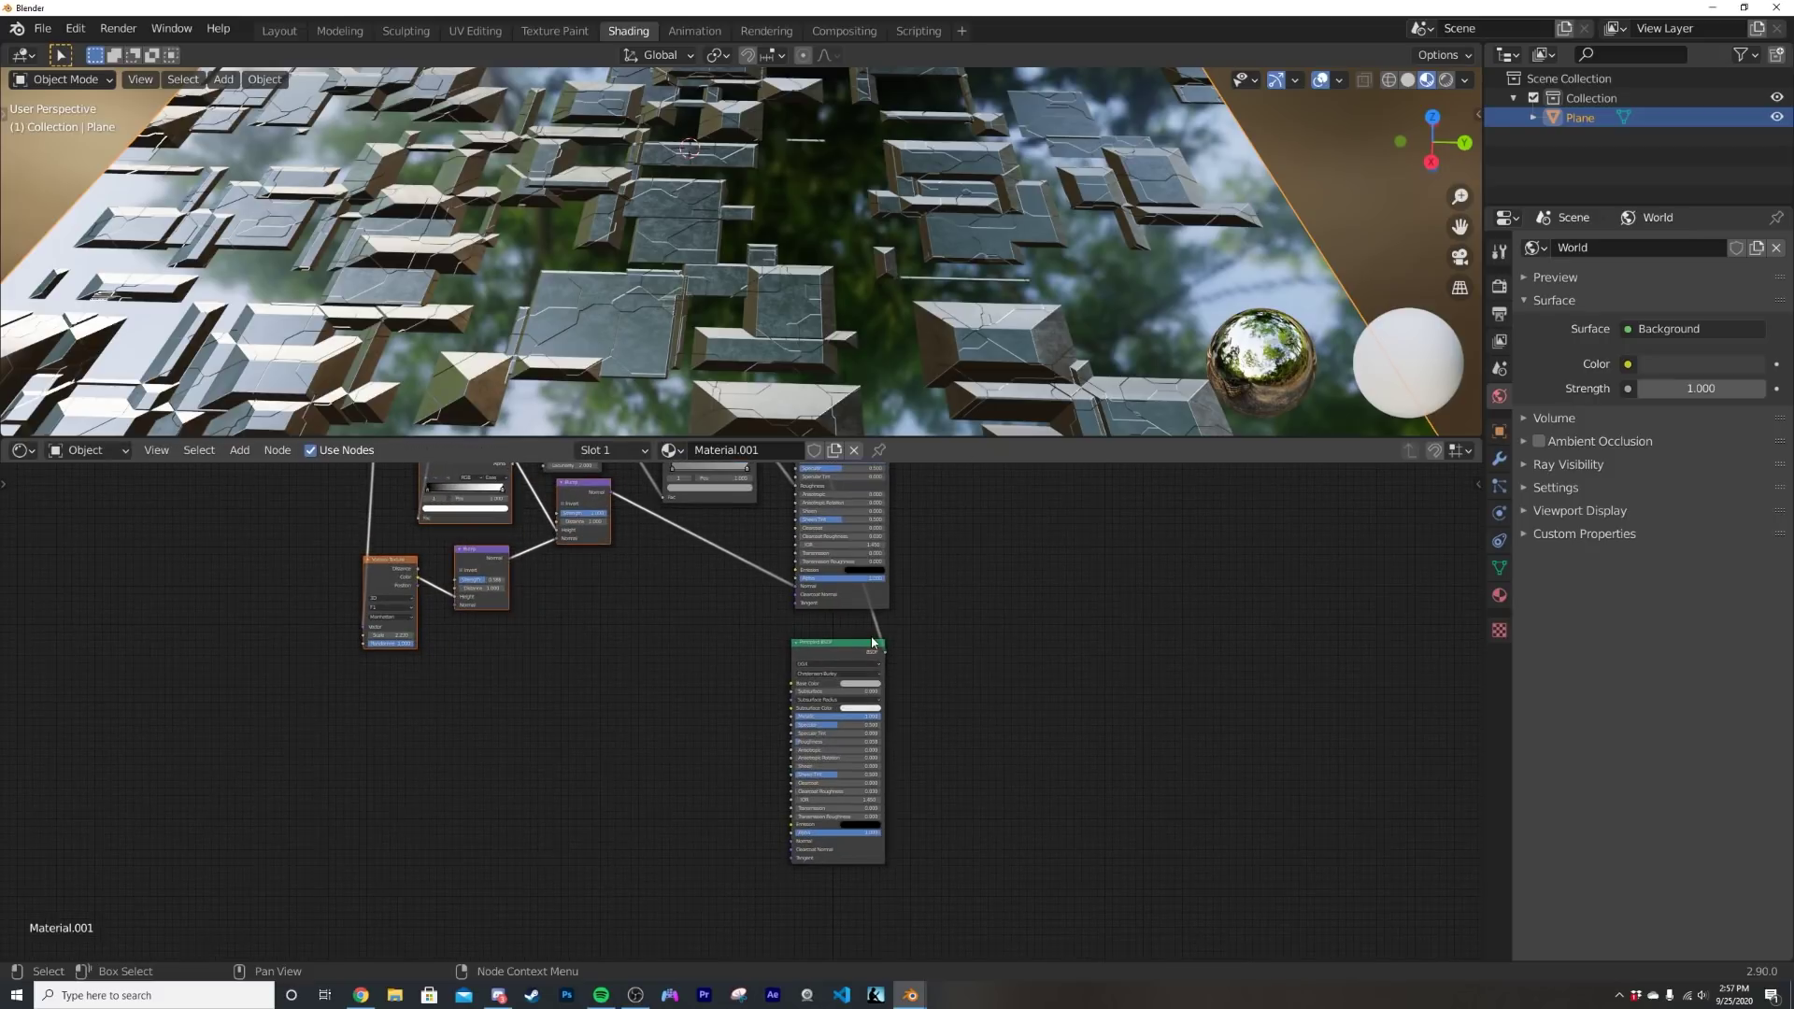
drag(848, 649, 855, 647)
scroll(839, 775, up, 7)
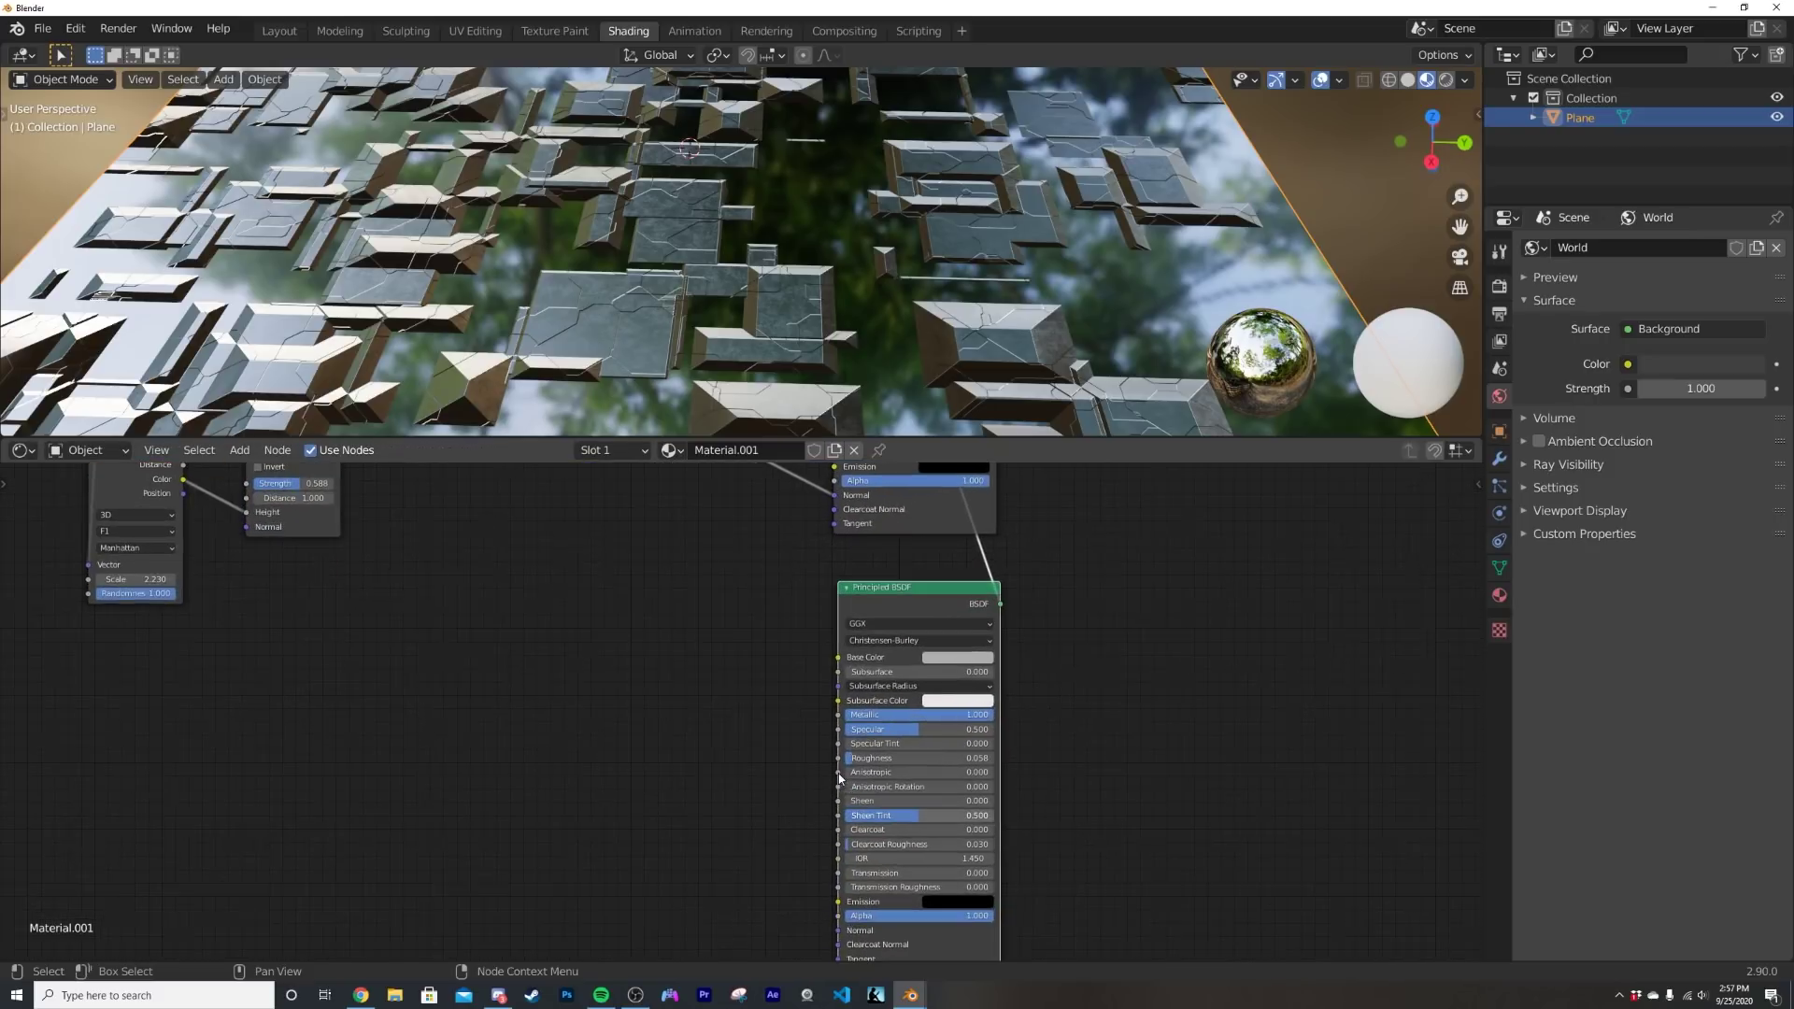
middle_drag(811, 233, 645, 205)
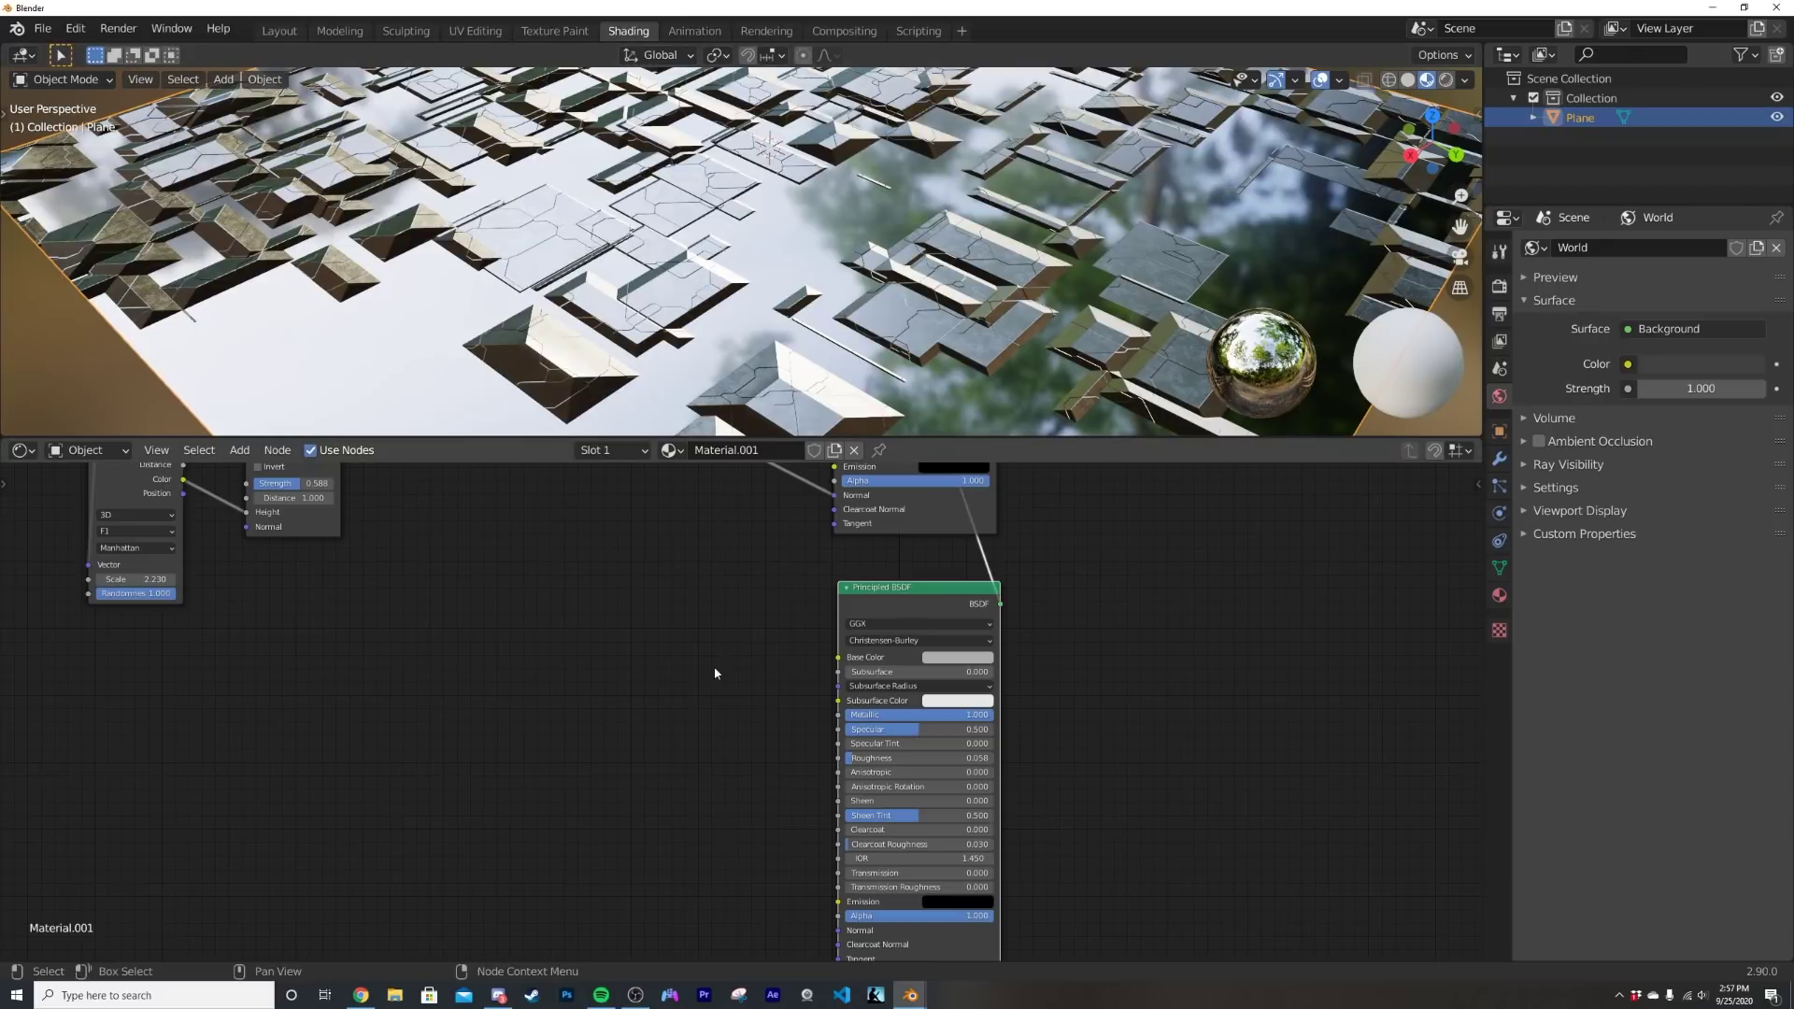
scroll(682, 636, up, 2)
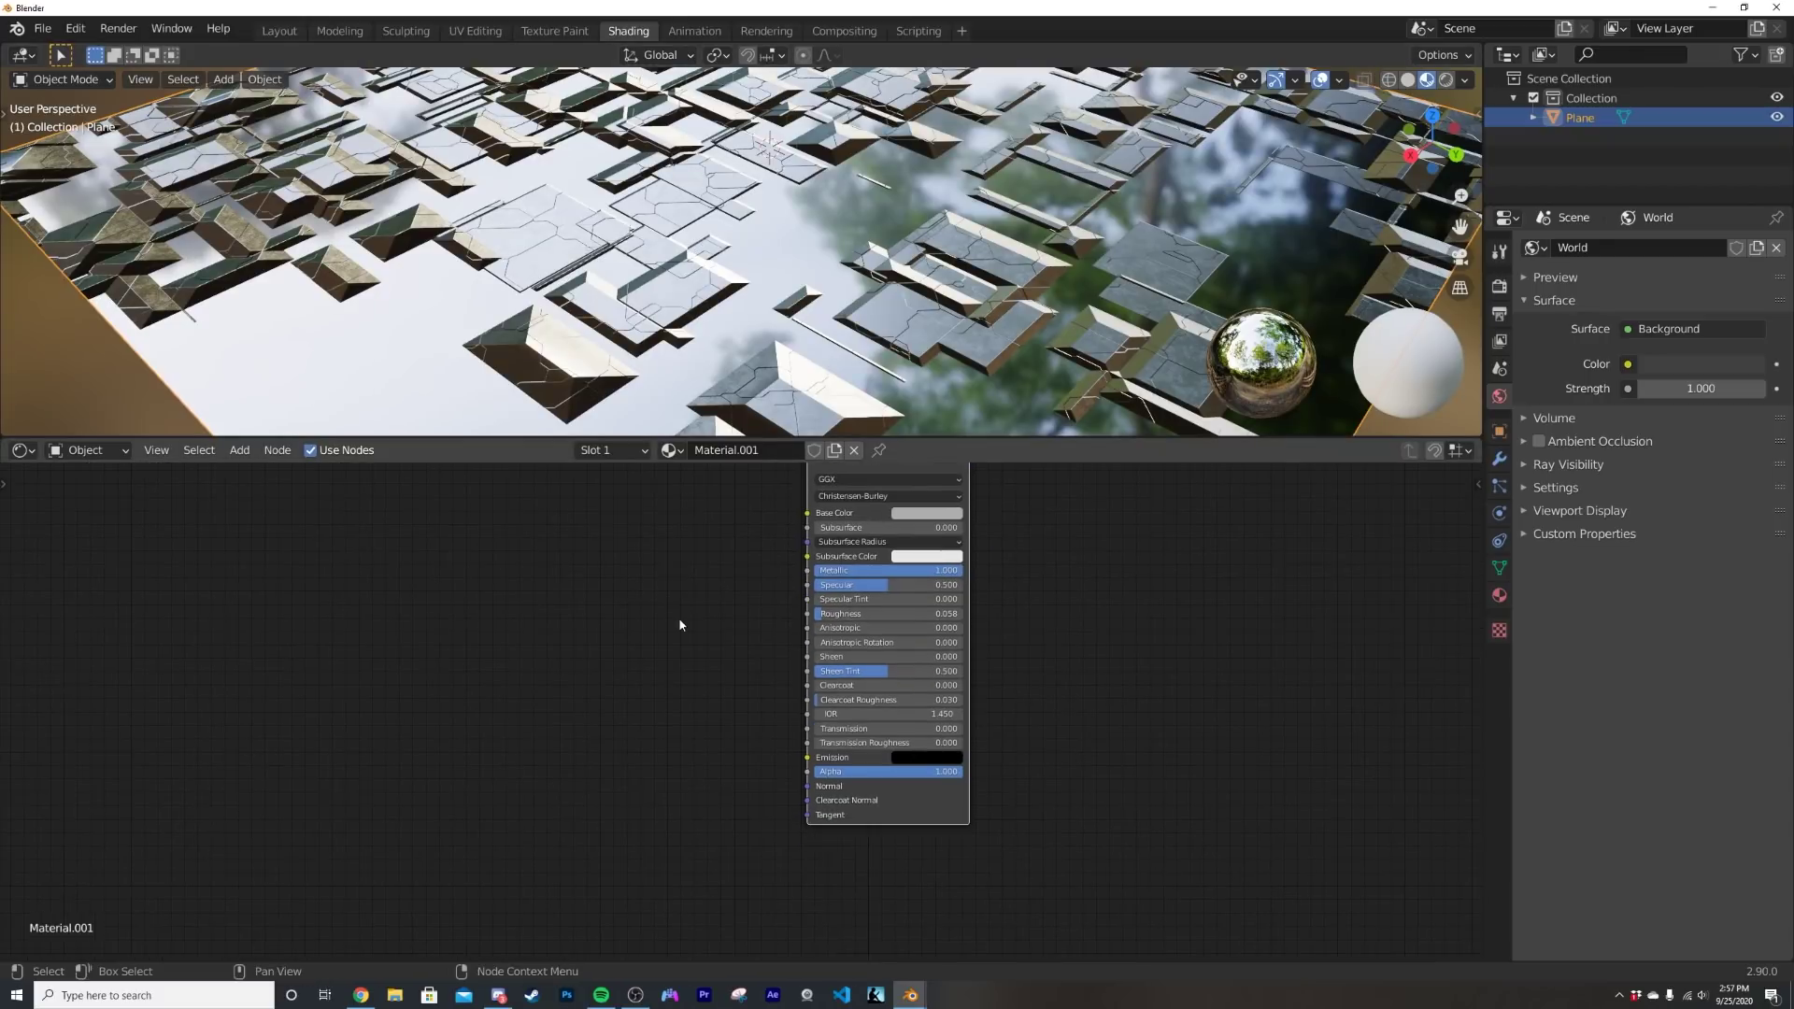
click(748, 634)
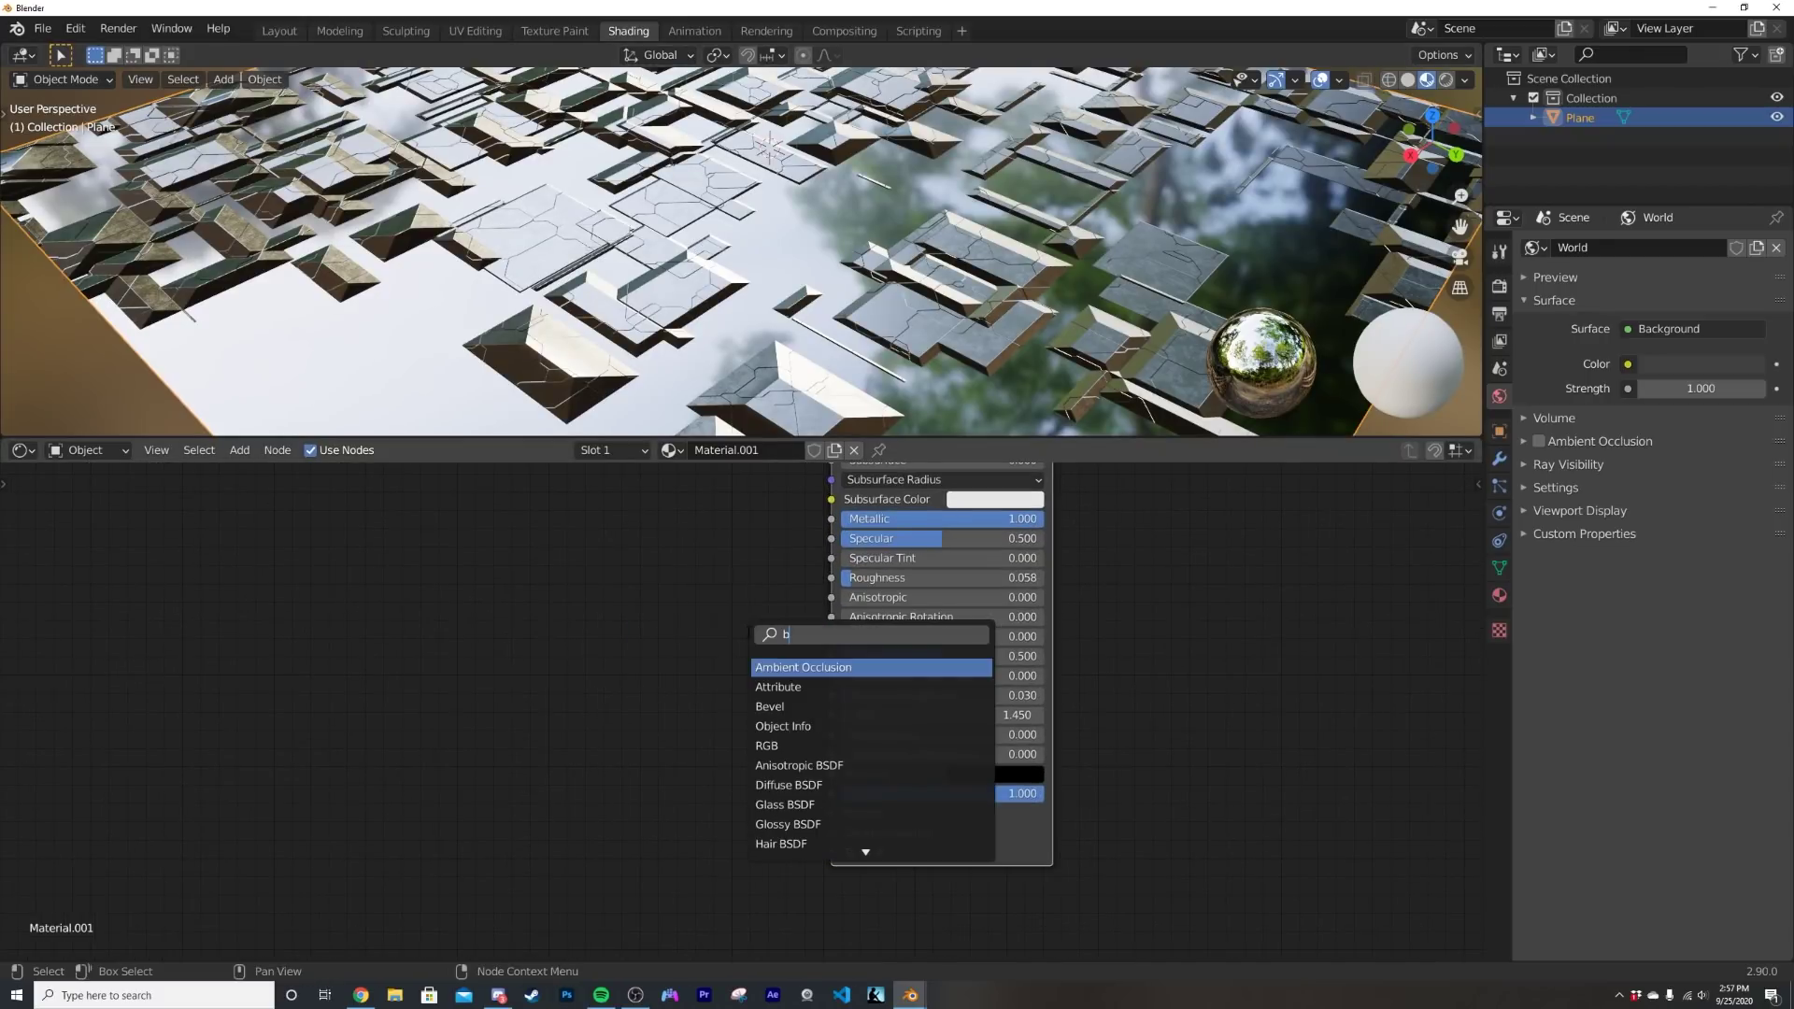
key(Return)
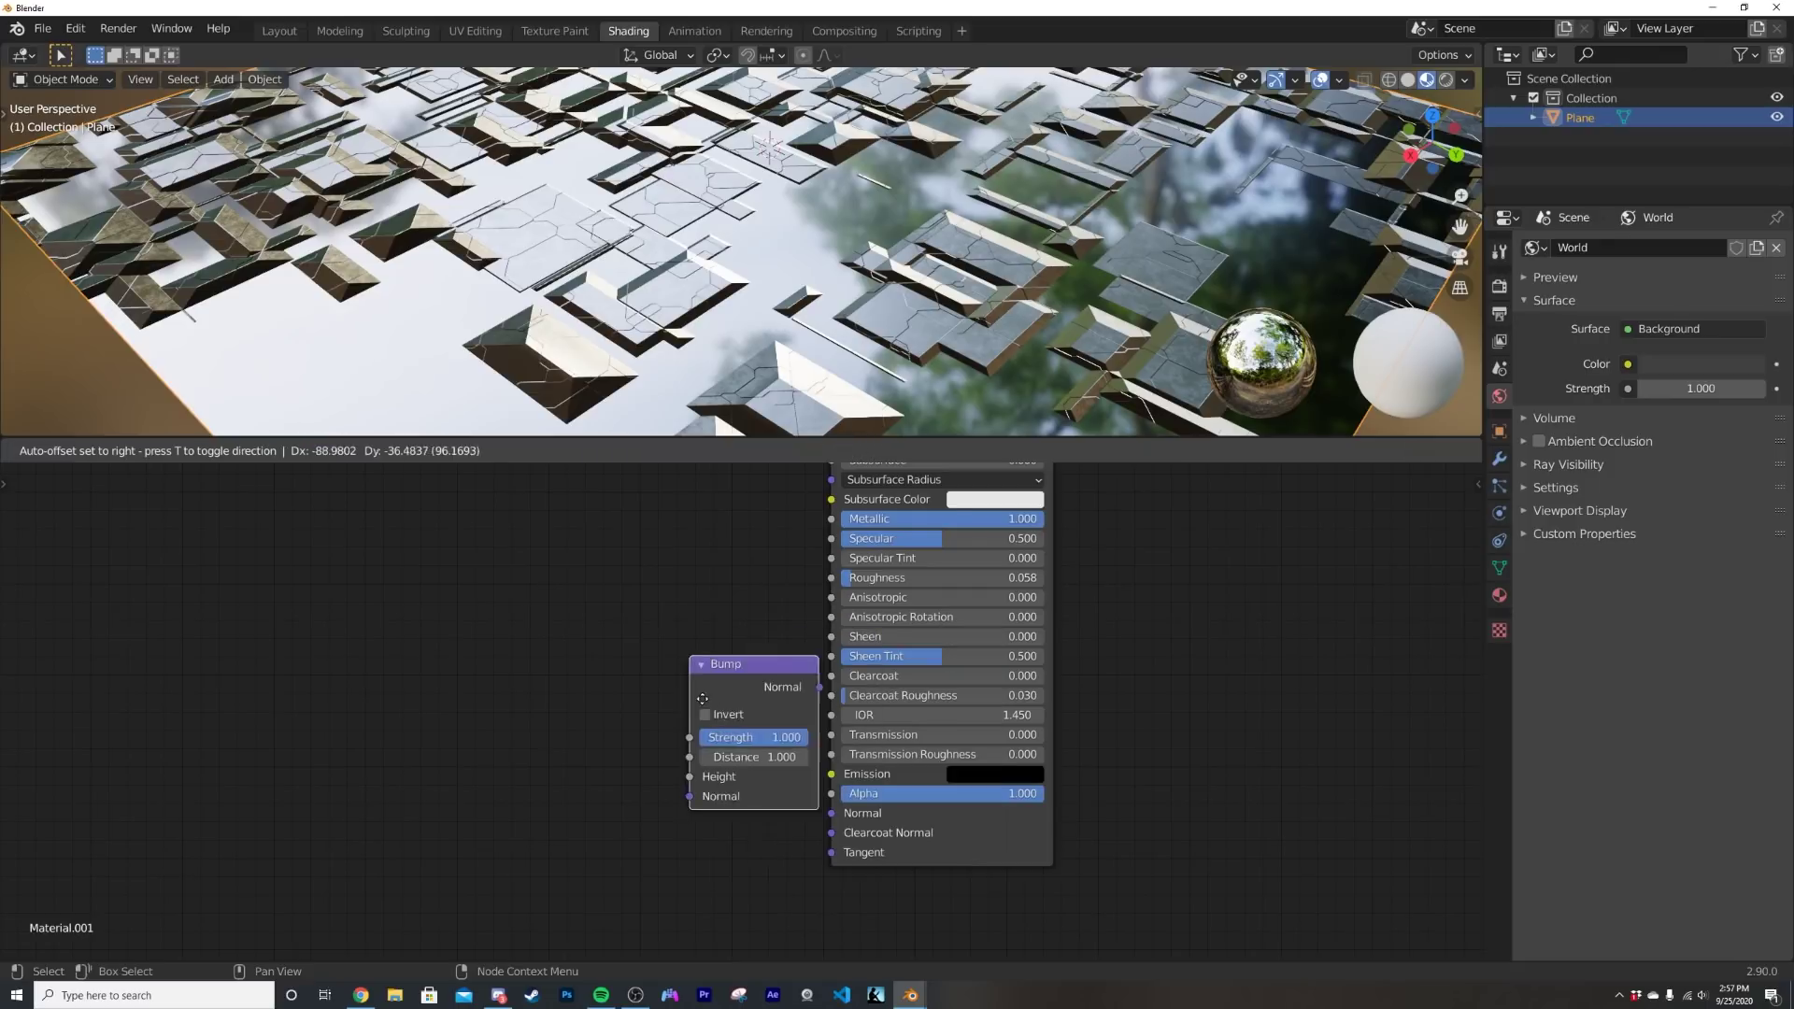
- Place the new Bump node near the second shader's Normal input and add a ColorRamp in front of it
key(shift+a)
click(579, 648)
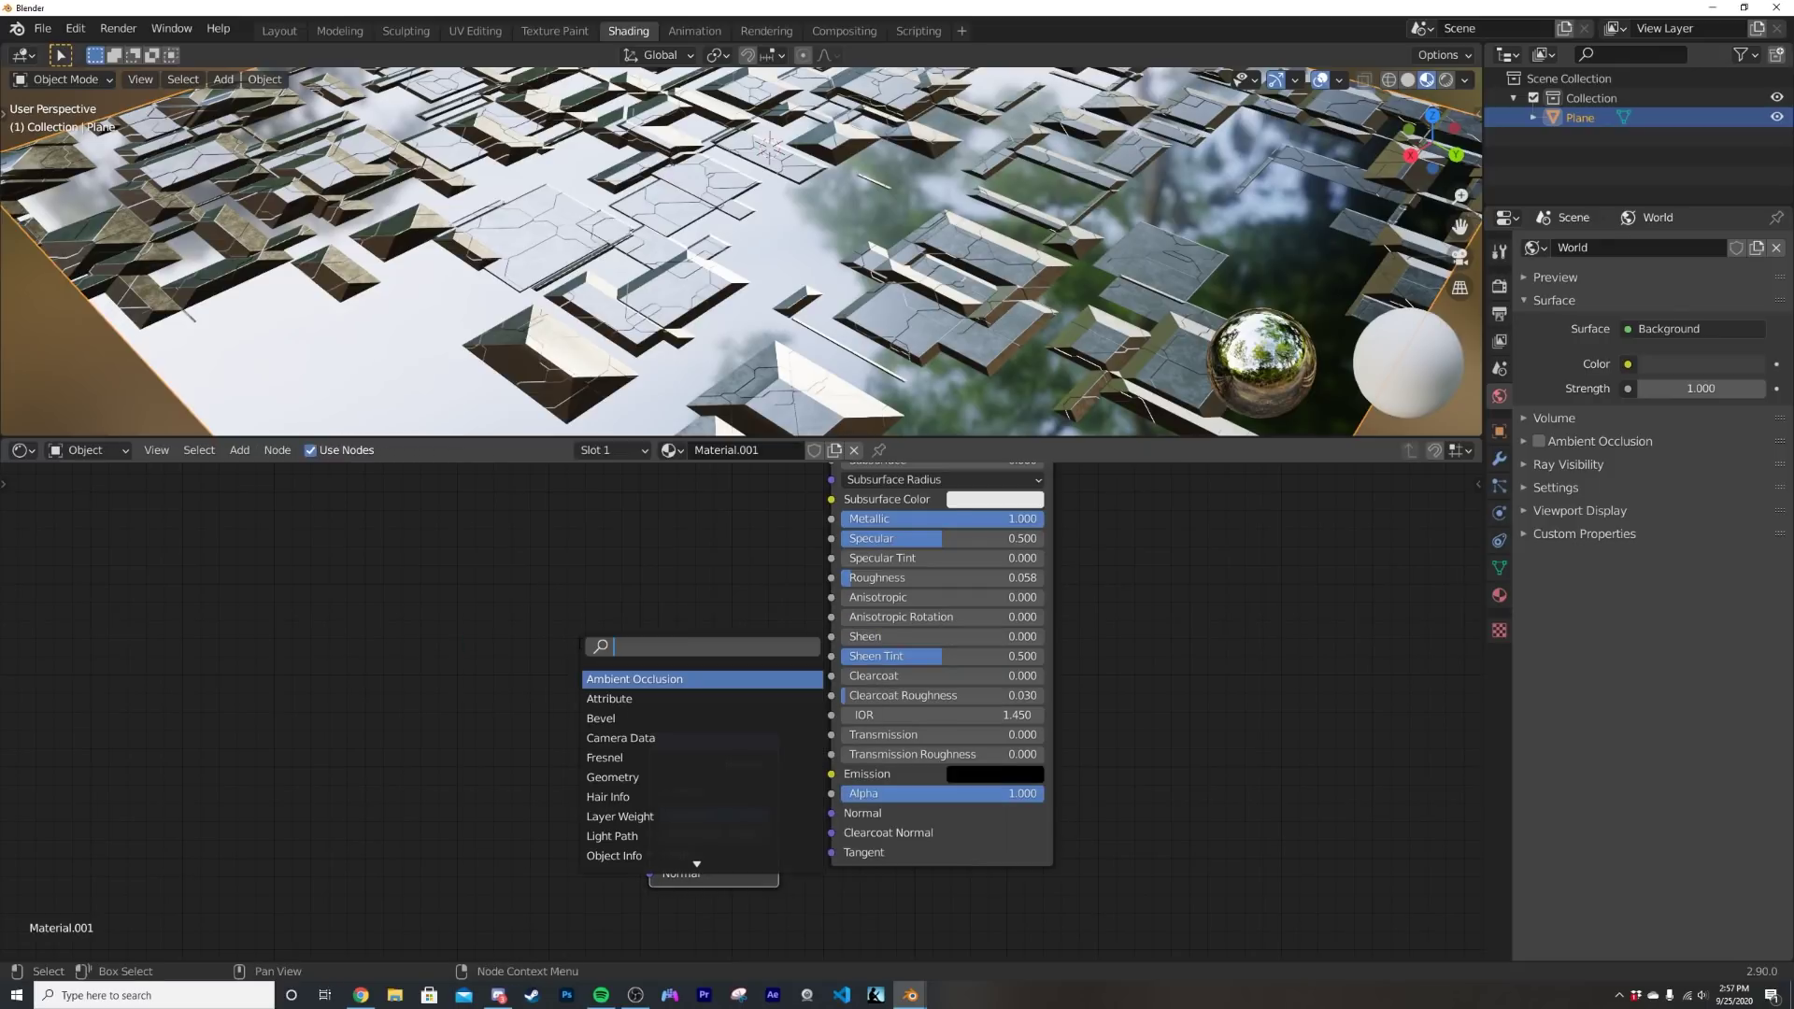
text(col)
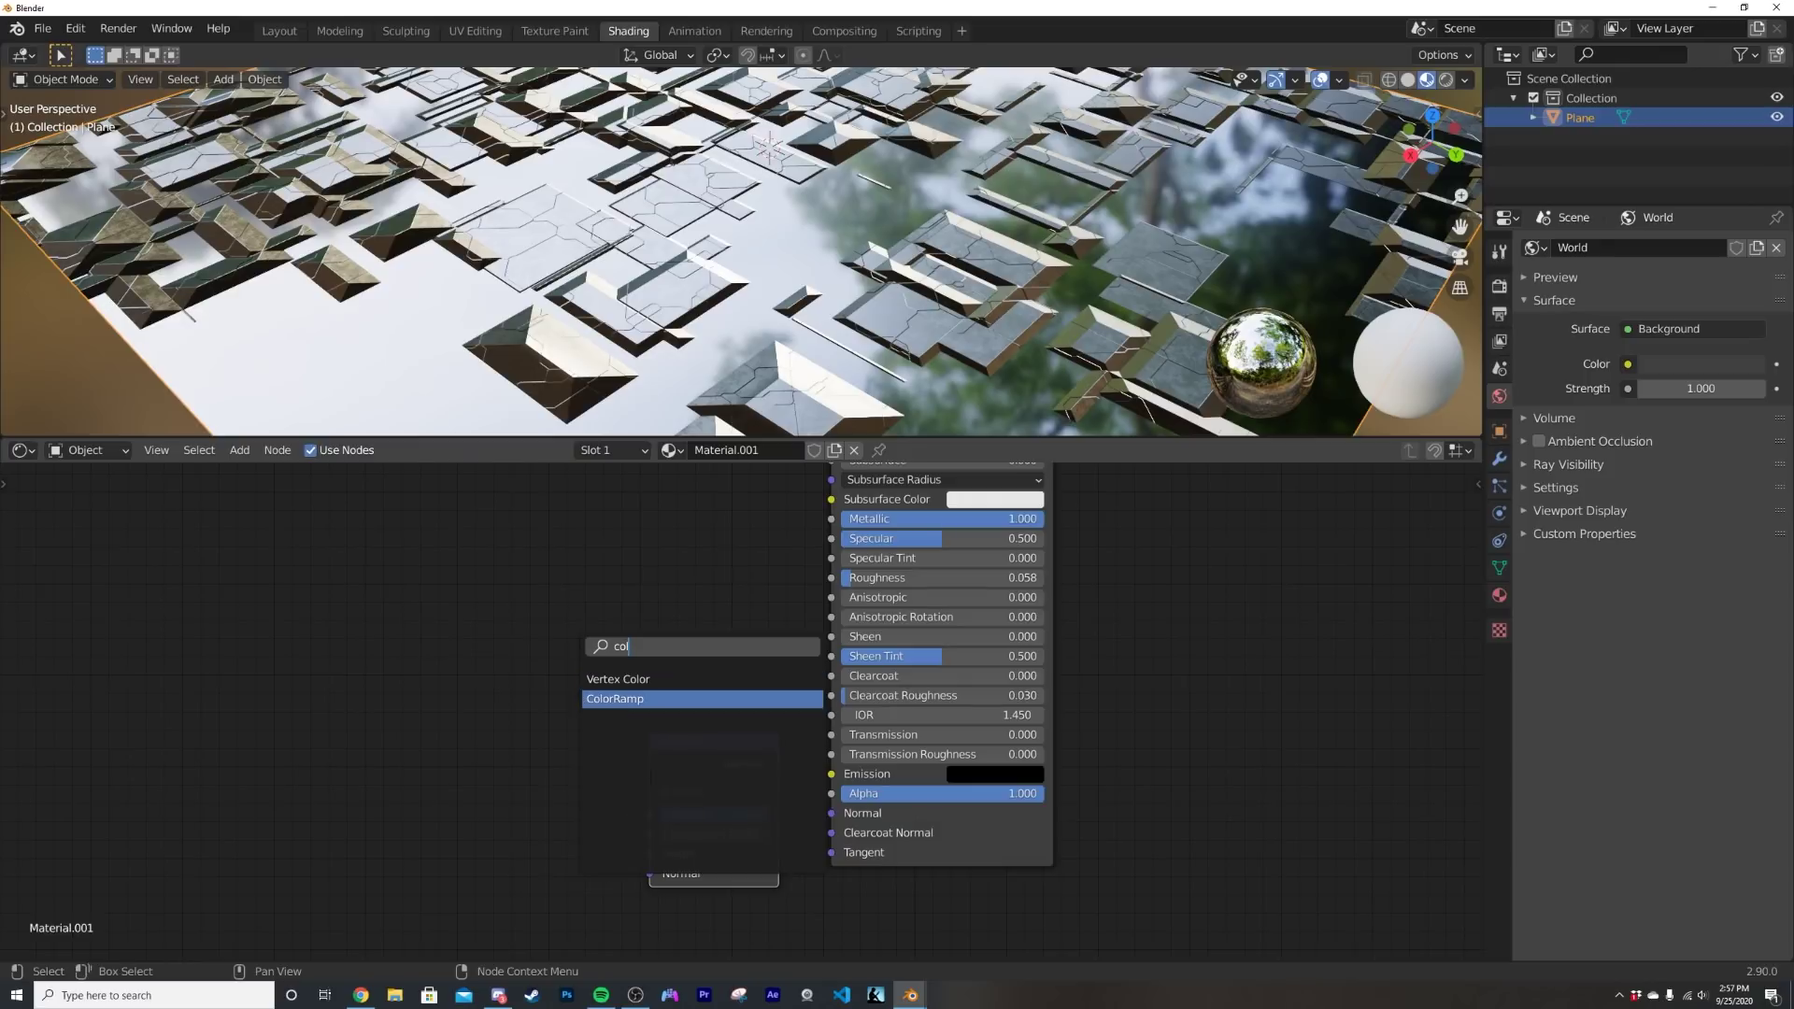
click(599, 700)
click(402, 752)
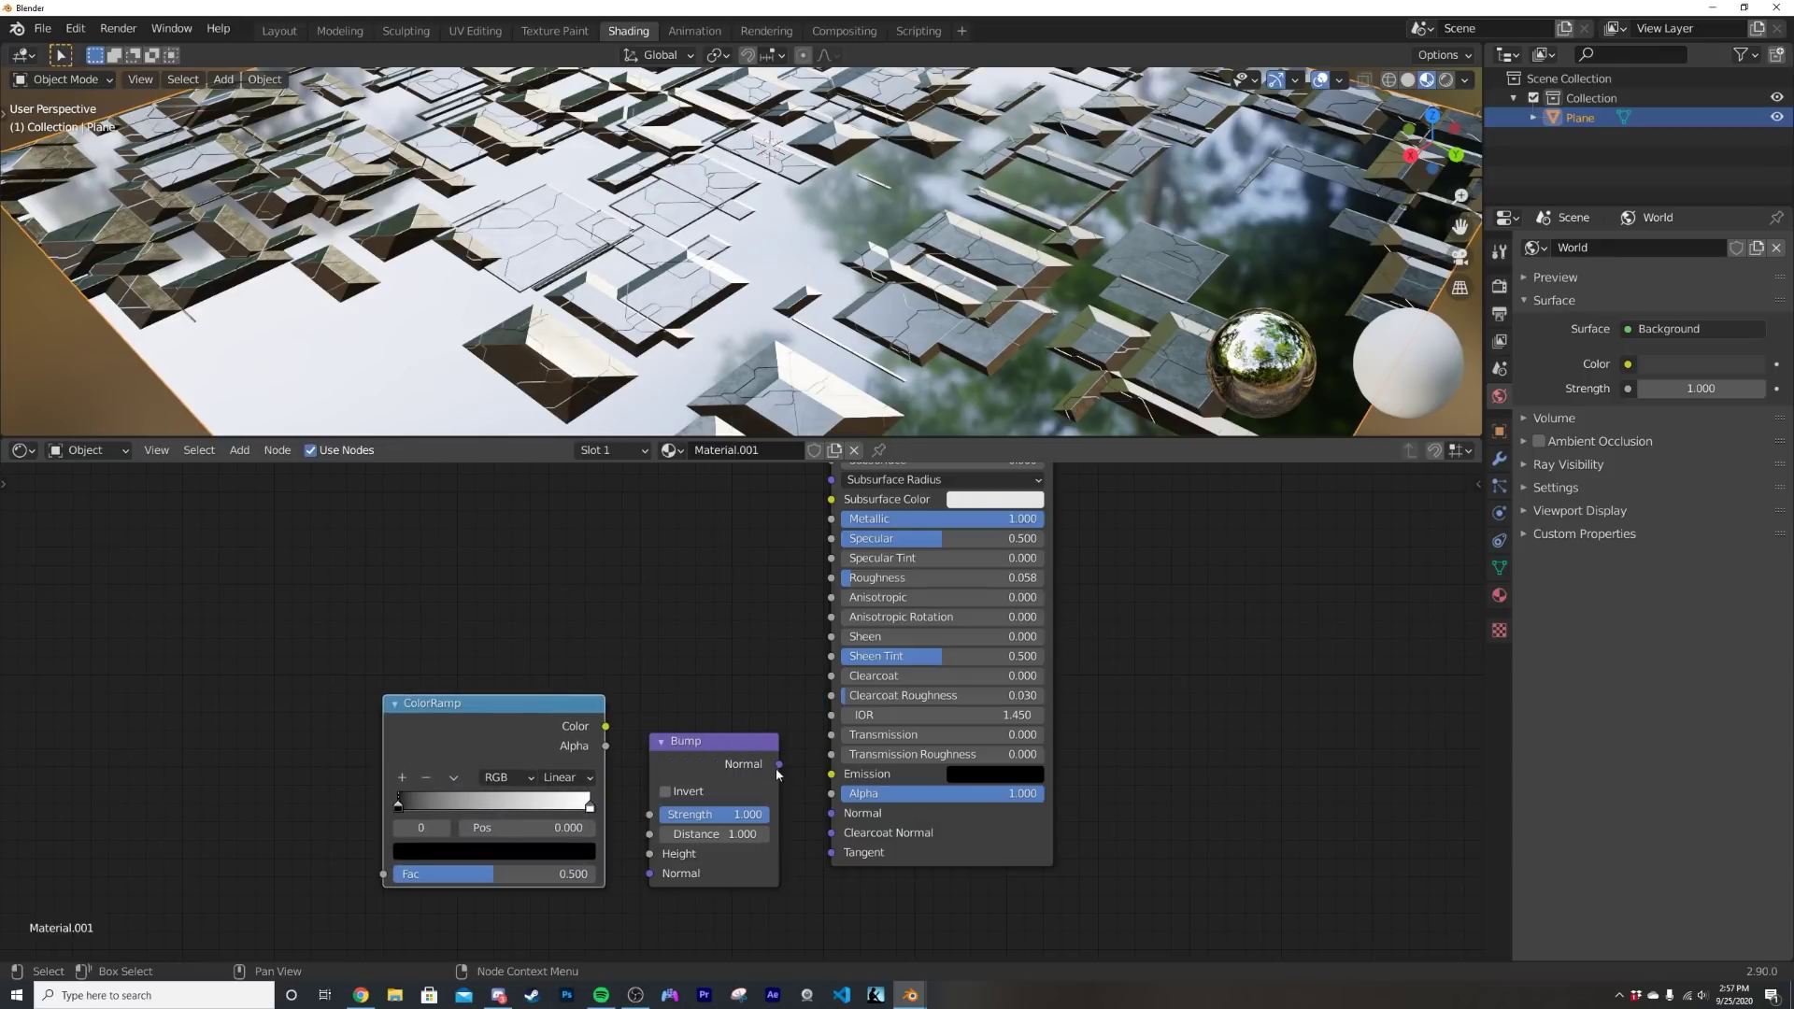
- Connect the new ColorRamp's Color to the Bump's Height and the Bump's Normal output to the second Principled BSDF's Normal
drag(847, 811, 846, 813)
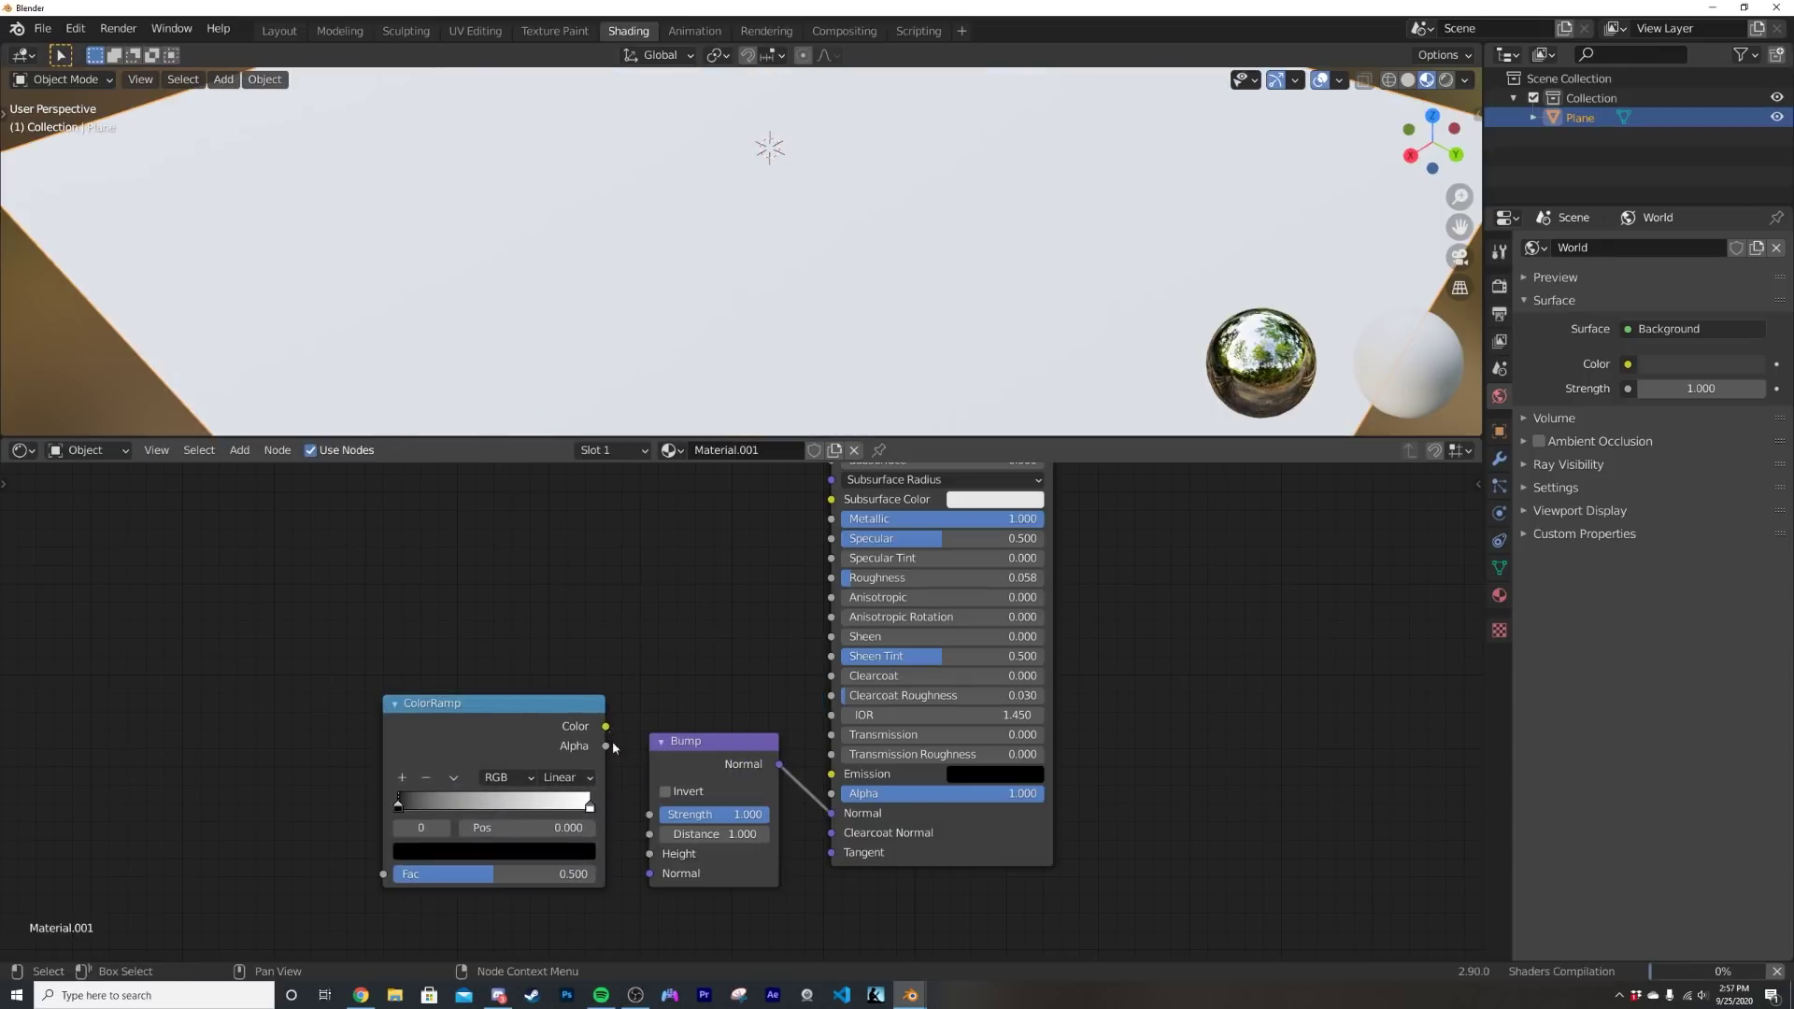
drag(605, 726, 653, 851)
drag(496, 743, 496, 784)
- Add a Brick Texture in front of the second shader's new ColorRamp
key(shift+a)
click(272, 718)
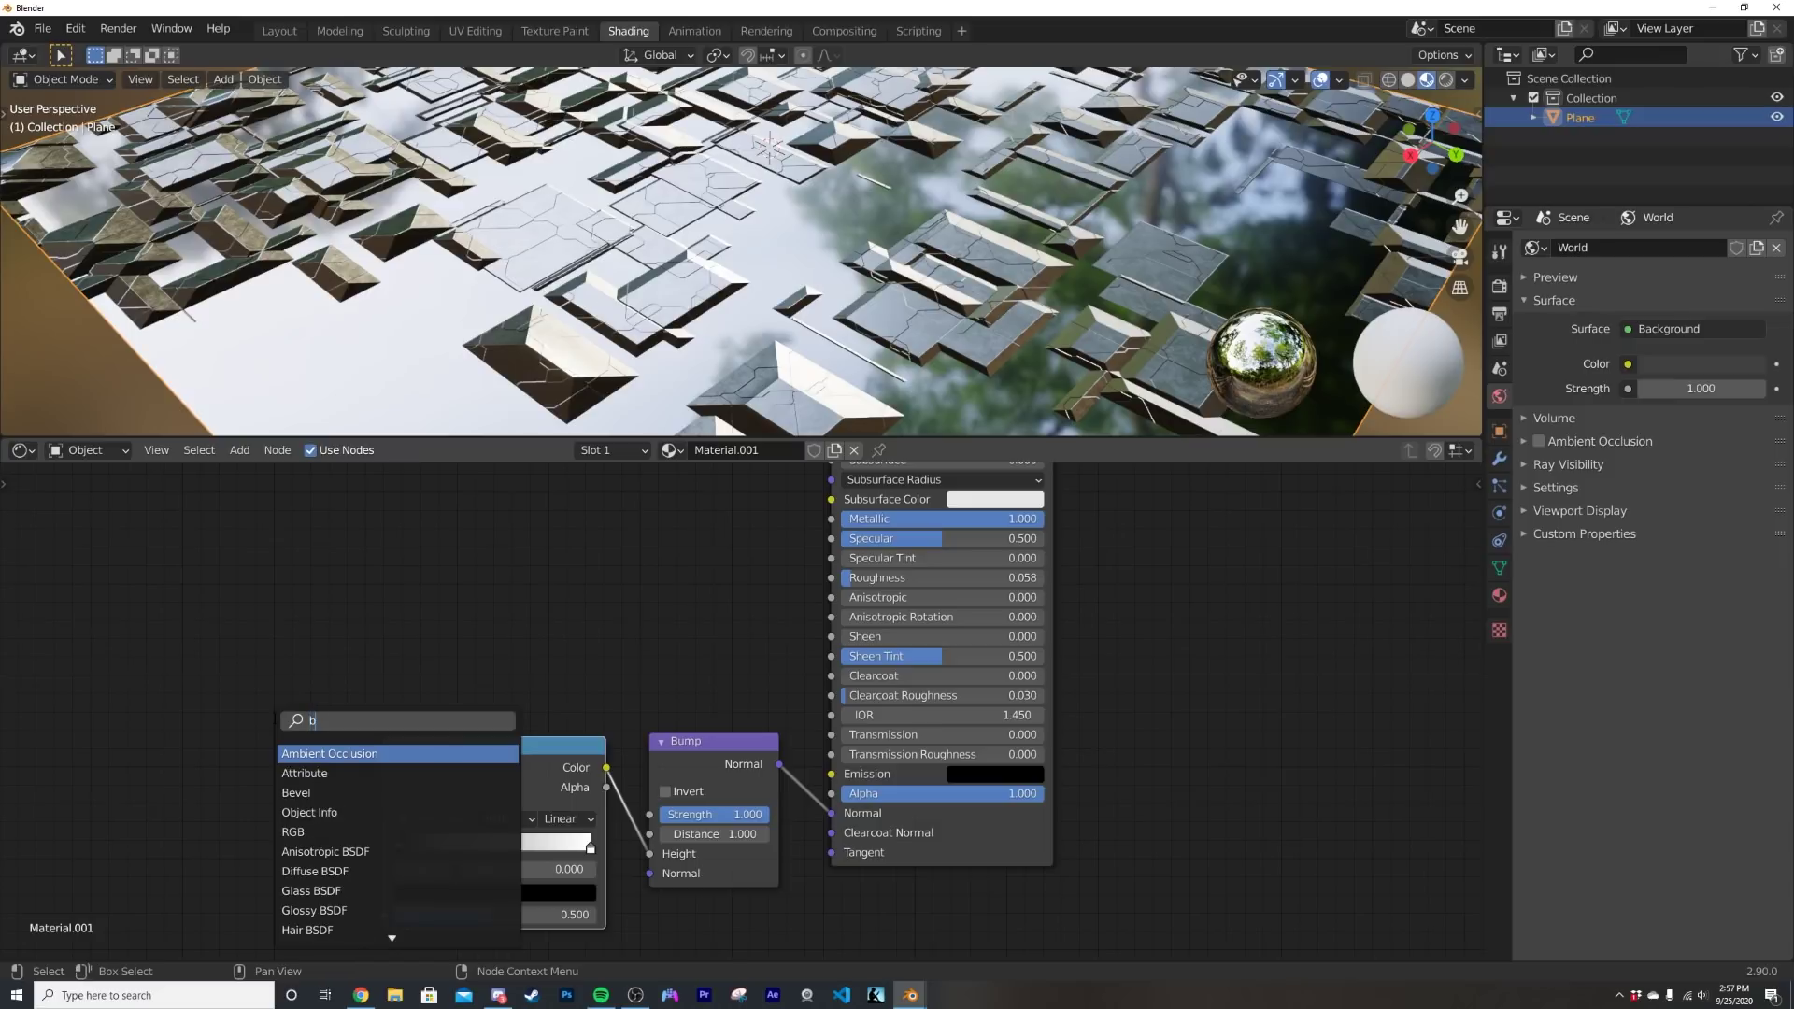
text(br)
click(307, 753)
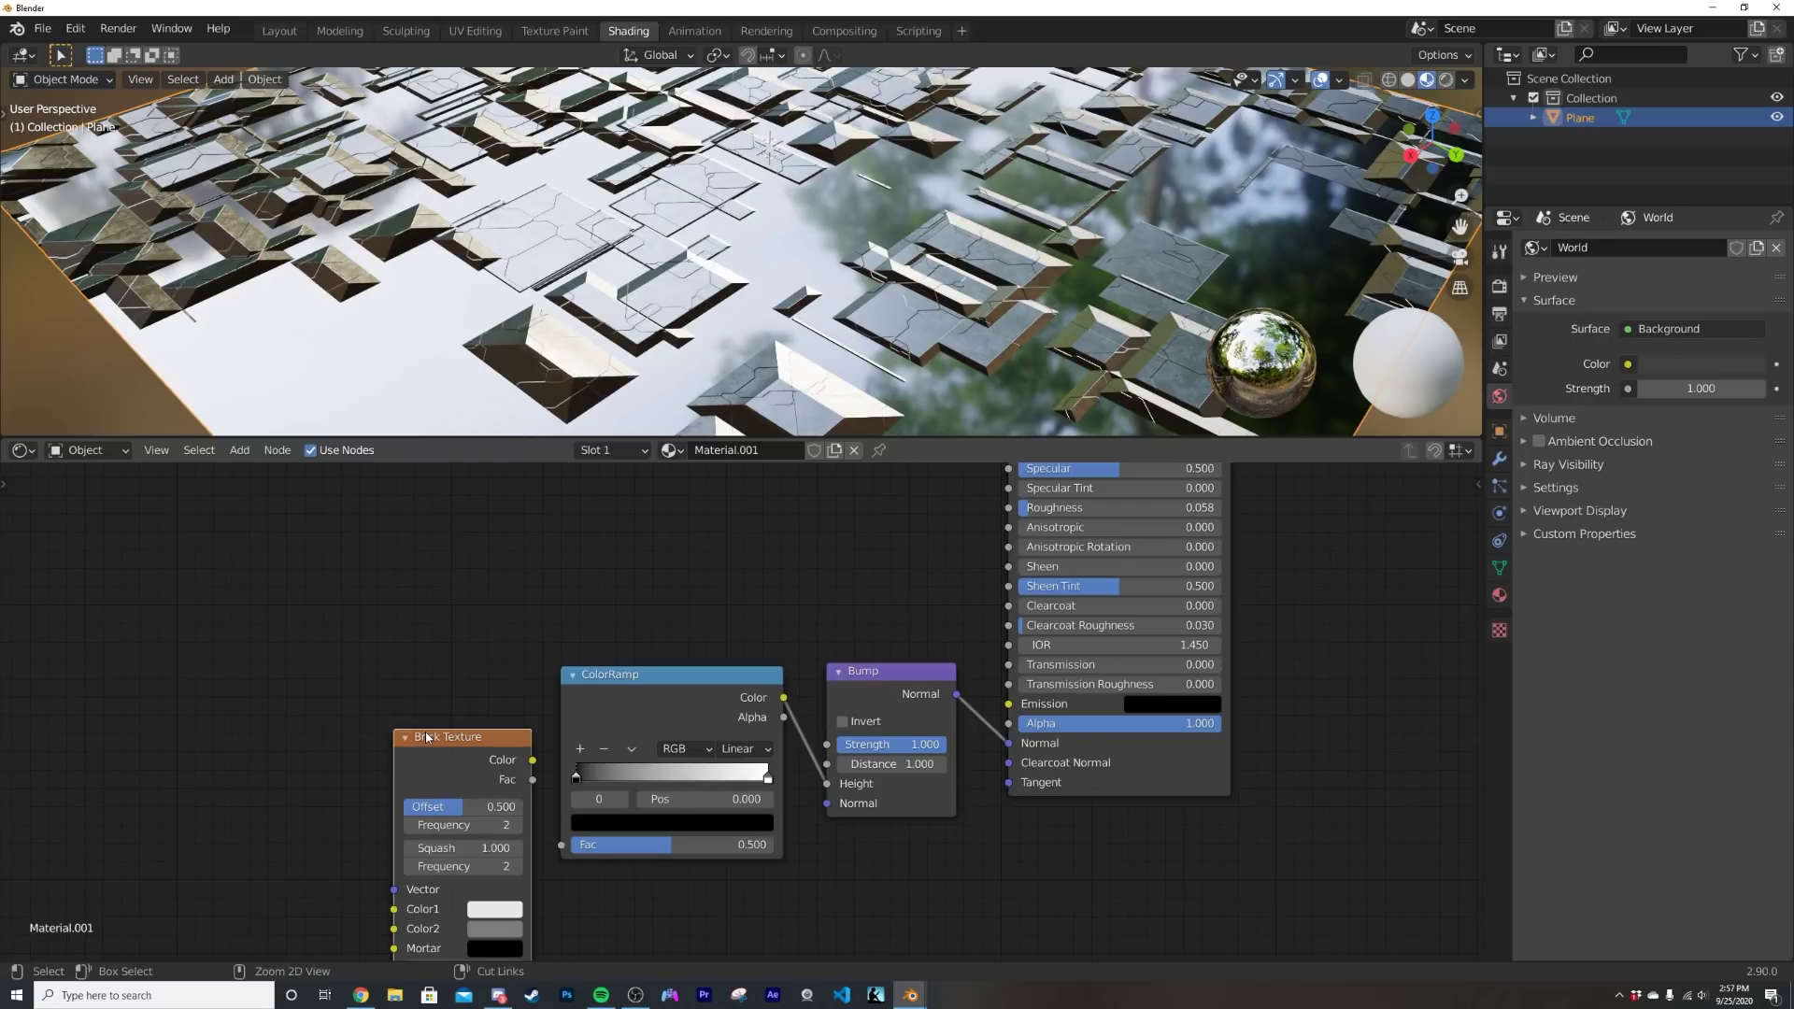
- Add Texture Coordinate and Mapping nodes to the Brick Texture and connect its Color output to the ColorRamp's Fac
key(ctrl+t)
middle_drag(208, 851, 334, 719)
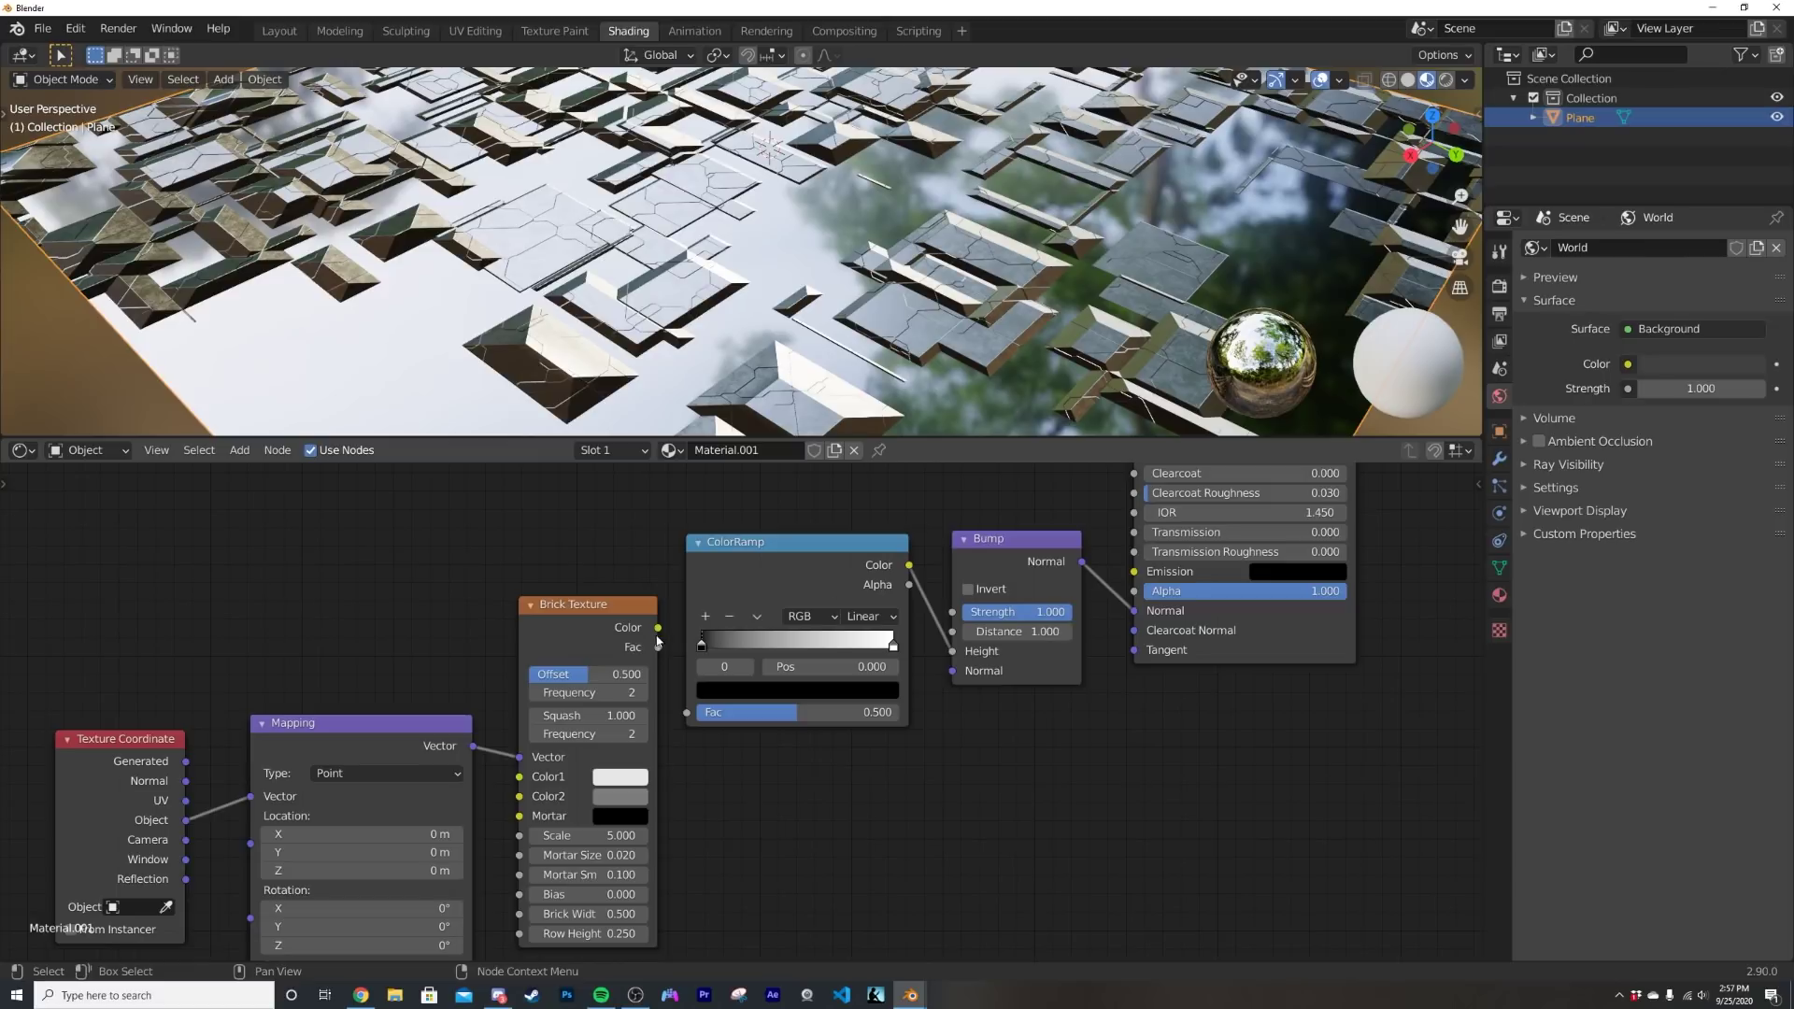
drag(697, 704, 692, 710)
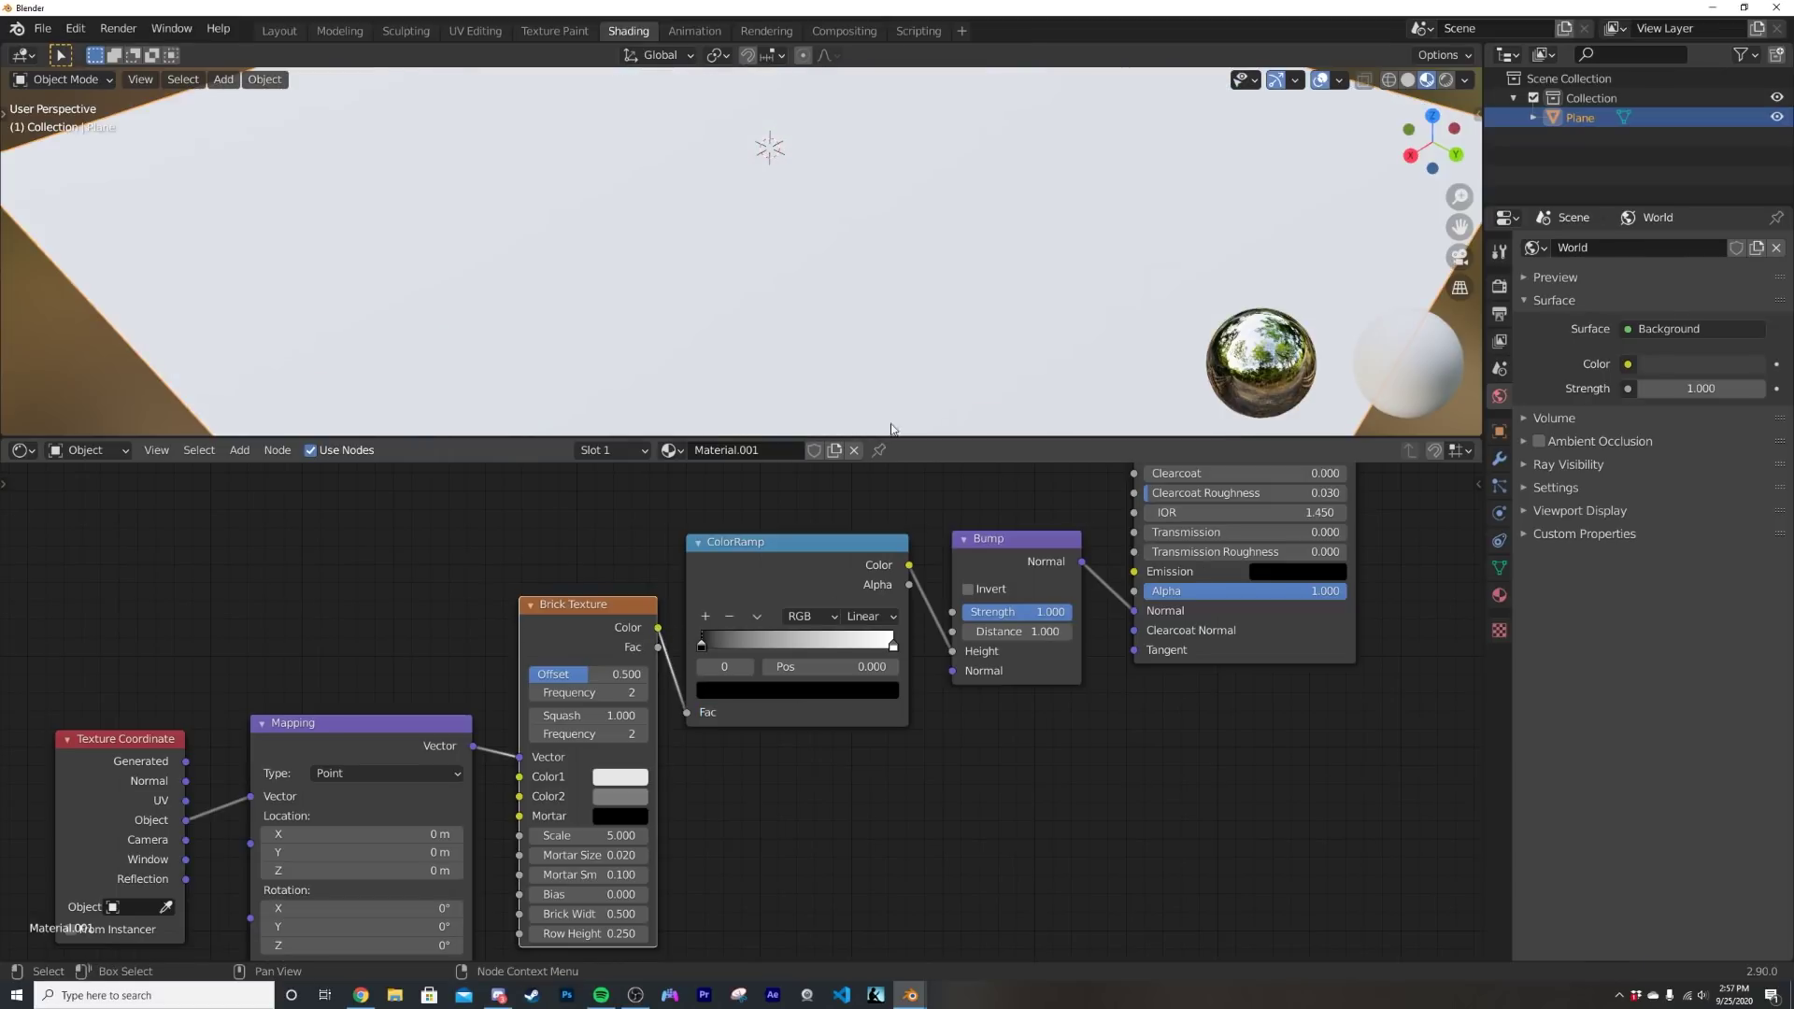
- Set the second Principled BSDF's Roughness to 0.179
middle_drag(721, 261, 954, 222)
middle_drag(1004, 523, 856, 713)
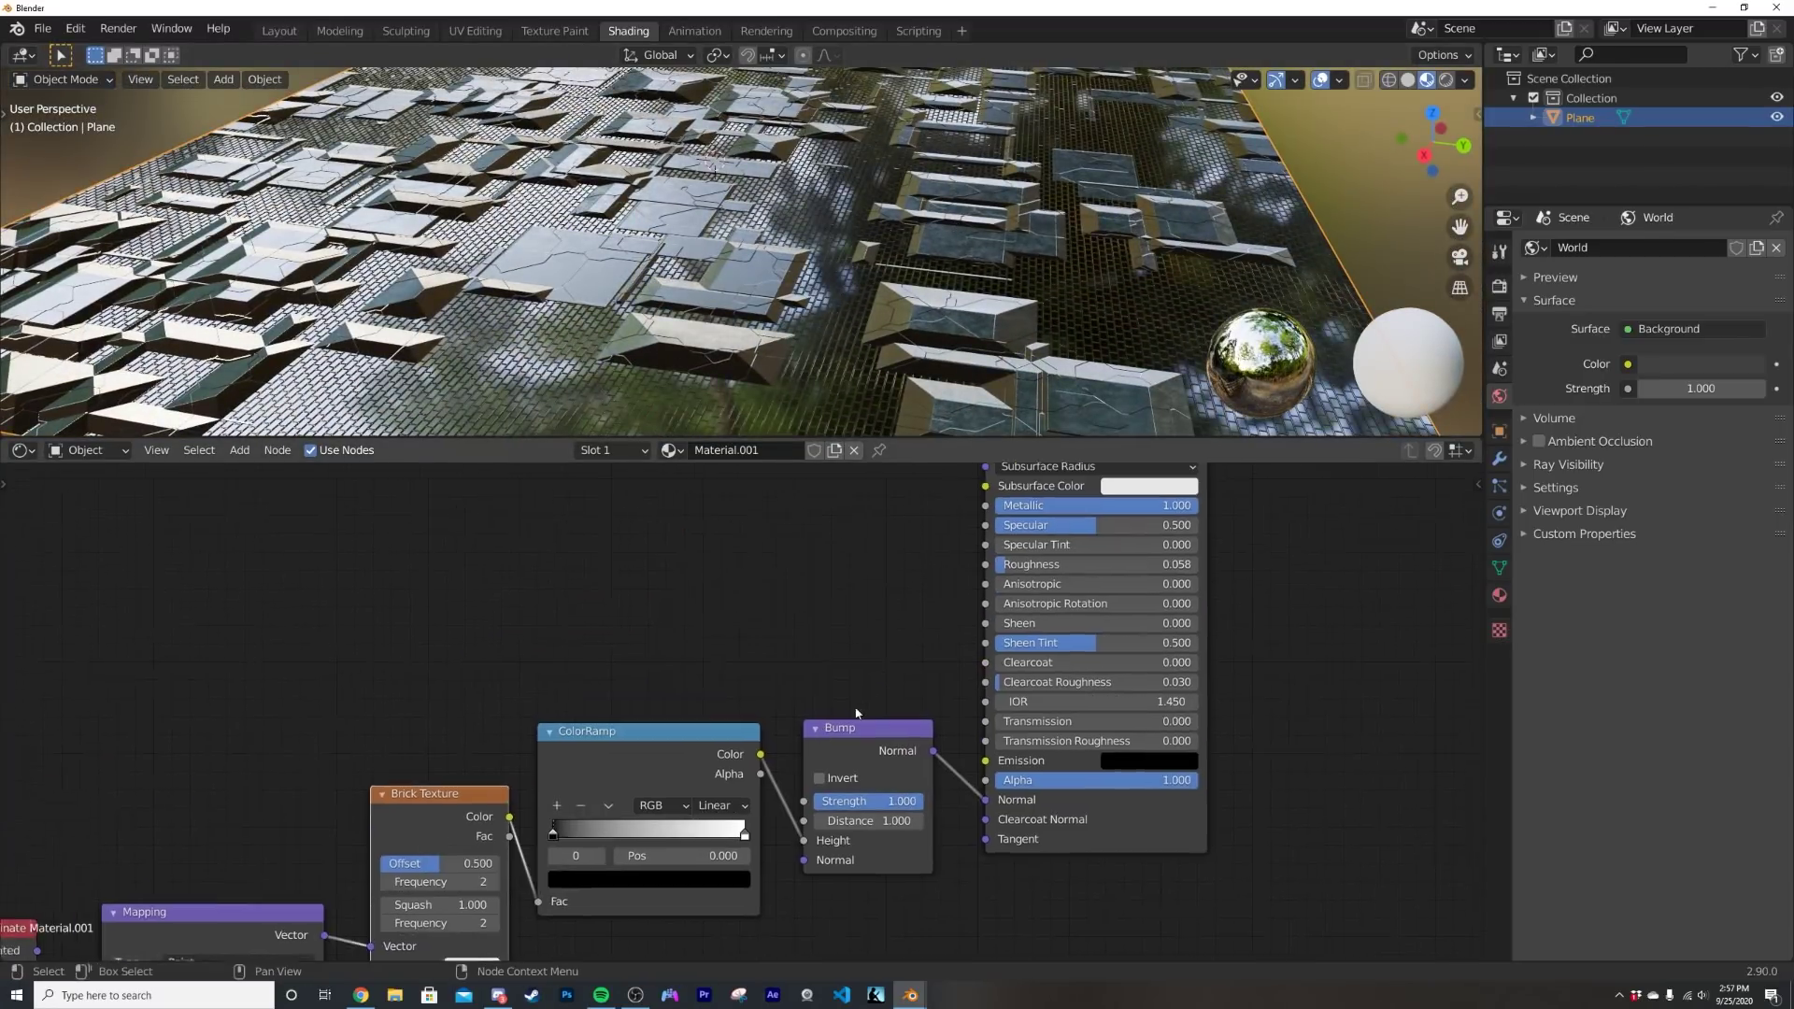
middle_drag(935, 600, 815, 679)
scroll(817, 675, up, 2)
drag(909, 649, 940, 646)
scroll(767, 283, up, 5)
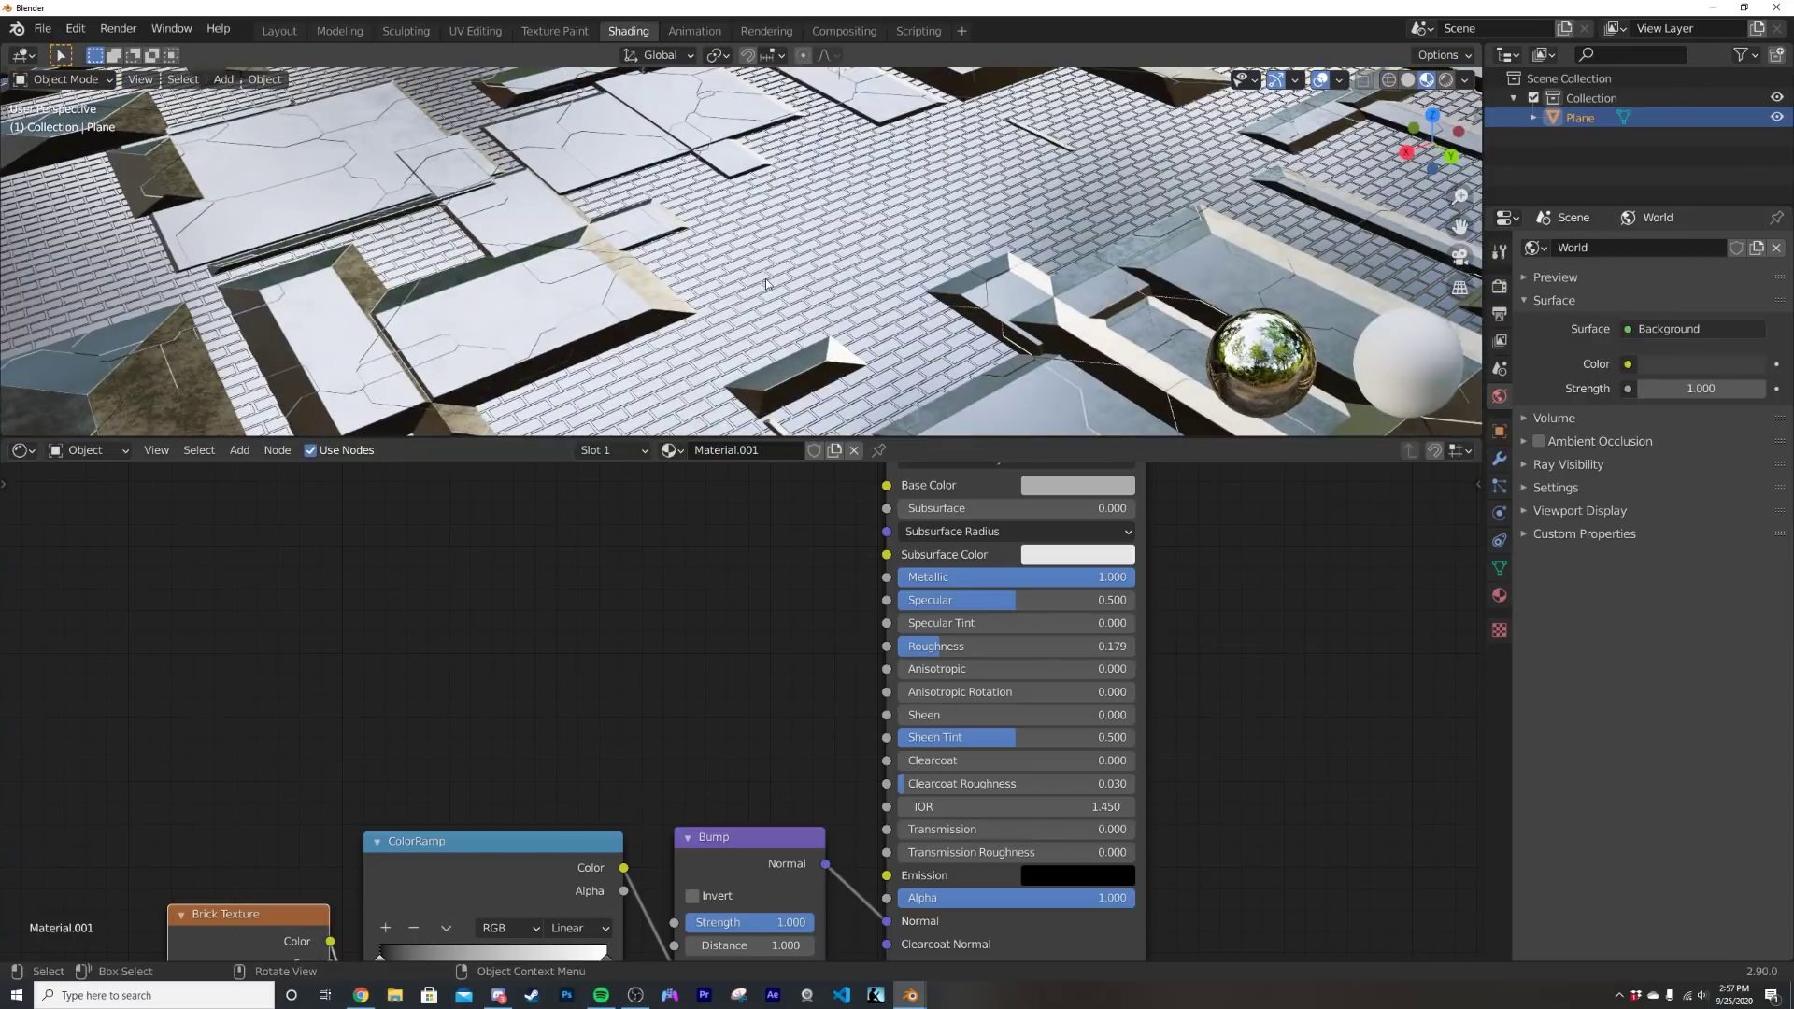
middle_drag(766, 283, 682, 321)
- Set the Brick Texture's Mortar Smooth to 1.000 and the connected Bump's Strength to 0.471
middle_drag(613, 606, 649, 402)
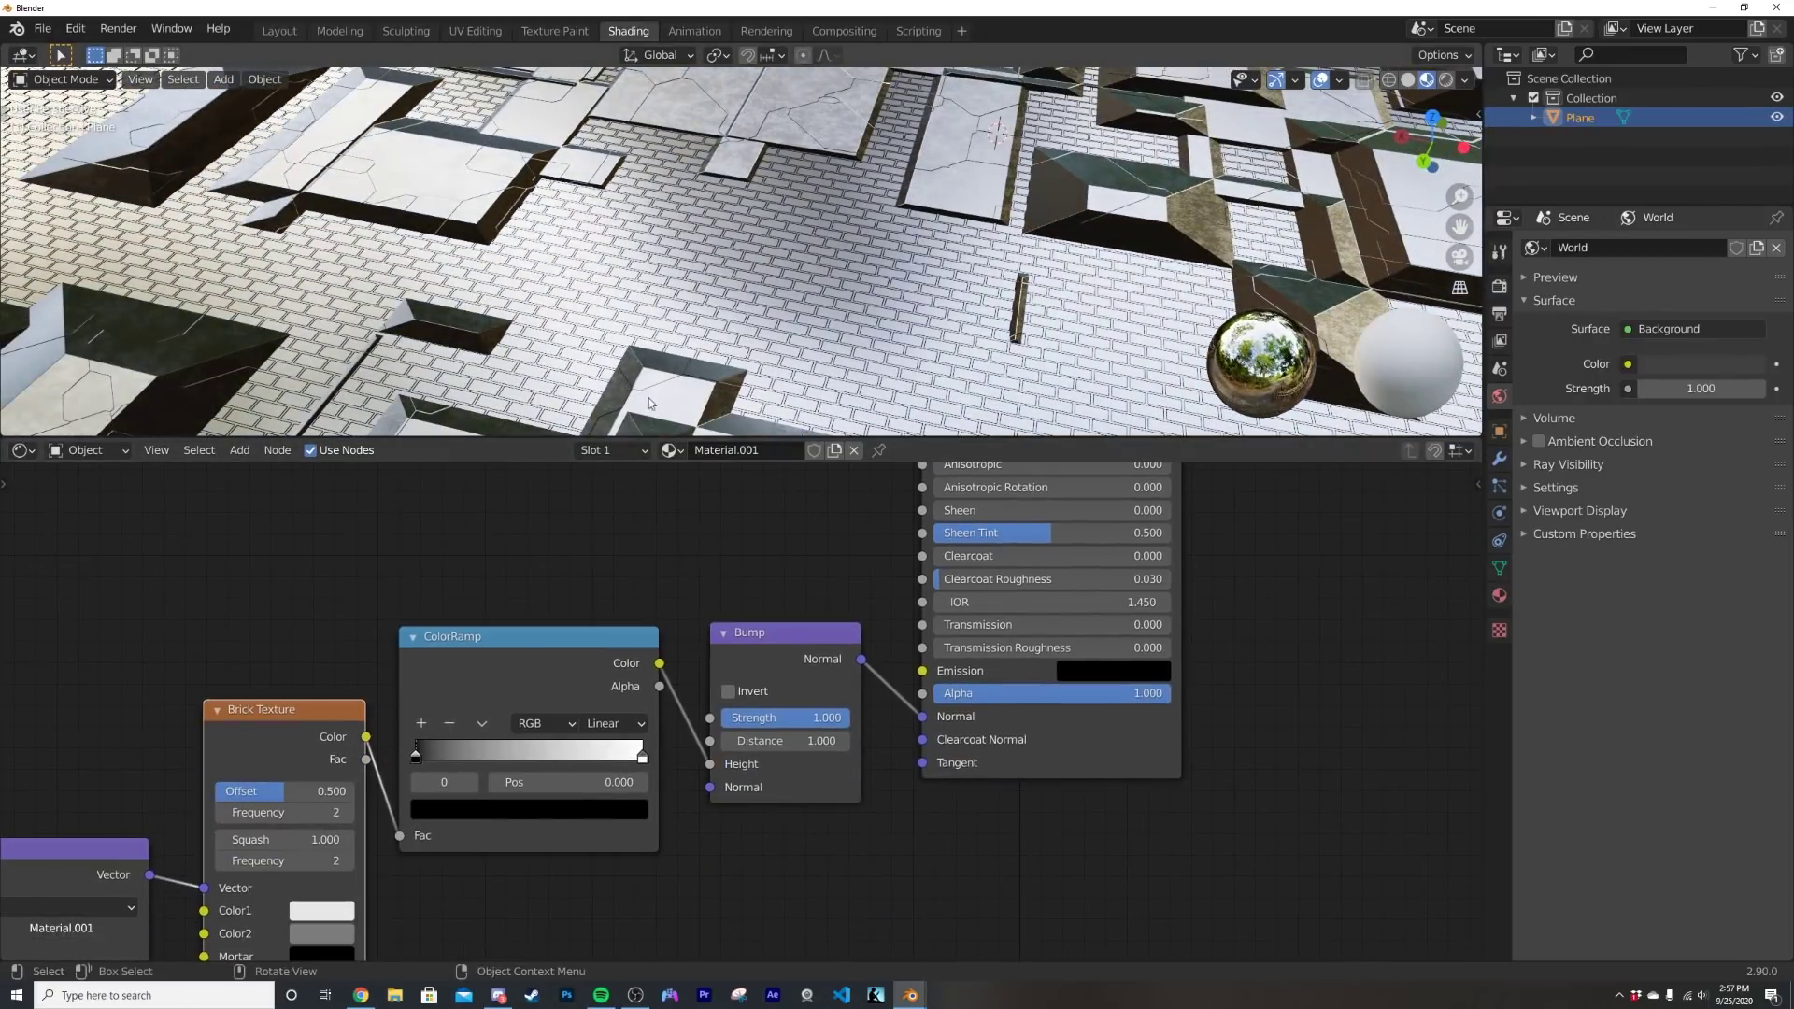
scroll(650, 402, up, 3)
middle_drag(456, 830, 604, 662)
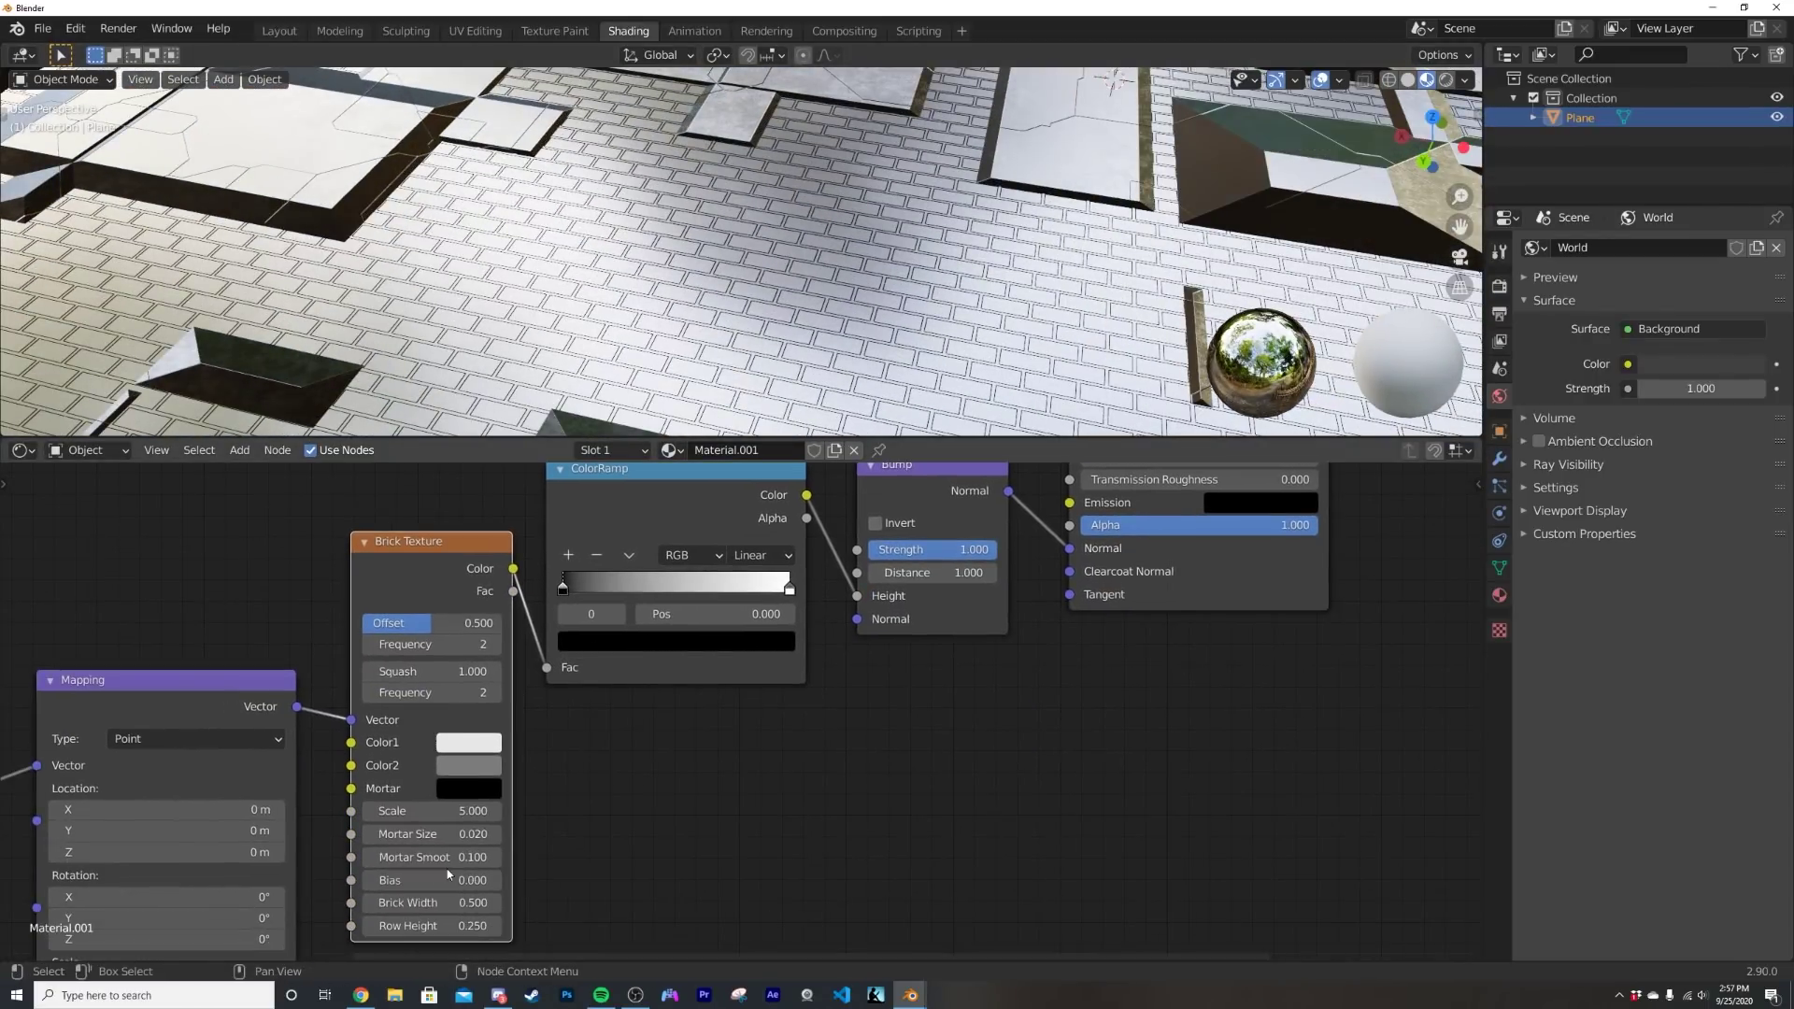
drag(432, 857, 524, 857)
scroll(729, 313, up, 6)
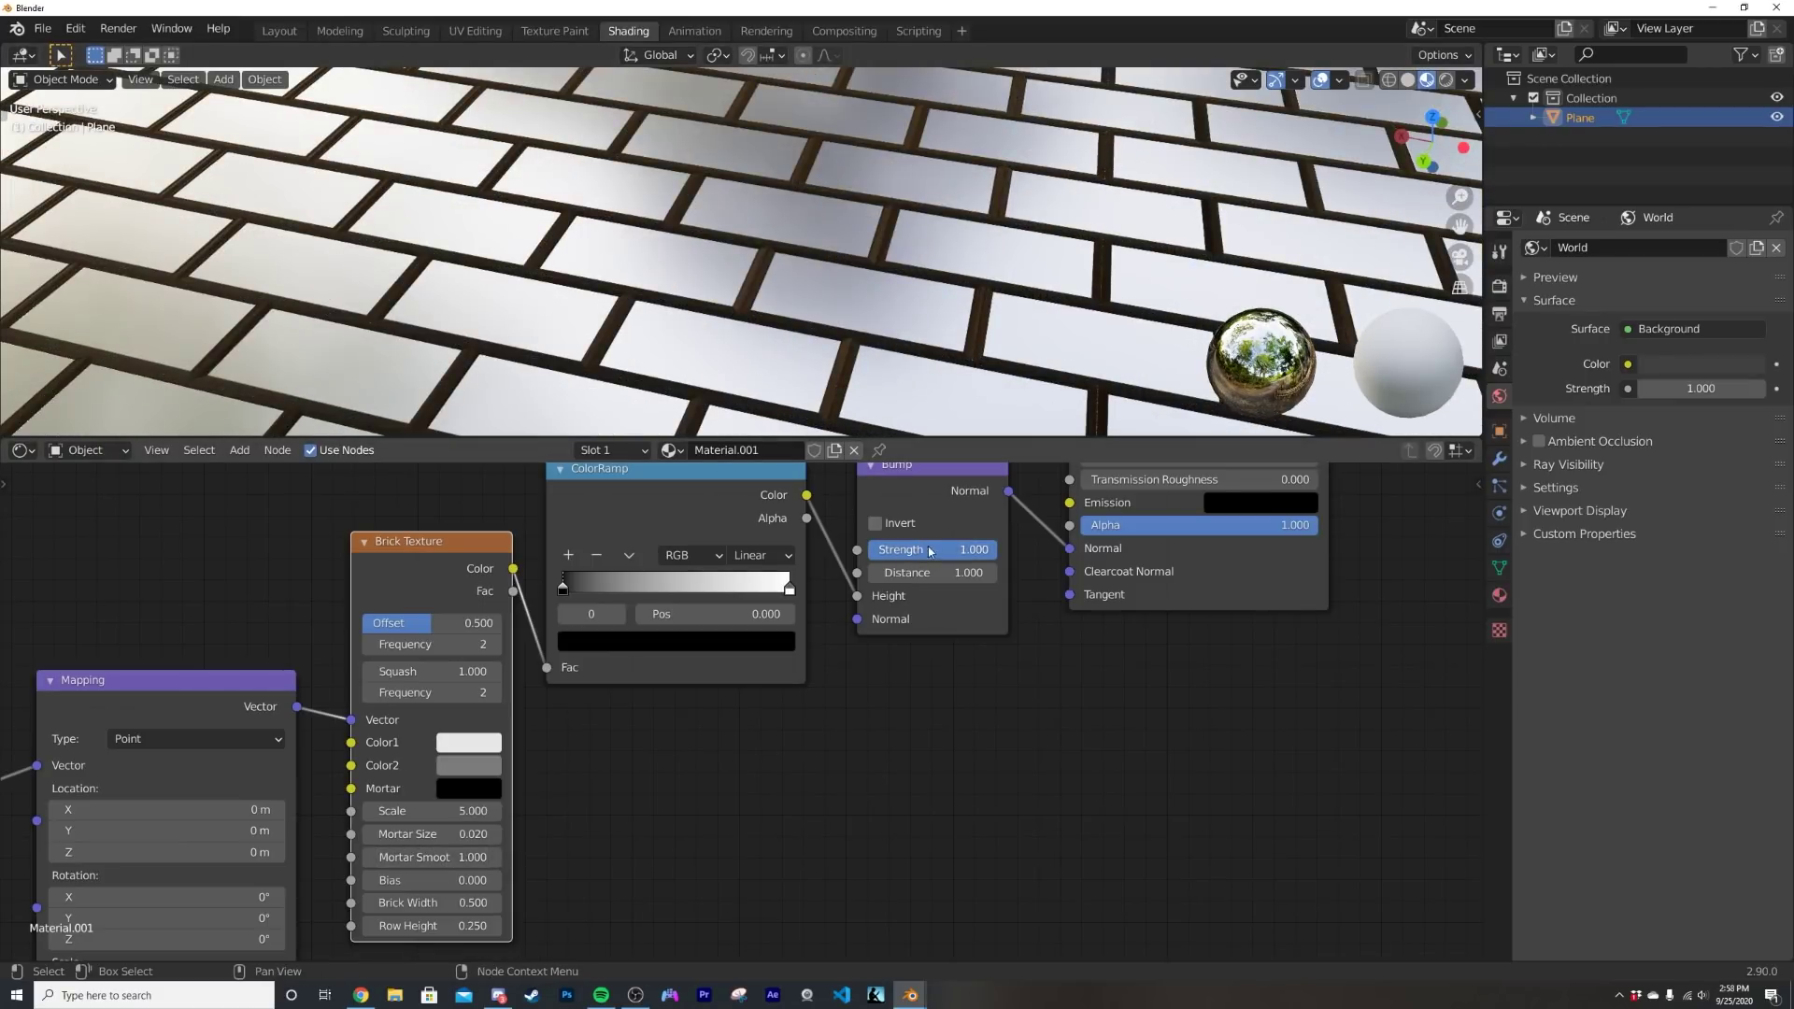
drag(930, 552, 862, 551)
- Set the Brick Texture's Mortar Size to 0.010 and enter 1.0 for its Mortar Smooth
drag(453, 857, 412, 843)
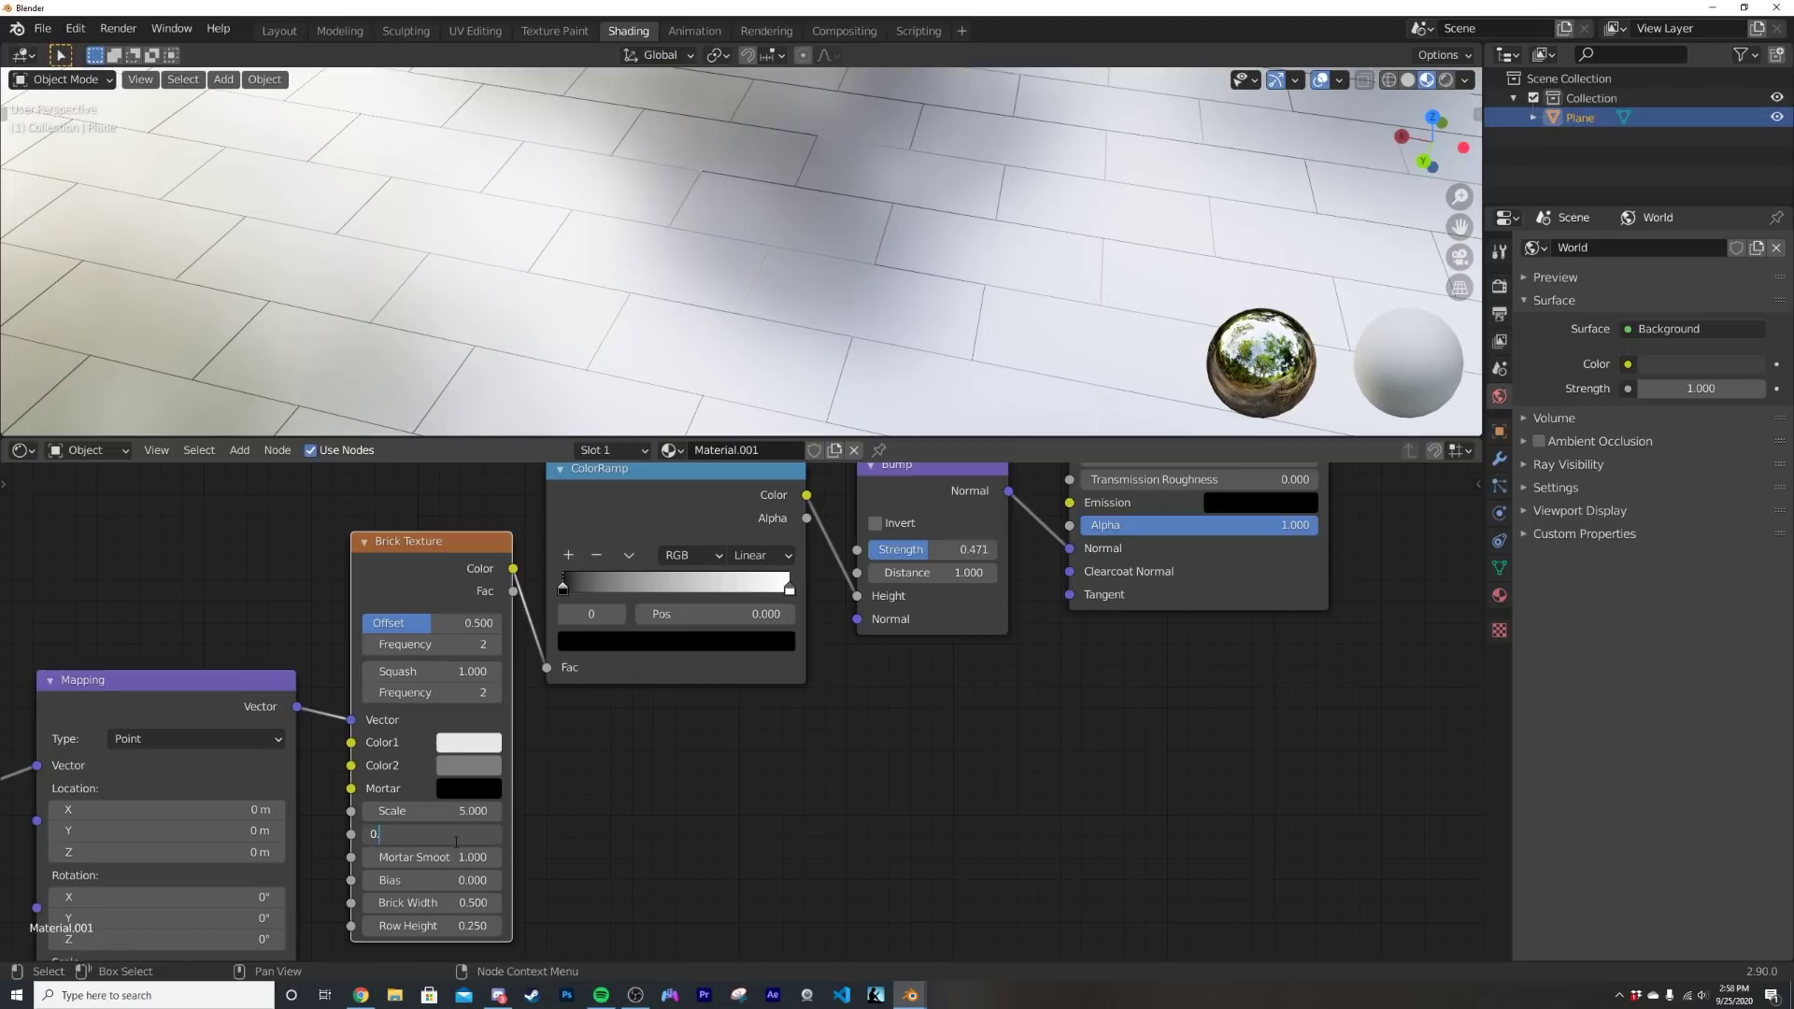
key(Return)
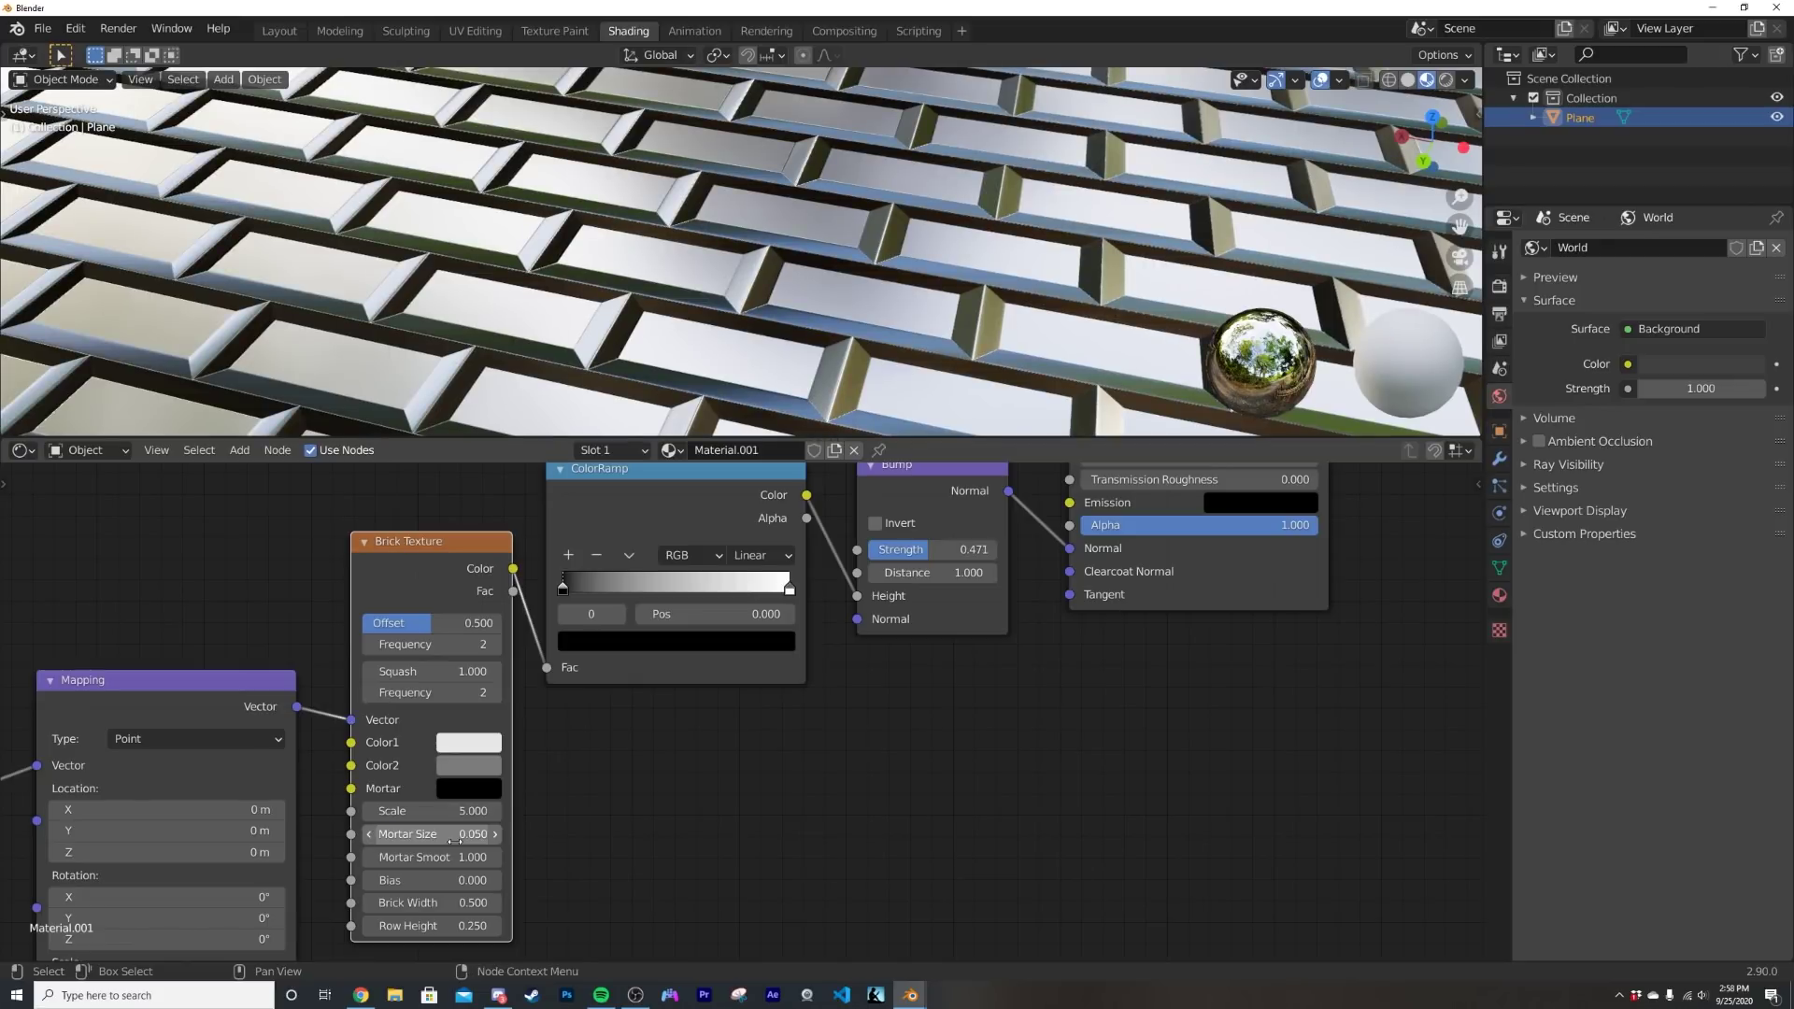
drag(455, 841, 418, 841)
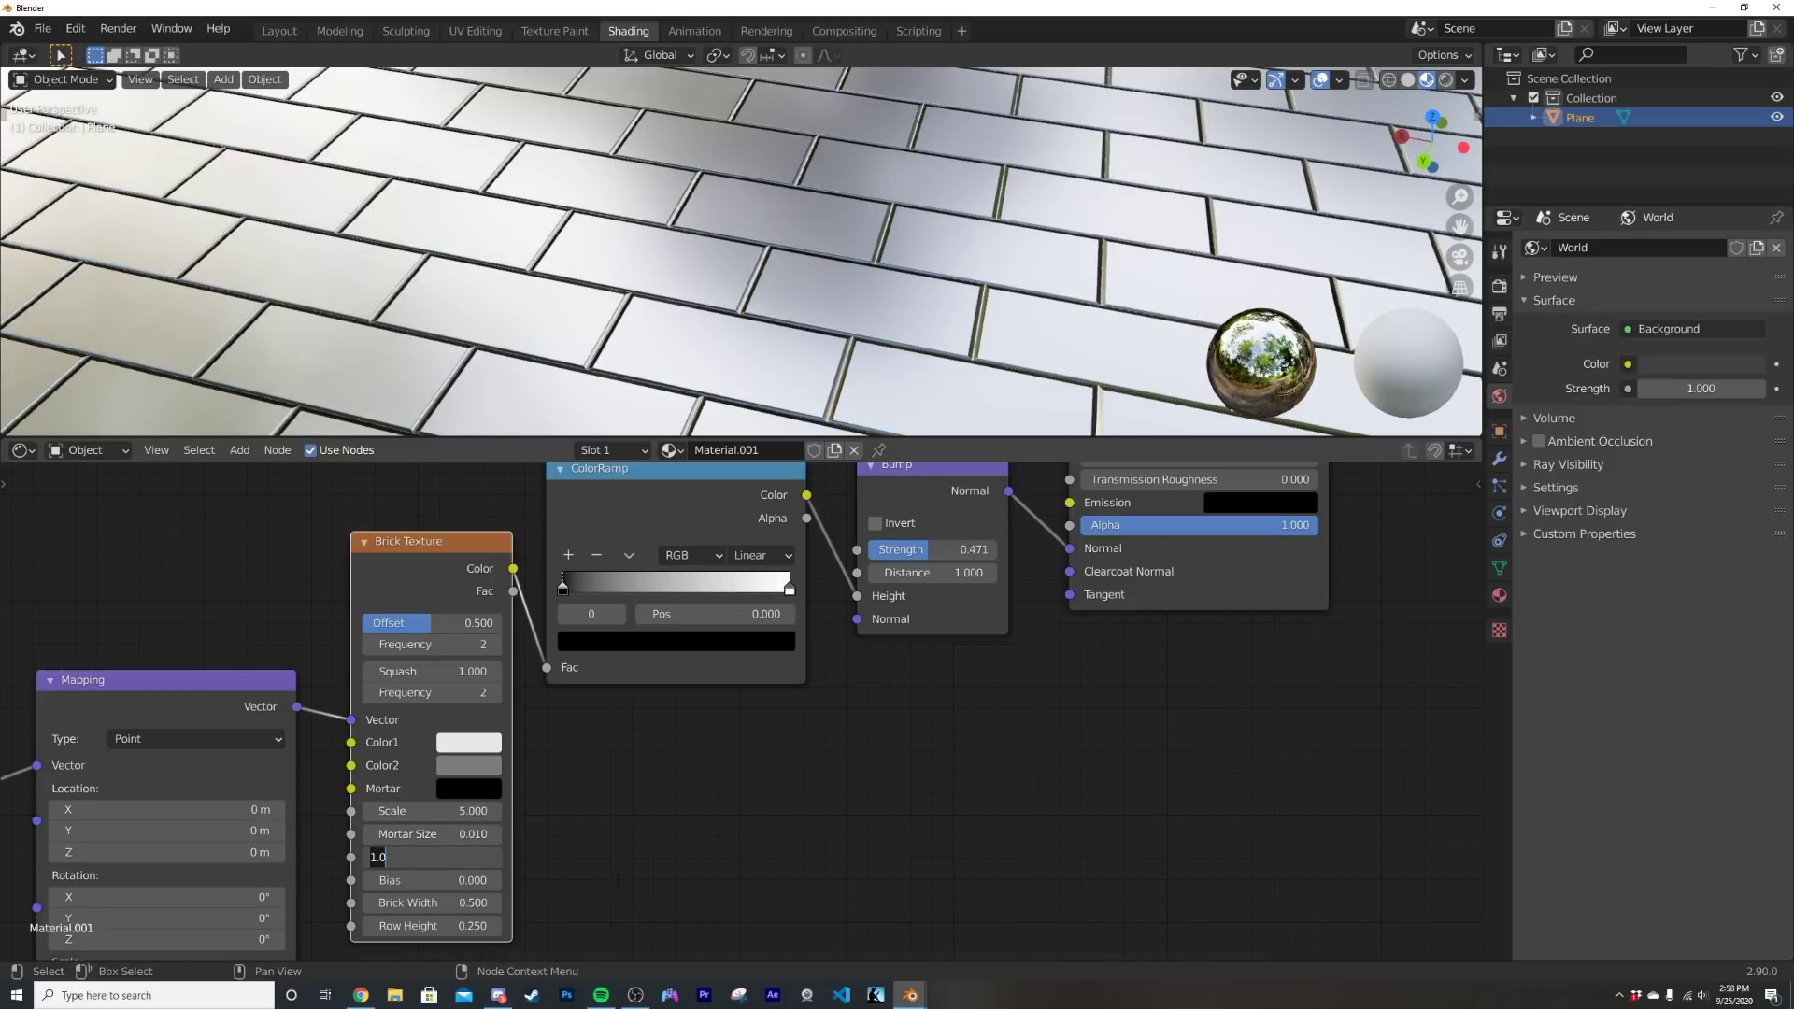
text(1.0)
key(Return)
scroll(695, 260, down, 5)
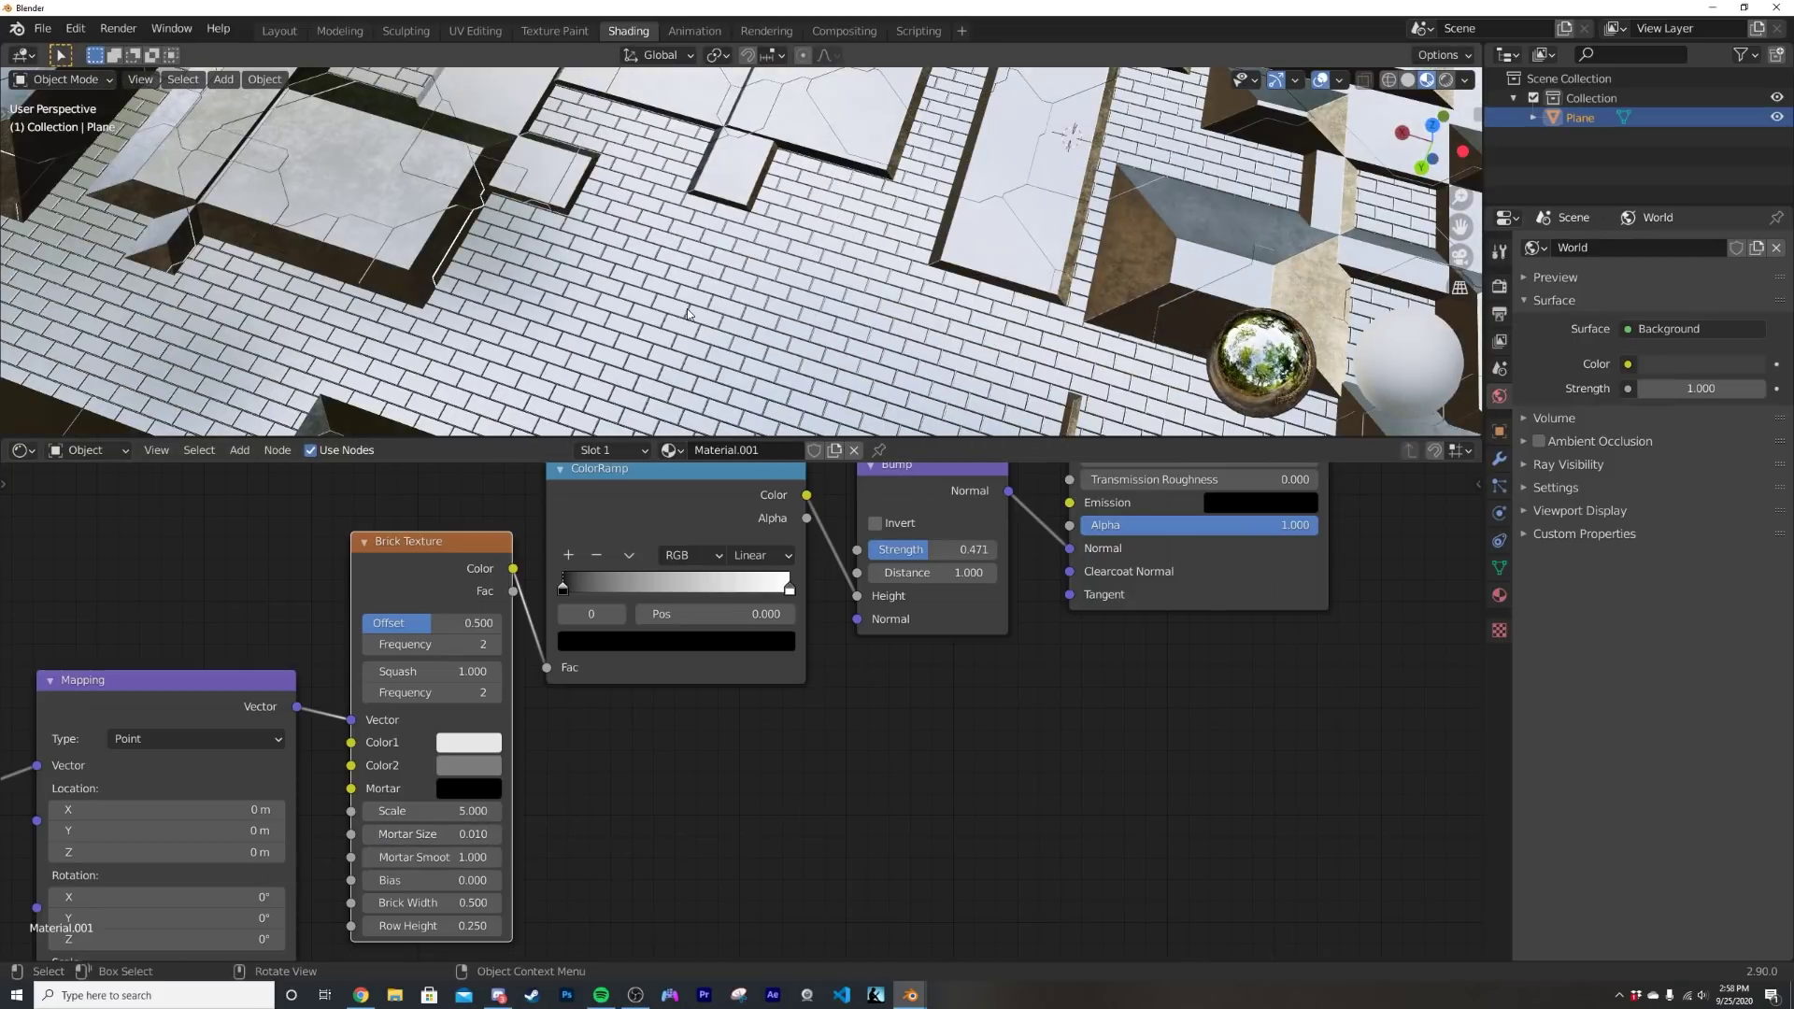
- Set the Brick Texture's Scale to 7.840
scroll(688, 314, up, 1)
drag(431, 811, 509, 810)
scroll(433, 770, down, 2)
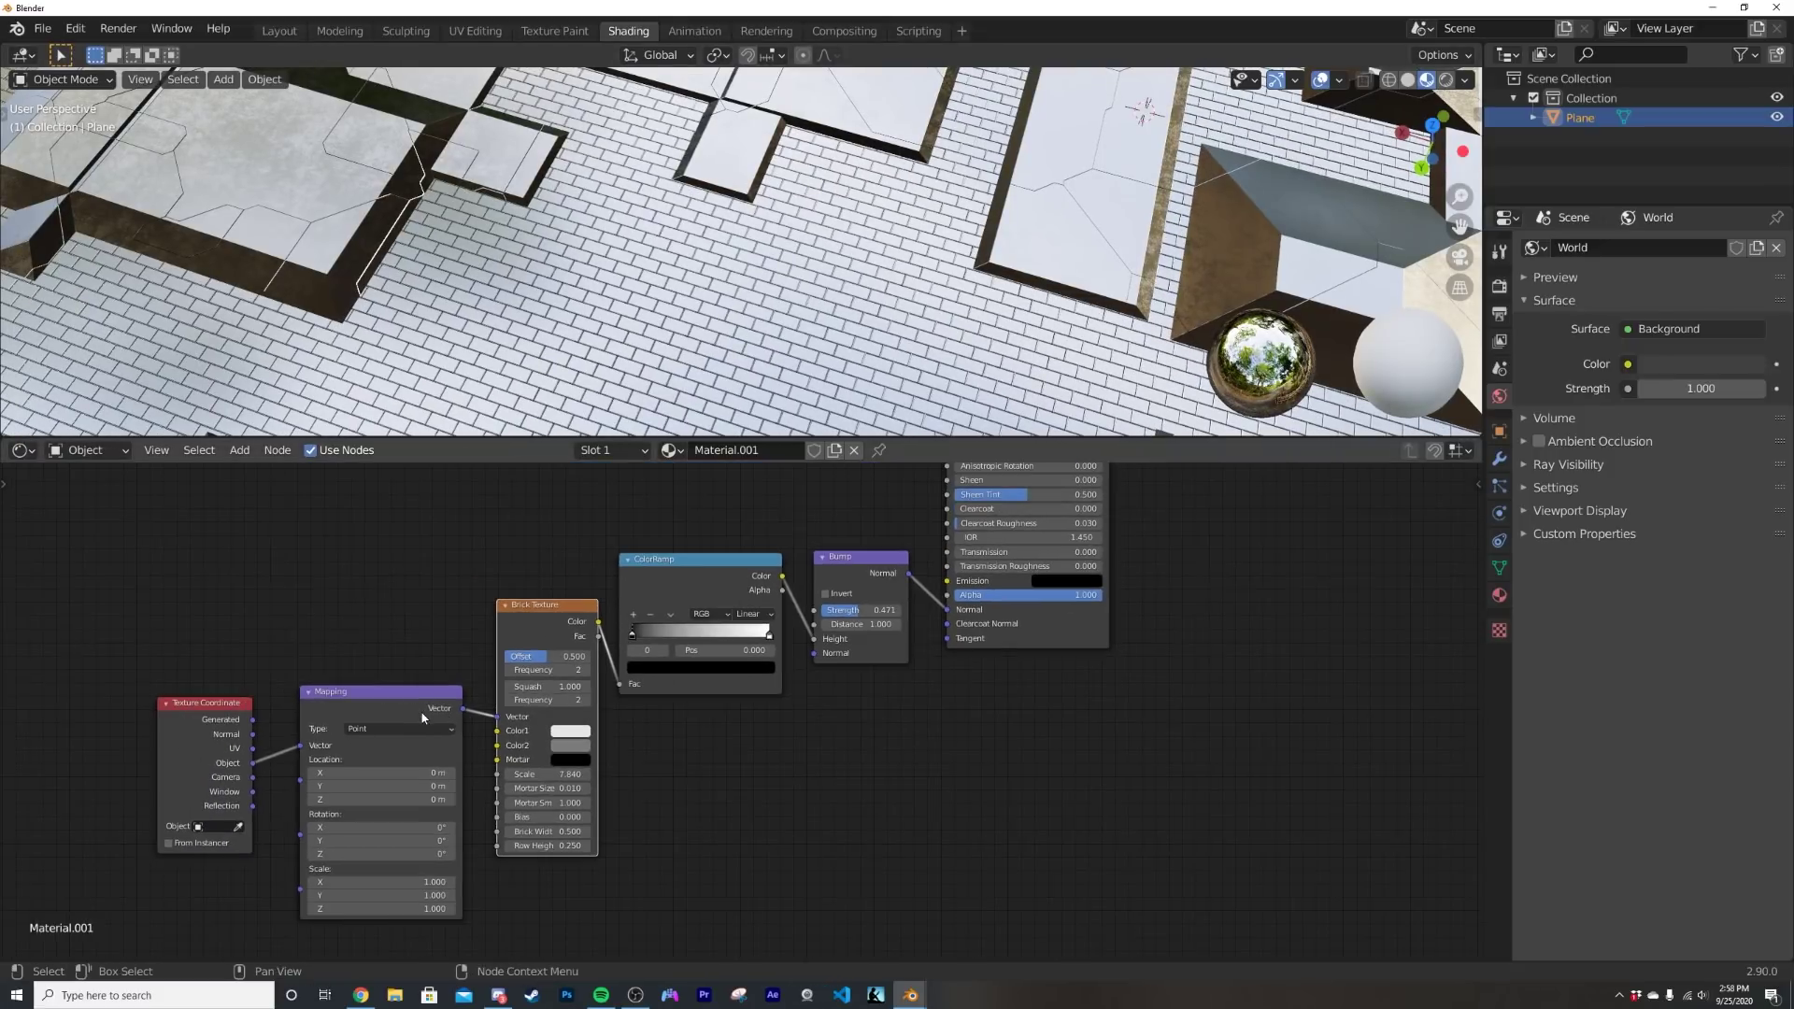
- Move the Texture Coordinate node away from the Brick Texture's Mapping node and add a Voronoi Texture near the gap
middle_drag(155, 708, 456, 690)
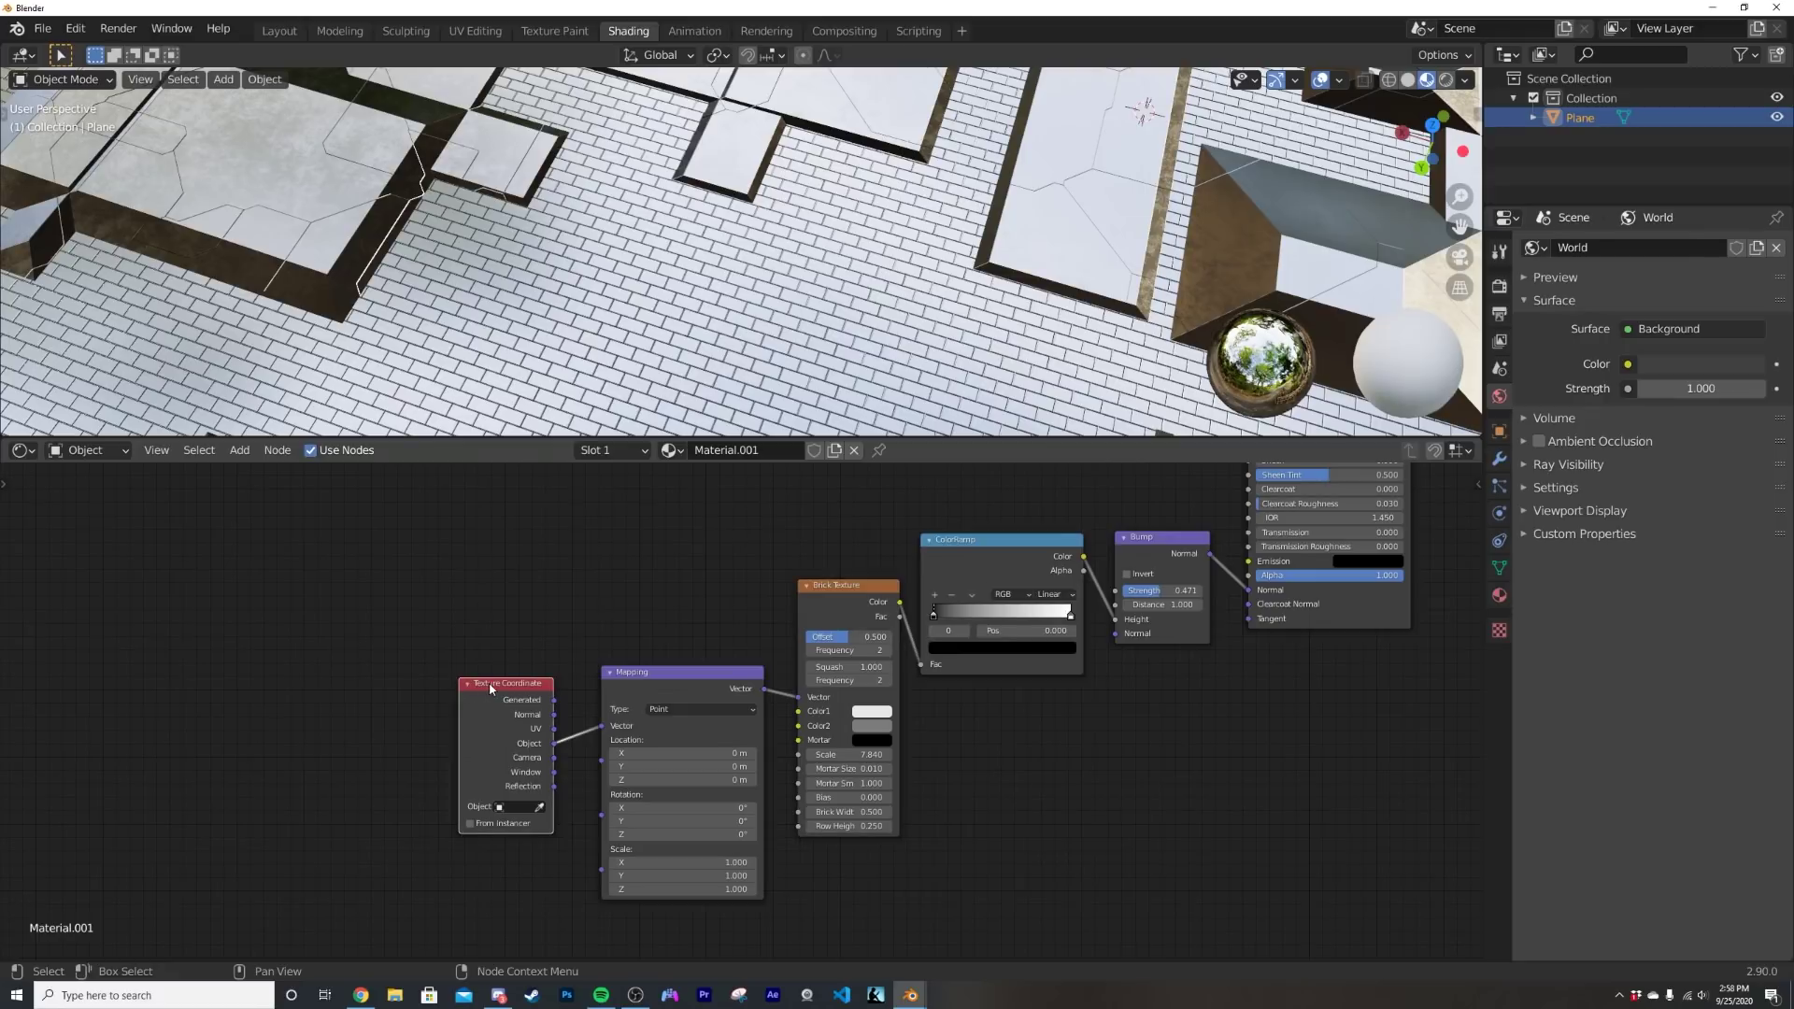
drag(490, 689, 258, 684)
key(shift+a)
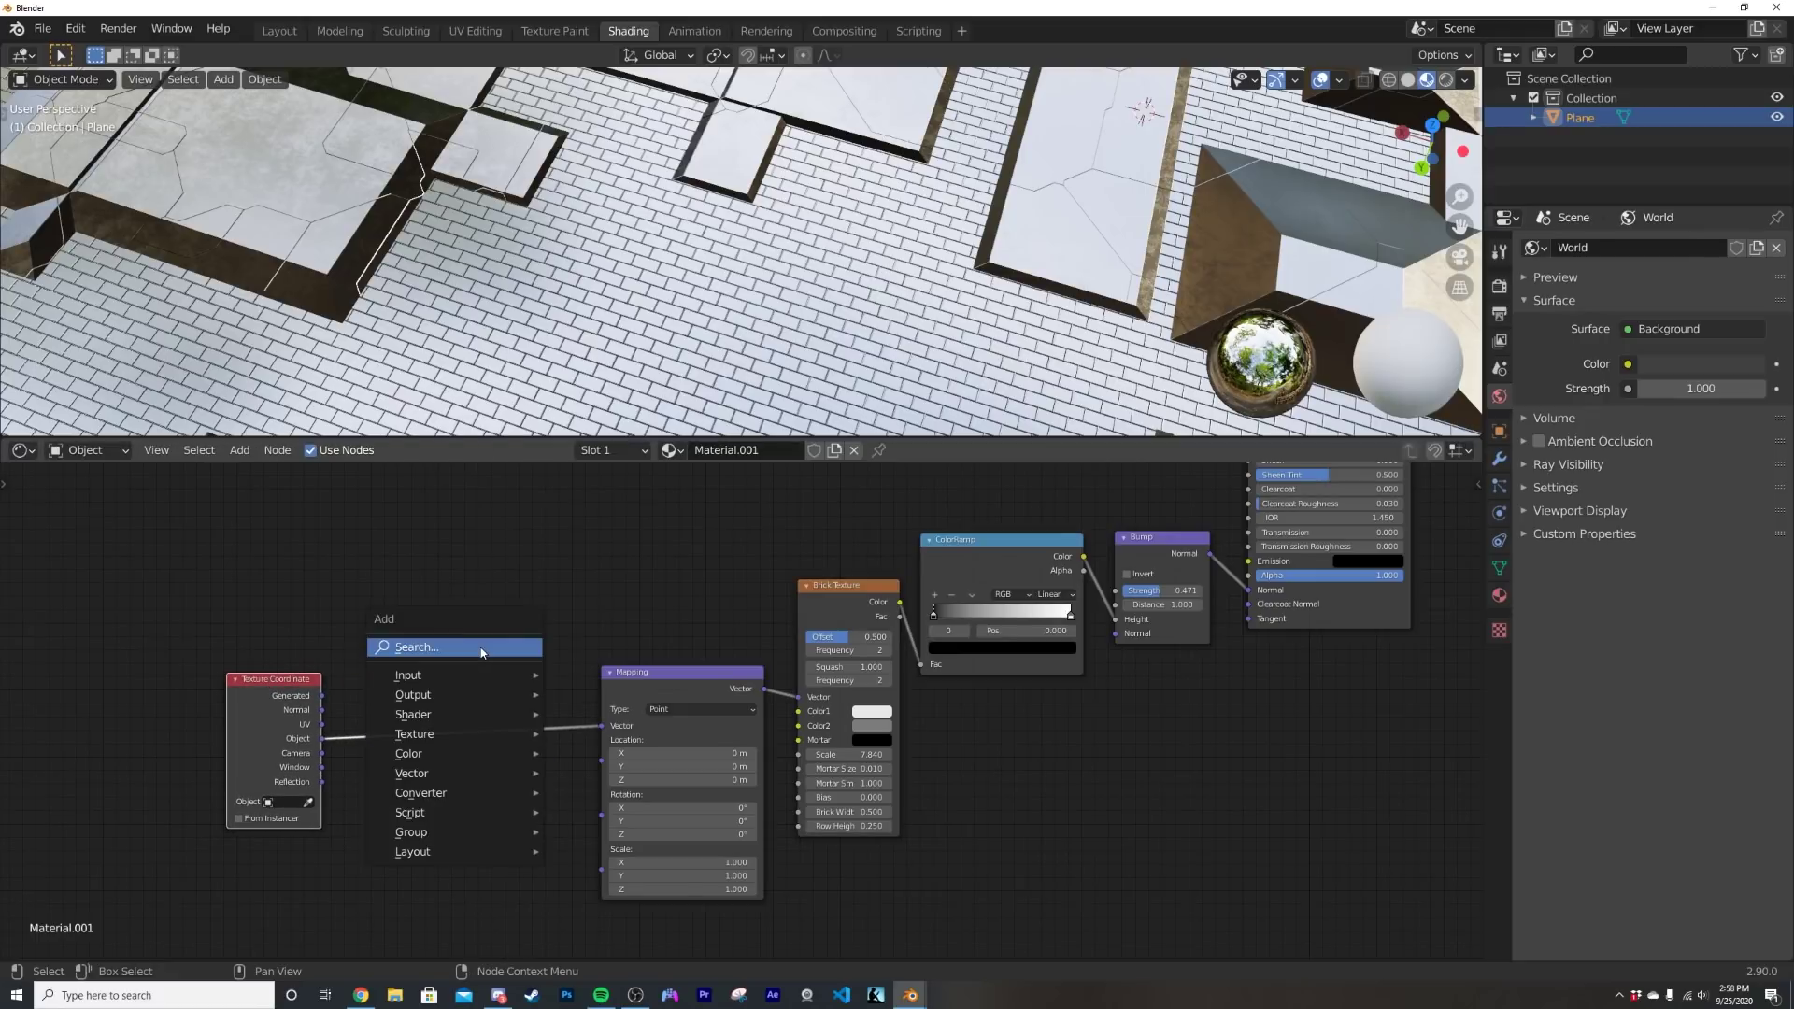
click(482, 647)
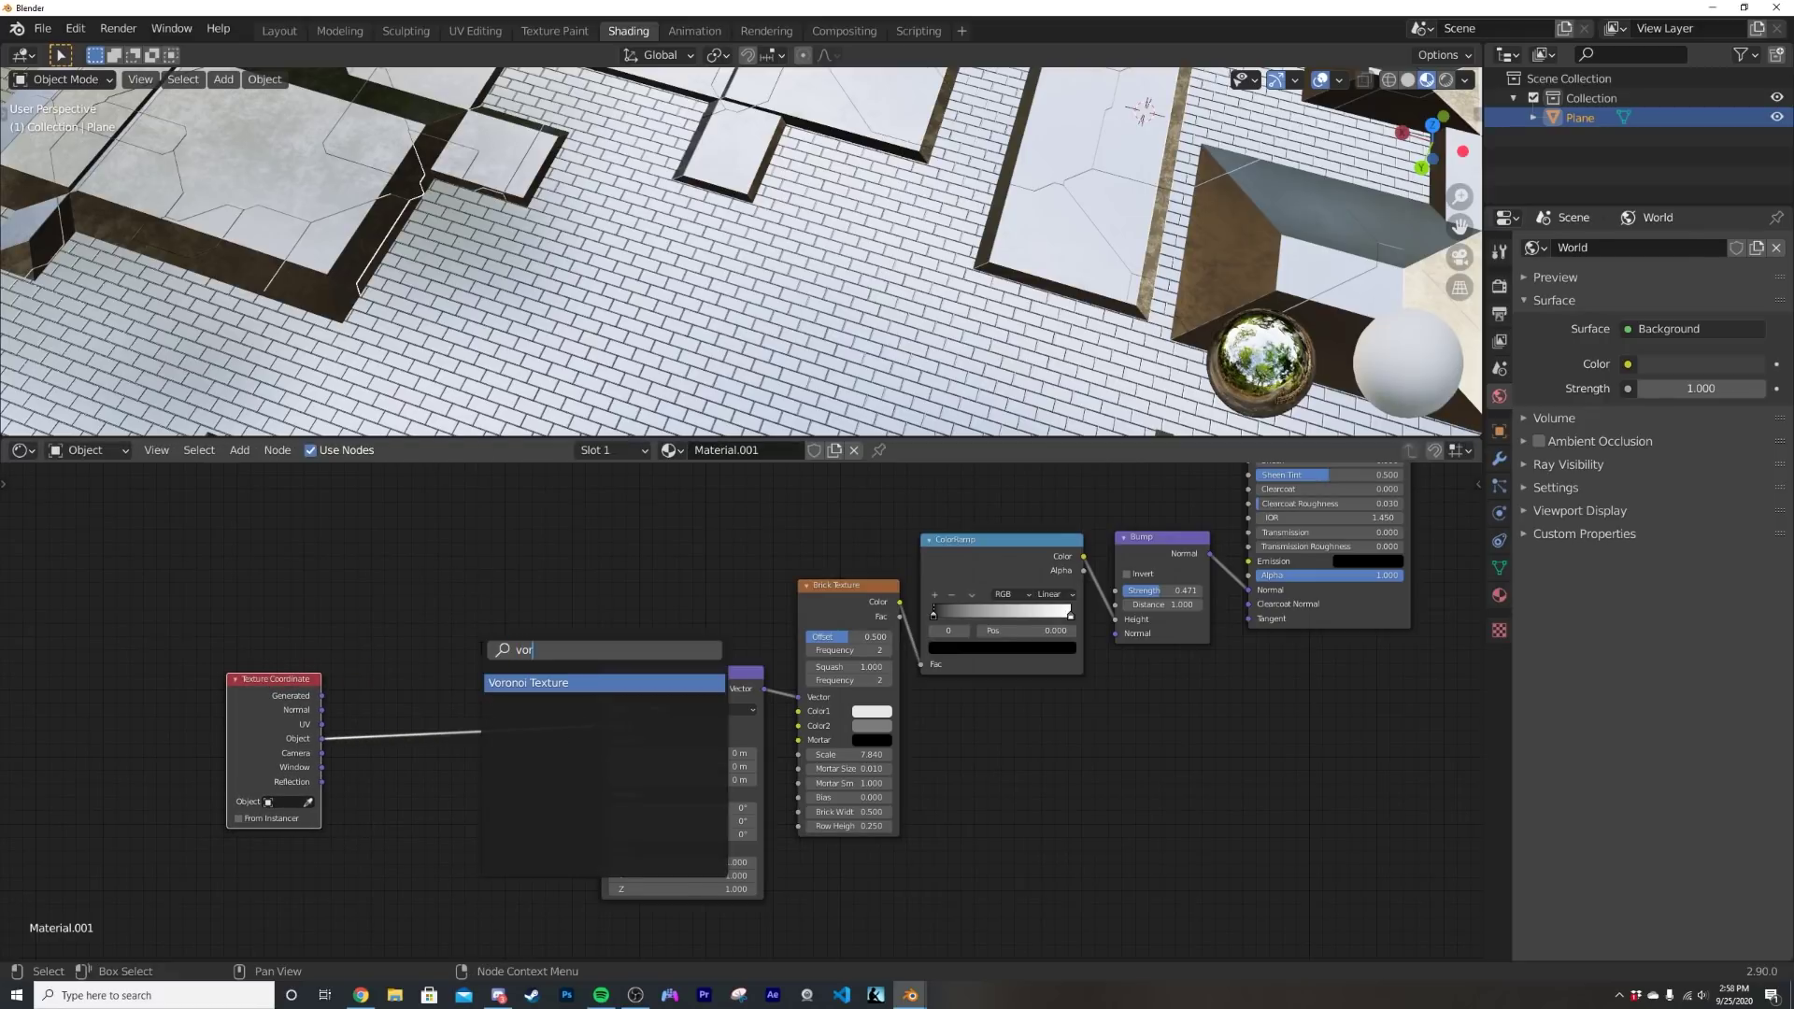
key(Return)
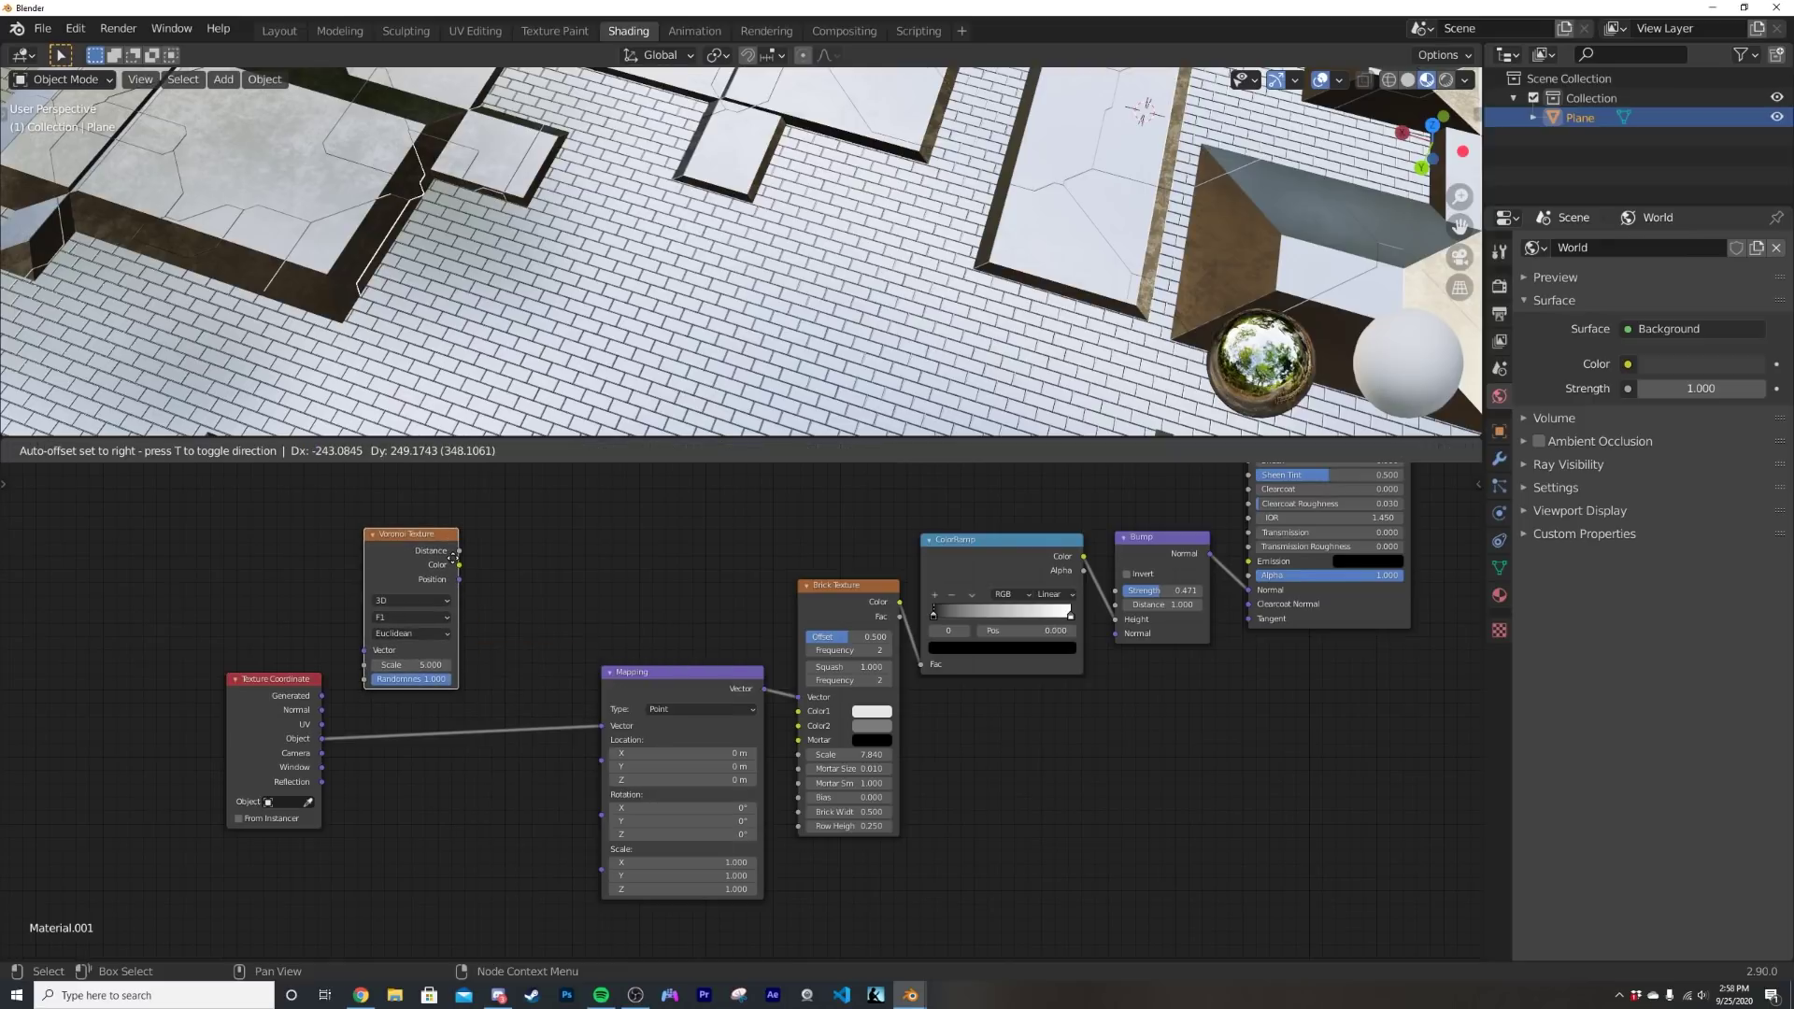
click(458, 552)
- Set the new Voronoi Texture to Chebychev and insert it between Texture Coordinate and Mapping, feeding its Distance into the Mapping's Vector
scroll(372, 605, up, 2)
middle_drag(372, 606, 455, 635)
click(392, 584)
click(361, 647)
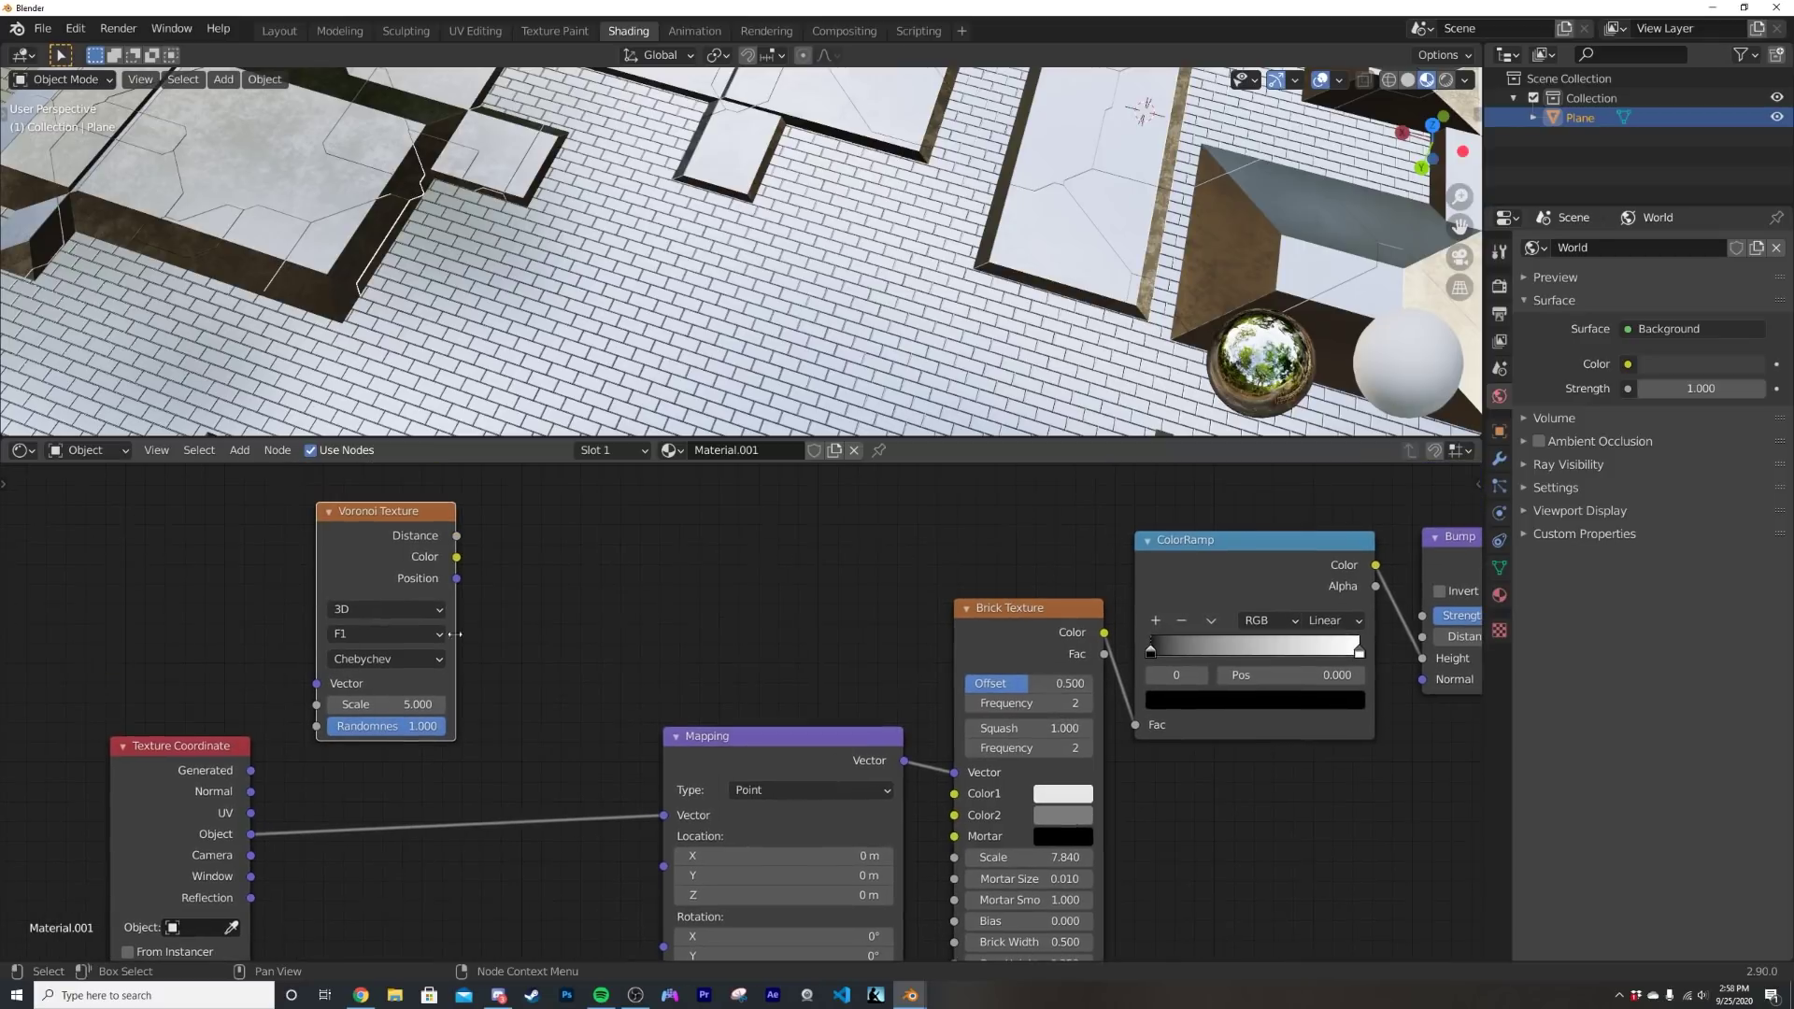
drag(381, 539, 408, 724)
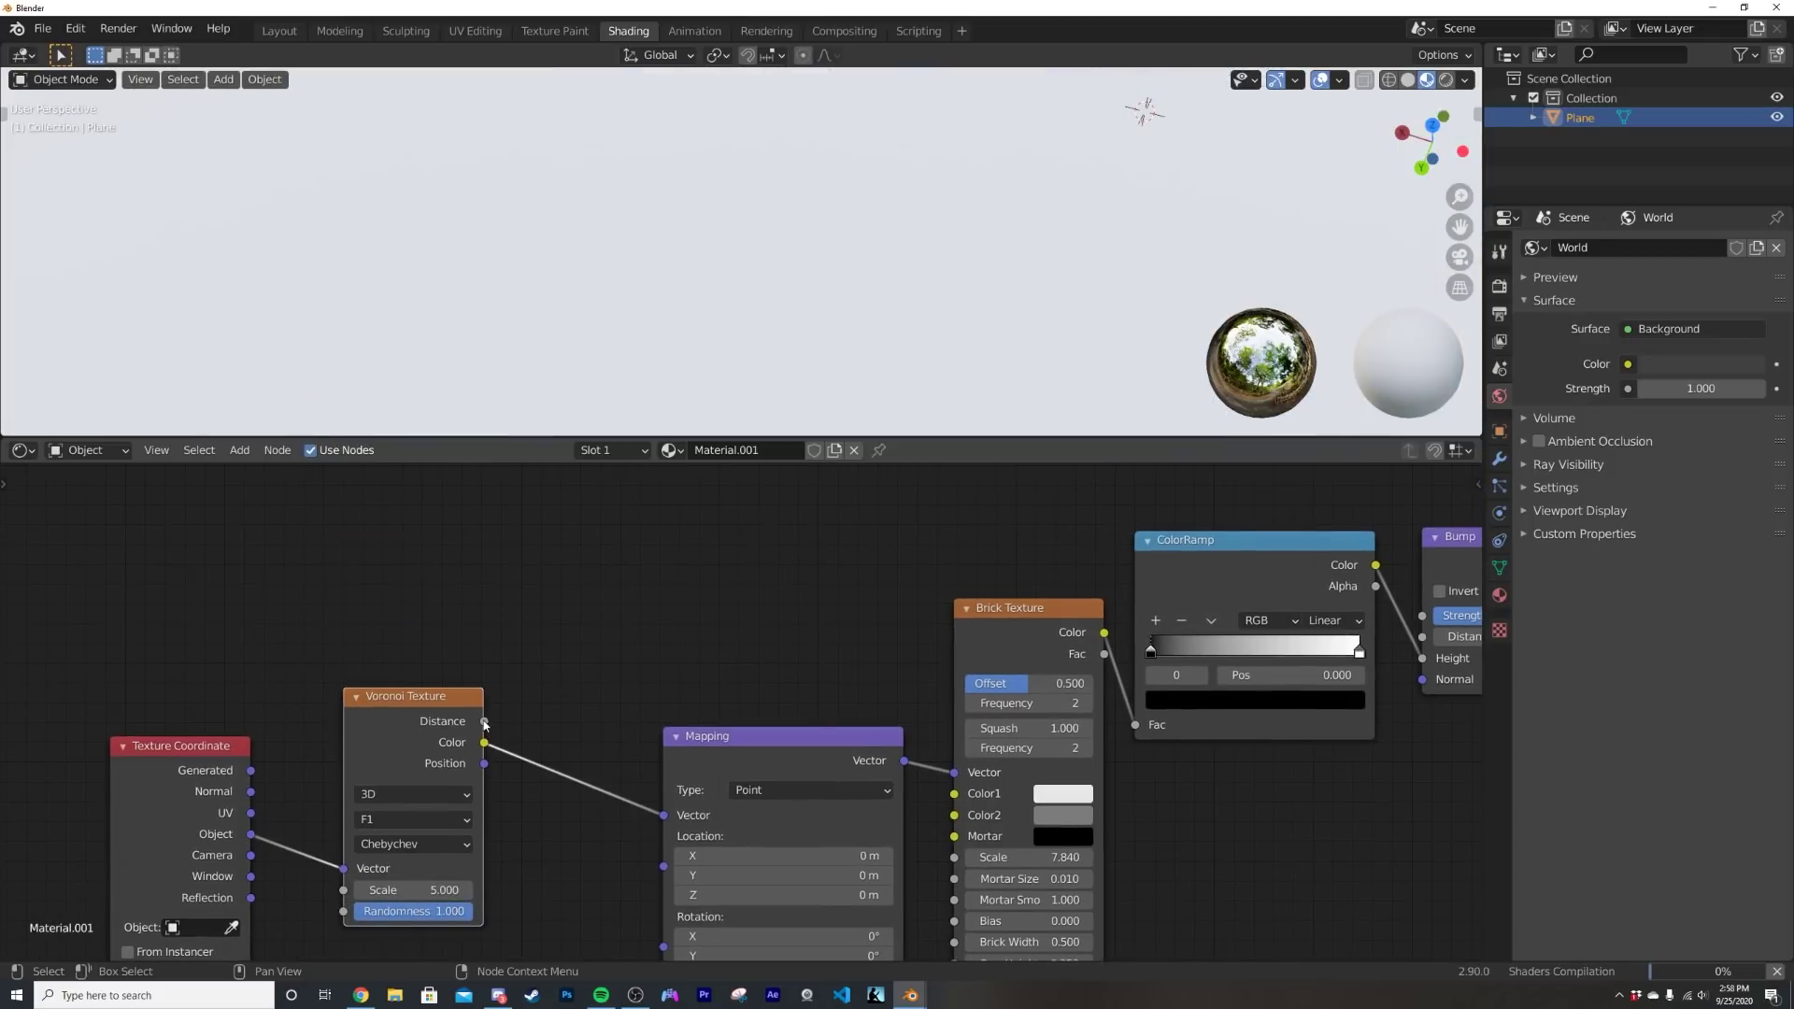
drag(557, 631, 665, 817)
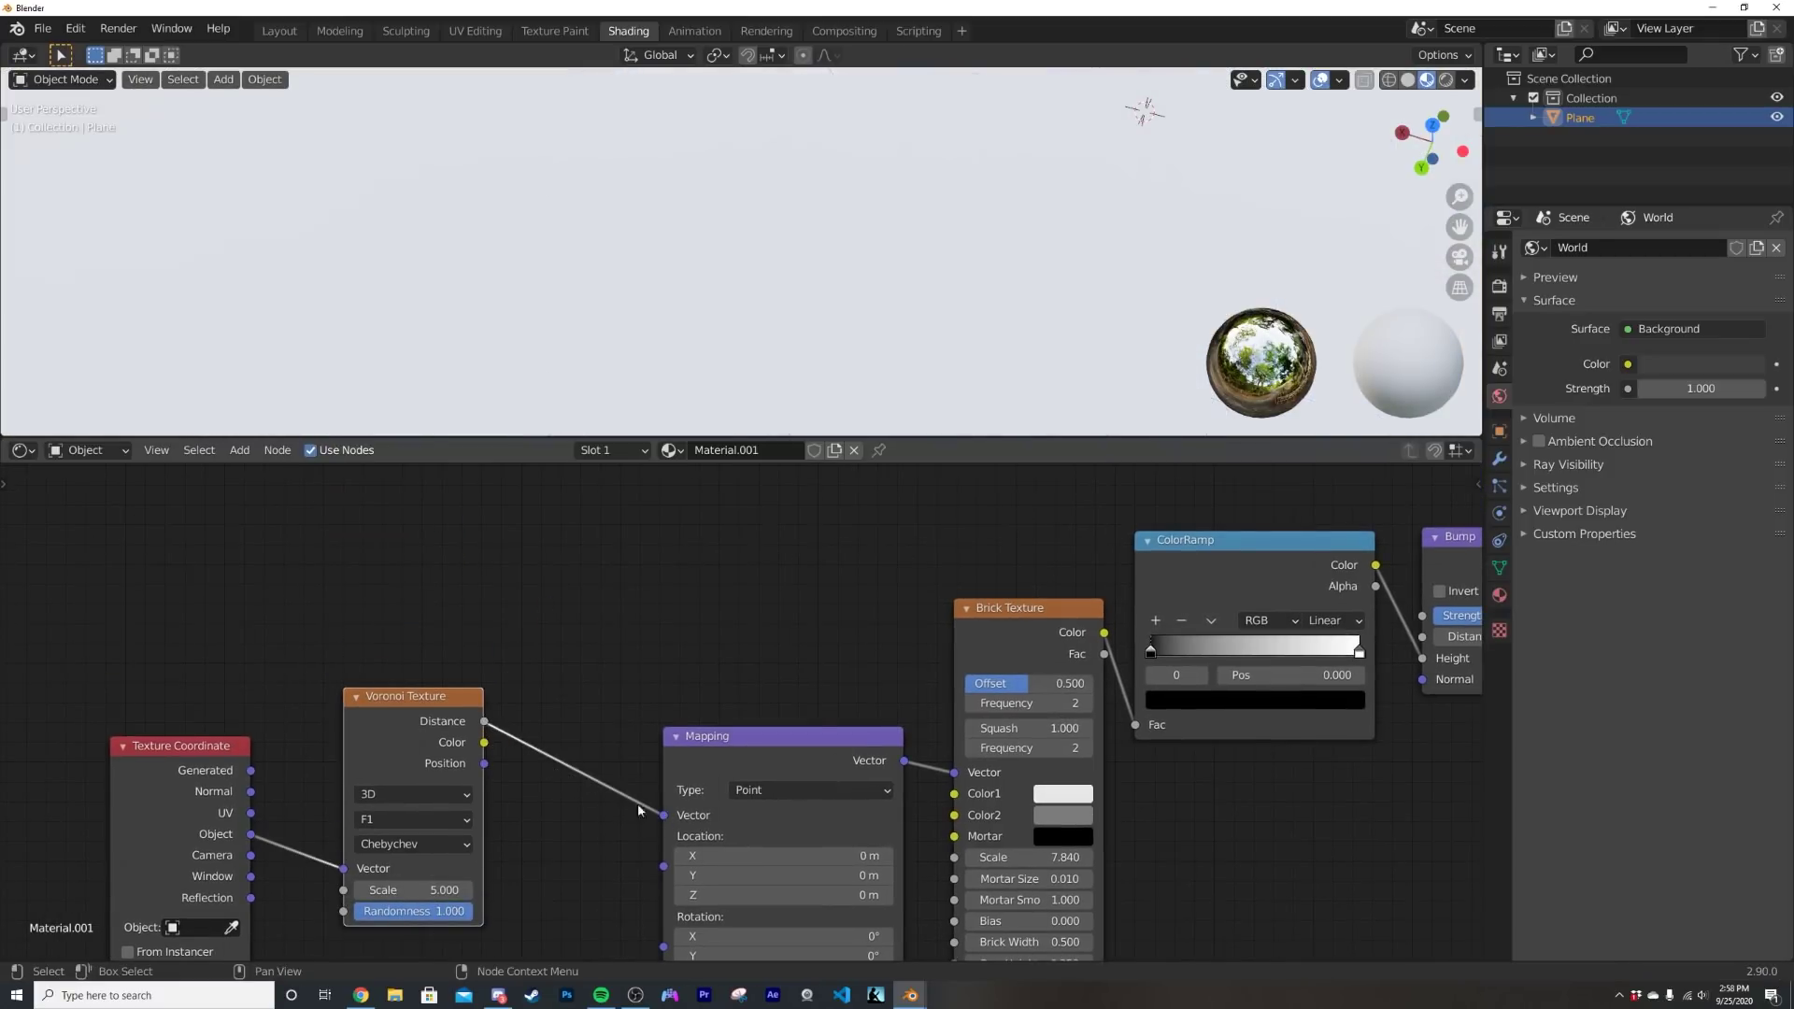
- Add a MixRGB node above the link between the Voronoi Texture and the Mapping node
key(shift+a)
click(574, 679)
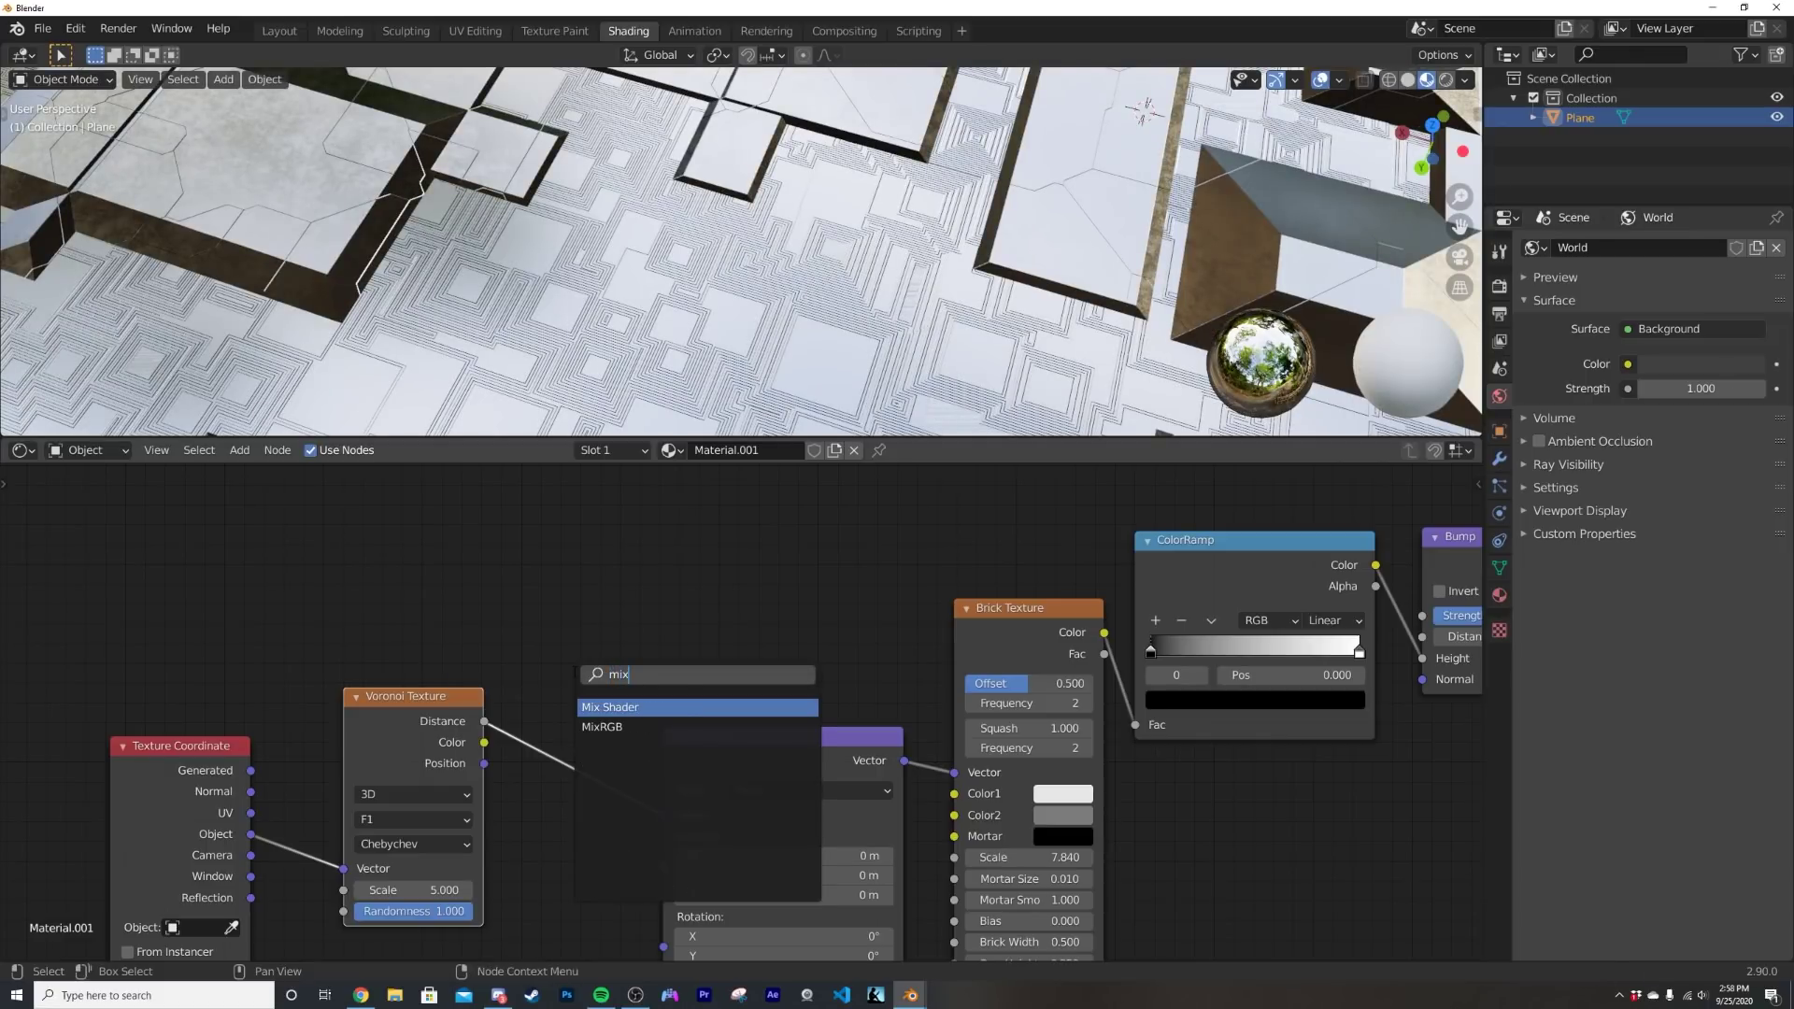
text(mix)
click(602, 728)
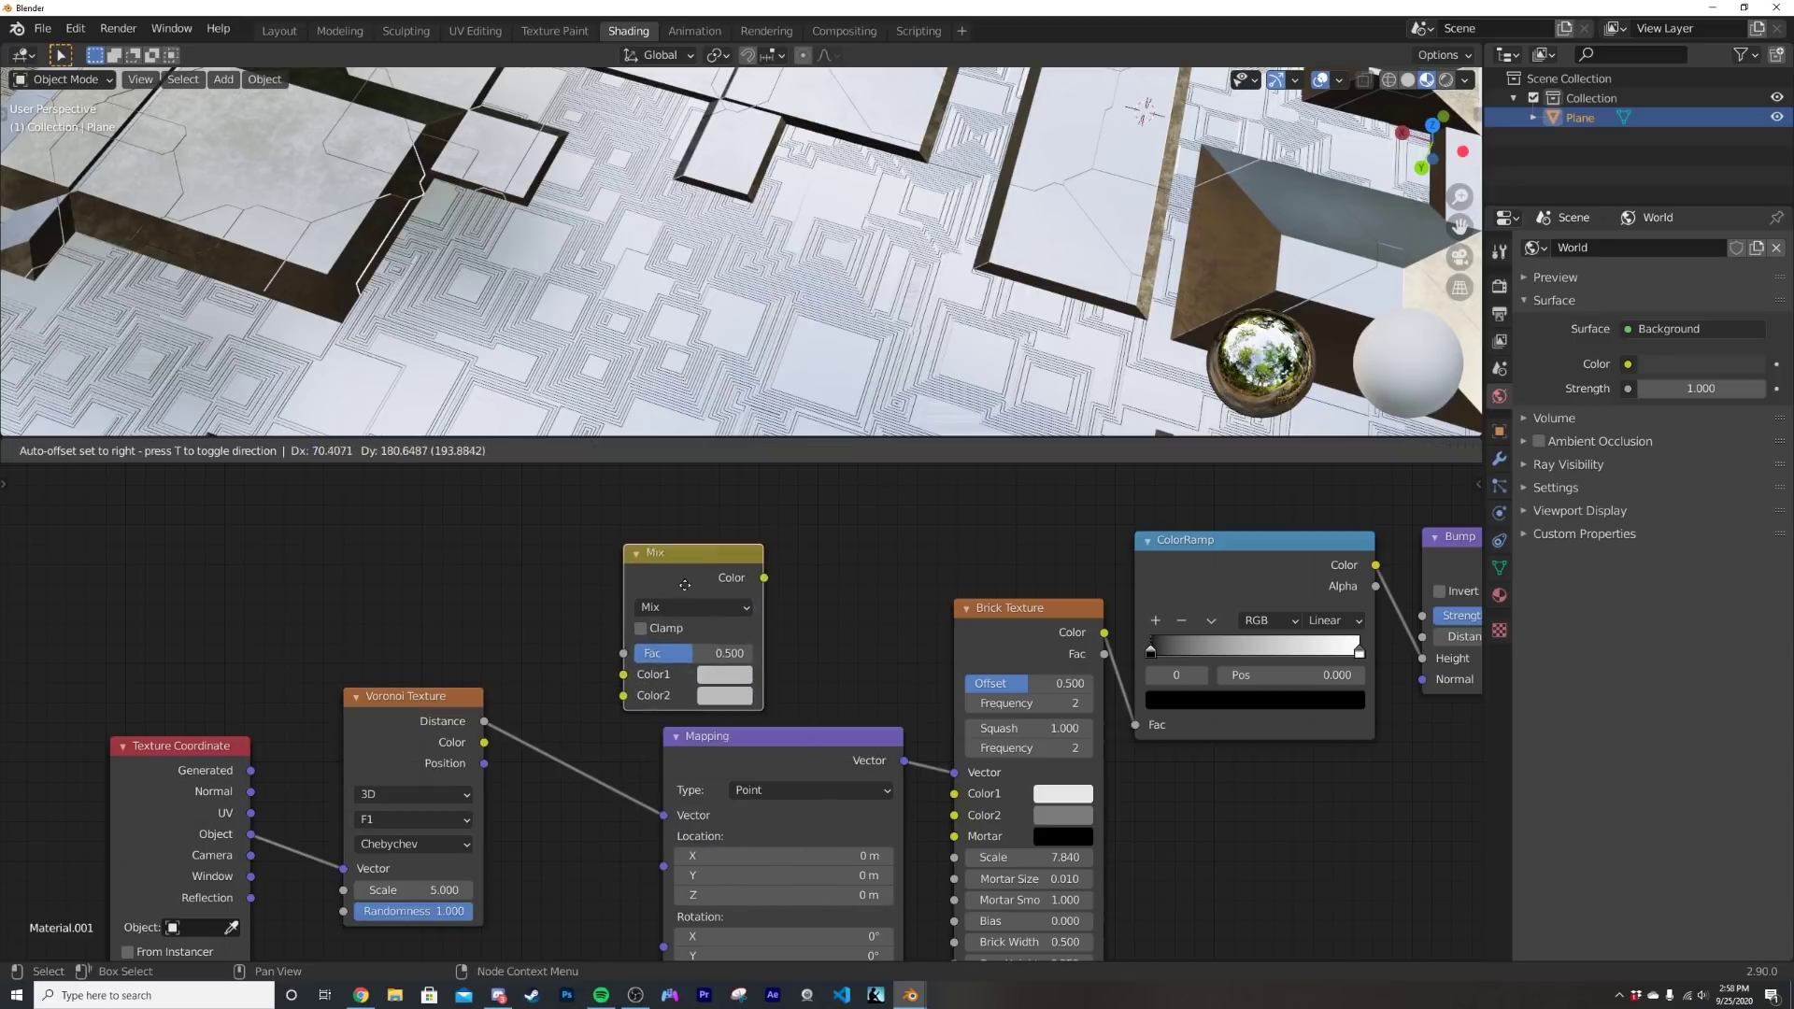
click(696, 523)
scroll(723, 73, up, 2)
middle_drag(723, 72, 839, 361)
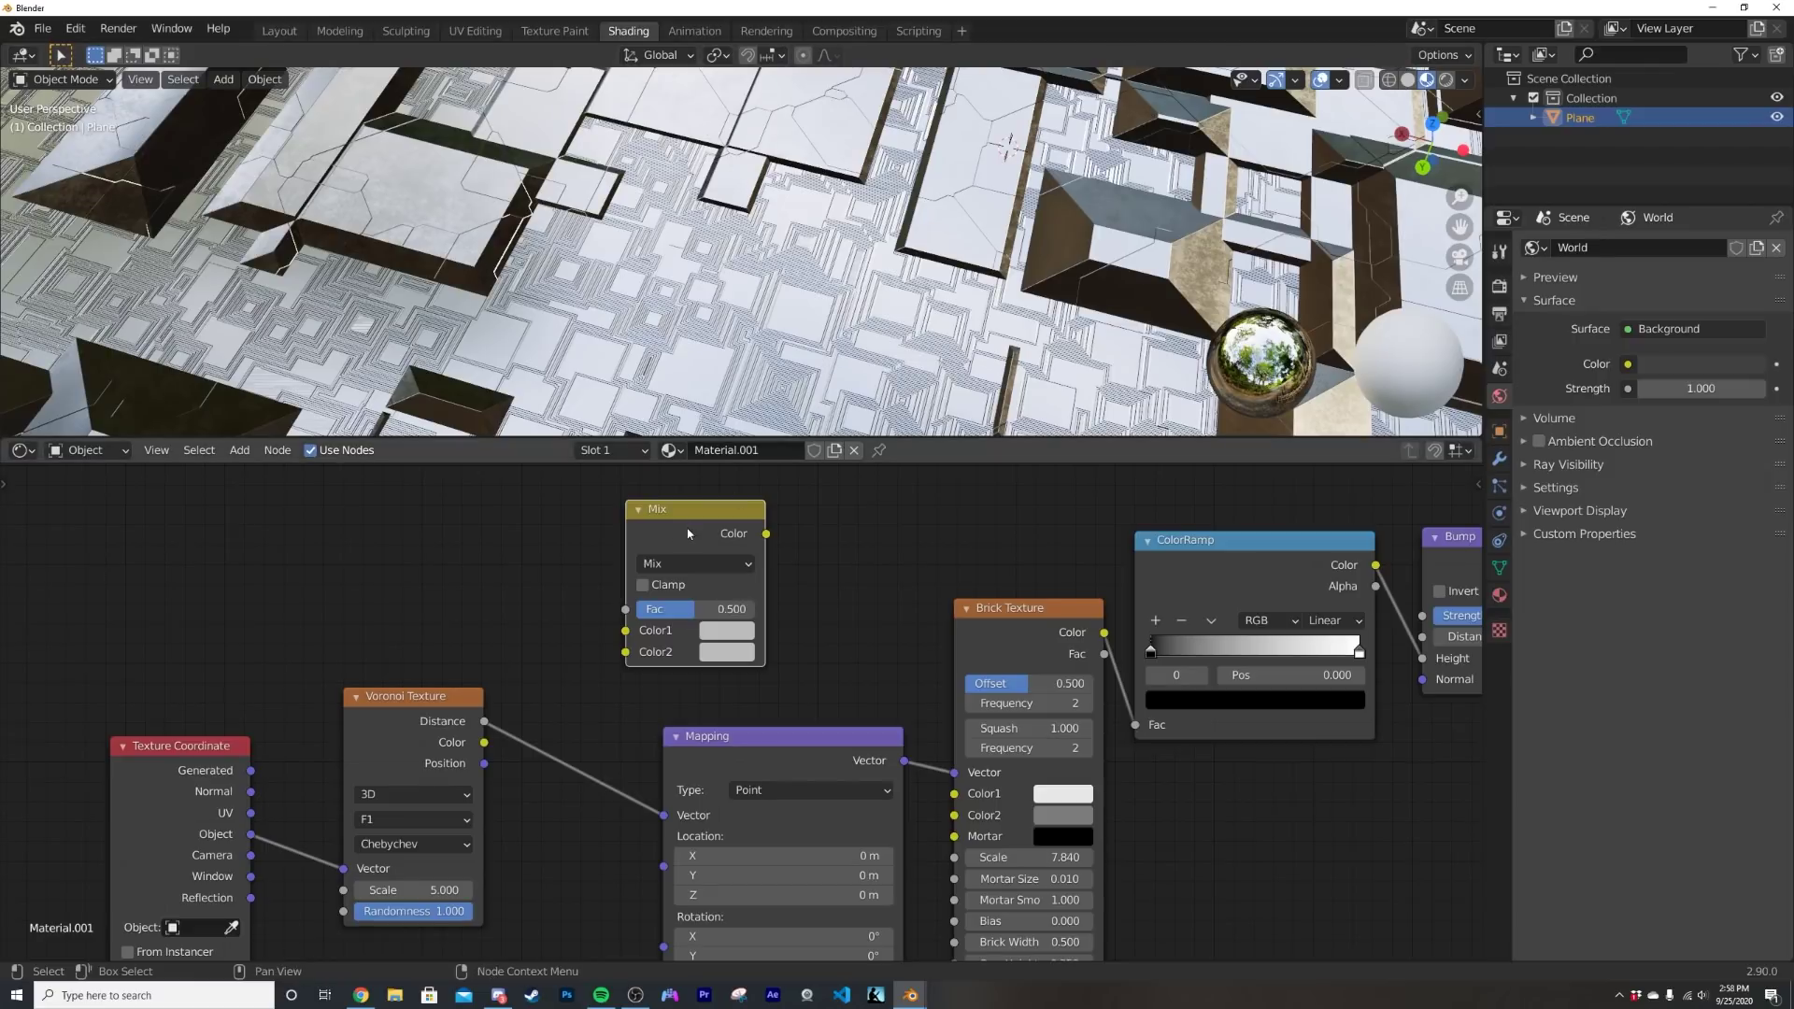
- Insert the Mix node between the Voronoi Distance and the Mapping, and connect the Object coordinates to its Color2
drag(688, 534, 626, 639)
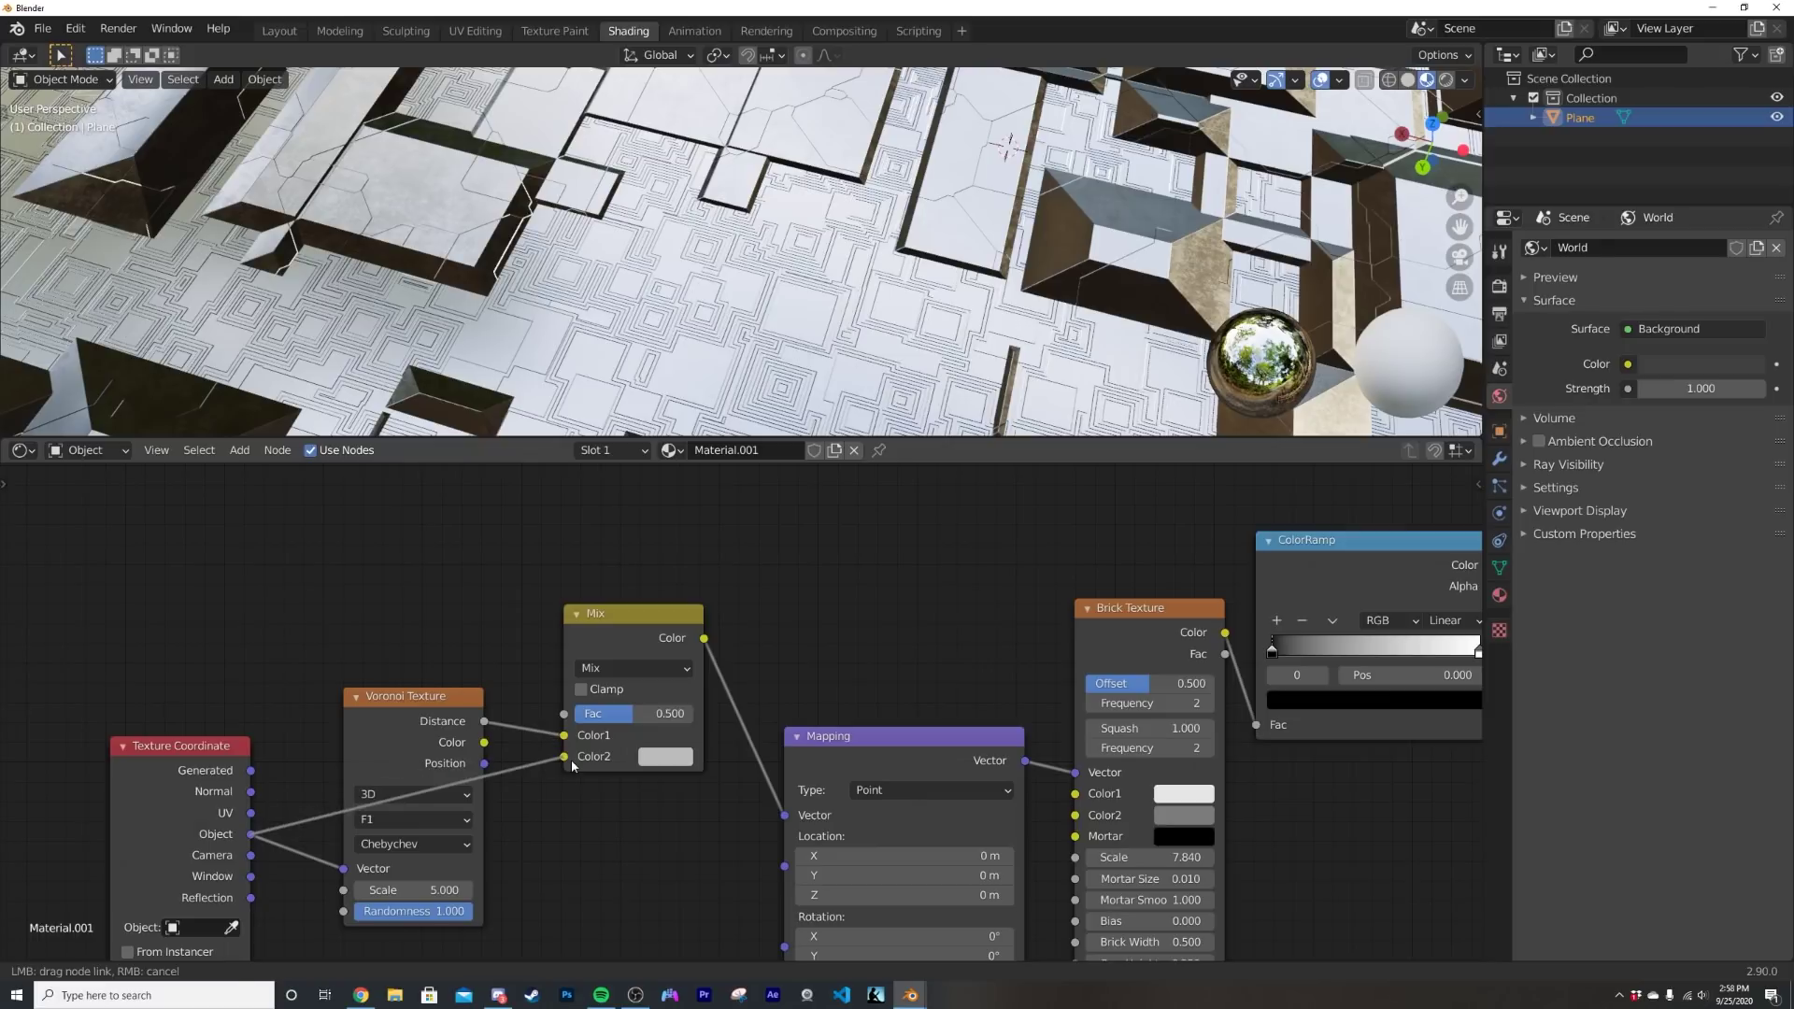
drag(573, 767, 567, 758)
scroll(1029, 702, down, 2)
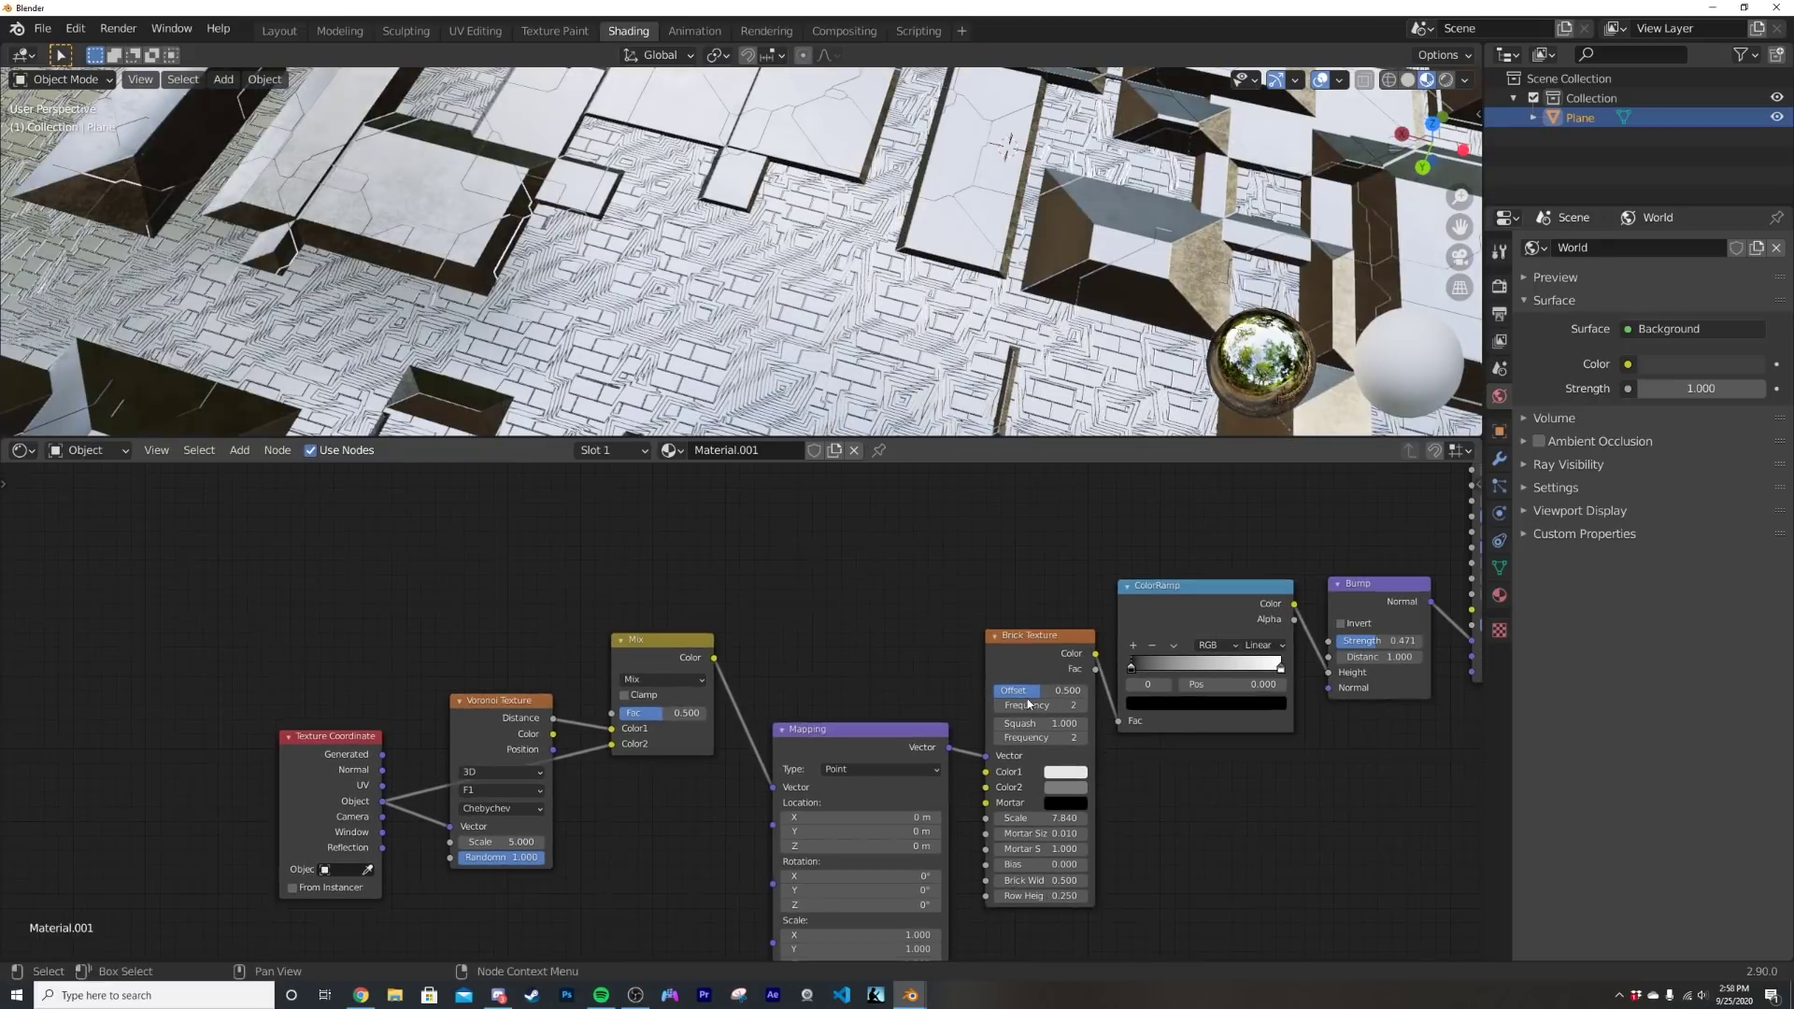
- Set the Mix node's Fac to 0.759
scroll(671, 760, up, 5)
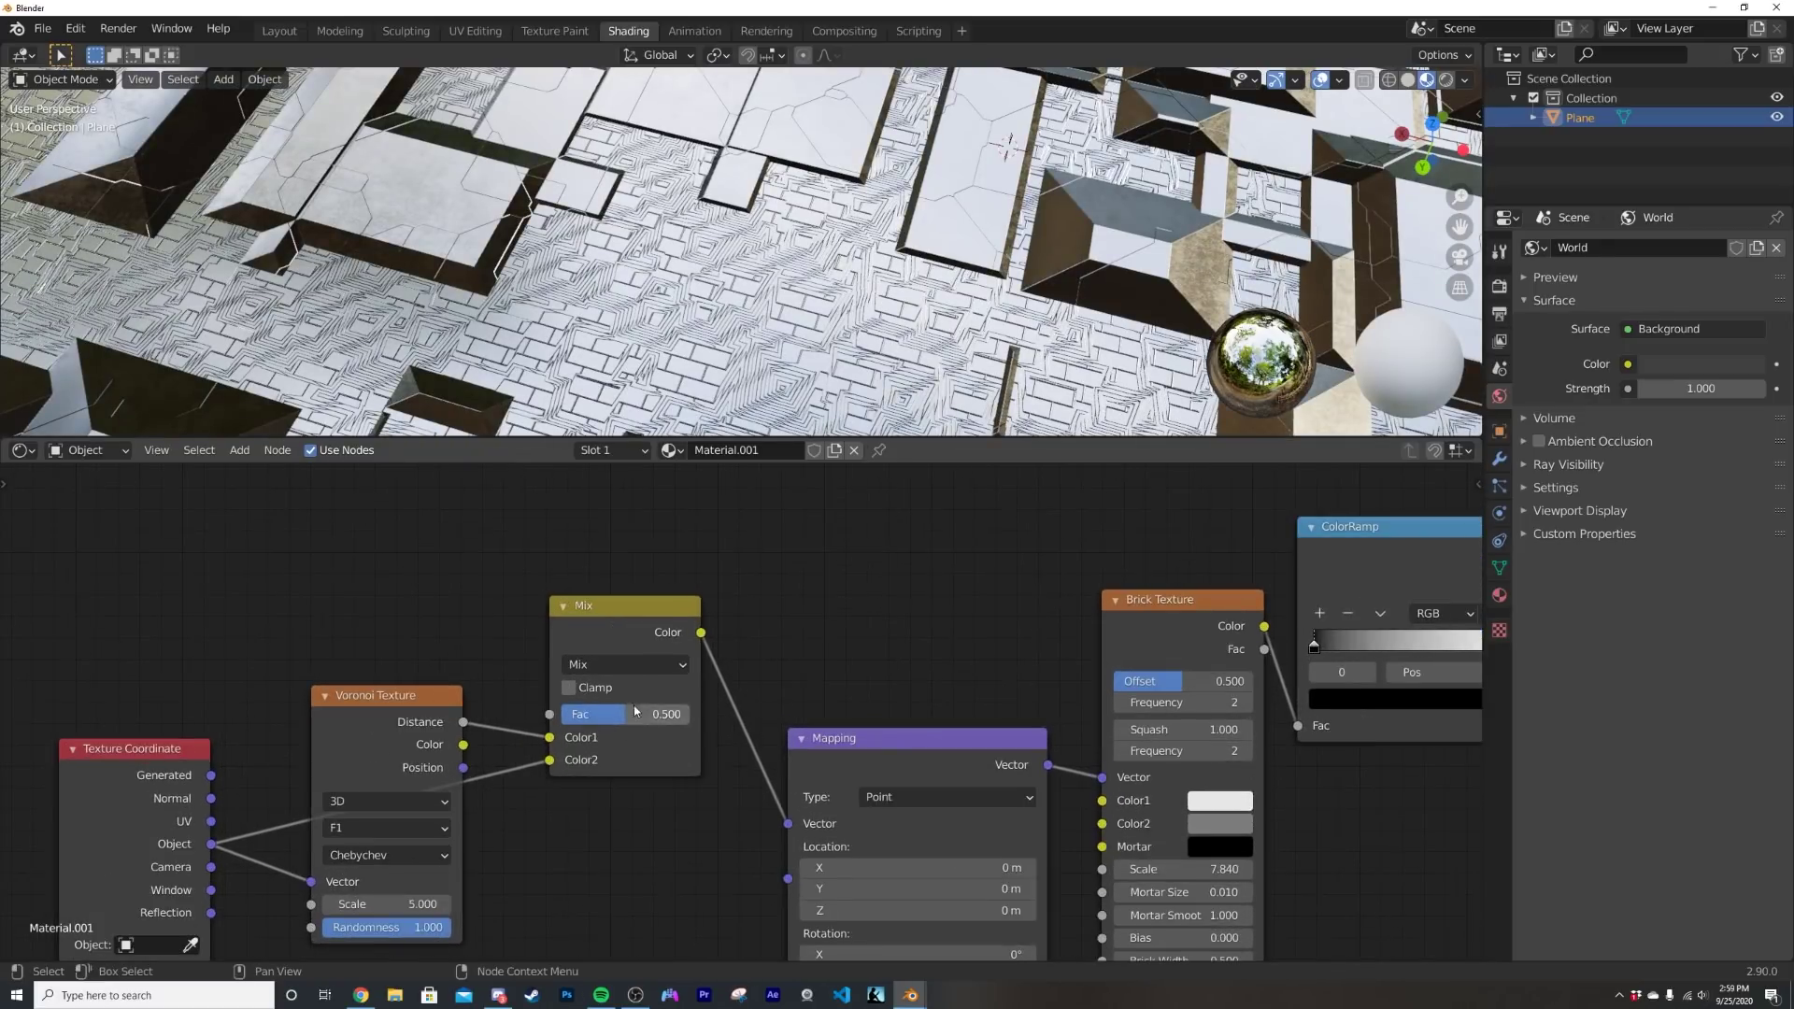
mouse_move(635, 714)
mouse_down()
mouse_move(701, 714)
mouse_move(645, 718)
mouse_up()
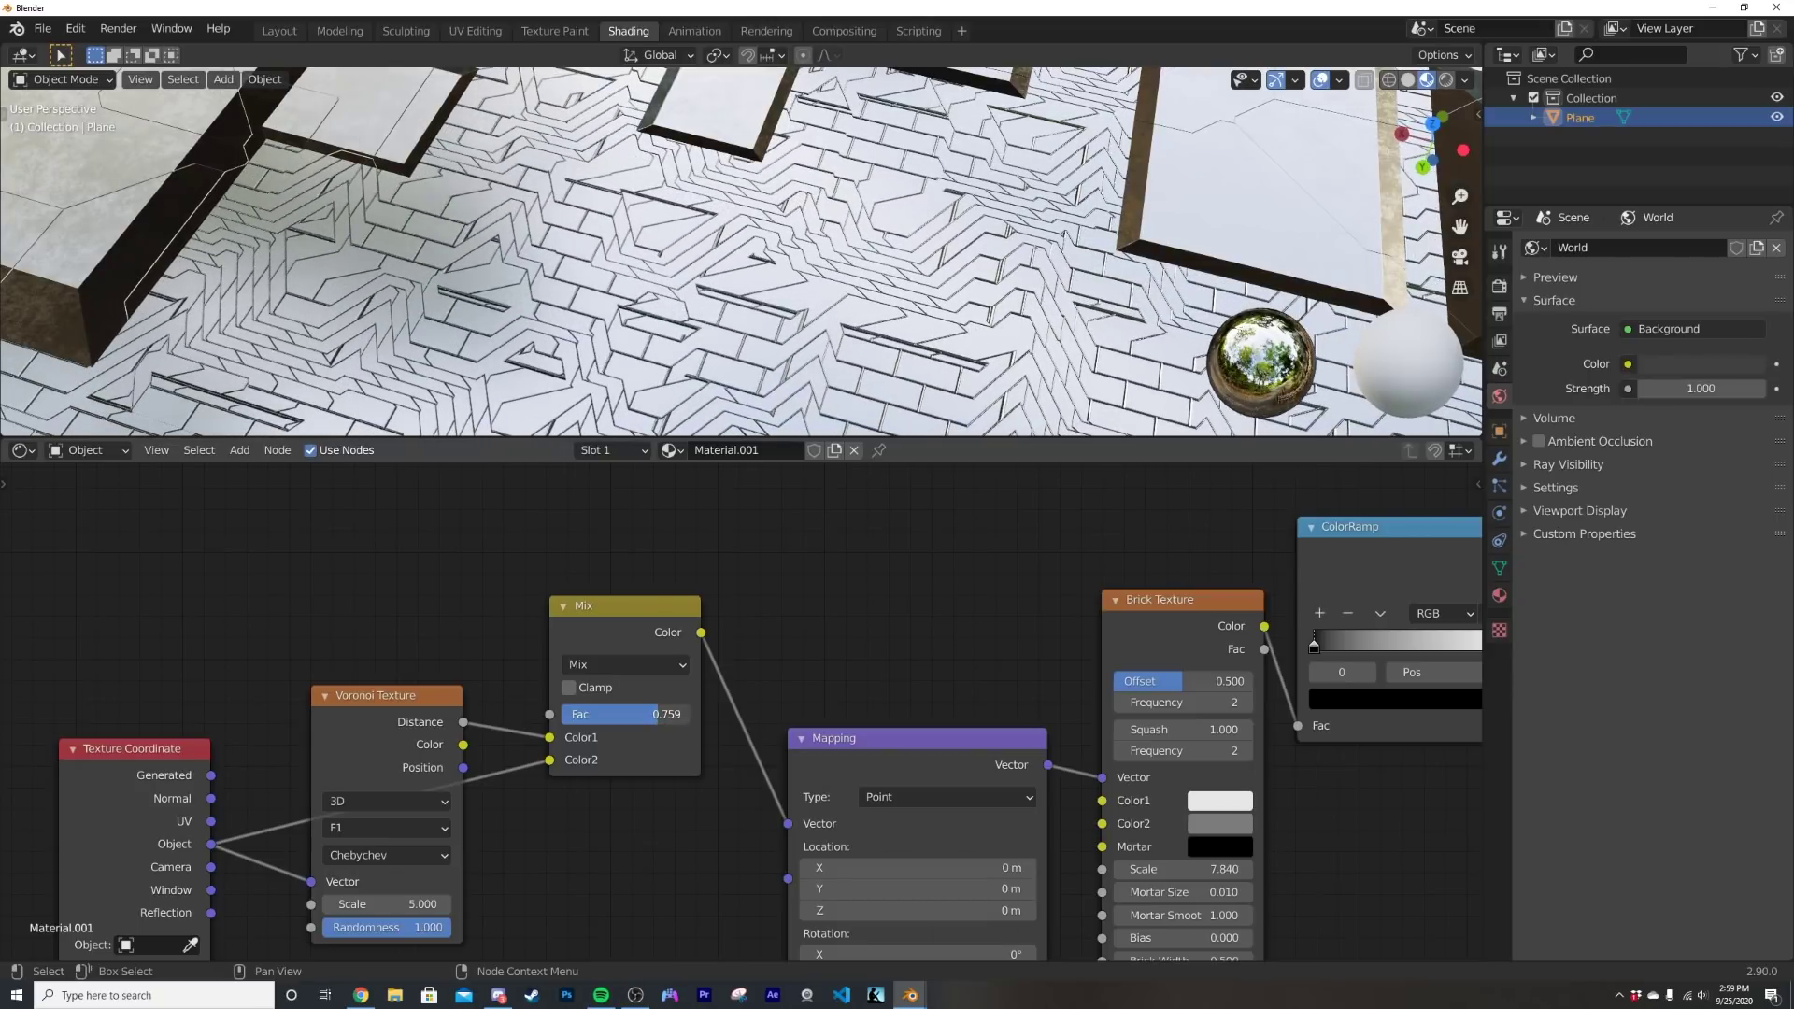
mouse_move(786, 271)
middle_down()
mouse_move(721, 304)
mouse_move(719, 213)
mouse_move(738, 233)
mouse_move(724, 251)
mouse_move(795, 303)
middle_up()
scroll(739, 290, down, 5)
- Duplicate the first shader's Musgrave Texture and its roughness ColorRamp and place the copies beside the second Principled BSDF
scroll(747, 706, down, 8)
middle_drag(949, 597, 705, 807)
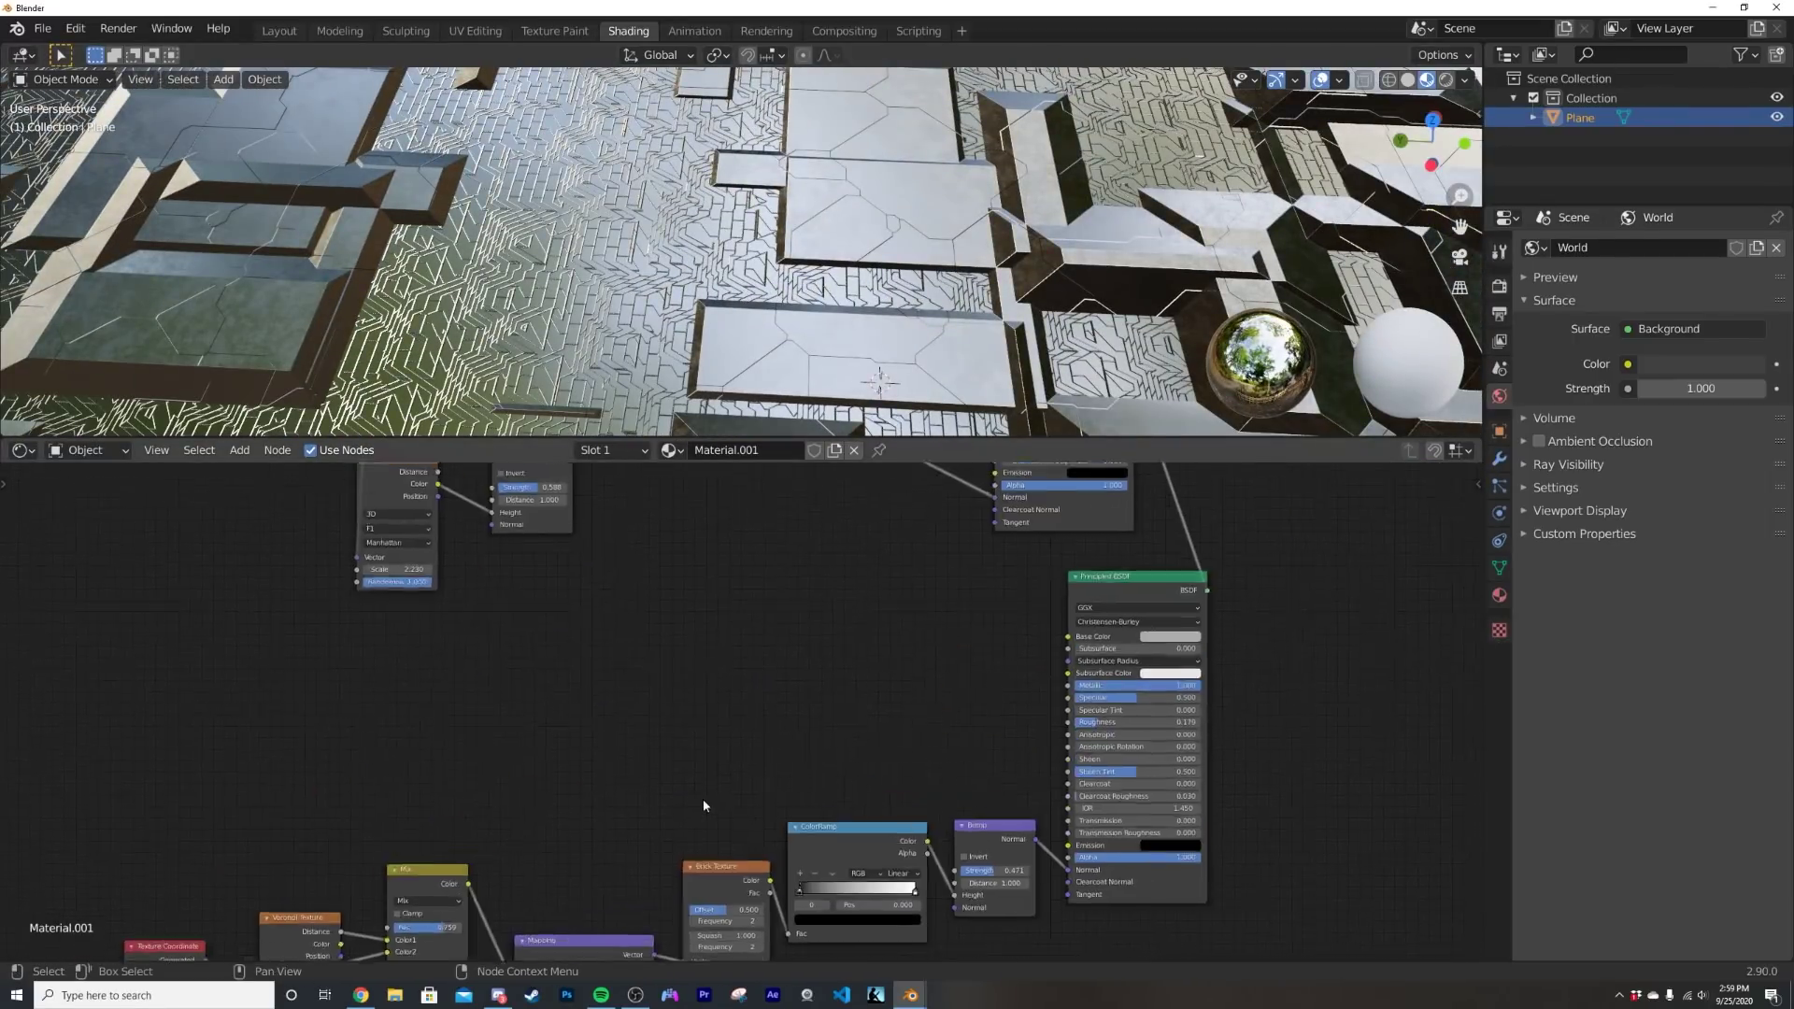
scroll(707, 803, down, 4)
middle_drag(828, 669, 795, 869)
scroll(689, 595, up, 2)
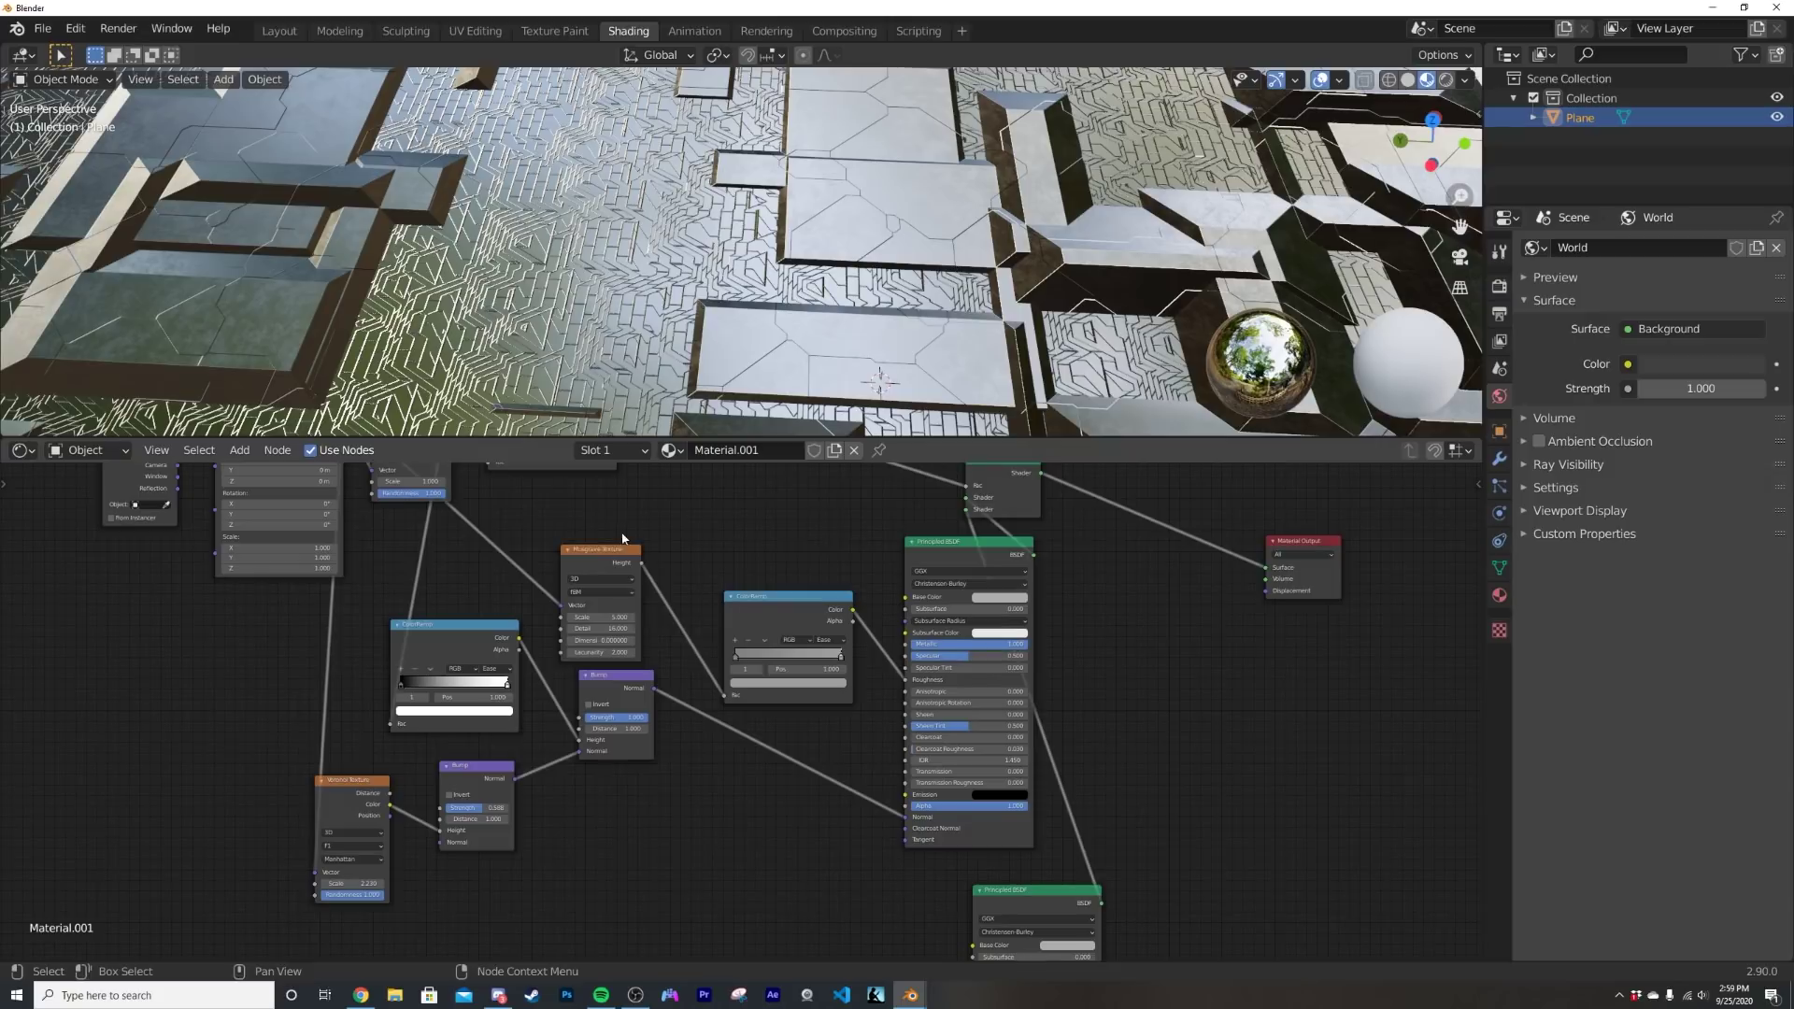
scroll(785, 634, down, 2)
middle_drag(785, 634, 753, 588)
key(shift+d)
click(705, 808)
middle_drag(755, 811, 737, 753)
- Connect the copied ColorRamp's Color to the second Principled BSDF's Roughness and the upper Mapping's Vector to the copied Musgrave's Vector
scroll(732, 755, up, 2)
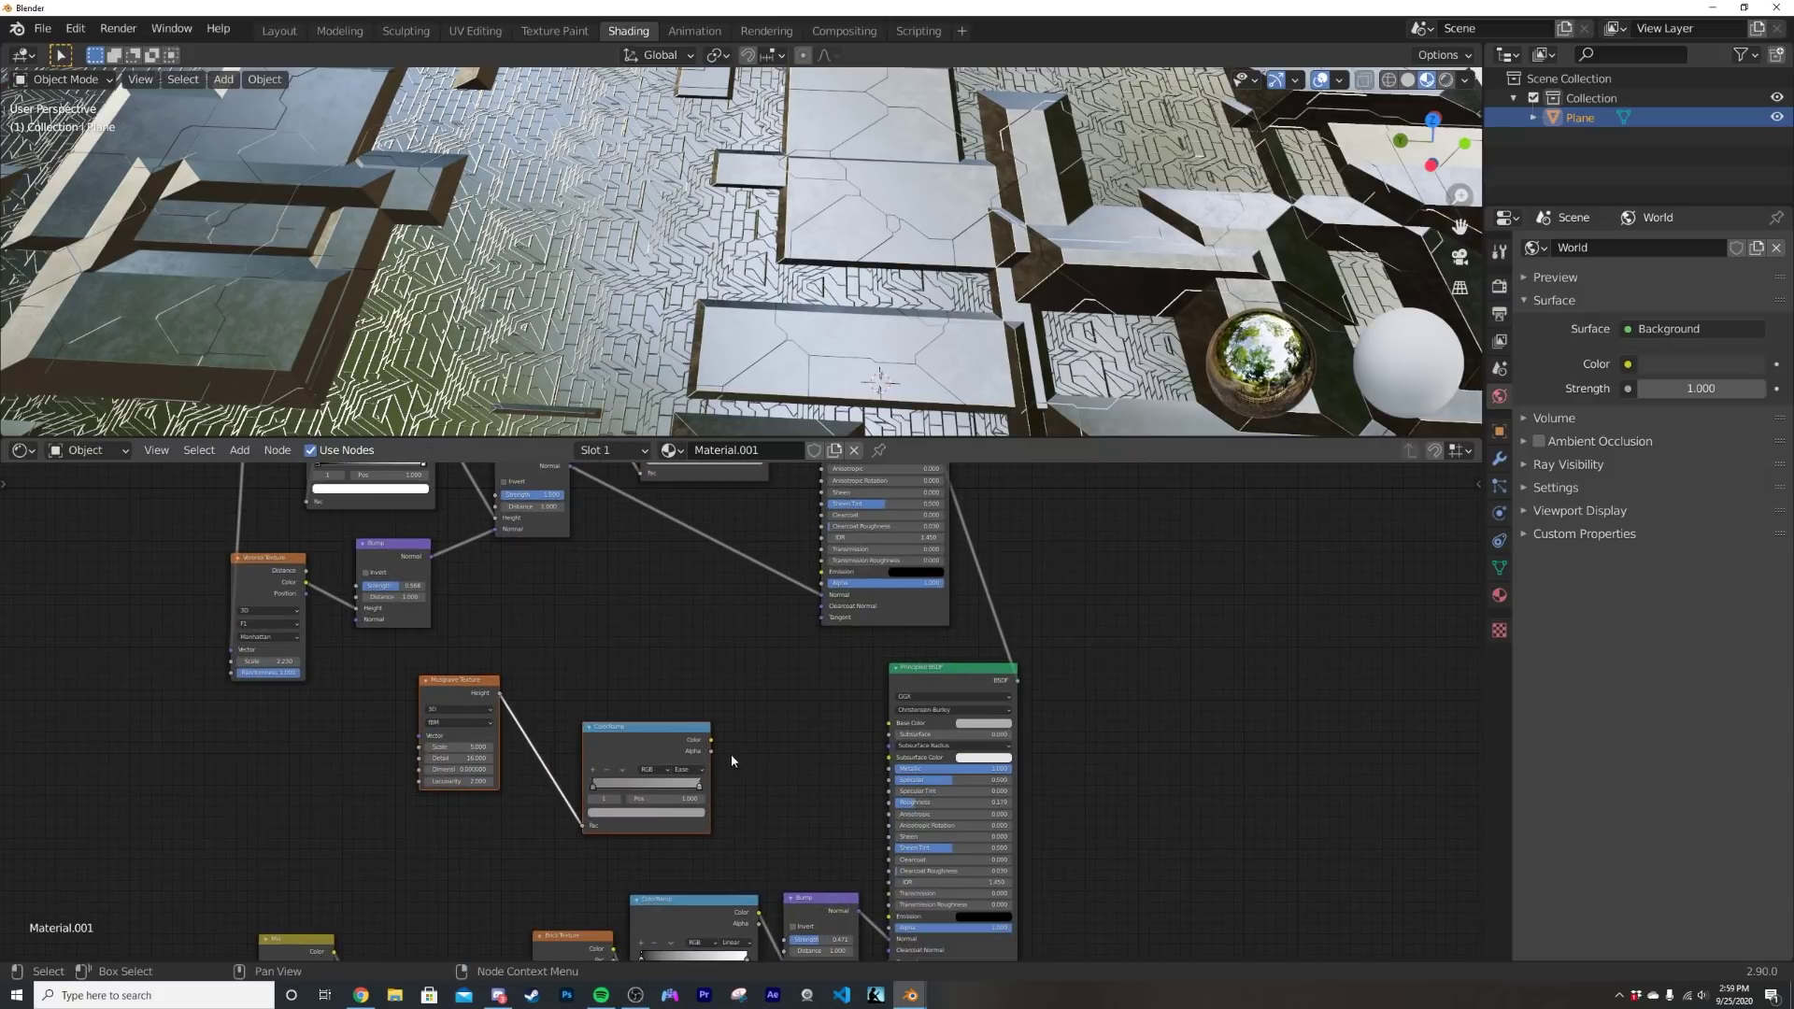
drag(712, 740, 895, 811)
scroll(598, 619, down, 2)
middle_drag(577, 593, 577, 718)
scroll(500, 556, down, 1)
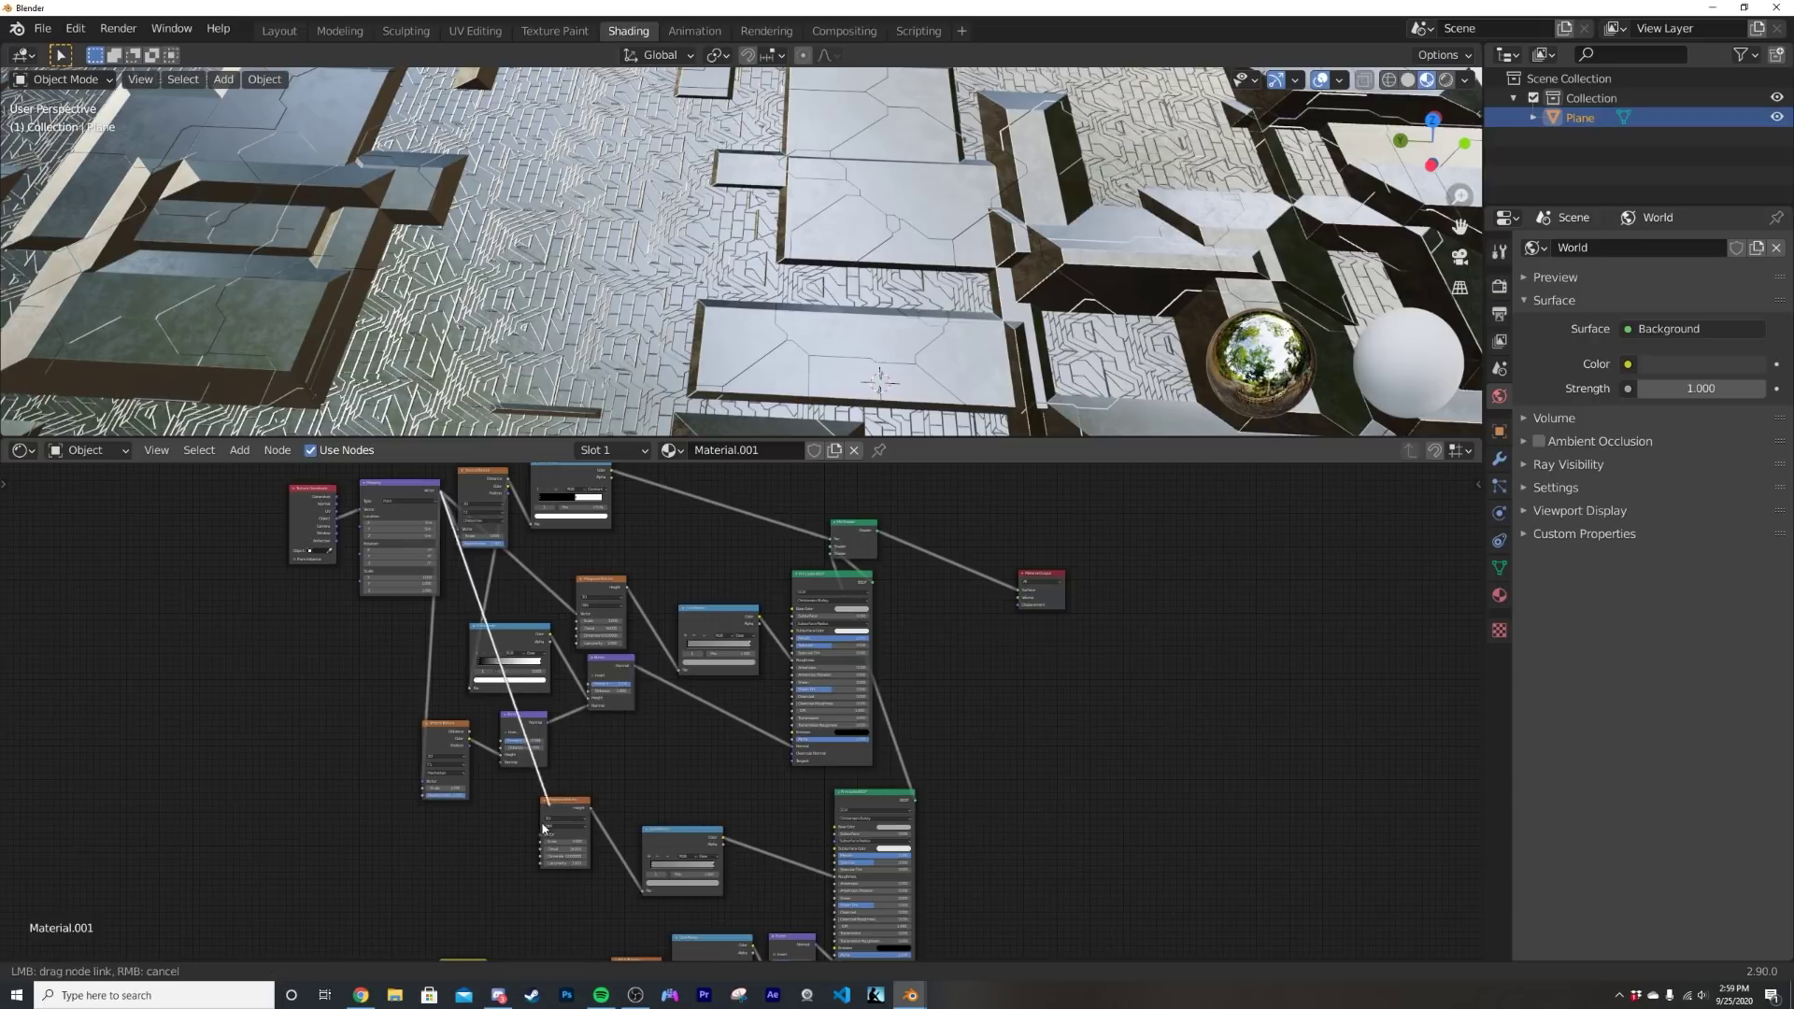
drag(543, 838, 544, 839)
- Darken the first stop of the copied roughness ColorRamp to a gray with V 0.142
scroll(703, 762, up, 5)
middle_drag(703, 763, 639, 599)
scroll(639, 599, up, 4)
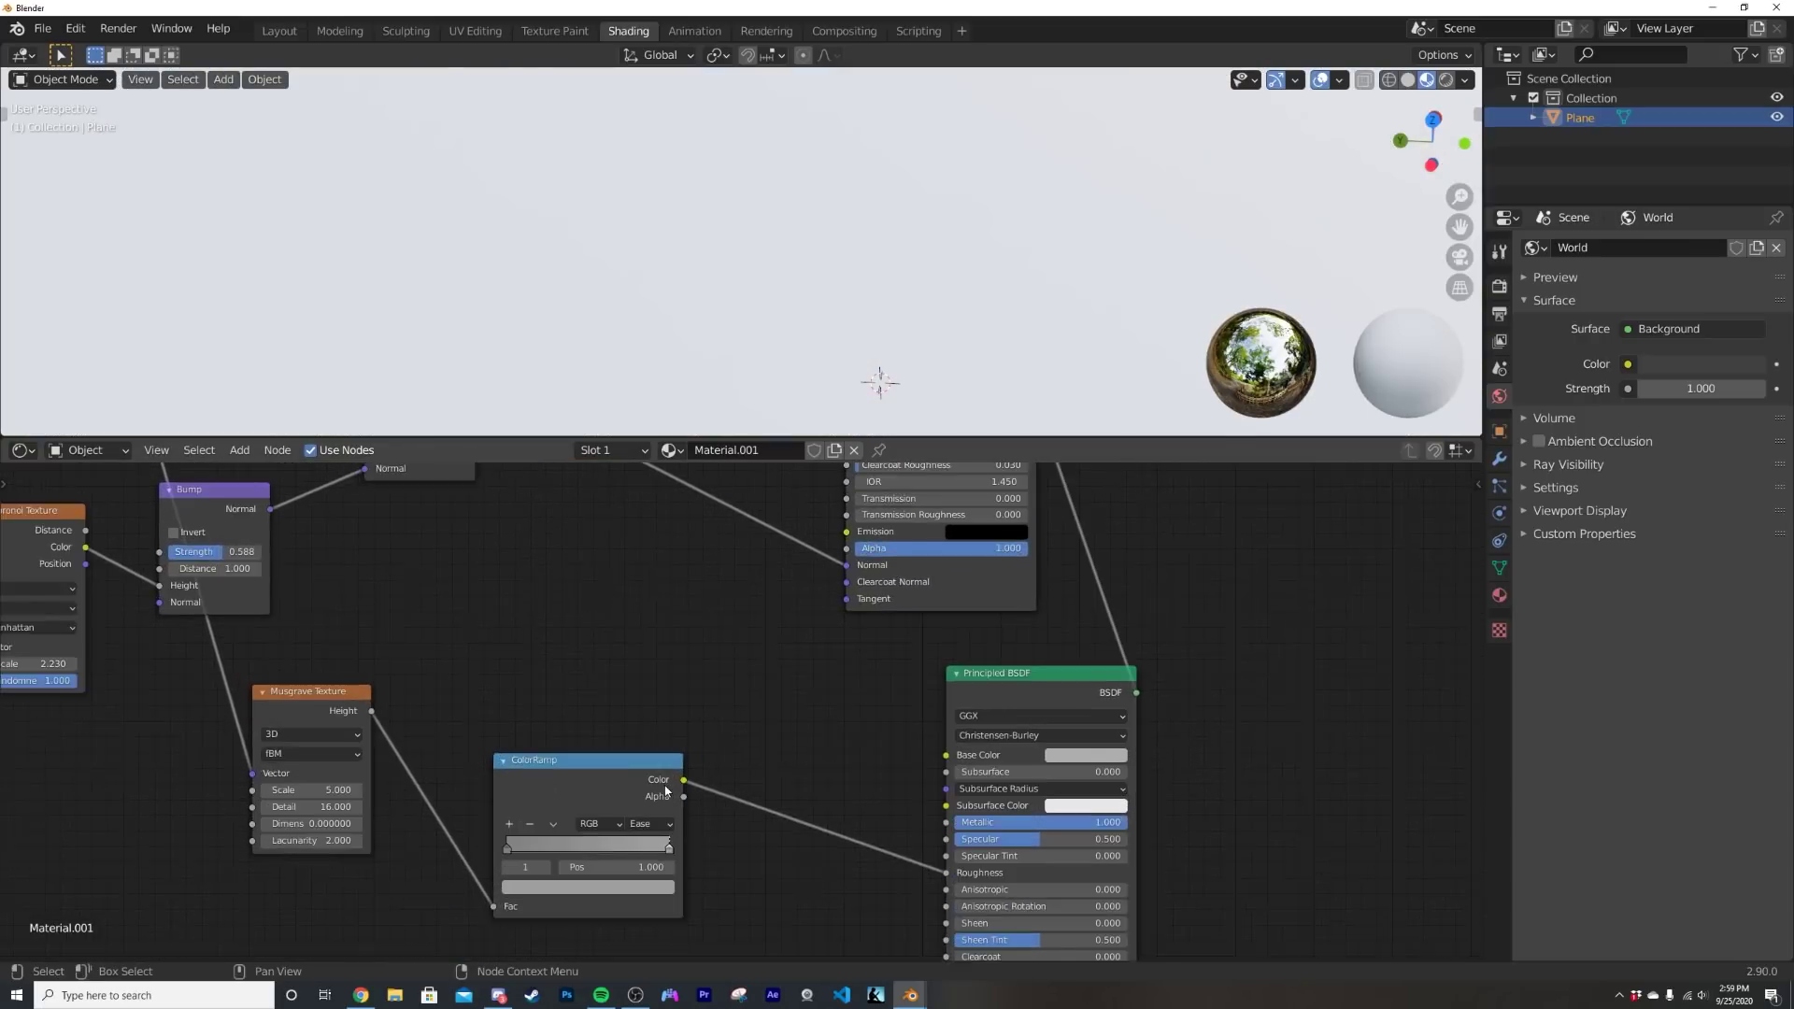
middle_drag(568, 340, 597, 283)
middle_drag(797, 749, 779, 633)
scroll(752, 636, up, 2)
middle_drag(518, 728, 731, 688)
scroll(796, 259, up, 3)
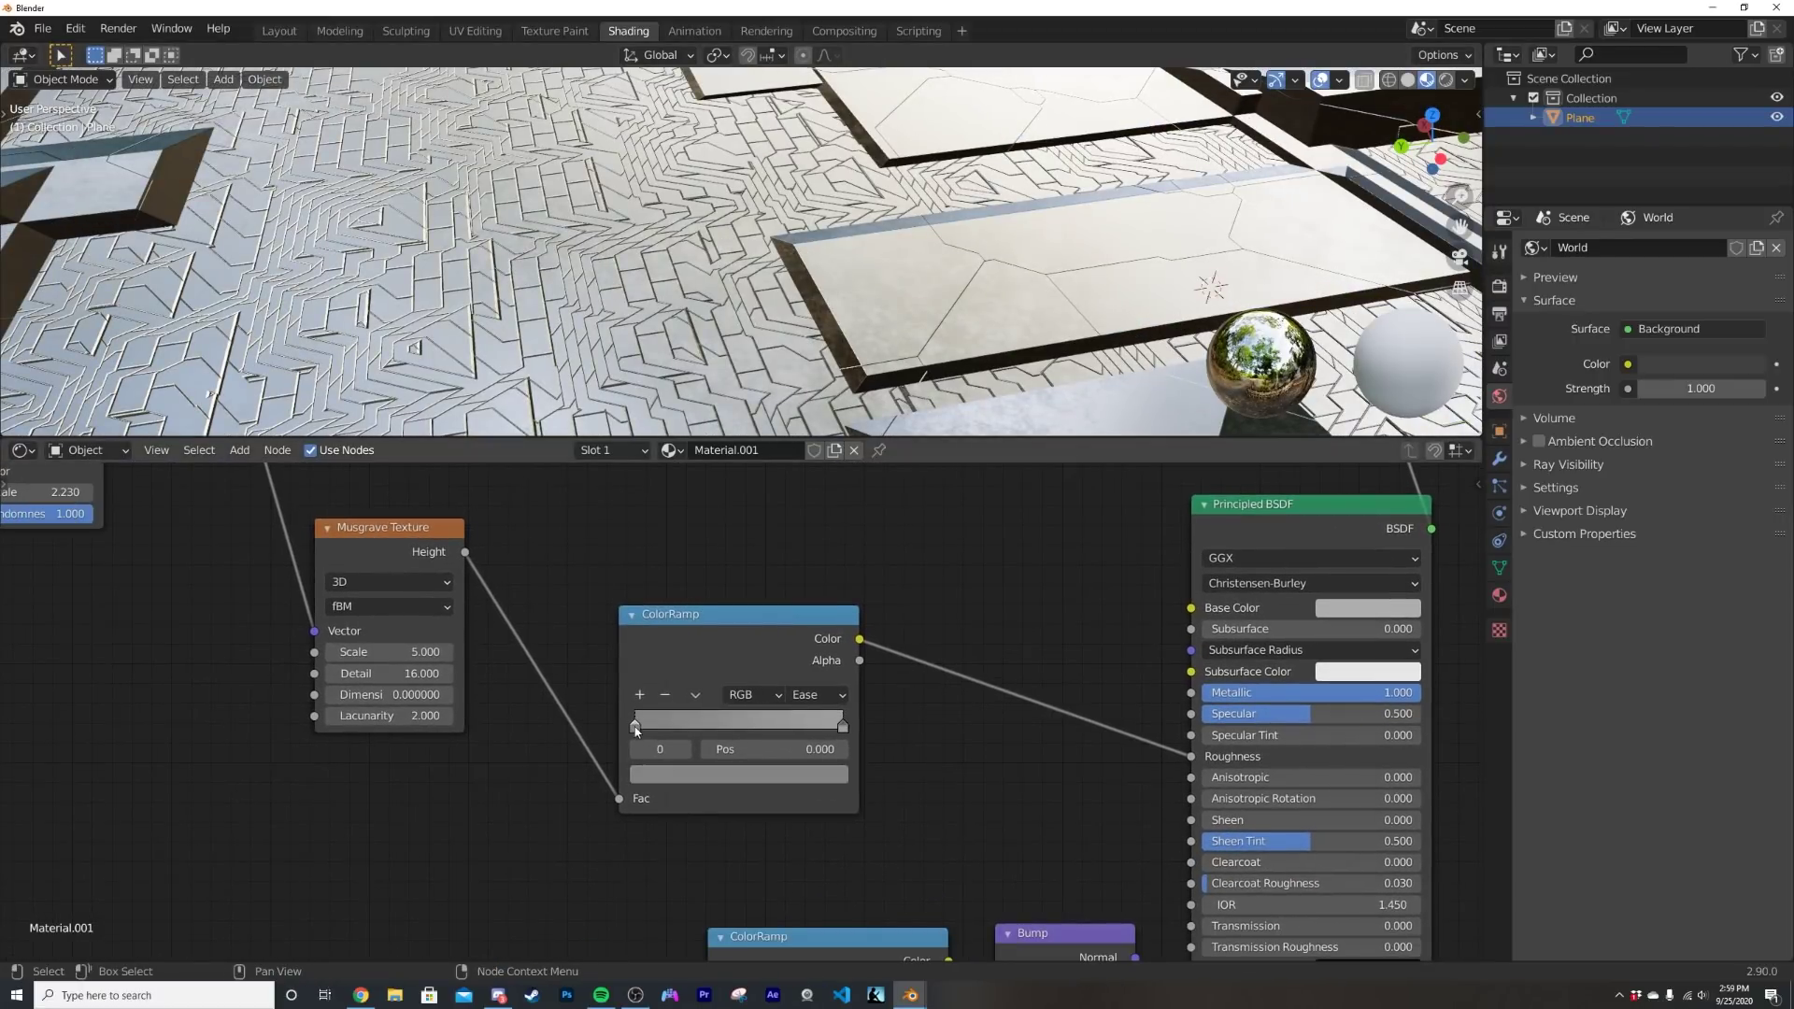
click(686, 778)
drag(800, 563, 800, 615)
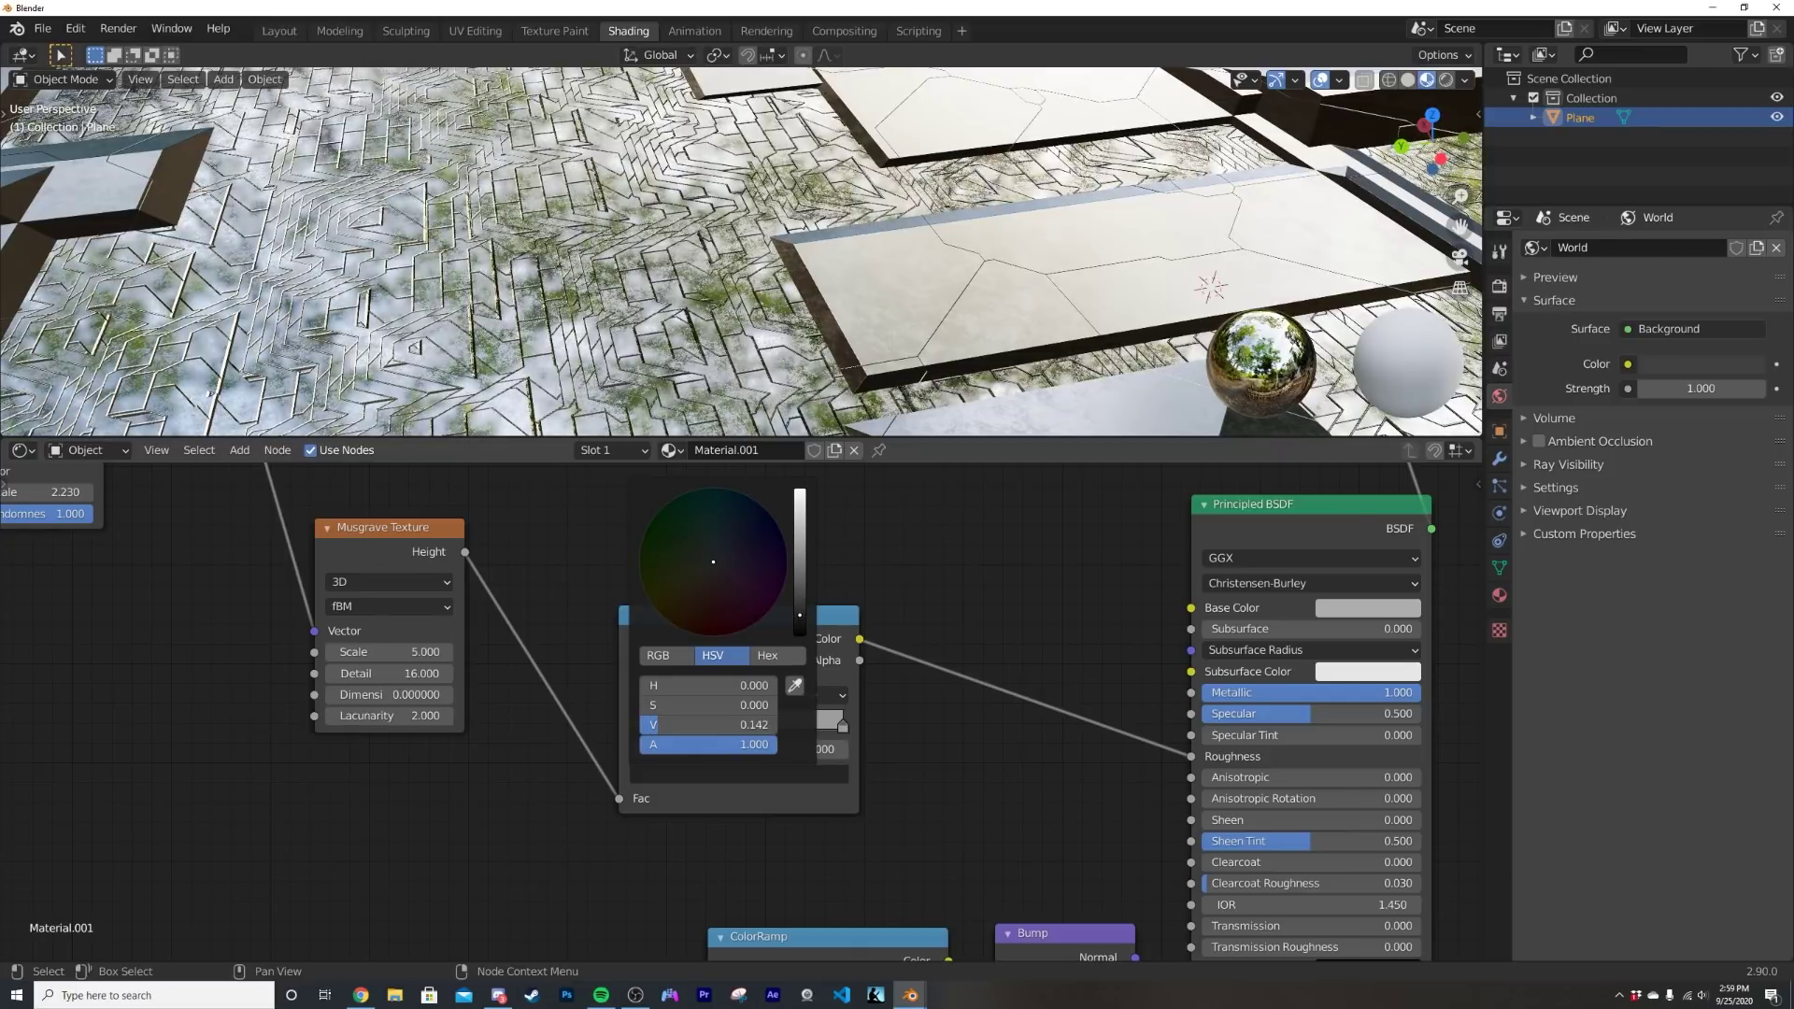
- Darken the last stop of the copied roughness ColorRamp to a medium gray
middle_drag(673, 374, 698, 423)
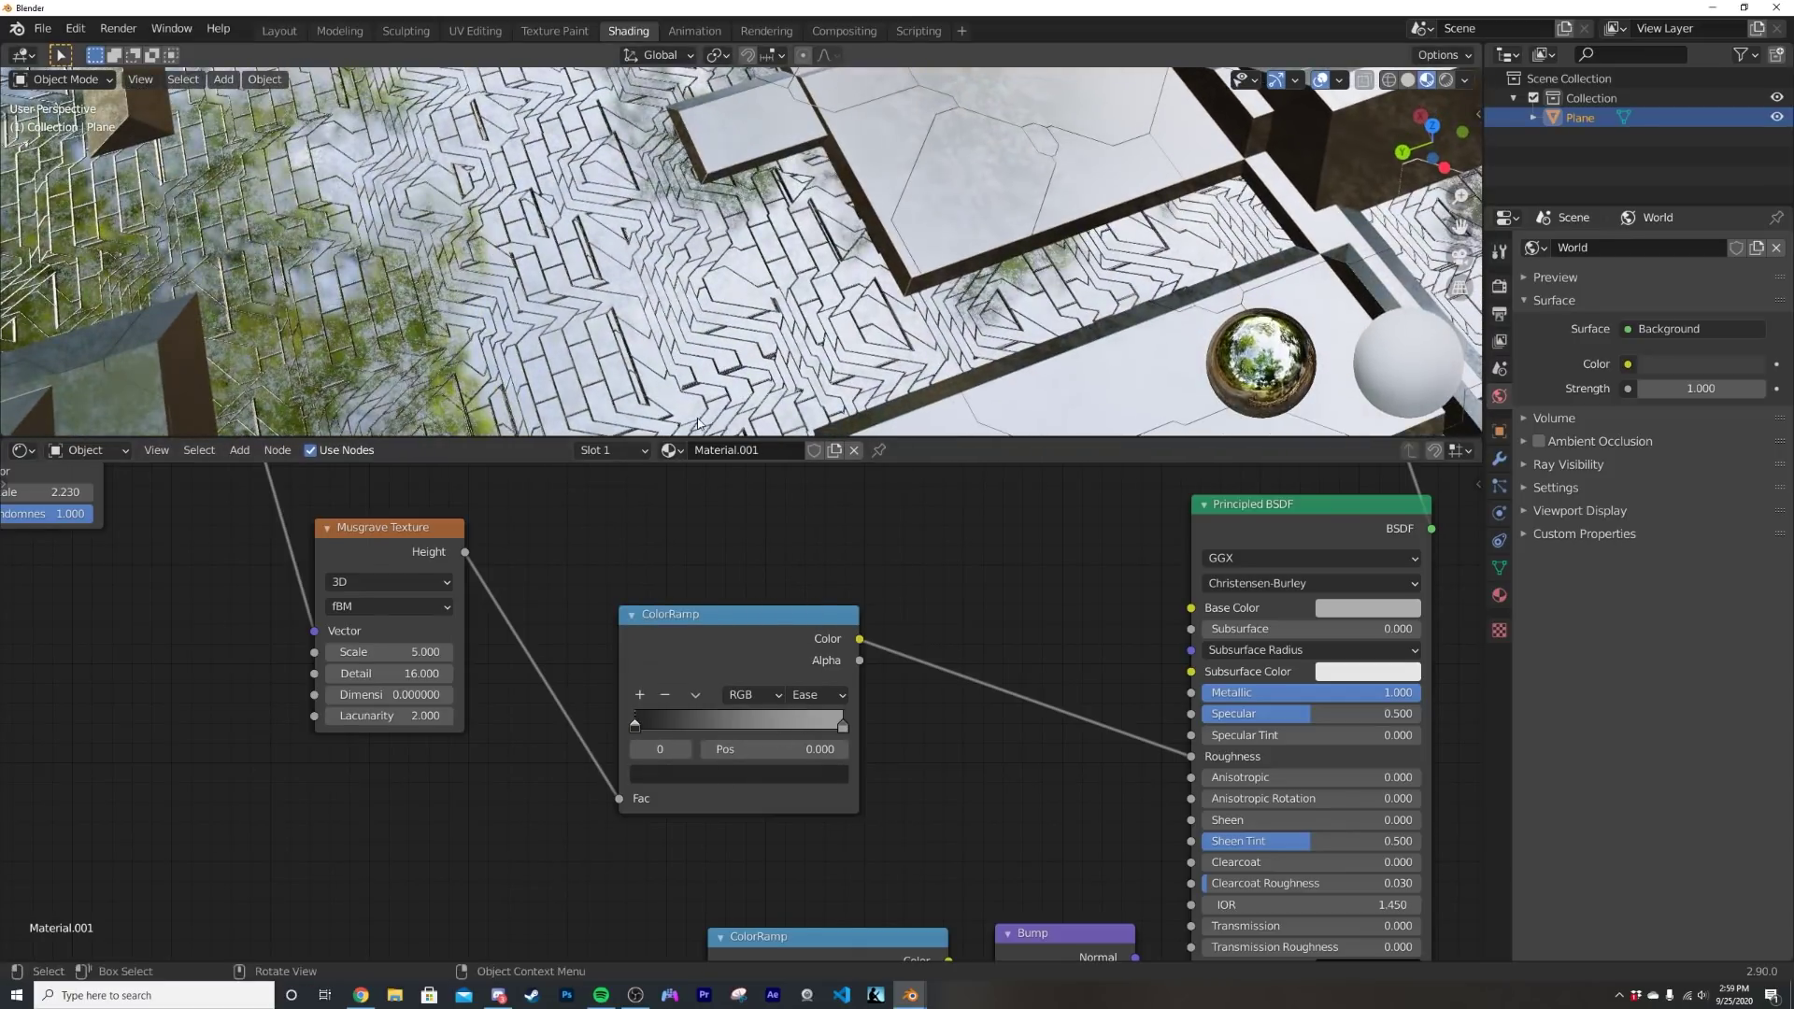
click(815, 775)
mouse_move(801, 547)
mouse_down()
mouse_move(801, 595)
mouse_move(801, 576)
mouse_up()
middle_drag(758, 193, 541, 215)
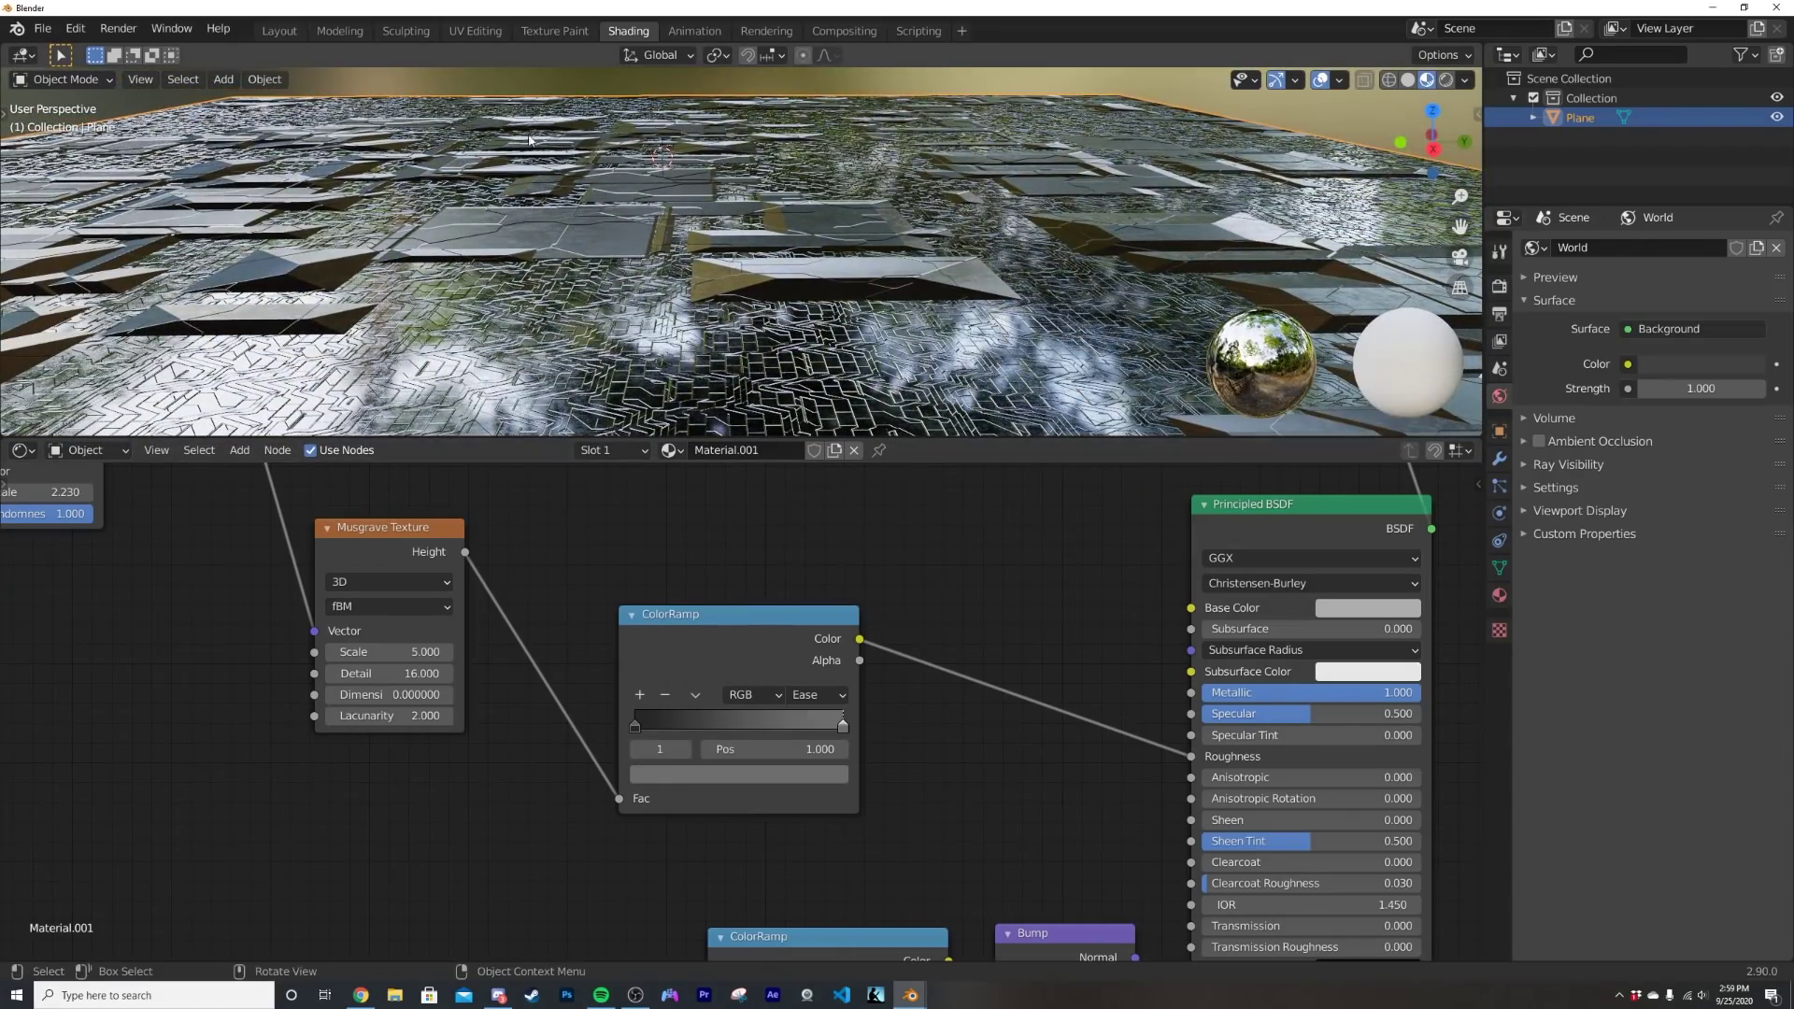
- Move the white stop of the mask ColorRamp feeding the Mix Shader's Fac to position 0.644
middle_drag(821, 221, 785, 425)
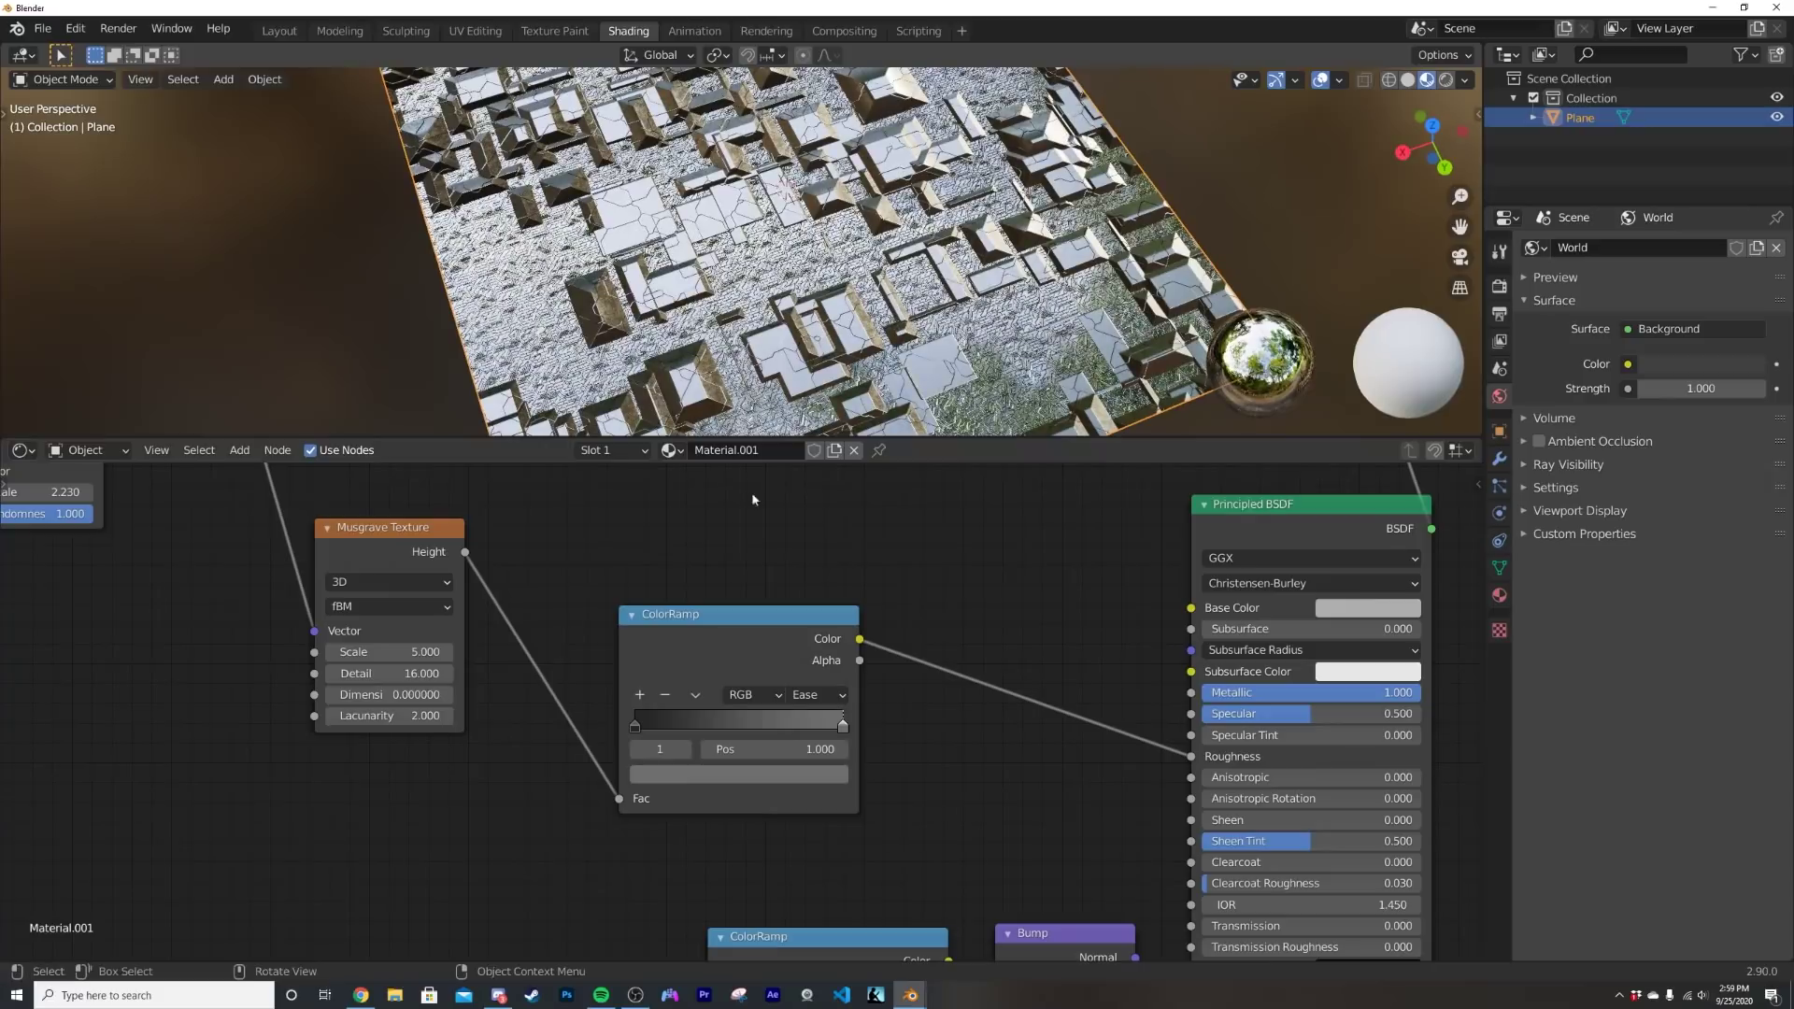
middle_drag(752, 491, 715, 685)
middle_drag(649, 593, 632, 804)
scroll(632, 804, down, 3)
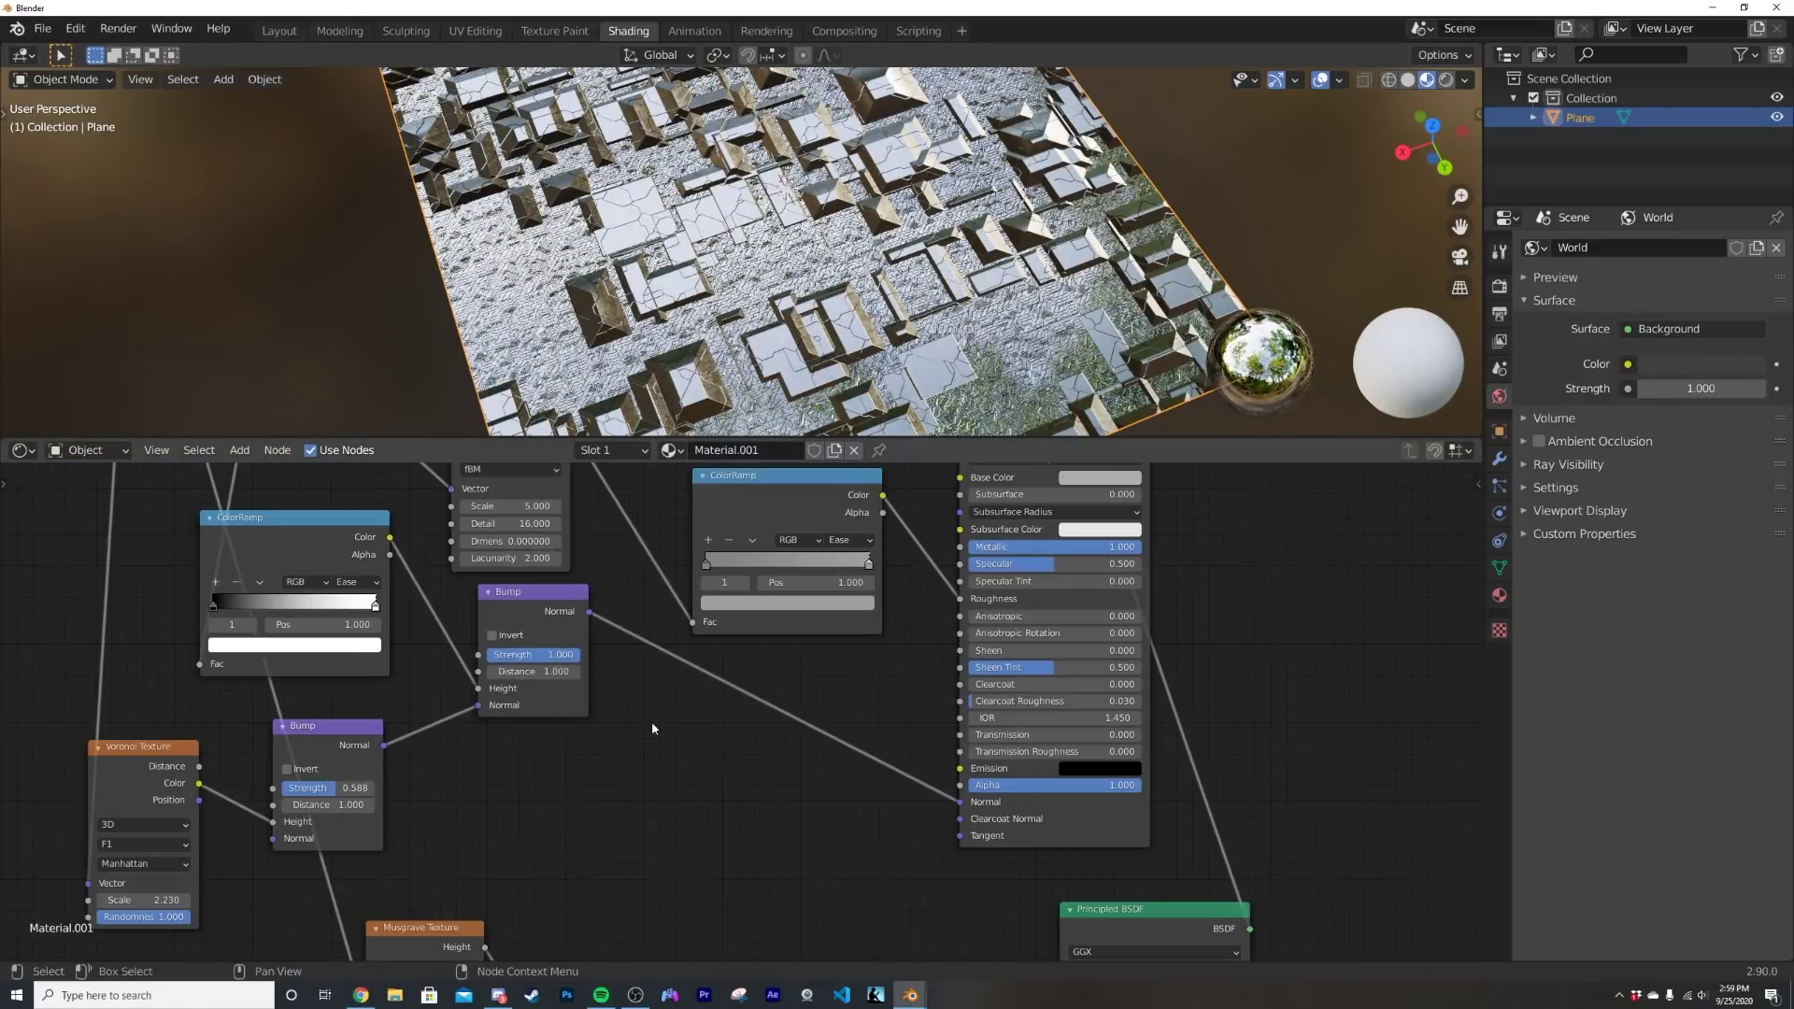
middle_drag(737, 541, 630, 755)
scroll(632, 755, down, 6)
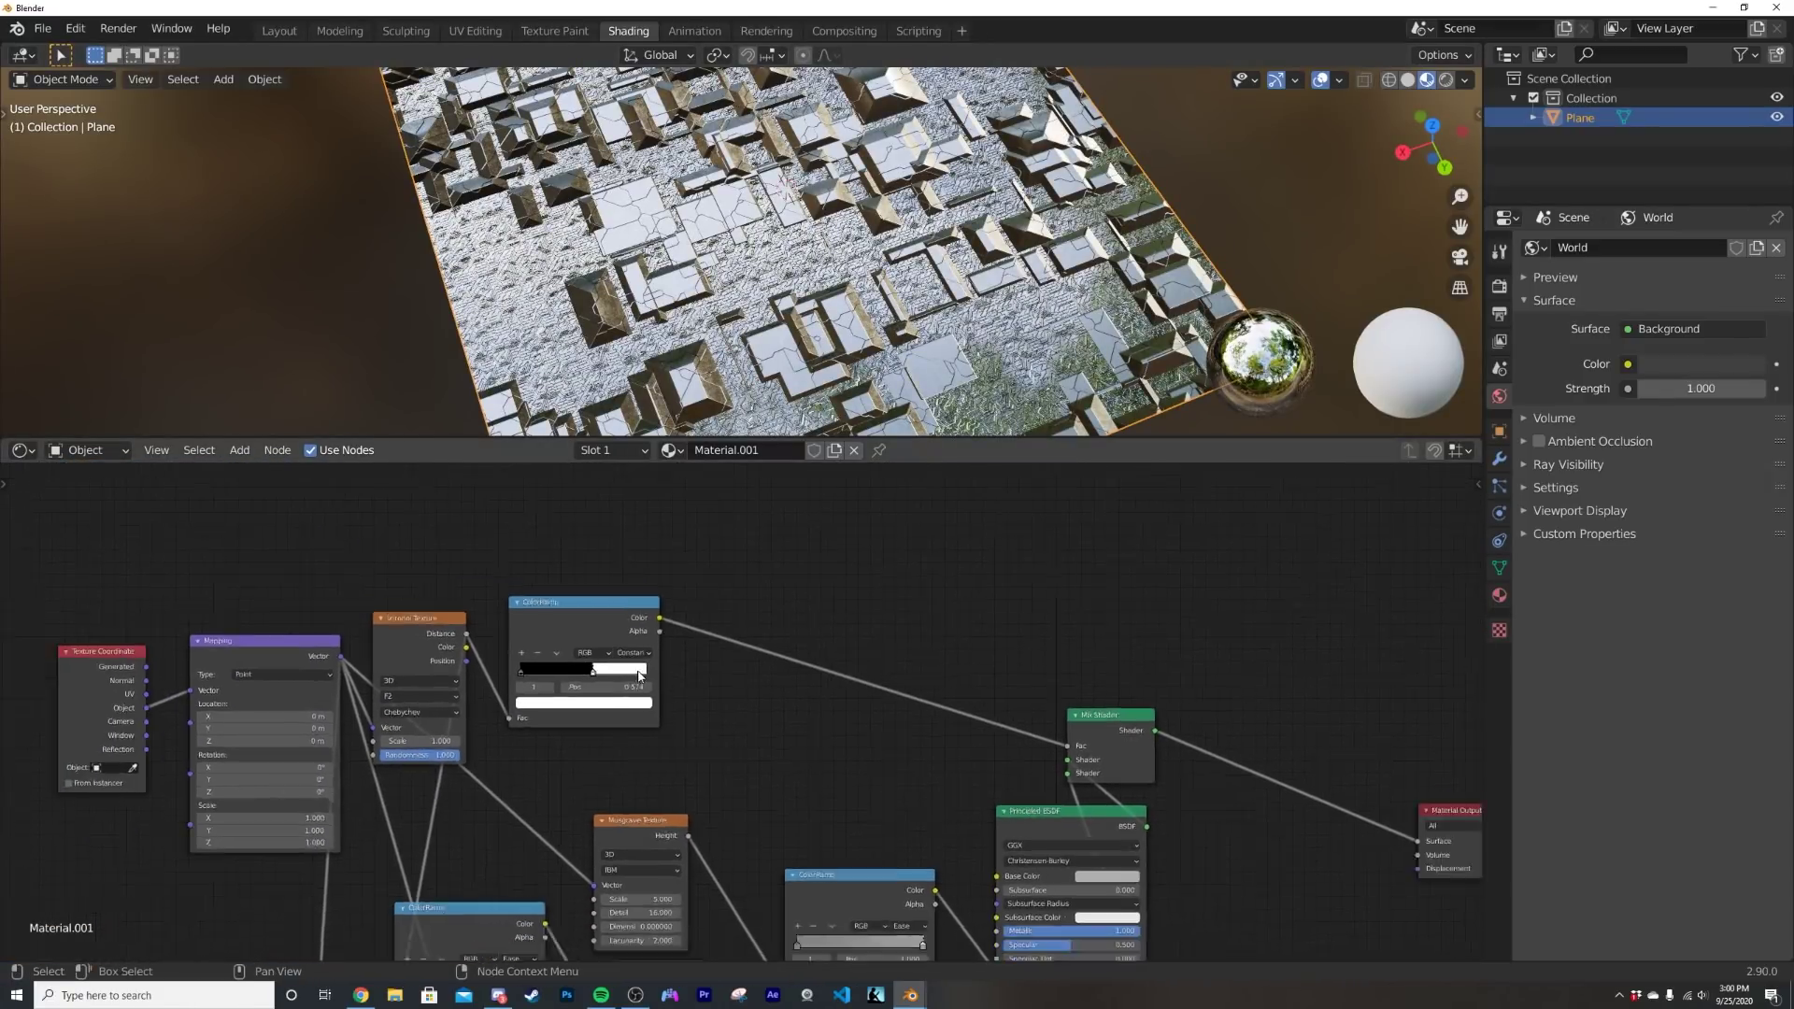
scroll(566, 743, down, 1)
middle_drag(902, 760, 879, 724)
drag(891, 684, 875, 659)
scroll(743, 704, up, 10)
ctrl+middle_drag(600, 710, 608, 708)
drag(554, 707, 570, 708)
- Set the Scale of the mask's Chebychev F2 Voronoi Texture to 0.780 and inspect the panels across the plane
middle_drag(823, 352, 753, 365)
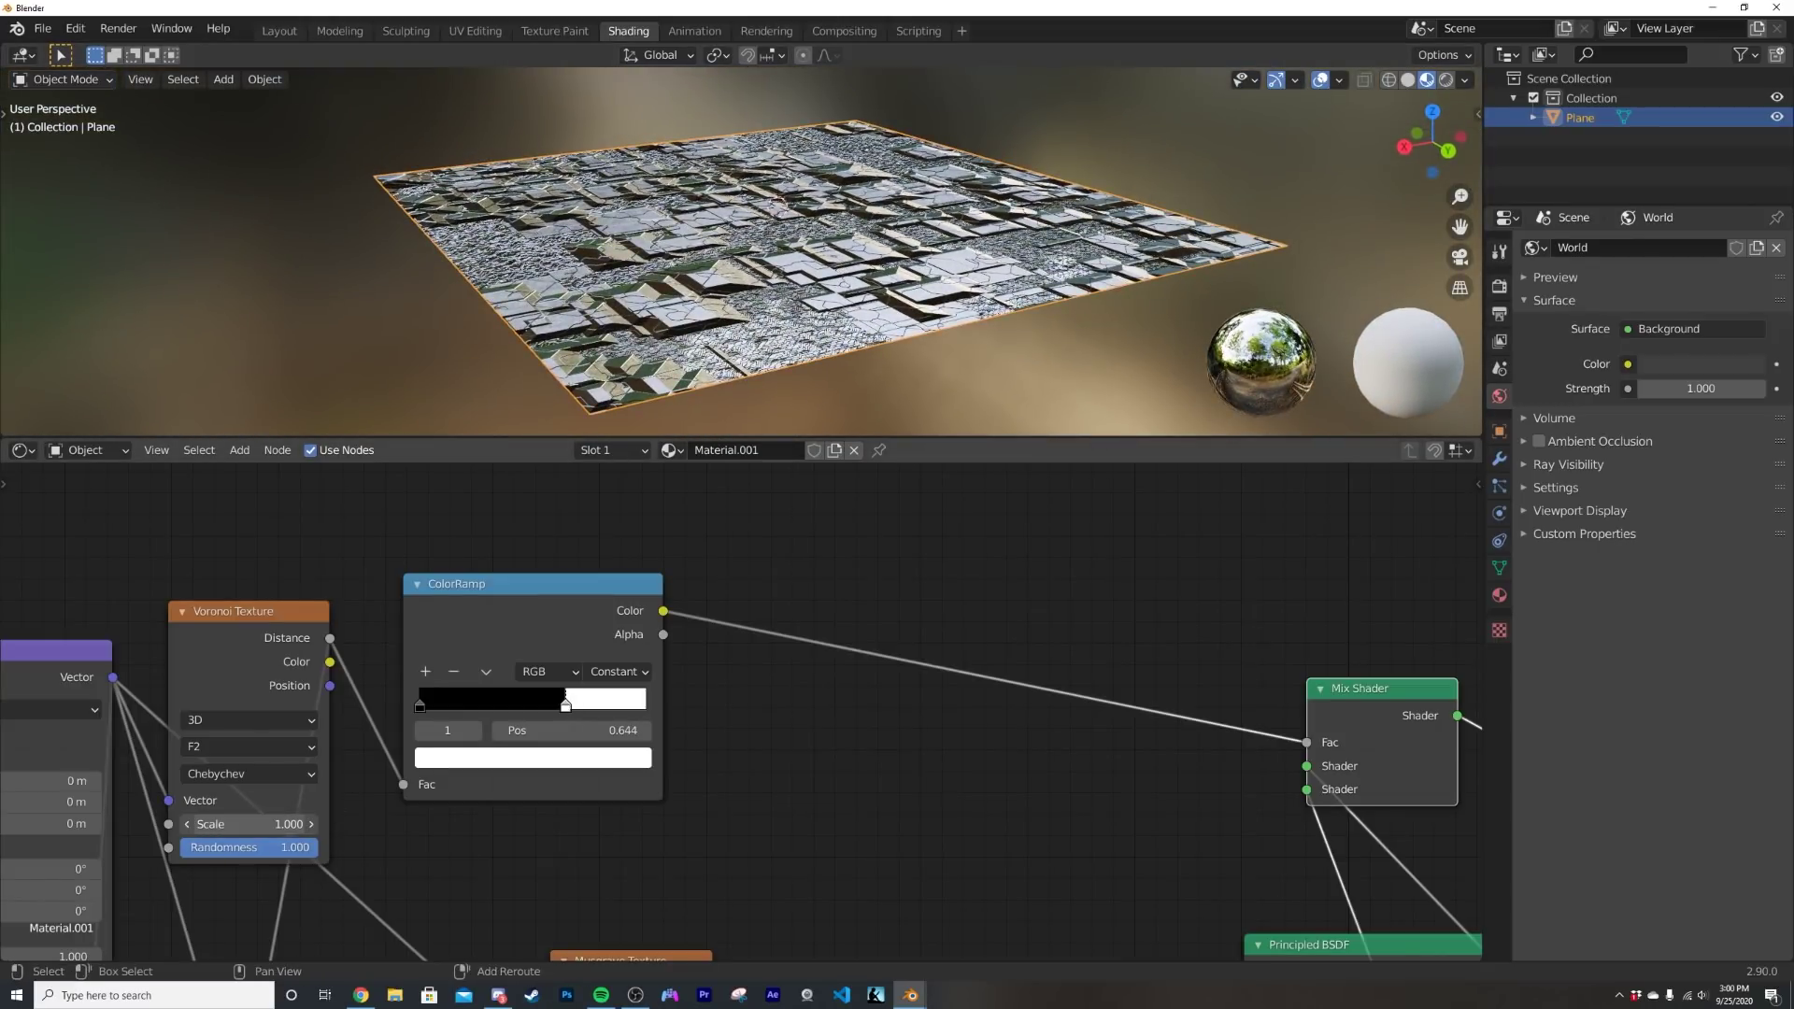
drag(250, 824, 229, 825)
scroll(802, 278, up, 4)
middle_drag(802, 278, 534, 273)
scroll(752, 338, down, 5)
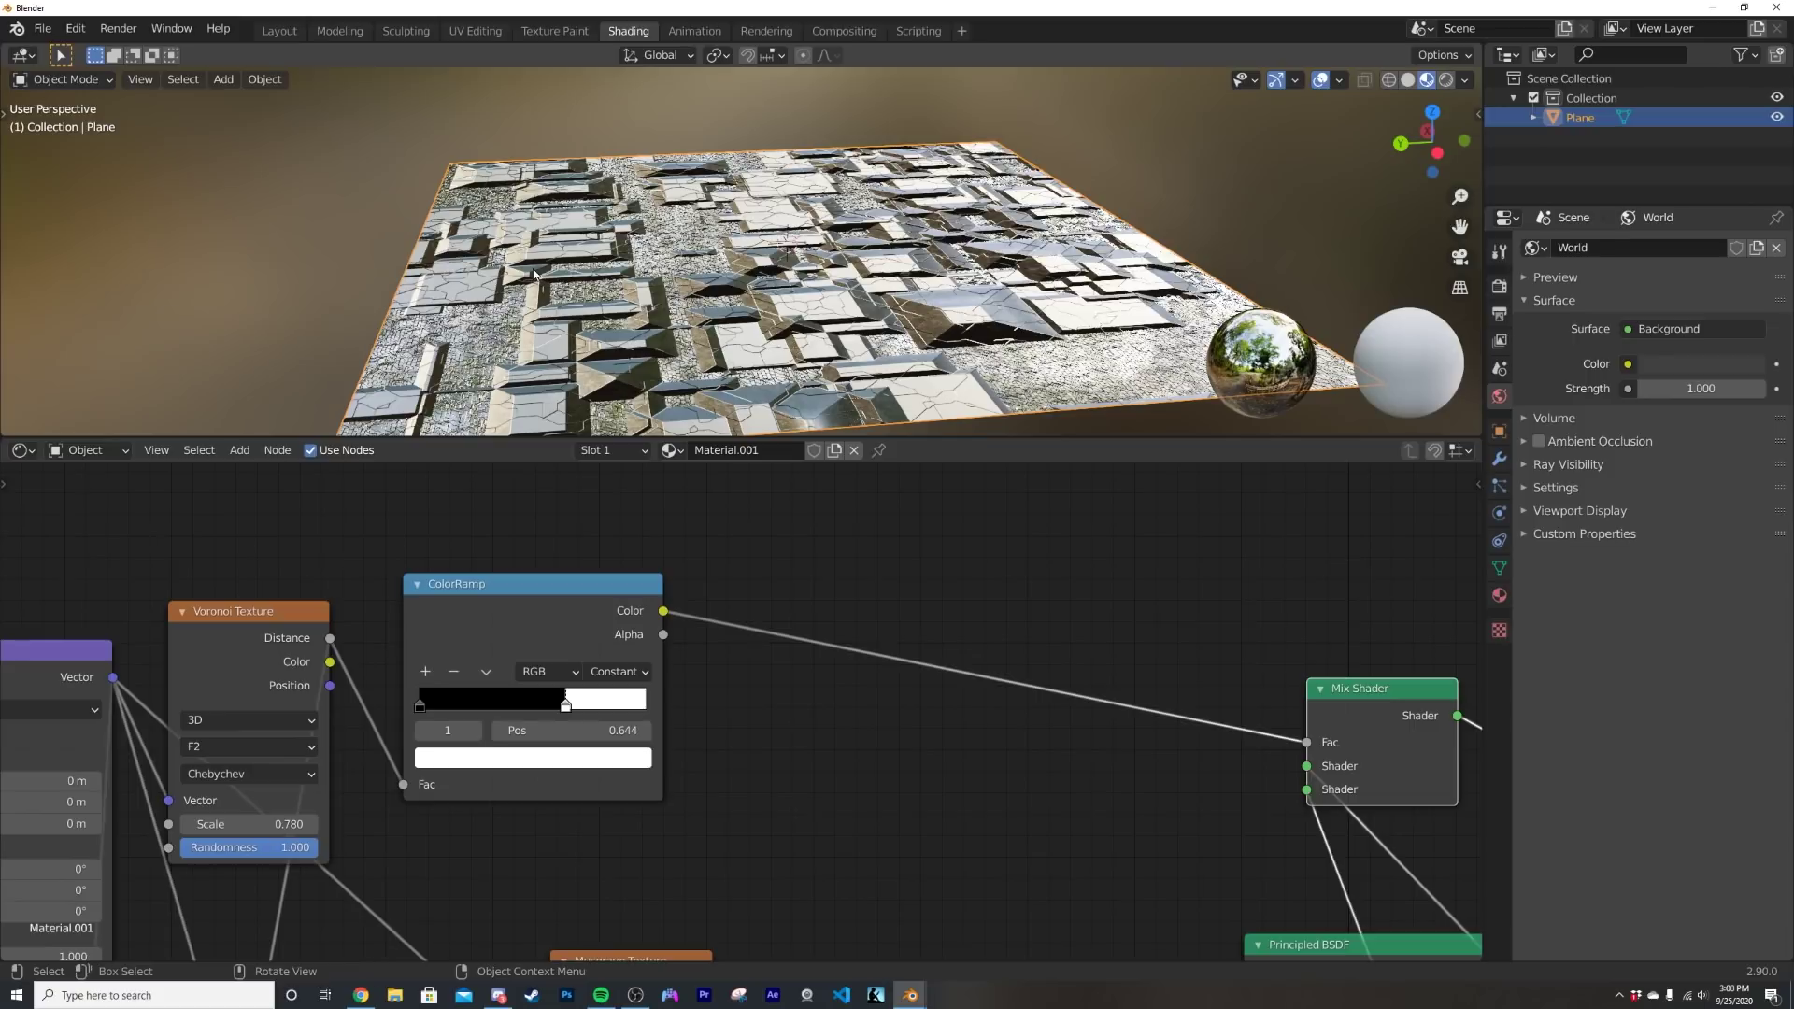
scroll(817, 727, down, 2)
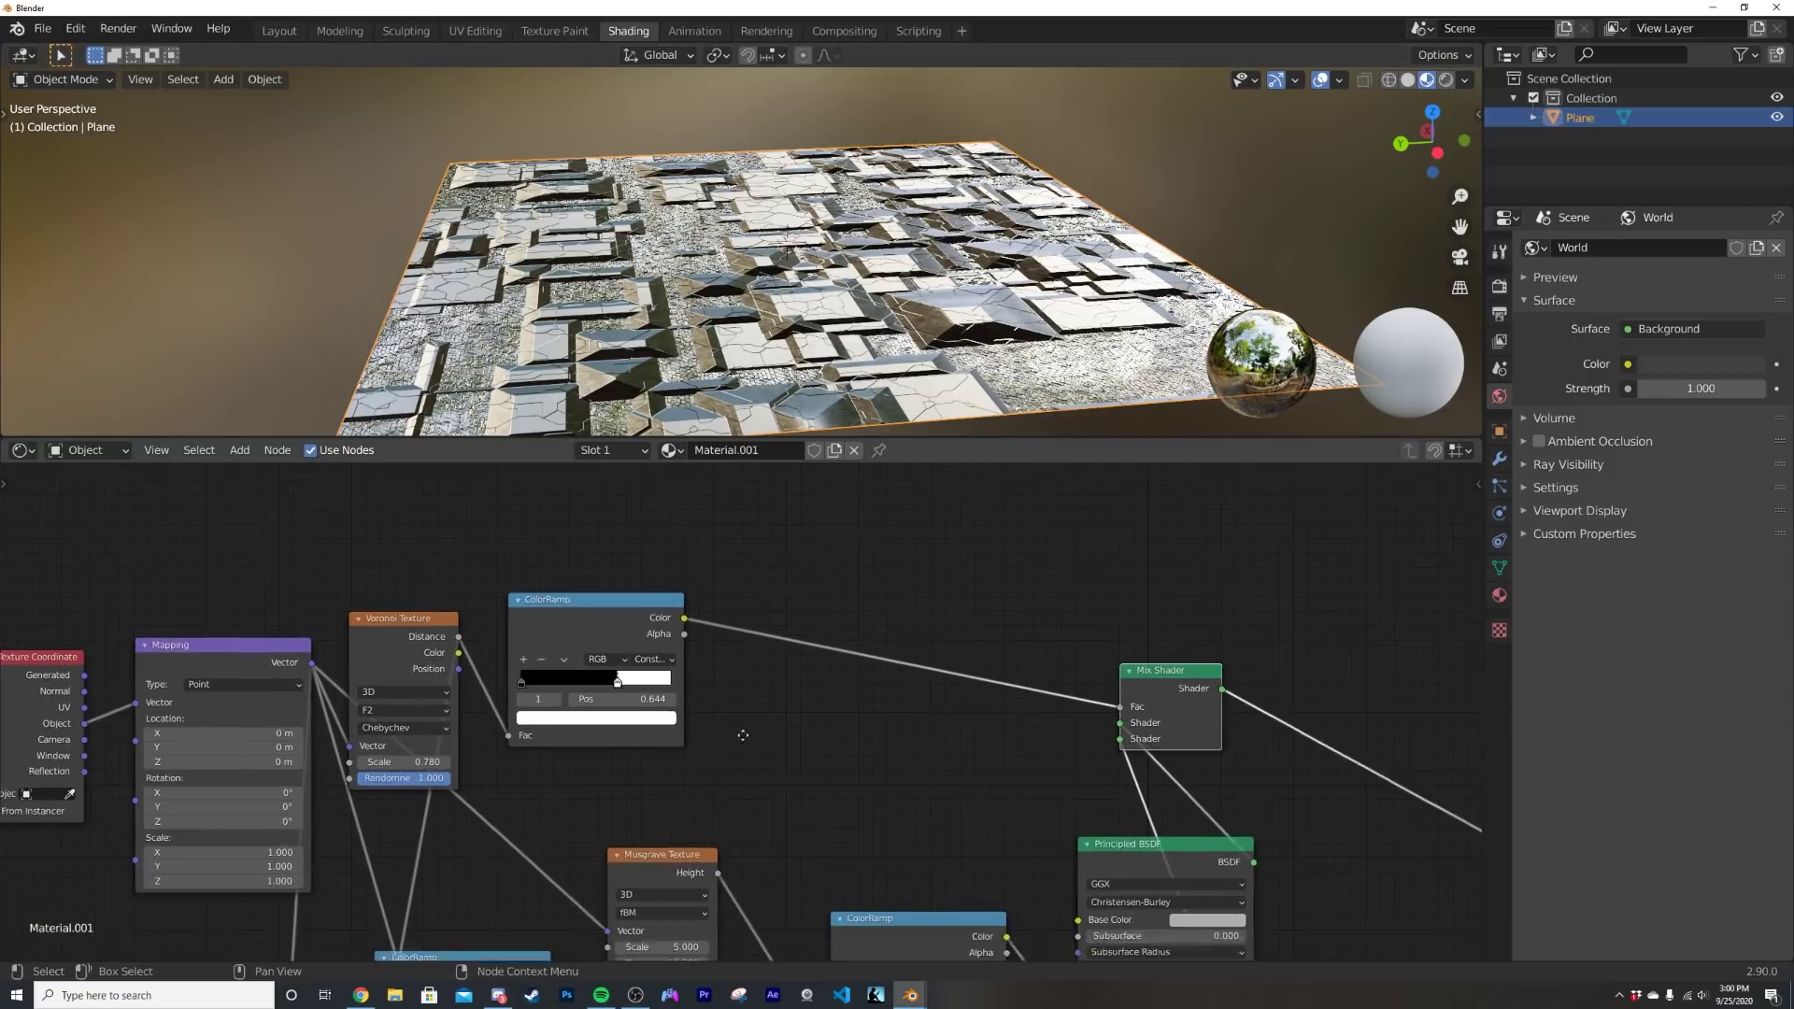
middle_drag(817, 727, 737, 590)
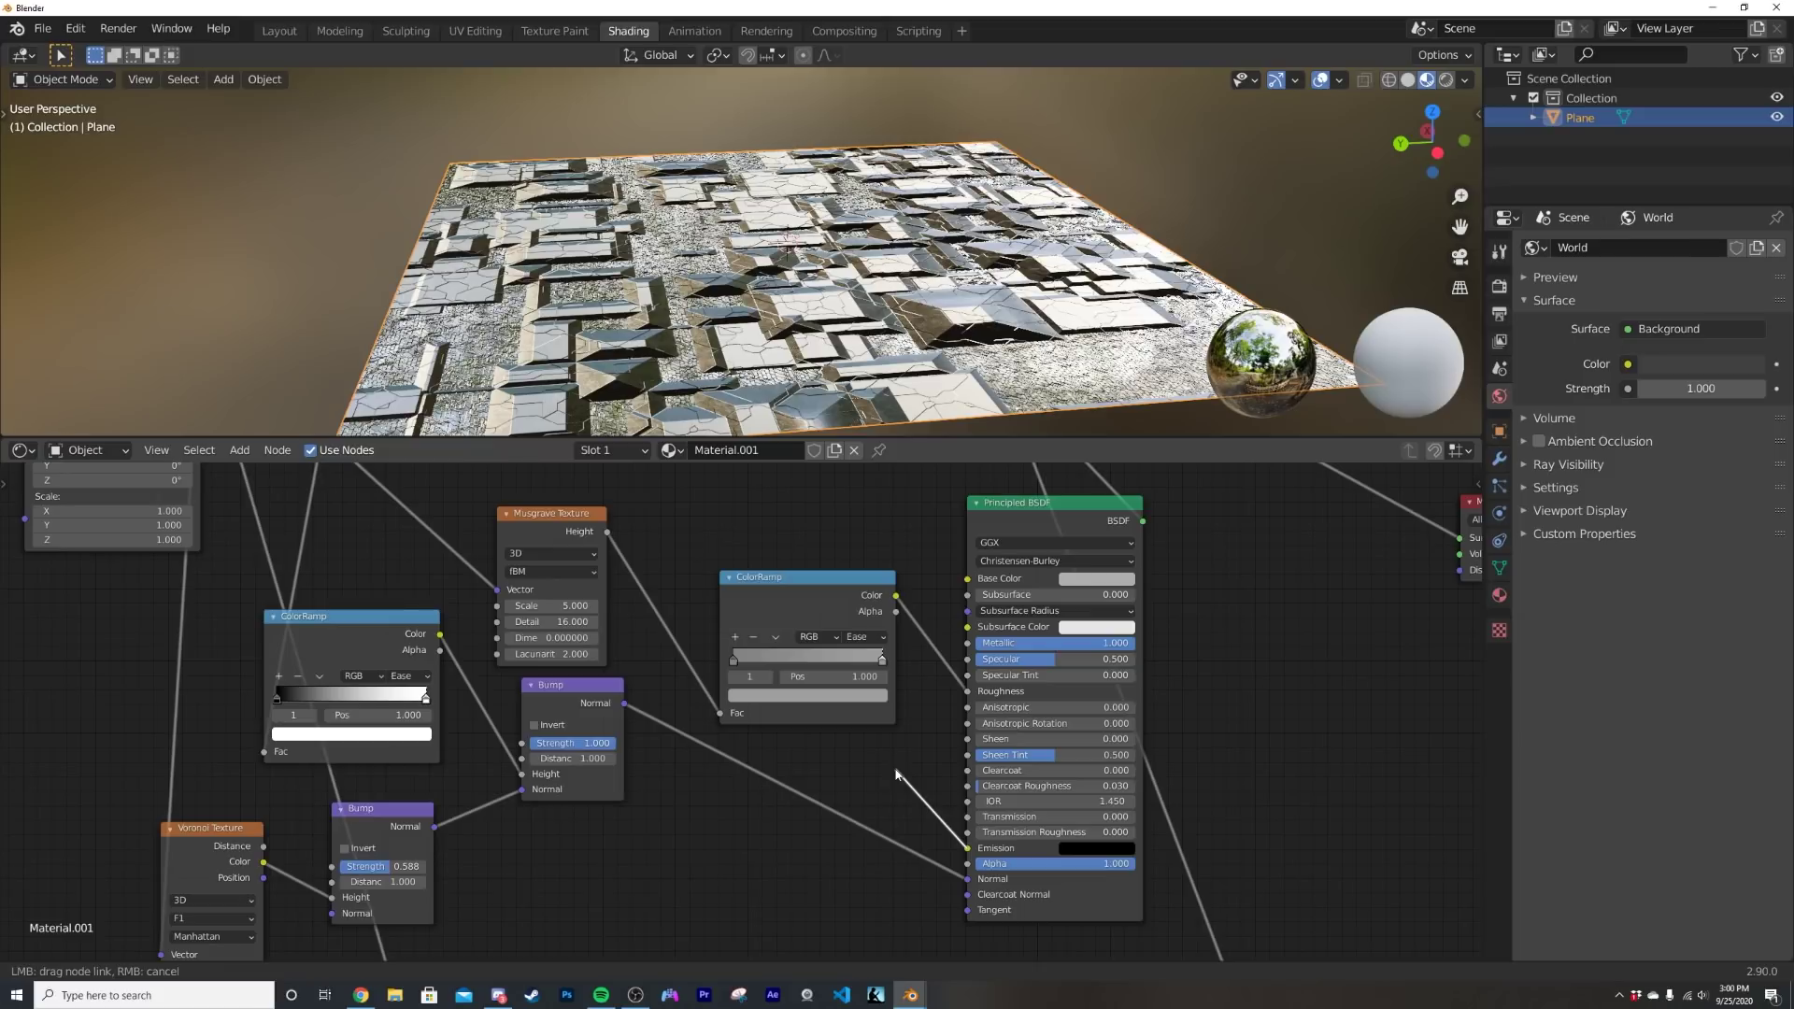
drag(857, 808, 858, 796)
scroll(860, 738, down, 3)
middle_drag(828, 336, 762, 365)
scroll(797, 664, down, 4)
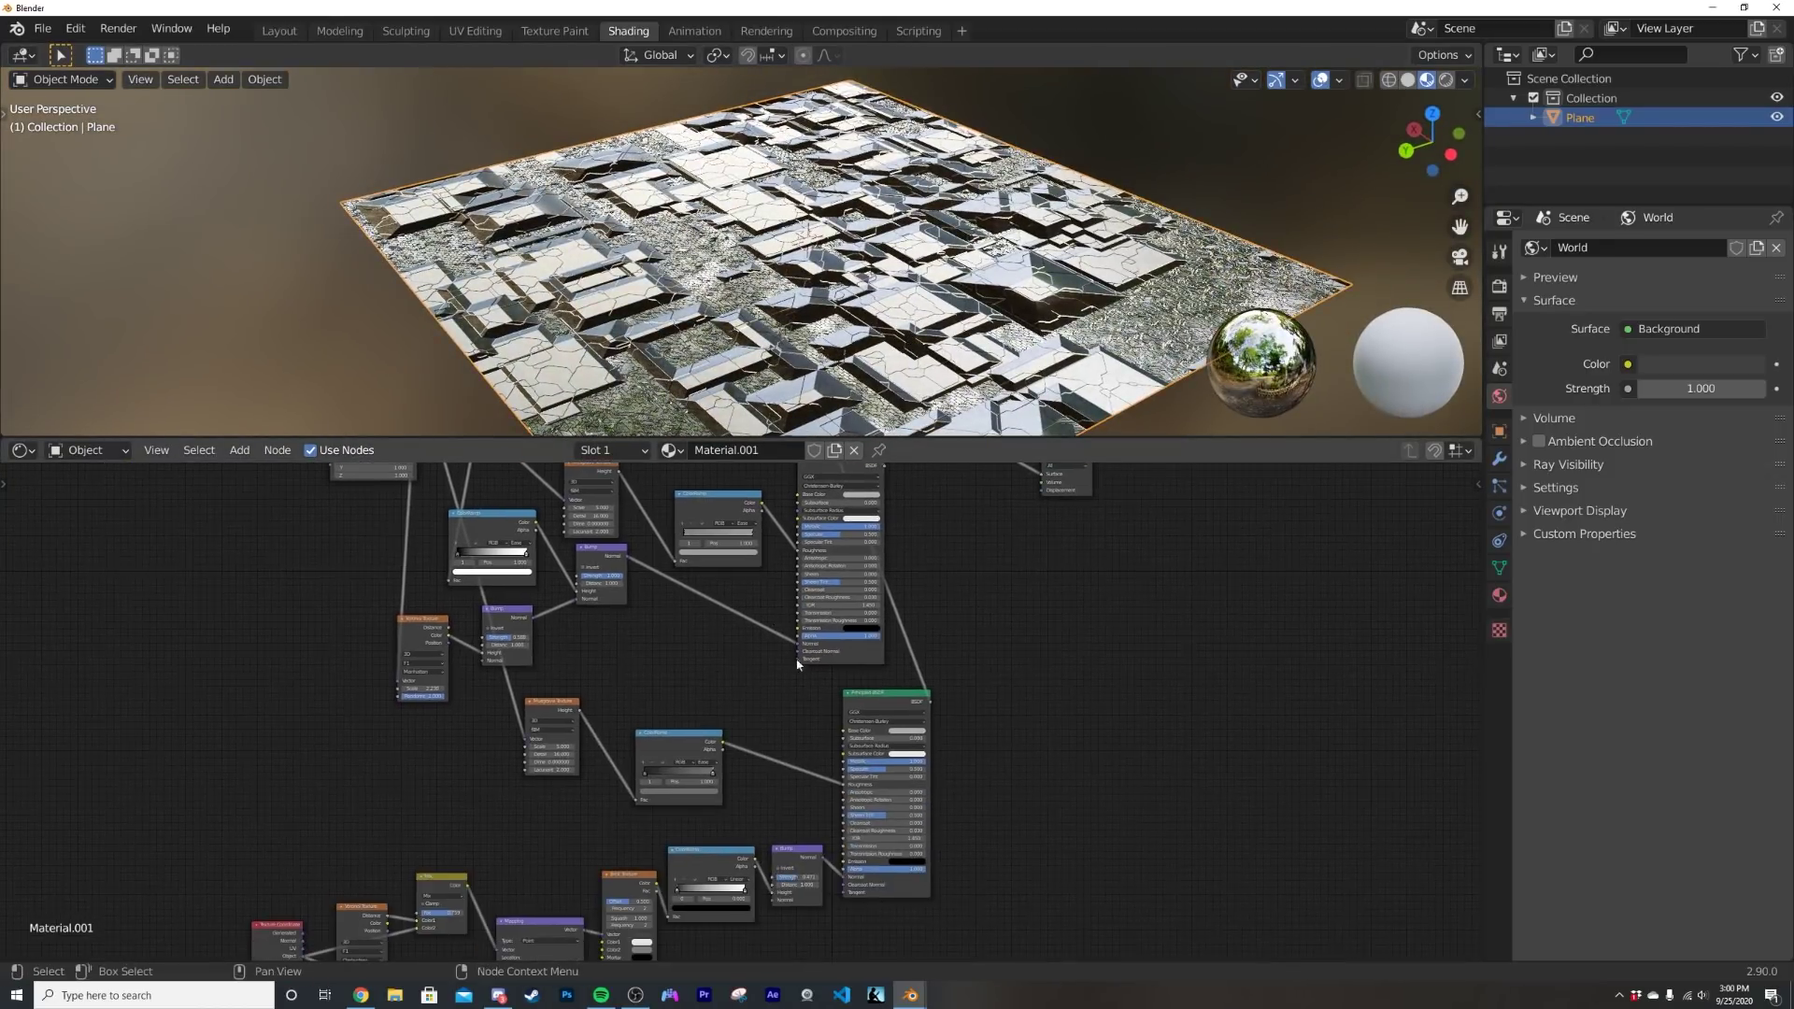
- Move the first Principled BSDF, its texture branch and the mask nodes together away from the Mix Shader to spread the node tree
scroll(821, 817, up, 1)
middle_drag(849, 475, 729, 636)
scroll(687, 674, down, 2)
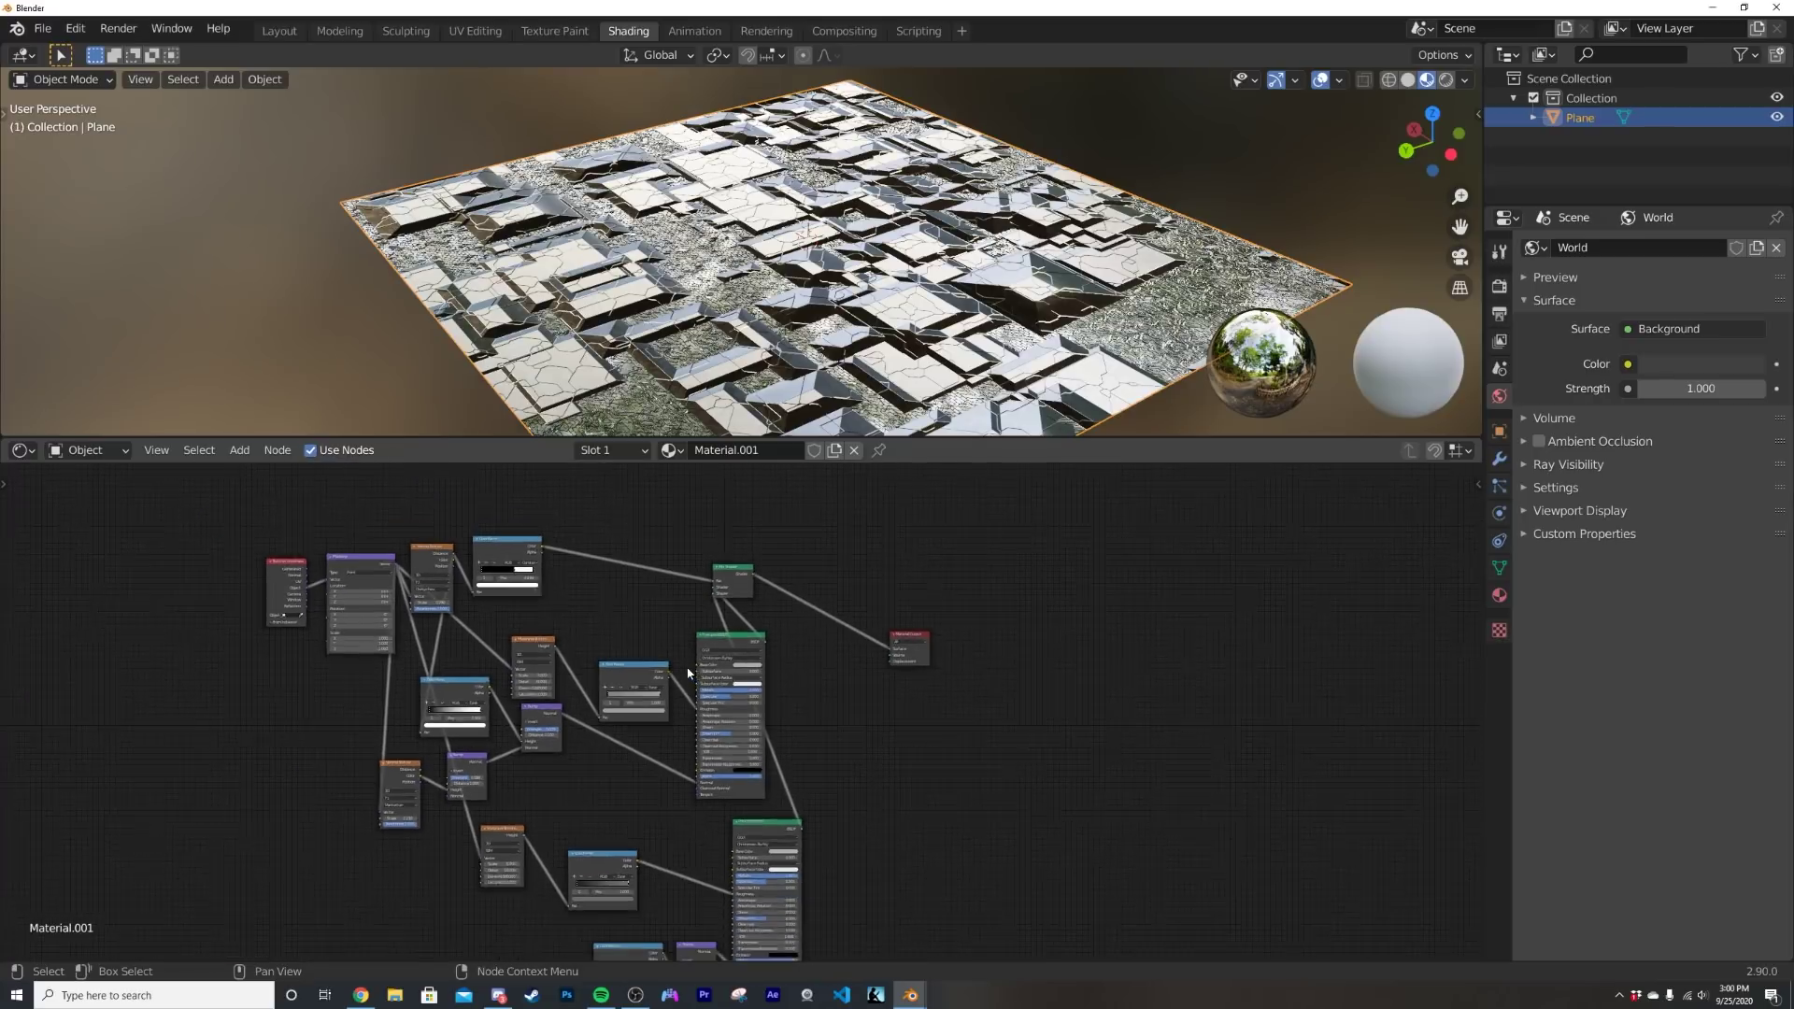
scroll(688, 673, down, 1)
drag(249, 670, 705, 854)
key(g)
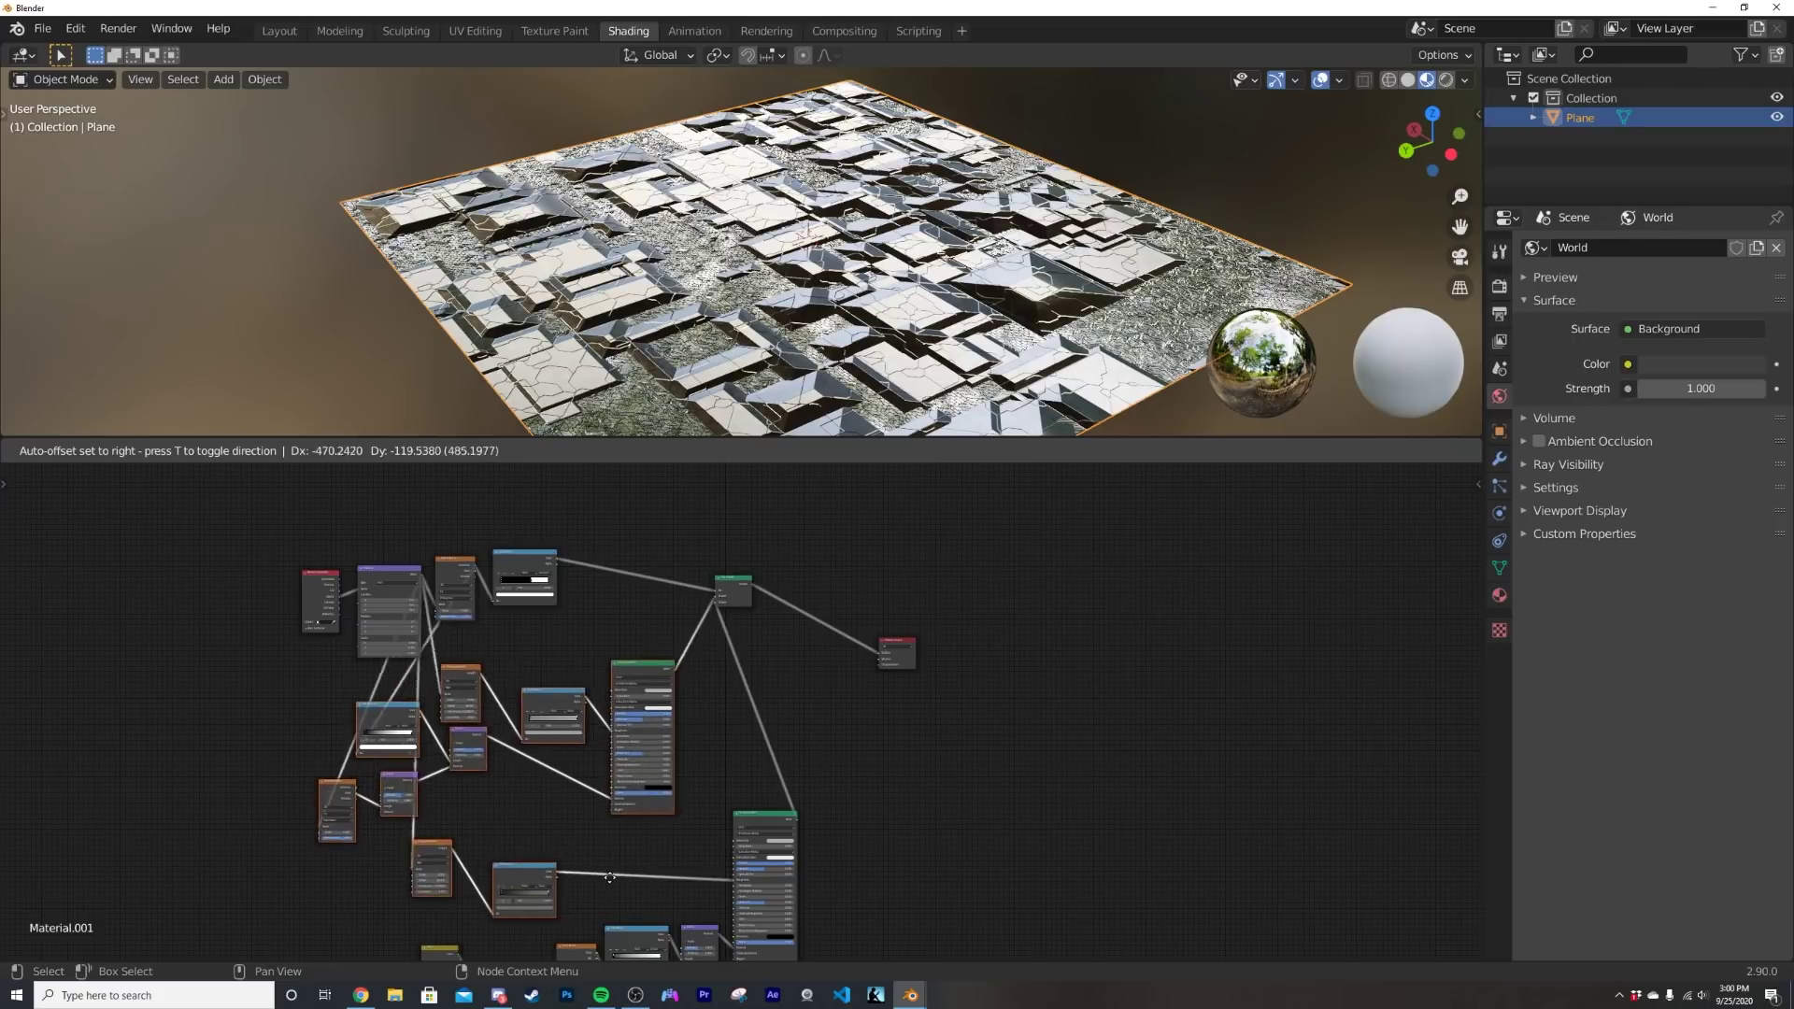
click(587, 882)
- Move the Texture Coordinate, Mapping, mask Voronoi and mask ColorRamp nodes higher, clear of the first shader's branch
drag(564, 513, 435, 828)
key(g)
click(278, 517)
- Move the copied Musgrave Texture and its roughness ColorRamp closer to the second Principled BSDF
key(g)
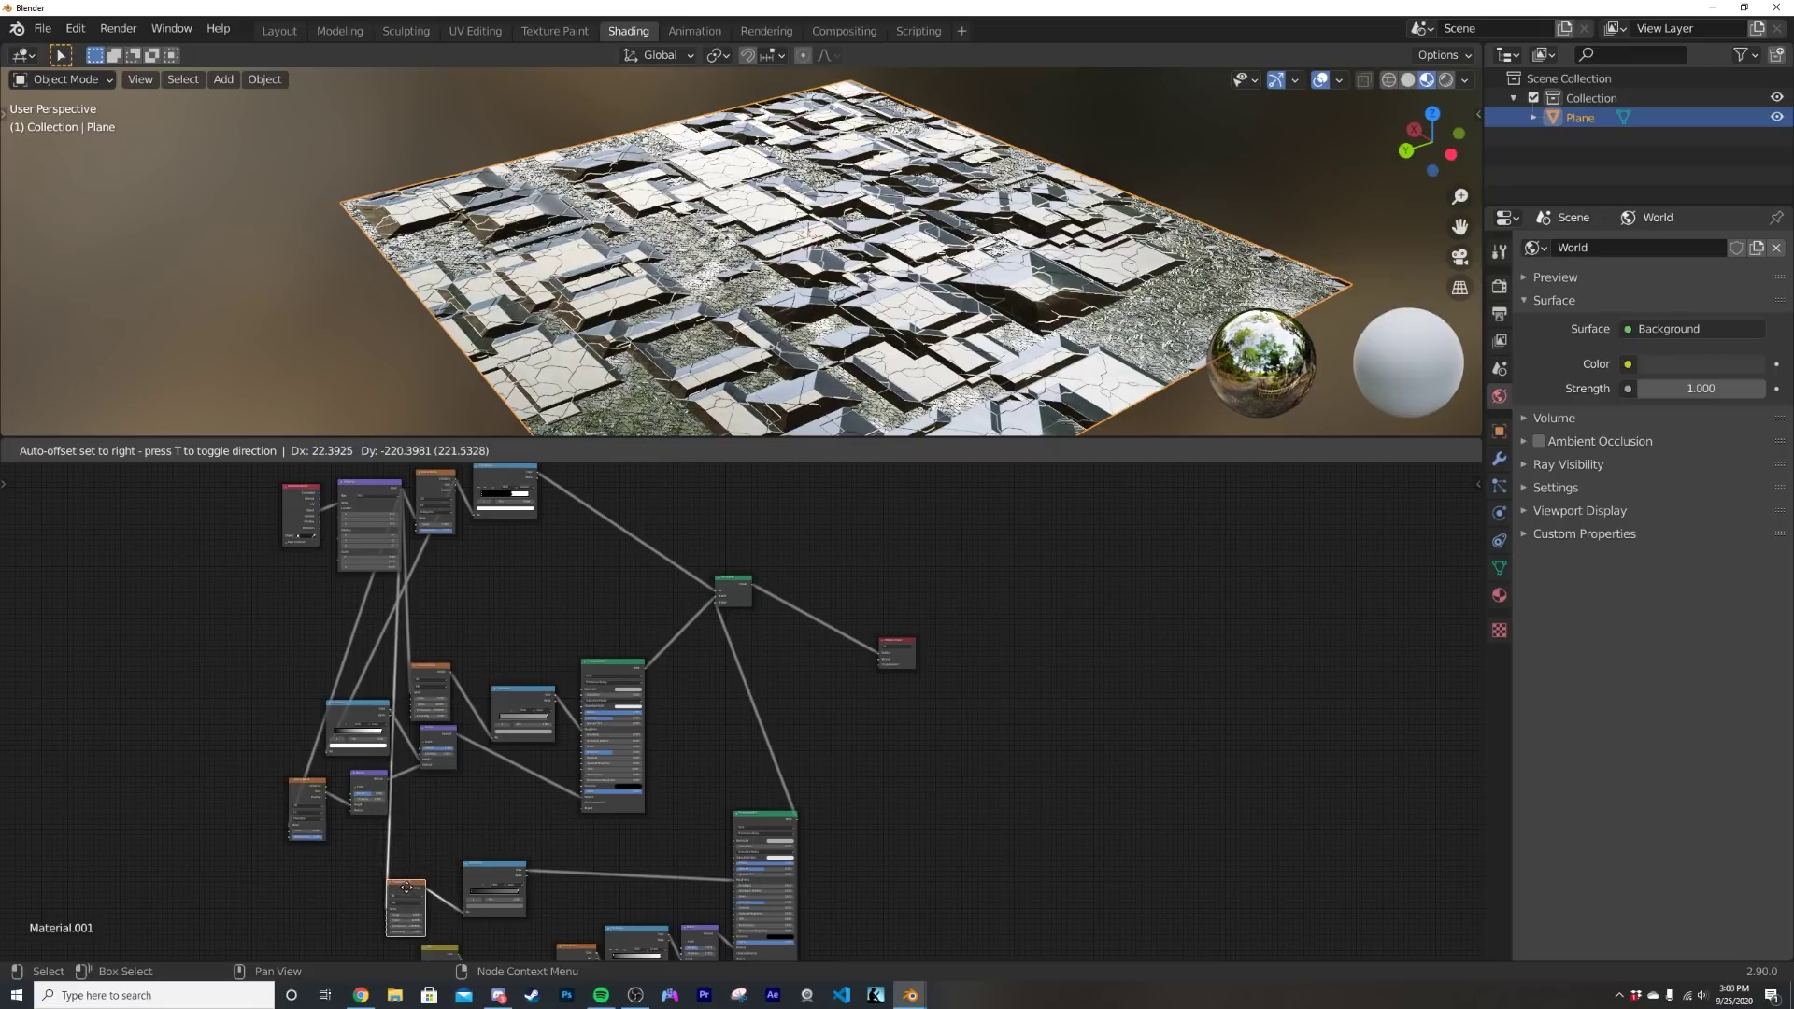
drag(587, 869, 610, 868)
drag(418, 885, 476, 887)
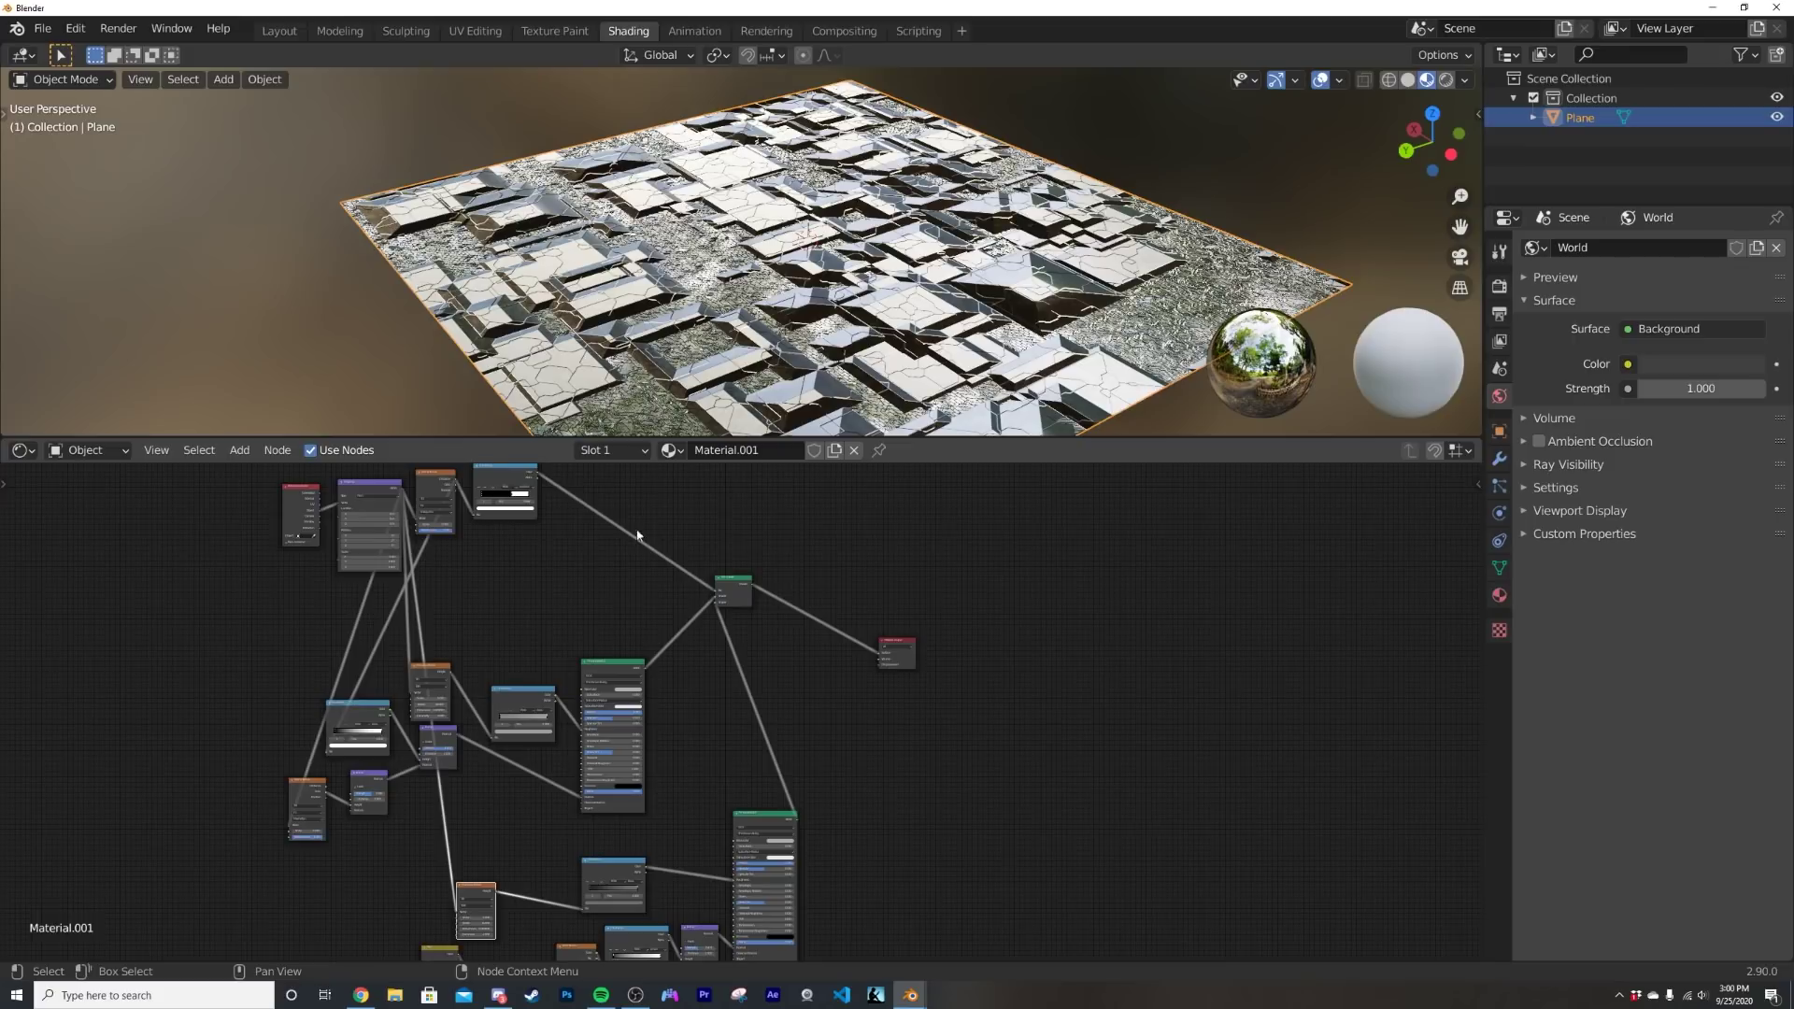
- Move the second Principled BSDF and all its texture nodes down together, leaving a gap below the first shader's branch
middle_drag(637, 536, 677, 371)
drag(721, 793, 341, 911)
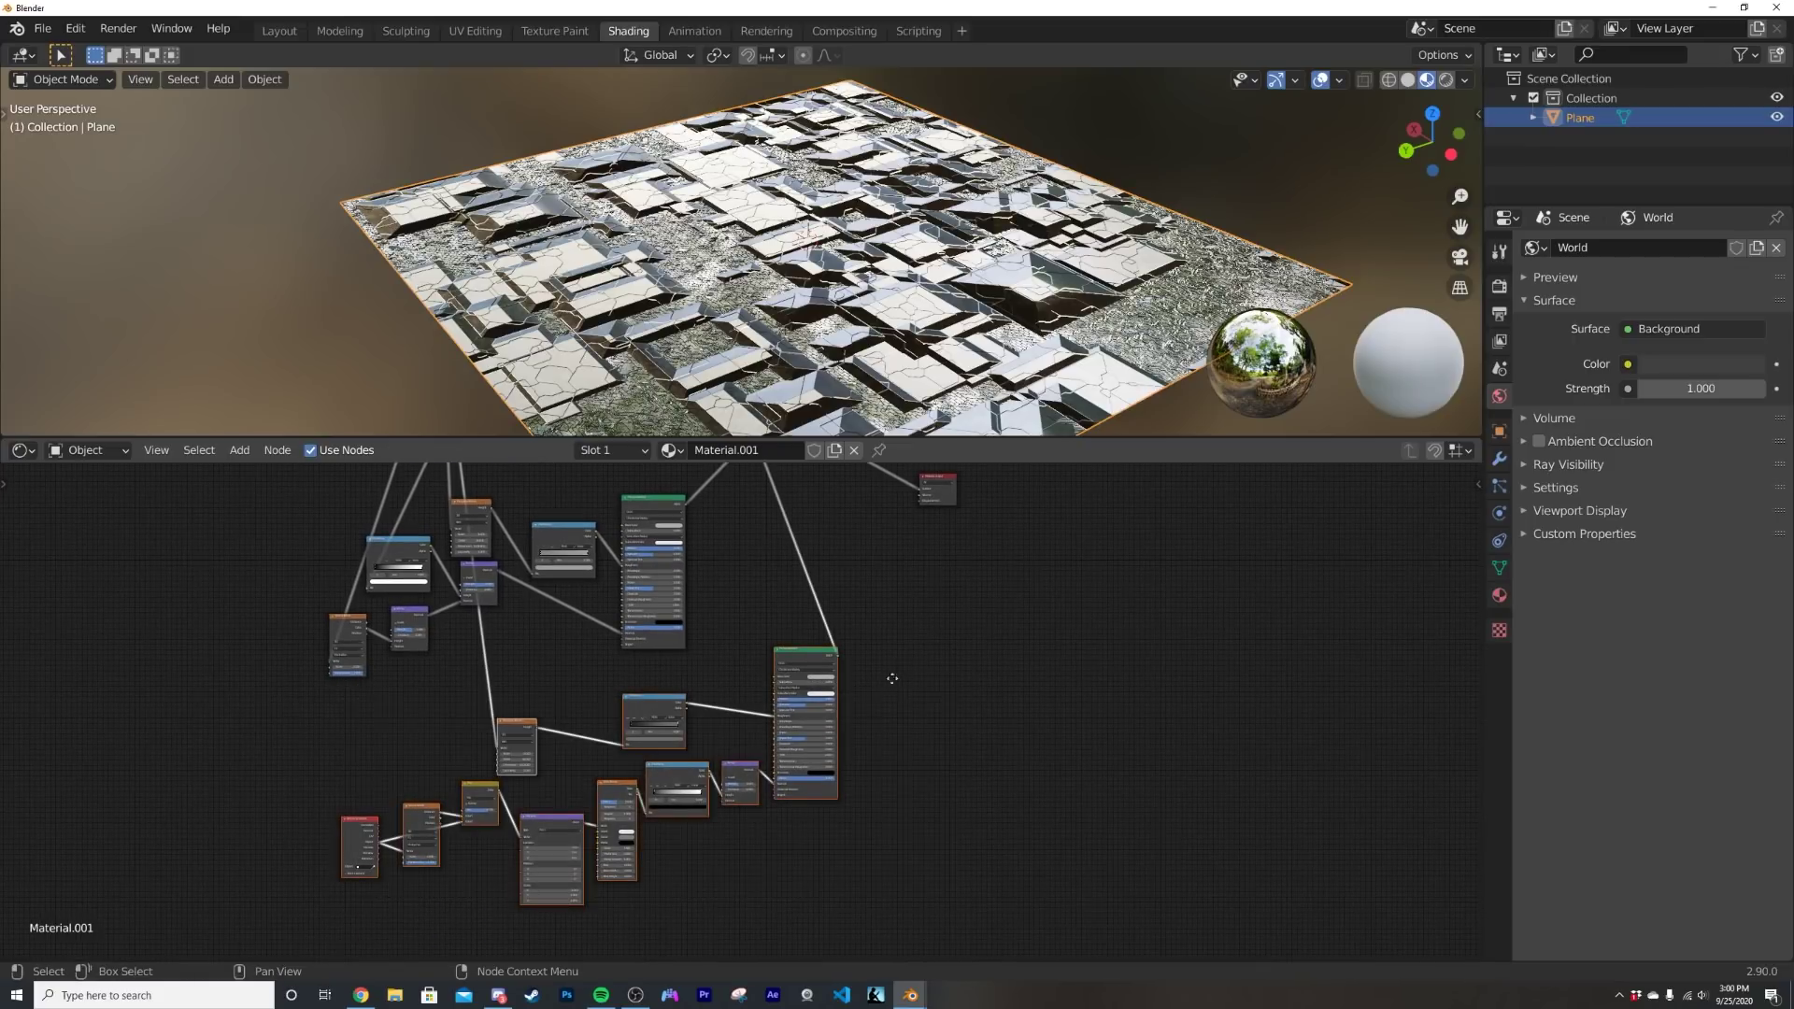
key(g)
click(773, 756)
middle_drag(805, 668, 788, 805)
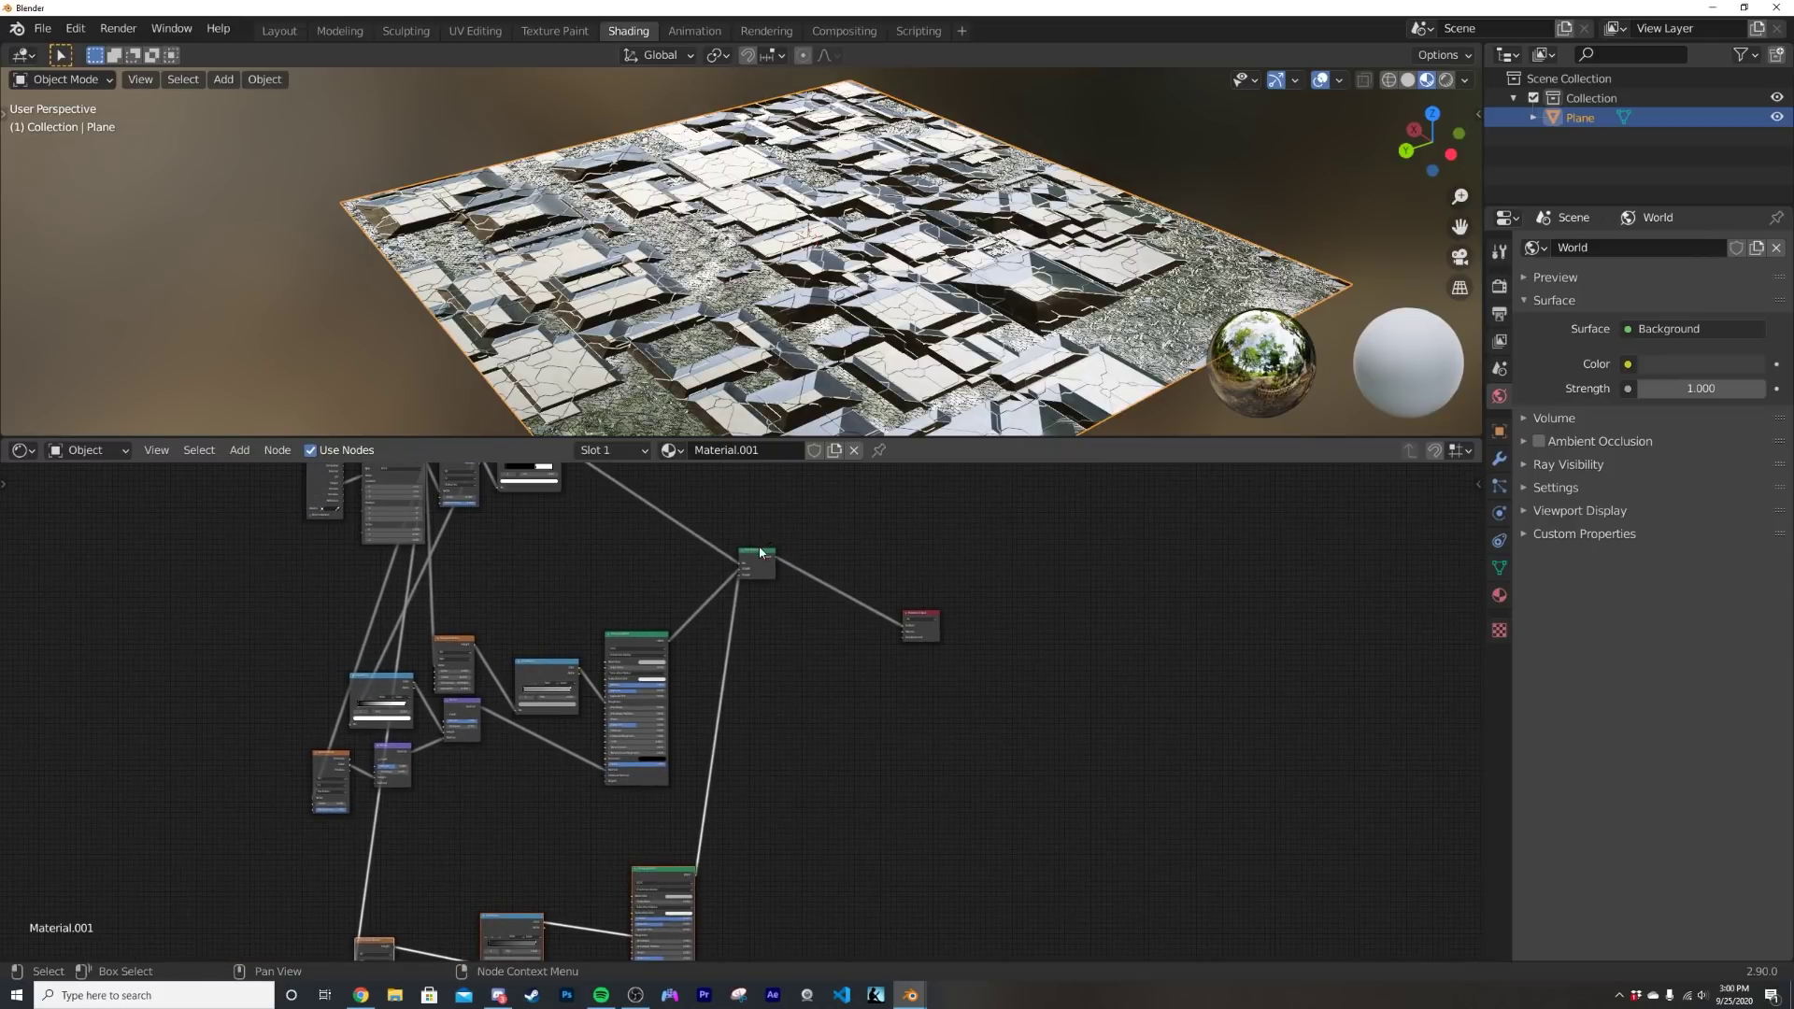
- Lower the Mix Shader so it sits beside the two shader branches
drag(760, 552, 781, 668)
scroll(731, 803, down, 5)
middle_drag(455, 830, 616, 777)
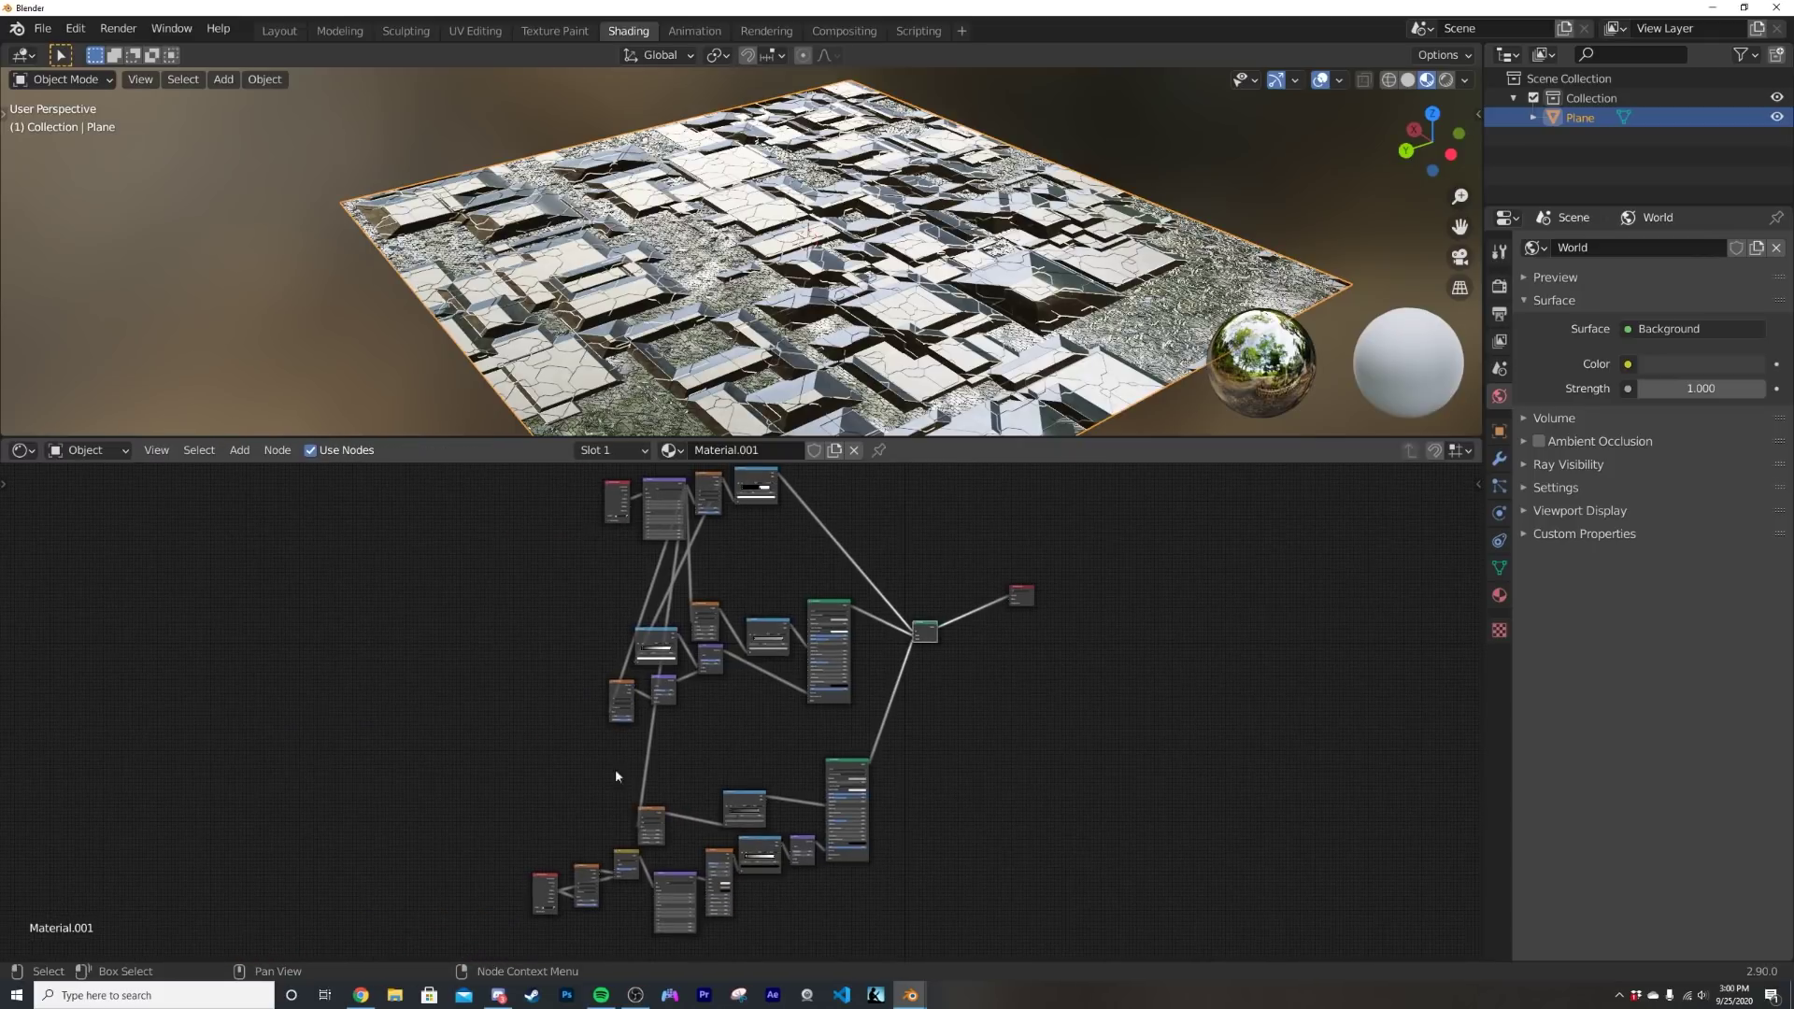
middle_drag(876, 806, 736, 733)
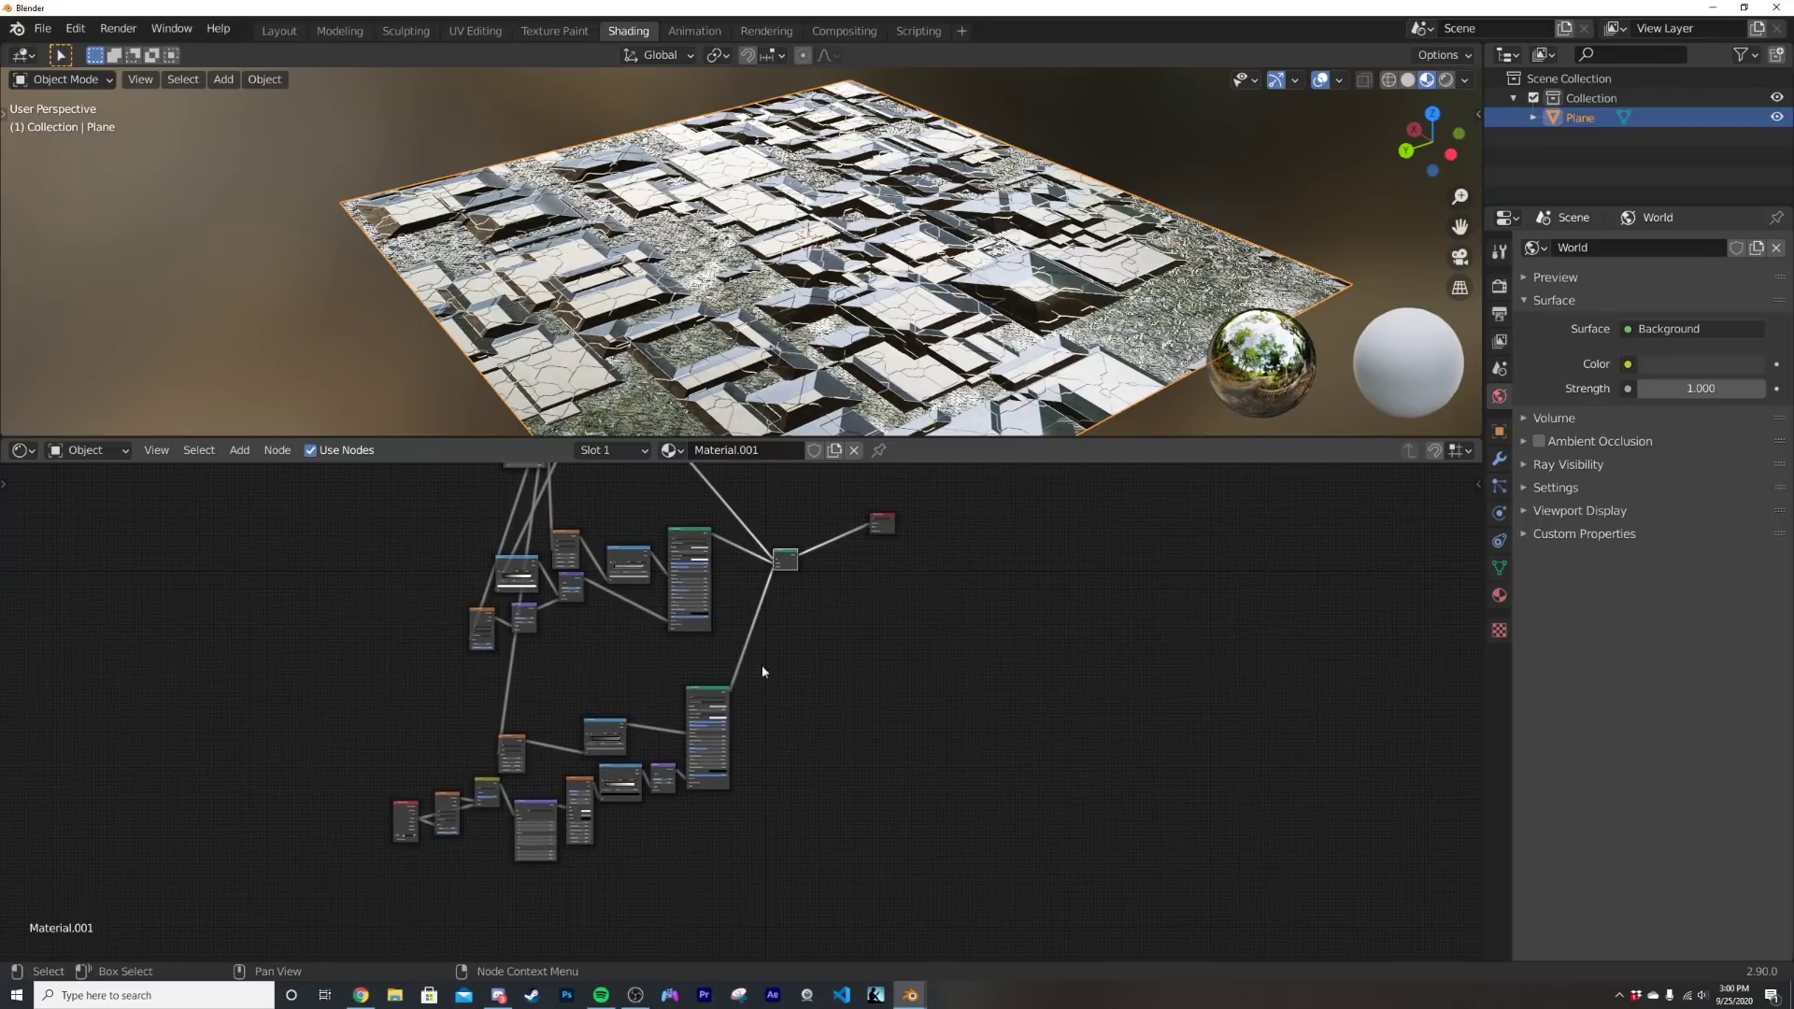
- Duplicate the Mix Shader and insert the copy between the second Principled BSDF and the original Mix Shader
scroll(761, 666, up, 9)
middle_drag(815, 613, 813, 684)
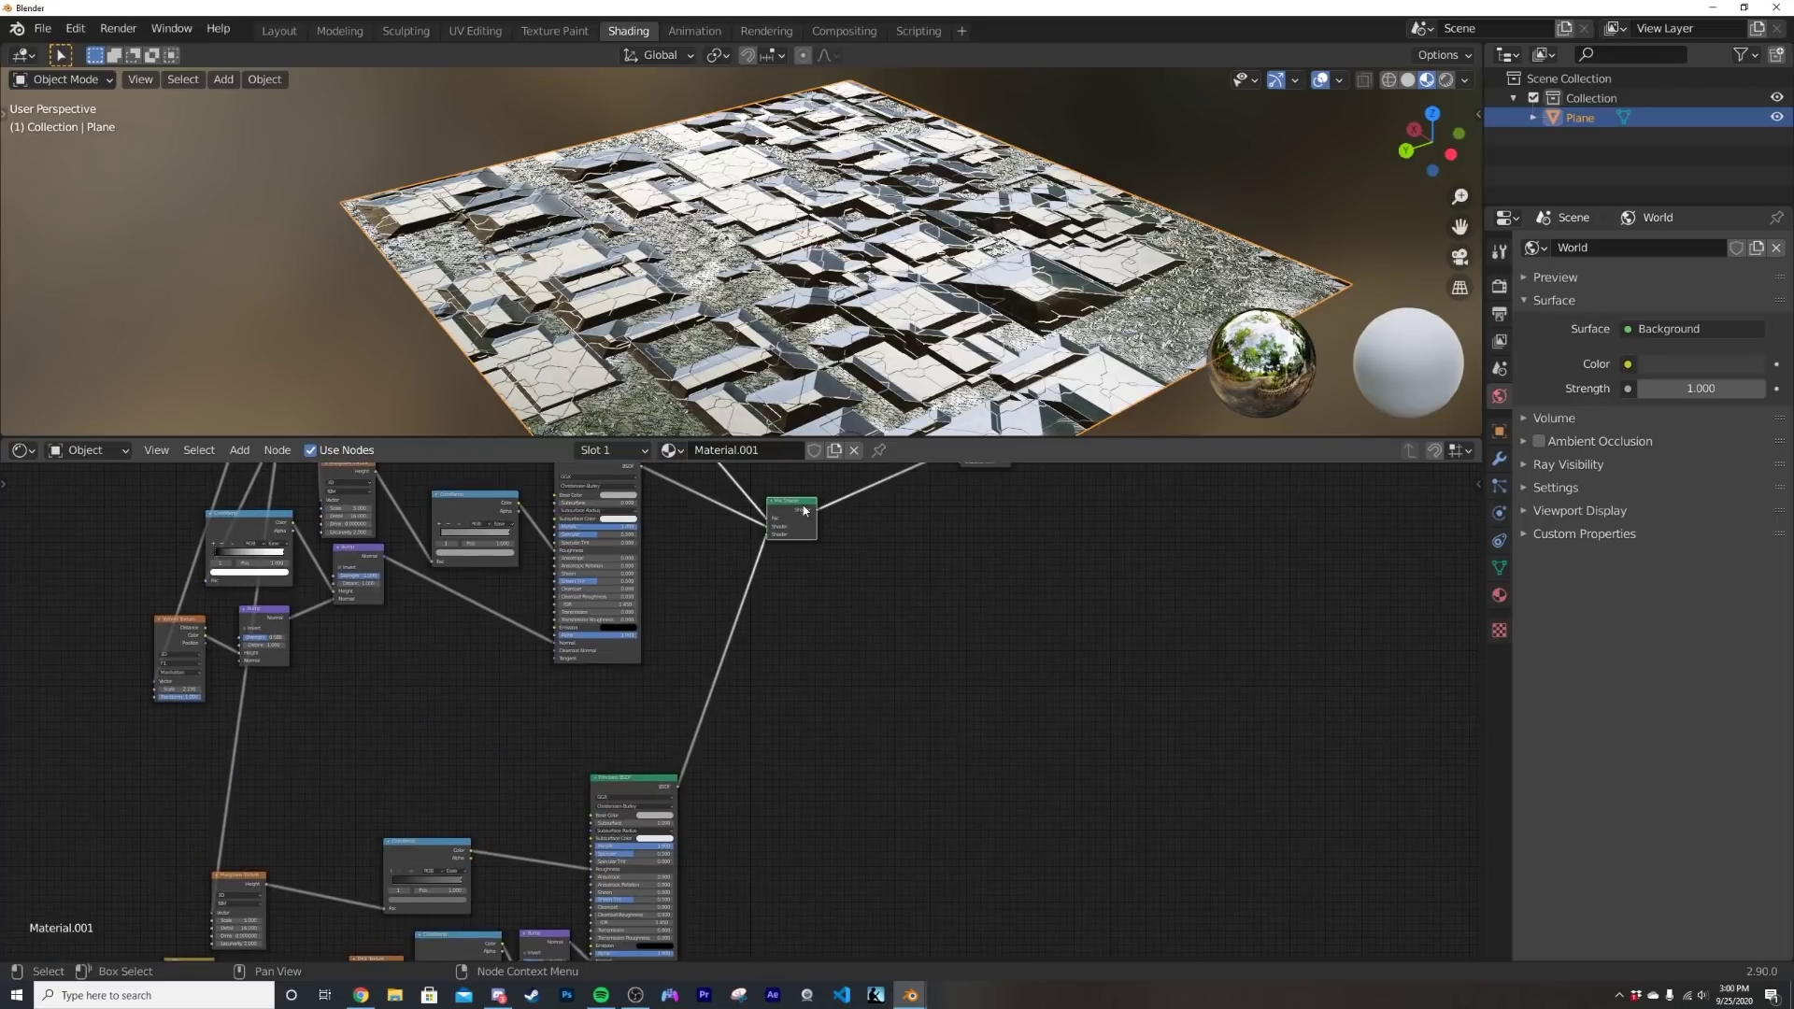
drag(804, 511, 737, 692)
scroll(625, 719, up, 4)
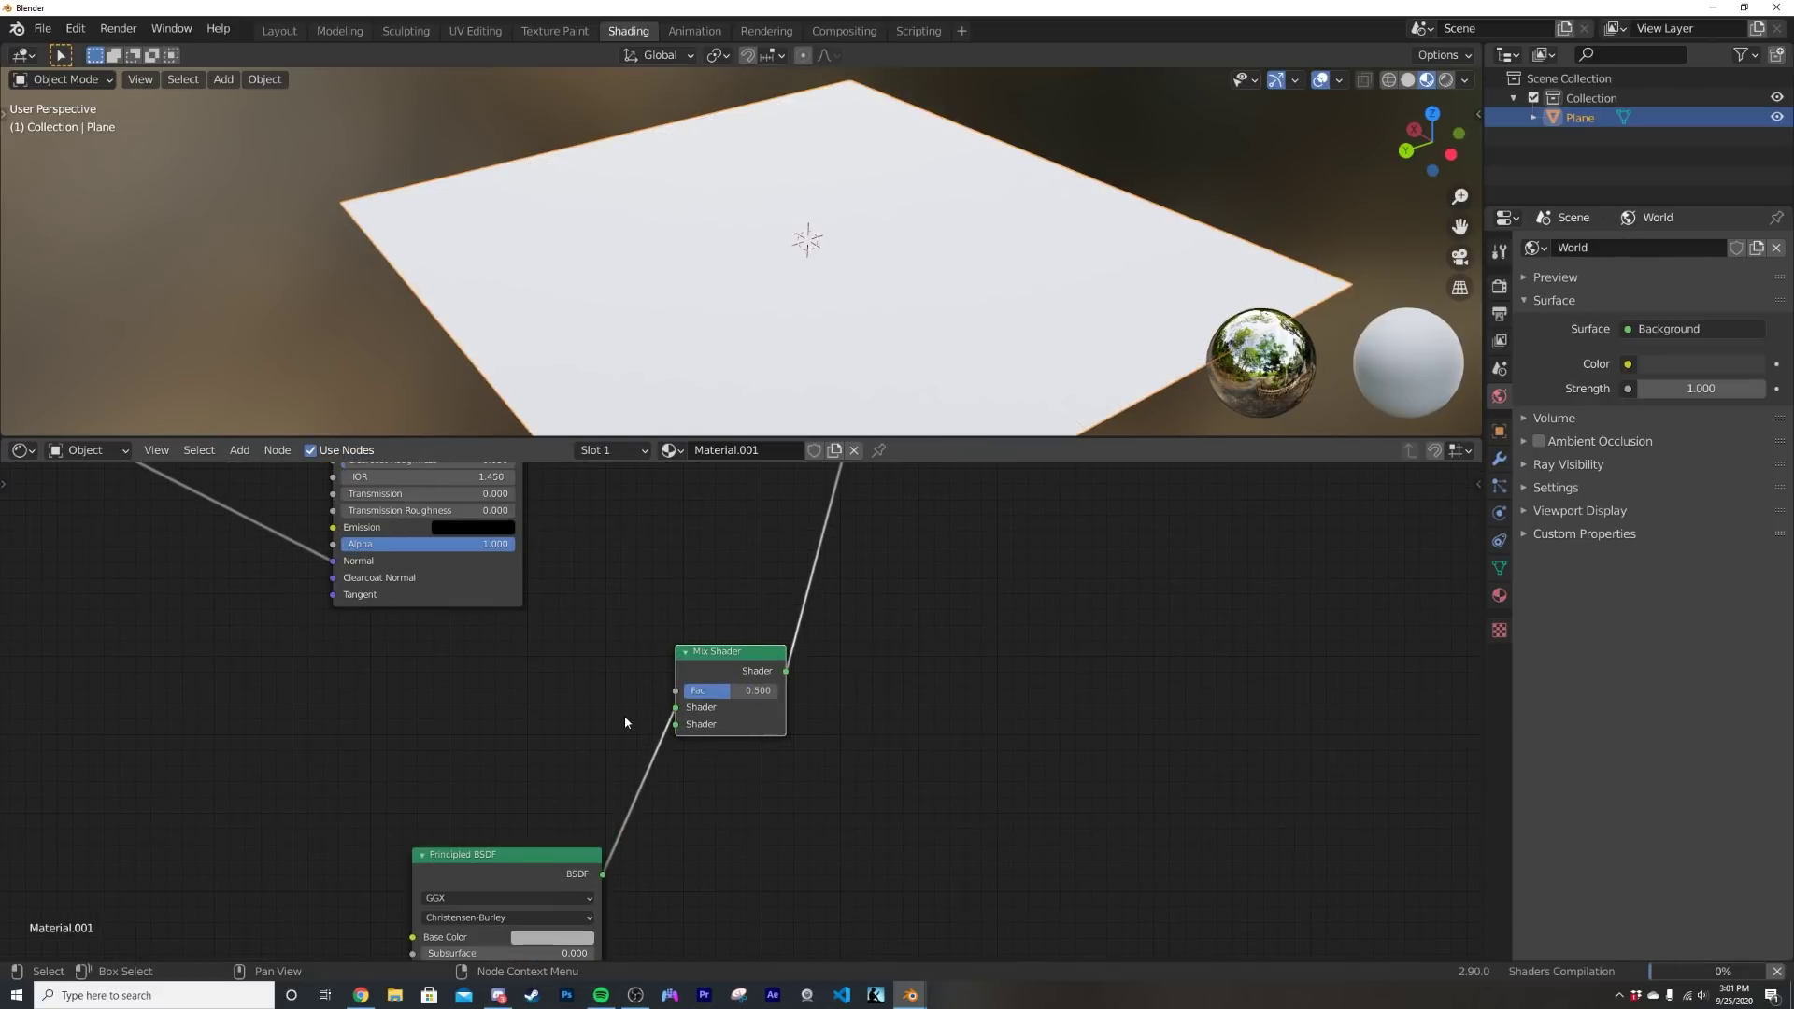
scroll(628, 711, down, 5)
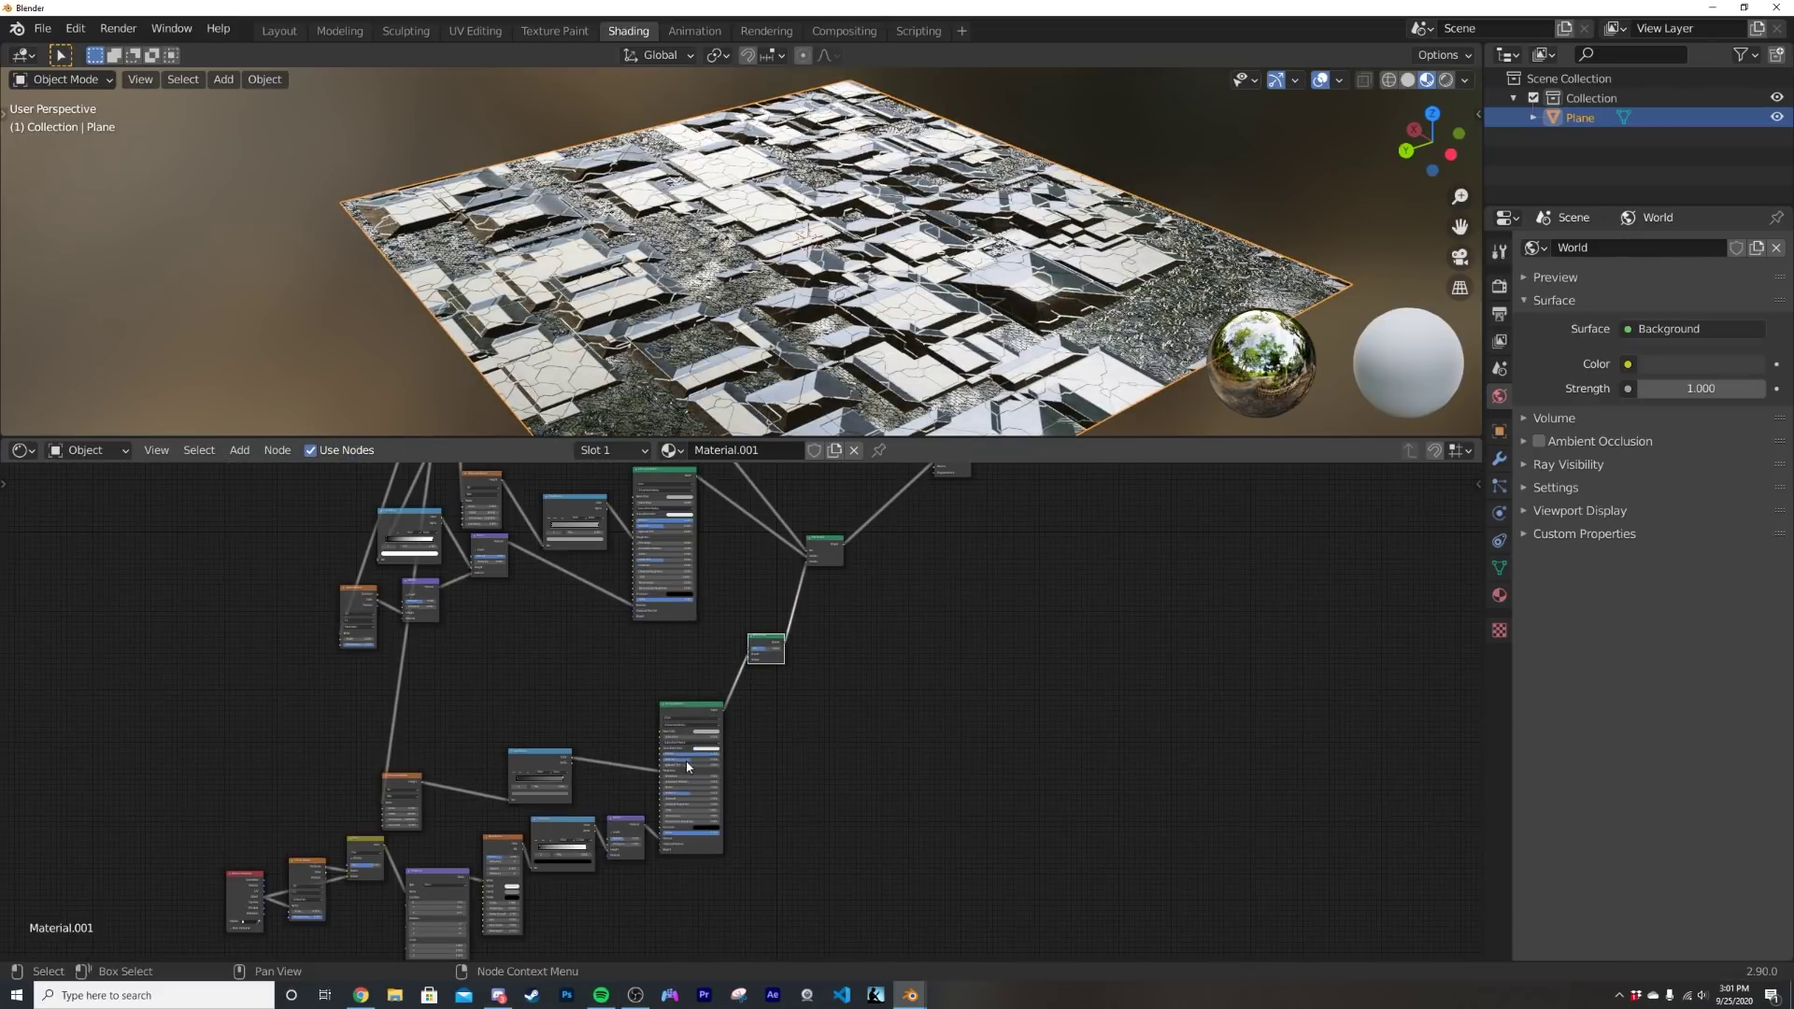
scroll(304, 839, down, 2)
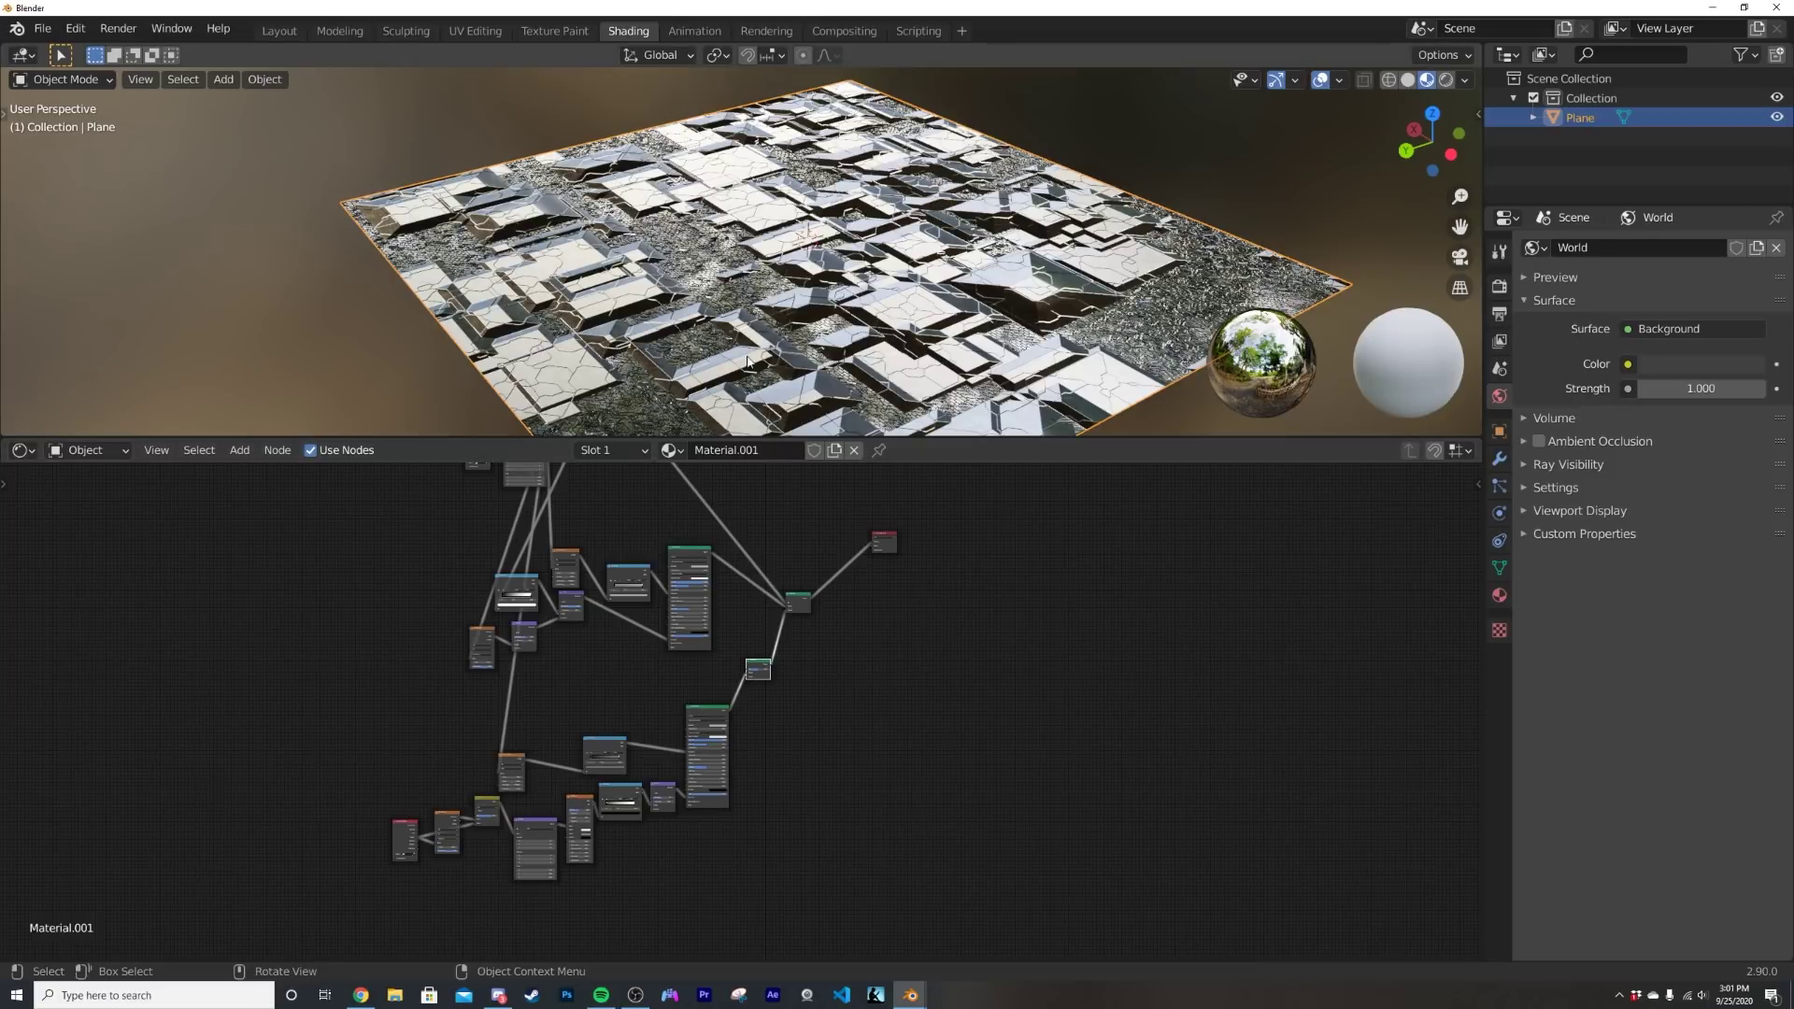
- Add an Emission shader and place it above the second Principled BSDF
scroll(703, 267, up, 8)
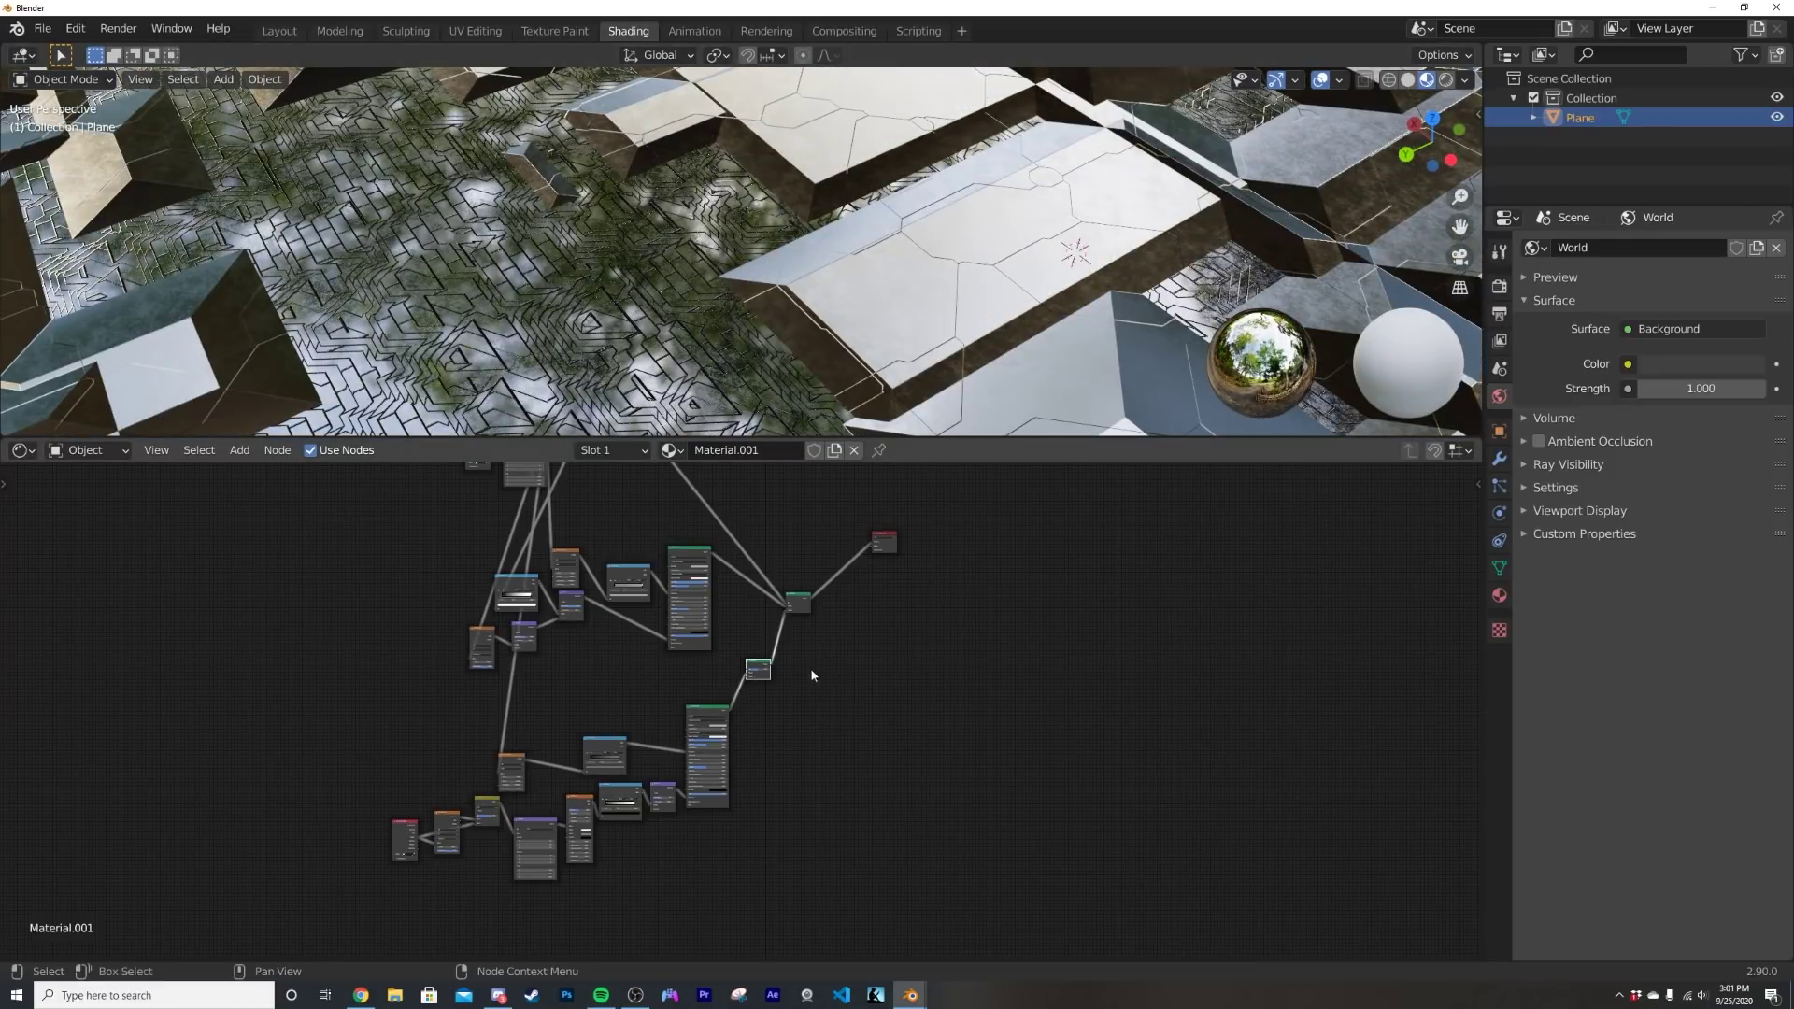
scroll(821, 669, up, 2)
scroll(850, 795, up, 2)
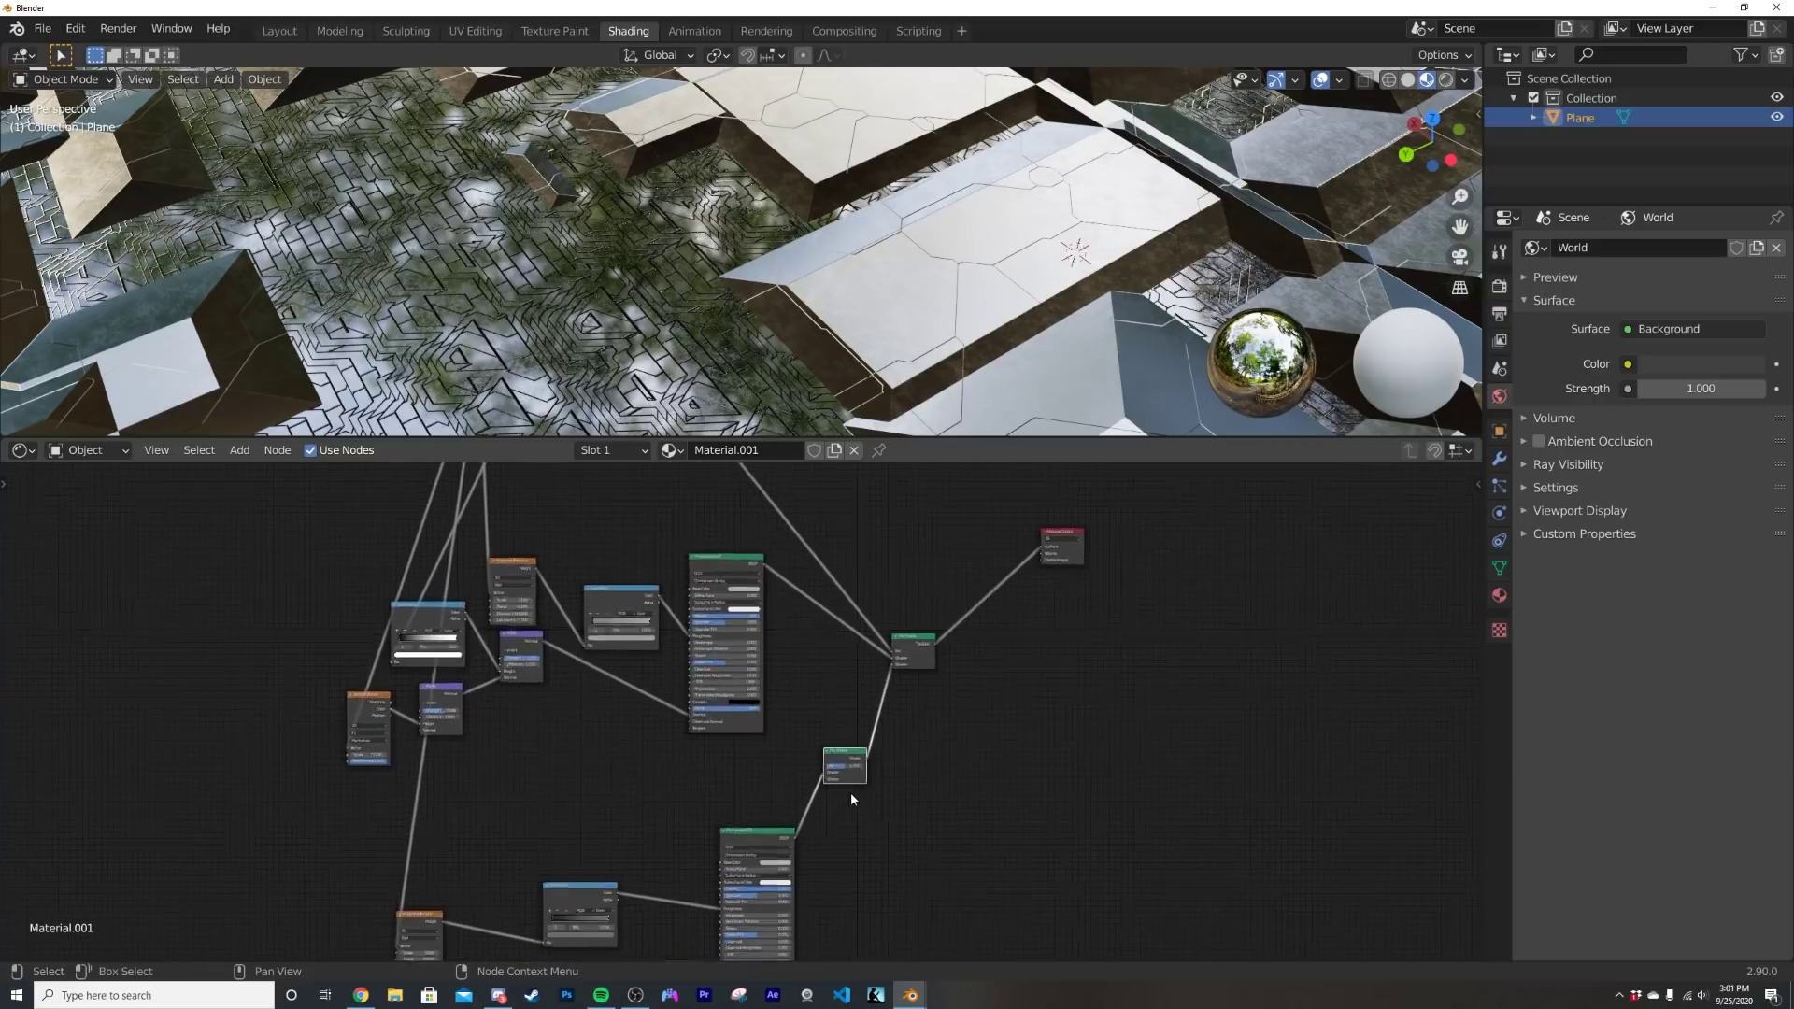
key(shift+a)
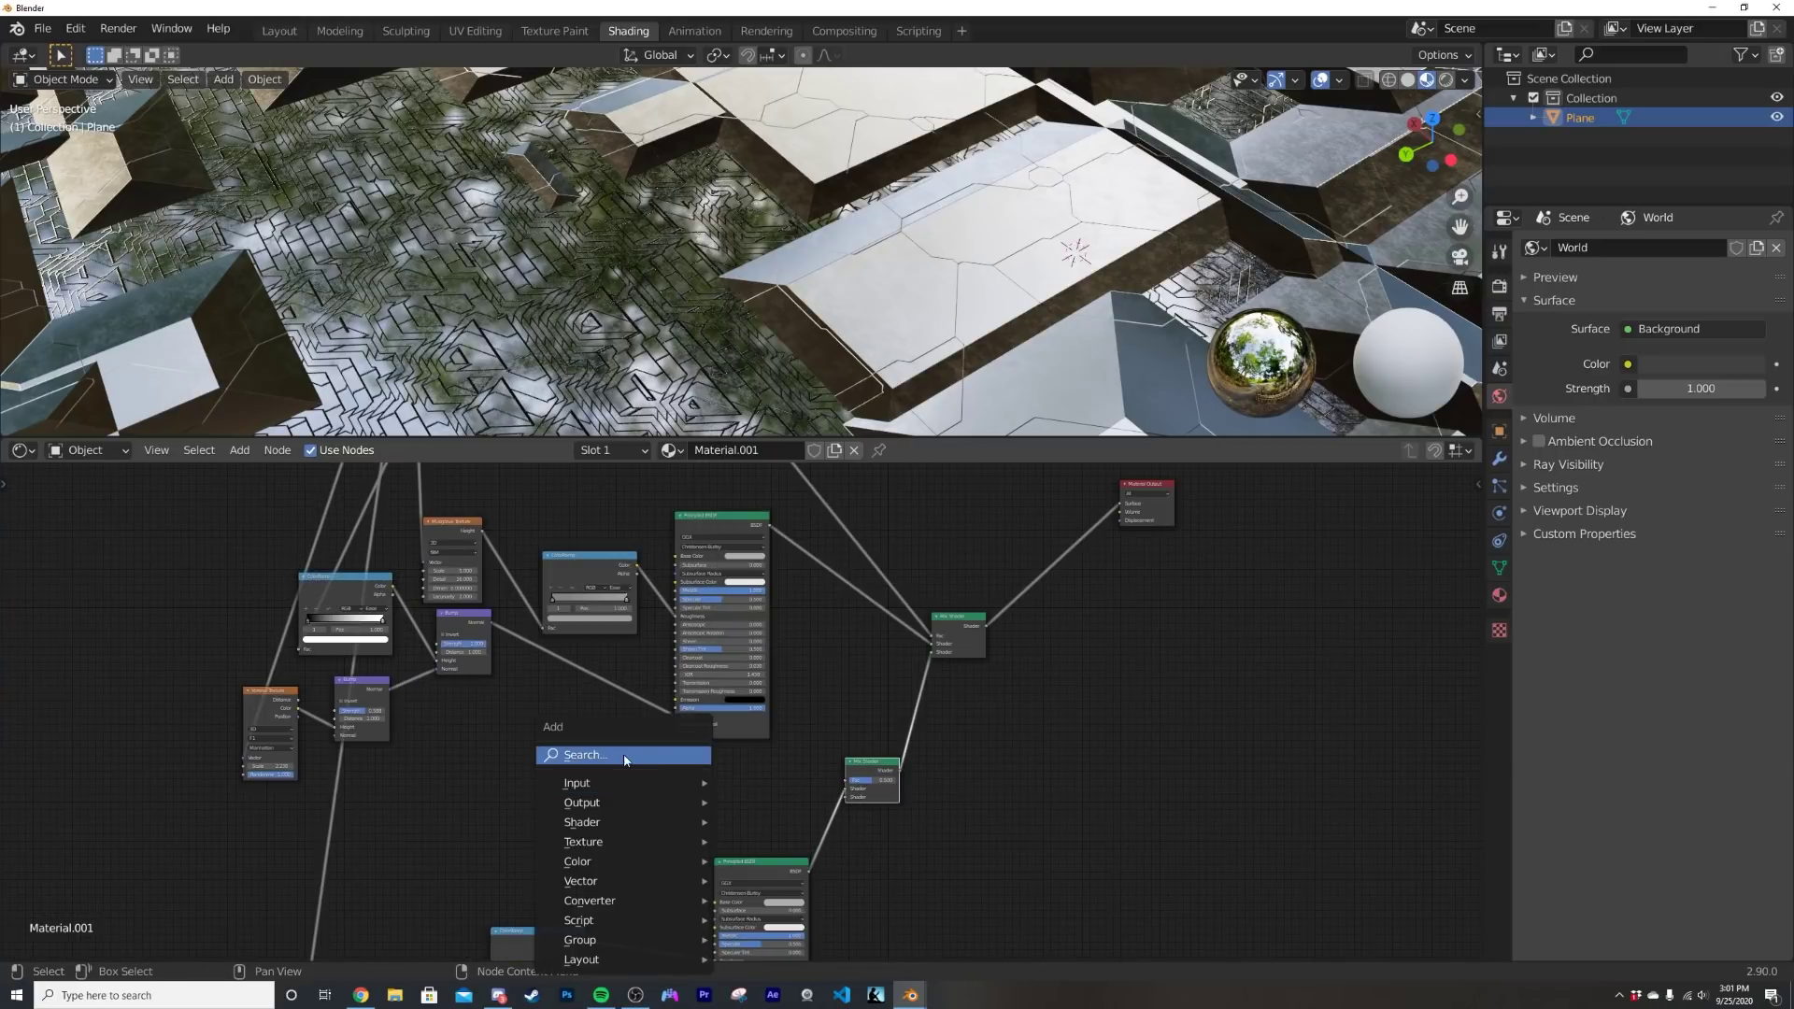
click(624, 755)
text(em)
key(Return)
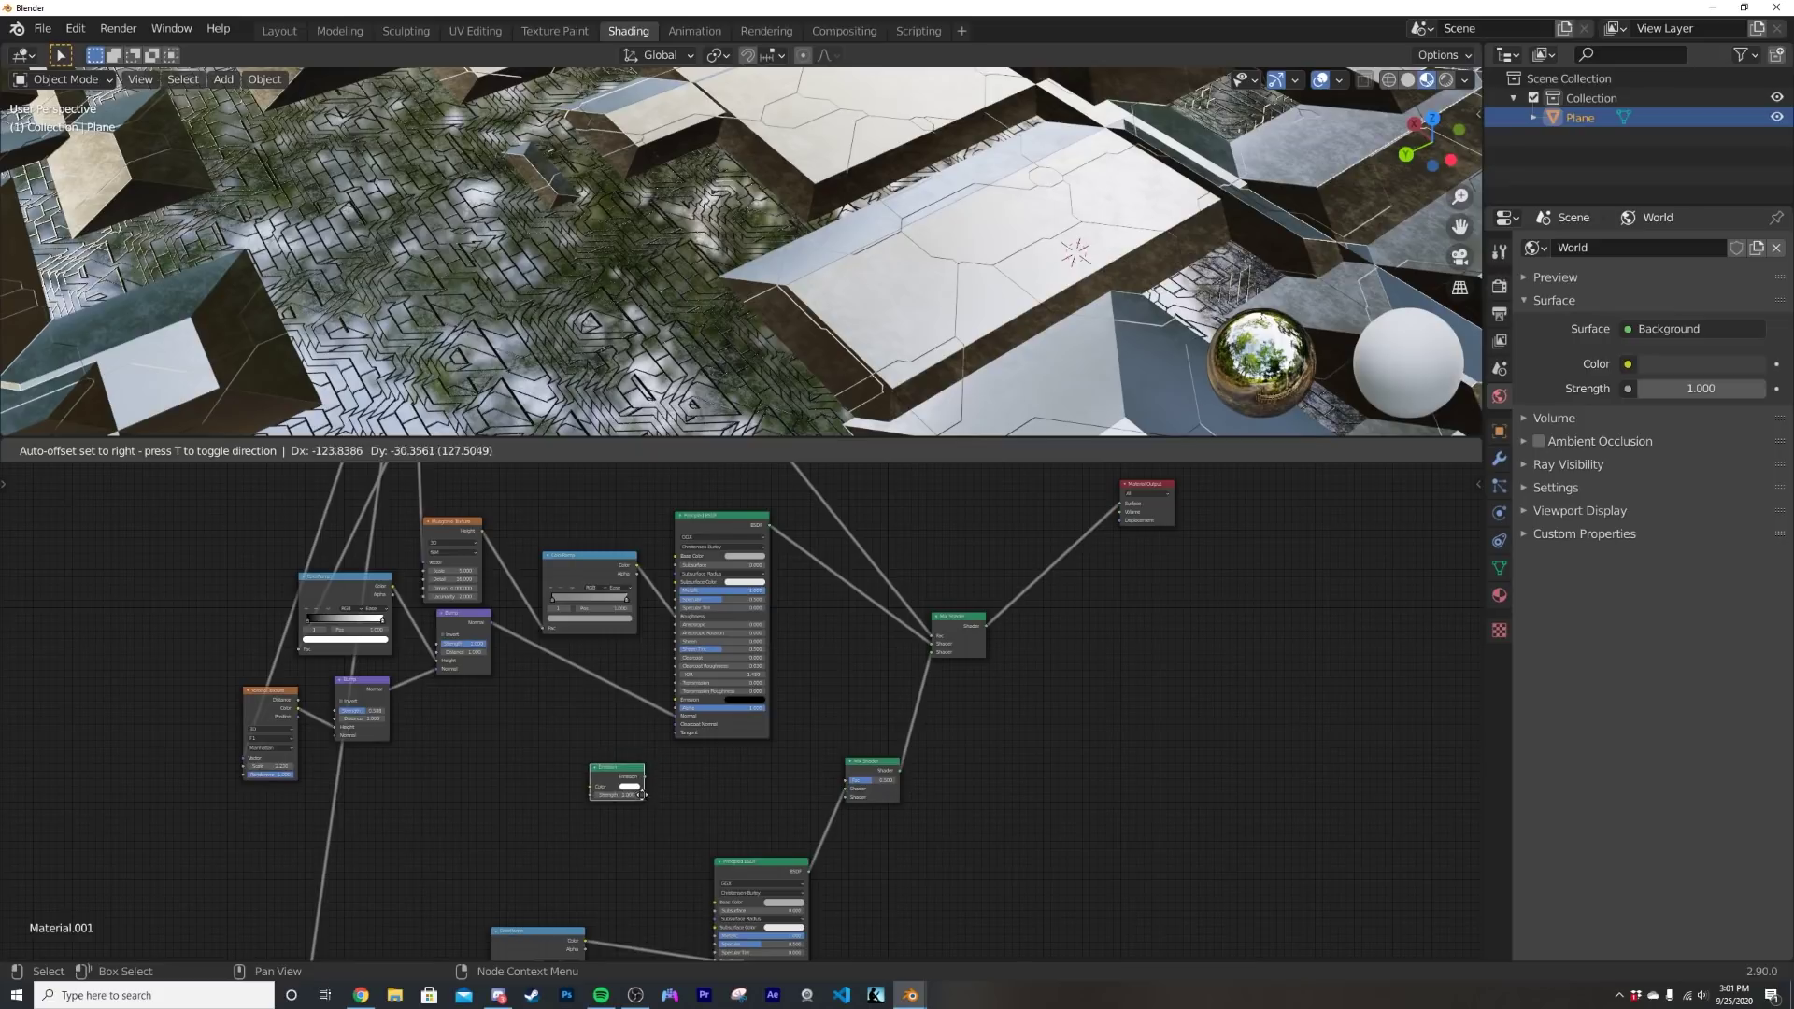
click(617, 780)
- Connect the Emission output to the second Shader input of the new Mix Shader
scroll(833, 790, up, 3)
middle_drag(920, 826, 881, 715)
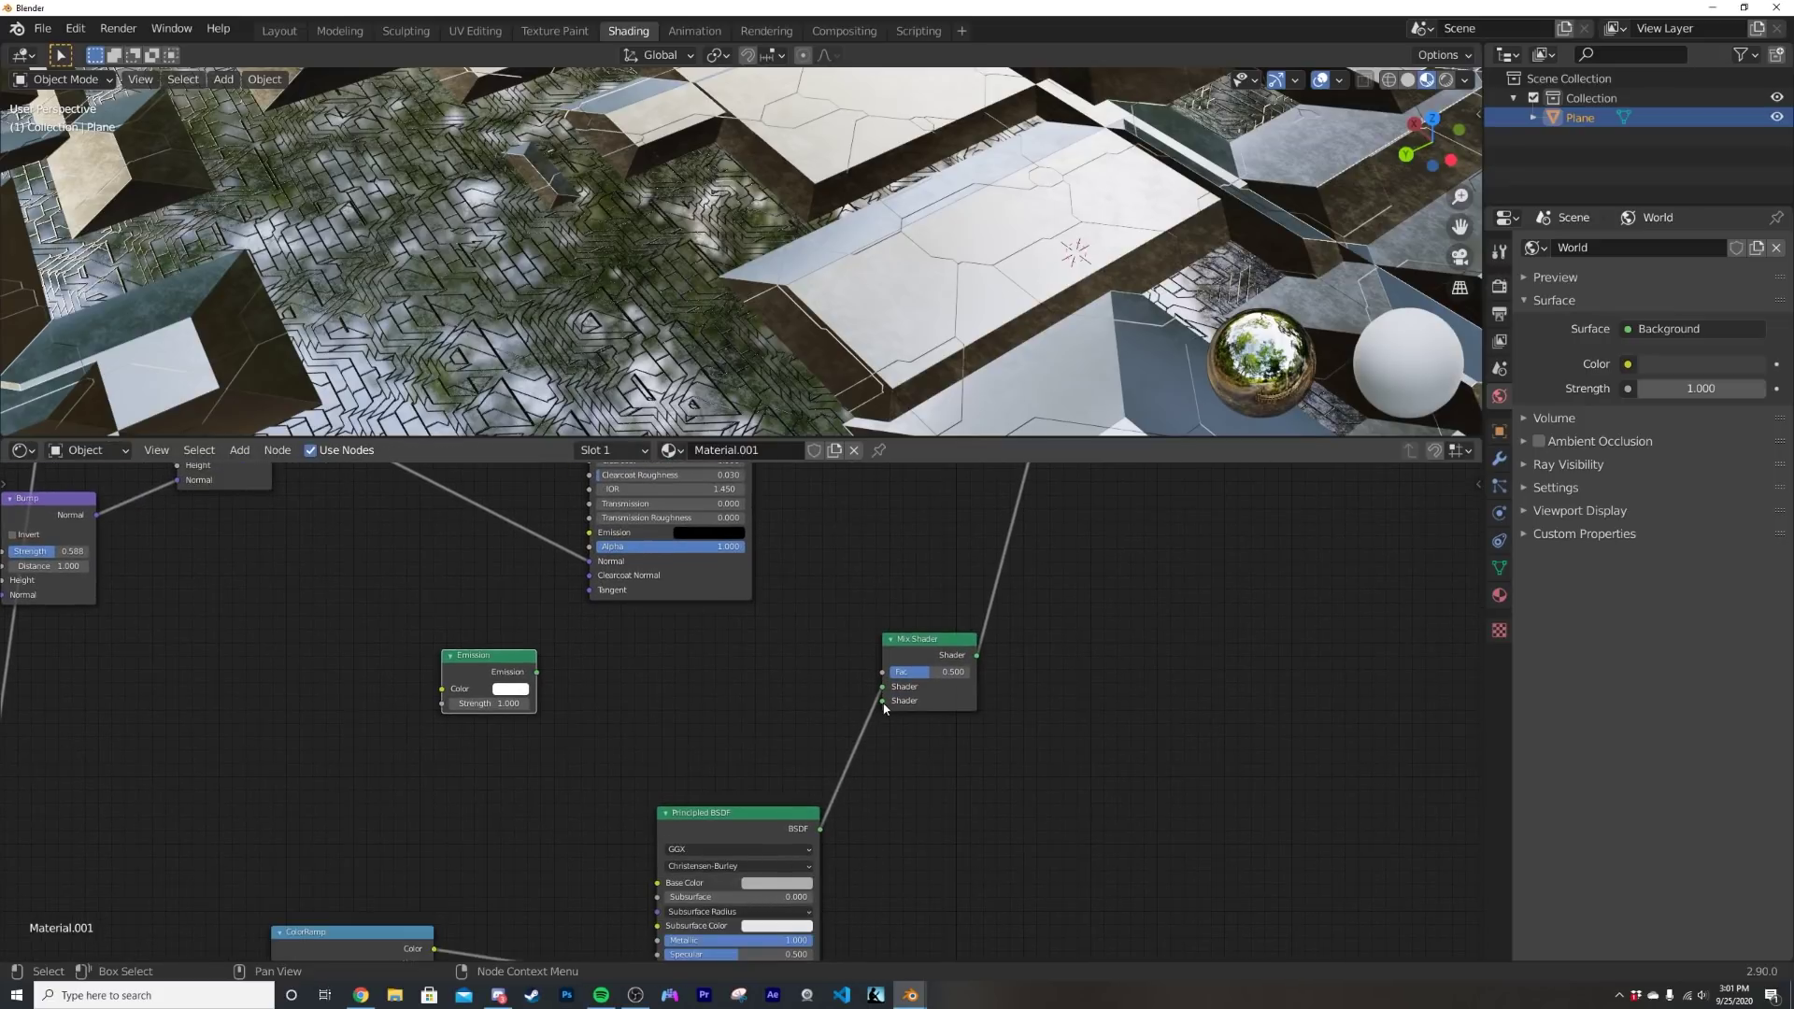
drag(537, 672, 885, 703)
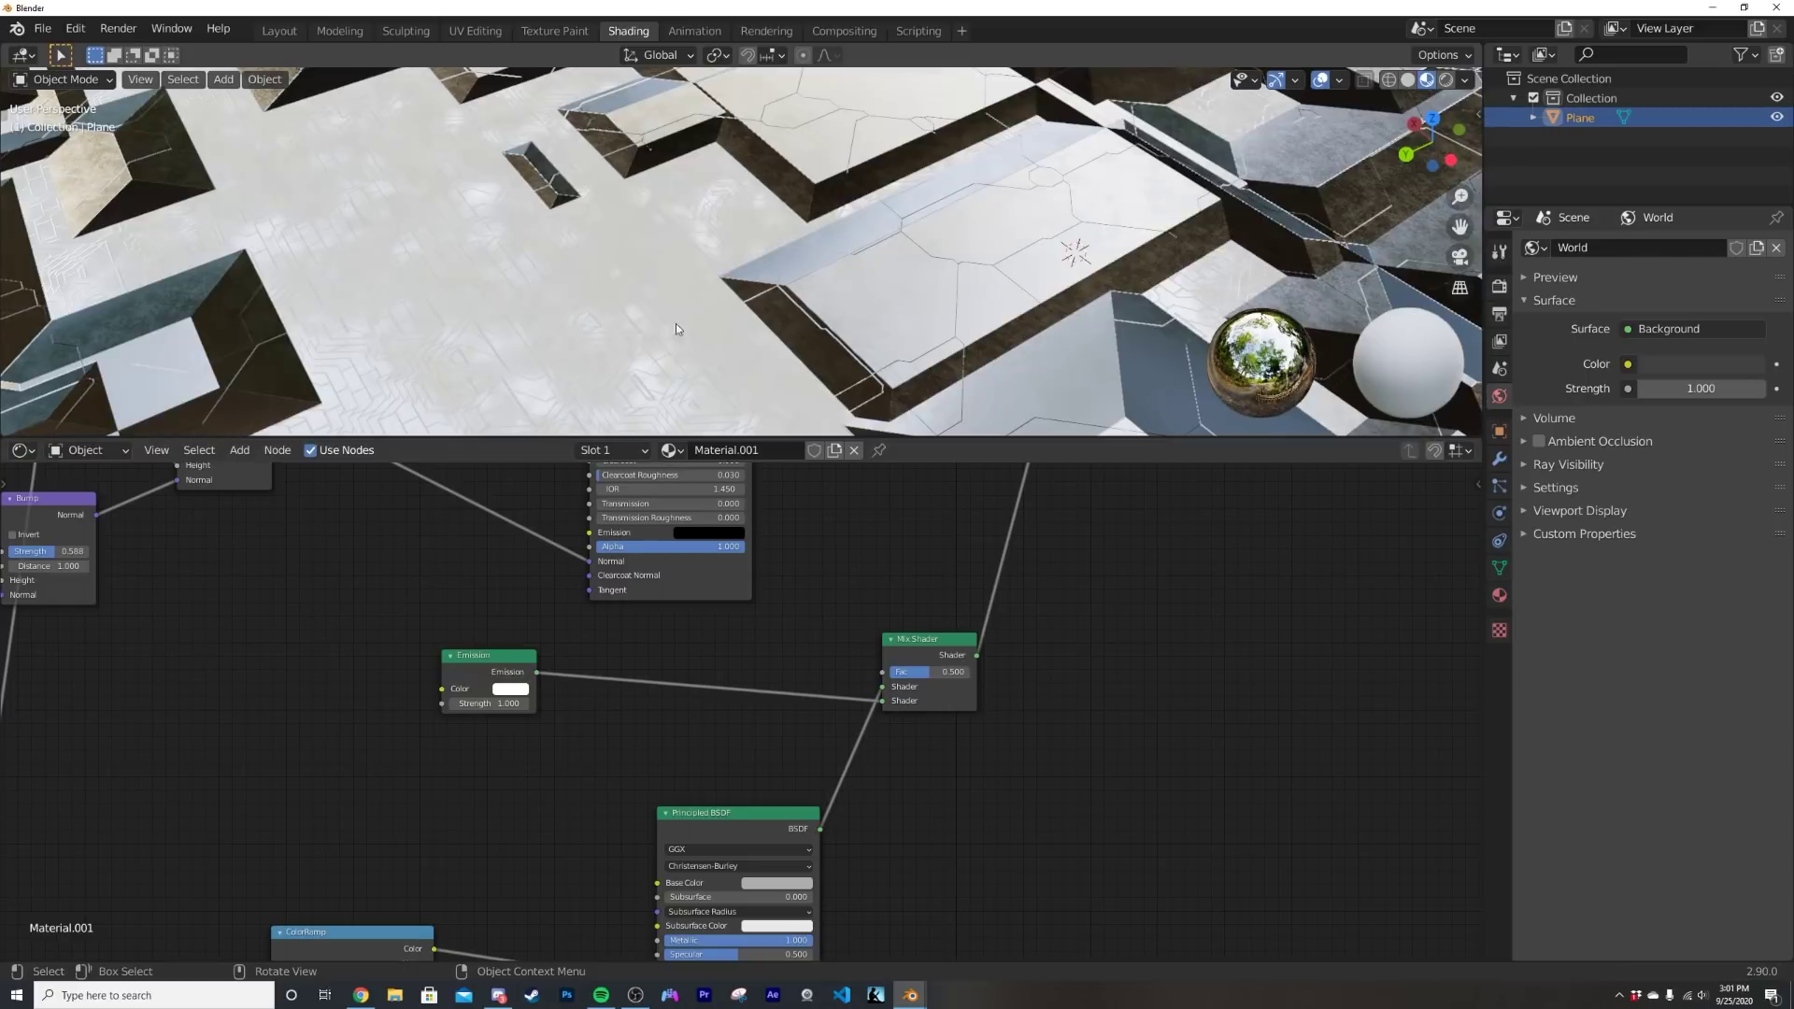
- Move the Emission node closer to the new Mix Shader and add a Voronoi Texture in front of it
scroll(665, 328, down, 3)
drag(476, 671, 625, 676)
key(shift+a)
click(495, 660)
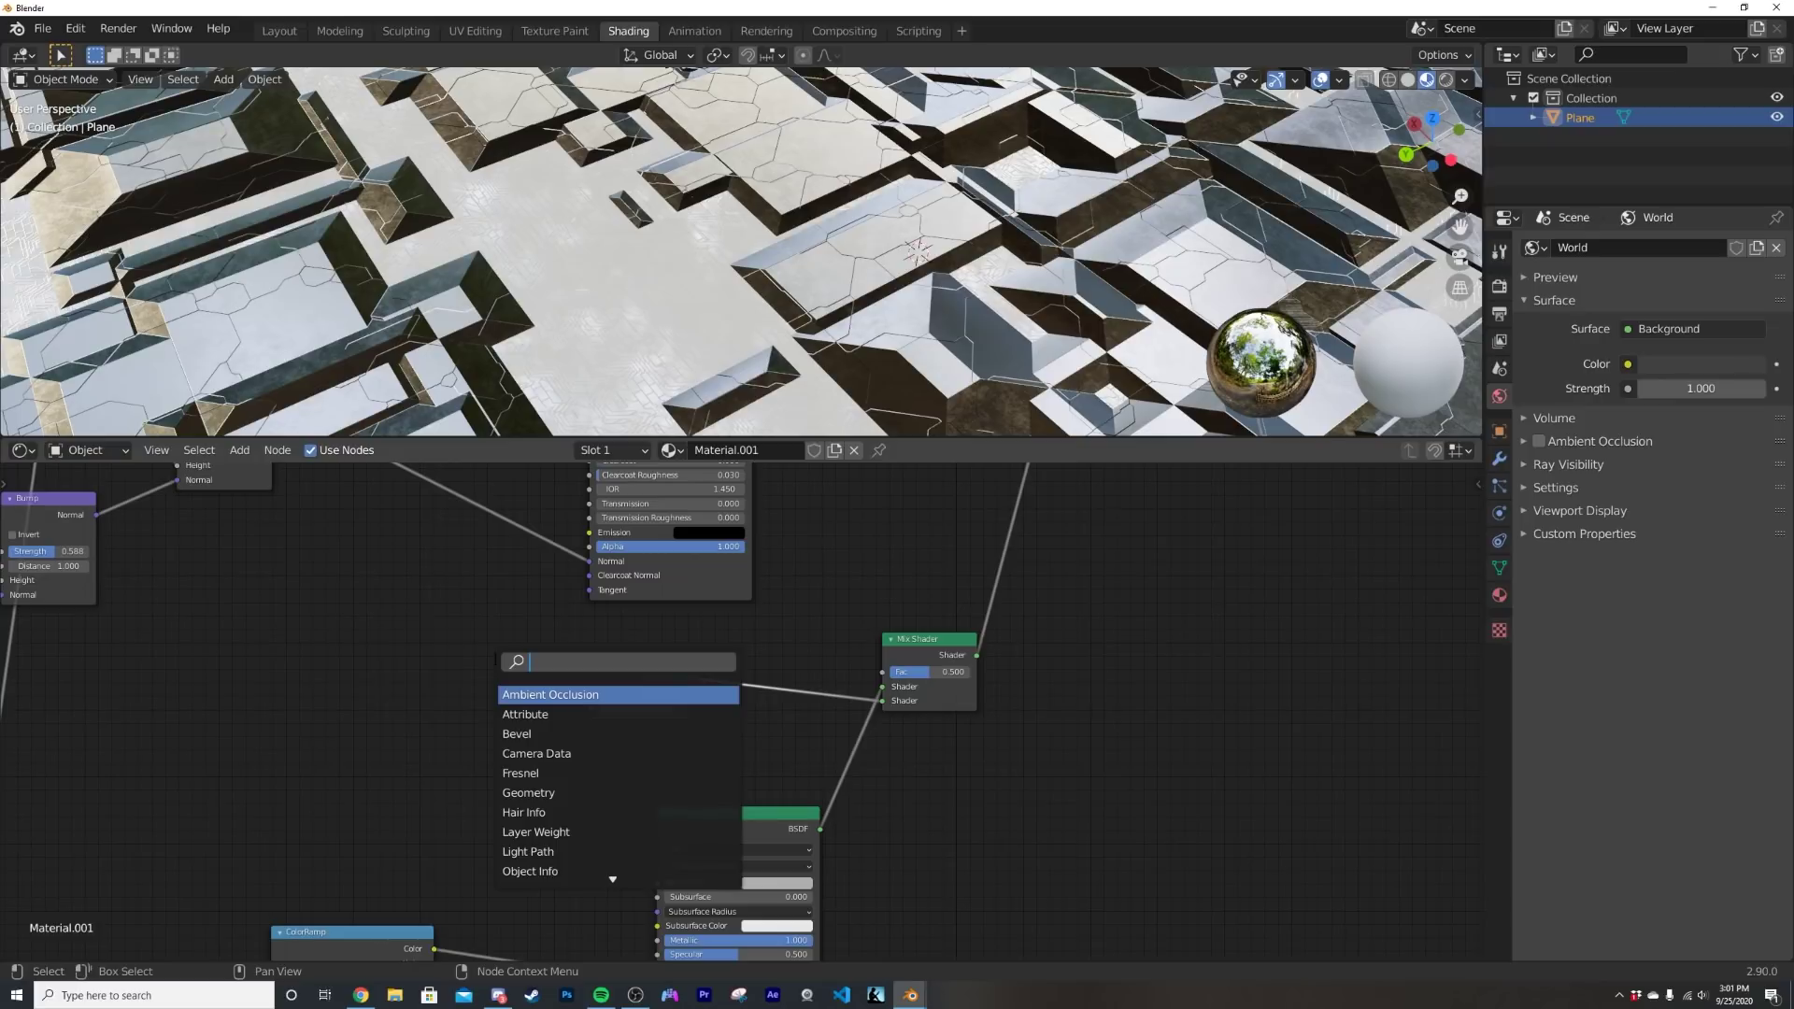
text(vor)
key(Return)
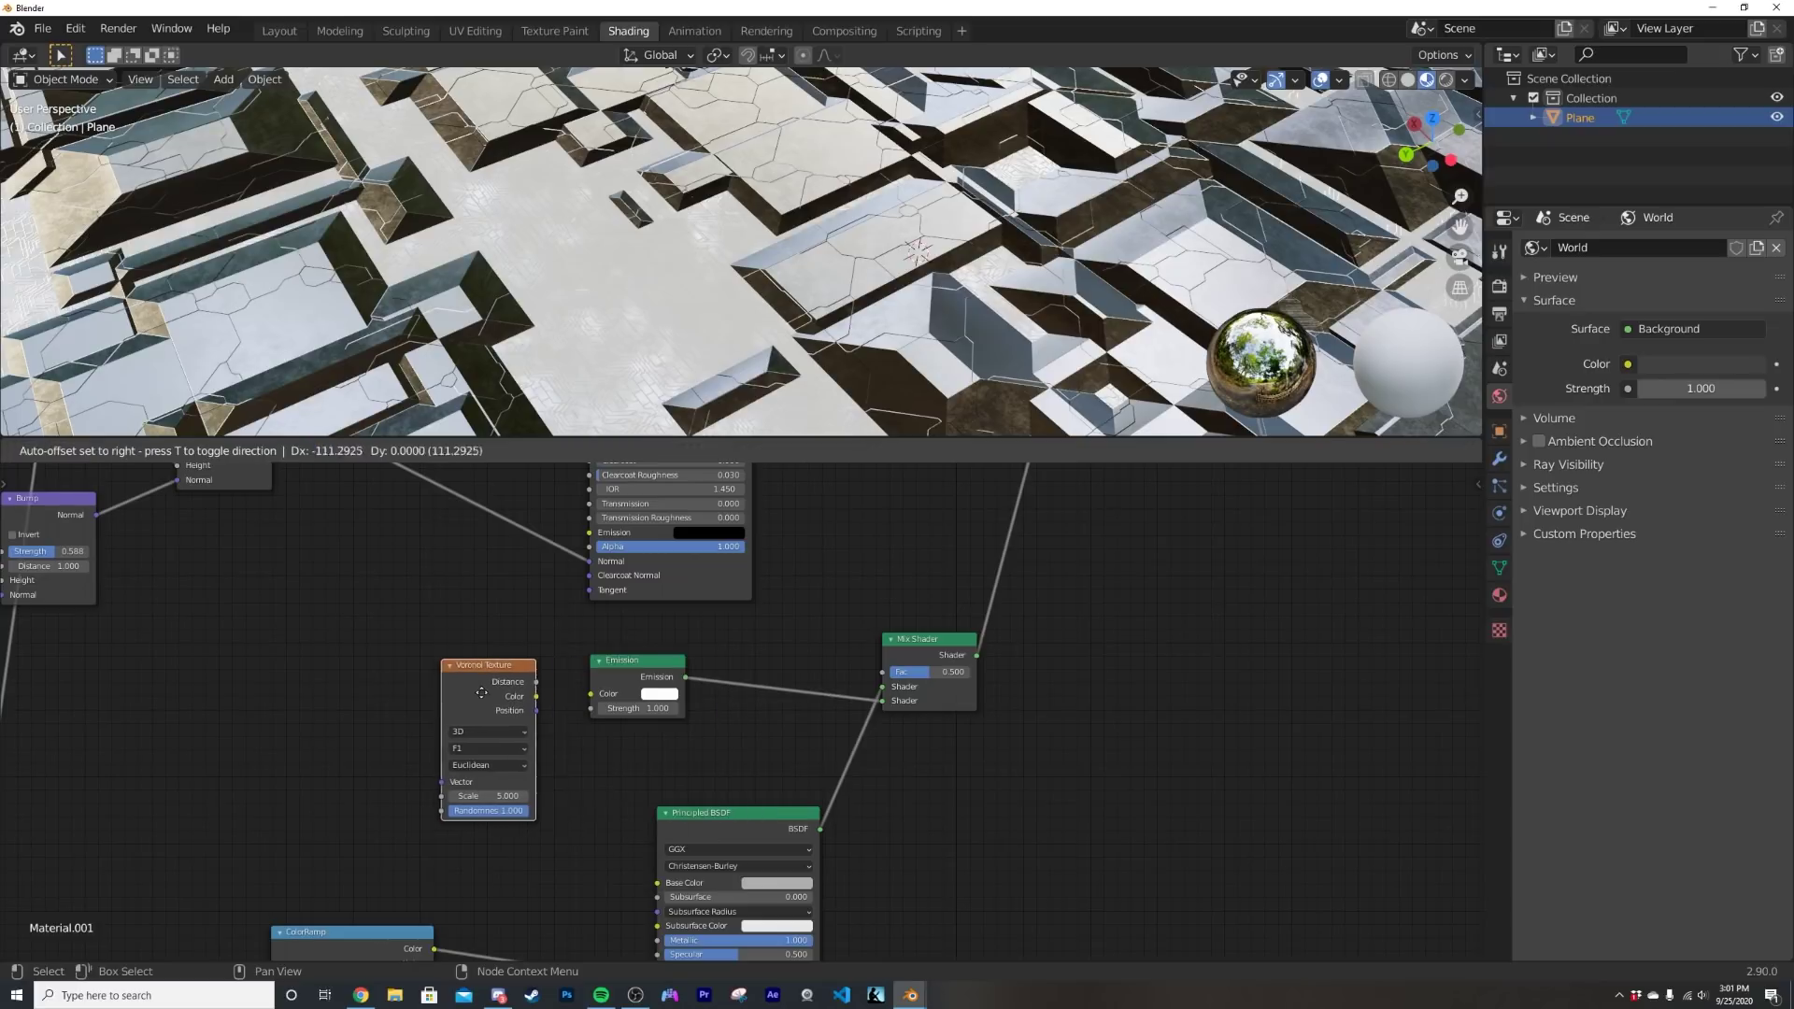
- Connect the lower Mapping's Vector to the new Voronoi Texture's Vector and move the Voronoi farther away from the Emission node
scroll(440, 735, down, 5)
middle_drag(440, 735, 452, 709)
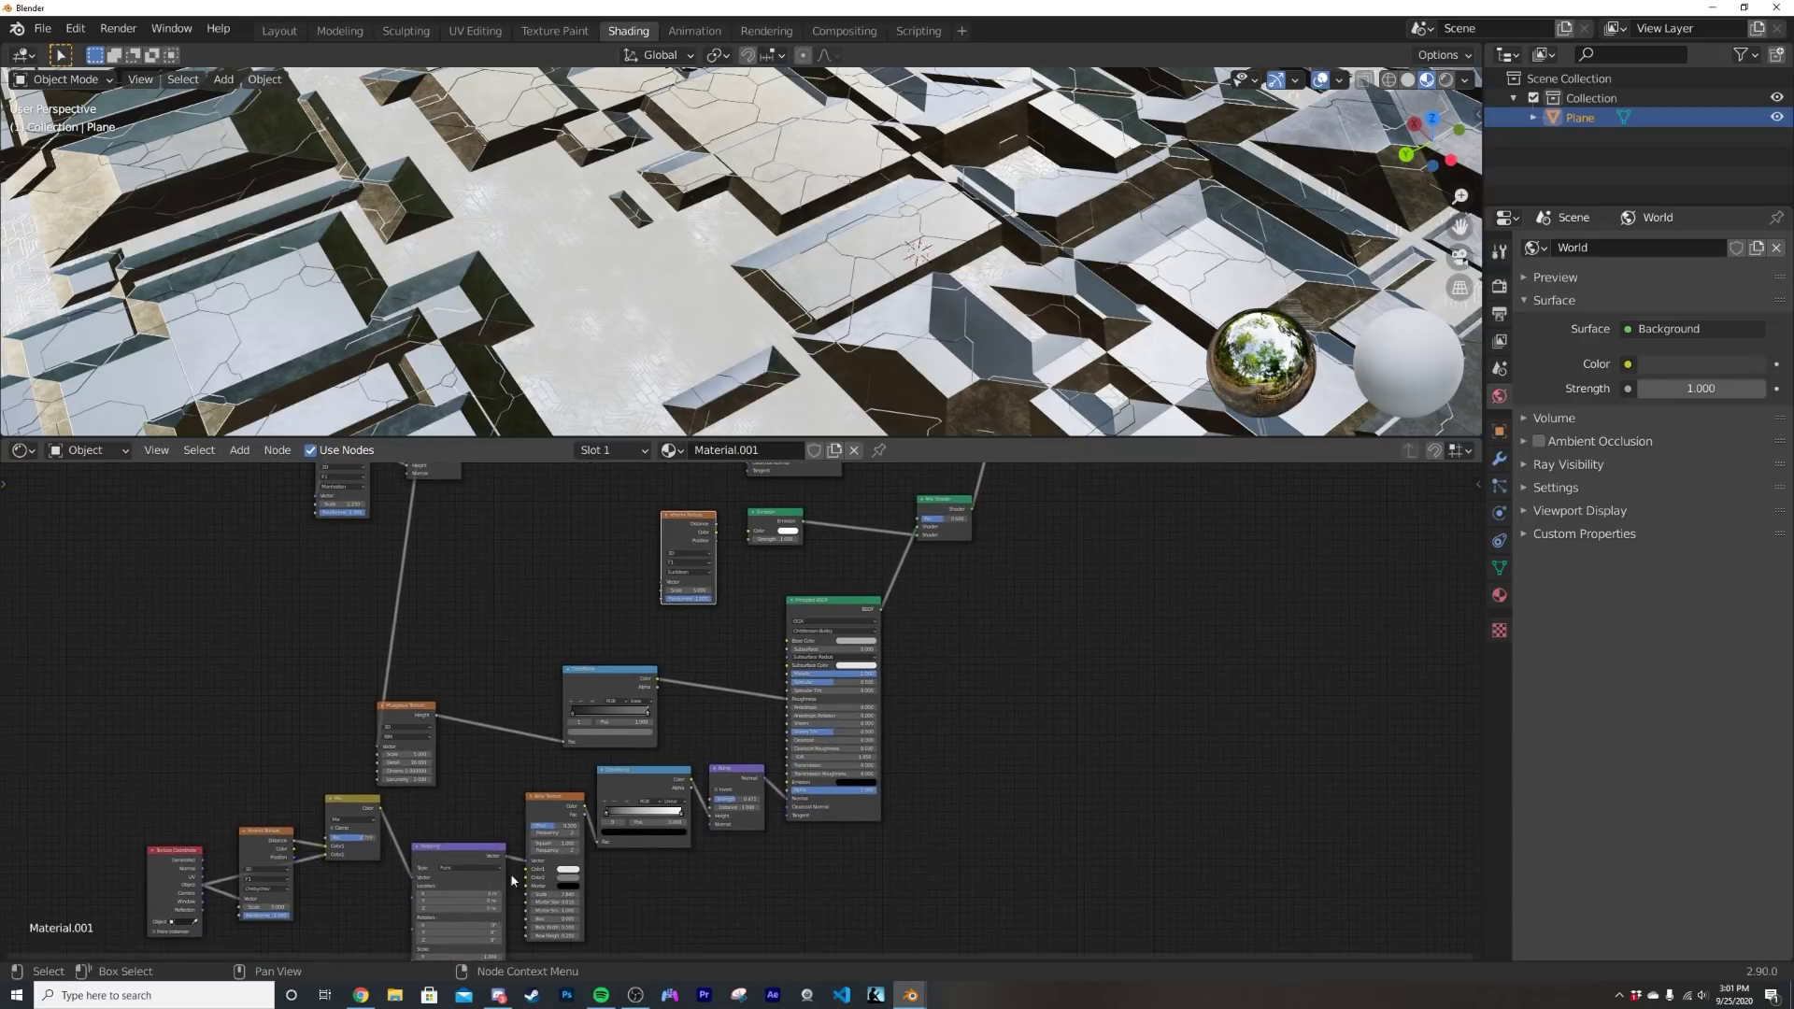
drag(671, 586, 673, 587)
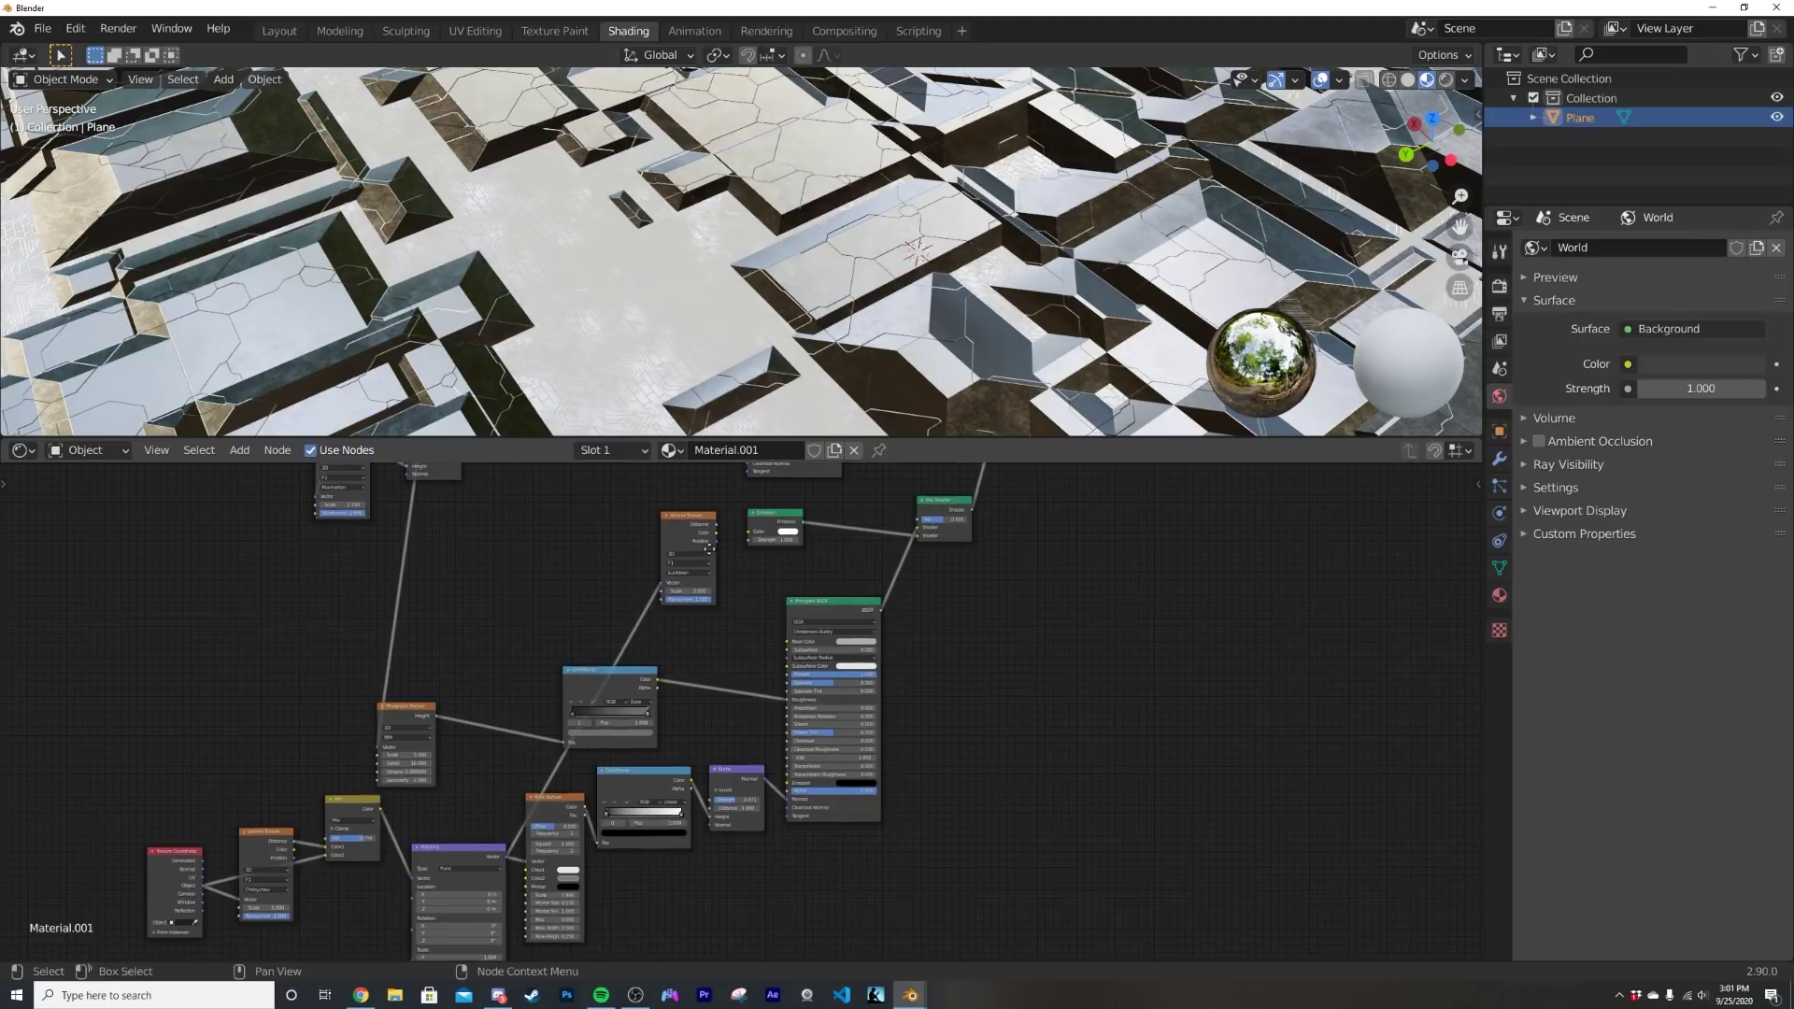
middle_drag(713, 545, 629, 613)
scroll(487, 518, up, 3)
drag(551, 559, 423, 573)
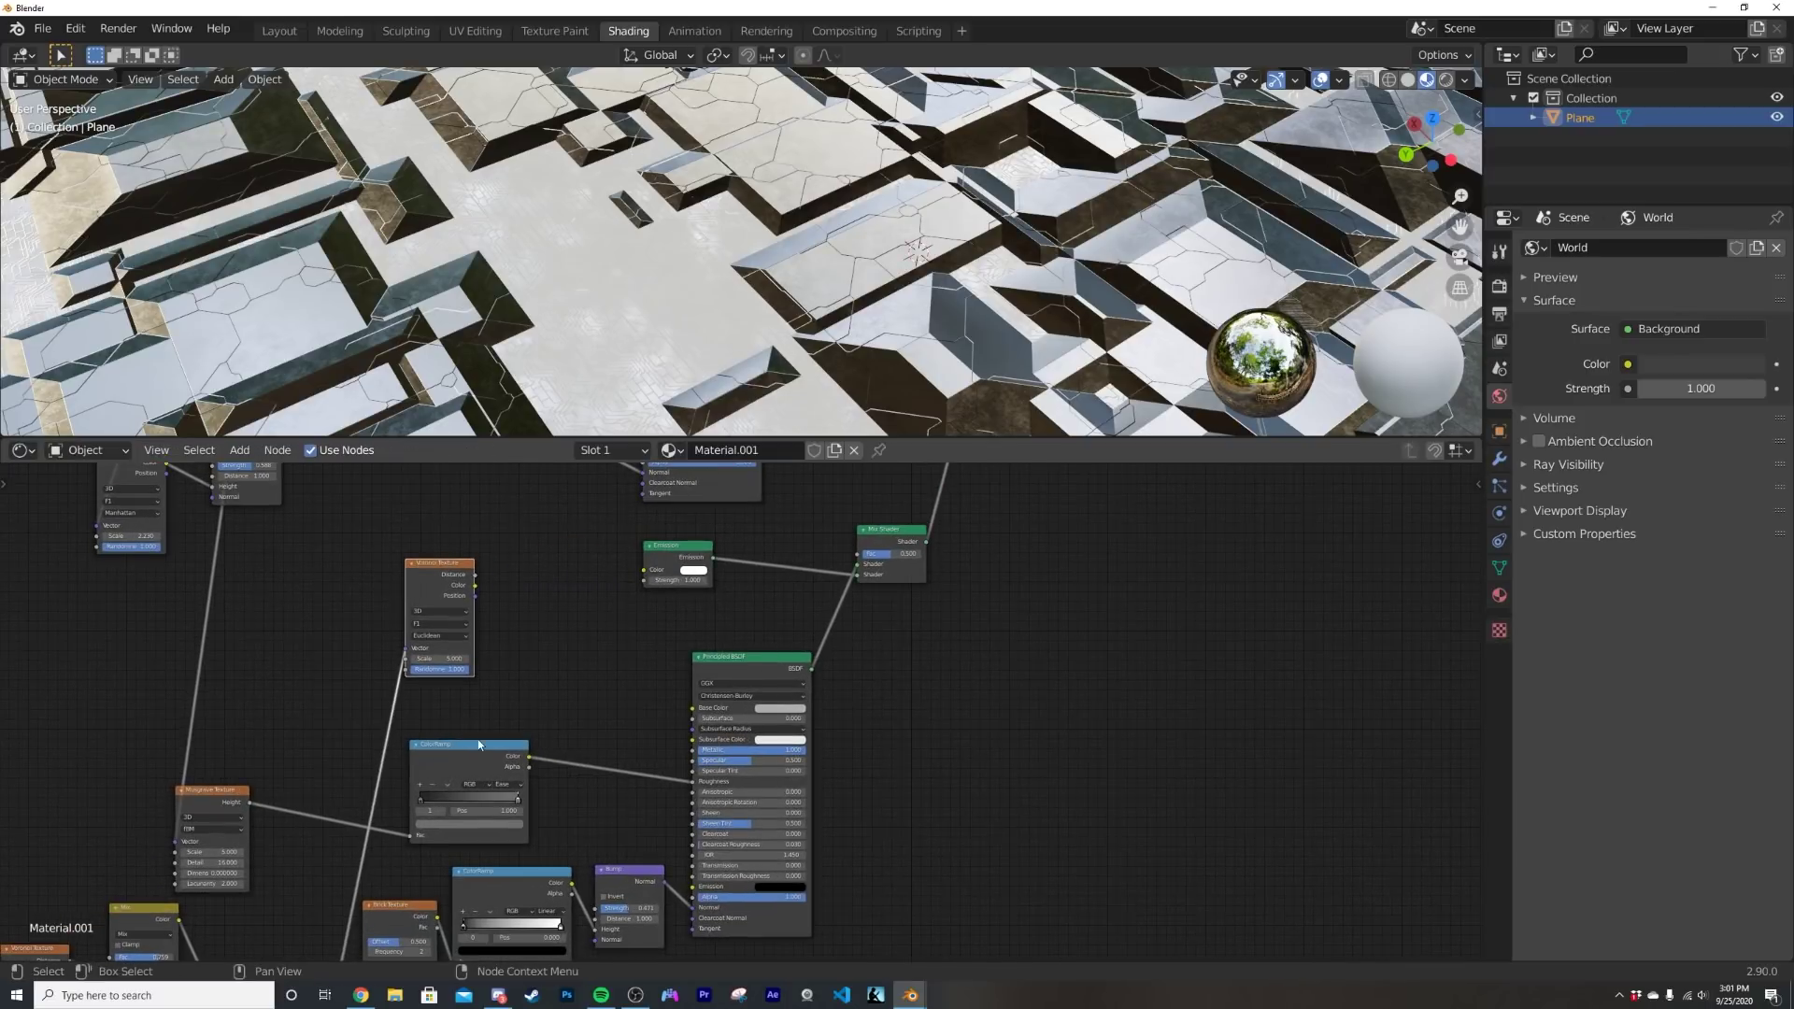
- Add a ColorRamp between the new Voronoi Texture and the Emission node
key(shift+a)
click(614, 516)
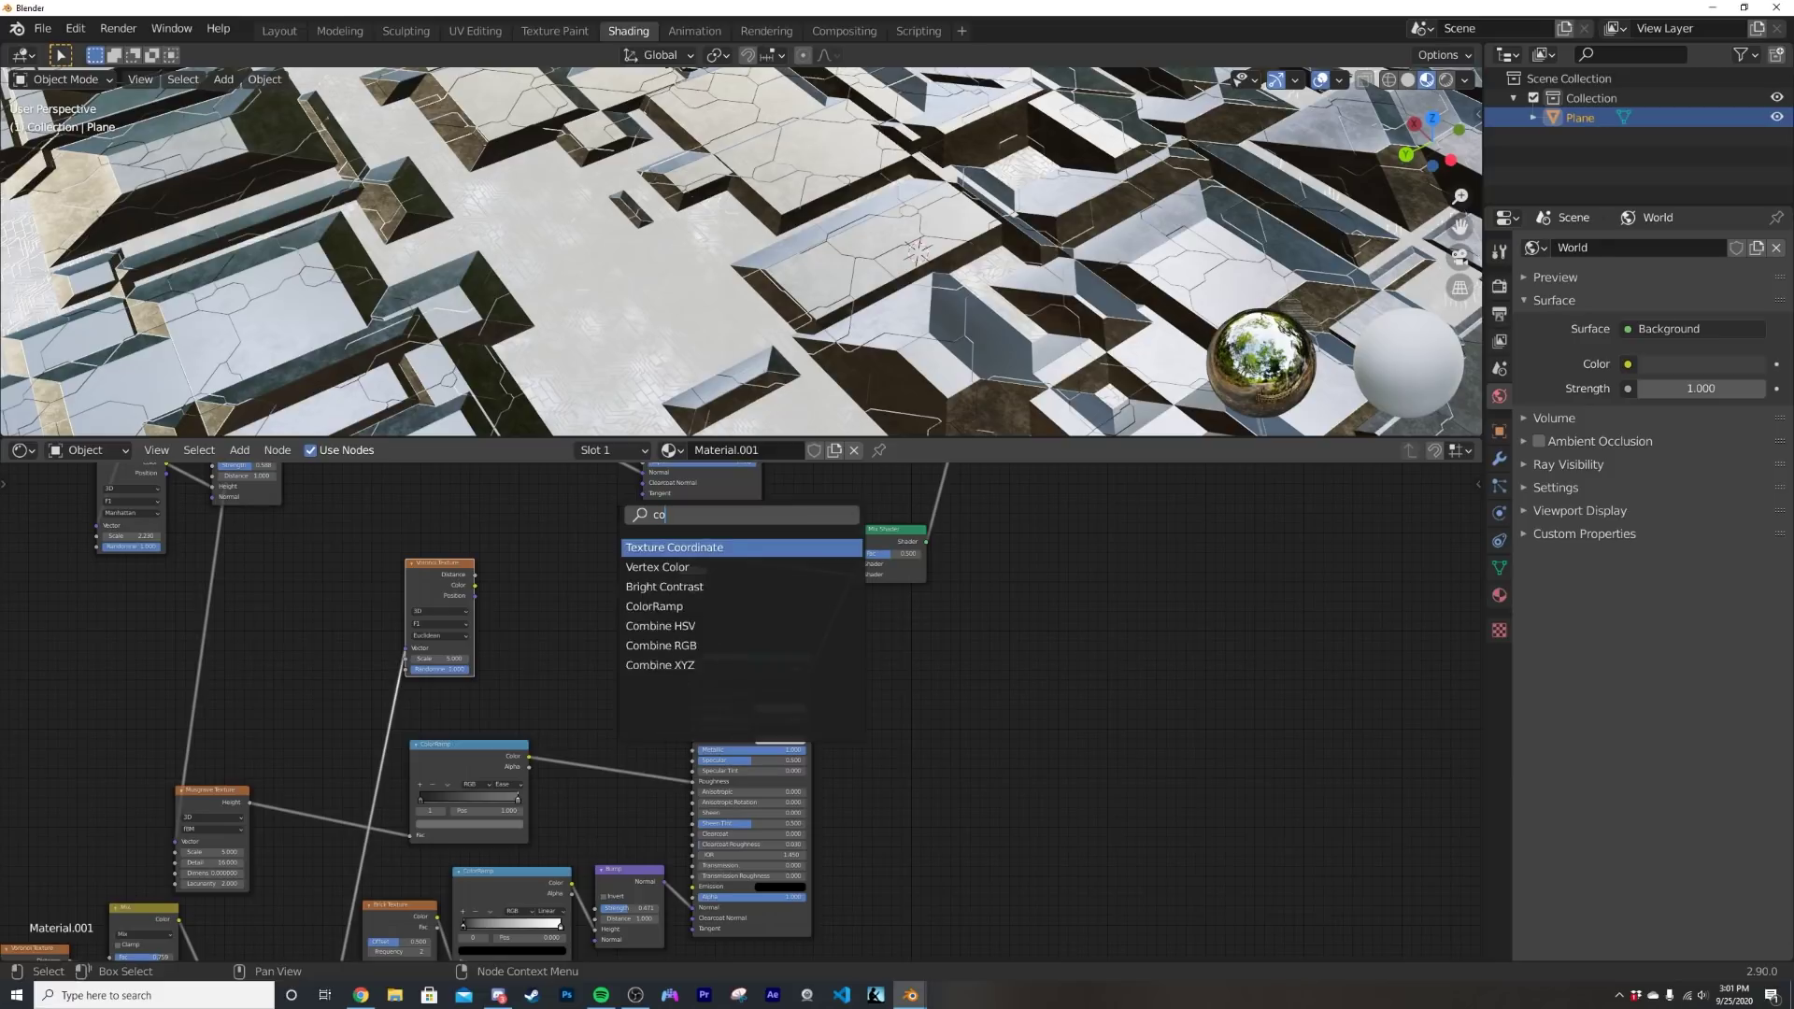
key(Down)
key(Return)
click(528, 604)
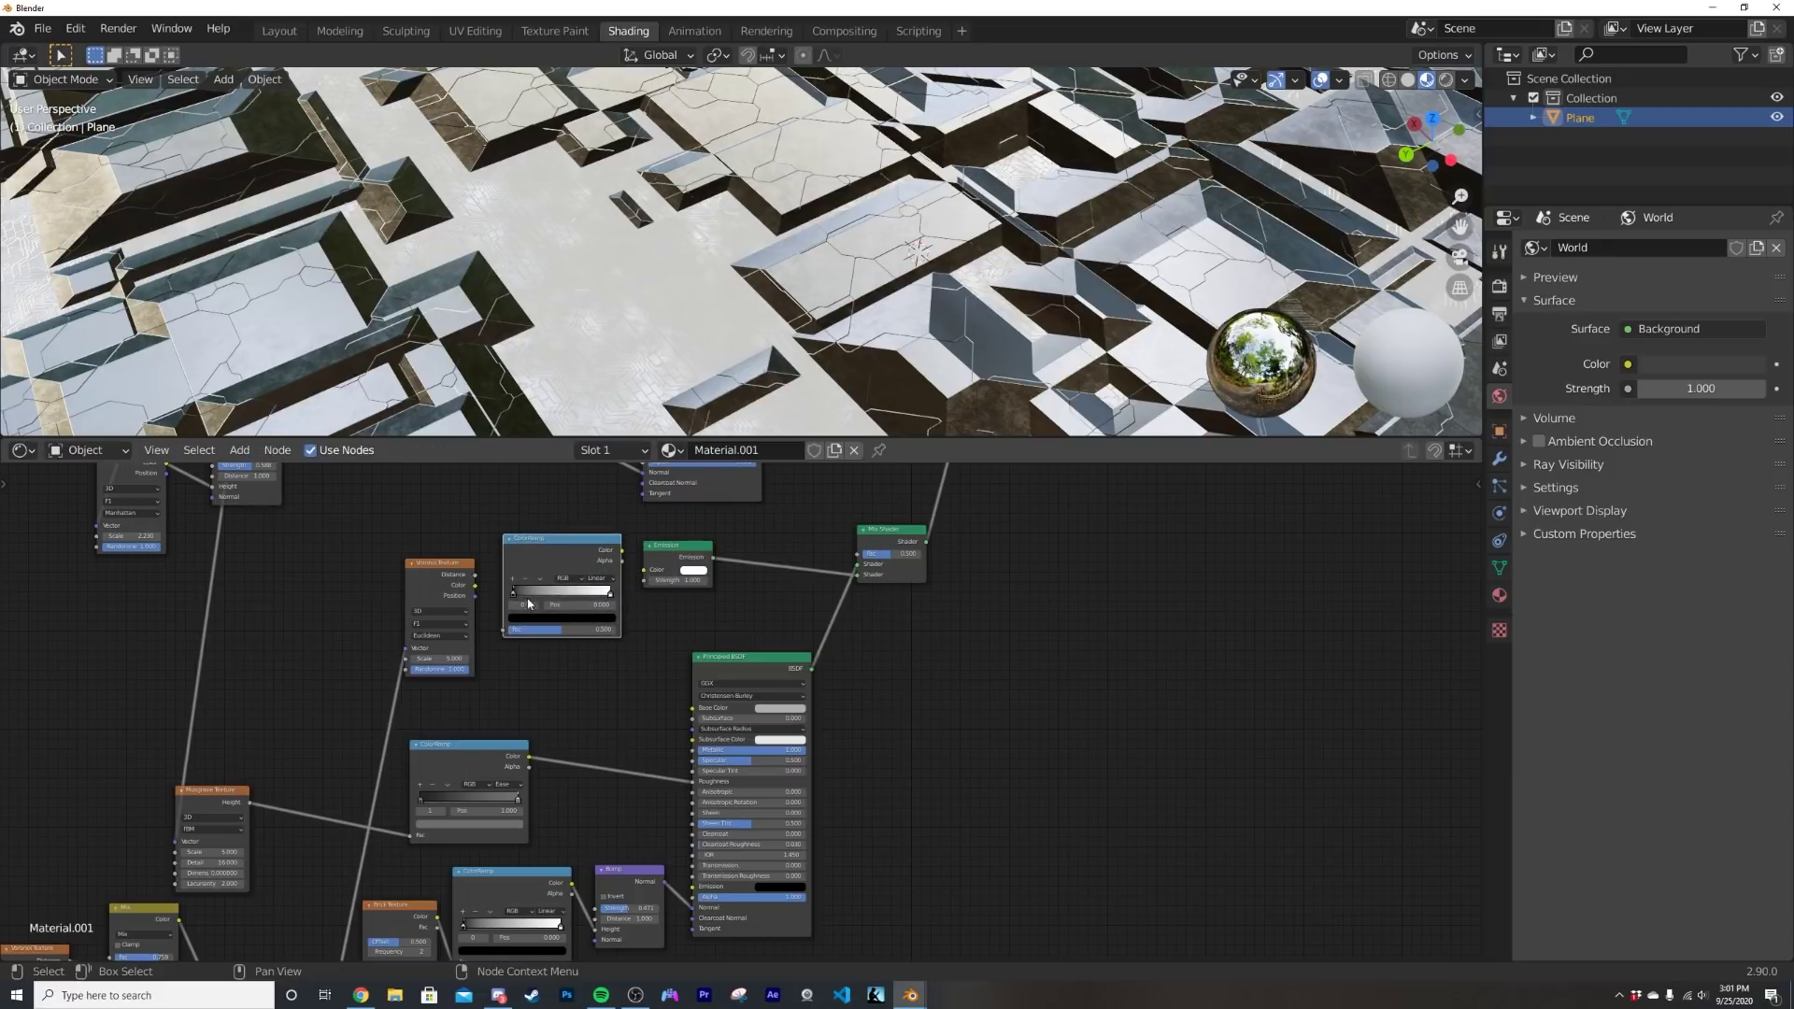
- Connect the new Voronoi Texture's Color to the ColorRamp's Fac and set the Voronoi to F2 with the Chebychev distance metric
scroll(472, 576, up, 4)
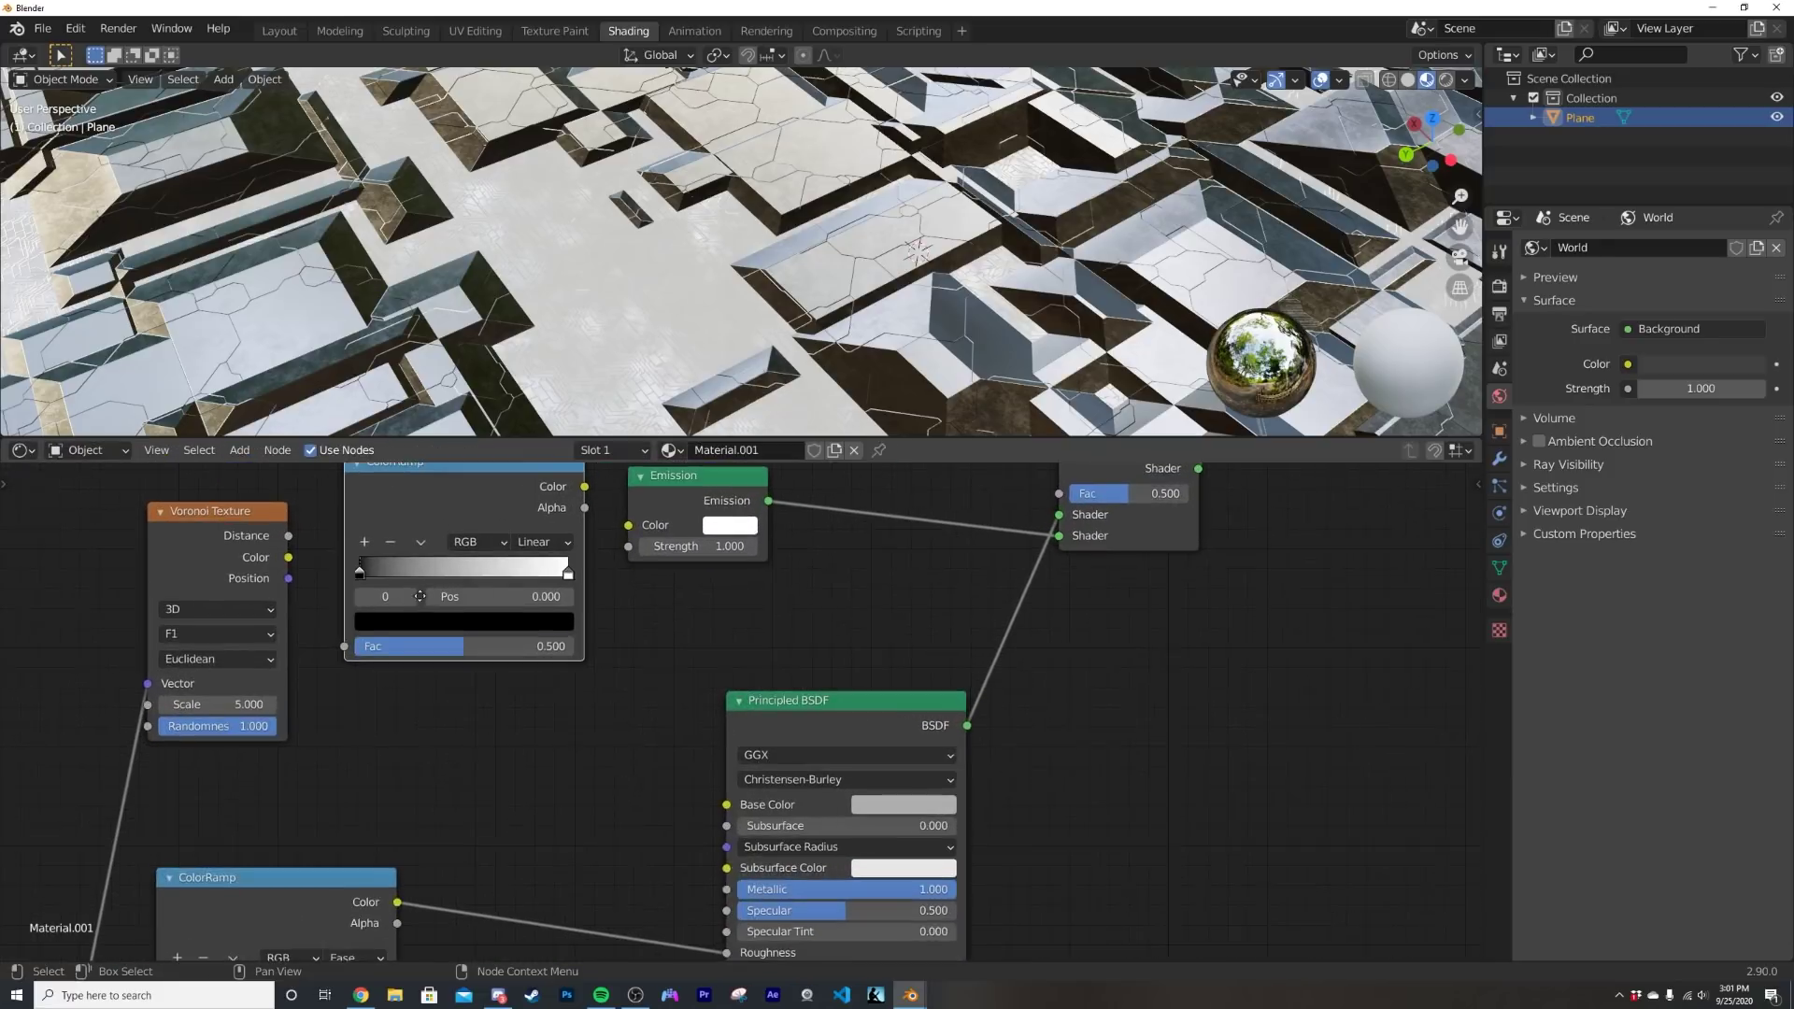
drag(373, 626, 426, 710)
click(329, 723)
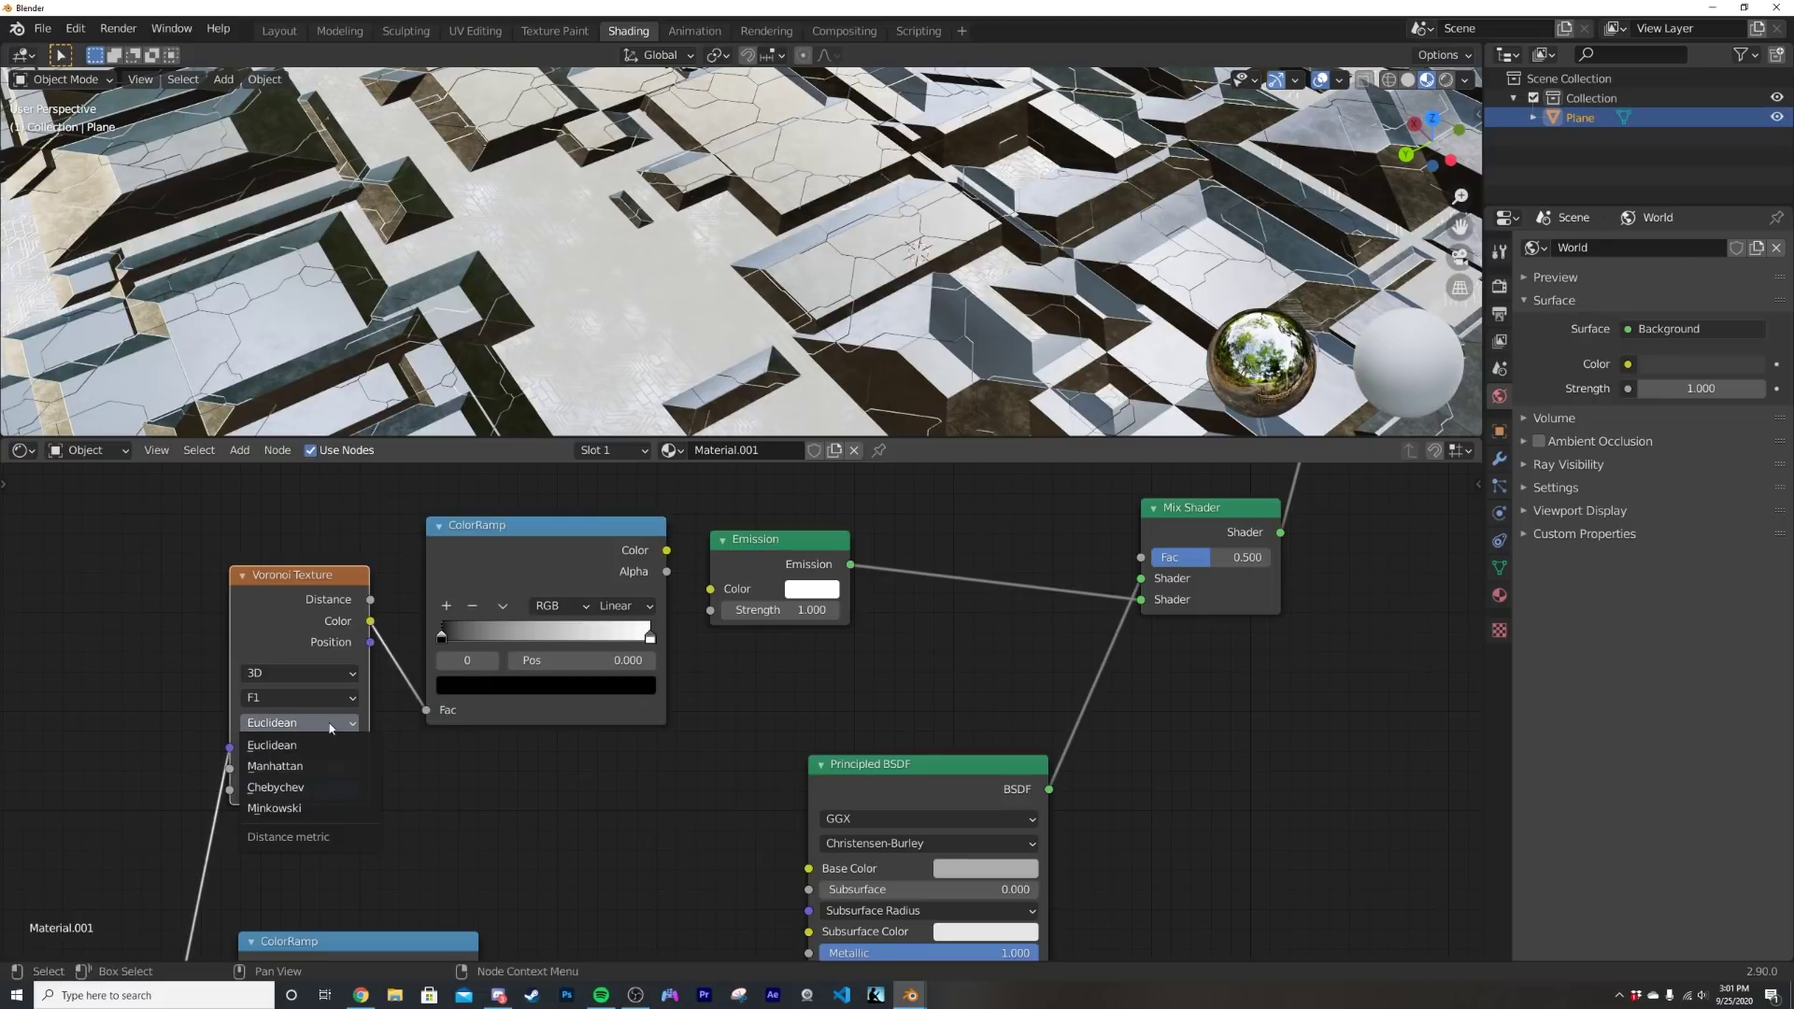
click(310, 788)
click(299, 699)
click(280, 741)
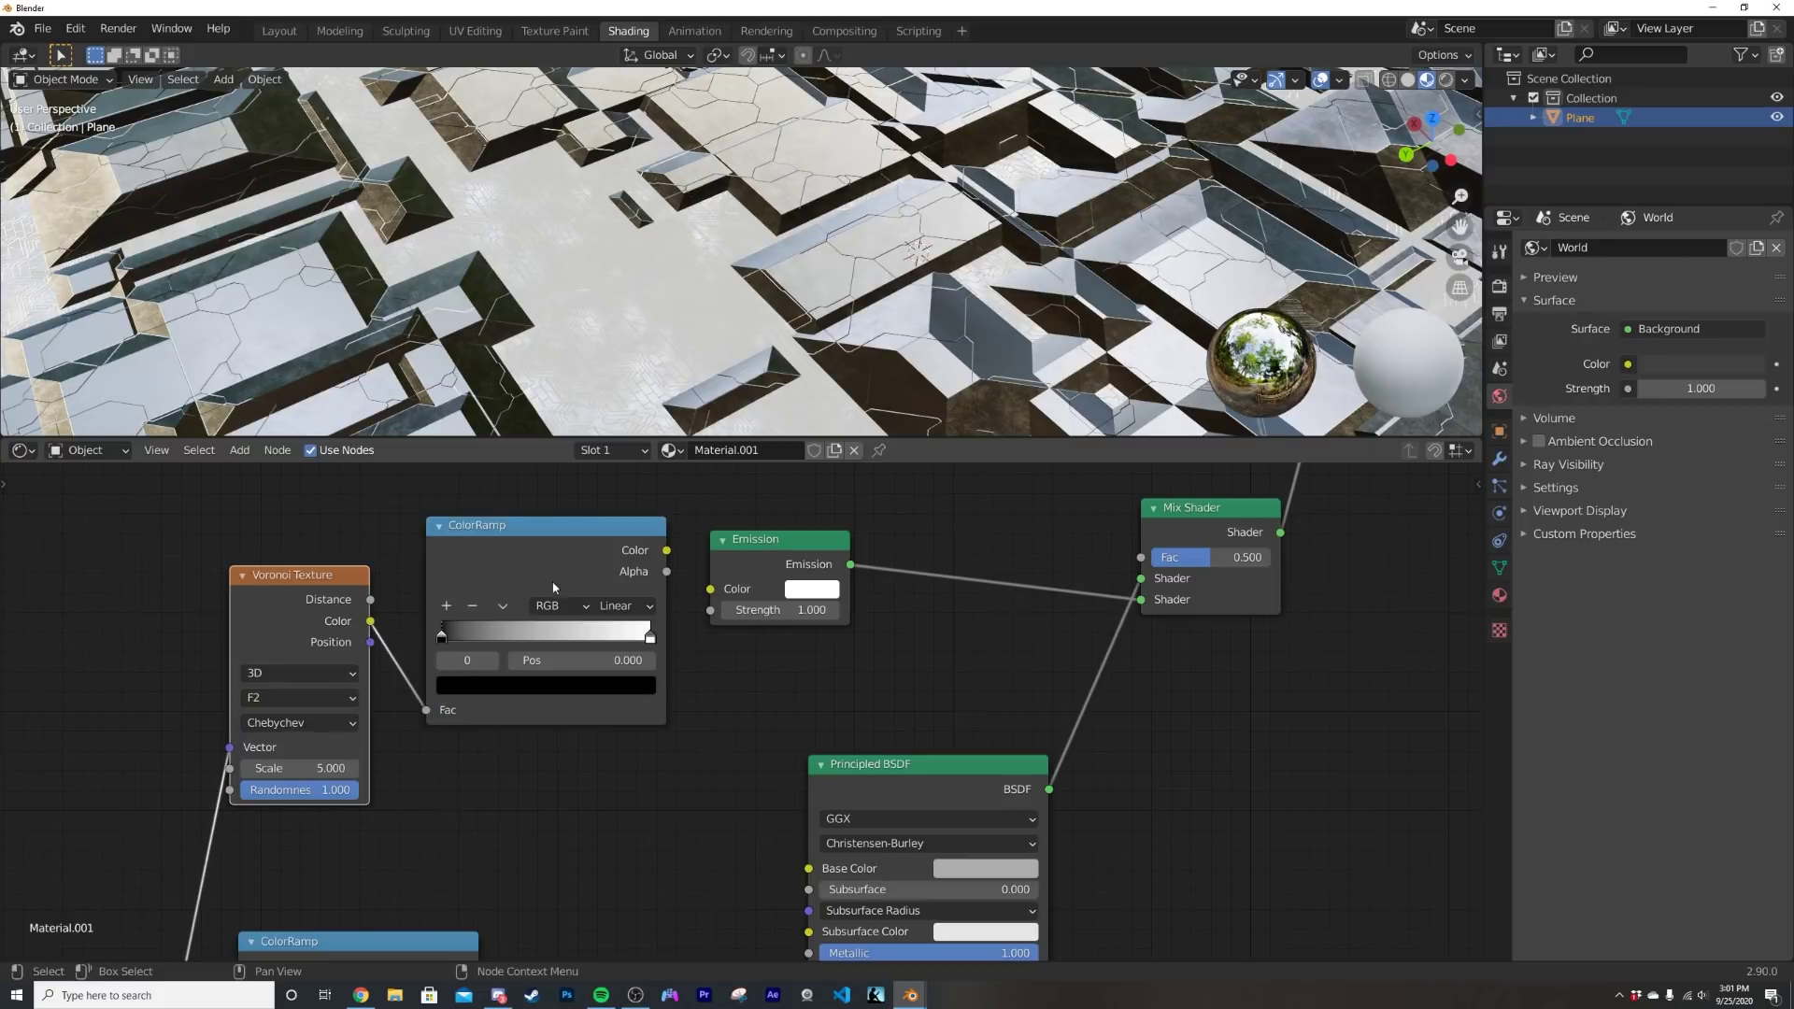
- Move the Emission node clear of the link path and connect the ColorRamp's Color to the new Mix Shader's Fac
drag(667, 551, 705, 600)
drag(732, 566, 836, 643)
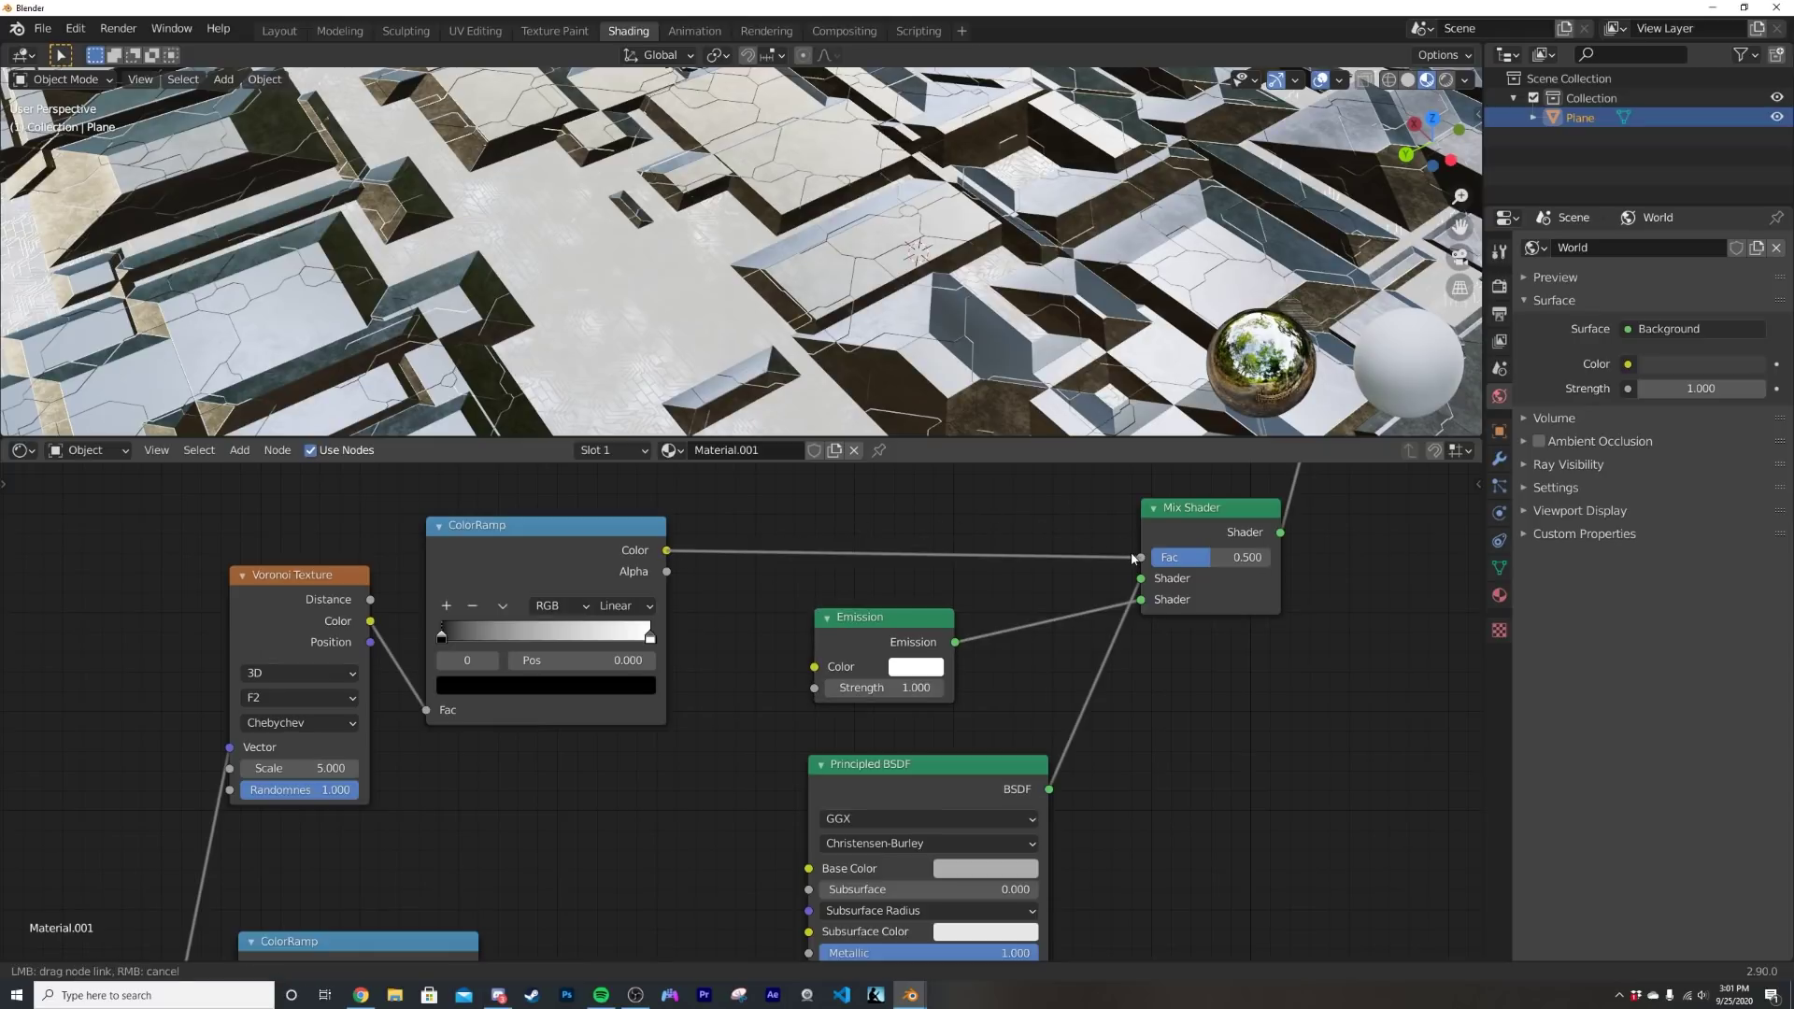
drag(1133, 559, 1136, 558)
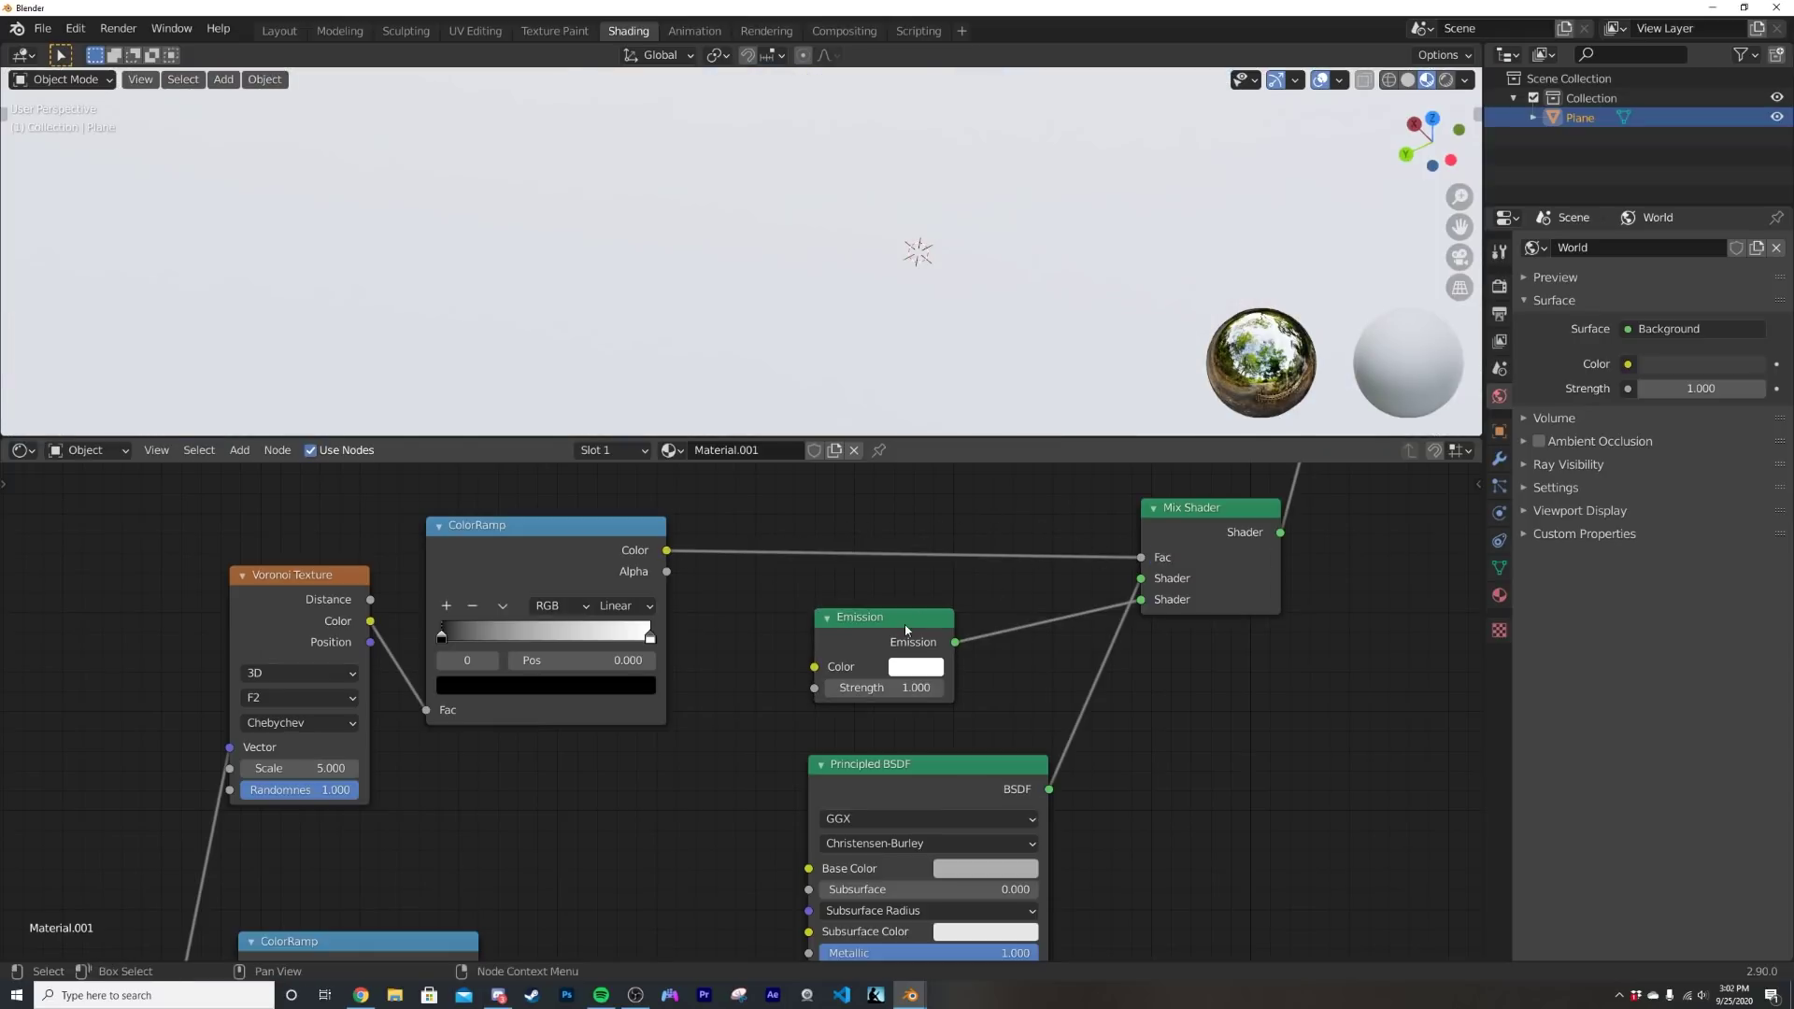
- Set the Emission node's color to a saturated blue and its strength to 11.2
scroll(605, 300, up, 6)
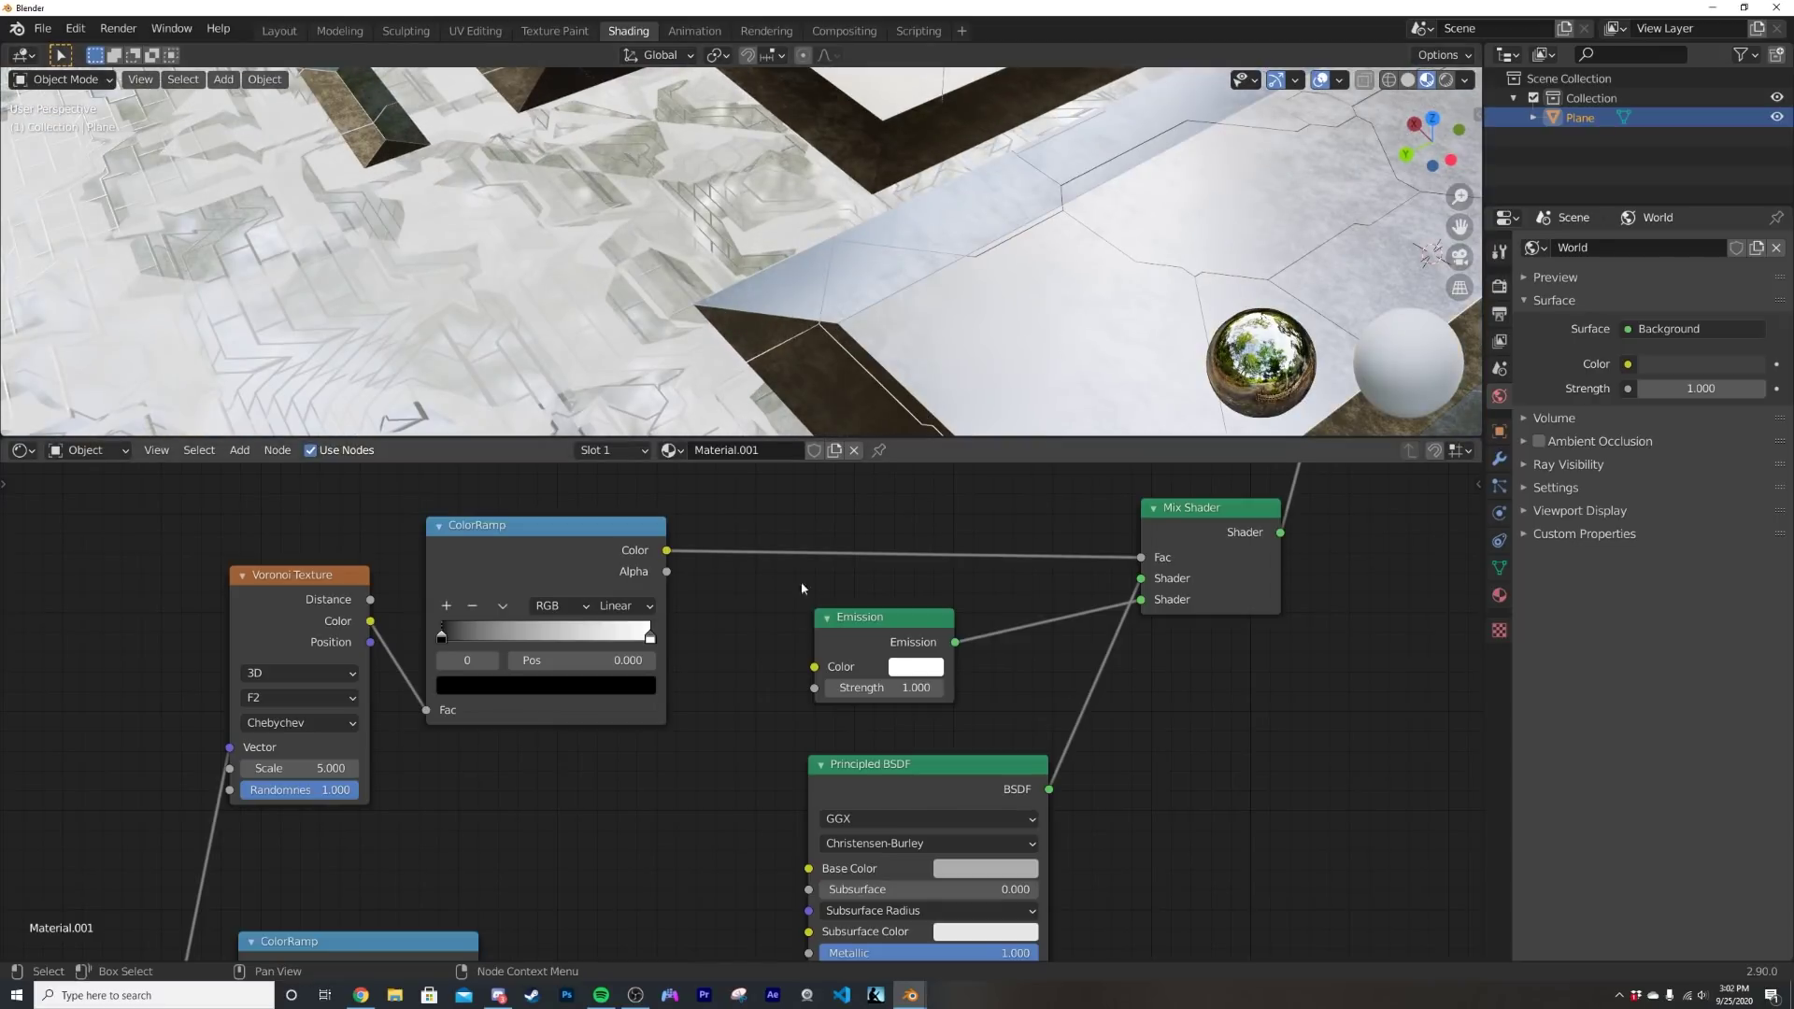
click(914, 672)
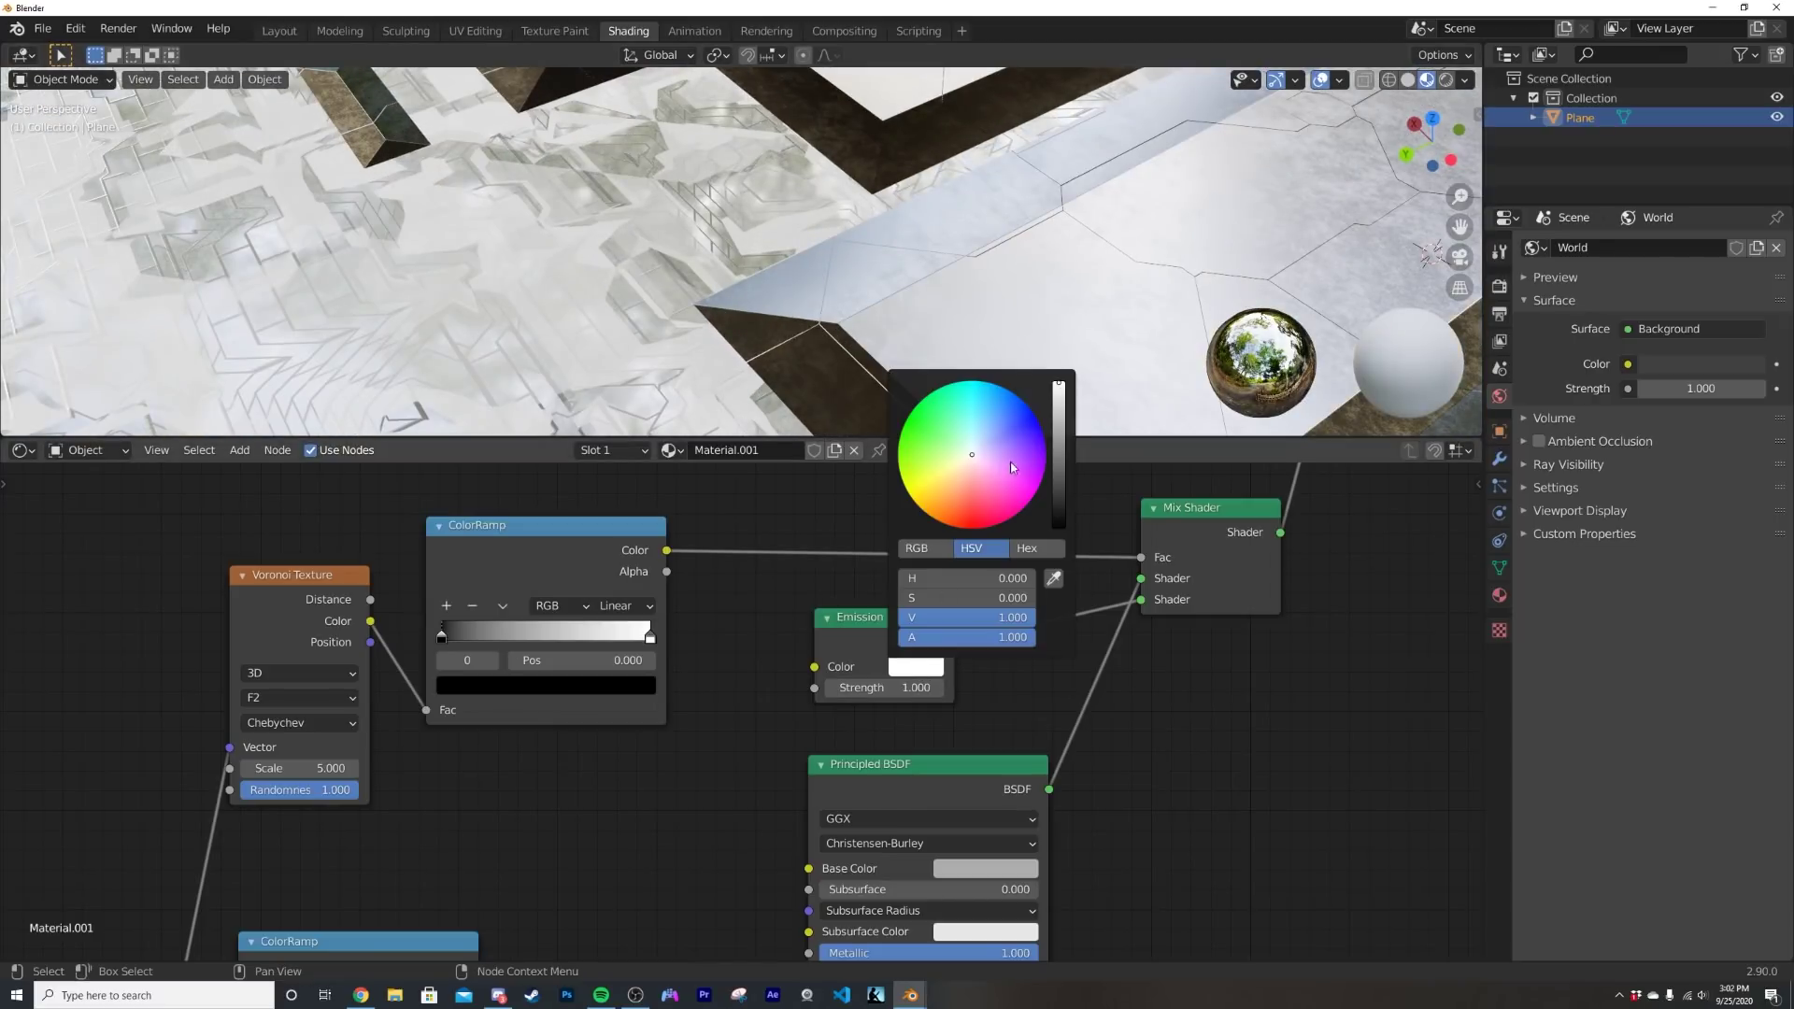
click(1012, 411)
drag(923, 688, 1018, 688)
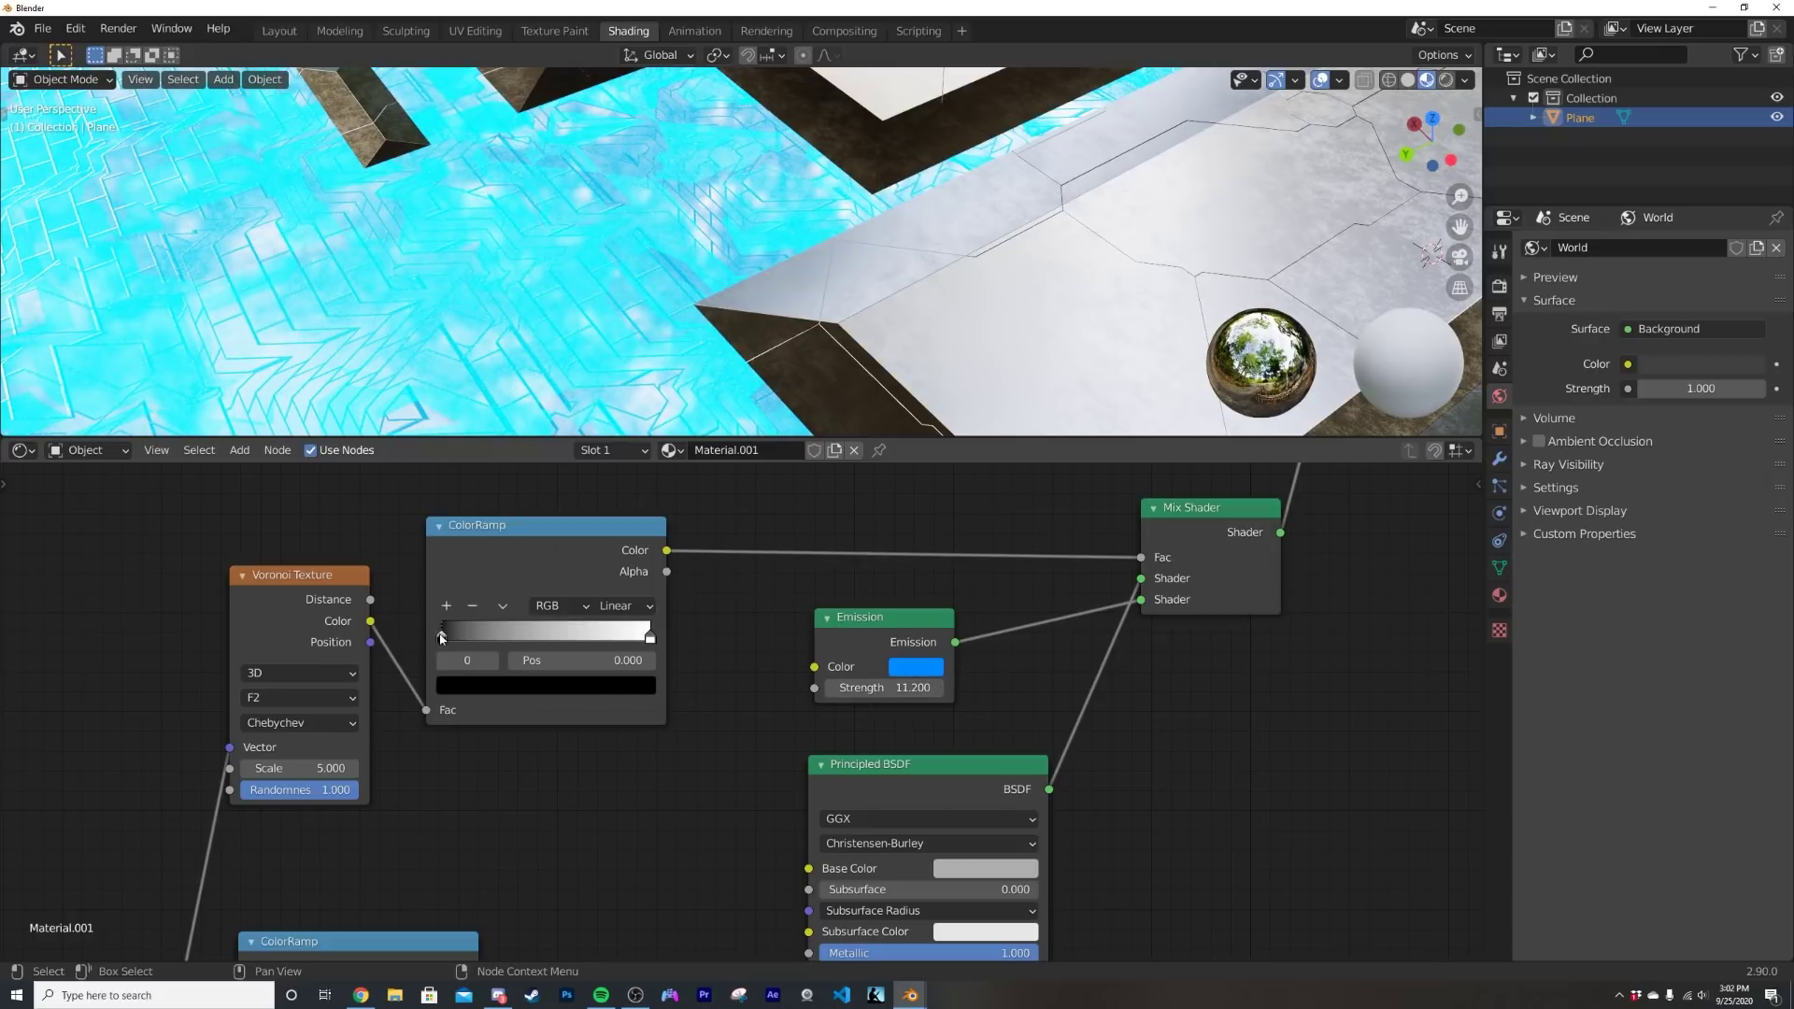
- Switch the emission ColorRamp to Constant interpolation and move its white stop to position 0.731
click(625, 607)
click(633, 714)
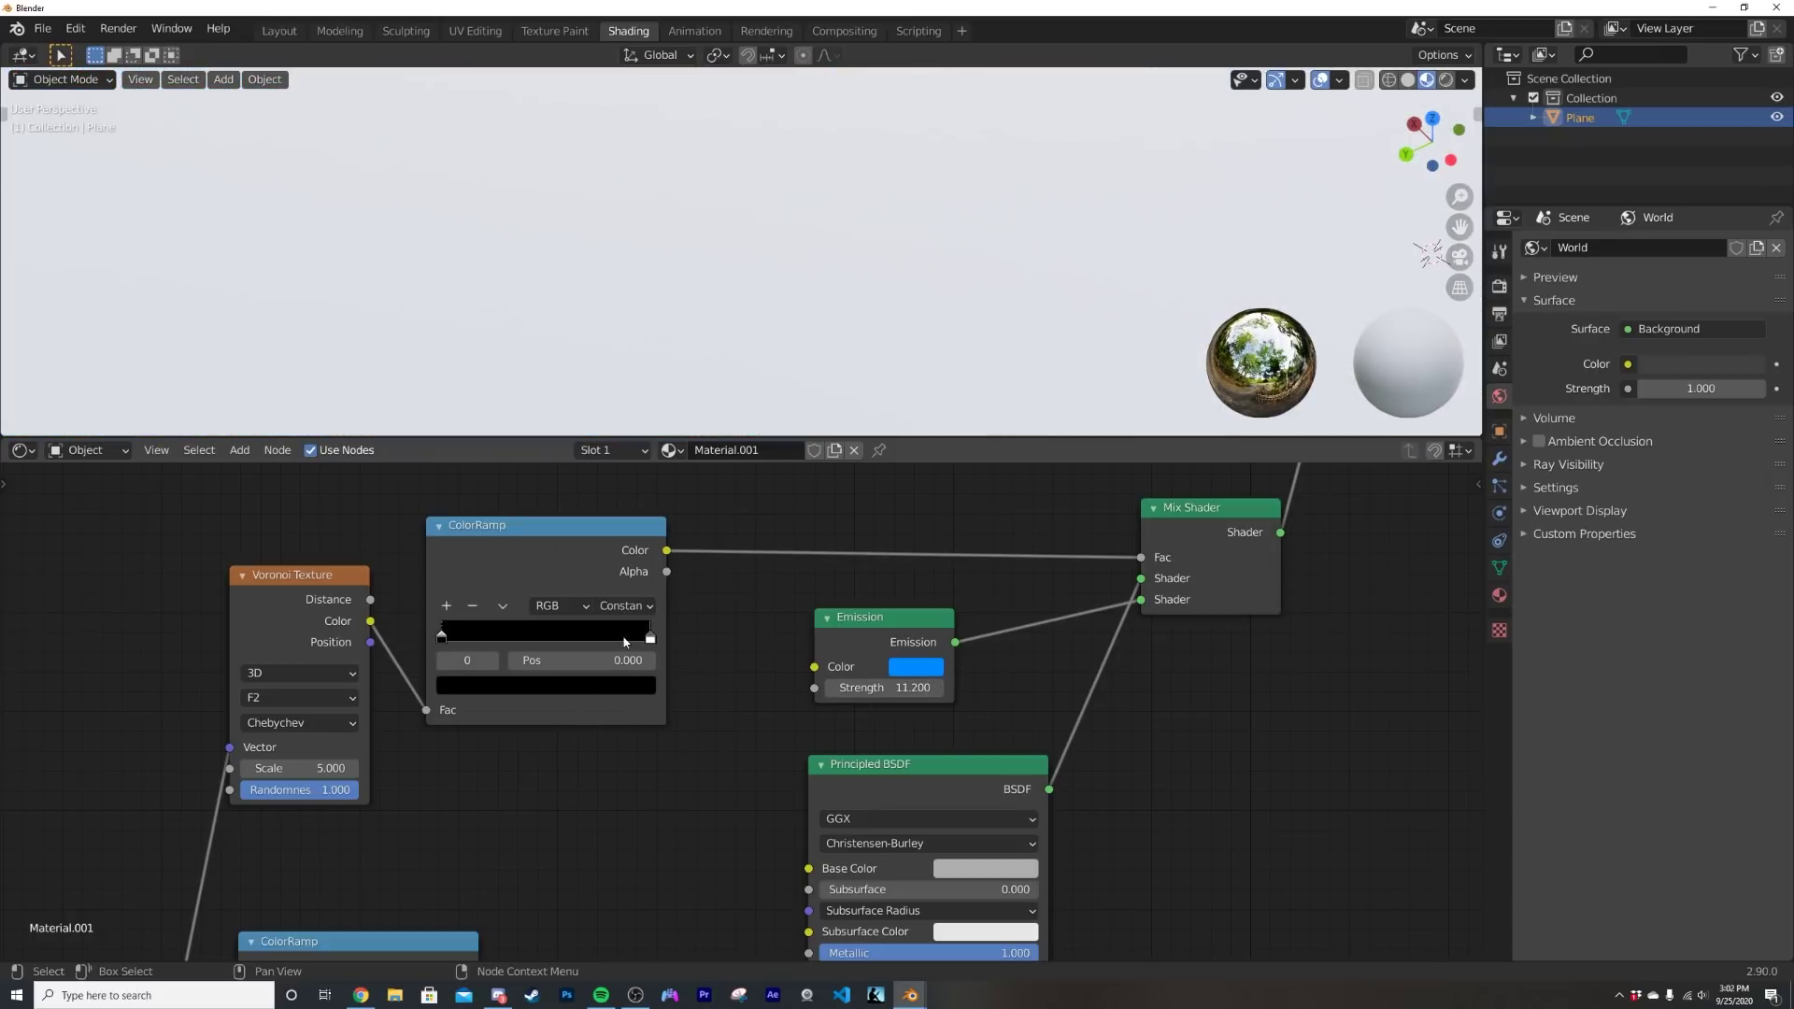
drag(651, 638, 594, 637)
scroll(858, 249, down, 6)
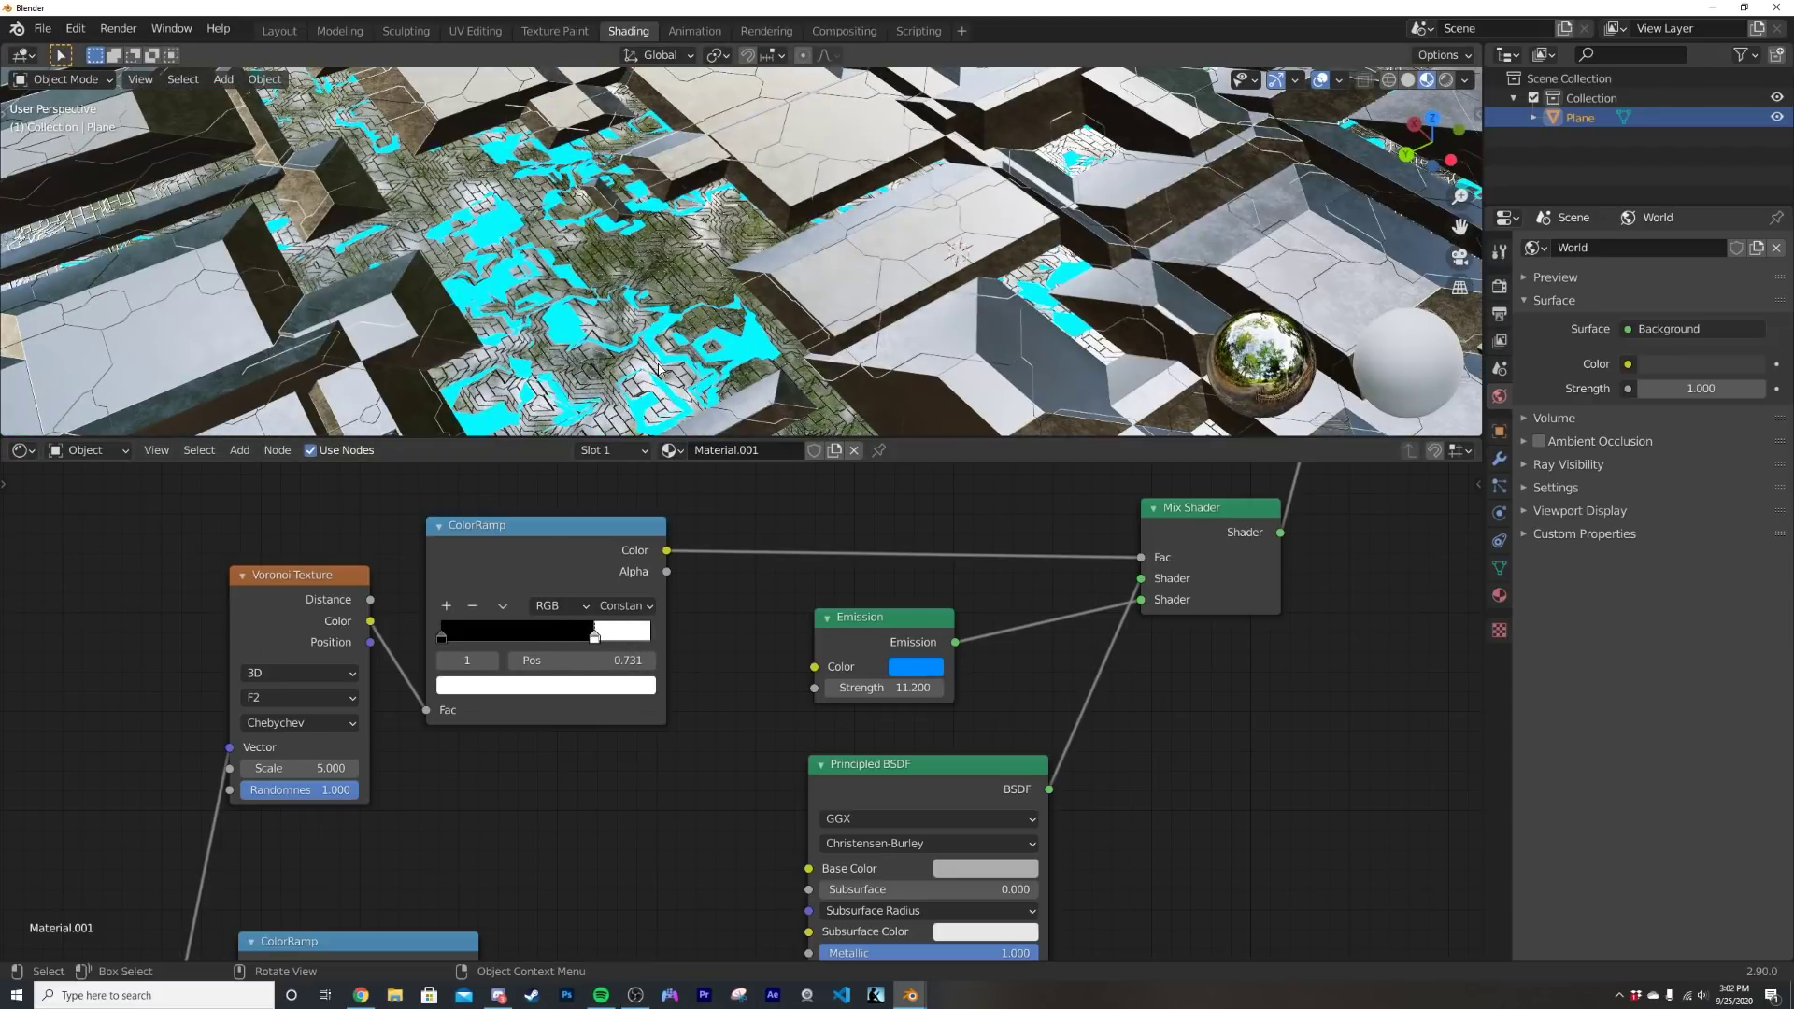
- Switch the render engine from Cycles to Eevee and enable Bloom
click(1500, 286)
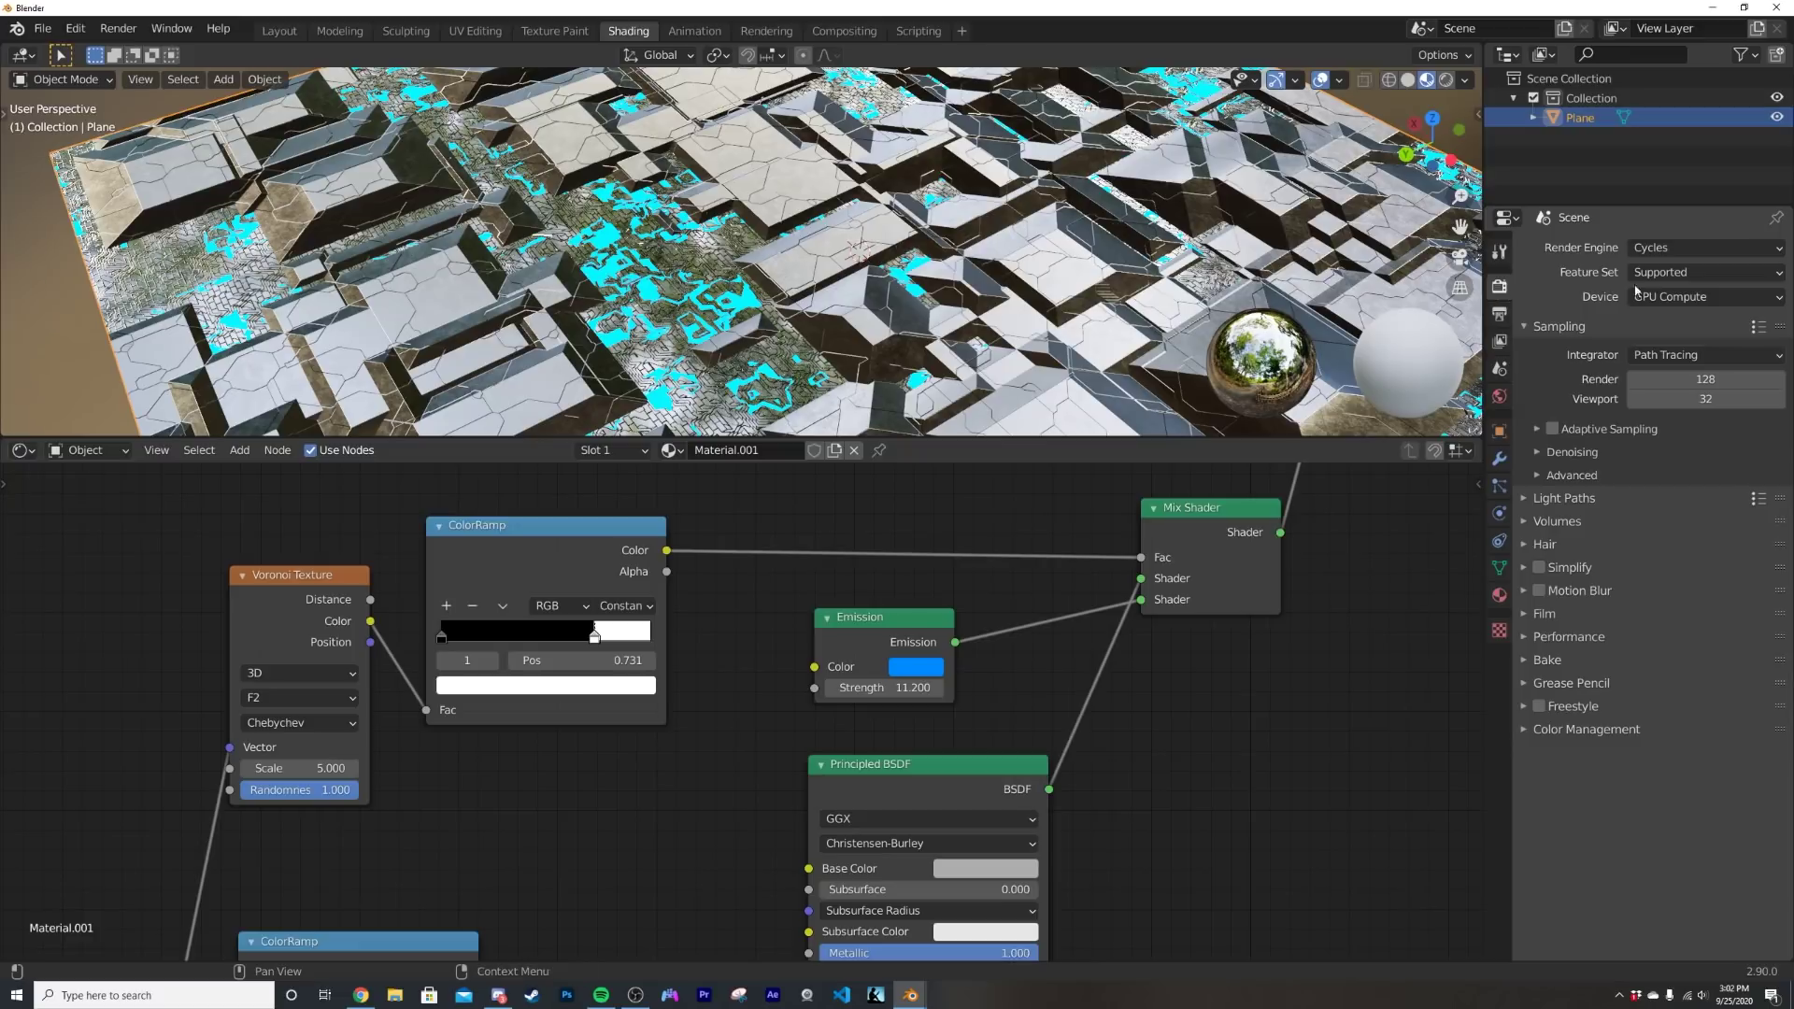
click(1690, 249)
click(1686, 271)
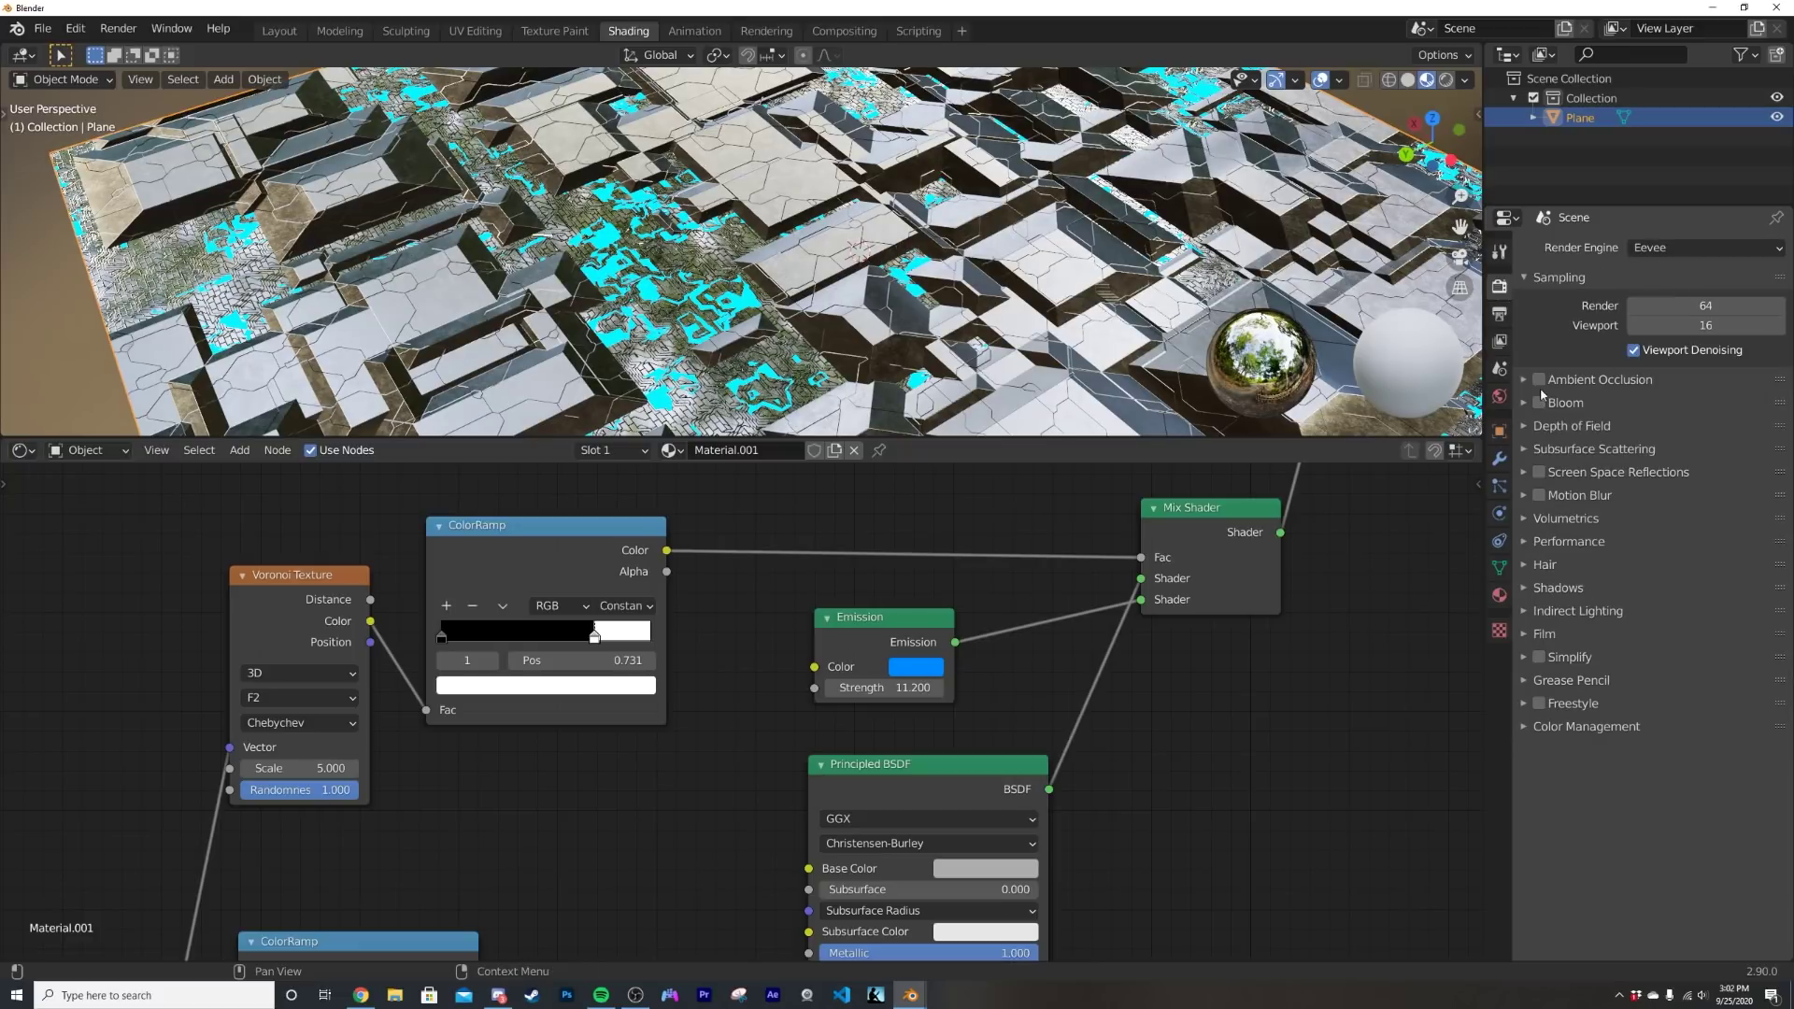
click(1542, 403)
- Raise the Emission node's strength to 33.2
drag(876, 688, 1081, 688)
middle_drag(876, 248, 862, 307)
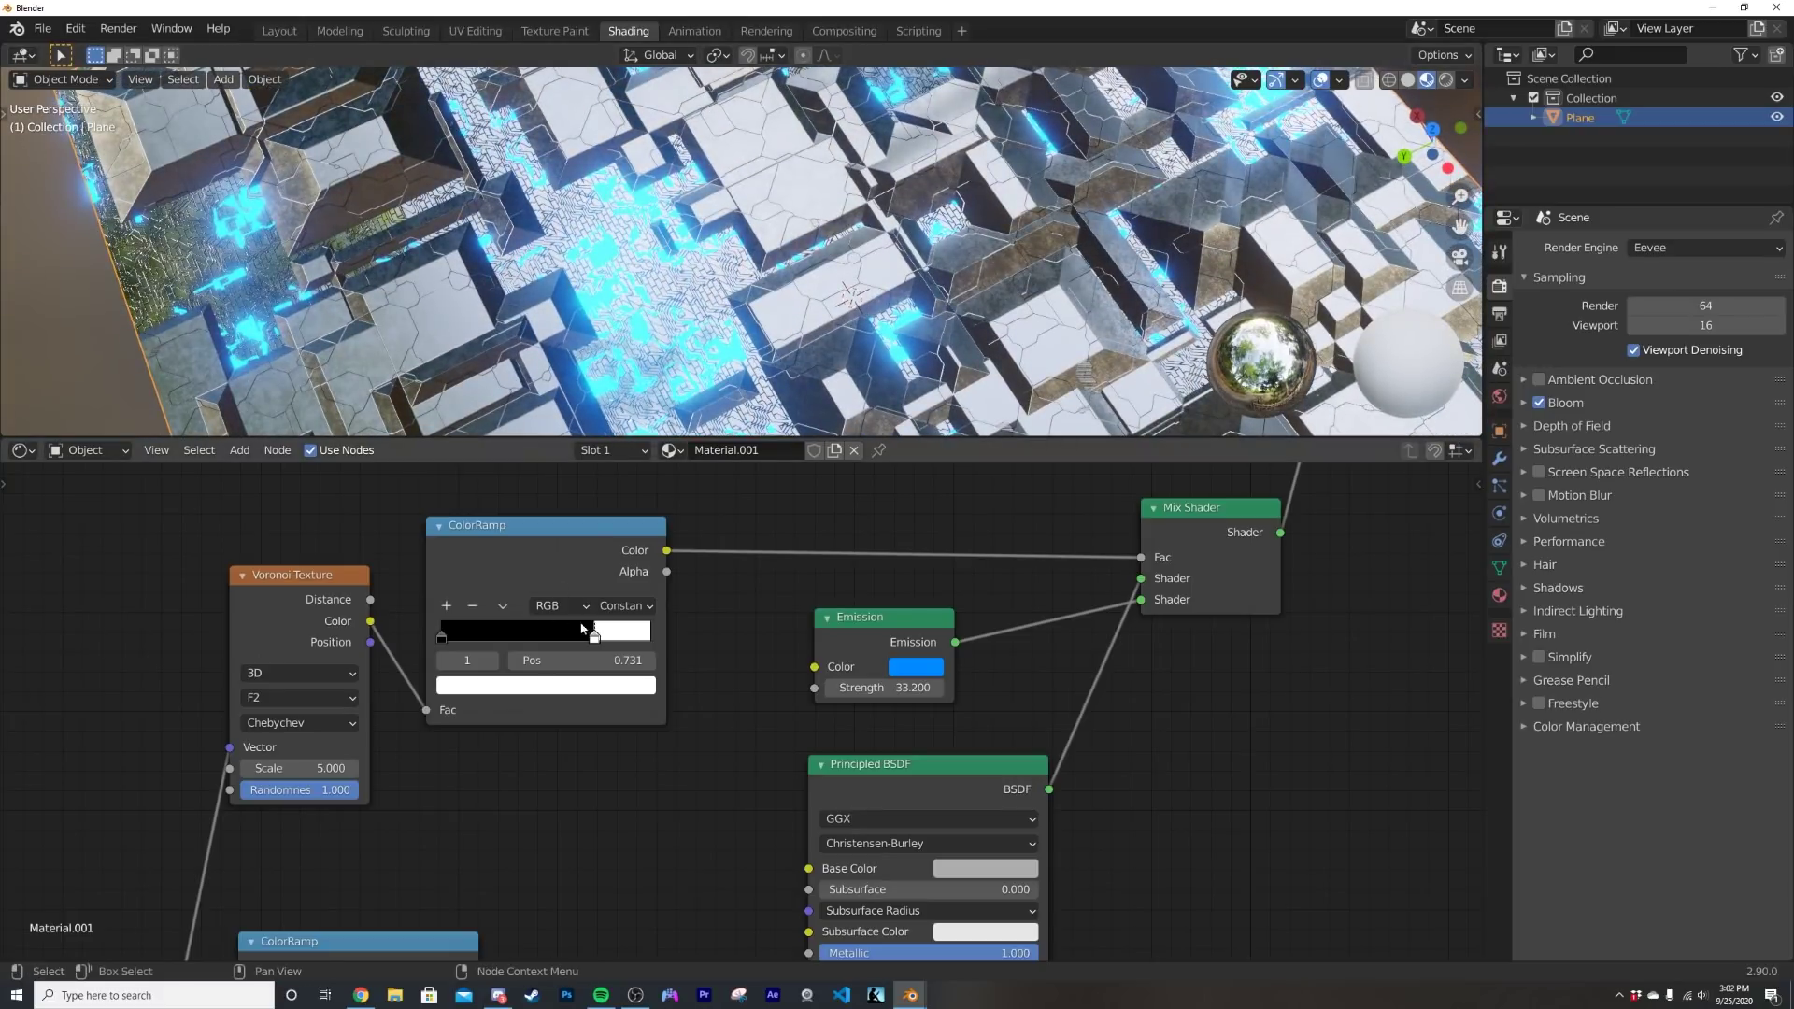
- Move the emission ColorRamp's white stop to 0.776 and set the emission Voronoi Texture's scale to 5.3
mouse_move(594, 636)
mouse_down()
mouse_move(527, 638)
mouse_move(606, 654)
mouse_up()
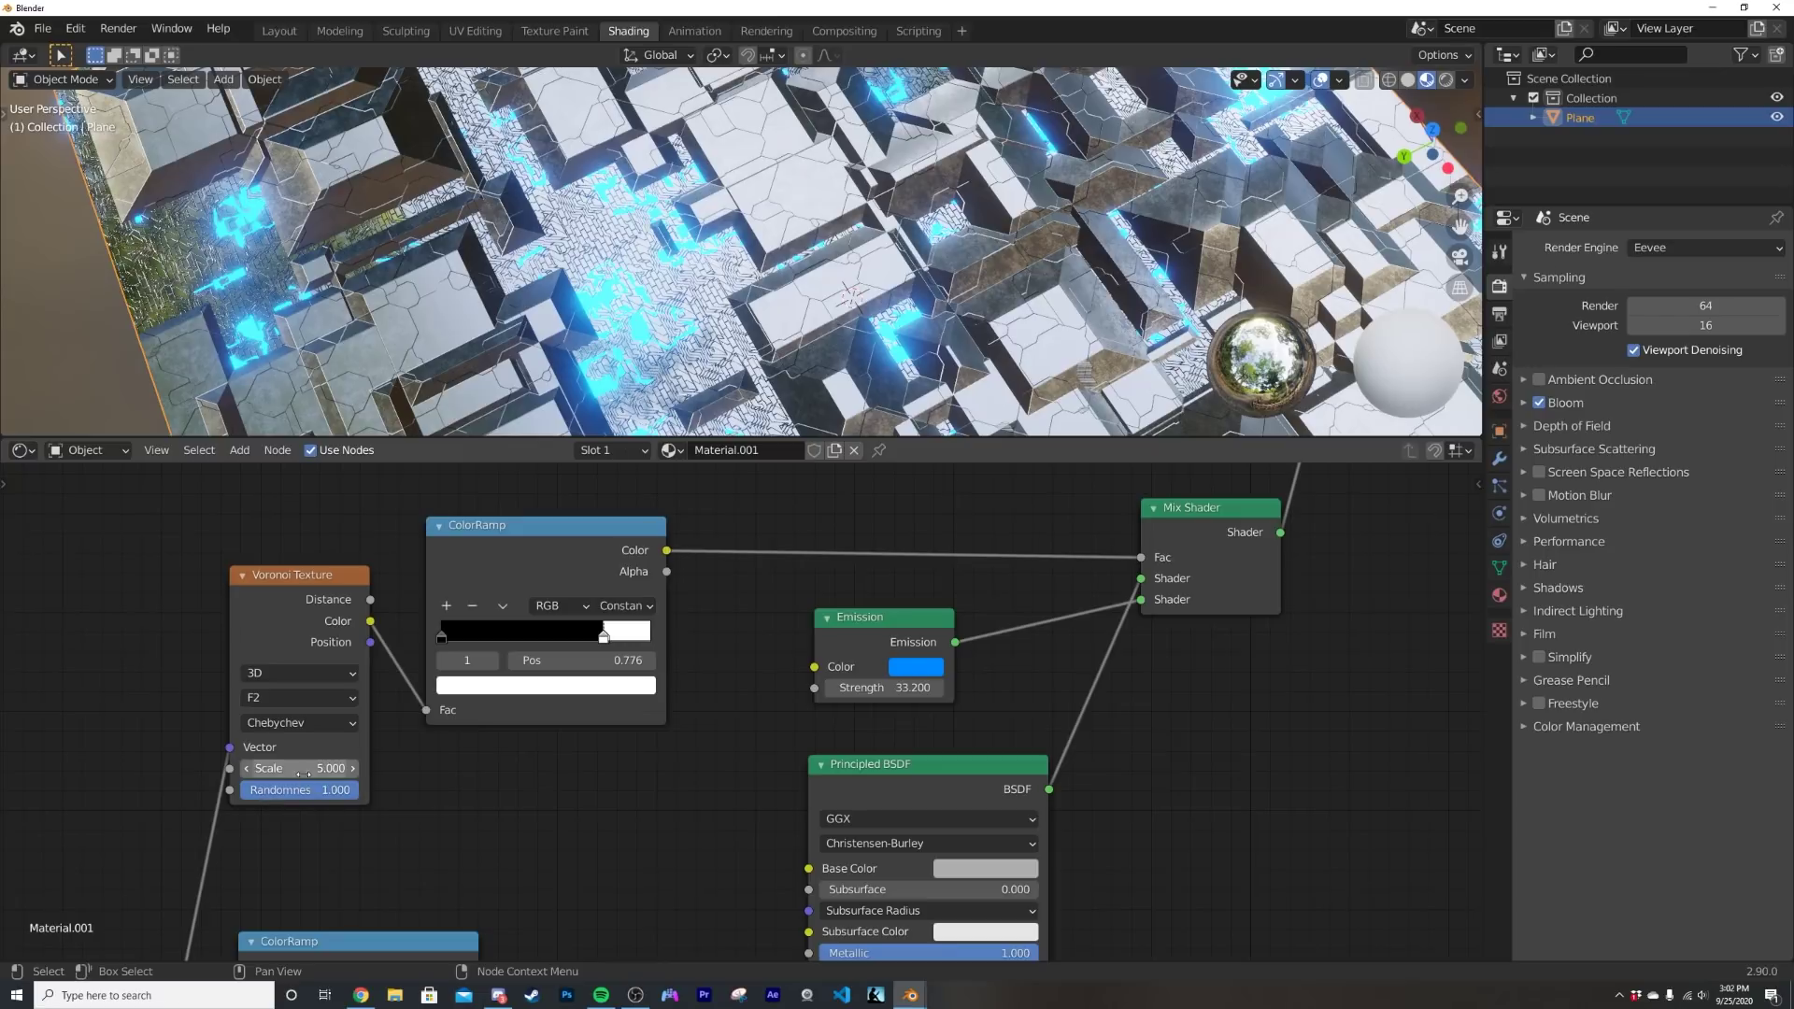
mouse_move(304, 774)
mouse_down()
mouse_move(247, 774)
mouse_move(332, 773)
mouse_up()
middle_drag(855, 323, 655, 336)
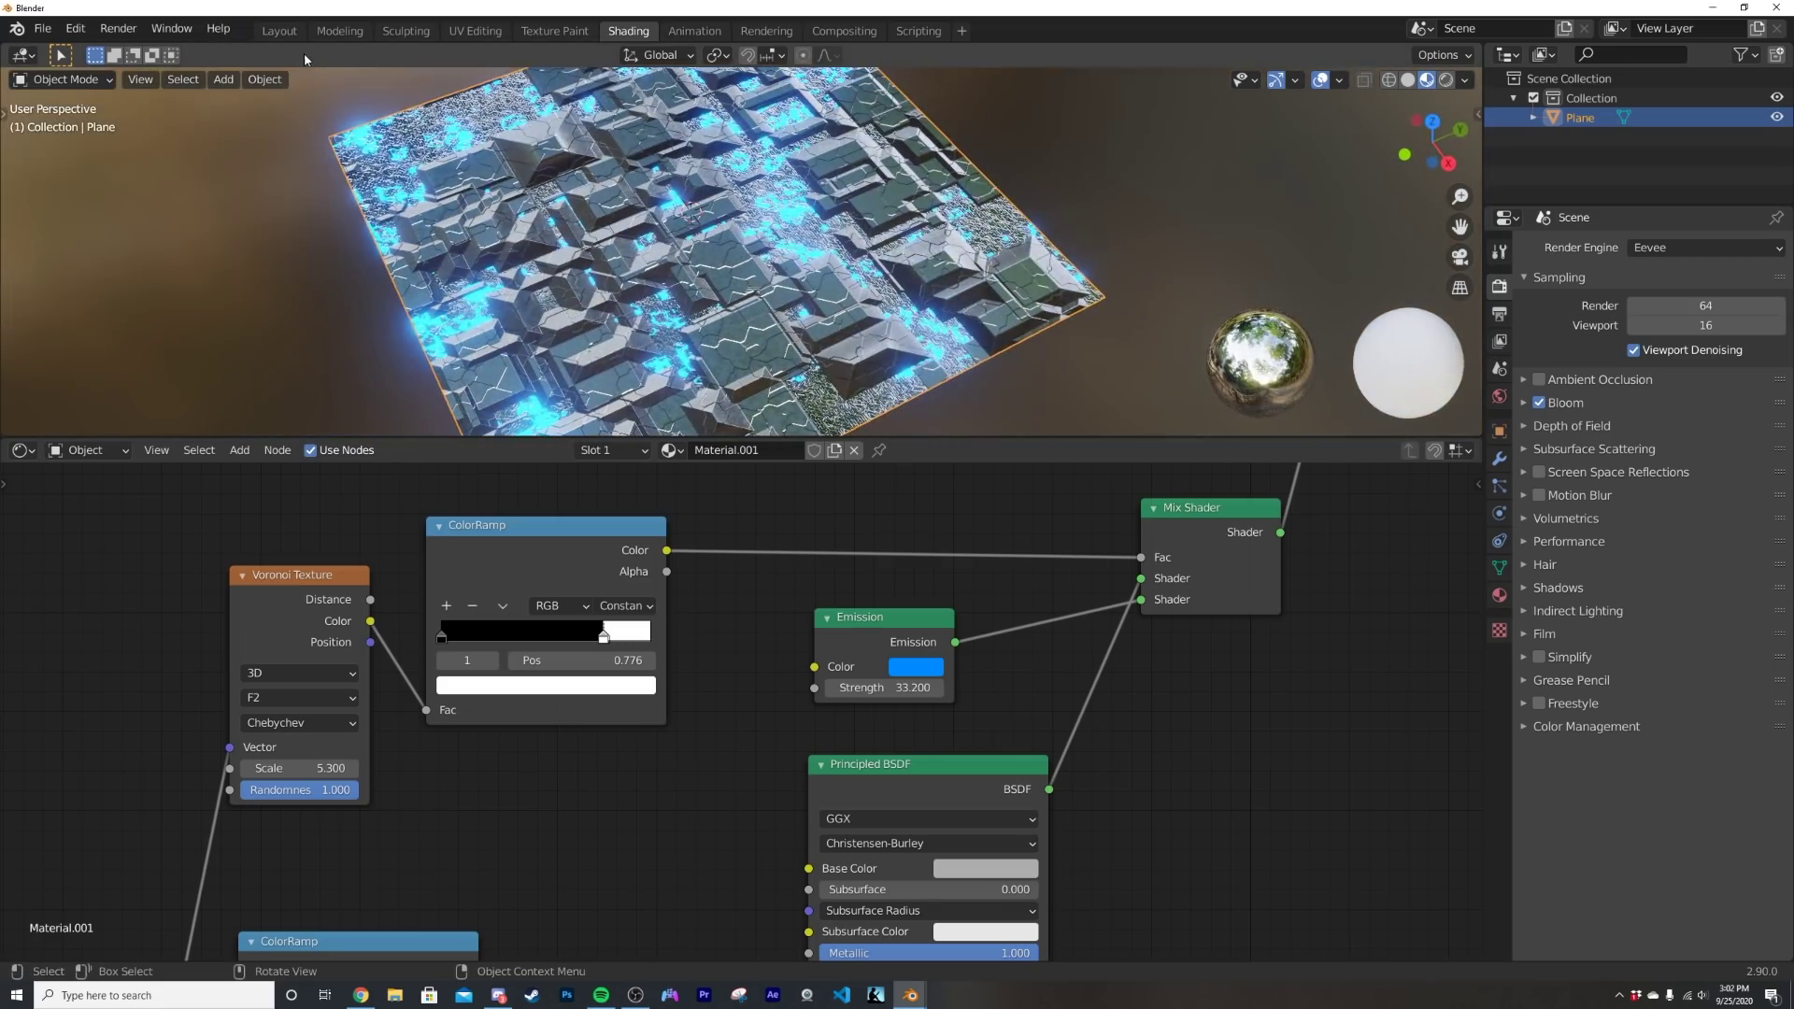
- Show the plane in the Layout workspace with Material Preview shading and inspect the glowing panels up close
click(278, 31)
click(1430, 81)
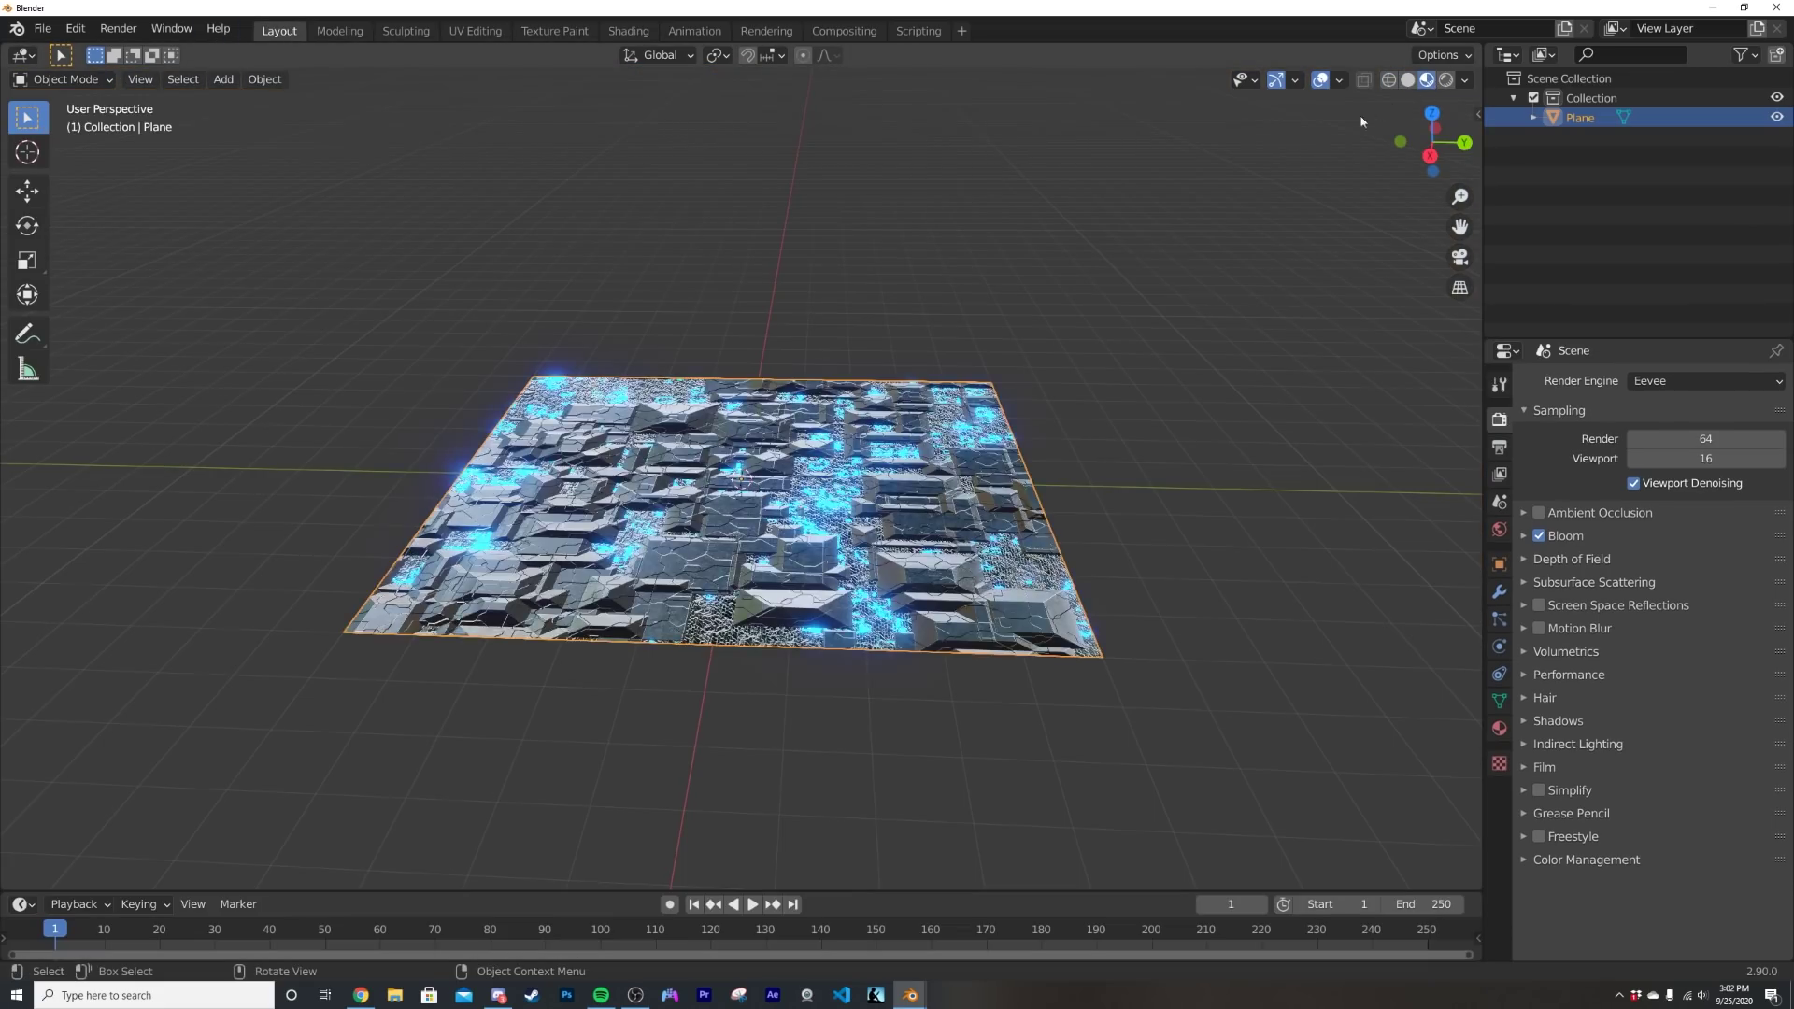
middle_drag(846, 439, 790, 514)
scroll(776, 551, up, 7)
middle_drag(761, 584, 857, 526)
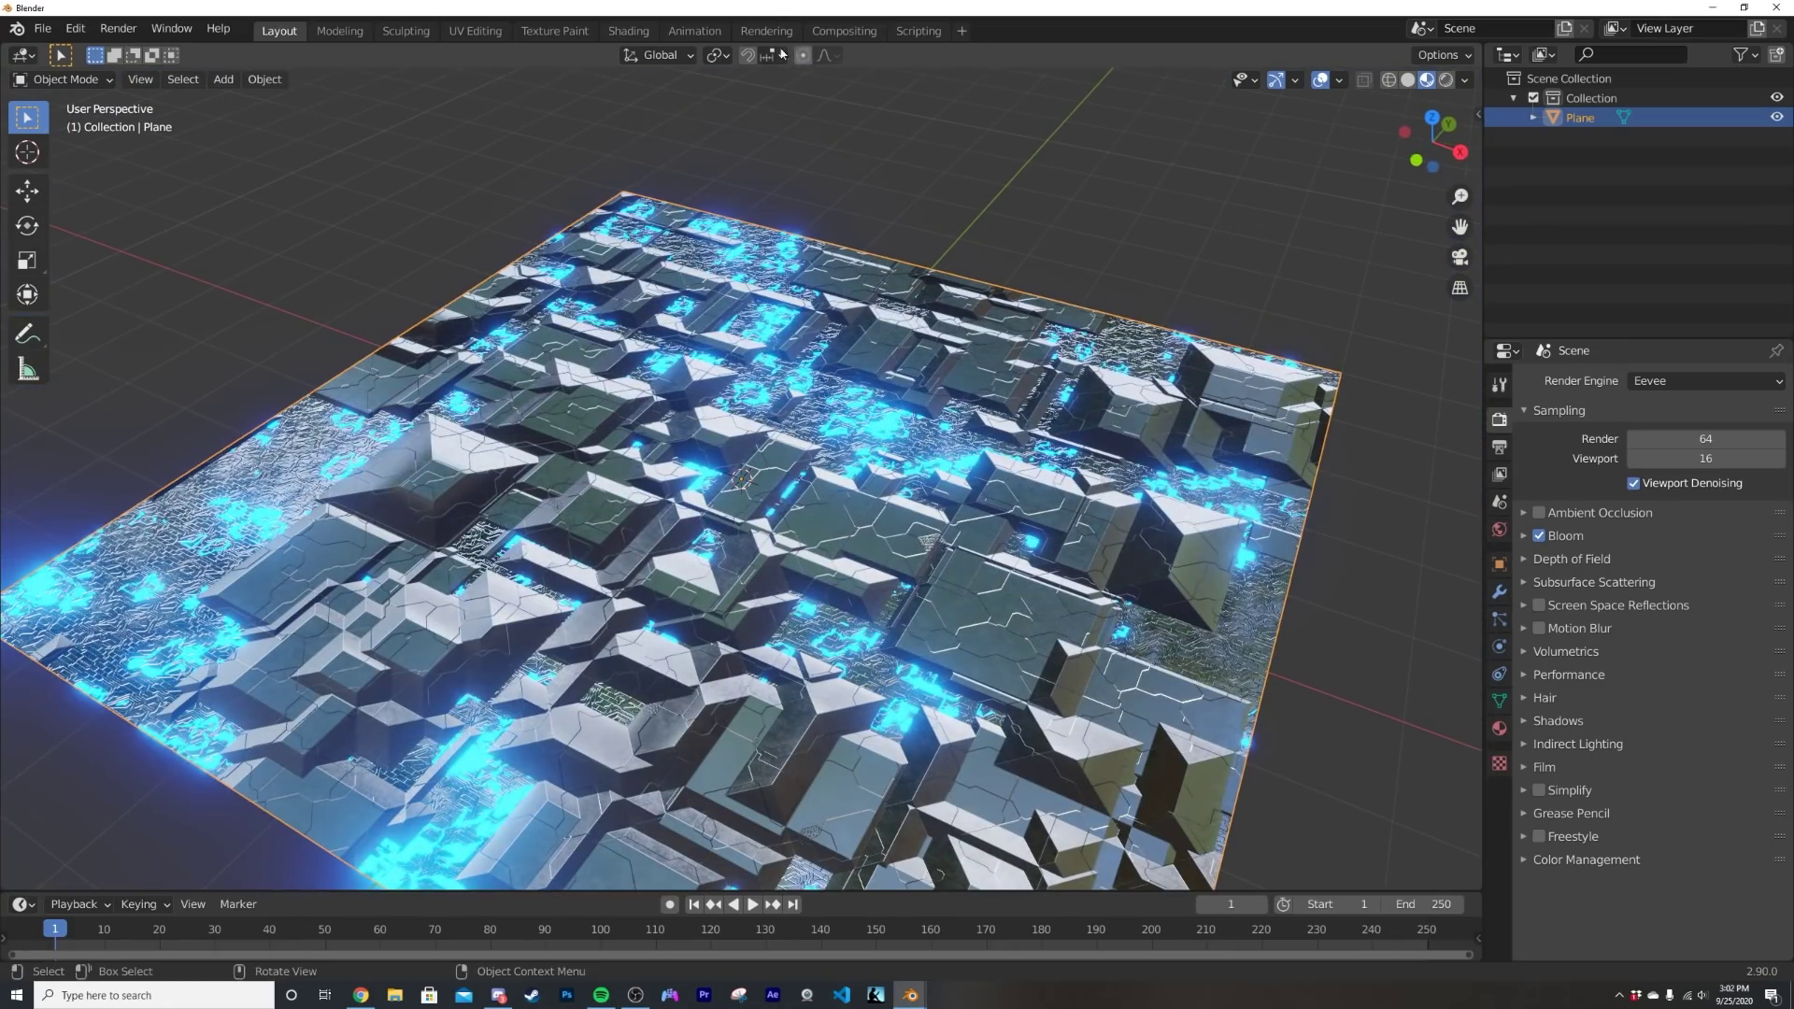
- Return to the Shading workspace and enable Invert on the Bump node that feeds the panel Principled BSDF's Normal
click(649, 35)
scroll(694, 290, up, 4)
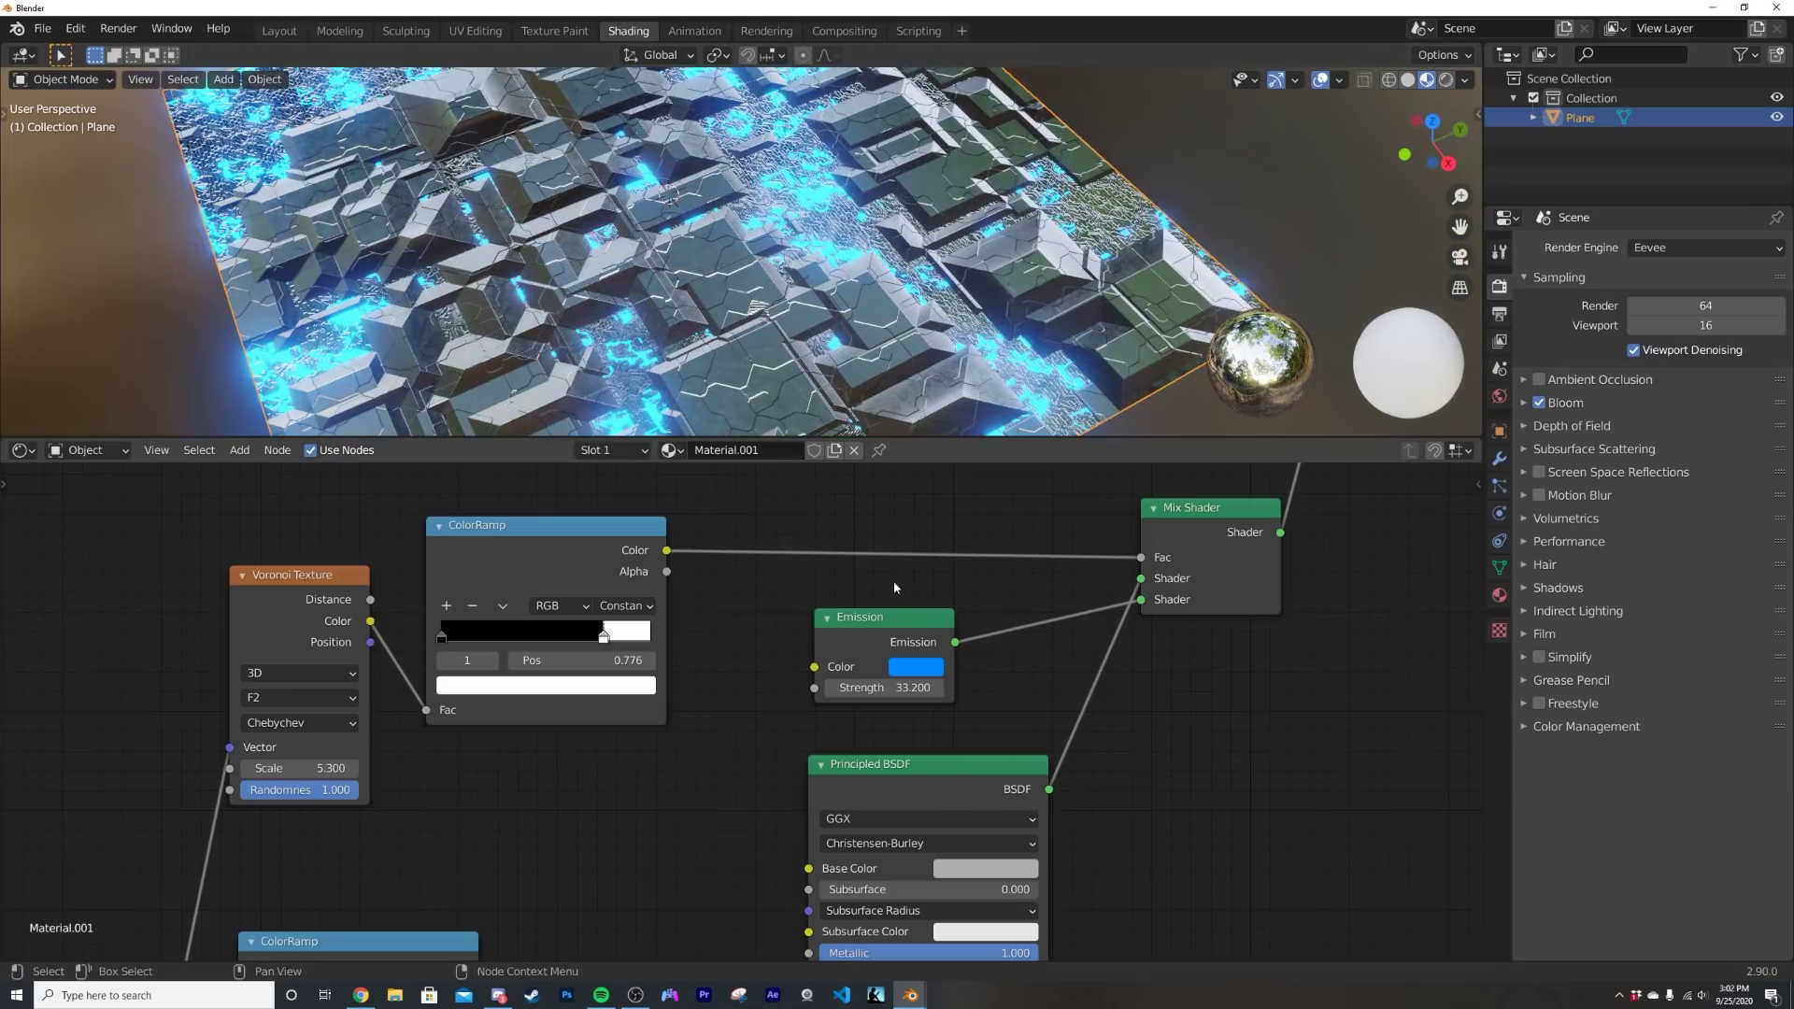
middle_drag(711, 281, 701, 243)
scroll(969, 630, down, 7)
scroll(969, 632, down, 6)
middle_drag(945, 575, 920, 752)
scroll(691, 691, up, 4)
middle_drag(503, 675, 734, 713)
scroll(736, 701, down, 1)
scroll(764, 681, down, 12)
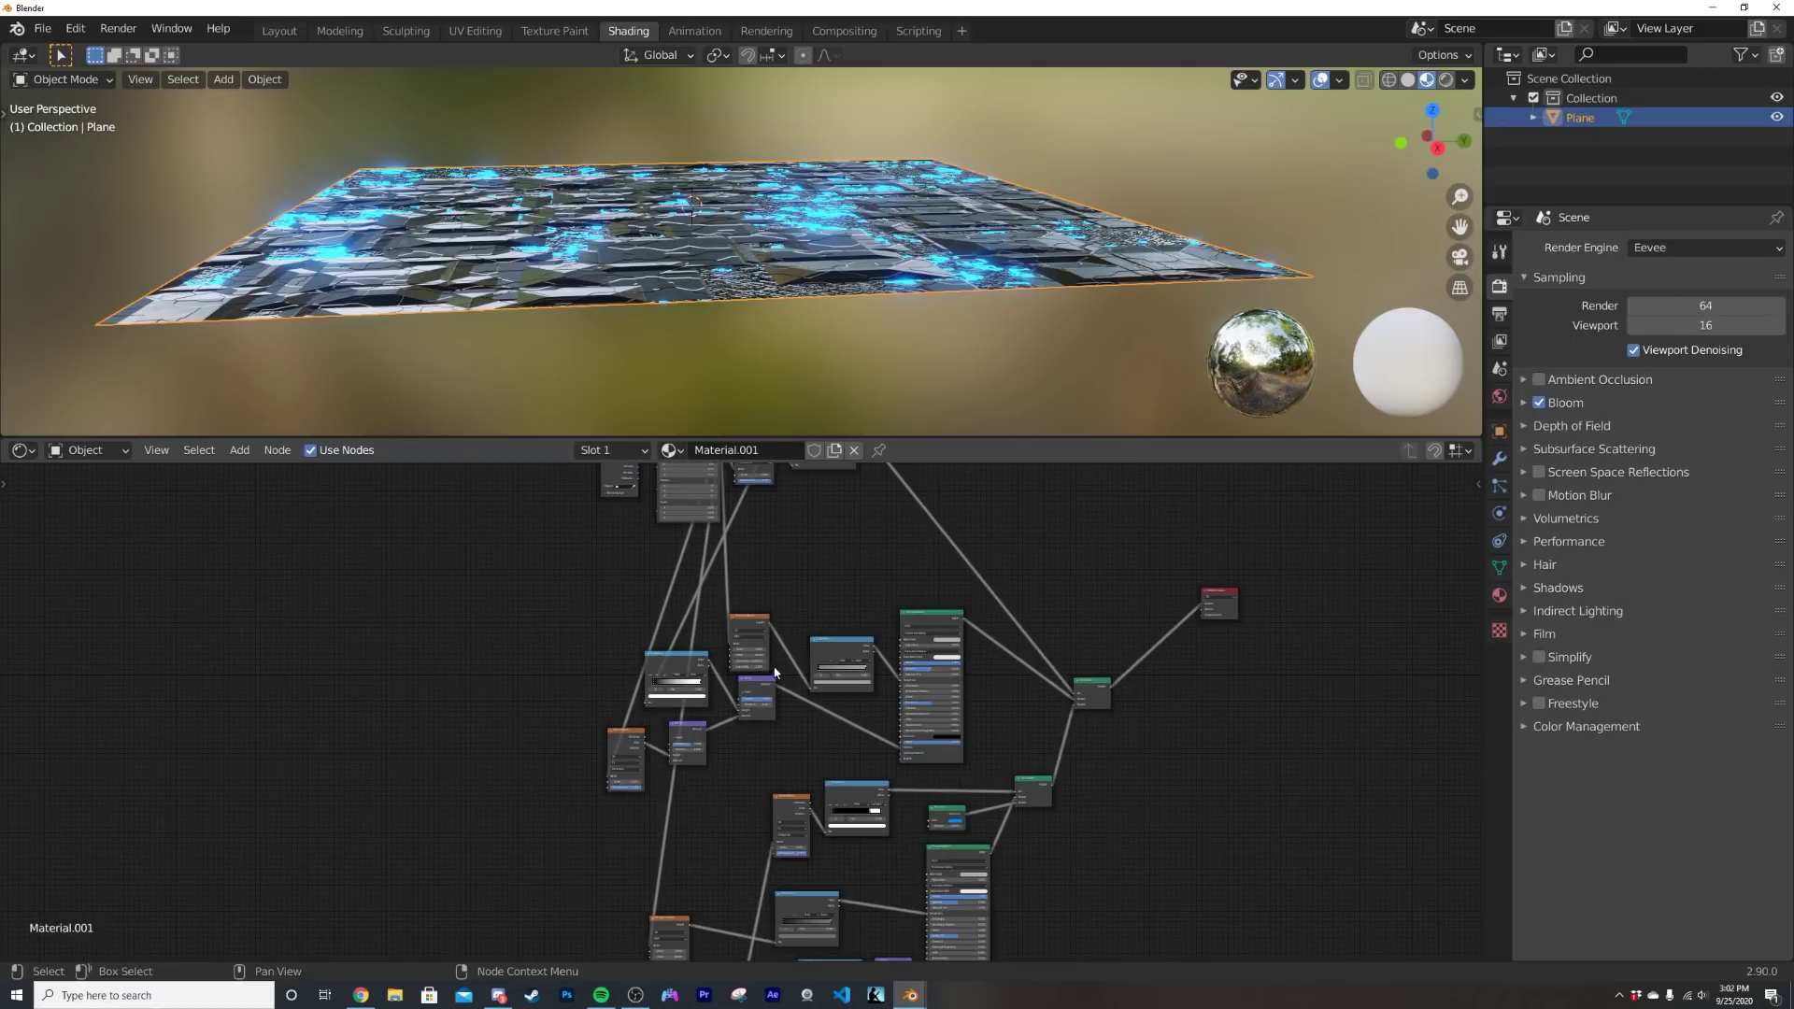
middle_drag(798, 583, 787, 625)
scroll(668, 753, up, 7)
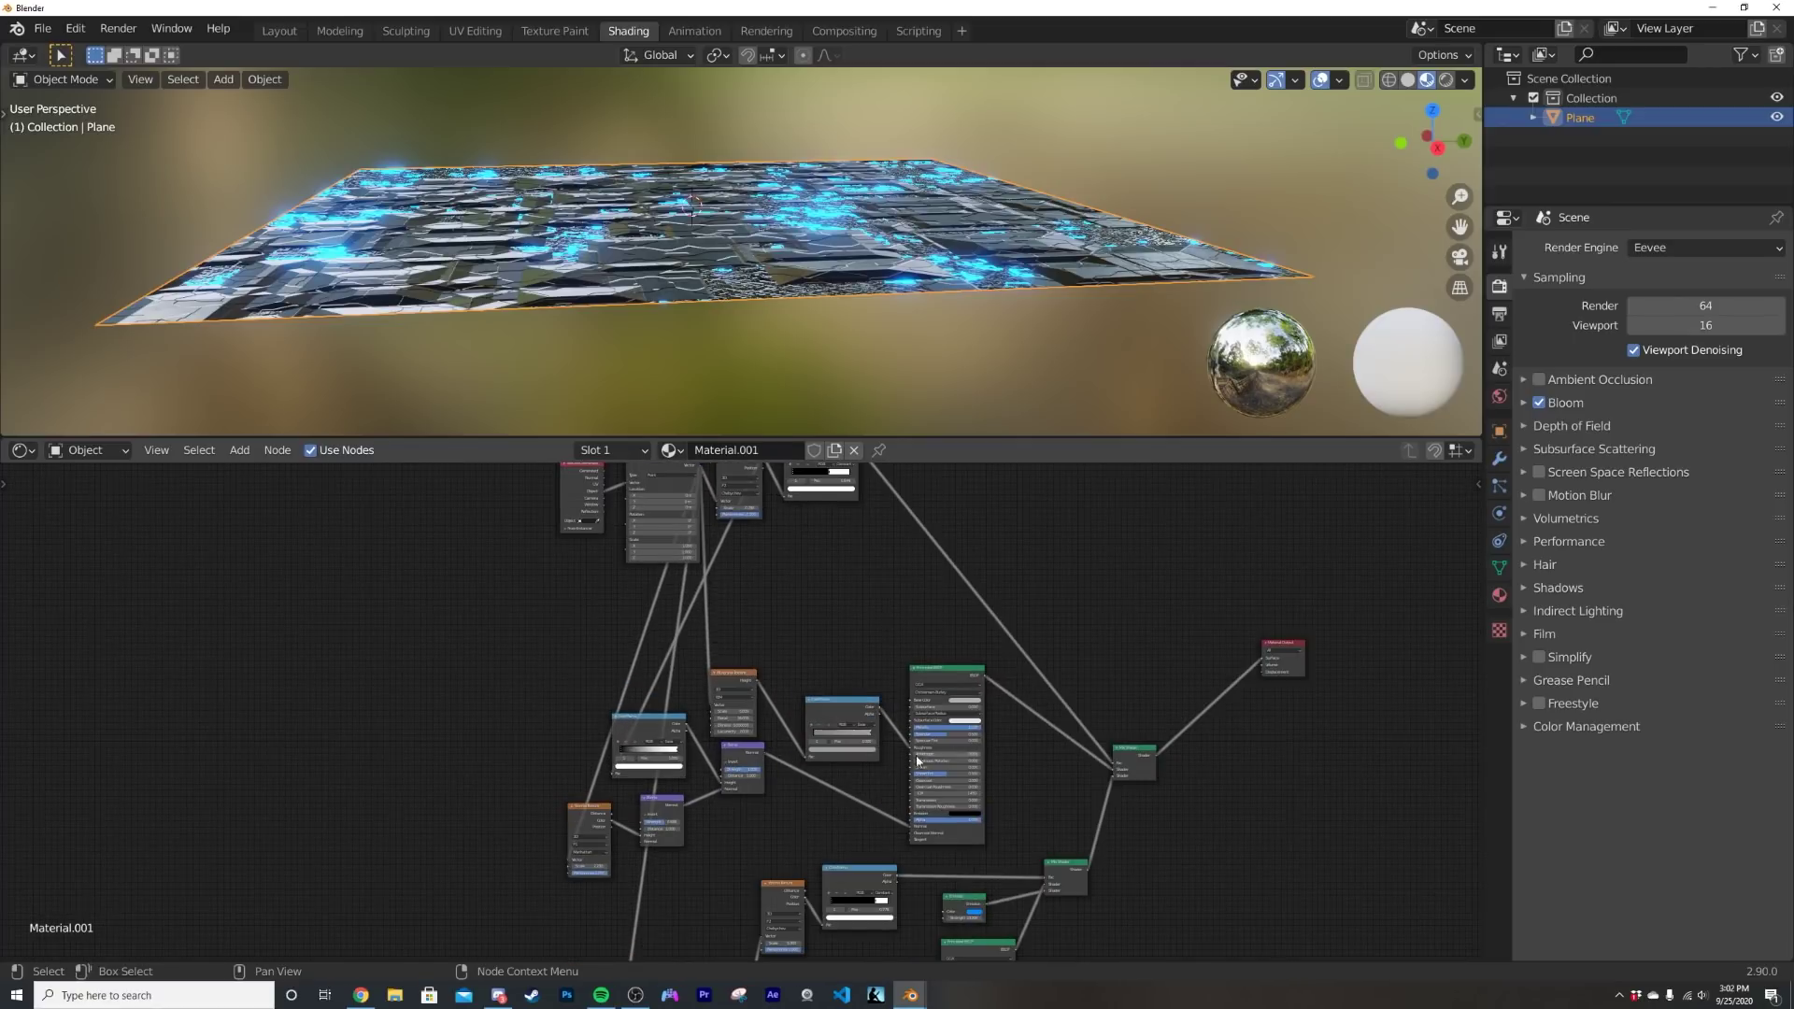
middle_drag(888, 271, 888, 327)
scroll(759, 816, up, 3)
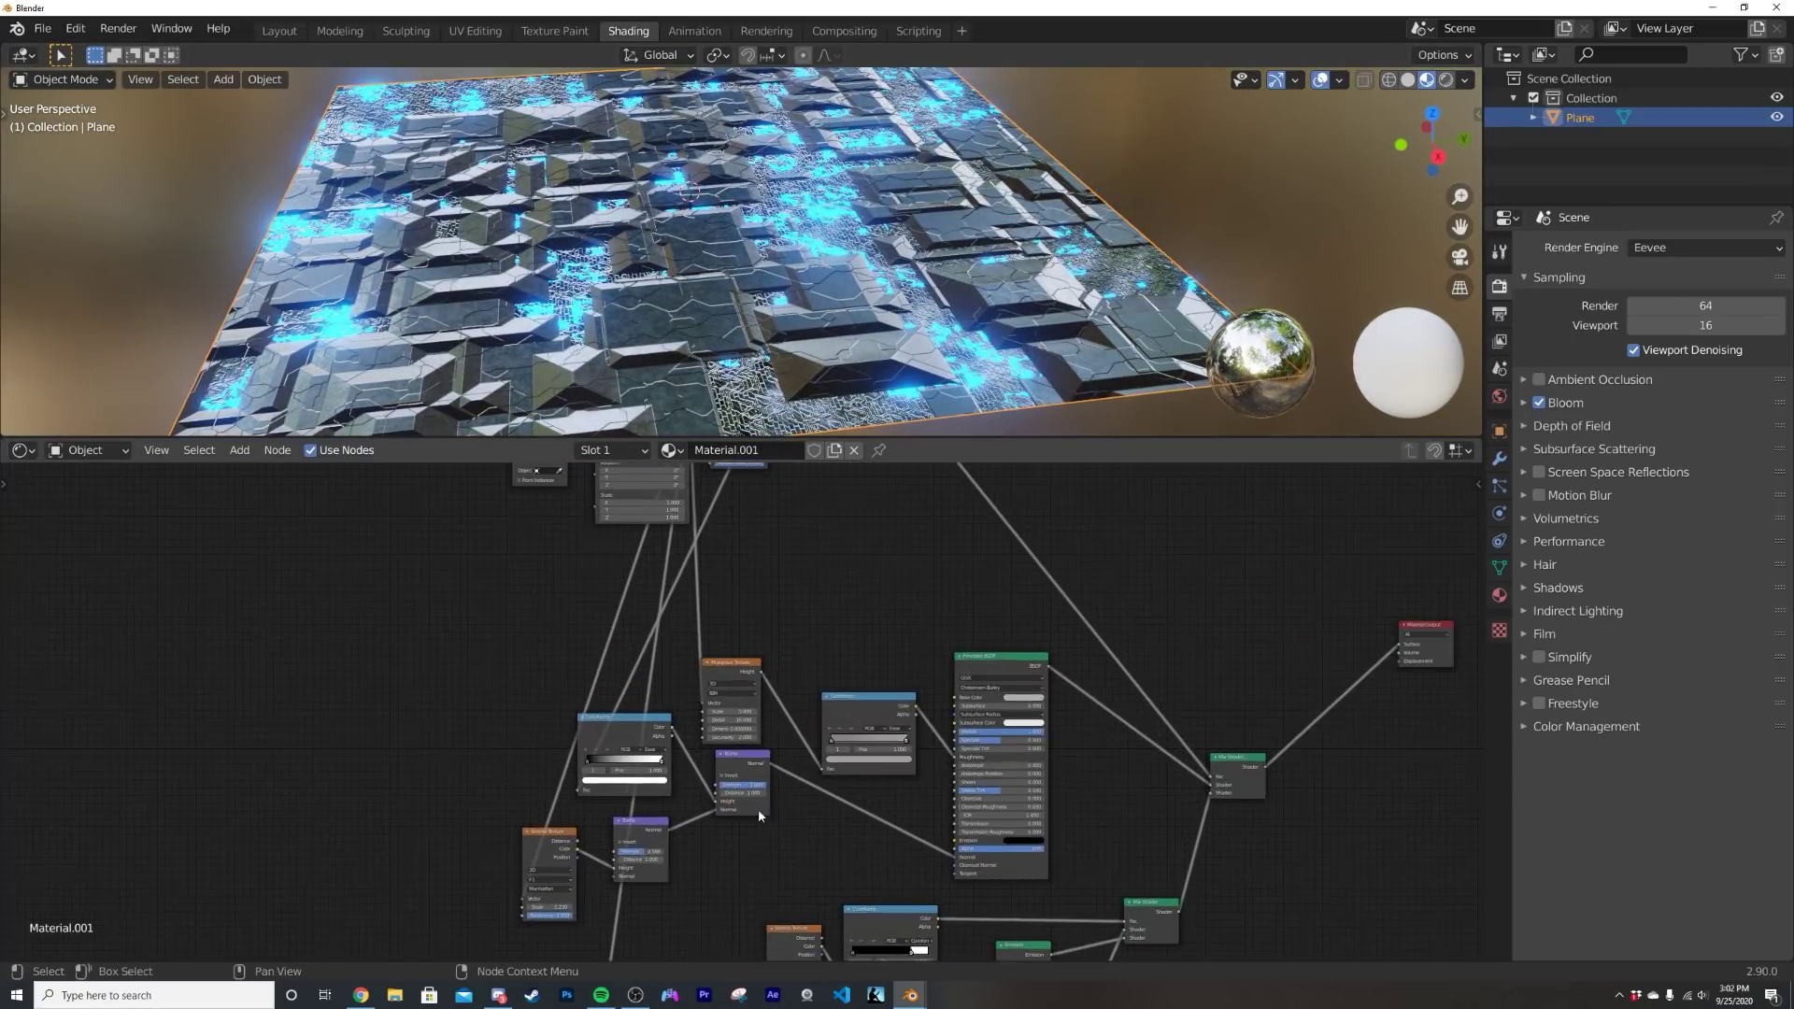
scroll(759, 809, up, 4)
click(704, 840)
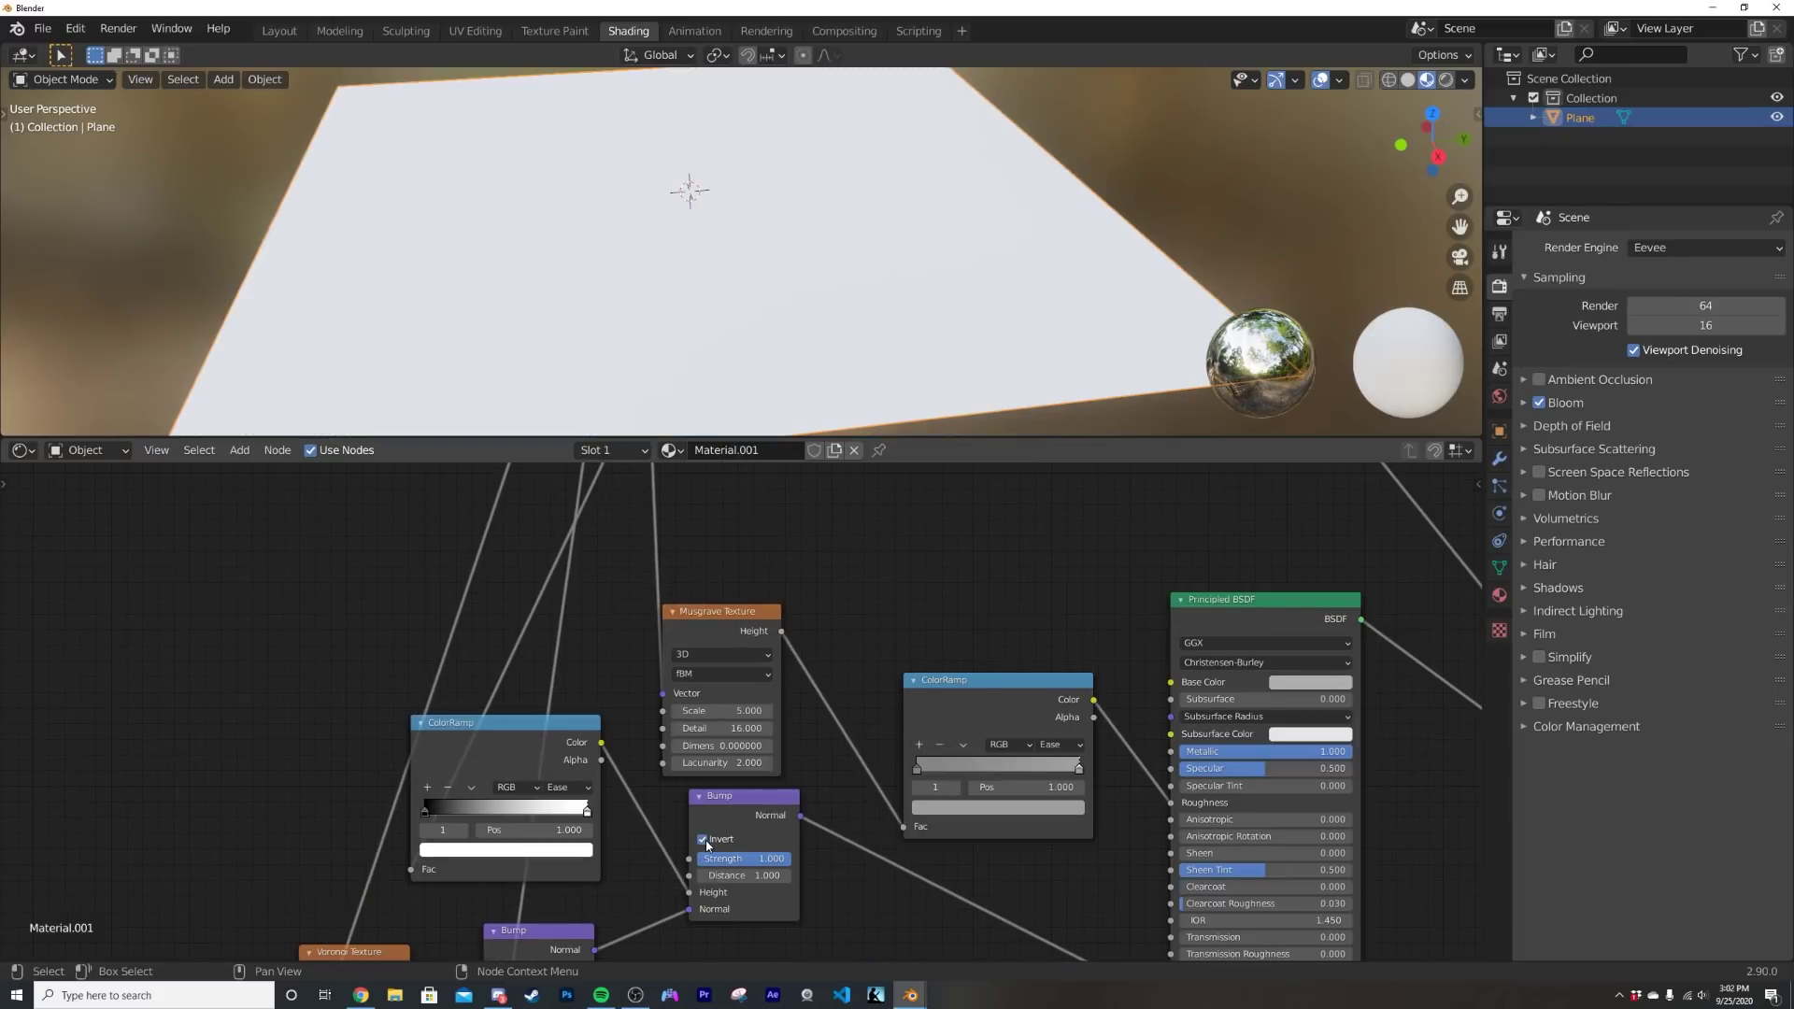
middle_drag(788, 317, 799, 383)
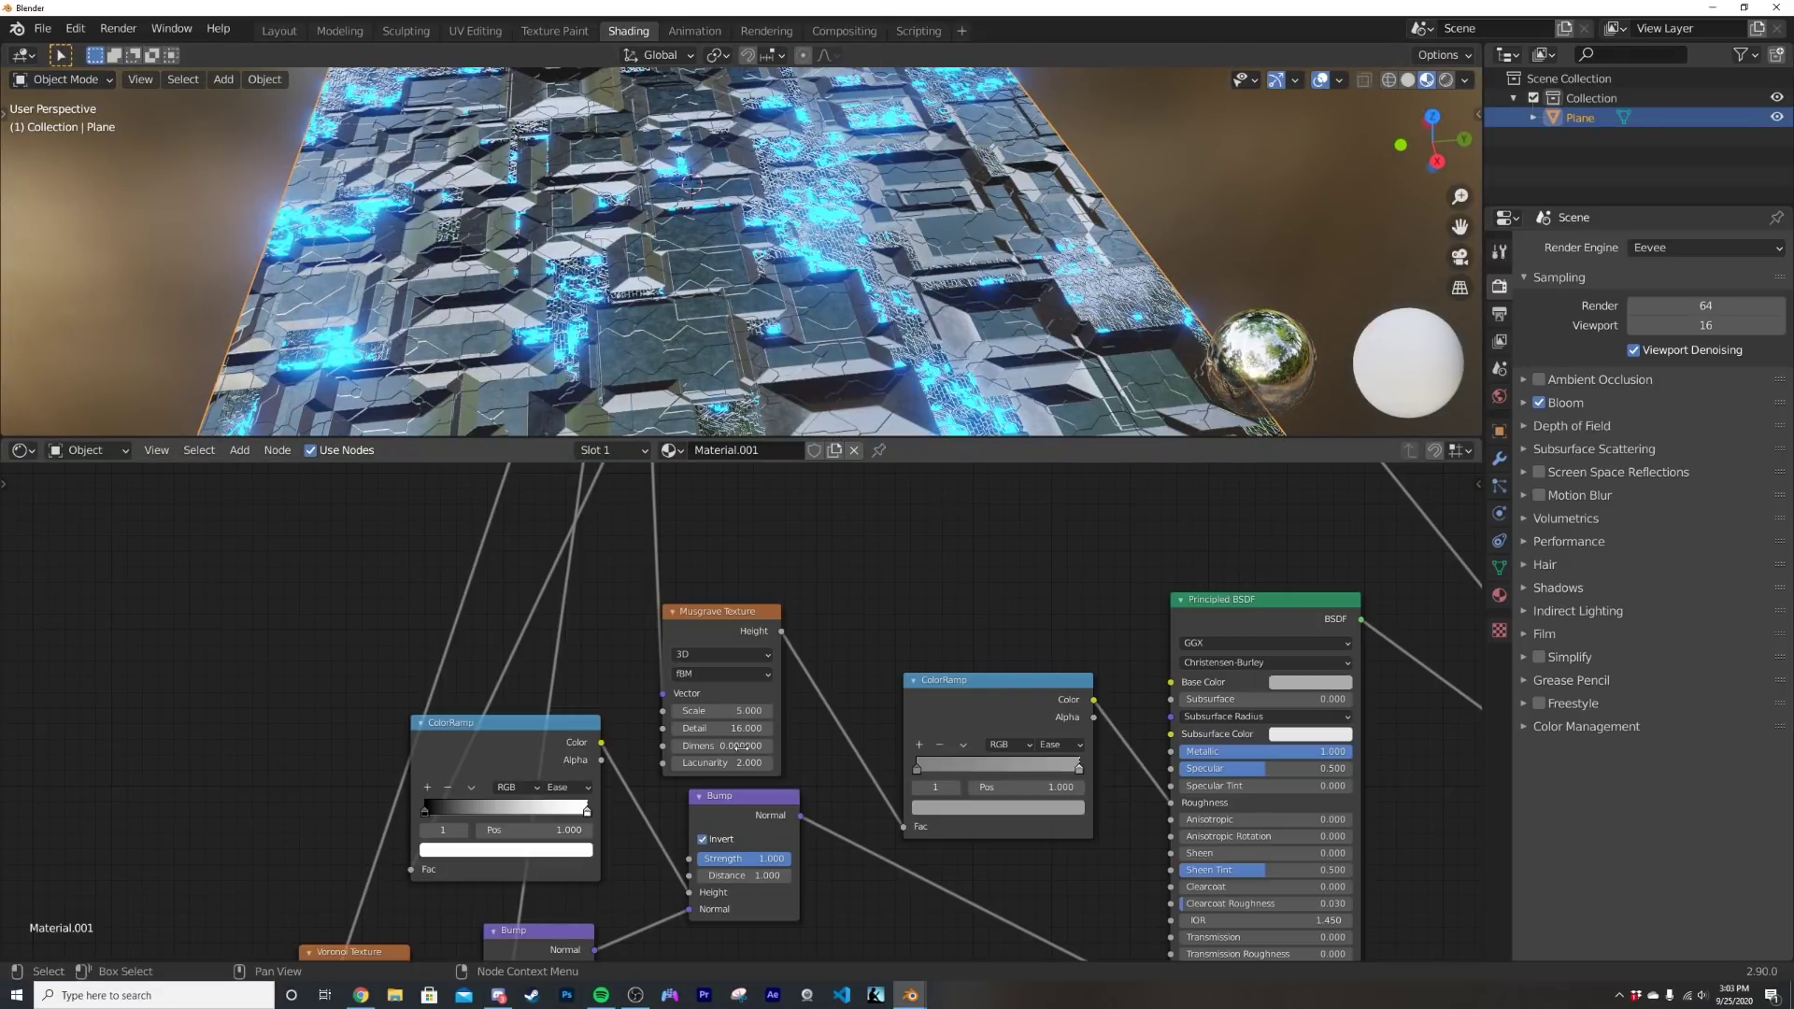
middle_drag(844, 311, 598, 307)
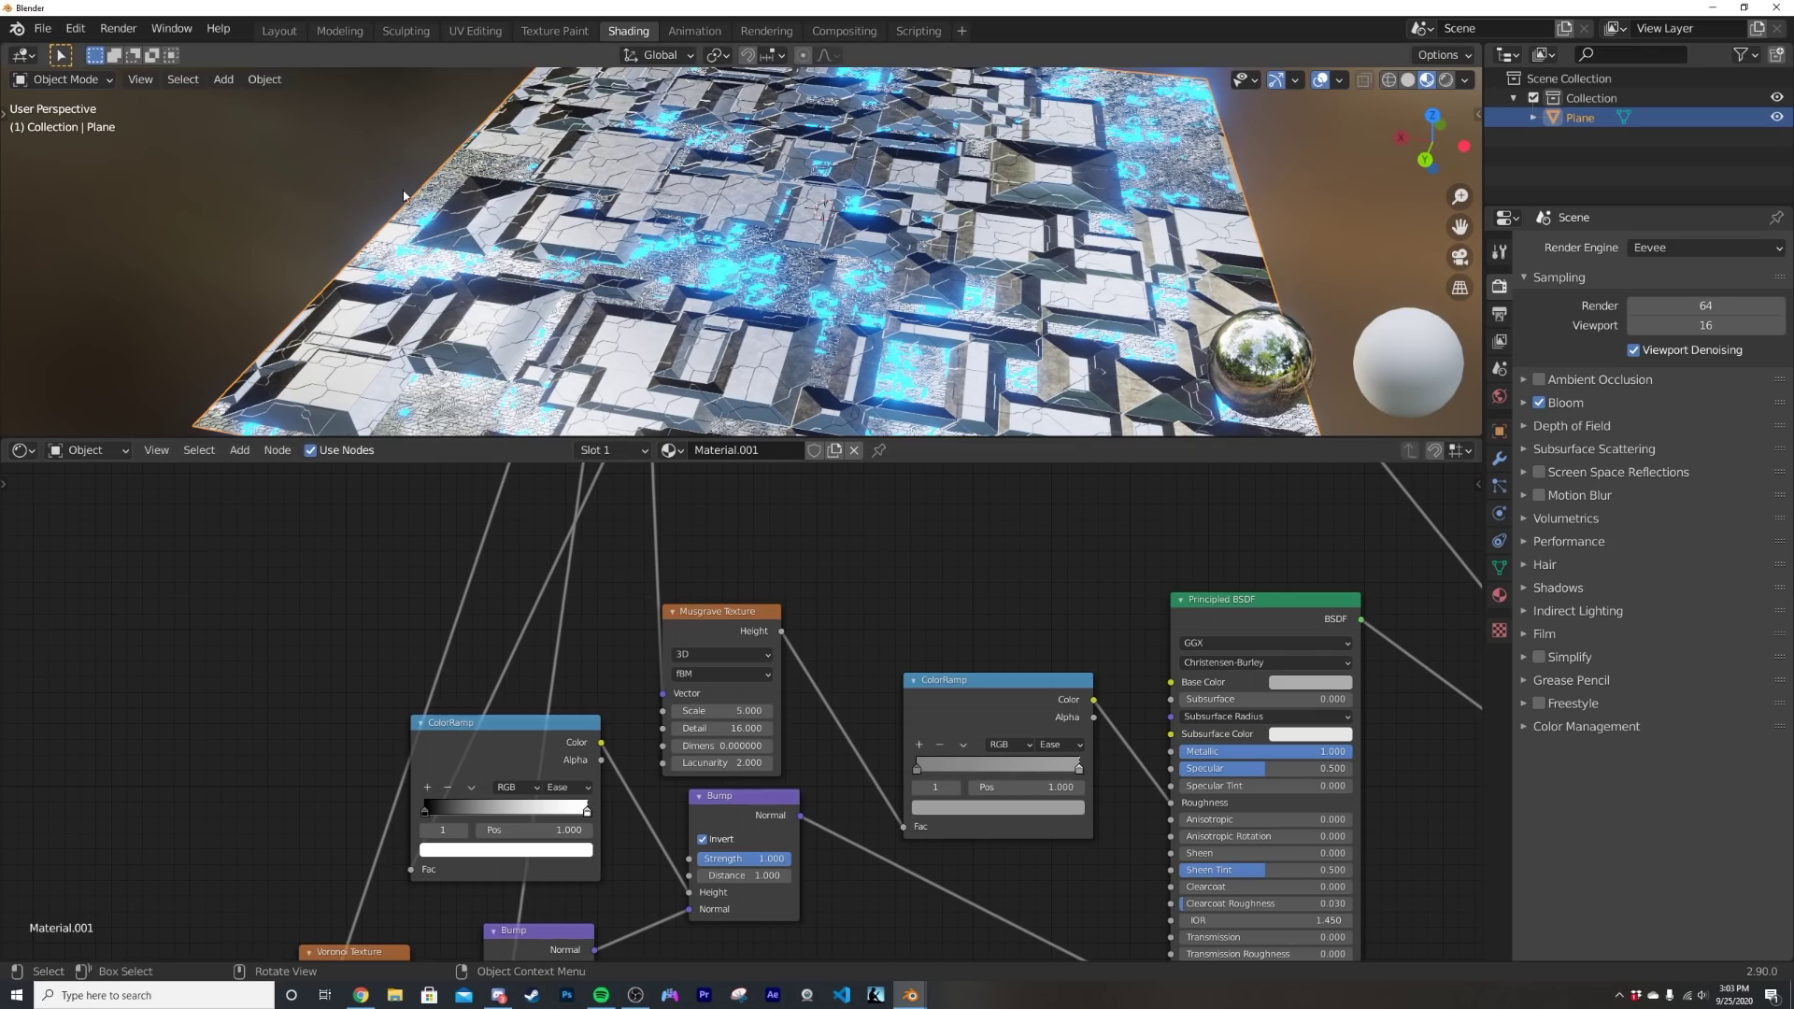
- Switch to the Layout workspace, set the viewport to Solid shading and add a UV Sphere
click(278, 30)
mouse_move(591, 579)
middle_down()
mouse_move(591, 517)
mouse_move(1021, 521)
middle_up()
key(z)
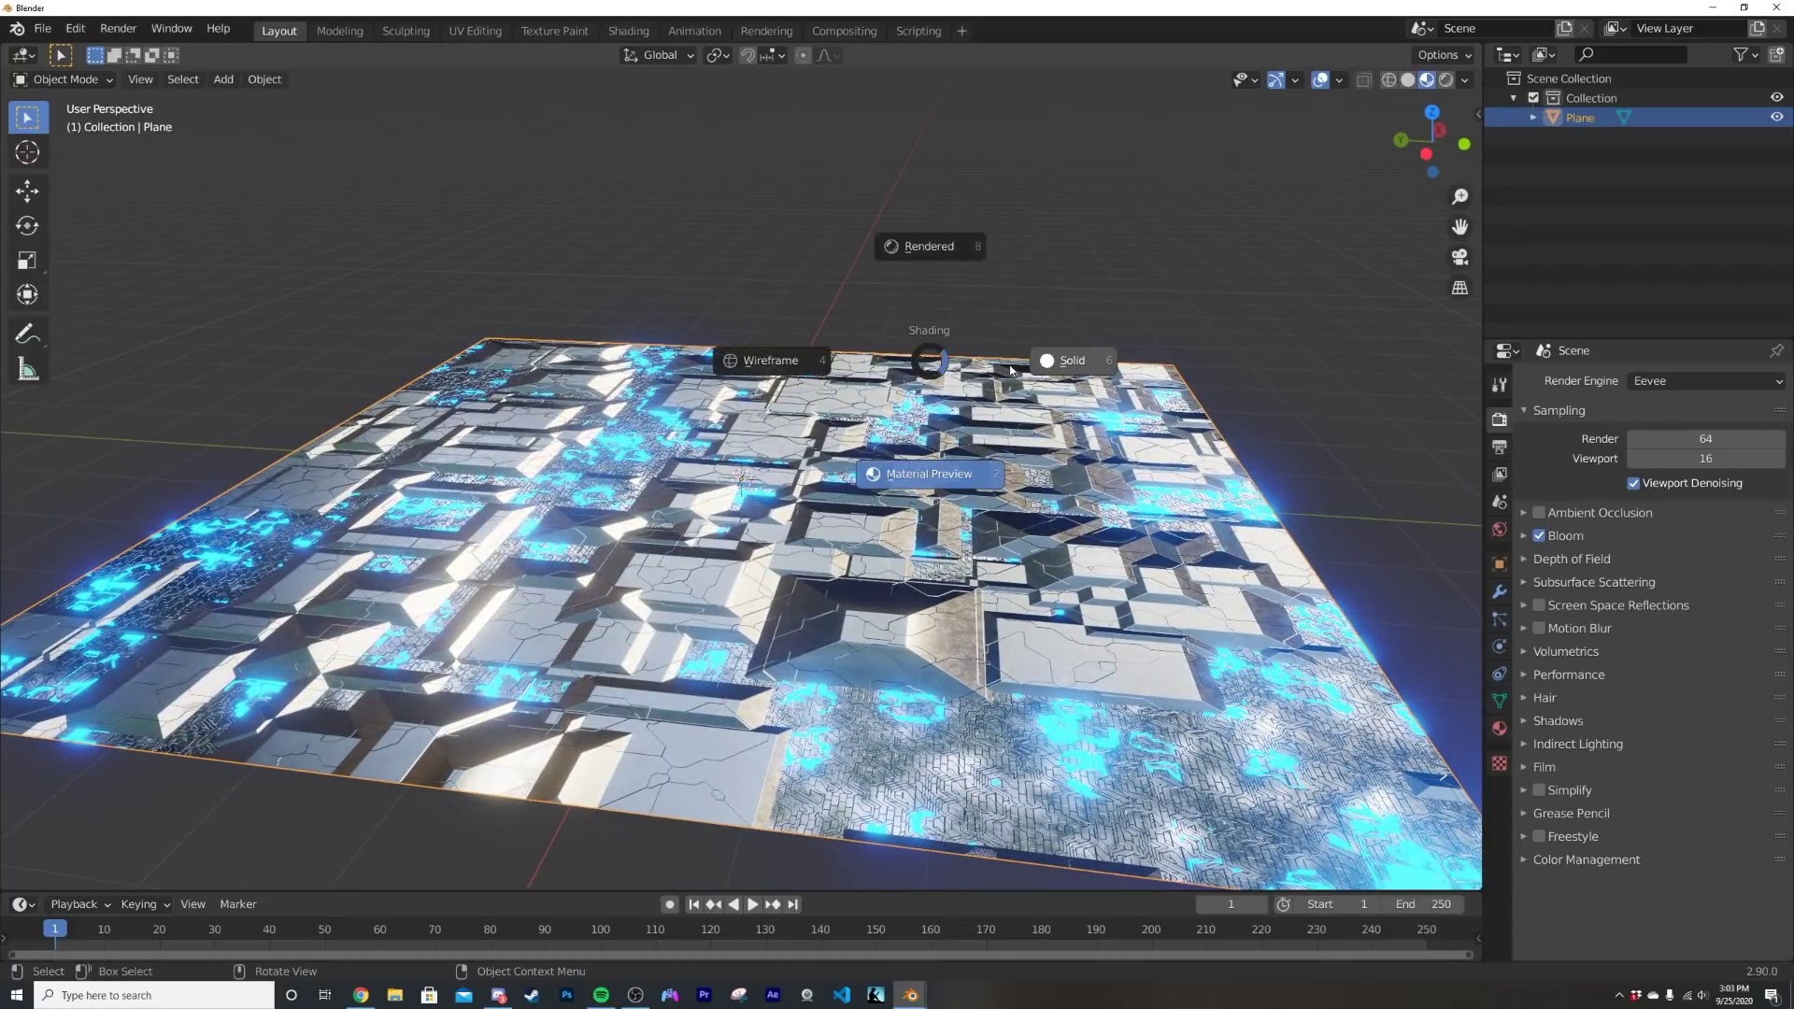
click(1051, 361)
key(shift+a)
mouse_move(881, 323)
click(996, 379)
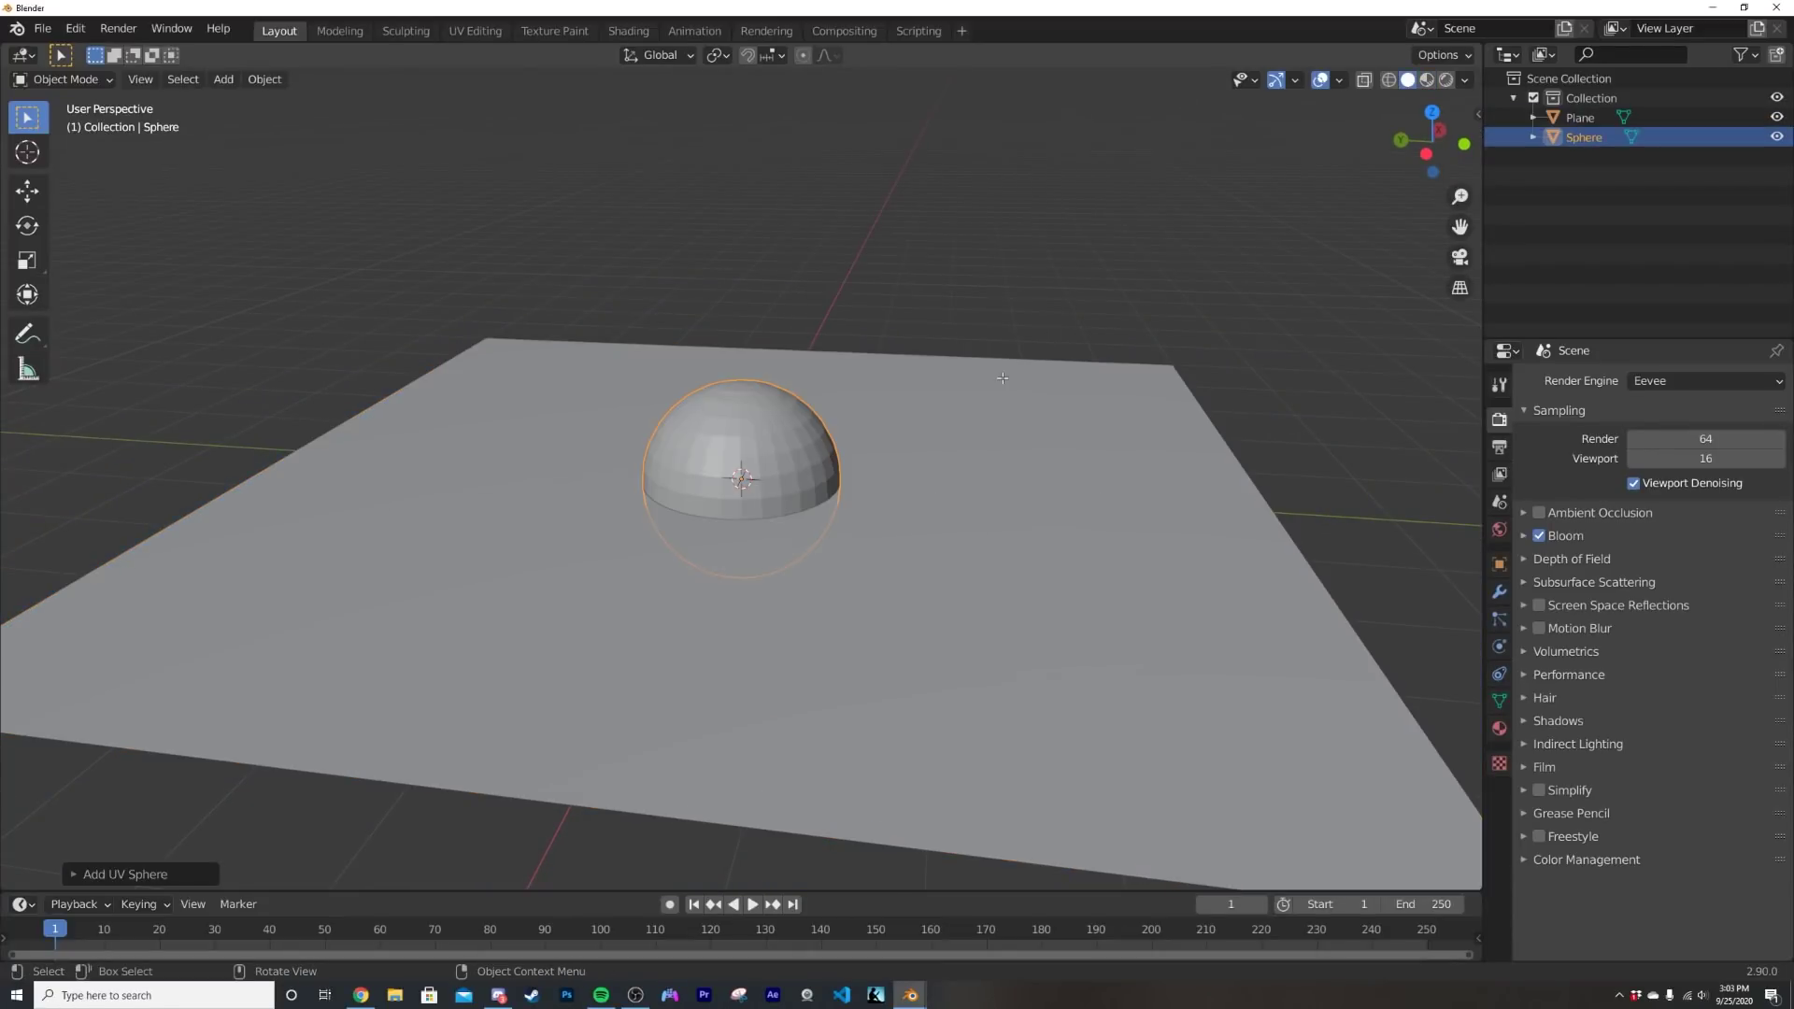
- Subdivide the whole sphere mesh with 3 cuts and a smoothness of 1, ending in Object Mode
key(Tab)
right_click(996, 378)
click(972, 411)
click(143, 876)
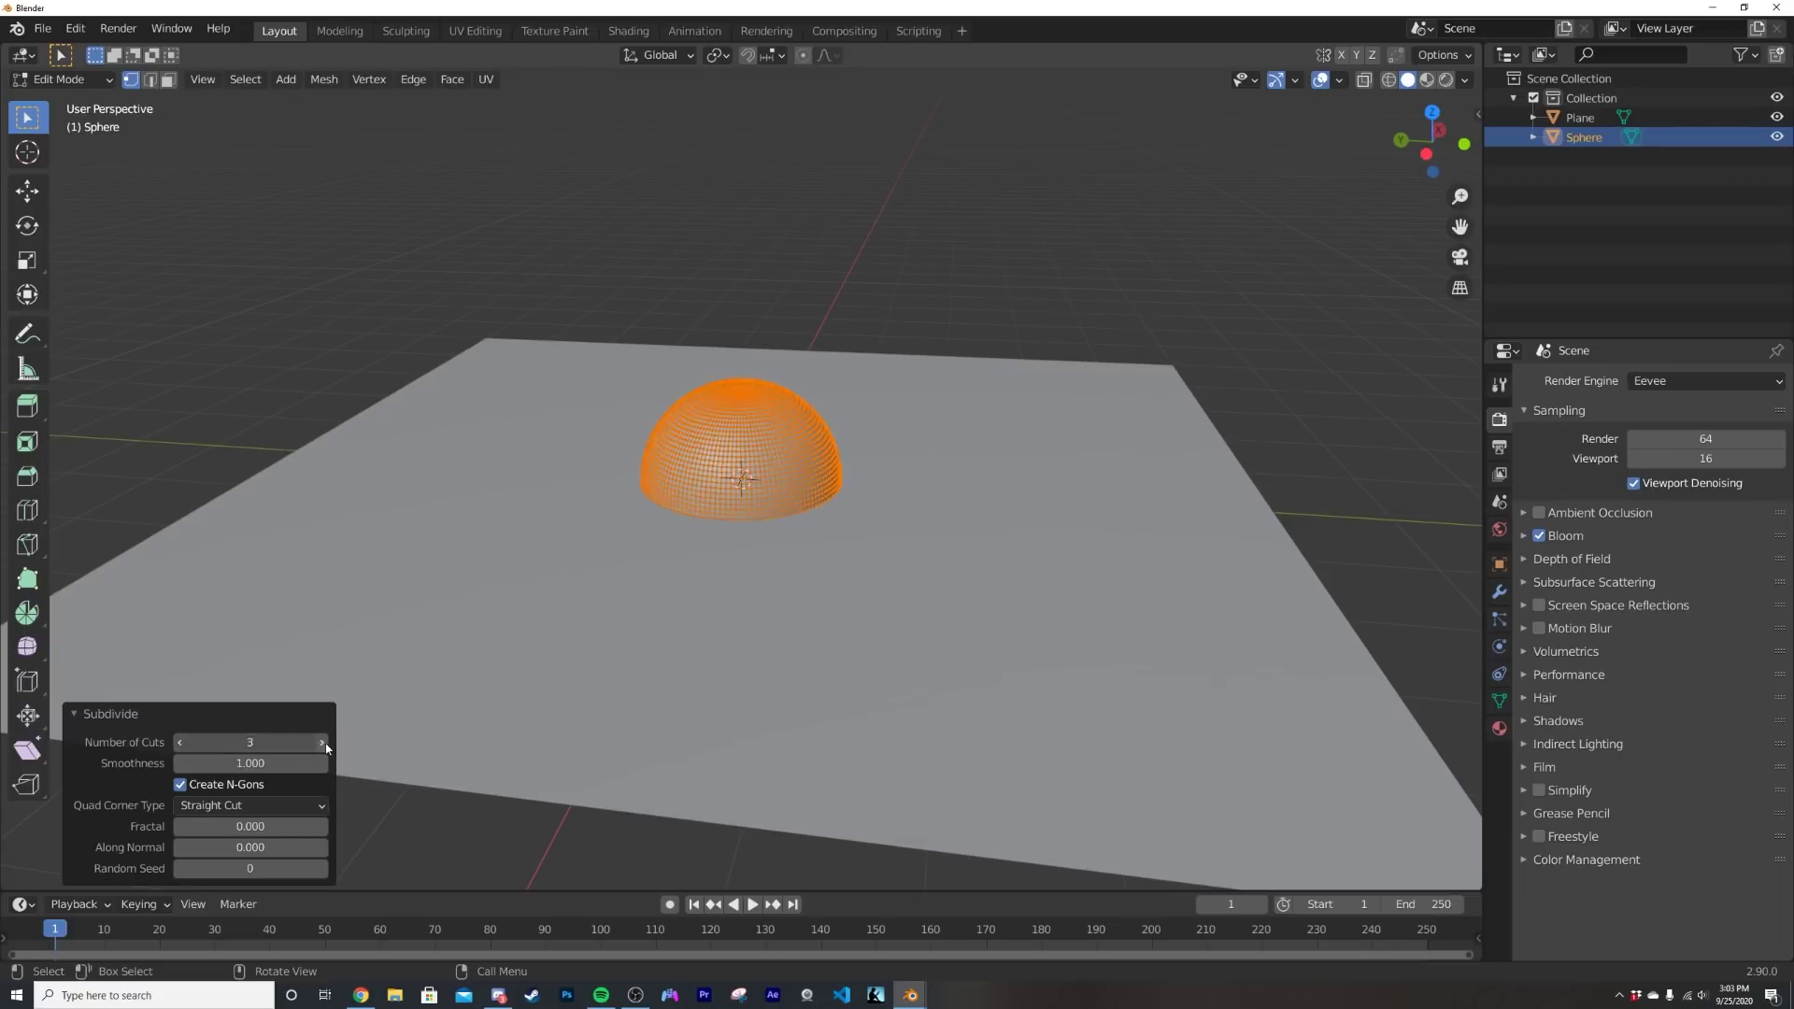
key(Tab)
- Hide the plane, select the sphere and set the viewport to Material Preview shading
click(984, 506)
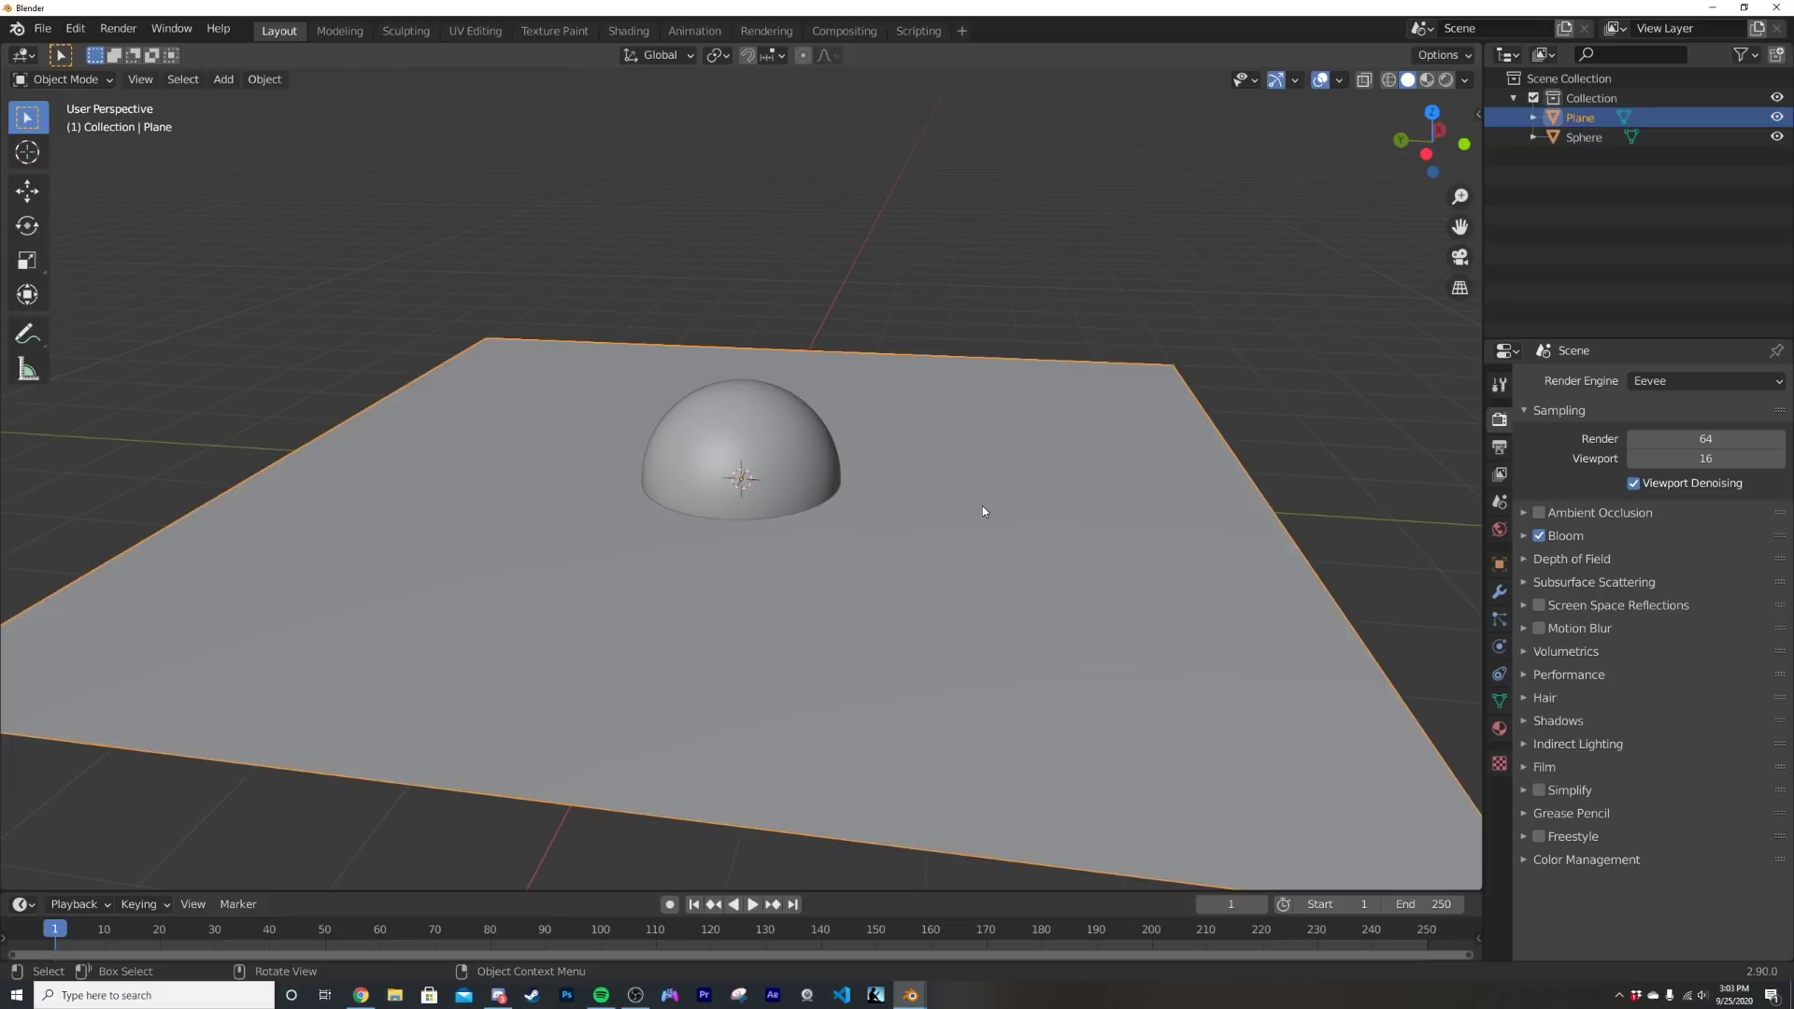
key(h)
click(841, 482)
key(z)
click(822, 598)
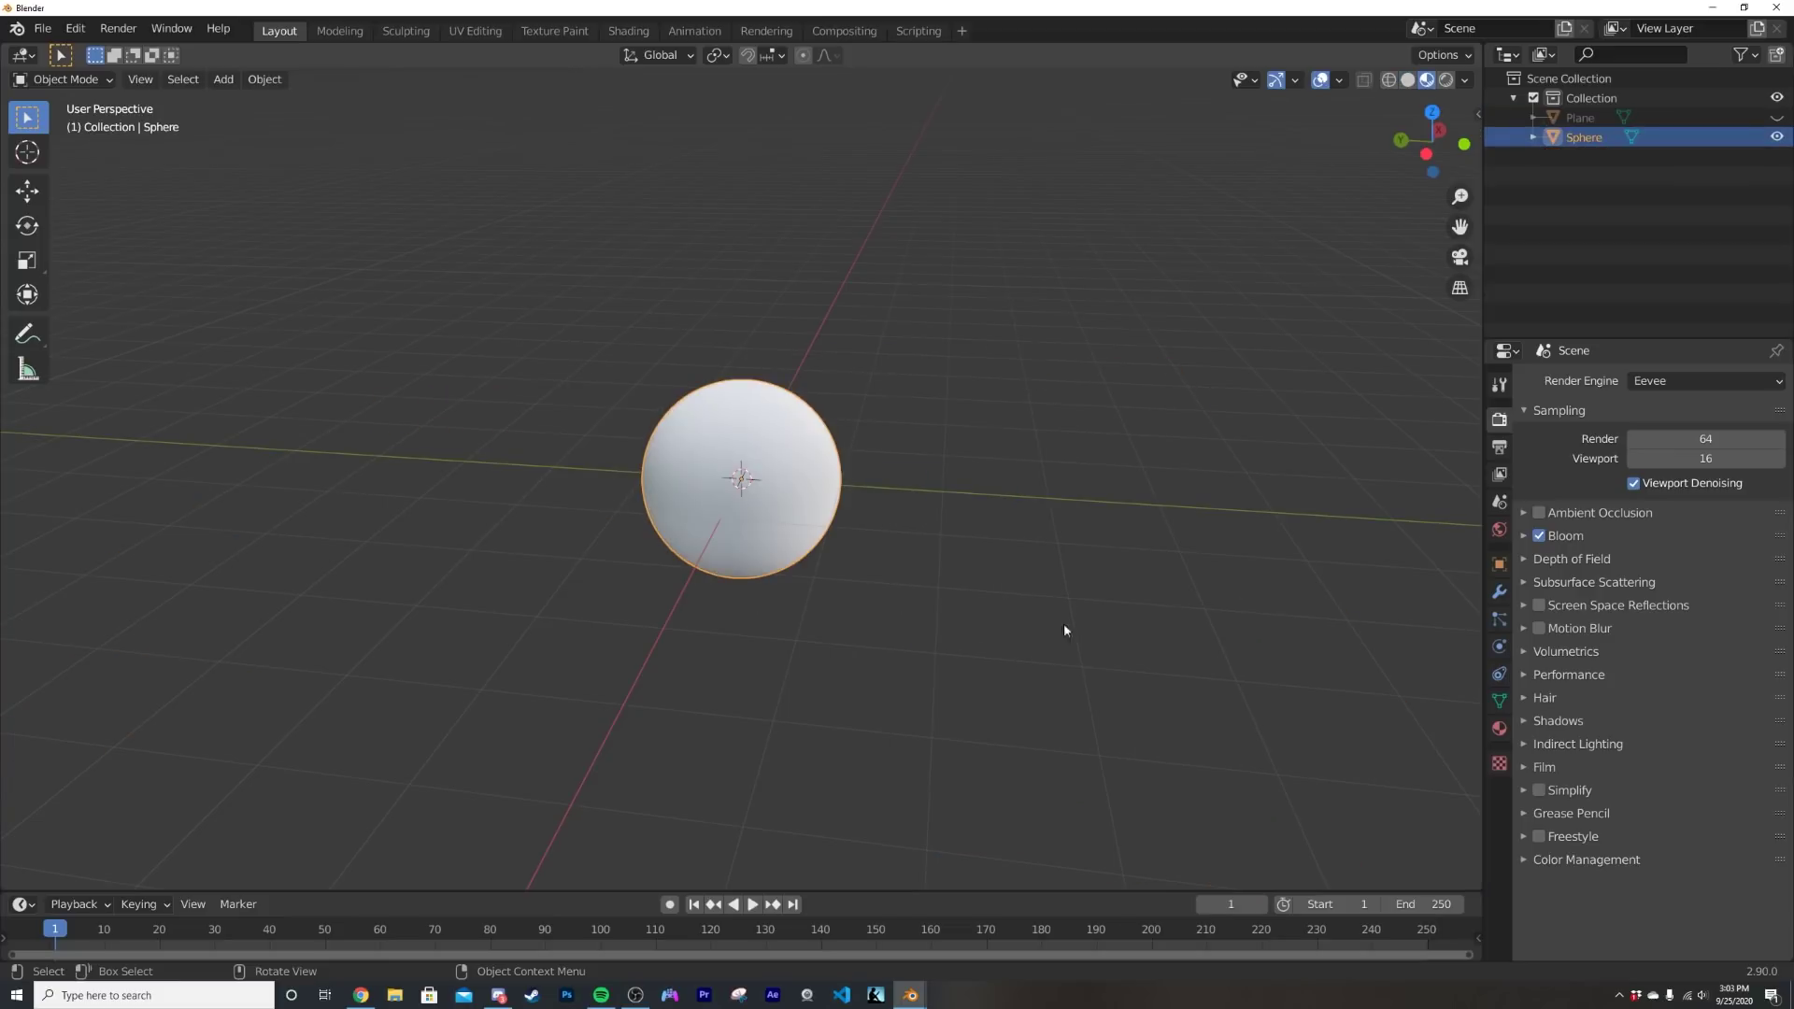
- Assign the existing Material.001 to the sphere
click(1500, 728)
click(1533, 465)
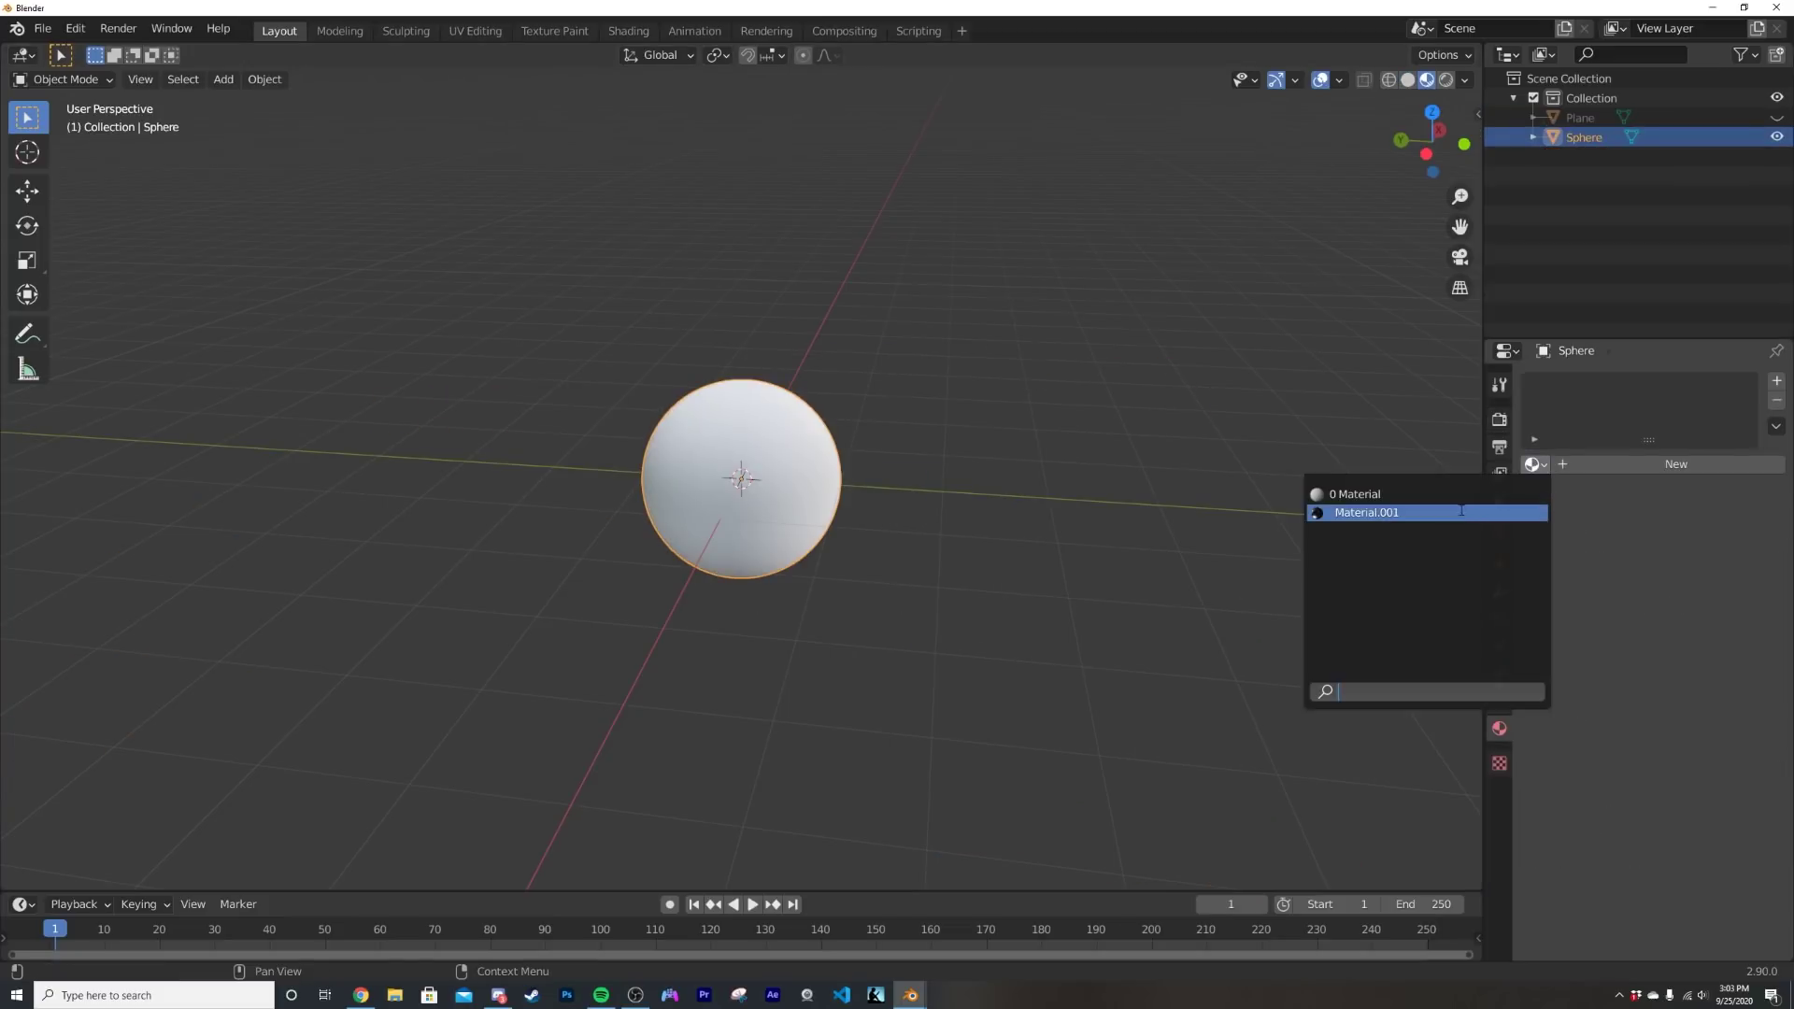
click(1365, 512)
- Scale the sphere up to several times its size and apply its scale
middle_drag(1028, 505, 911, 438)
scroll(912, 440, down, 5)
key(s)
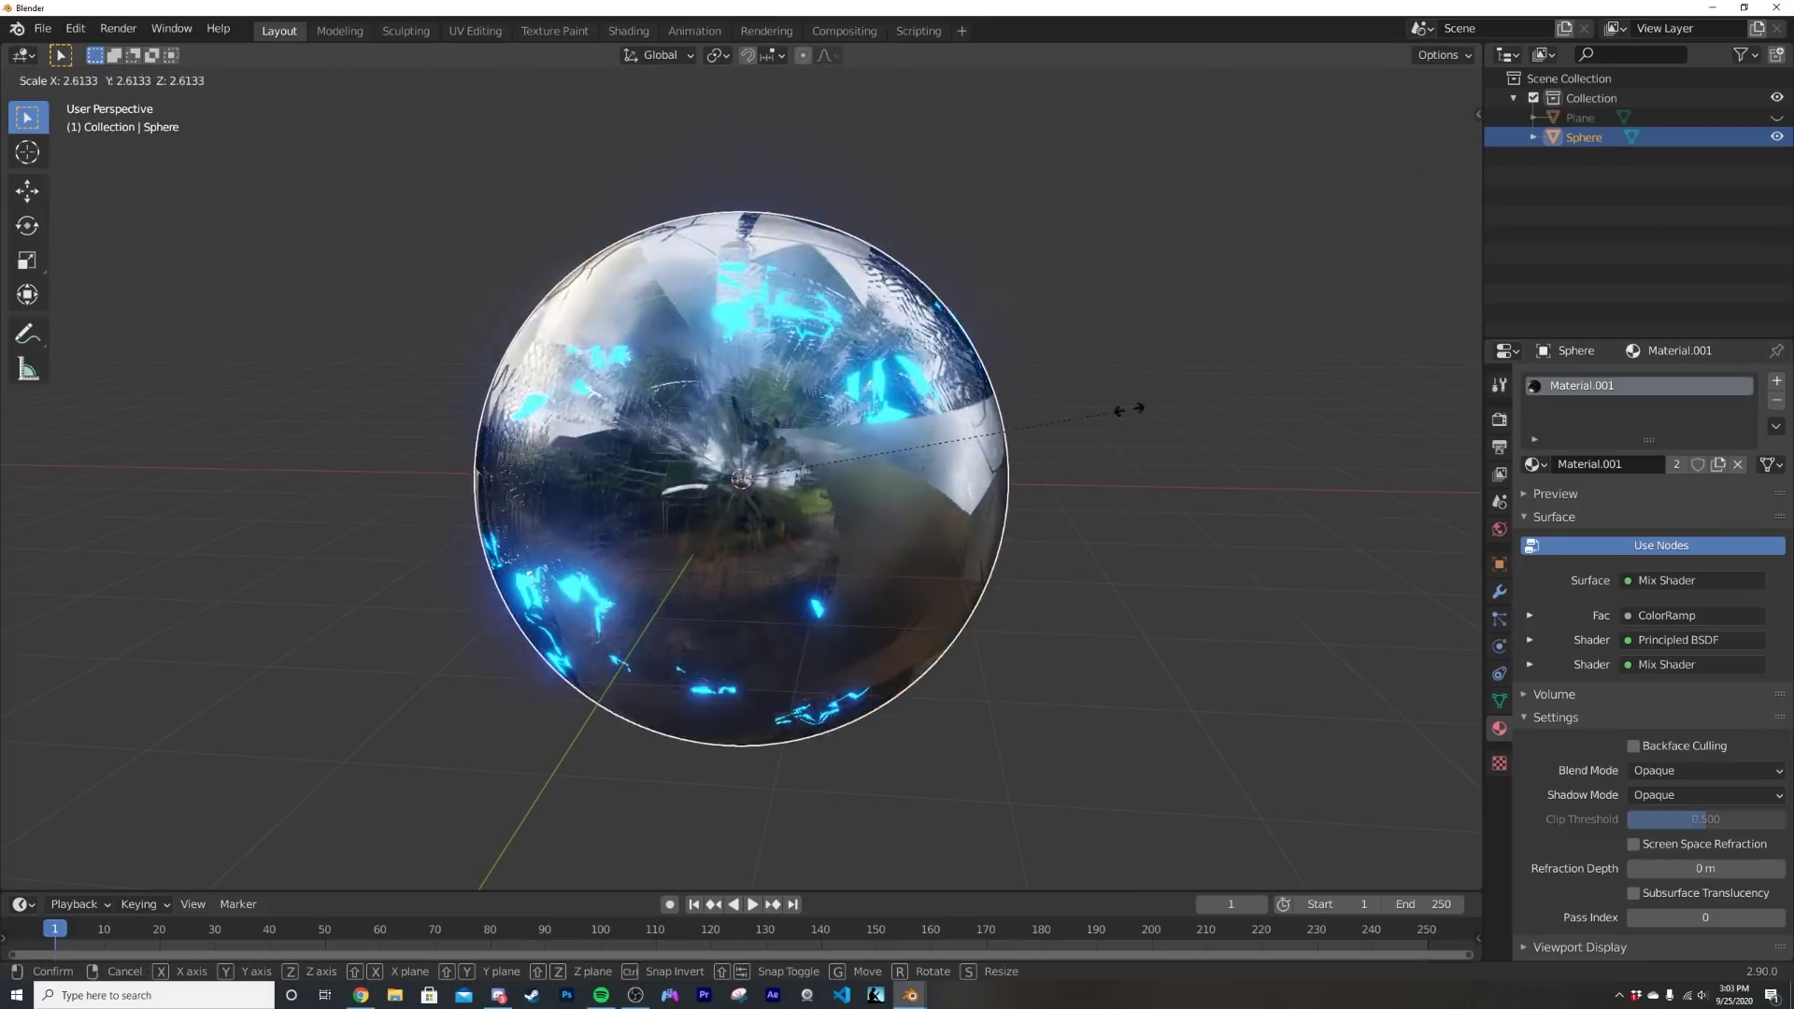
click(1272, 374)
key(ctrl+a)
click(1277, 368)
- Shade the sphere smooth
middle_drag(1121, 411, 958, 415)
middle_drag(658, 436, 710, 387)
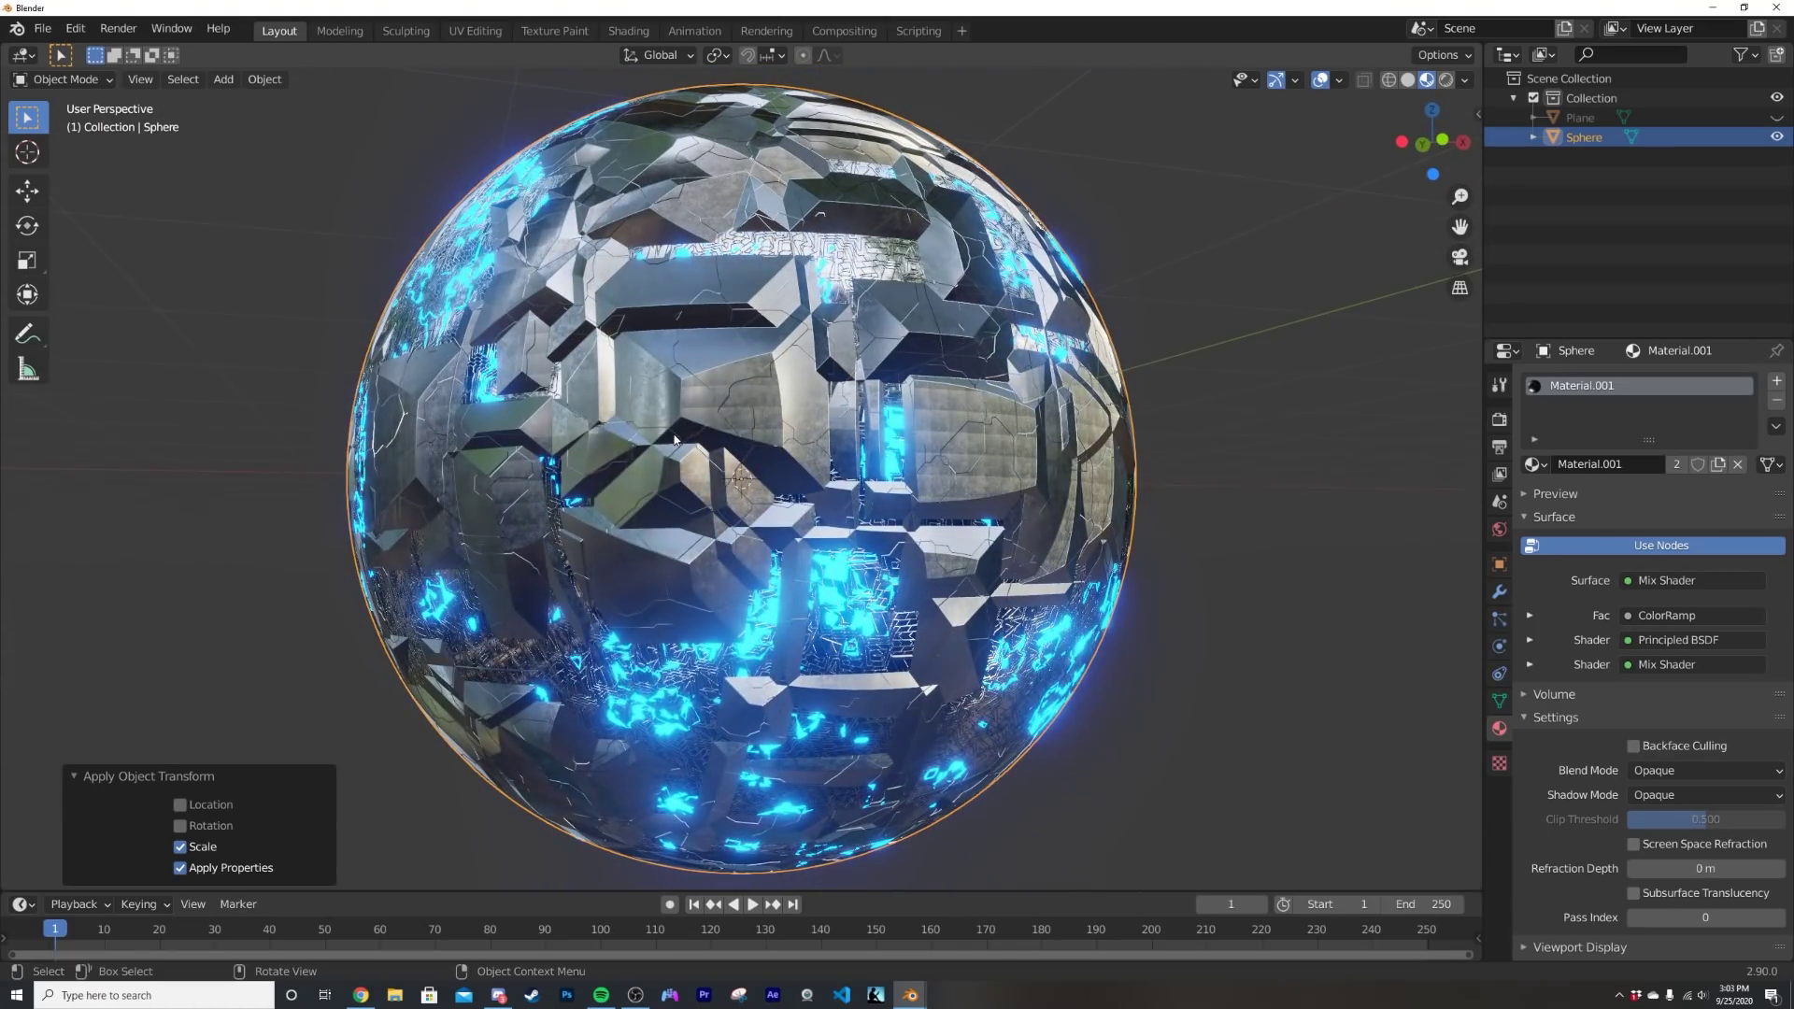
right_click(710, 387)
click(710, 387)
- Deselect the sphere and examine the panel material and its glow from several sides
middle_drag(559, 388, 580, 490)
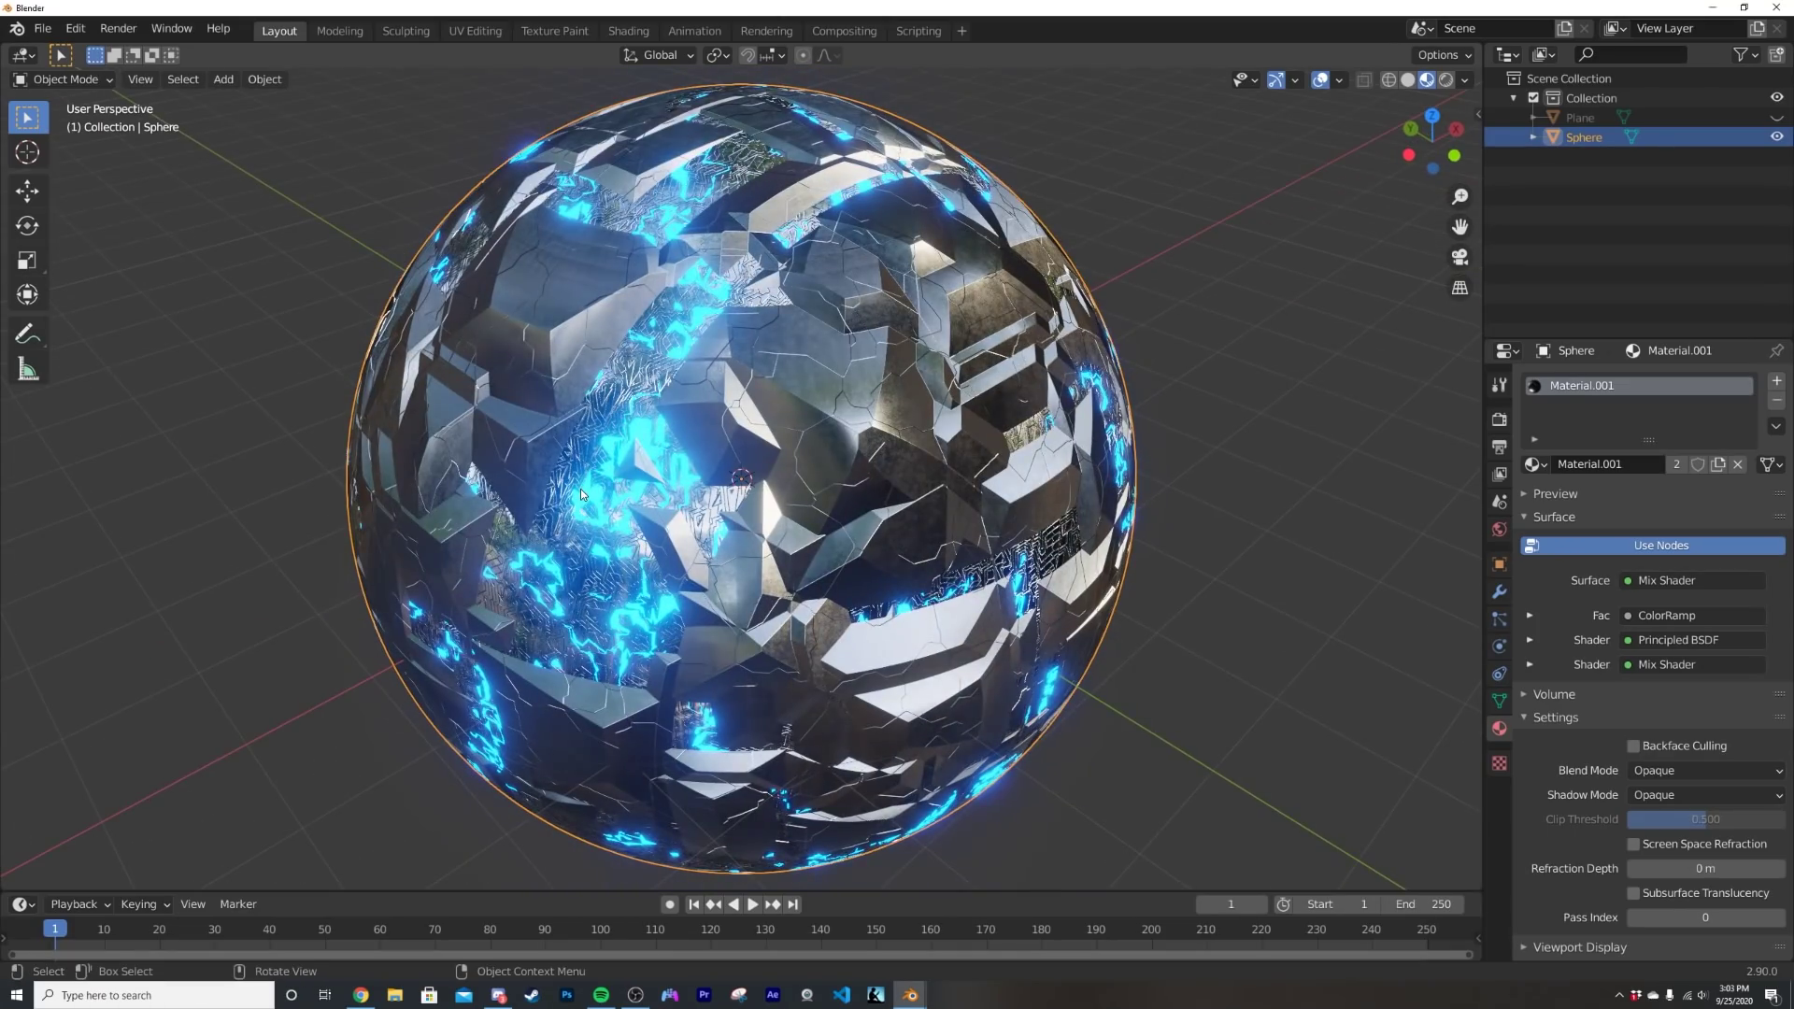
scroll(673, 477, down, 3)
middle_drag(836, 497, 1050, 411)
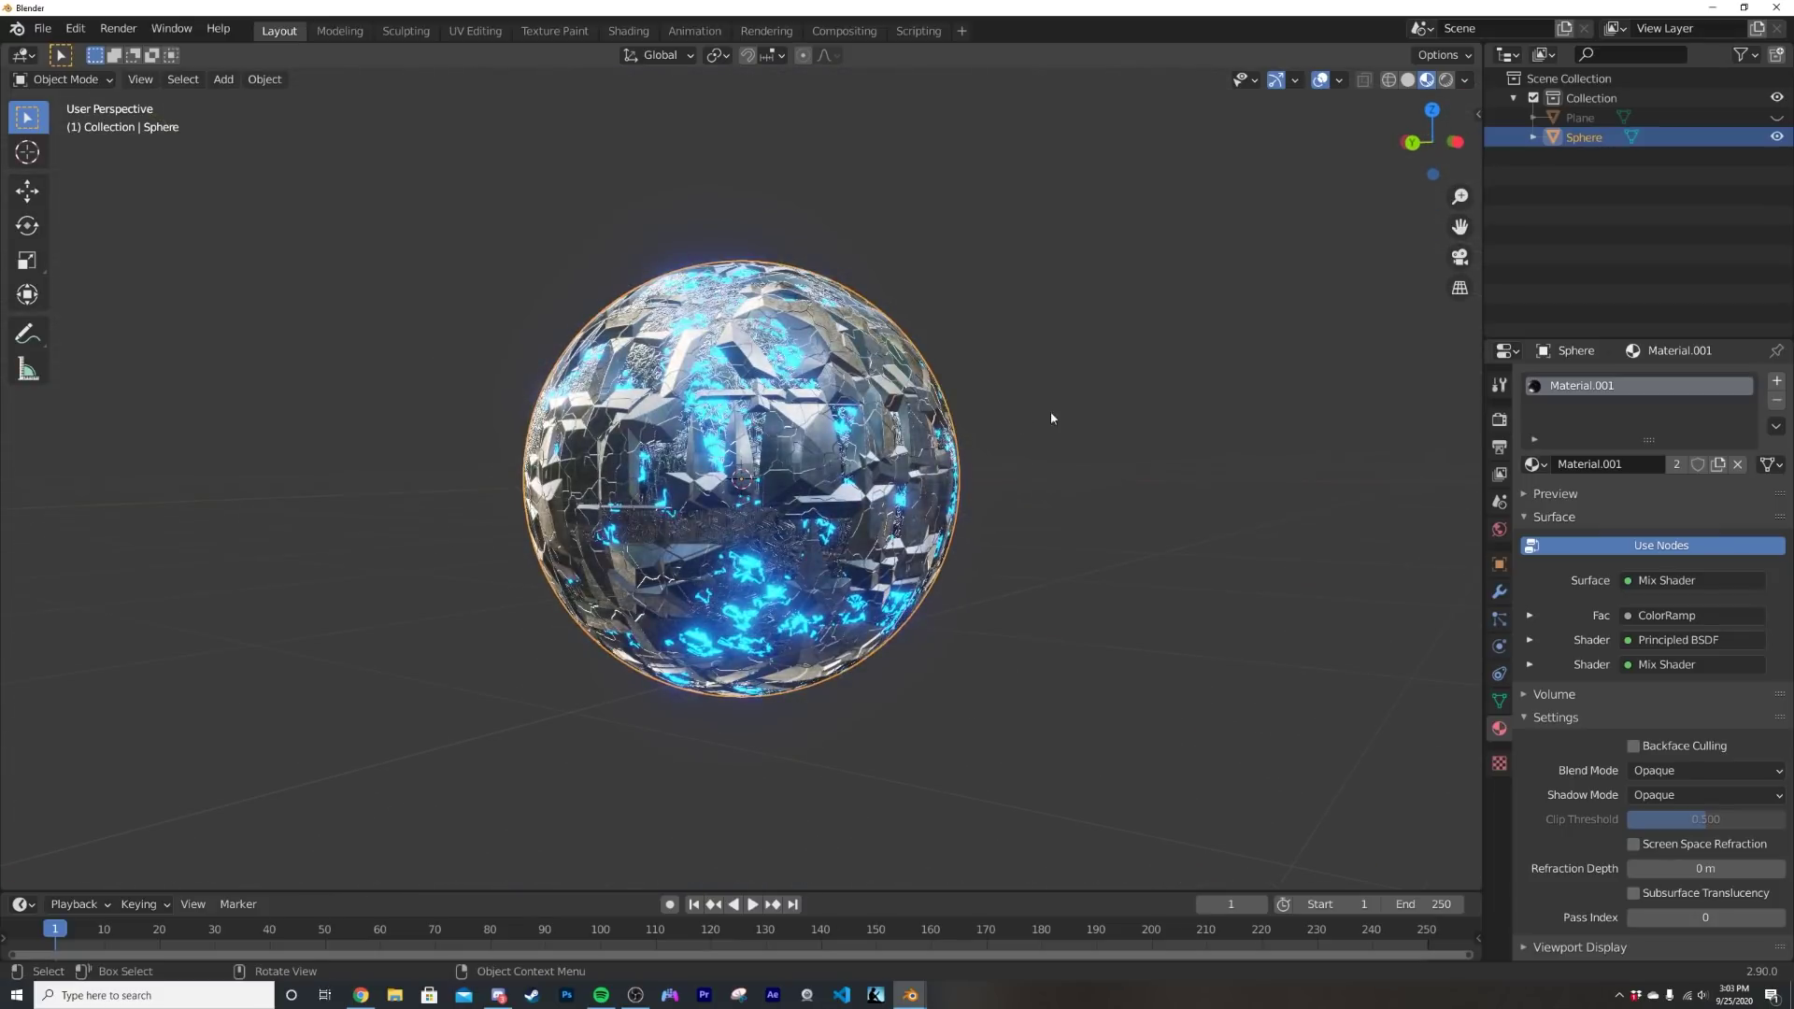
click(1112, 406)
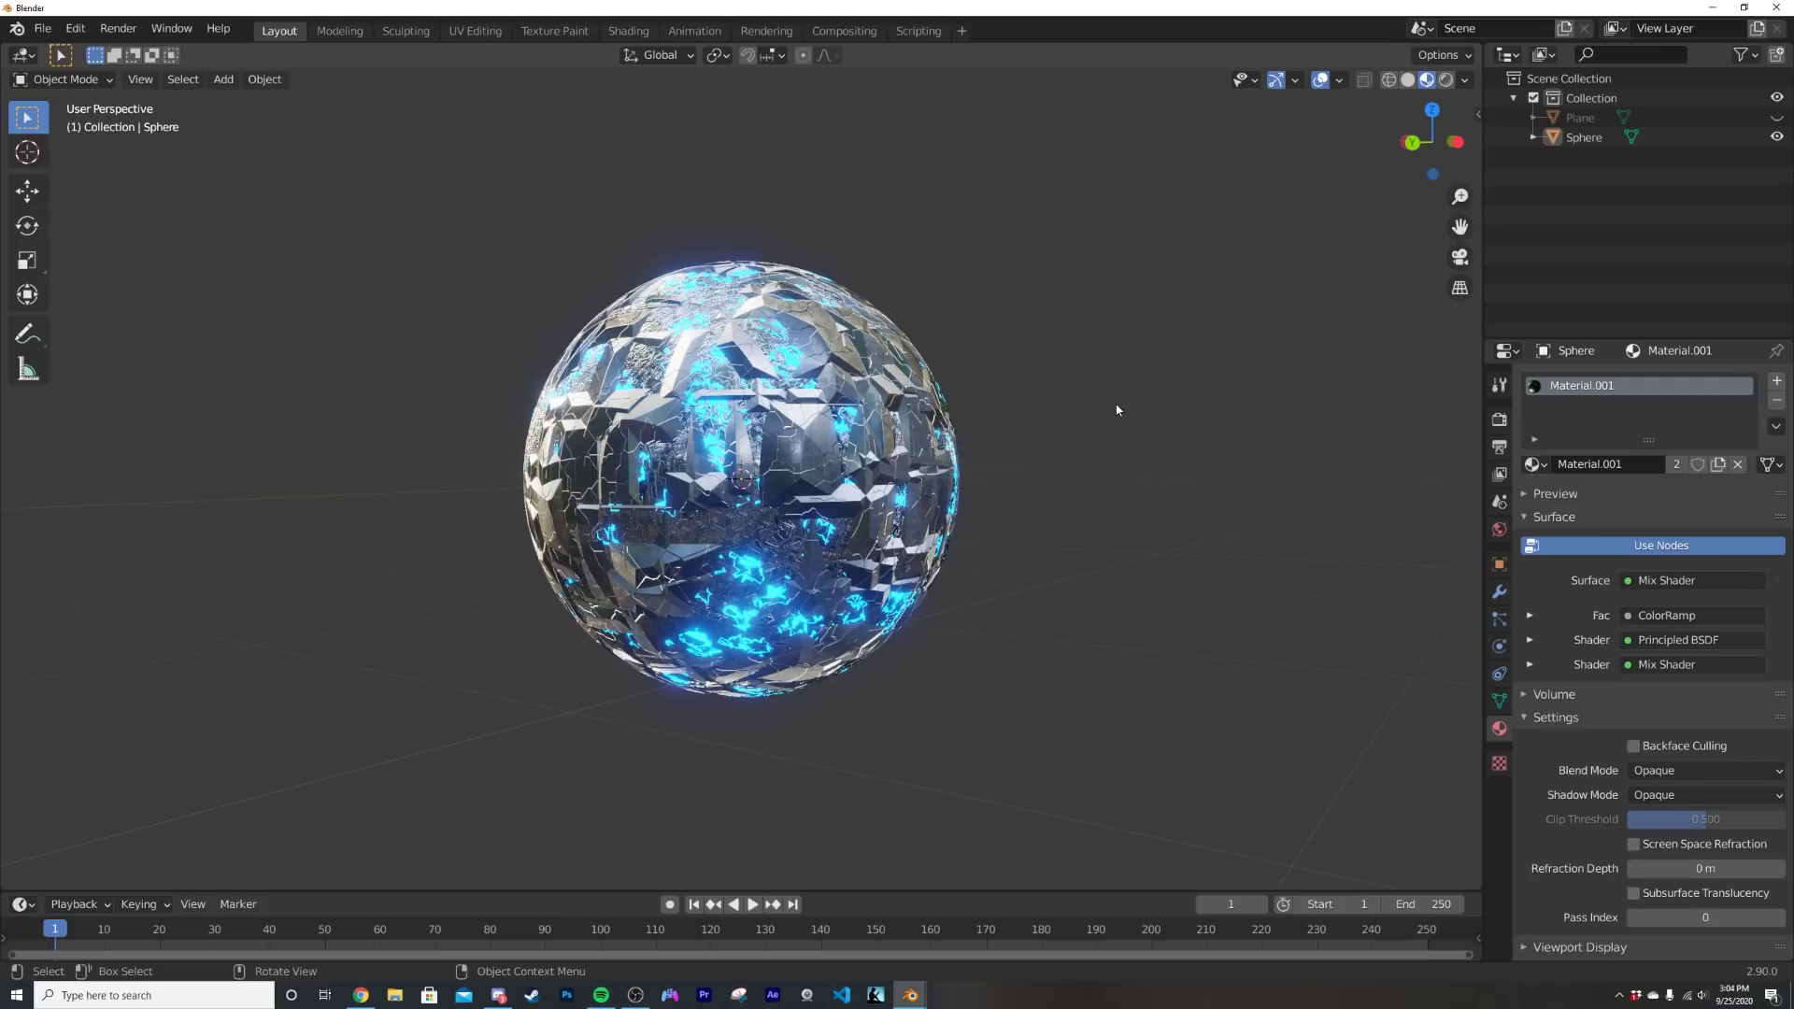
middle_drag(440, 447, 831, 500)
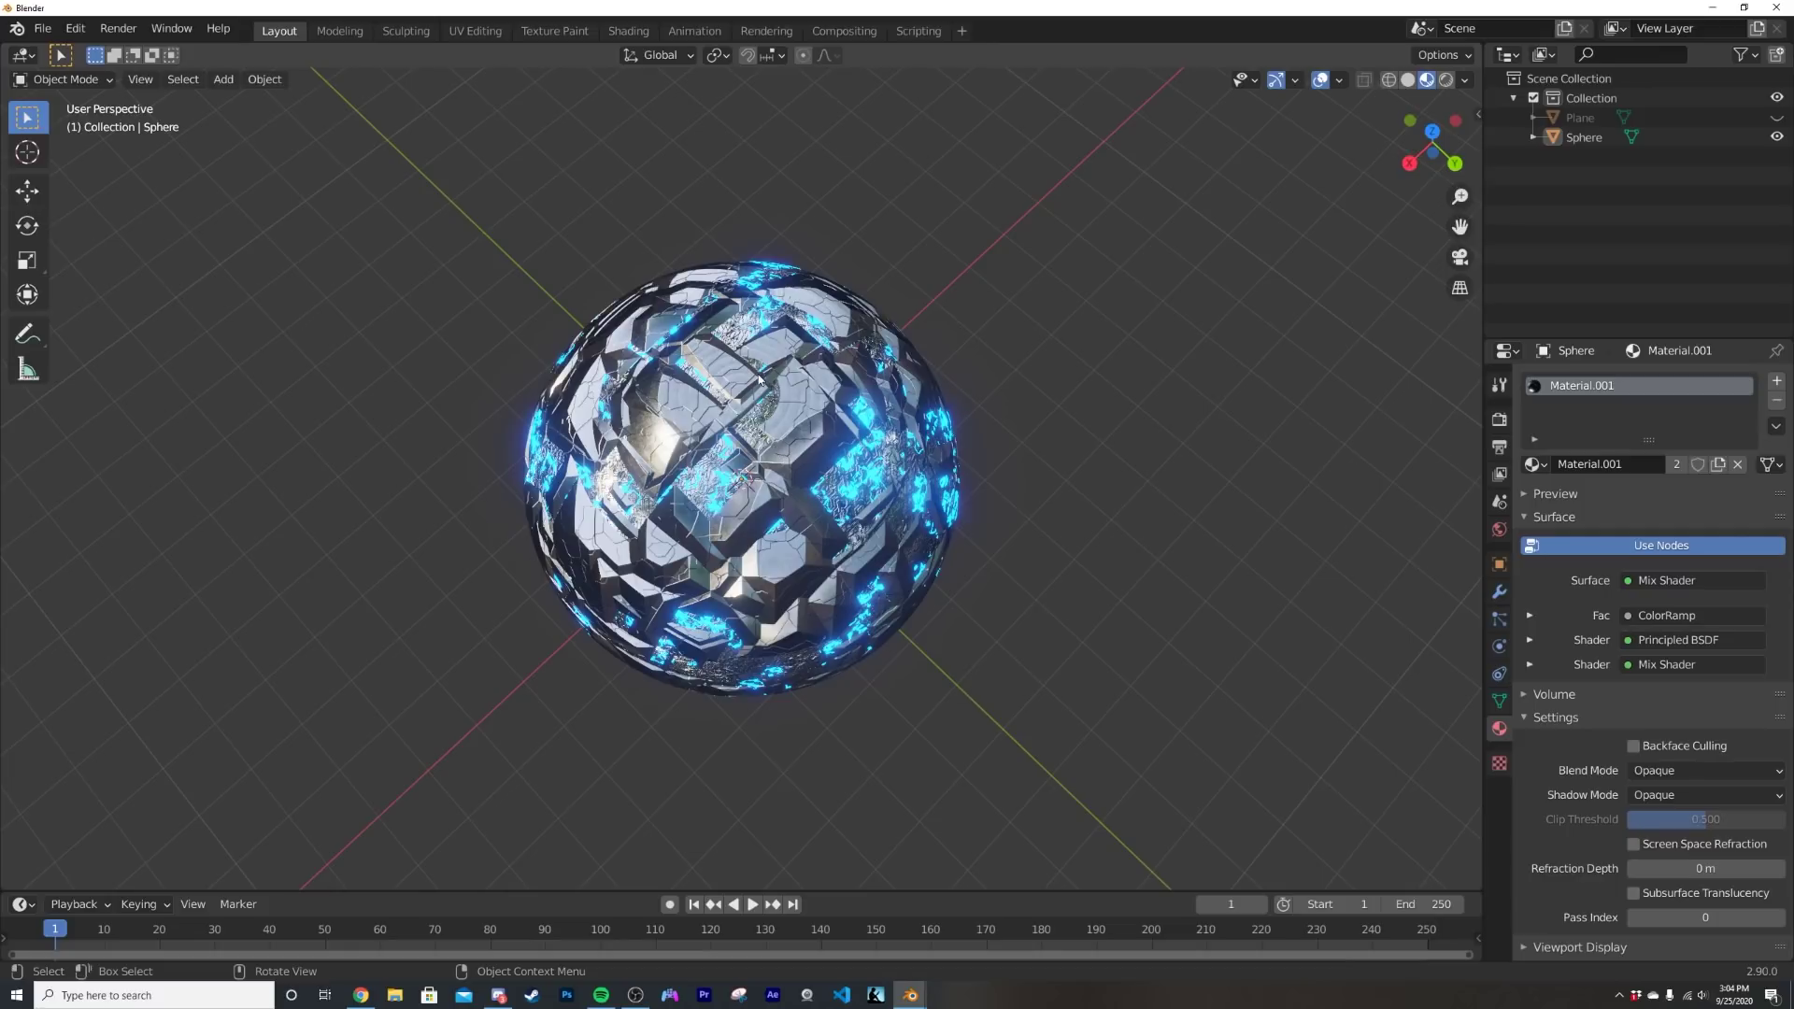
middle_drag(776, 447, 870, 381)
middle_drag(1059, 572, 944, 529)
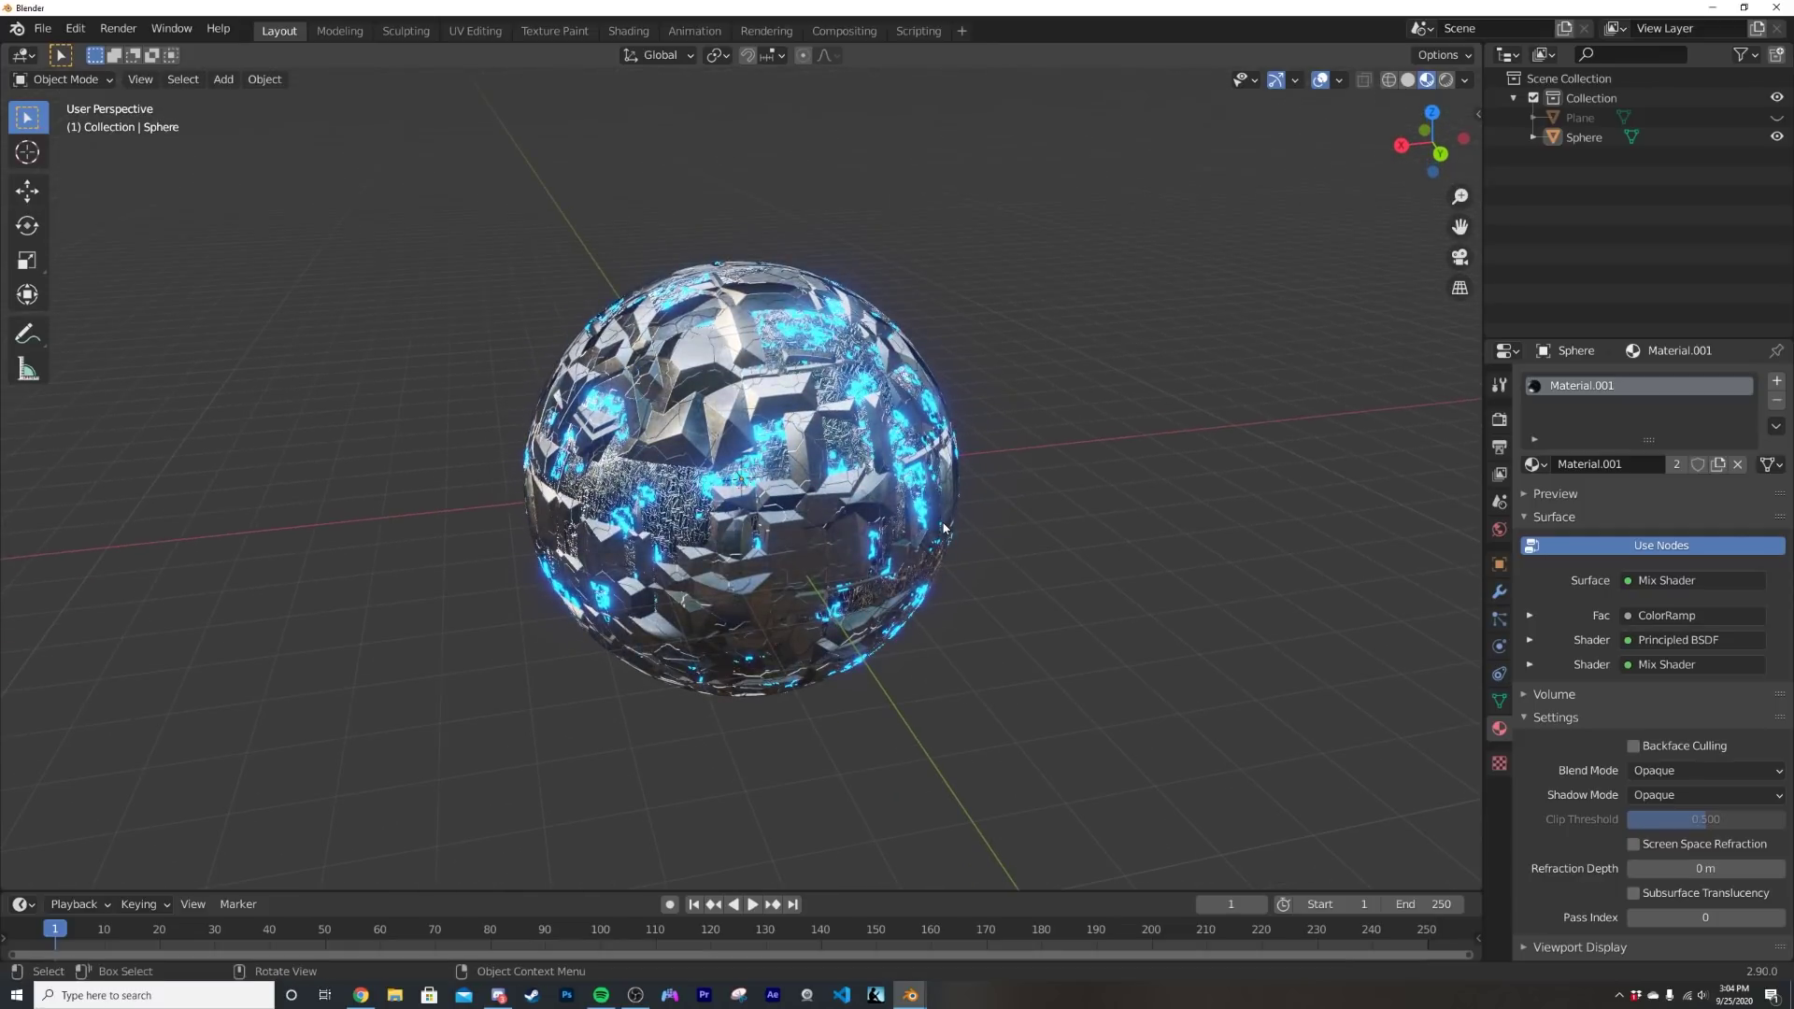